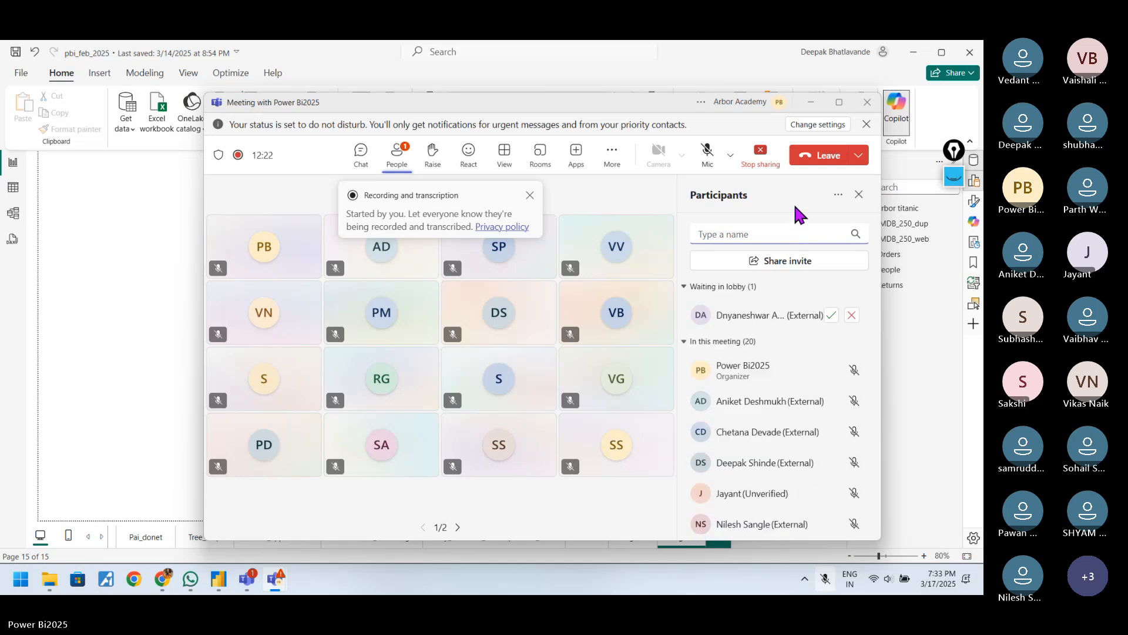
# Admit the two participants waiting in the lobby and mute everyone in the meeting.
pyautogui.click(830, 315)
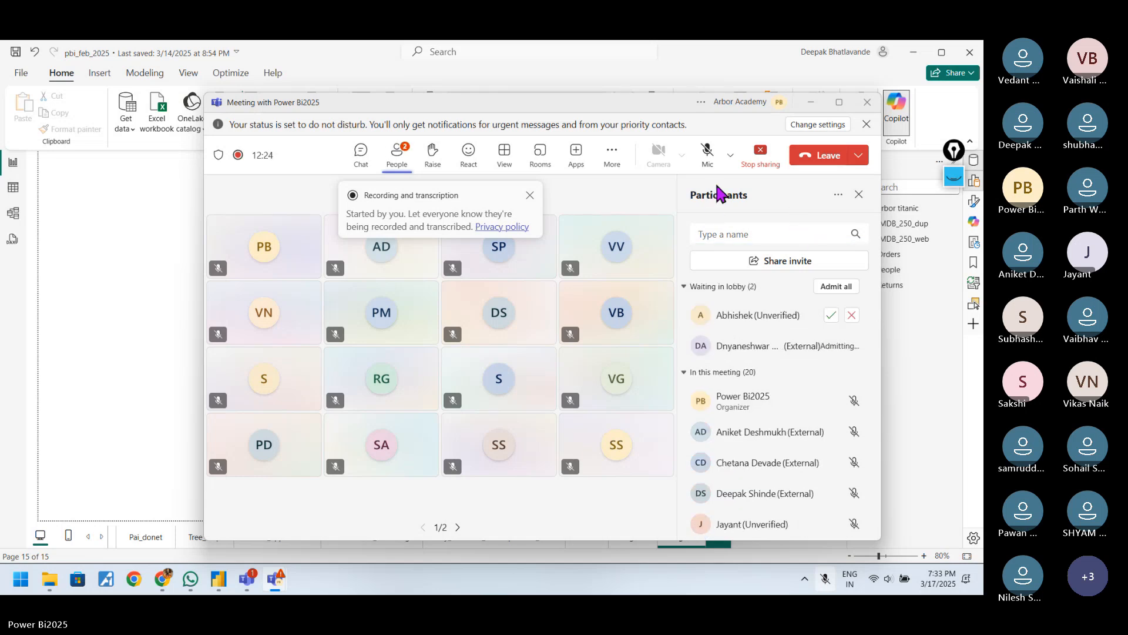
pyautogui.click(831, 315)
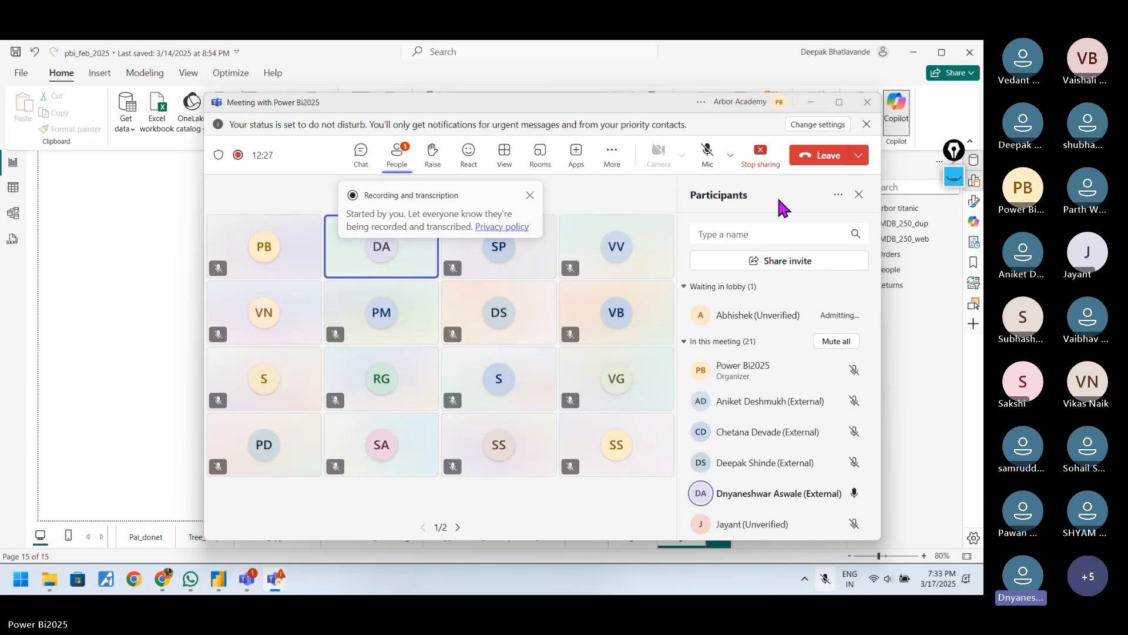
pyautogui.click(840, 287)
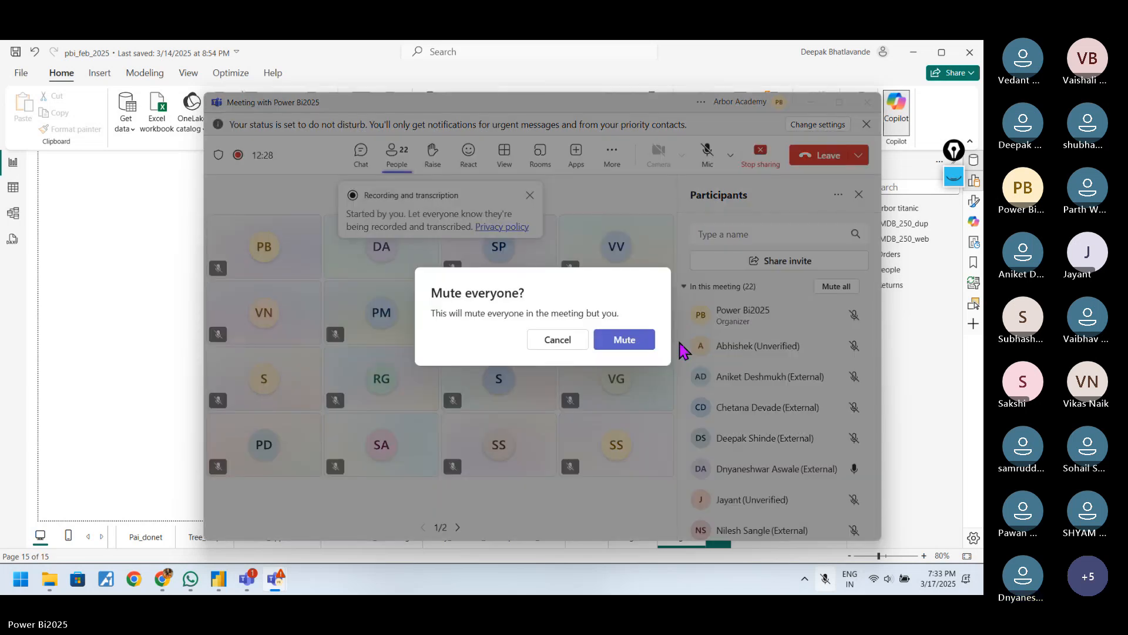
pyautogui.click(624, 340)
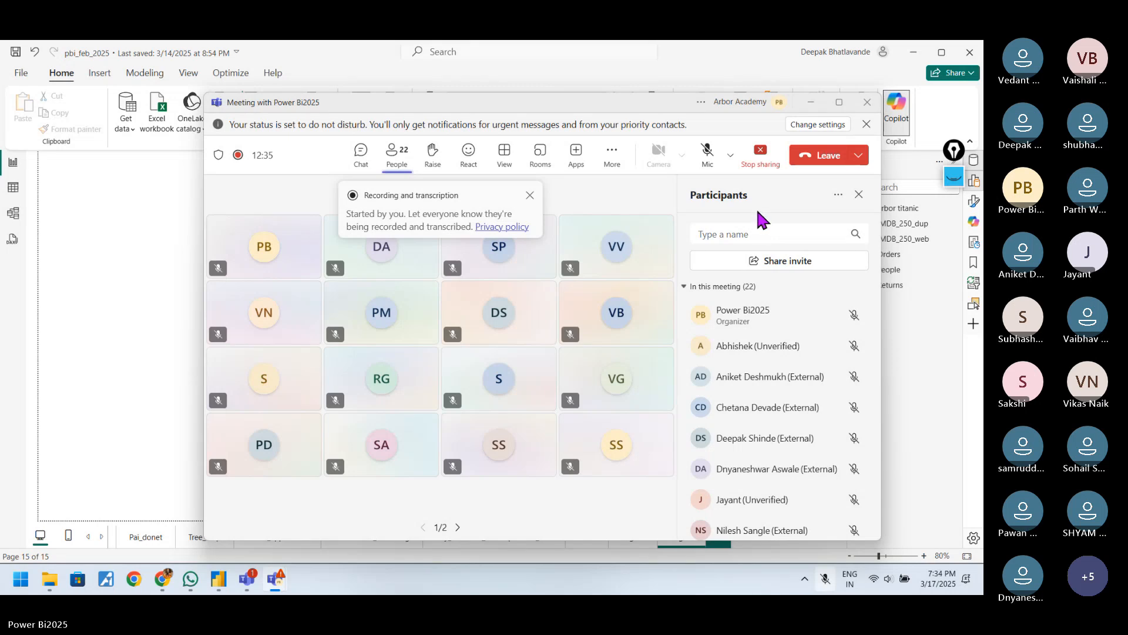
# Dismiss the recording notice, unmute the microphone and switch from the Teams meeting to the Power BI report.
pyautogui.click(529, 196)
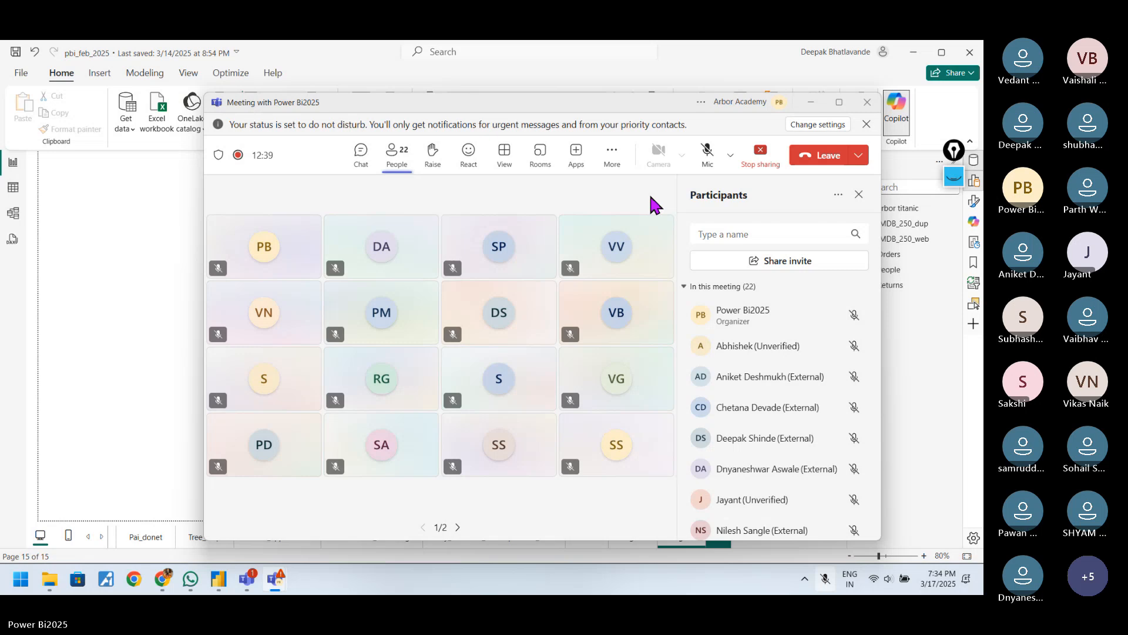
pyautogui.click(708, 155)
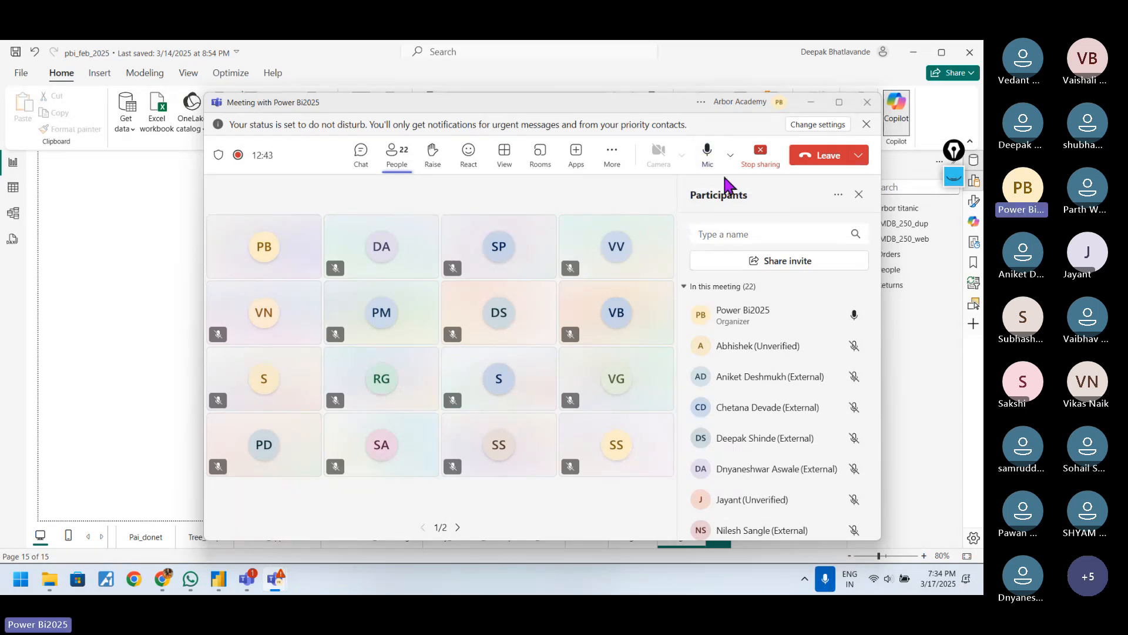
pyautogui.click(809, 102)
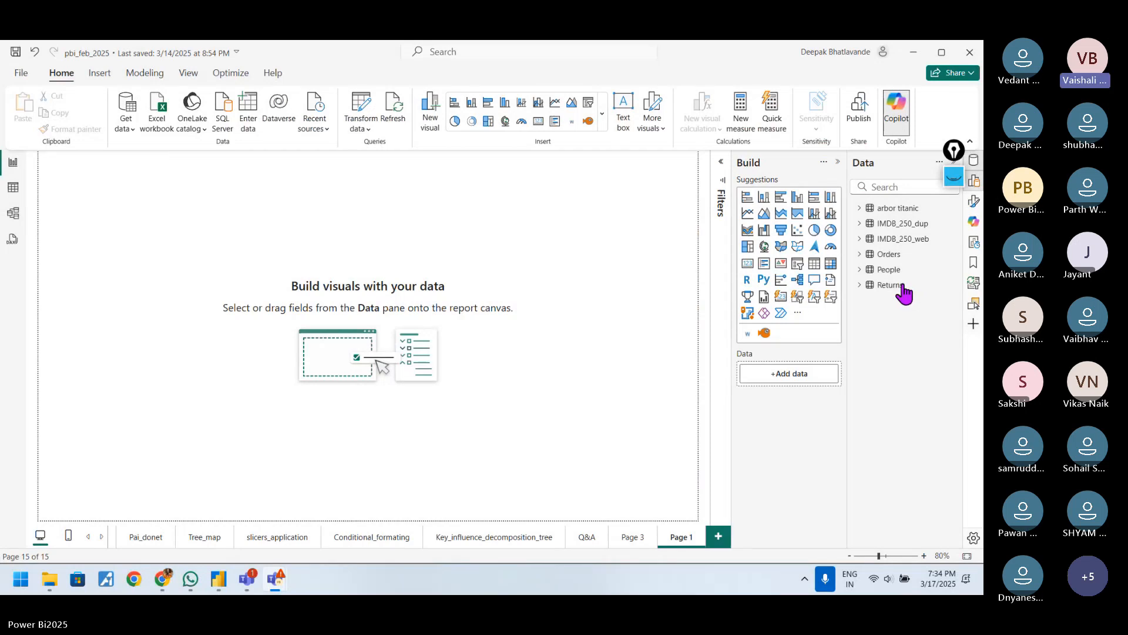
# Turn on screen annotation and handwrite a double-underlined DAX heading in pink near the top of the blank report canvas.
pyautogui.click(954, 176)
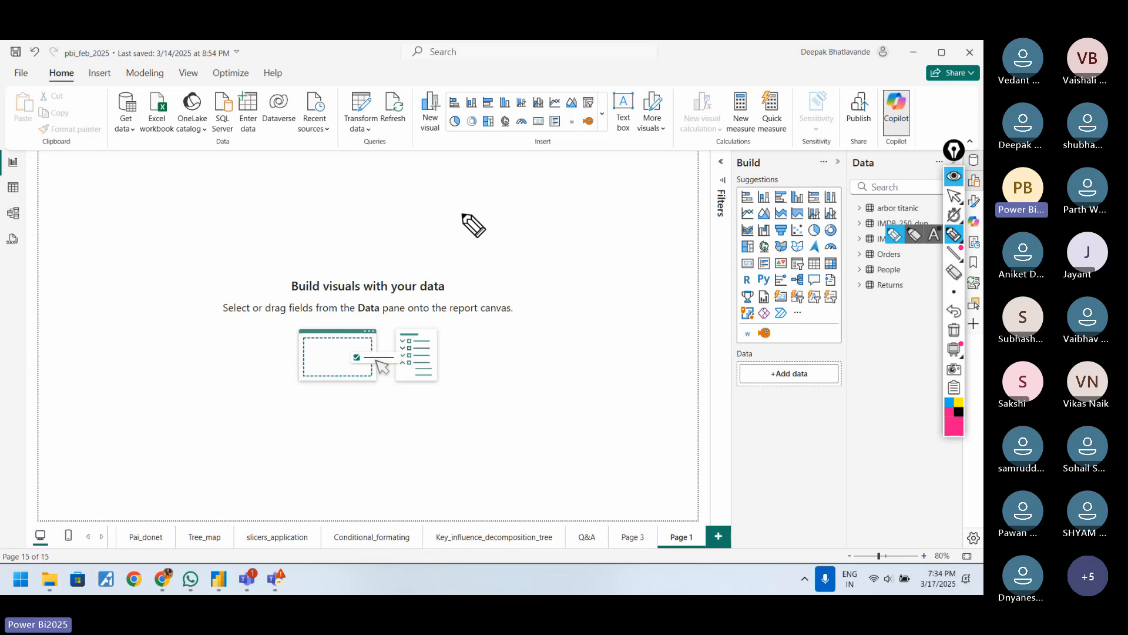
pyautogui.moveTo(461, 200); pyautogui.dragTo(461, 209)
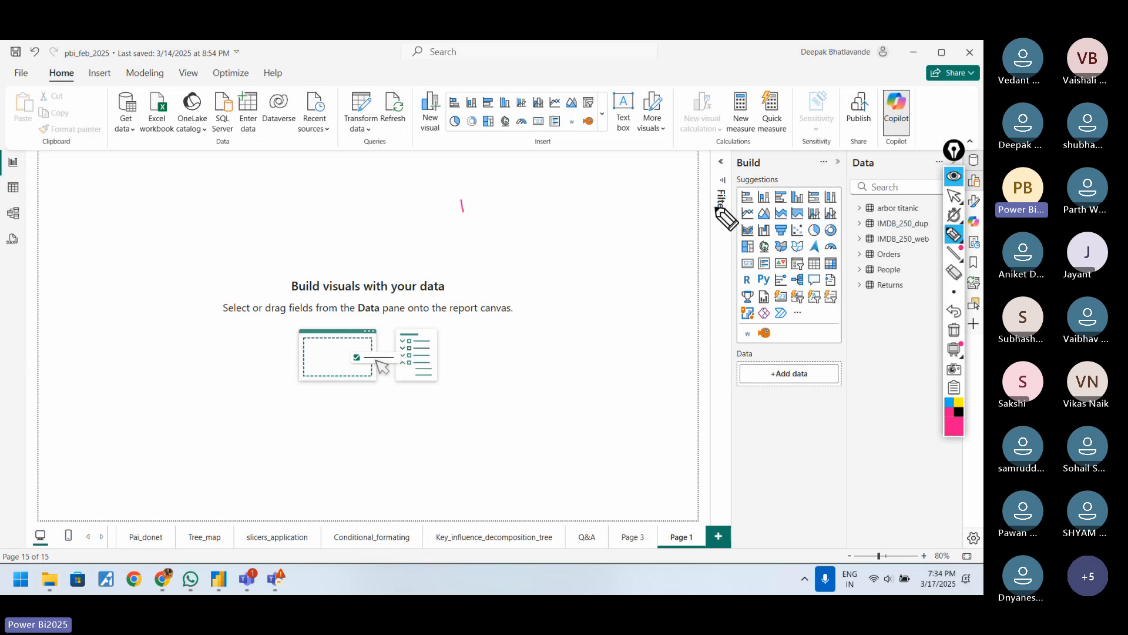
pyautogui.click(954, 195)
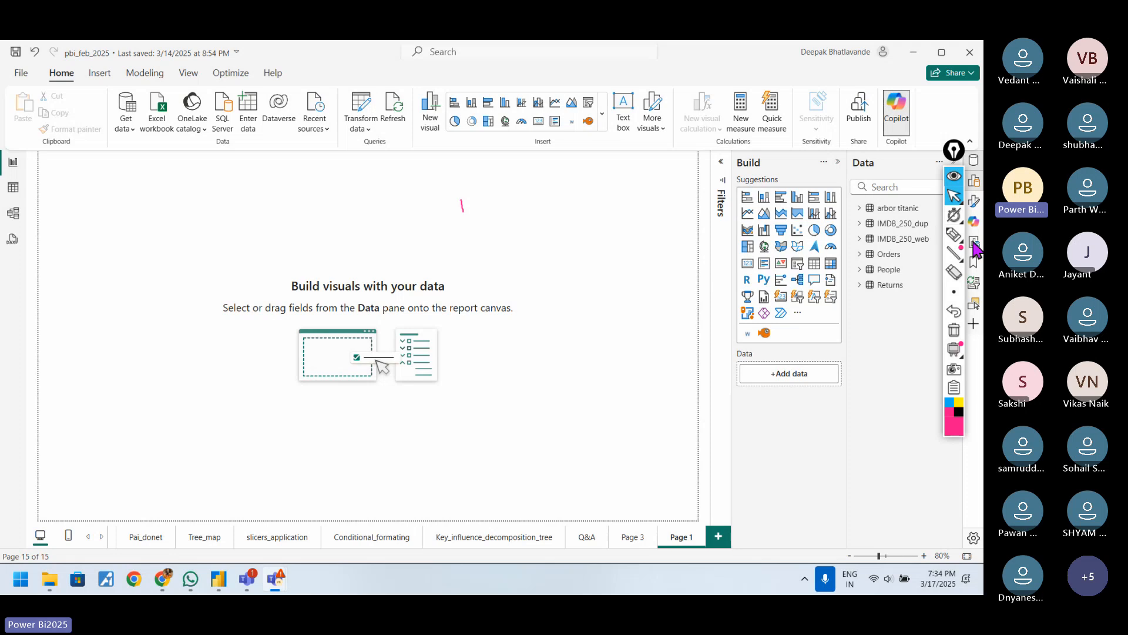
pyautogui.click(954, 235)
pyautogui.moveTo(453, 202)
pyautogui.mouseDown()
pyautogui.moveTo(478, 206)
pyautogui.moveTo(463, 219)
pyautogui.moveTo(514, 217)
pyautogui.mouseUp()
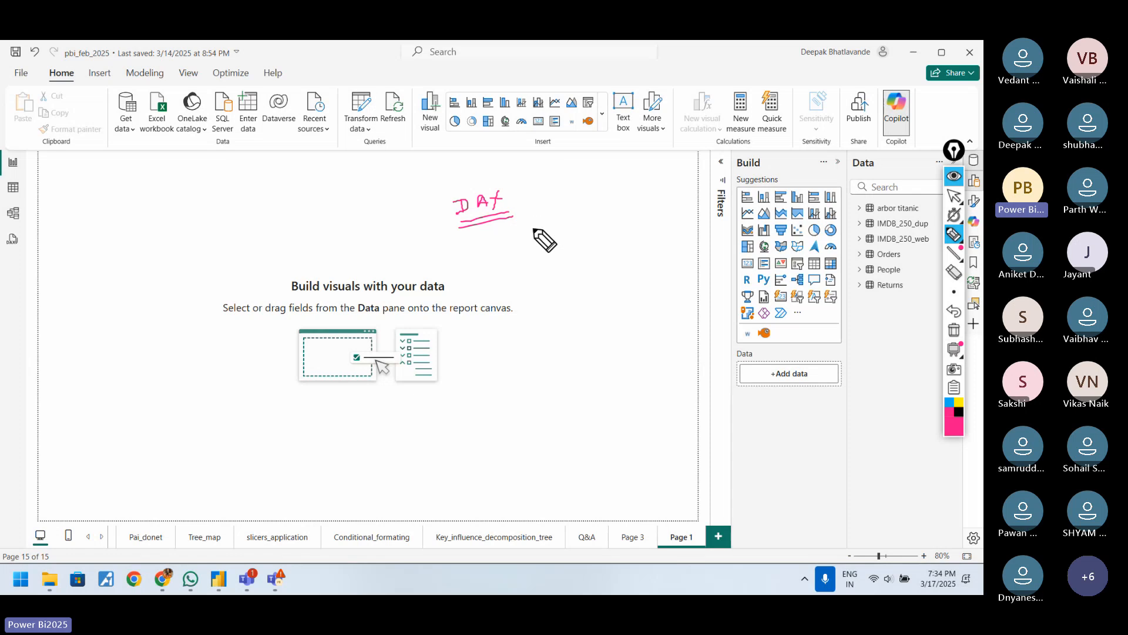
# Handwrite "Data Analytical expression" beneath the DAX heading and underline the letters that form the abbreviation.
pyautogui.moveTo(487, 246)
pyautogui.mouseDown()
pyautogui.moveTo(518, 228)
pyautogui.moveTo(546, 230)
pyautogui.mouseUp()
pyautogui.moveTo(499, 280)
pyautogui.mouseDown()
pyautogui.moveTo(556, 258)
pyautogui.moveTo(563, 281)
pyautogui.moveTo(583, 250)
pyautogui.moveTo(574, 265)
pyautogui.mouseUp()
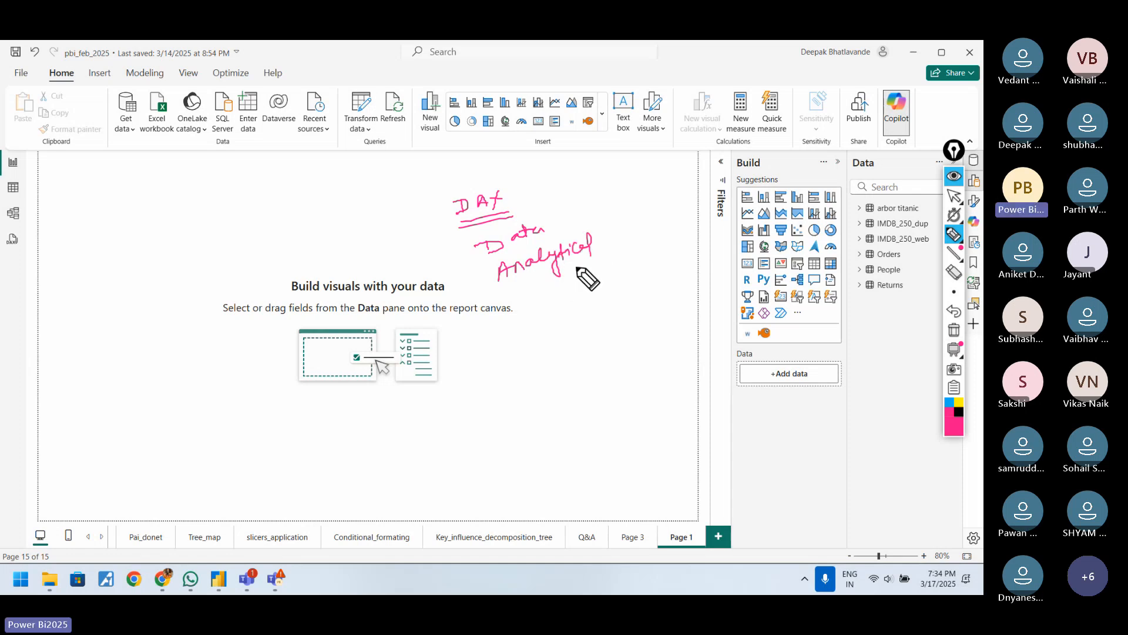
pyautogui.moveTo(516, 300); pyautogui.dragTo(620, 266)
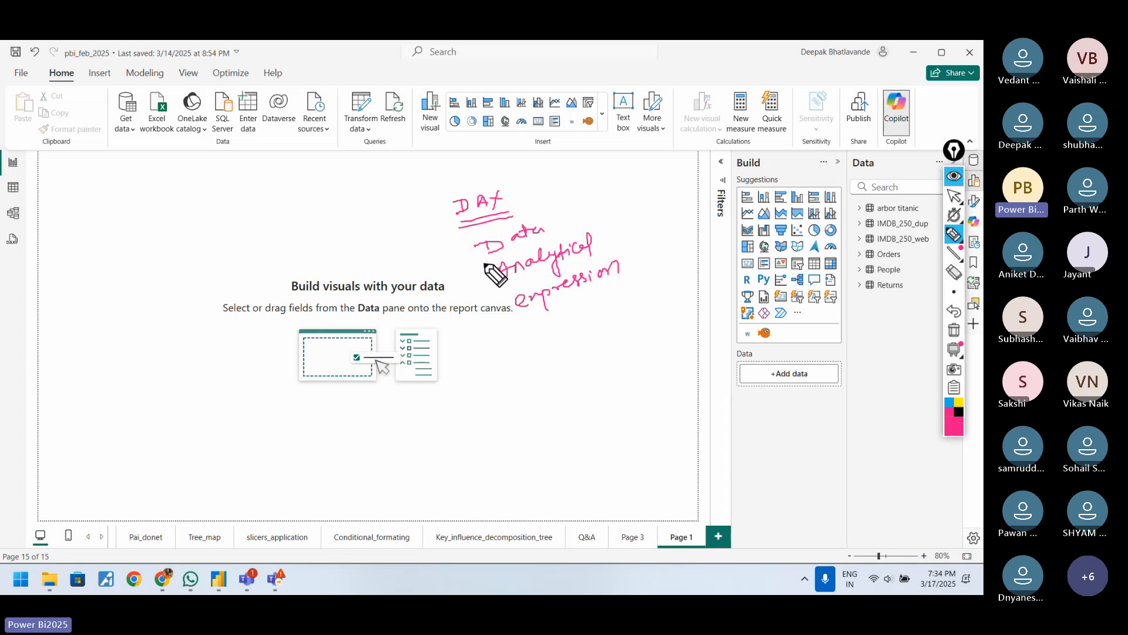
pyautogui.moveTo(484, 263)
pyautogui.mouseDown()
pyautogui.moveTo(506, 255)
pyautogui.moveTo(511, 280)
pyautogui.mouseUp()
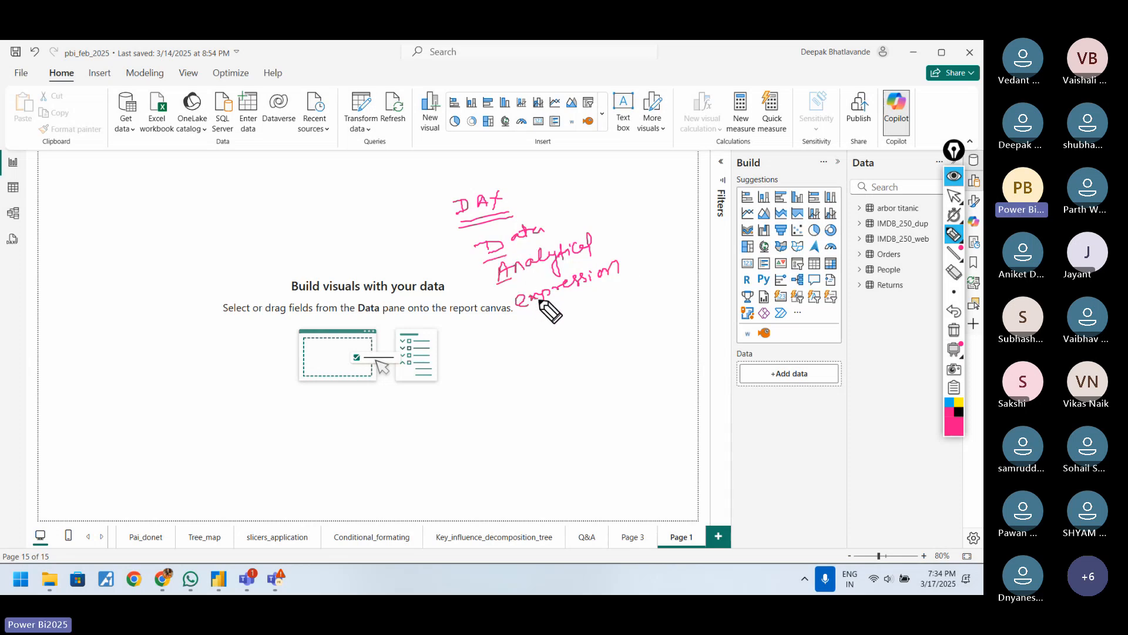
pyautogui.moveTo(532, 310); pyautogui.dragTo(543, 305)
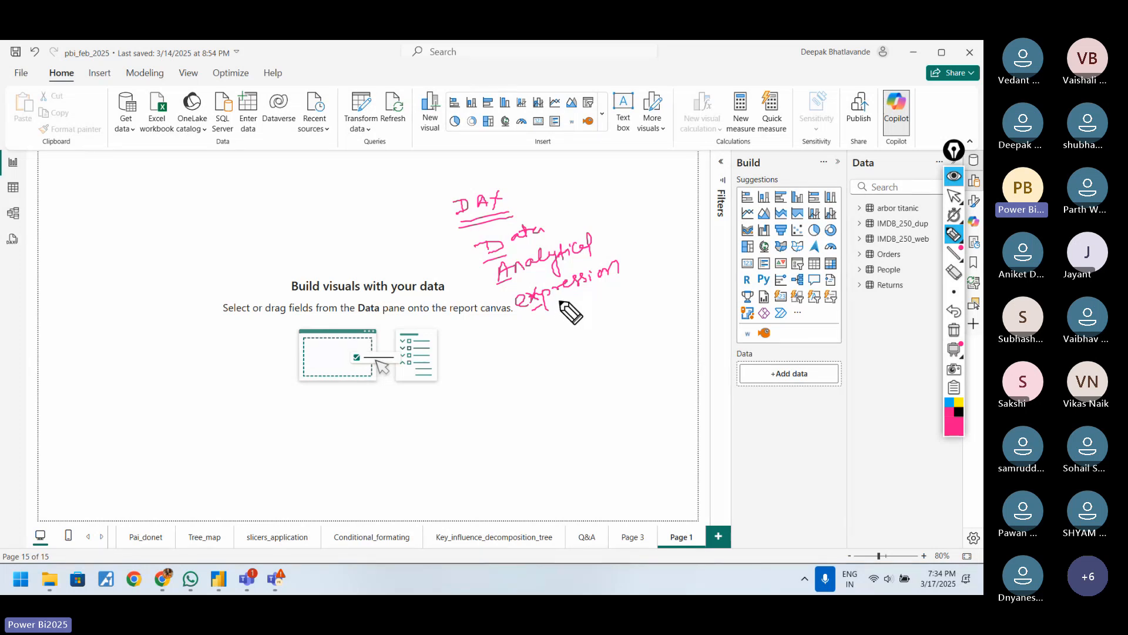
# Handwrite an underlined "Excel" on the lower canvas, followed by "Function" with arrowed entries "Statistical" and "Text mining".
pyautogui.moveTo(435, 416)
pyautogui.mouseDown()
pyautogui.moveTo(447, 445)
pyautogui.moveTo(441, 438)
pyautogui.moveTo(456, 432)
pyautogui.mouseUp()
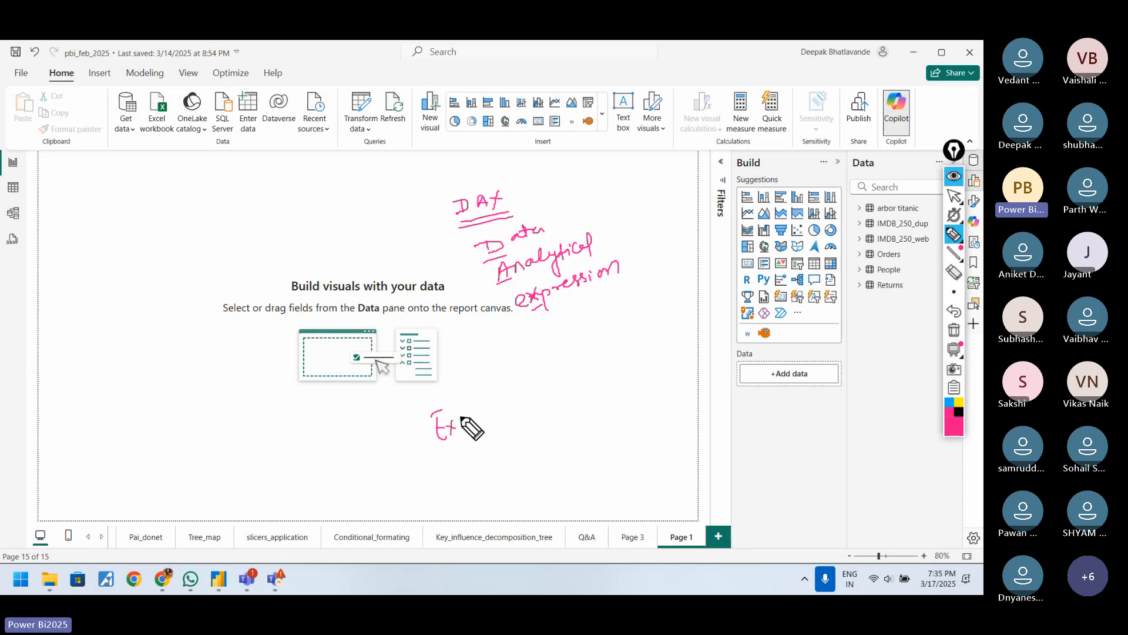
pyautogui.moveTo(462, 419)
pyautogui.mouseDown()
pyautogui.moveTo(478, 418)
pyautogui.moveTo(468, 431)
pyautogui.moveTo(492, 423)
pyautogui.moveTo(480, 391)
pyautogui.mouseUp()
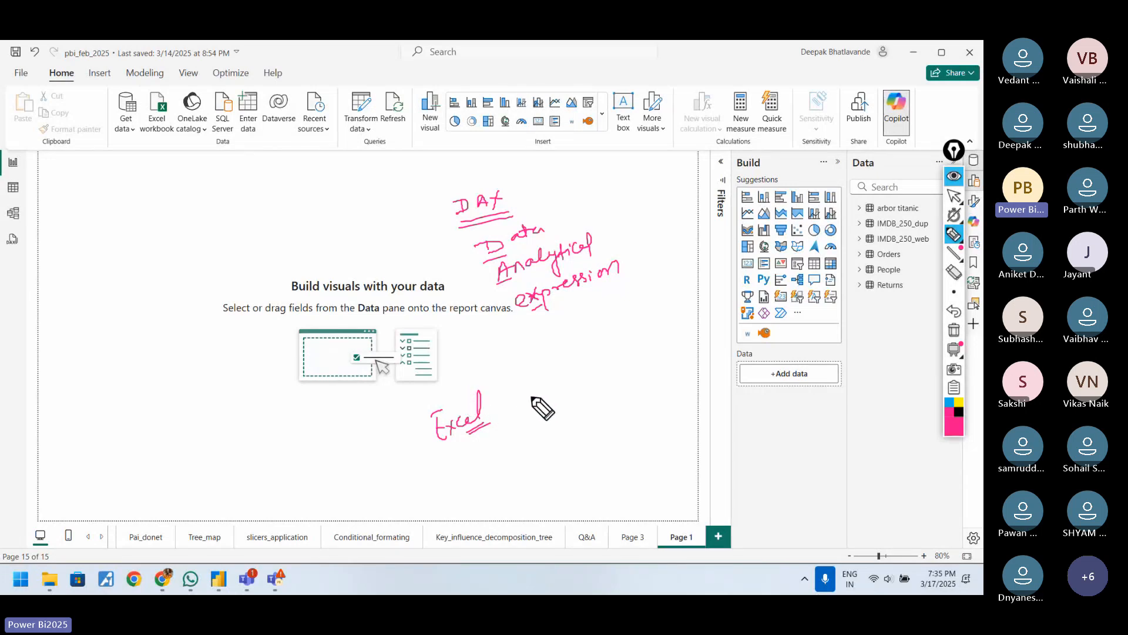
pyautogui.moveTo(512, 430)
pyautogui.mouseDown()
pyautogui.moveTo(507, 451)
pyautogui.moveTo(573, 422)
pyautogui.mouseUp()
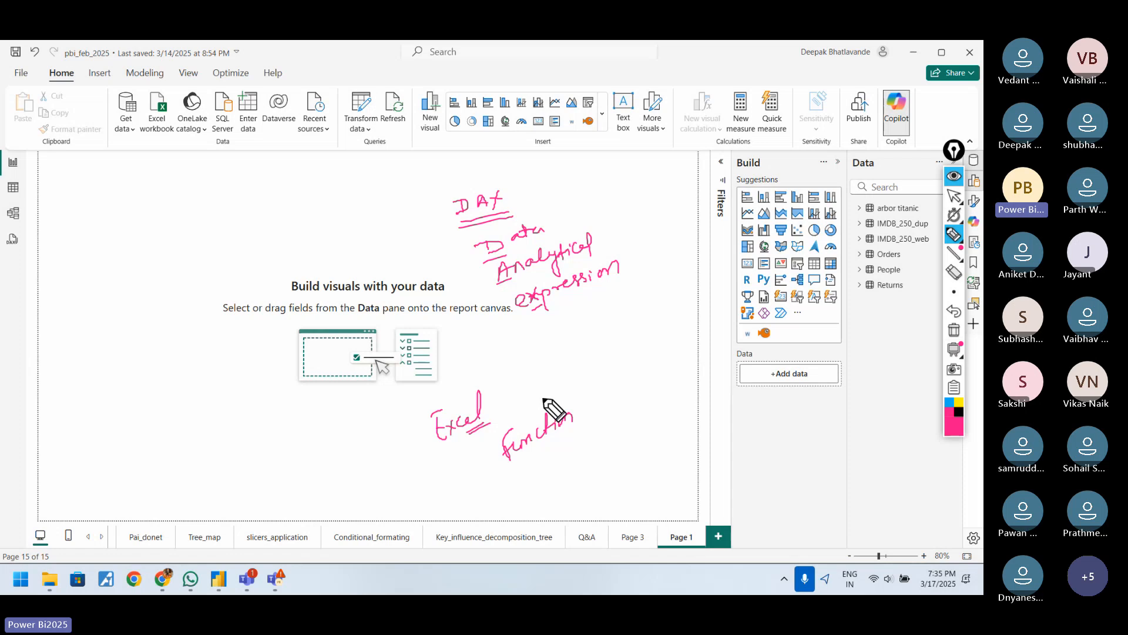
pyautogui.moveTo(549, 445)
pyautogui.mouseDown()
pyautogui.moveTo(569, 450)
pyautogui.moveTo(620, 418)
pyautogui.moveTo(662, 413)
pyautogui.moveTo(642, 421)
pyautogui.mouseUp()
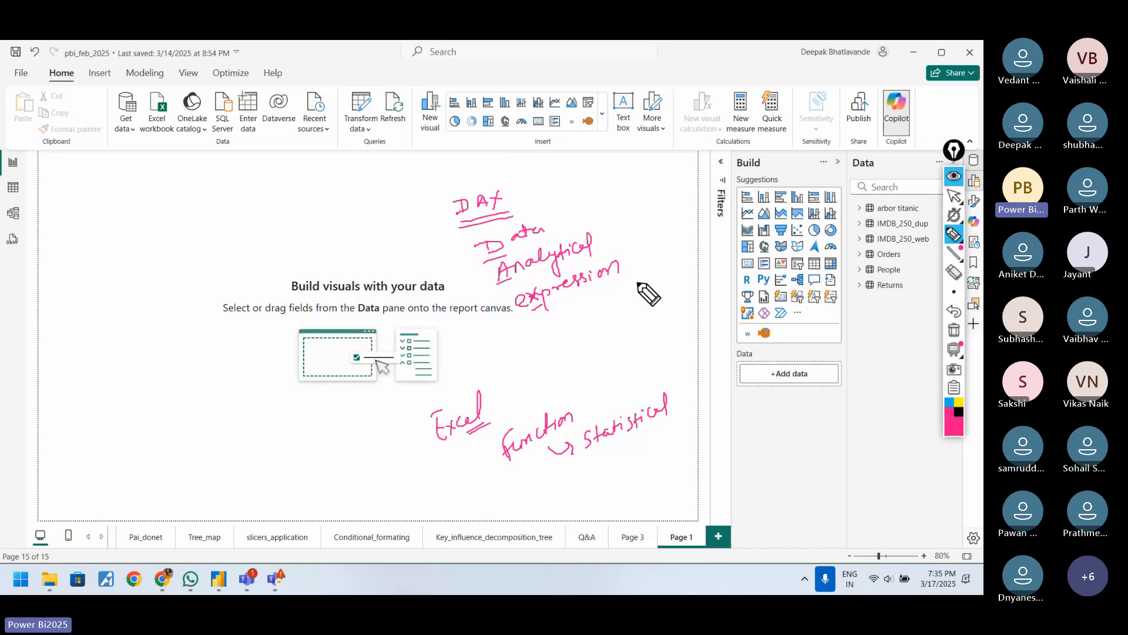
pyautogui.moveTo(560, 462)
pyautogui.mouseDown()
pyautogui.moveTo(598, 469)
pyautogui.moveTo(692, 429)
pyautogui.moveTo(698, 458)
pyautogui.mouseUp()
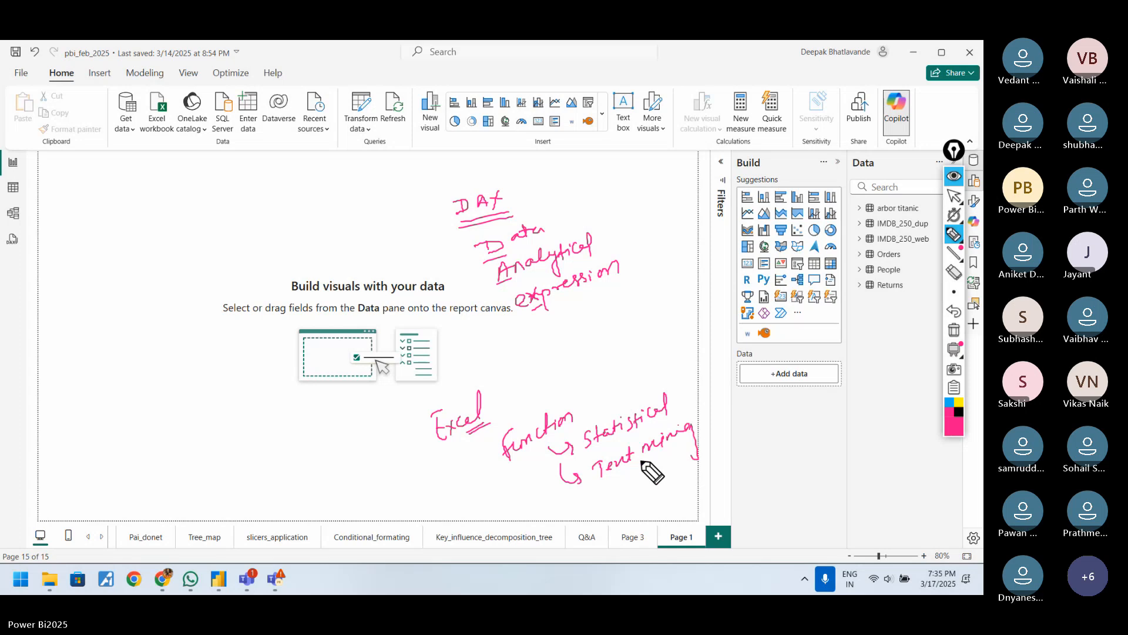
# Switch to the Teams meeting, admit the participant waiting in the lobby, and return to the annotated Power BI report.
pyautogui.click(953, 196)
pyautogui.click(918, 277)
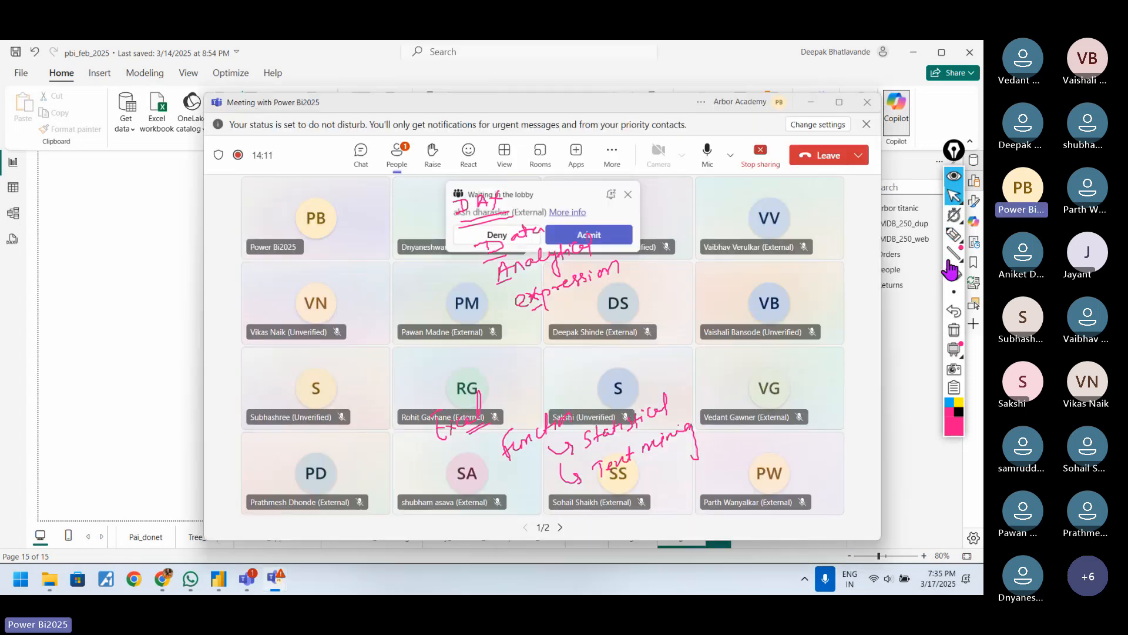
pyautogui.click(586, 237)
pyautogui.click(812, 103)
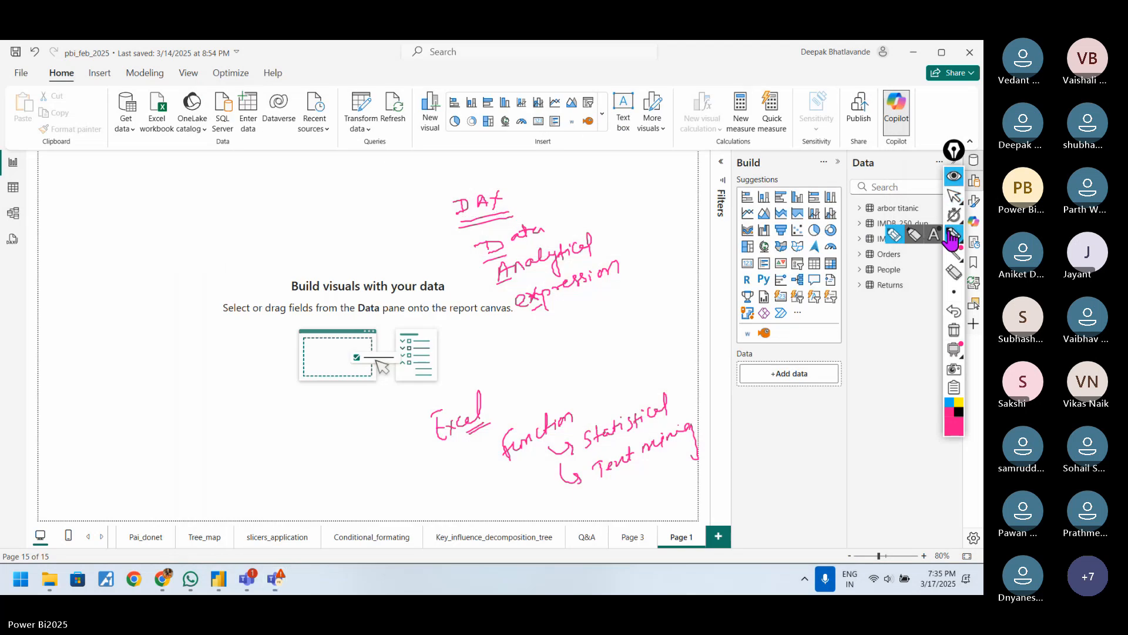
# Handwrite "Date & time" with its own arrow as the third entry under Function.
pyautogui.moveTo(568, 495)
pyautogui.mouseDown()
pyautogui.moveTo(570, 504)
pyautogui.moveTo(596, 493)
pyautogui.mouseUp()
pyautogui.moveTo(614, 484)
pyautogui.mouseDown()
pyautogui.moveTo(611, 501)
pyautogui.moveTo(722, 445)
pyautogui.mouseUp()
pyautogui.moveTo(946, 237)
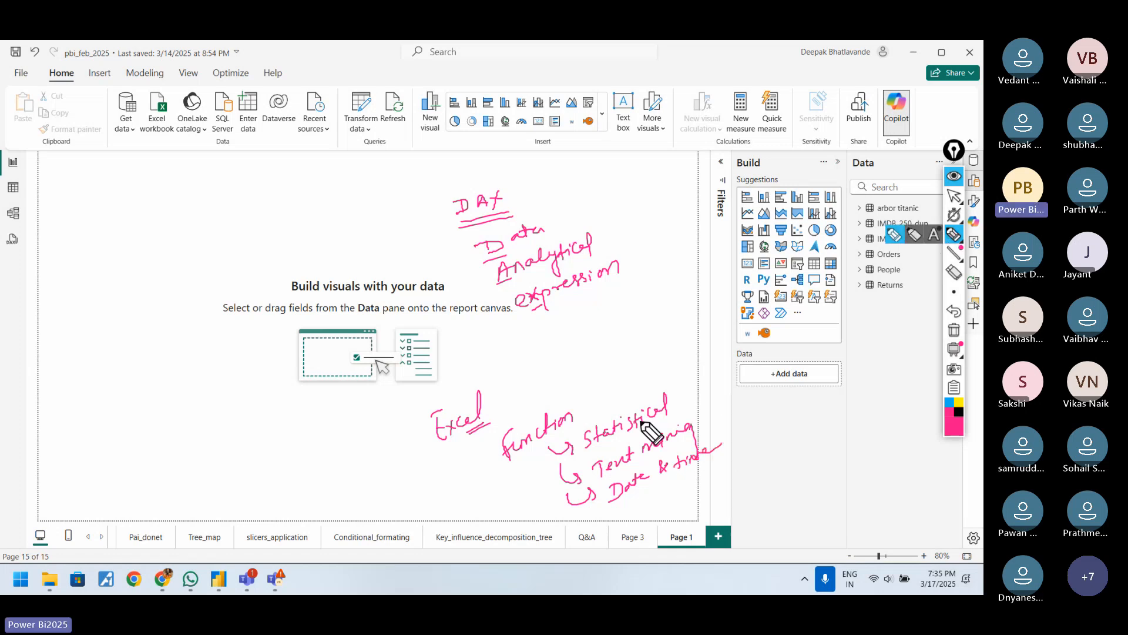
pyautogui.moveTo(589, 514); pyautogui.dragTo(602, 521)
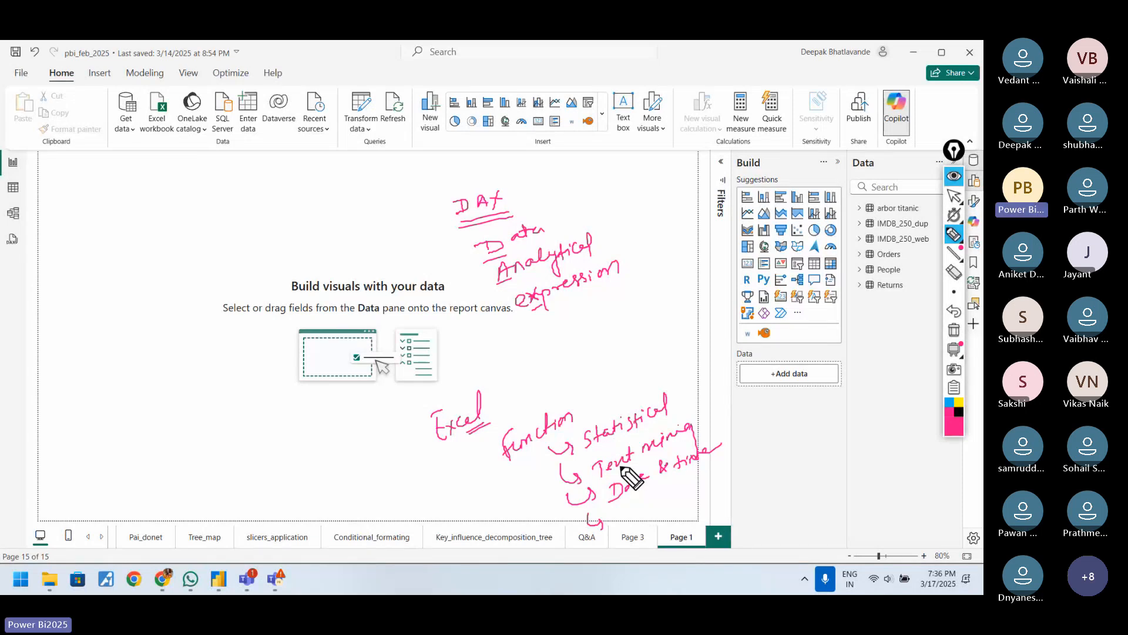
pyautogui.click(953, 271)
pyautogui.click(595, 522)
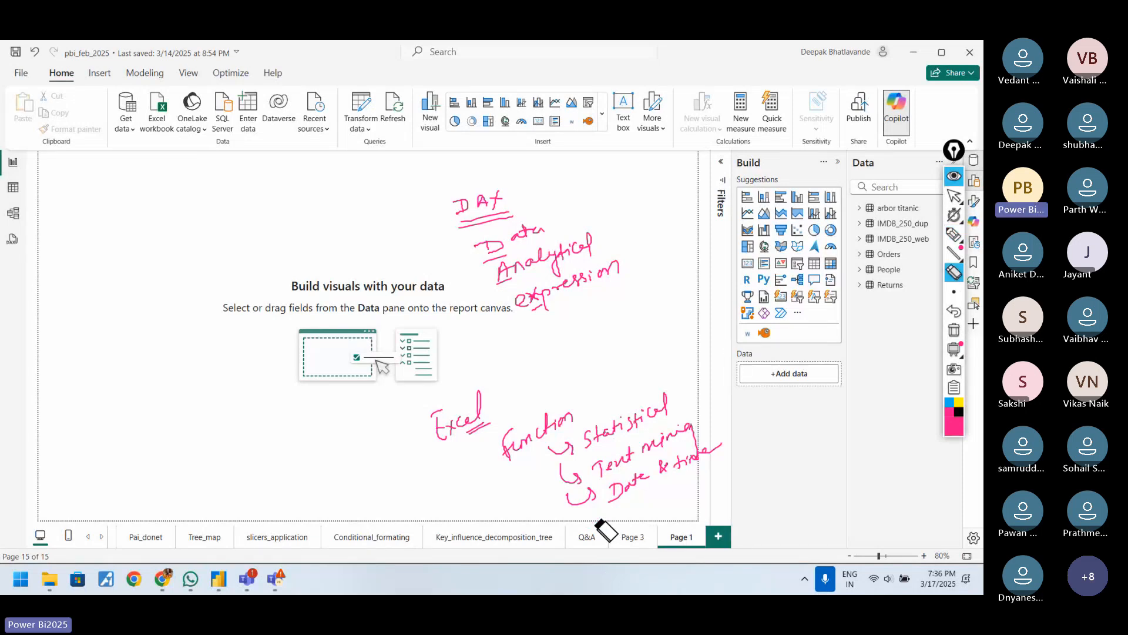
pyautogui.click(954, 236)
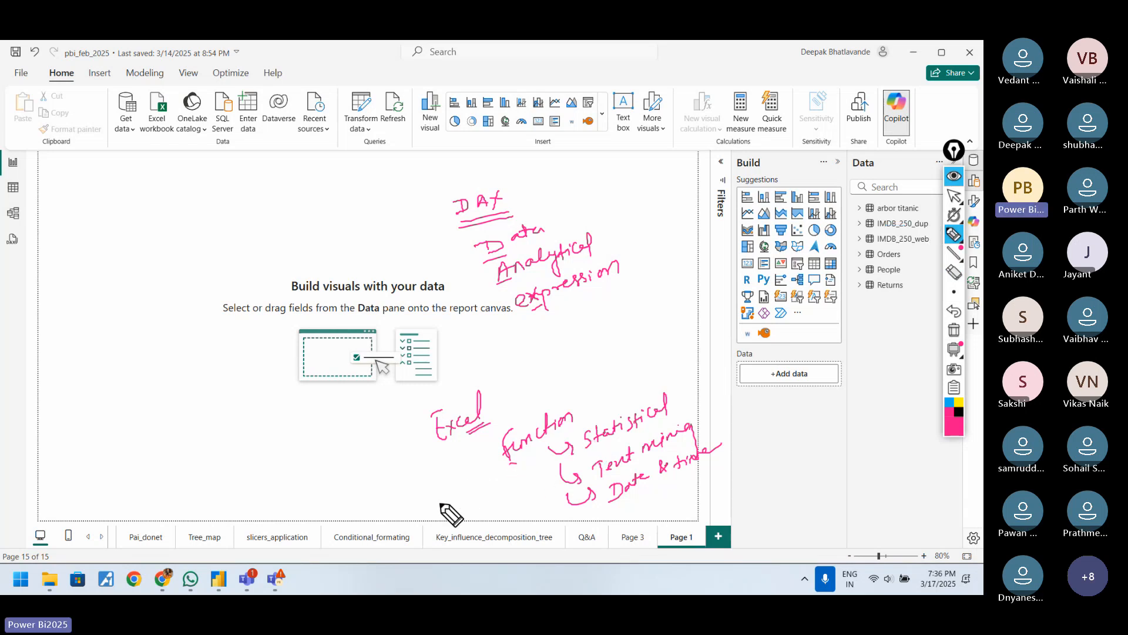
# Underline "Function" and handwrite numbered notes for calculated measure and calculated column beside it, with an arrow pointing toward the functions.
pyautogui.moveTo(439, 503)
pyautogui.mouseDown()
pyautogui.moveTo(485, 485)
pyautogui.moveTo(483, 498)
pyautogui.mouseUp()
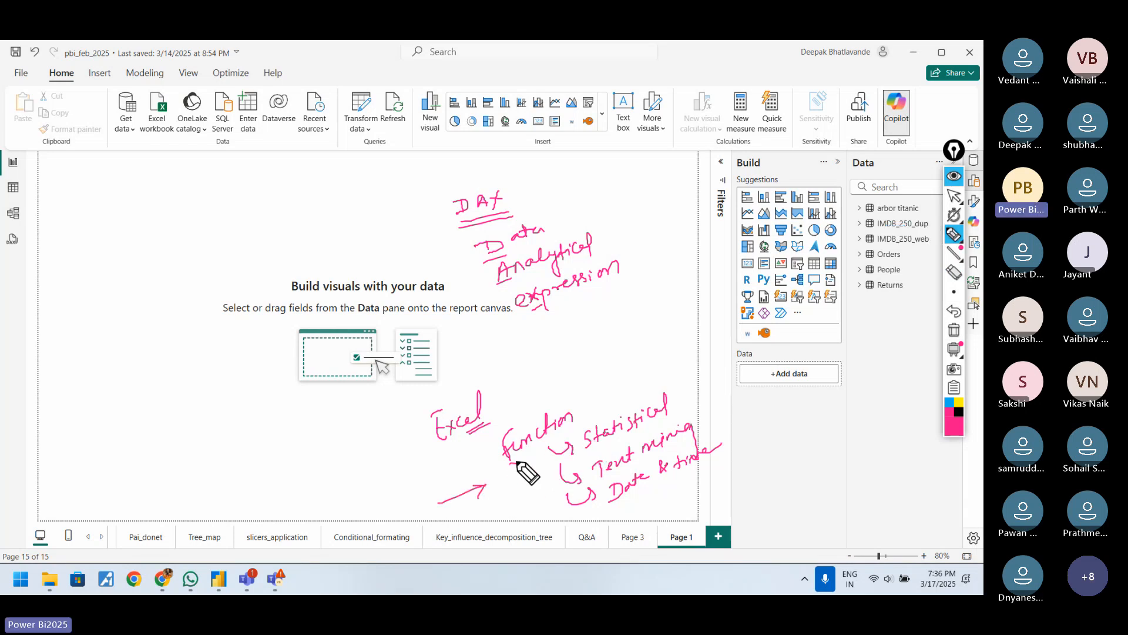
pyautogui.moveTo(566, 432); pyautogui.dragTo(515, 462)
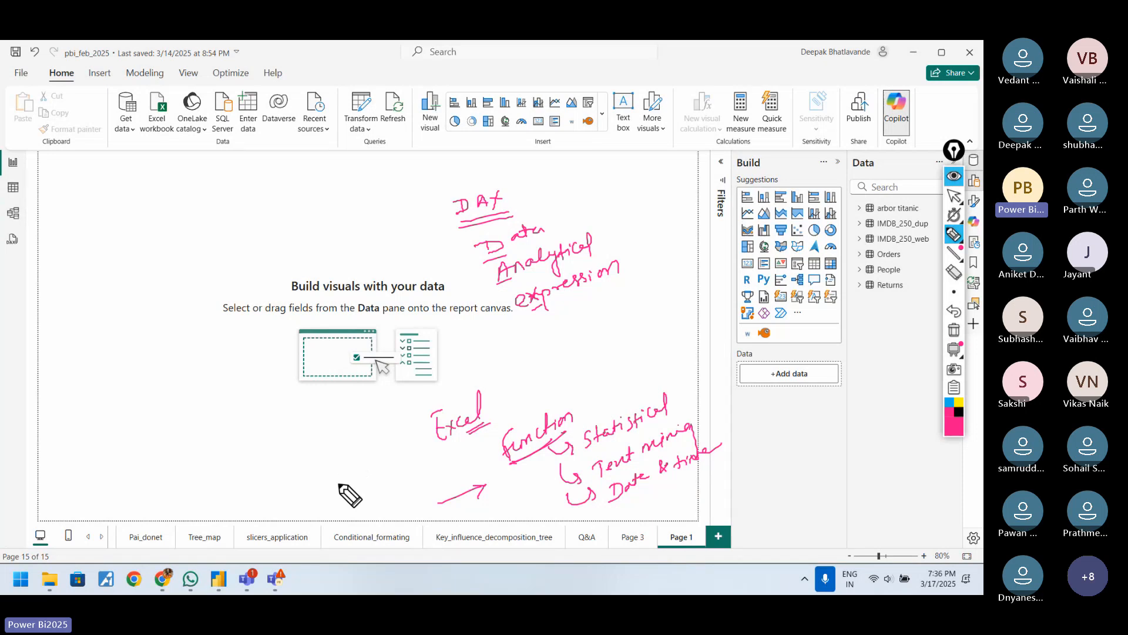
pyautogui.moveTo(331, 501); pyautogui.dragTo(426, 467)
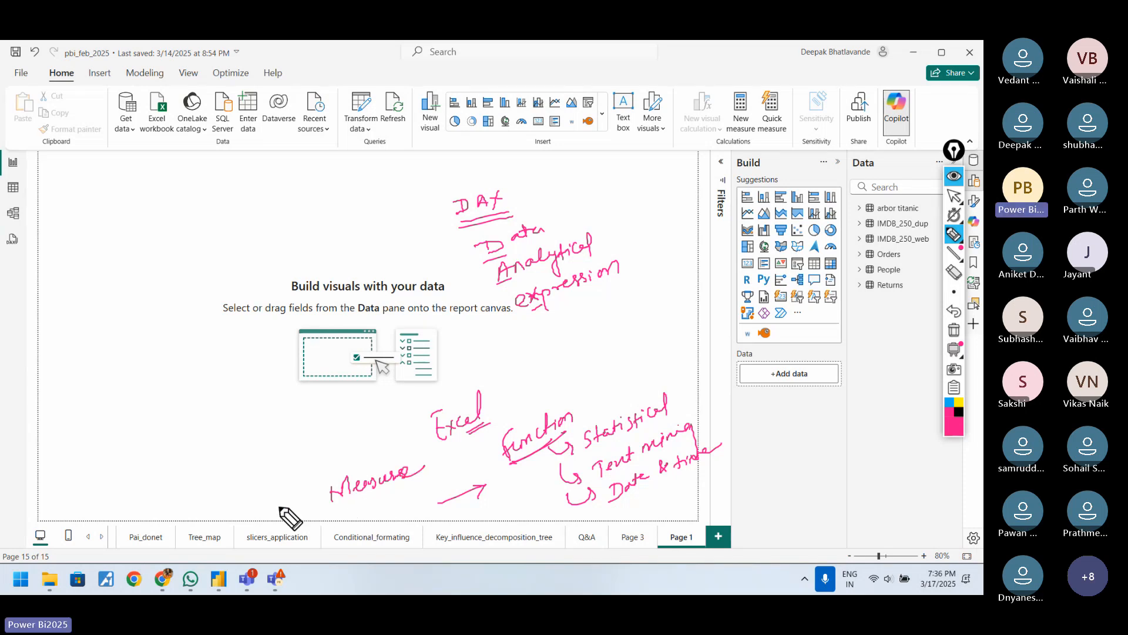
pyautogui.moveTo(263, 515)
pyautogui.mouseDown()
pyautogui.moveTo(288, 499)
pyautogui.moveTo(308, 508)
pyautogui.moveTo(314, 492)
pyautogui.moveTo(314, 526)
pyautogui.moveTo(436, 491)
pyautogui.mouseUp()
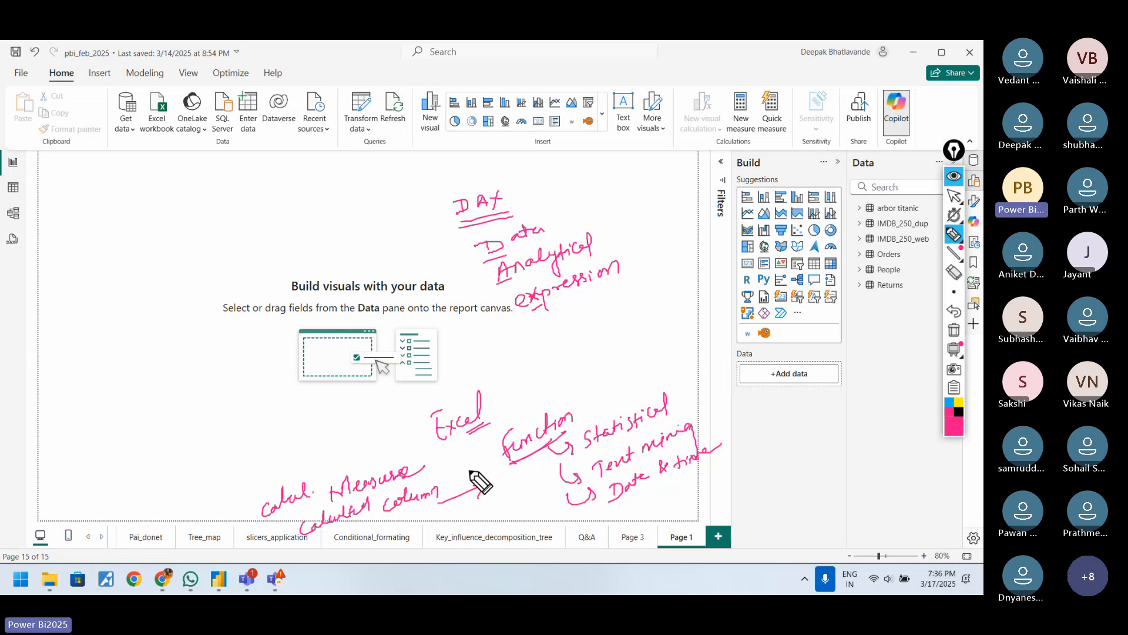
pyautogui.moveTo(236, 523); pyautogui.dragTo(282, 546)
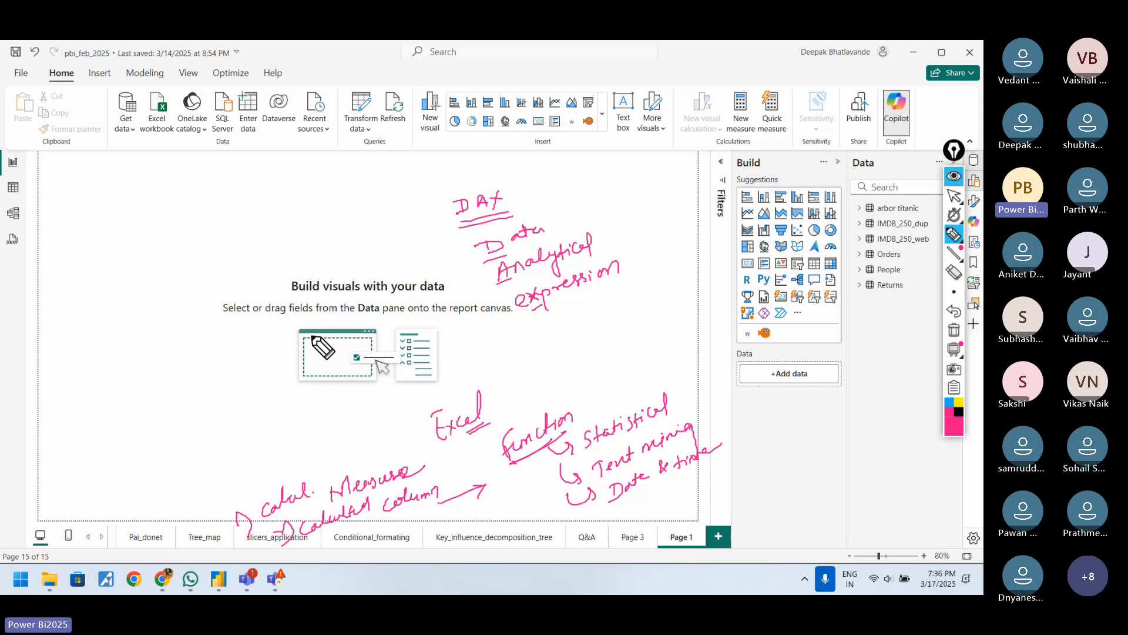
# Handwrite a second DAX heading with two branches below it, and draw a brace beside the calculated measure and column notes.
pyautogui.moveTo(216, 170)
pyautogui.mouseDown()
pyautogui.moveTo(277, 181)
pyautogui.moveTo(262, 202)
pyautogui.mouseUp()
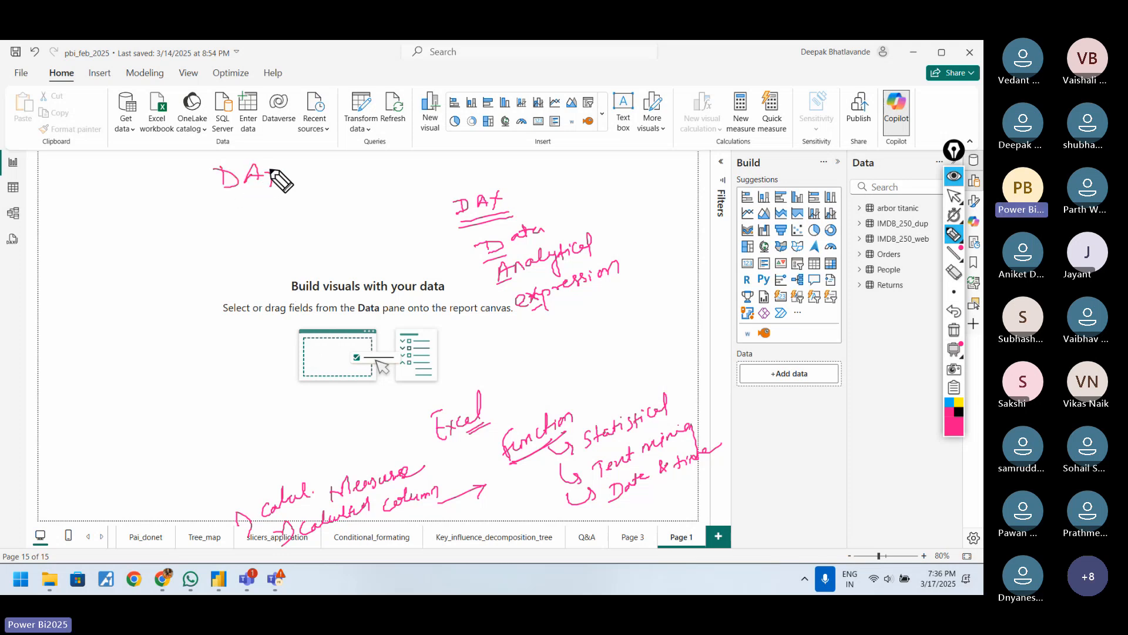
pyautogui.moveTo(279, 163)
pyautogui.mouseDown()
pyautogui.moveTo(268, 182)
pyautogui.moveTo(280, 184)
pyautogui.mouseUp()
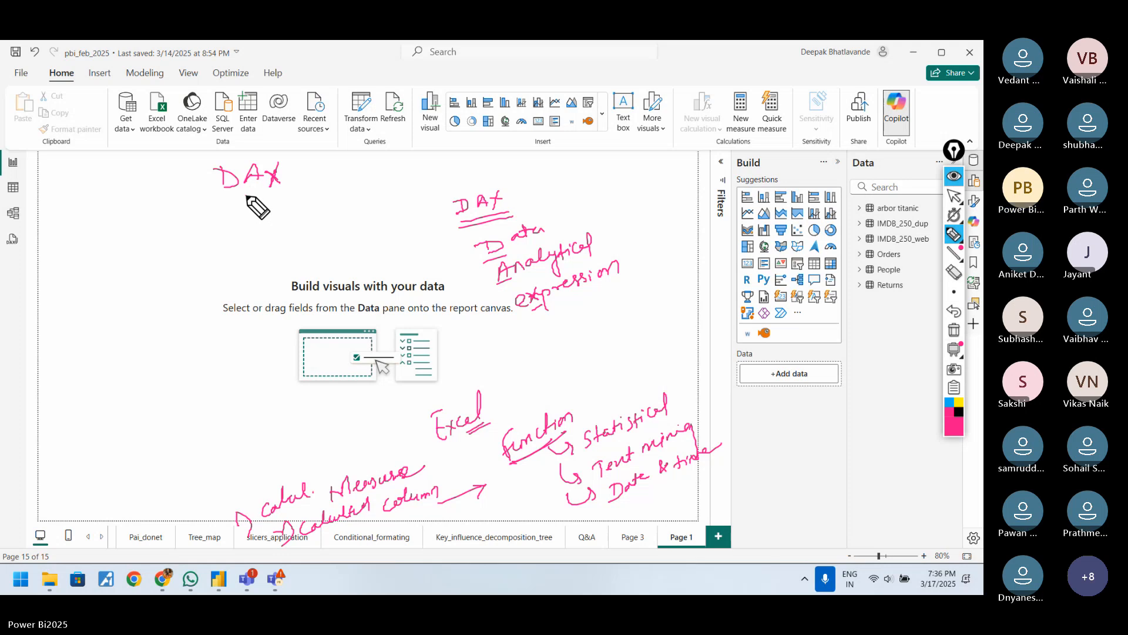
pyautogui.moveTo(207, 264)
pyautogui.mouseDown()
pyautogui.moveTo(250, 203)
pyautogui.moveTo(293, 240)
pyautogui.mouseUp()
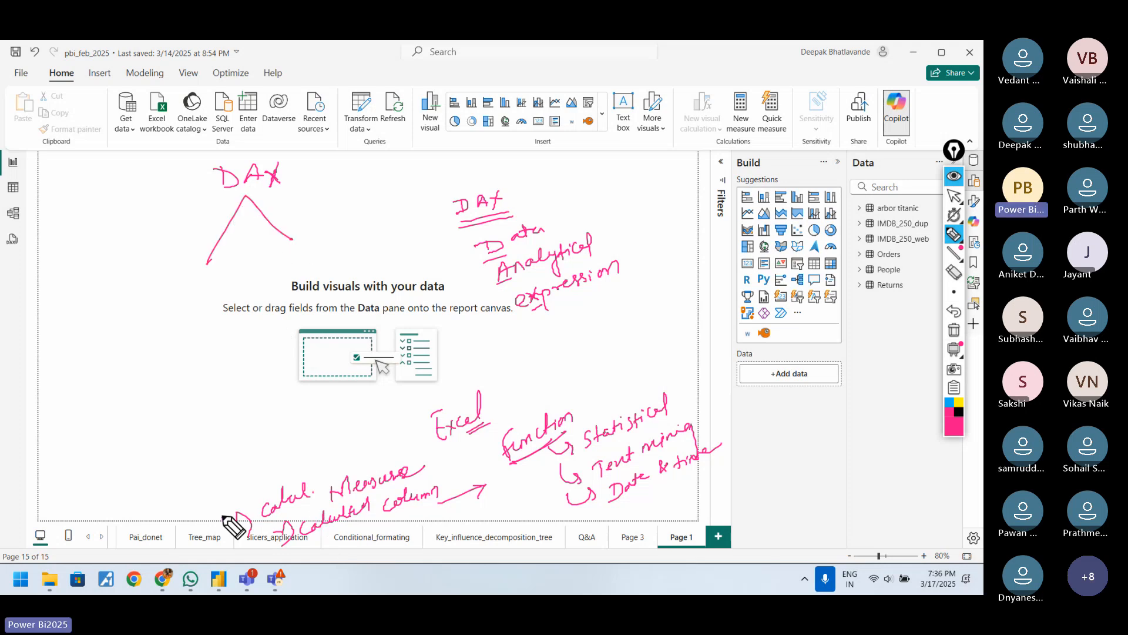
pyautogui.moveTo(230, 504); pyautogui.dragTo(232, 549)
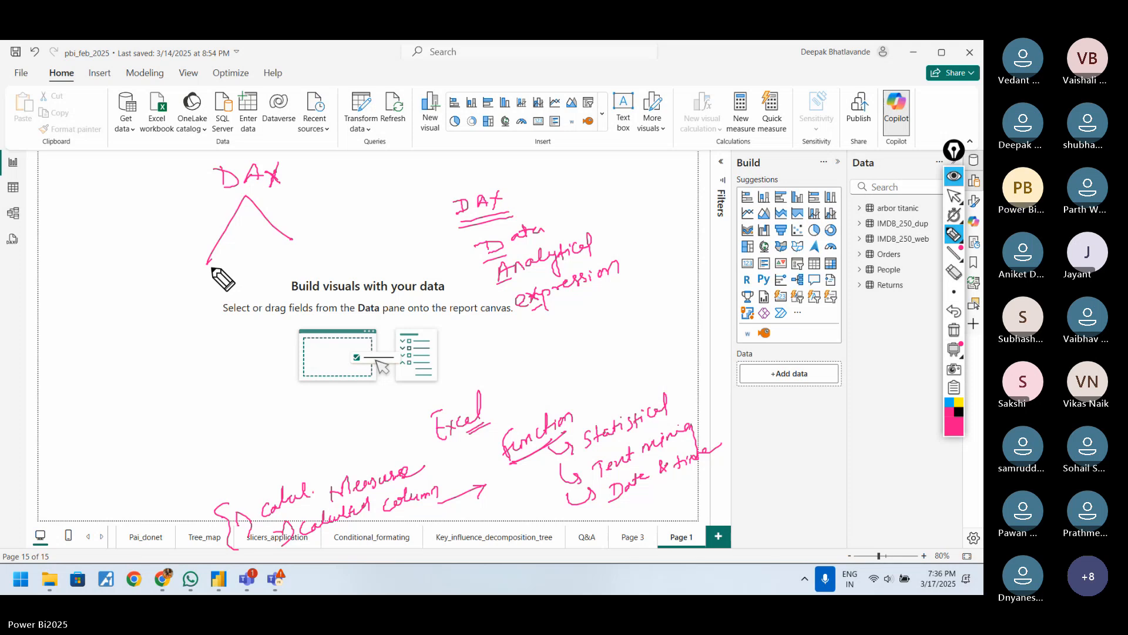
# Label the DAX branches with underlined "Column" and "Measure", tick Statistical, point an arrow at Column, and write a circled "Agg" beside Measure.
pyautogui.moveTo(197, 275)
pyautogui.mouseDown()
pyautogui.moveTo(204, 285)
pyautogui.moveTo(372, 240)
pyautogui.mouseUp()
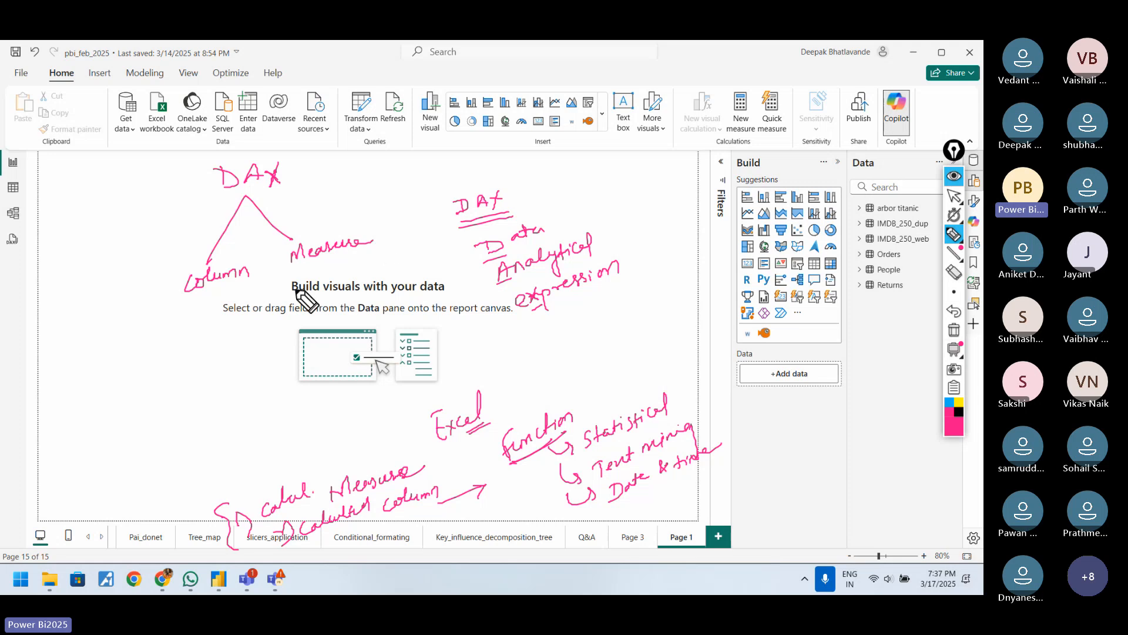
pyautogui.moveTo(203, 296); pyautogui.dragTo(227, 288)
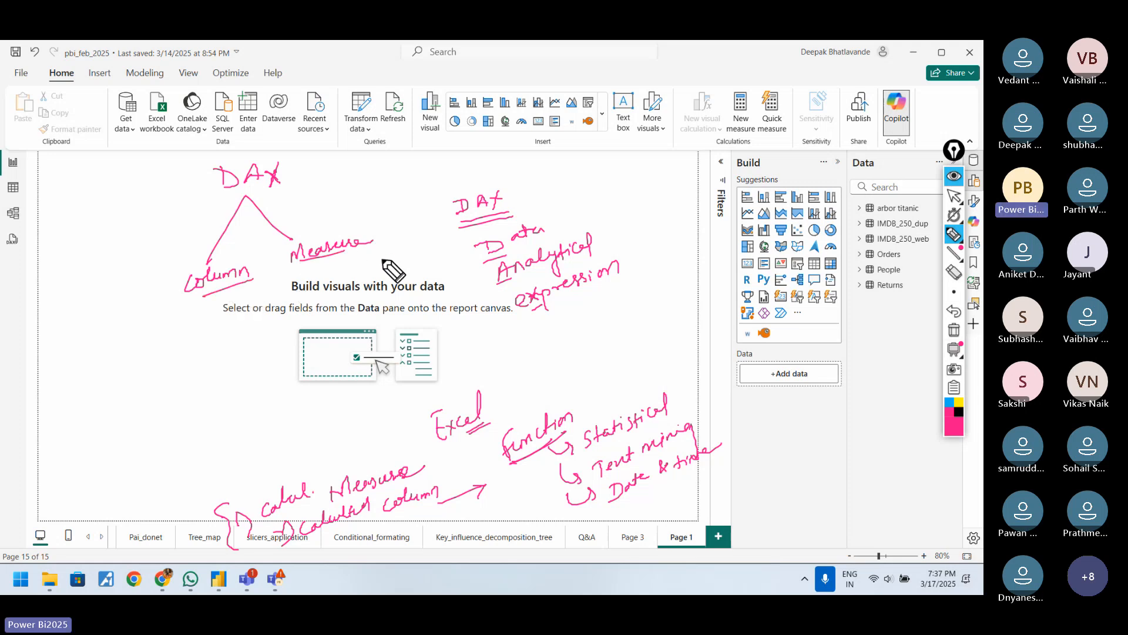
pyautogui.moveTo(678, 401); pyautogui.dragTo(708, 371)
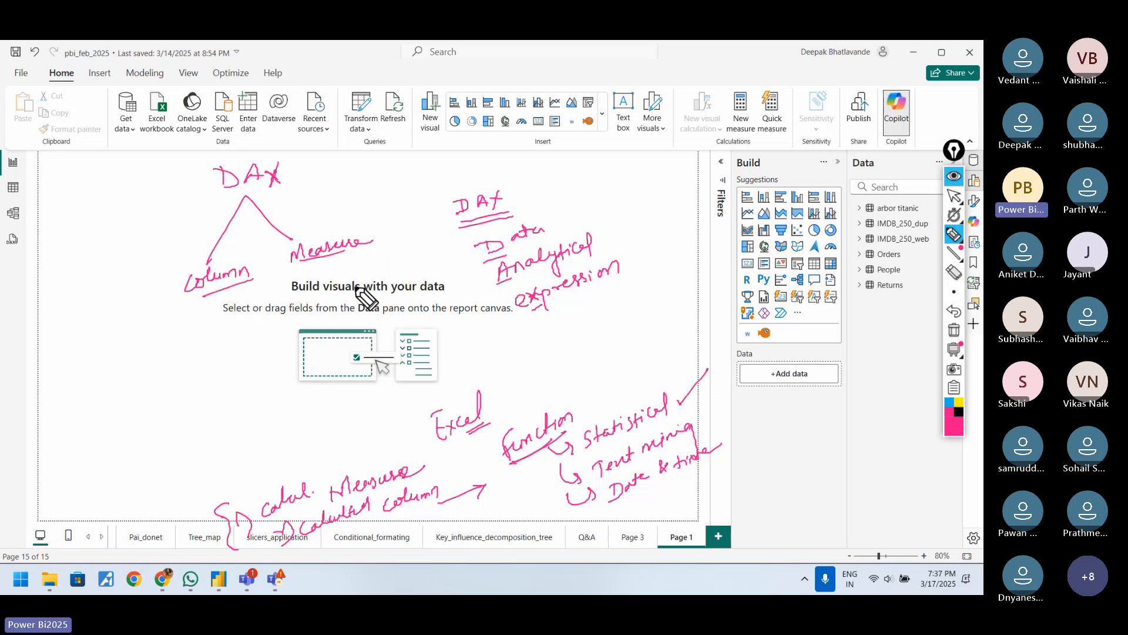
pyautogui.moveTo(150, 310); pyautogui.dragTo(168, 302)
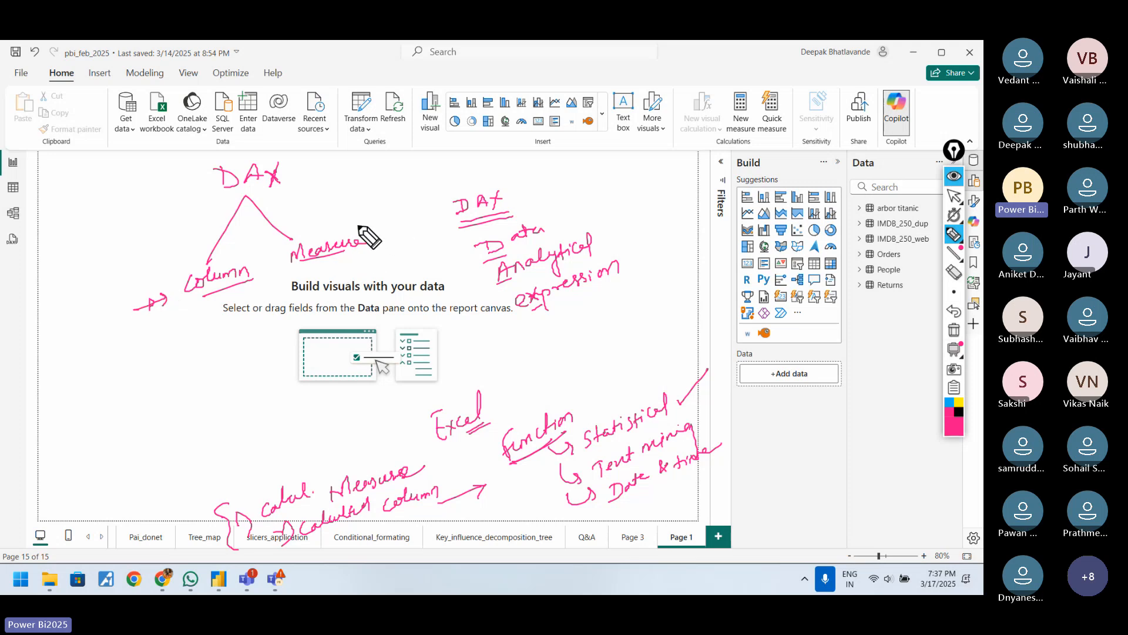
pyautogui.moveTo(348, 226)
pyautogui.mouseDown()
pyautogui.moveTo(368, 235)
pyautogui.moveTo(390, 222)
pyautogui.moveTo(345, 235)
pyautogui.moveTo(385, 197)
pyautogui.mouseUp()
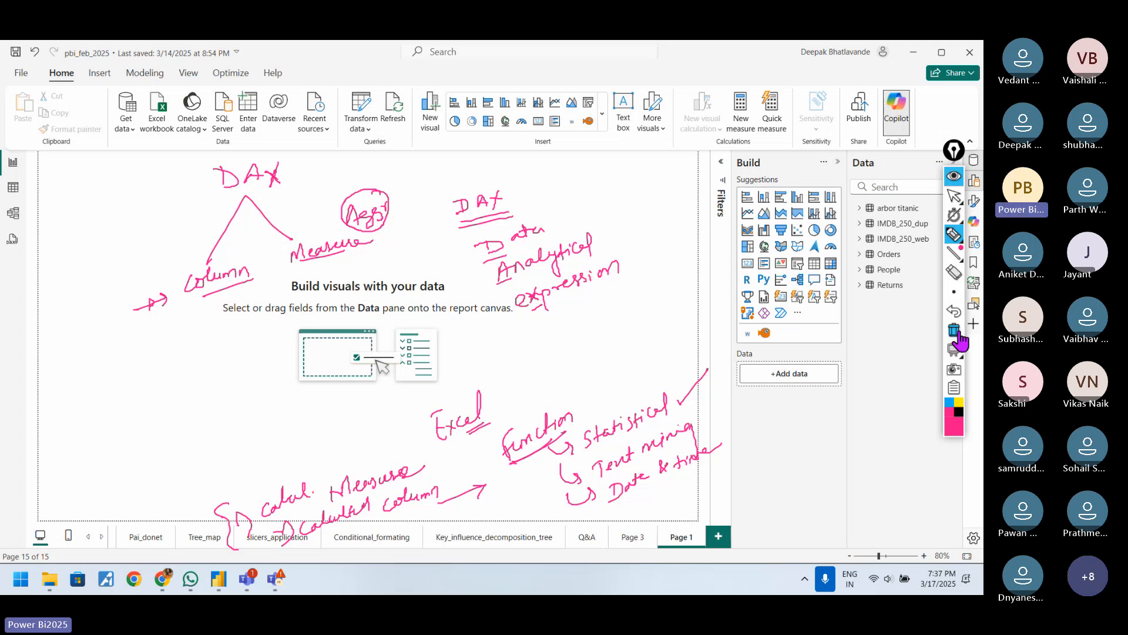
# Clear all ink from the canvas and circle the Orders table in the data list with the pen.
pyautogui.click(954, 331)
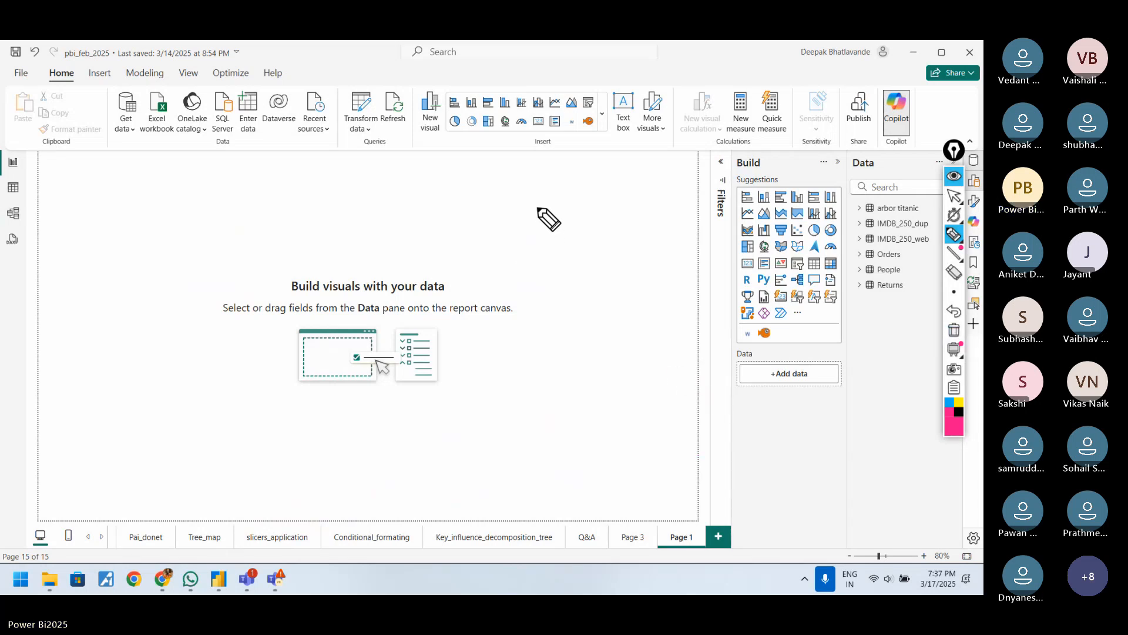
pyautogui.click(953, 196)
pyautogui.click(954, 234)
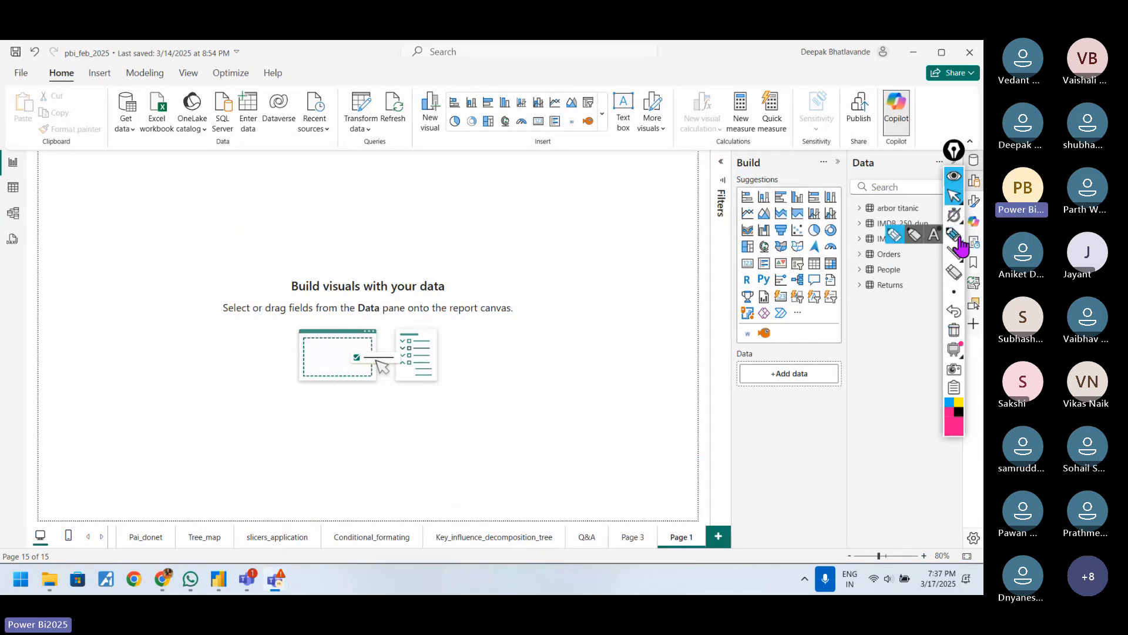
pyautogui.moveTo(872, 260)
pyautogui.mouseDown()
pyautogui.moveTo(900, 256)
pyautogui.moveTo(873, 258)
pyautogui.mouseUp()
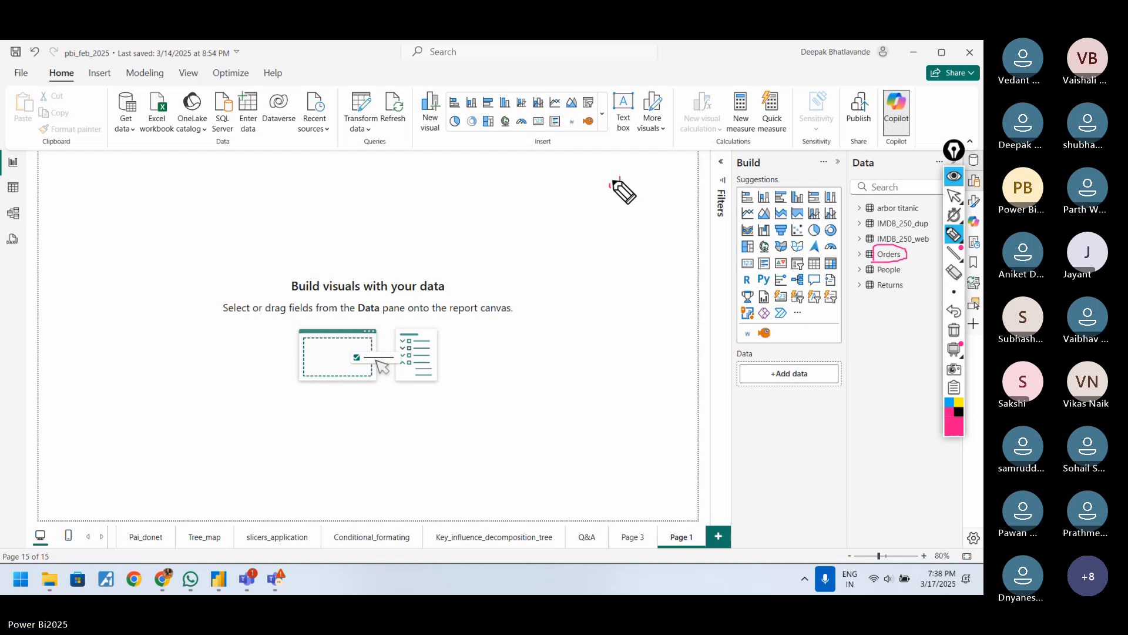
# Try writing "Total", clear the ink, and handwrite "Total Sum Sales" on the empty canvas.
pyautogui.moveTo(609, 191); pyautogui.dragTo(649, 184)
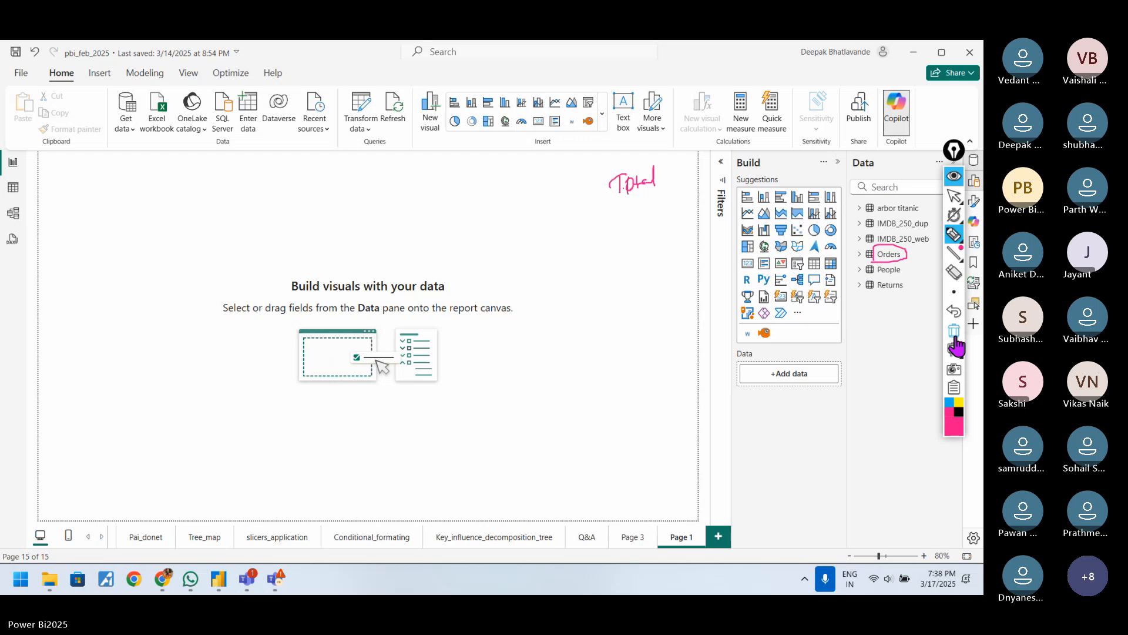
pyautogui.click(954, 329)
pyautogui.moveTo(567, 231)
pyautogui.mouseDown()
pyautogui.moveTo(683, 224)
pyautogui.moveTo(705, 209)
pyautogui.moveTo(726, 216)
pyautogui.mouseUp()
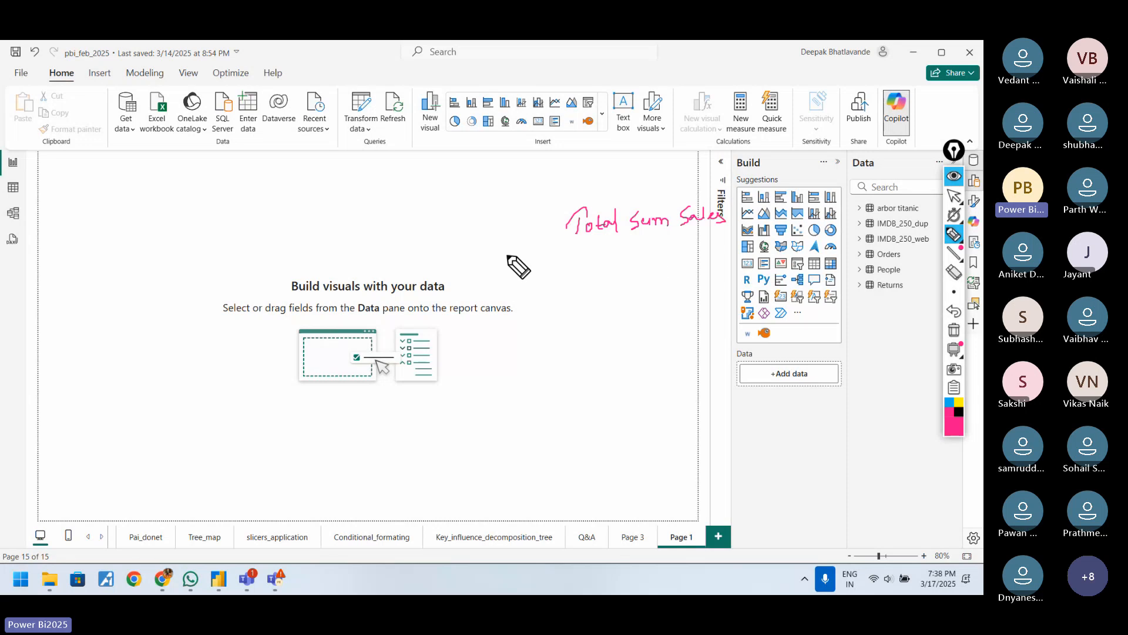
# Handwrite the years 2014 and 2017 beside "Total Sum Sales", circle 2014, and draw an arrow upward from it.
pyautogui.moveTo(437, 235)
pyautogui.mouseDown()
pyautogui.moveTo(470, 230)
pyautogui.moveTo(452, 263)
pyautogui.mouseUp()
pyautogui.moveTo(454, 257); pyautogui.dragTo(481, 254)
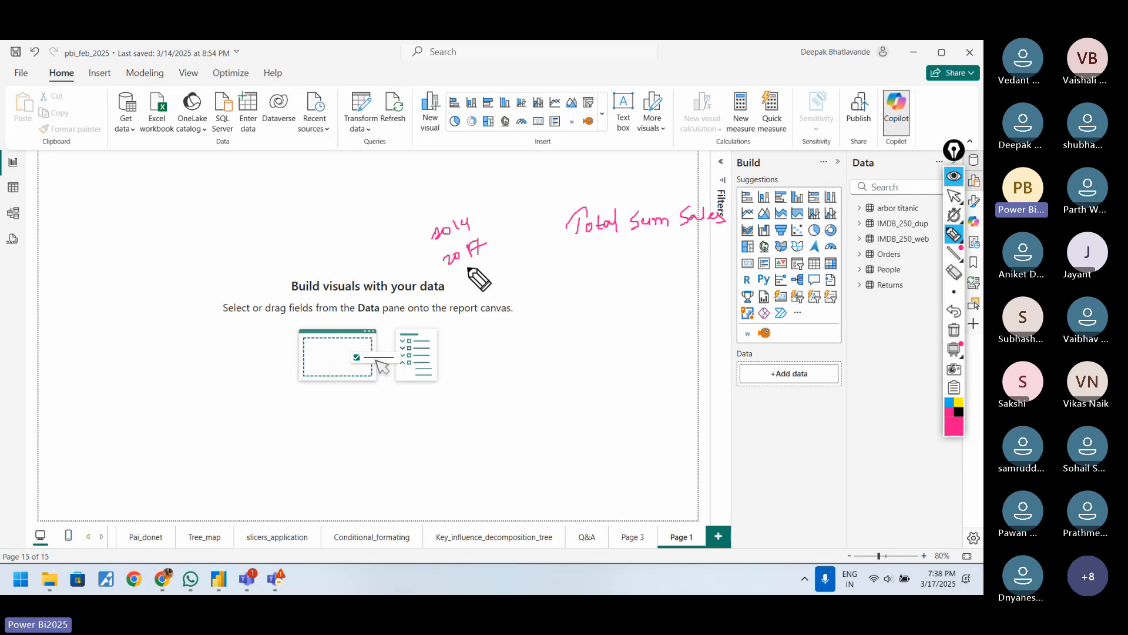
pyautogui.moveTo(451, 244); pyautogui.dragTo(443, 216)
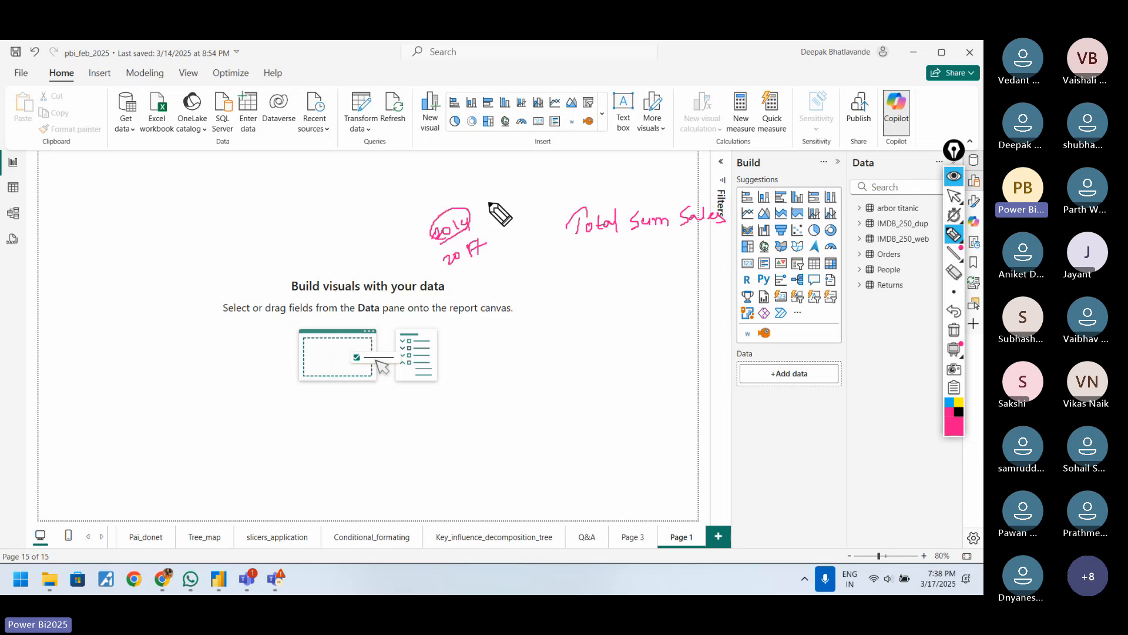
pyautogui.click(953, 311)
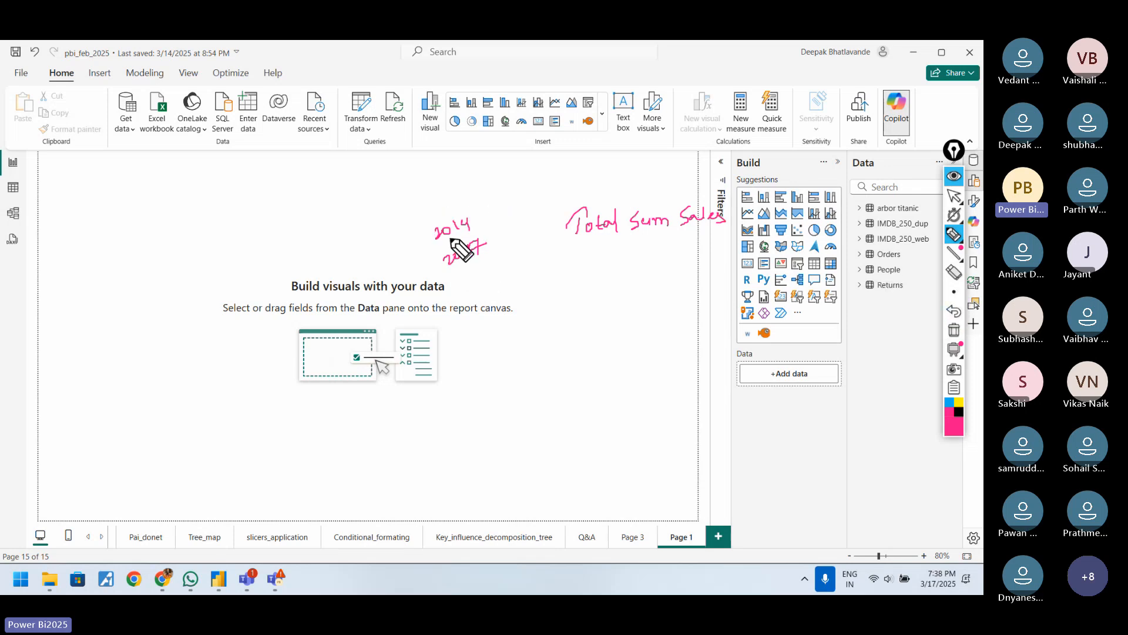
pyautogui.moveTo(452, 213)
pyautogui.mouseDown()
pyautogui.moveTo(430, 226)
pyautogui.moveTo(436, 245)
pyautogui.moveTo(474, 181)
pyautogui.mouseUp()
pyautogui.moveTo(466, 184); pyautogui.dragTo(474, 188)
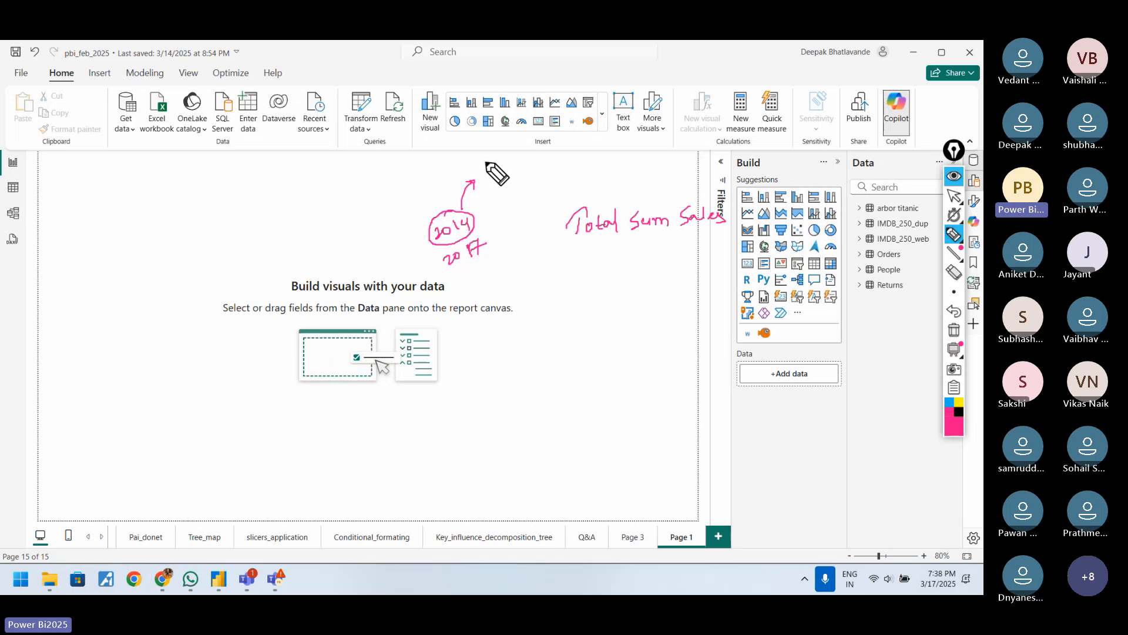
# List the numbers 1 to 4 at the 2014 arrow and tick each one.
pyautogui.moveTo(483, 159); pyautogui.dragTo(497, 211)
pyautogui.moveTo(492, 155); pyautogui.dragTo(503, 144)
pyautogui.moveTo(499, 169); pyautogui.dragTo(516, 175)
pyautogui.moveTo(509, 201); pyautogui.dragTo(518, 193)
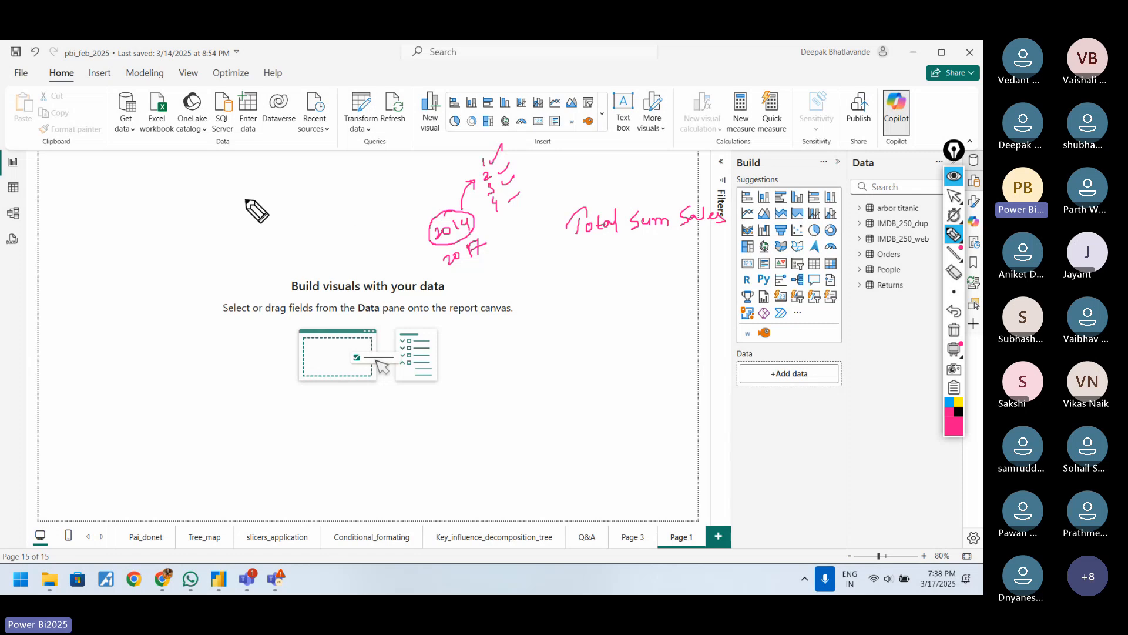
# Handwrite "daily total", "Monthly total" and "Qtry total" as a list, linking daily to total and adding arrows in front of the entries.
pyautogui.moveTo(230, 186); pyautogui.dragTo(321, 157)
pyautogui.moveTo(247, 156); pyautogui.dragTo(278, 144)
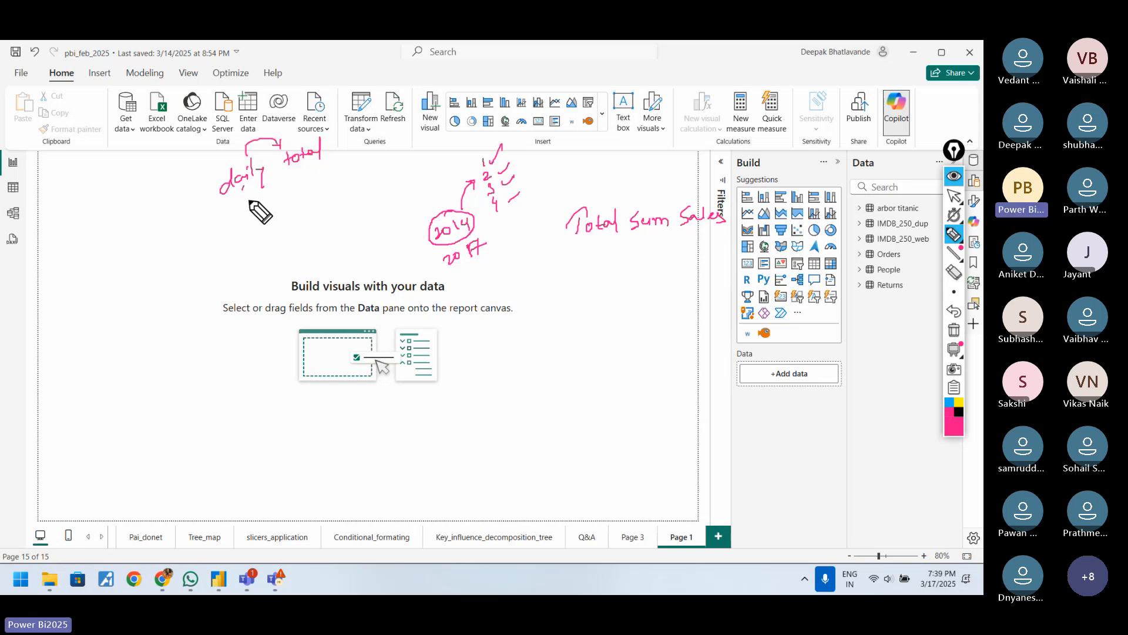
pyautogui.moveTo(238, 217); pyautogui.dragTo(334, 177)
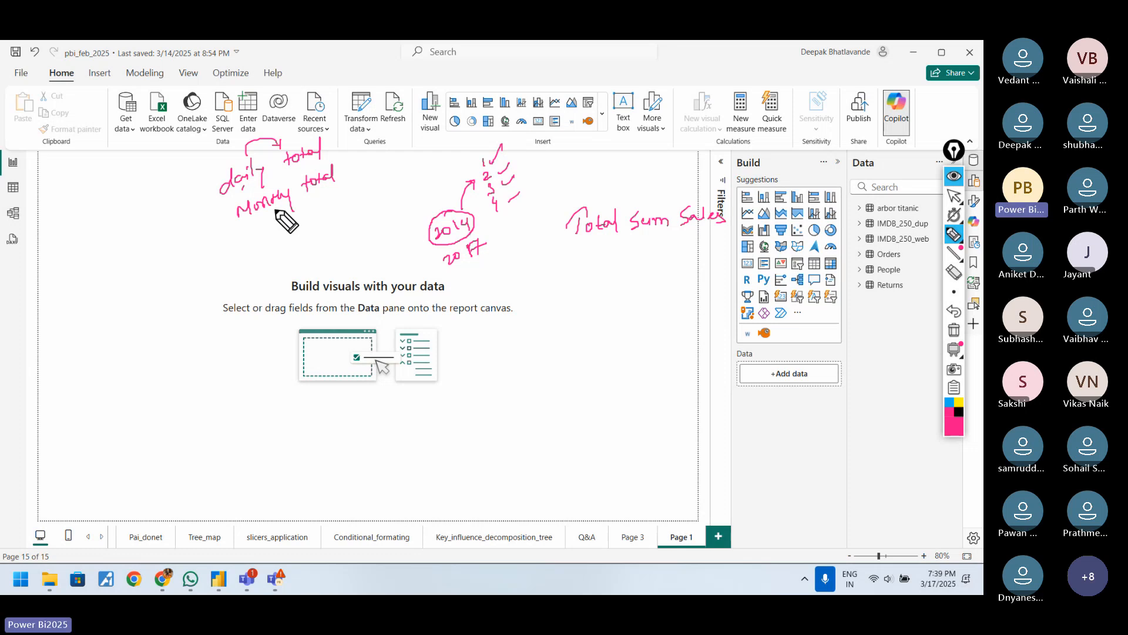
pyautogui.moveTo(256, 238)
pyautogui.mouseDown()
pyautogui.moveTo(277, 235)
pyautogui.moveTo(297, 257)
pyautogui.moveTo(345, 205)
pyautogui.mouseUp()
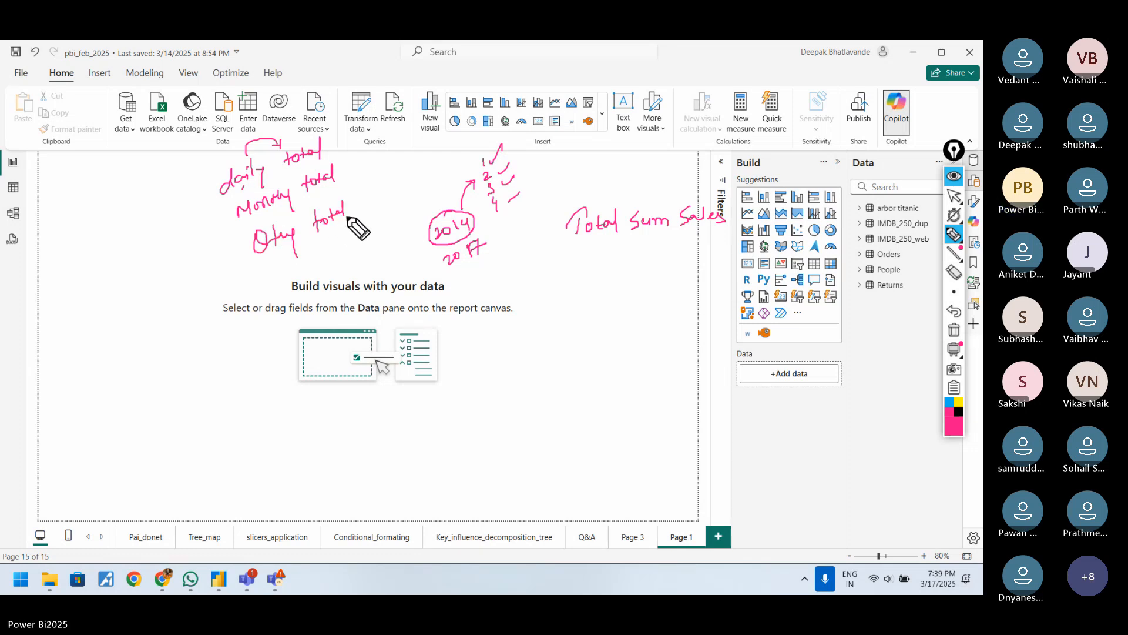
pyautogui.moveTo(179, 210); pyautogui.dragTo(198, 207)
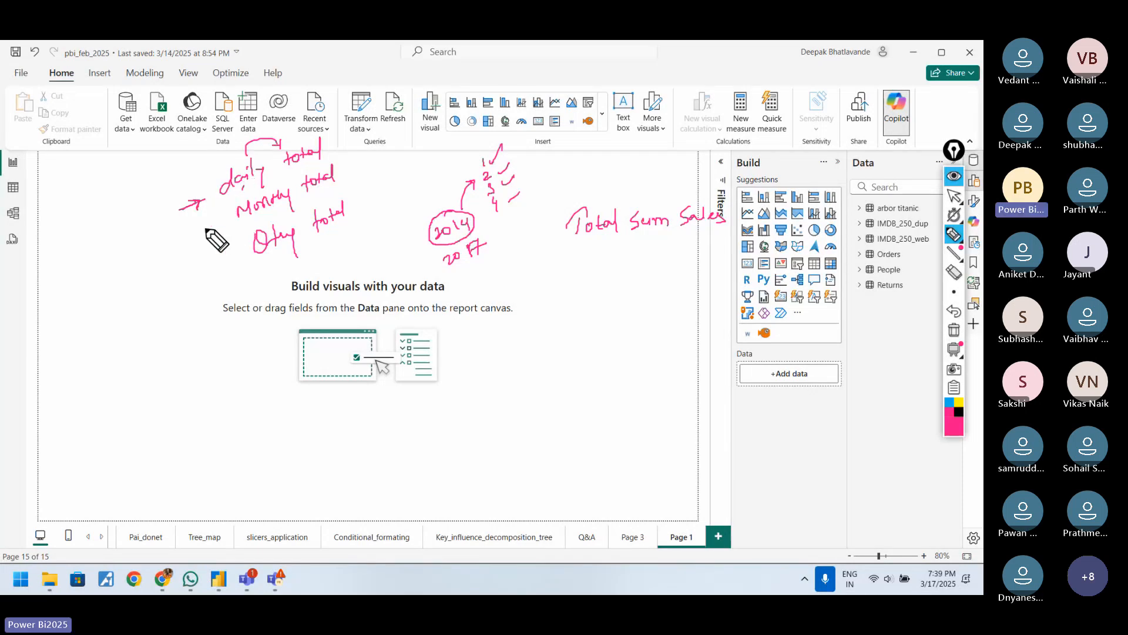
pyautogui.moveTo(191, 231)
pyautogui.mouseDown()
pyautogui.moveTo(223, 219)
pyautogui.moveTo(233, 249)
pyautogui.mouseUp()
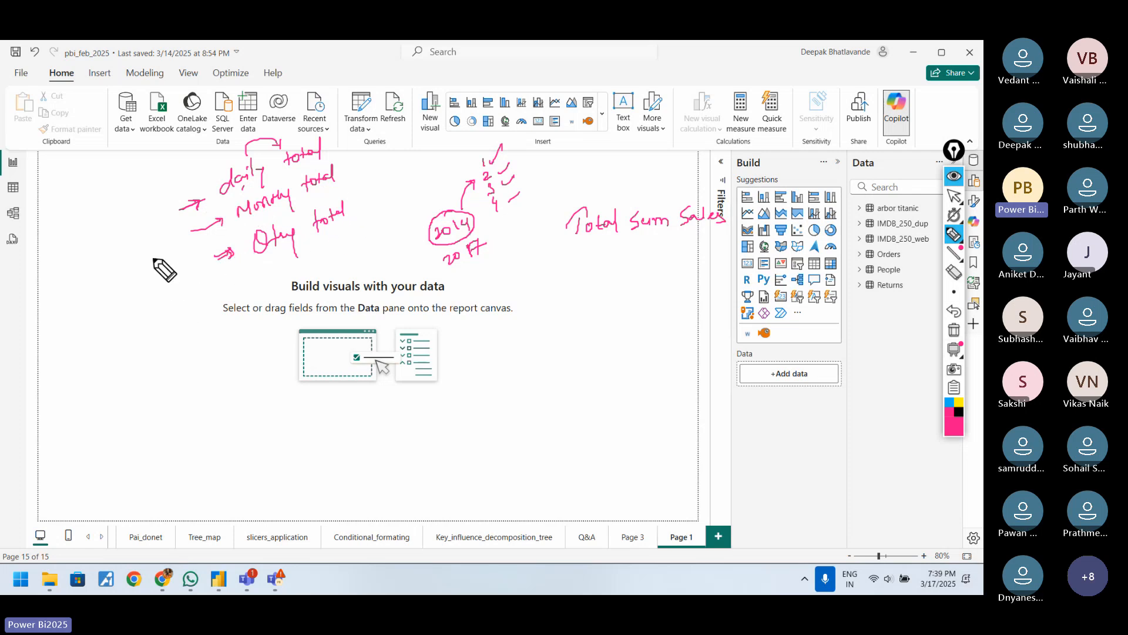
# Handwrite a Year list from 2014 to 2017 with dashes beside the years, bracket it, and write "Total" below.
pyautogui.moveTo(106, 276); pyautogui.dragTo(158, 272)
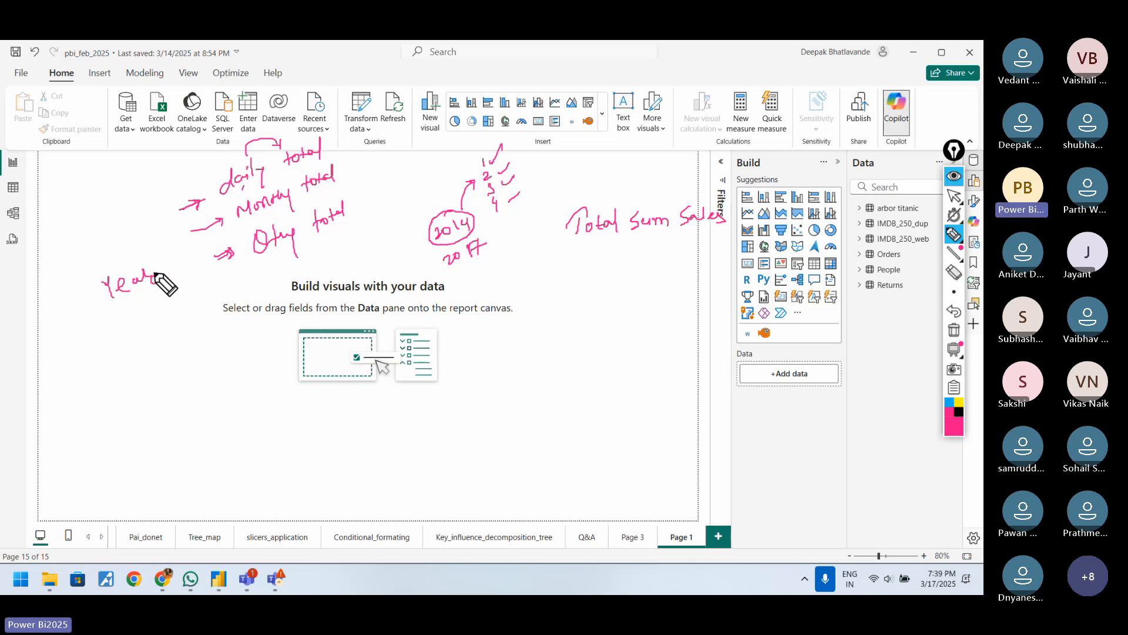
pyautogui.moveTo(66, 328)
pyautogui.mouseDown()
pyautogui.moveTo(101, 315)
pyautogui.moveTo(86, 300)
pyautogui.moveTo(85, 320)
pyautogui.moveTo(107, 320)
pyautogui.mouseUp()
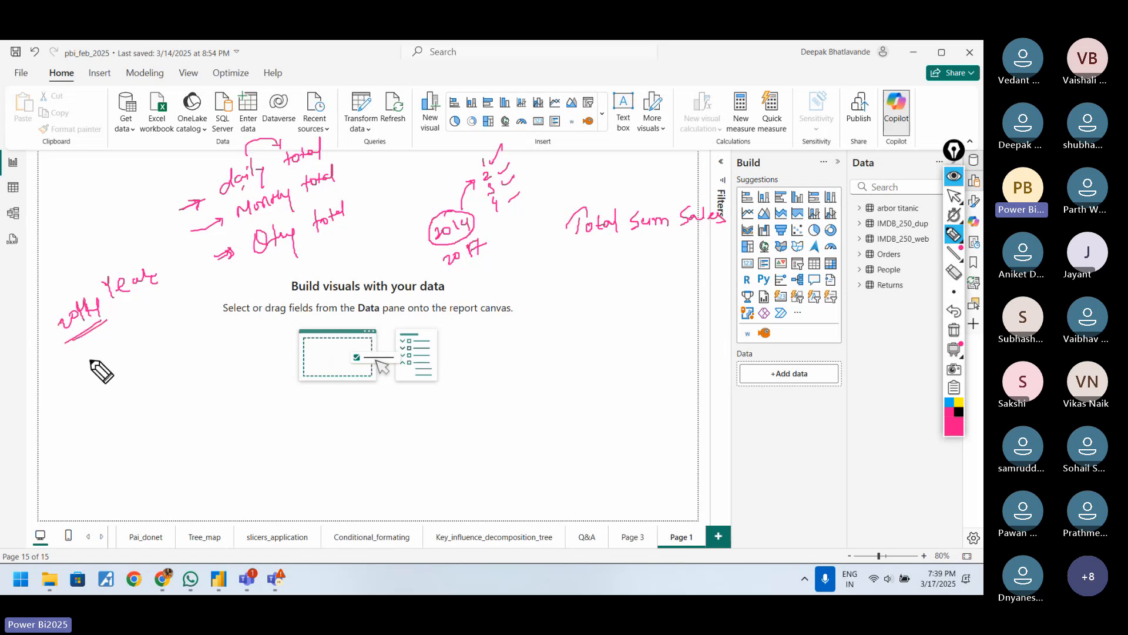
pyautogui.moveTo(88, 359)
pyautogui.mouseDown()
pyautogui.moveTo(128, 340)
pyautogui.moveTo(120, 367)
pyautogui.moveTo(132, 359)
pyautogui.moveTo(139, 385)
pyautogui.moveTo(158, 378)
pyautogui.mouseUp()
pyautogui.moveTo(145, 322); pyautogui.dragTo(170, 304)
pyautogui.moveTo(158, 332)
pyautogui.mouseDown()
pyautogui.moveTo(178, 321)
pyautogui.moveTo(193, 339)
pyautogui.mouseUp()
pyautogui.moveTo(177, 359); pyautogui.dragTo(192, 350)
pyautogui.moveTo(163, 259)
pyautogui.mouseDown()
pyautogui.moveTo(176, 251)
pyautogui.moveTo(217, 338)
pyautogui.moveTo(191, 359)
pyautogui.mouseUp()
pyautogui.moveTo(125, 450)
pyautogui.mouseDown()
pyautogui.moveTo(151, 449)
pyautogui.moveTo(161, 420)
pyautogui.mouseUp()
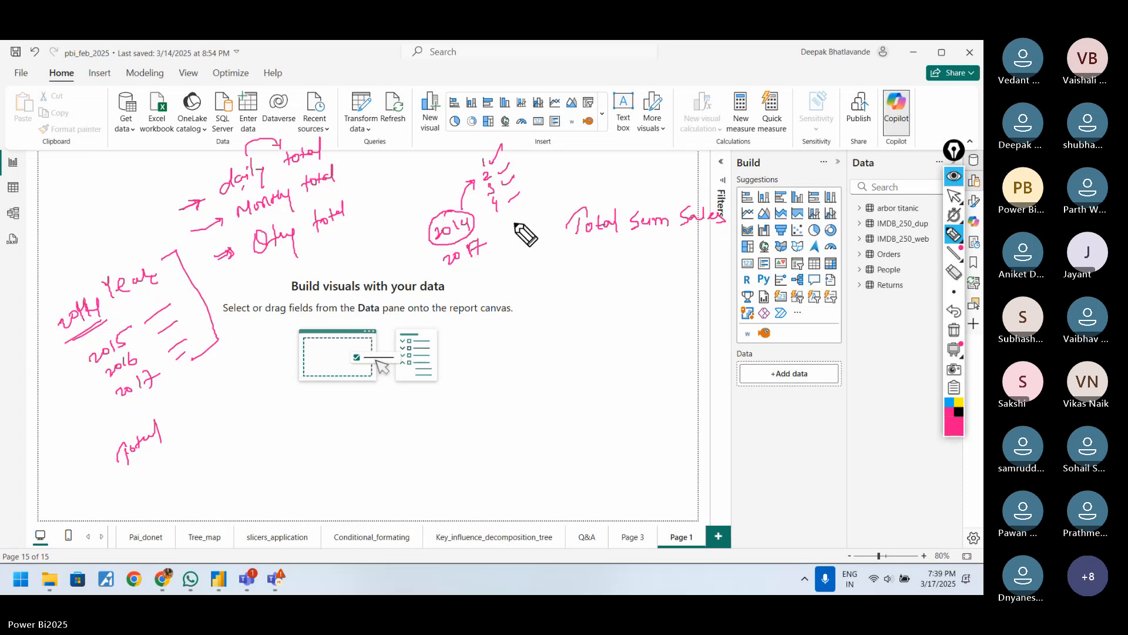
# Double-underline "Total" in "Total Sum Sales" and handwrite a circled "Sum" below it.
pyautogui.moveTo(581, 246)
pyautogui.mouseDown()
pyautogui.moveTo(622, 241)
pyautogui.moveTo(605, 242)
pyautogui.mouseUp()
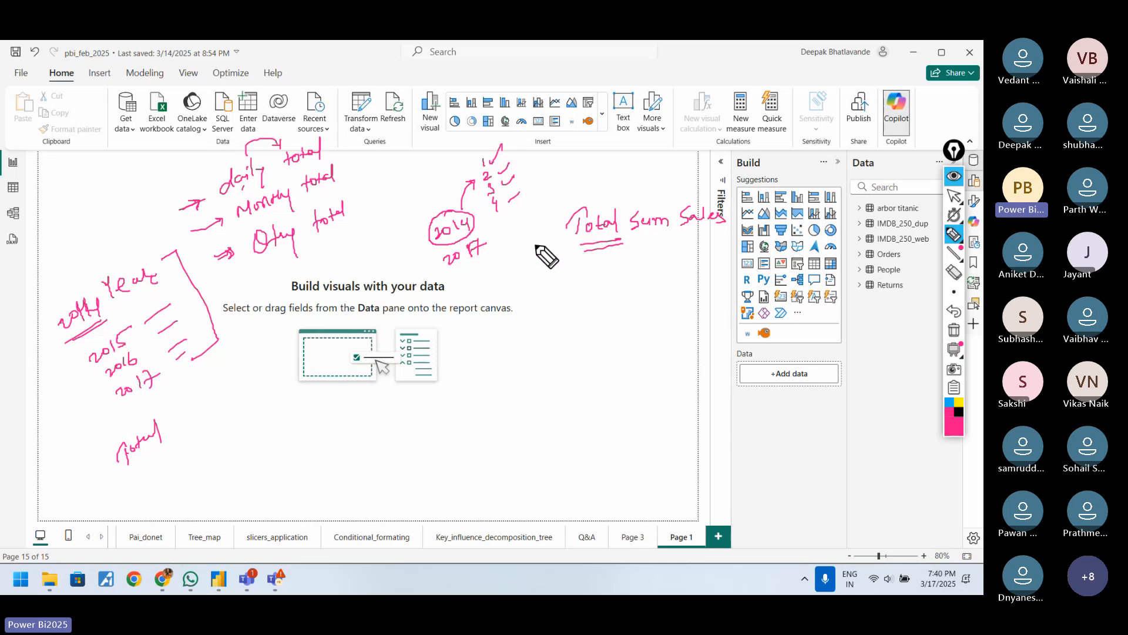
pyautogui.moveTo(562, 292)
pyautogui.mouseDown()
pyautogui.moveTo(551, 312)
pyautogui.moveTo(586, 301)
pyautogui.mouseUp()
pyautogui.moveTo(587, 276)
pyautogui.mouseDown()
pyautogui.moveTo(593, 314)
pyautogui.moveTo(581, 275)
pyautogui.mouseUp()
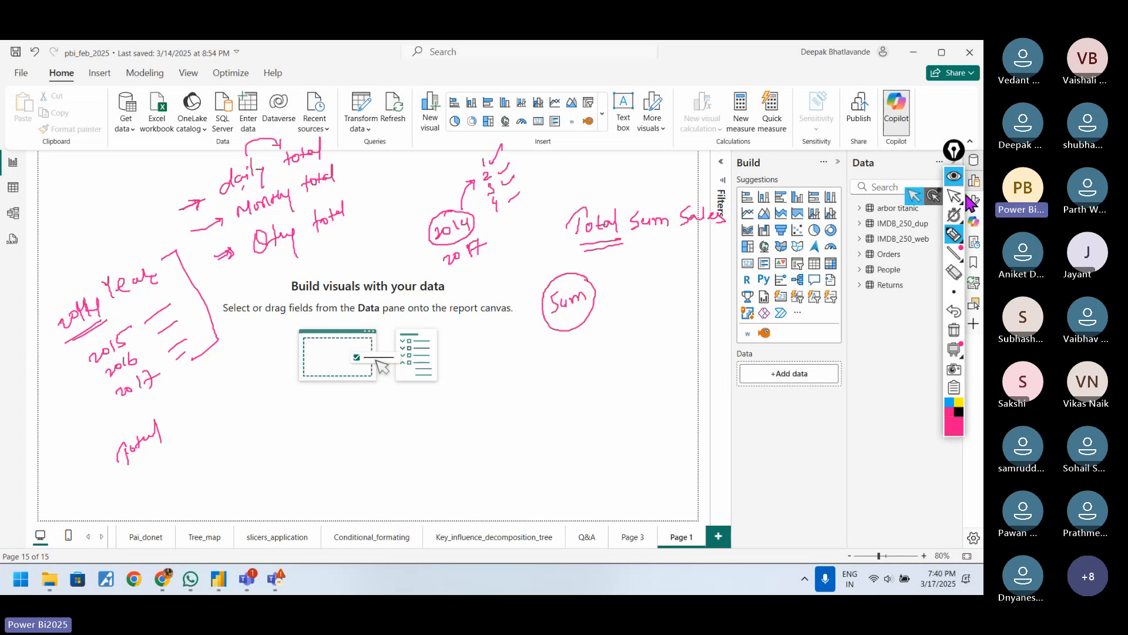
# Handwrite "count" under the circled Sum, with a column of row numbers 1 to 5, dashes and 9994 beside it.
pyautogui.click(954, 235)
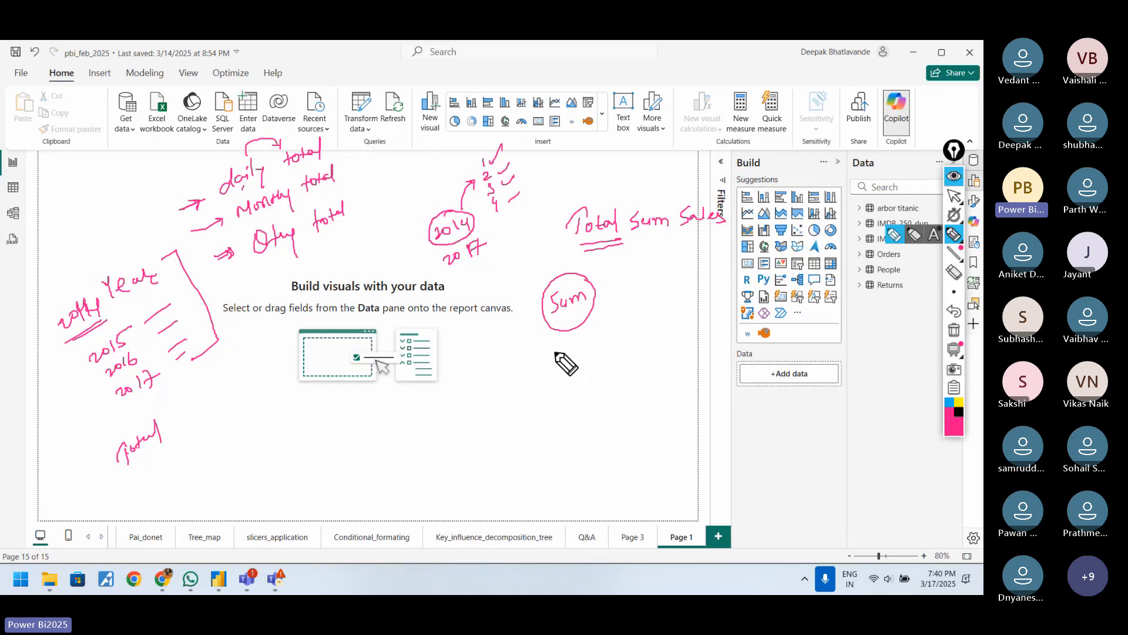
pyautogui.moveTo(557, 357); pyautogui.dragTo(618, 347)
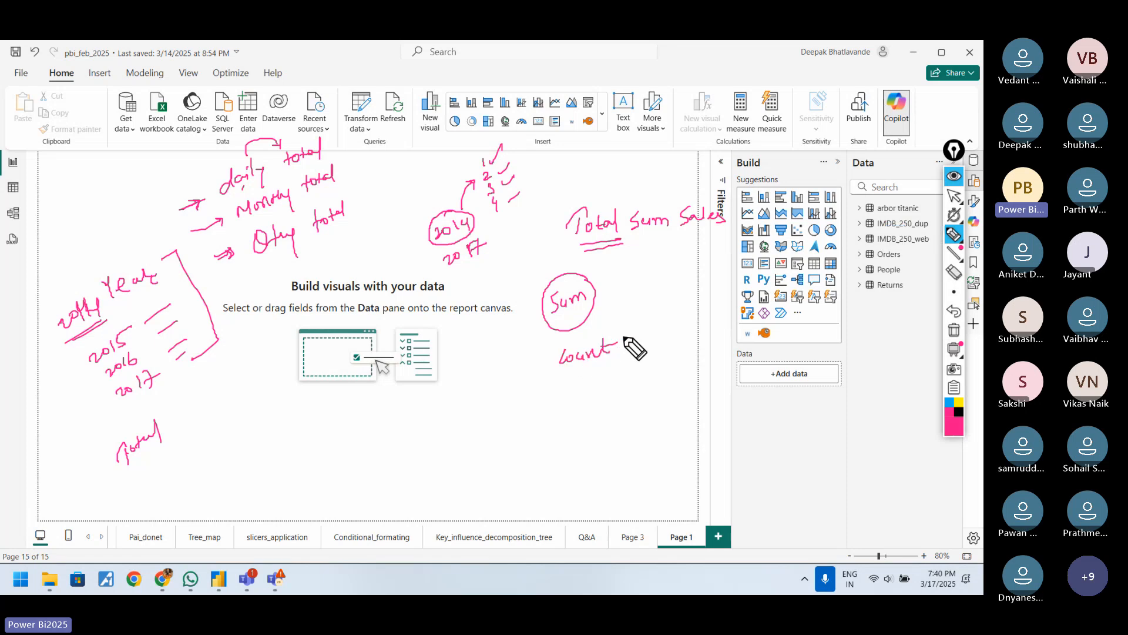
pyautogui.moveTo(668, 282)
pyautogui.mouseDown()
pyautogui.moveTo(676, 308)
pyautogui.moveTo(666, 368)
pyautogui.moveTo(685, 399)
pyautogui.mouseUp()
pyautogui.moveTo(669, 410)
pyautogui.mouseDown()
pyautogui.moveTo(689, 418)
pyautogui.moveTo(660, 462)
pyautogui.moveTo(697, 456)
pyautogui.mouseUp()
pyautogui.moveTo(697, 446); pyautogui.dragTo(697, 470)
# Tick and number the first two rows, circle 9994, and draw an arrow from "count" toward it.
pyautogui.moveTo(647, 283)
pyautogui.mouseDown()
pyautogui.moveTo(668, 273)
pyautogui.moveTo(669, 292)
pyautogui.mouseUp()
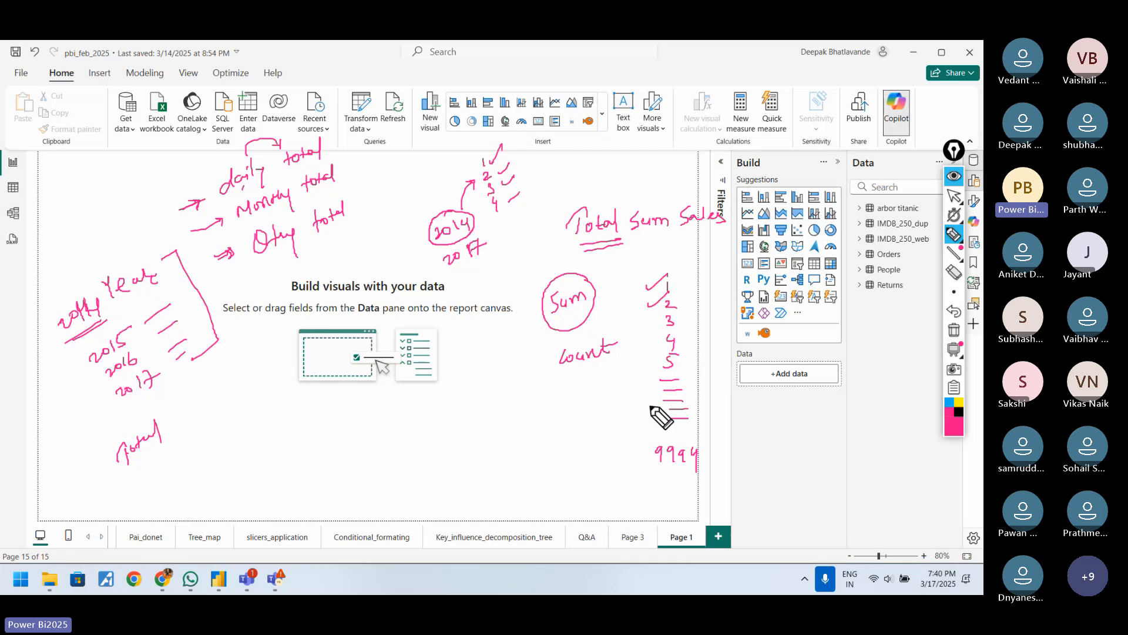
pyautogui.moveTo(637, 284); pyautogui.dragTo(639, 305)
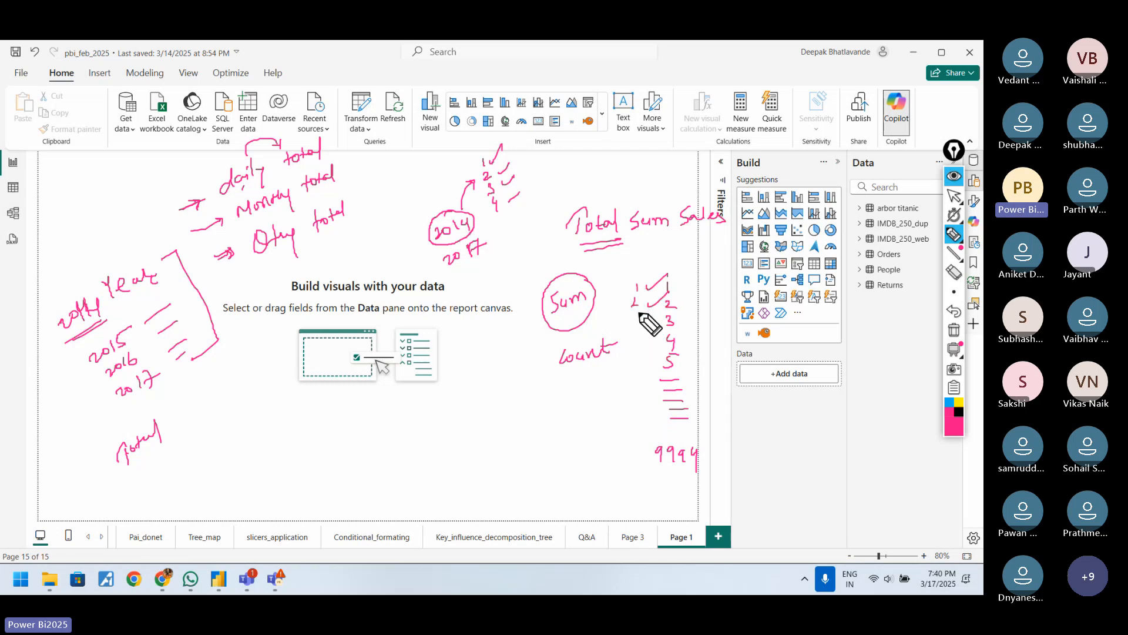
pyautogui.moveTo(675, 434)
pyautogui.mouseDown()
pyautogui.moveTo(648, 452)
pyautogui.moveTo(699, 467)
pyautogui.moveTo(666, 444)
pyautogui.mouseUp()
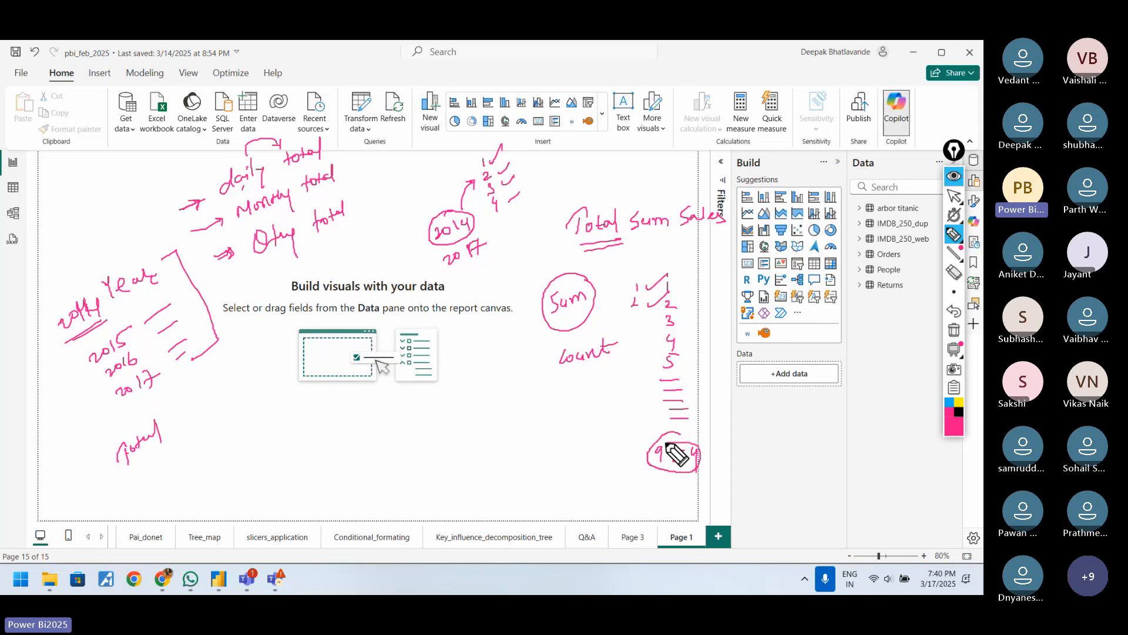
pyautogui.moveTo(584, 379); pyautogui.dragTo(611, 453)
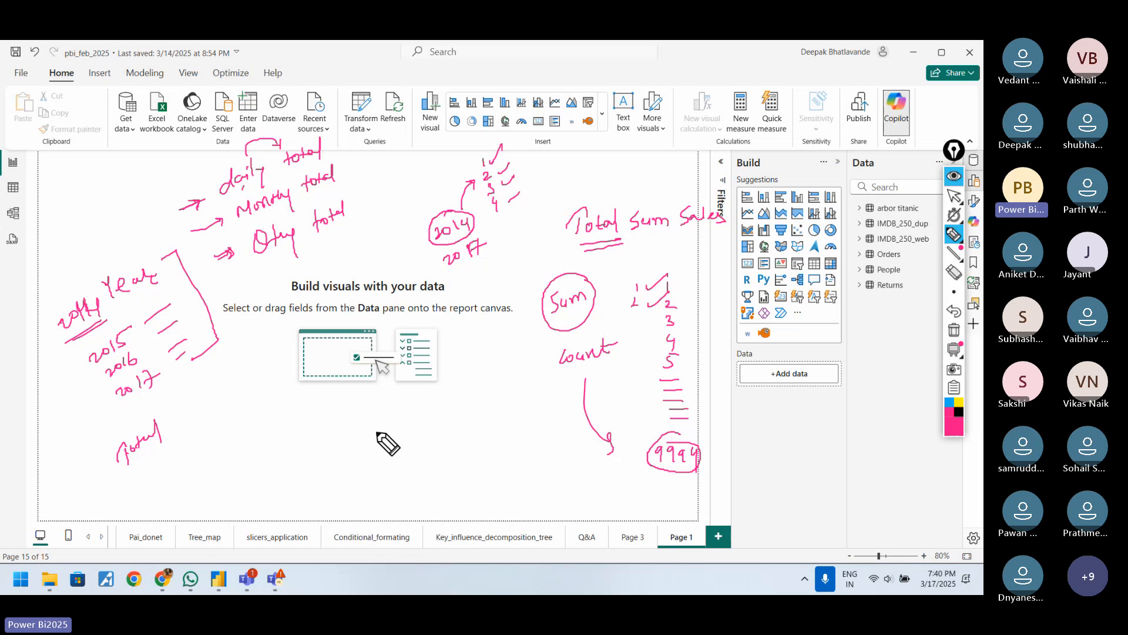
# Handwrite "Measure" with a double underline in the lower middle of the canvas.
pyautogui.moveTo(376, 454); pyautogui.dragTo(447, 420)
pyautogui.moveTo(377, 457)
pyautogui.mouseDown()
pyautogui.moveTo(479, 419)
pyautogui.moveTo(449, 432)
pyautogui.mouseUp()
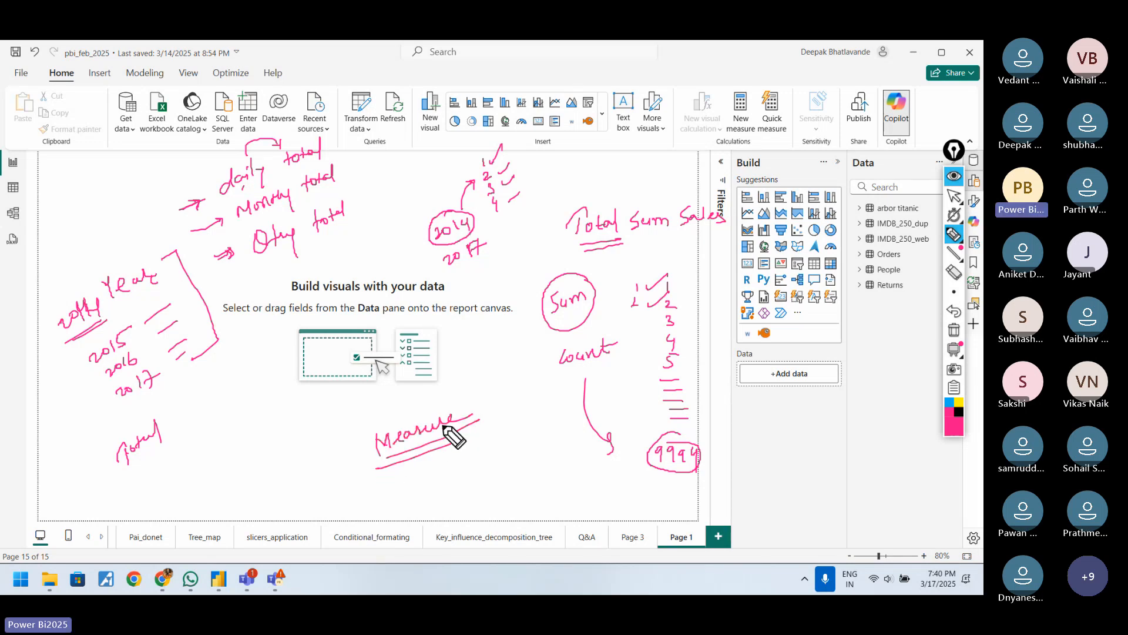
# Clear all ink, handwrite the letter "A" on the canvas, and switch from the pen back to the pointer.
pyautogui.click(954, 333)
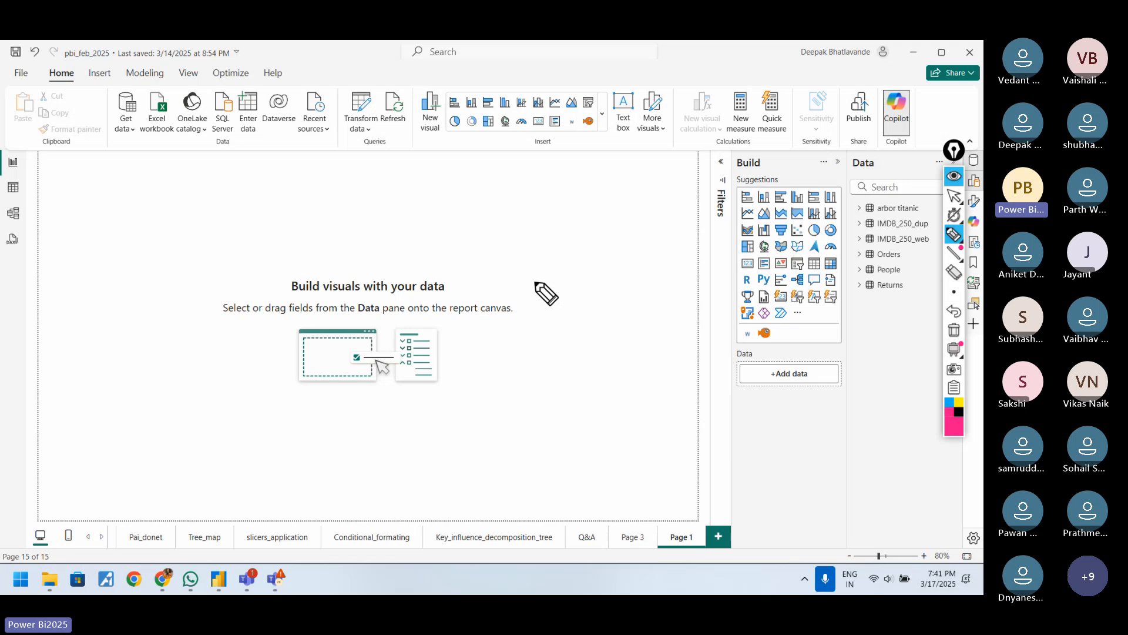
pyautogui.moveTo(574, 199); pyautogui.dragTo(580, 192)
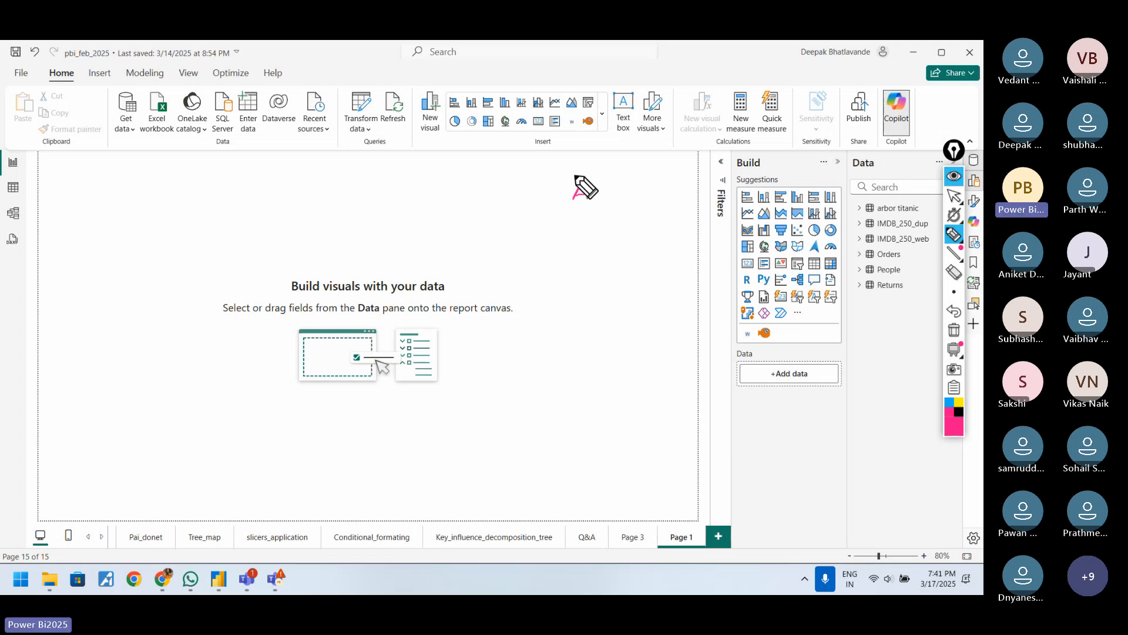
pyautogui.click(954, 195)
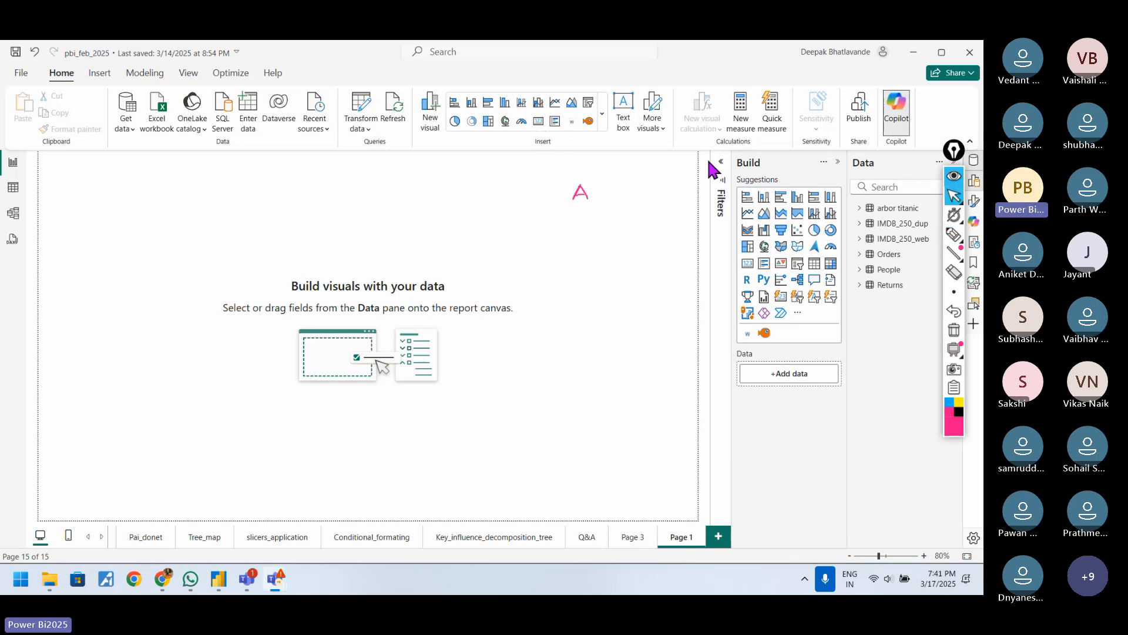
pyautogui.click(954, 235)
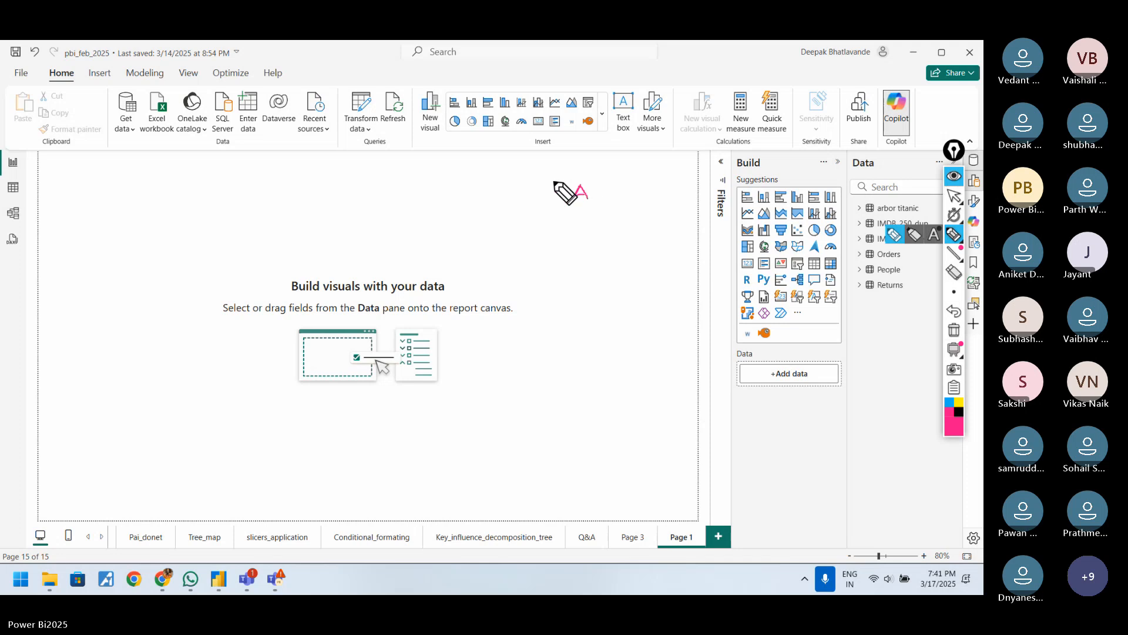
pyautogui.moveTo(545, 183); pyautogui.dragTo(641, 176)
pyautogui.moveTo(536, 182); pyautogui.dragTo(652, 176)
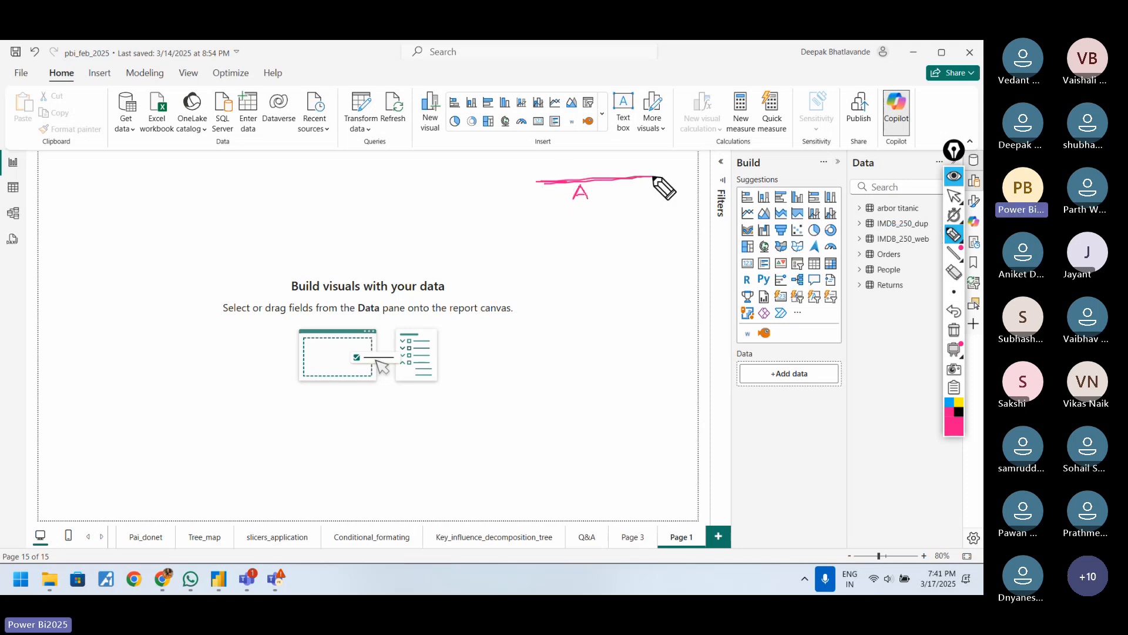
pyautogui.click(954, 329)
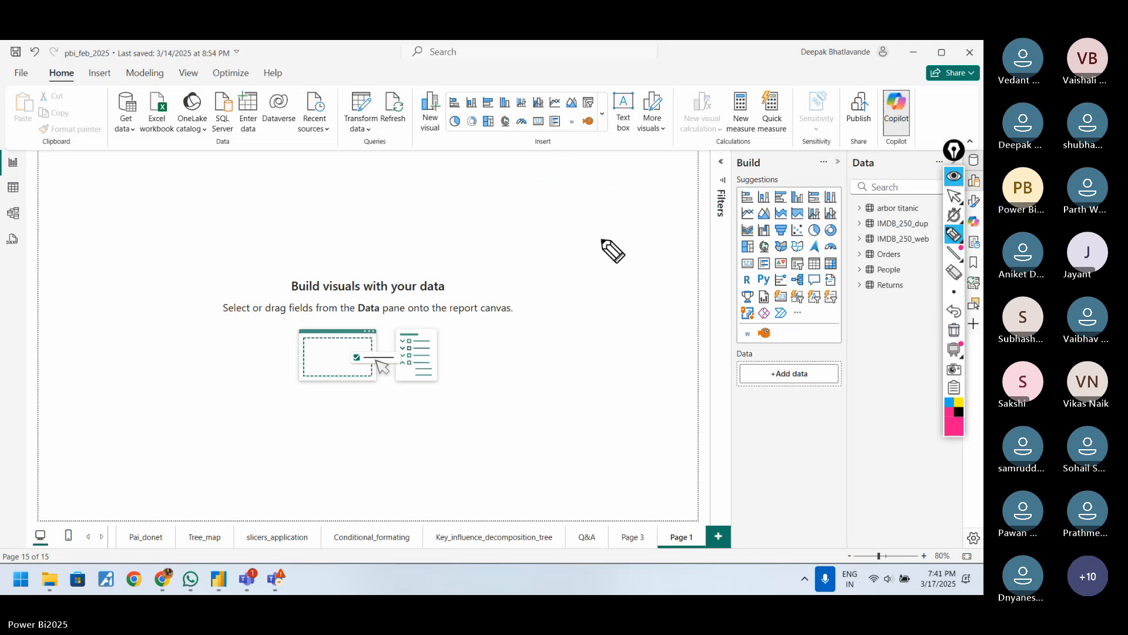
pyautogui.moveTo(573, 180)
pyautogui.mouseDown()
pyautogui.moveTo(597, 189)
pyautogui.moveTo(640, 174)
pyautogui.mouseUp()
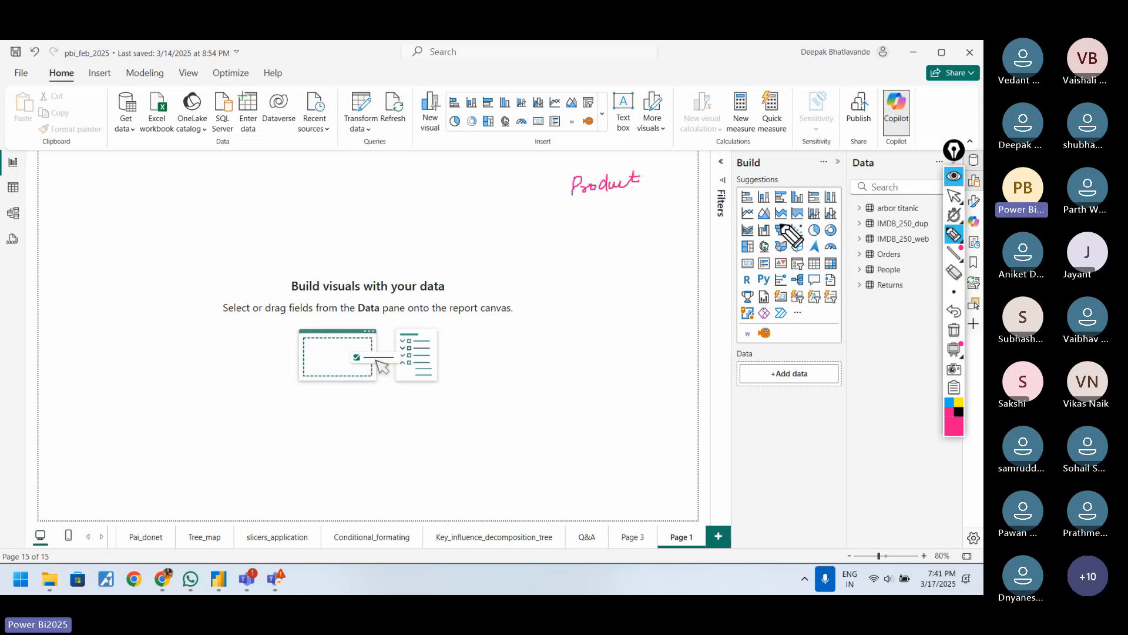
pyautogui.click(952, 328)
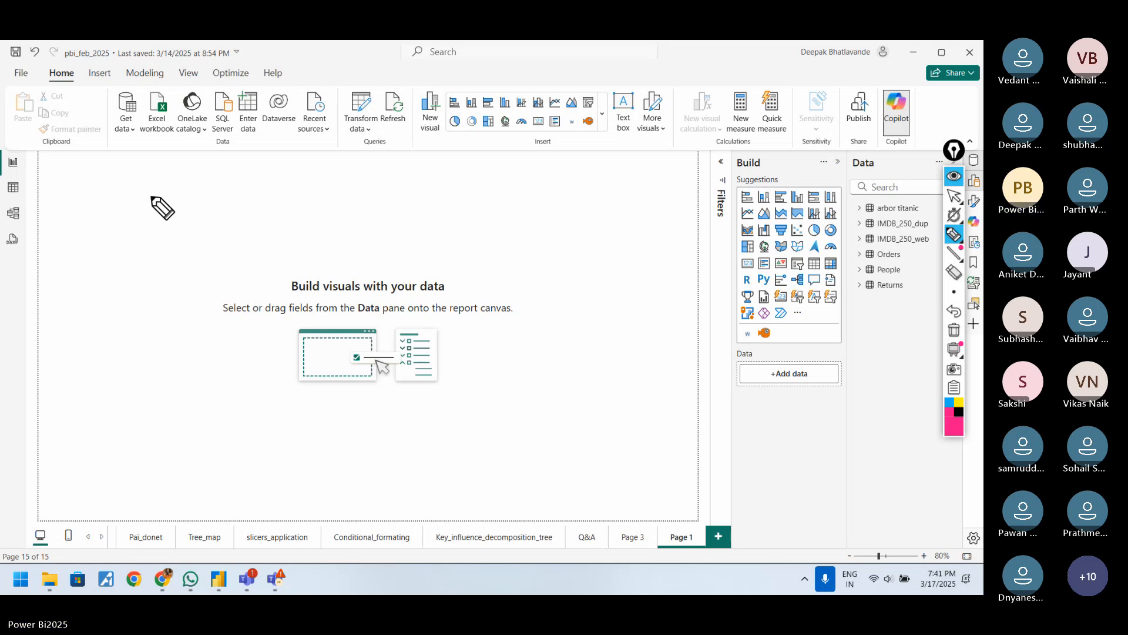
# Handwrite an underlined "Product" heading on the canvas with a column below reading A, B, C, C, B, A, B, C, A, A.
pyautogui.moveTo(120, 195)
pyautogui.mouseDown()
pyautogui.moveTo(115, 219)
pyautogui.moveTo(191, 203)
pyautogui.mouseUp()
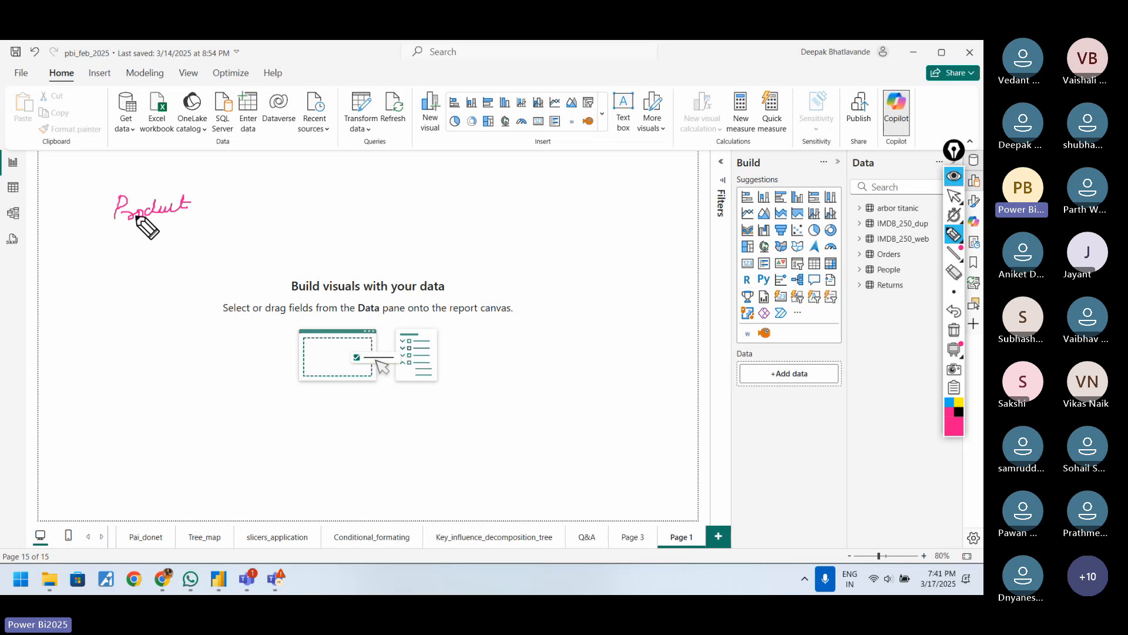
pyautogui.moveTo(112, 223); pyautogui.dragTo(195, 222)
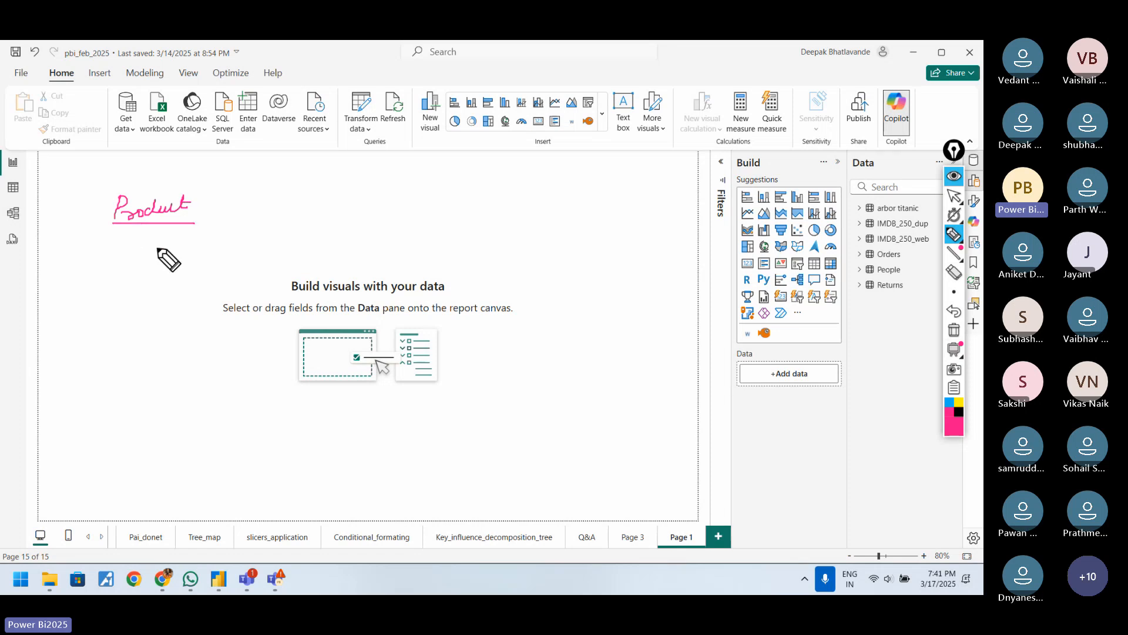
pyautogui.moveTo(137, 253)
pyautogui.mouseDown()
pyautogui.moveTo(156, 252)
pyautogui.moveTo(141, 288)
pyautogui.moveTo(154, 313)
pyautogui.mouseUp()
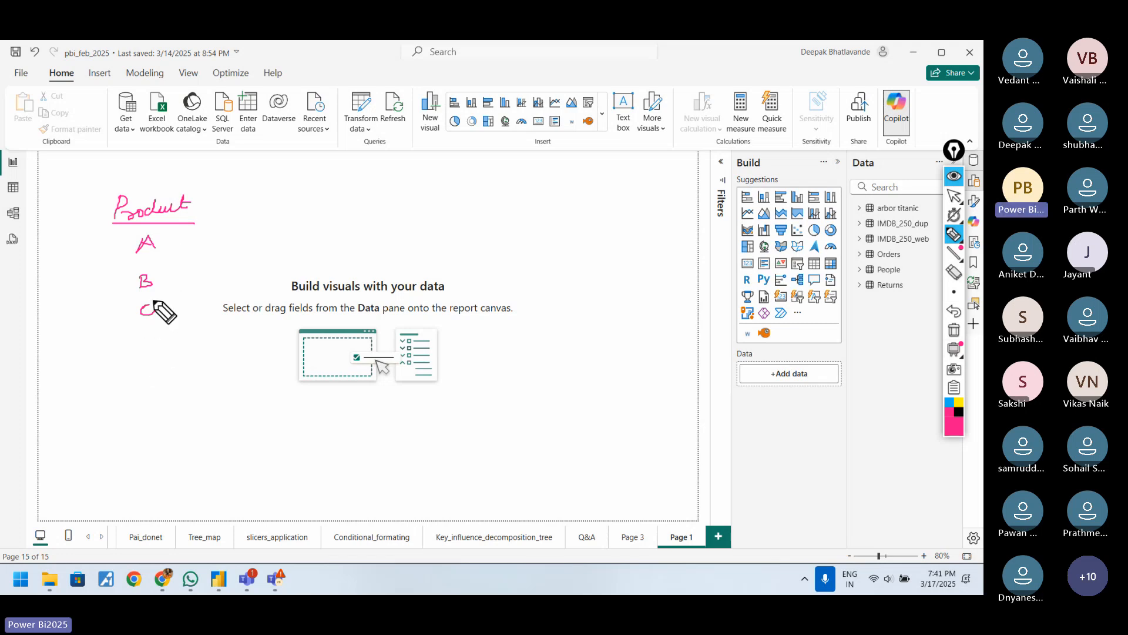
pyautogui.moveTo(149, 338); pyautogui.dragTo(143, 377)
pyautogui.moveTo(137, 403); pyautogui.dragTo(150, 403)
pyautogui.moveTo(136, 396)
pyautogui.mouseDown()
pyautogui.moveTo(149, 395)
pyautogui.moveTo(147, 454)
pyautogui.moveTo(153, 421)
pyautogui.mouseUp()
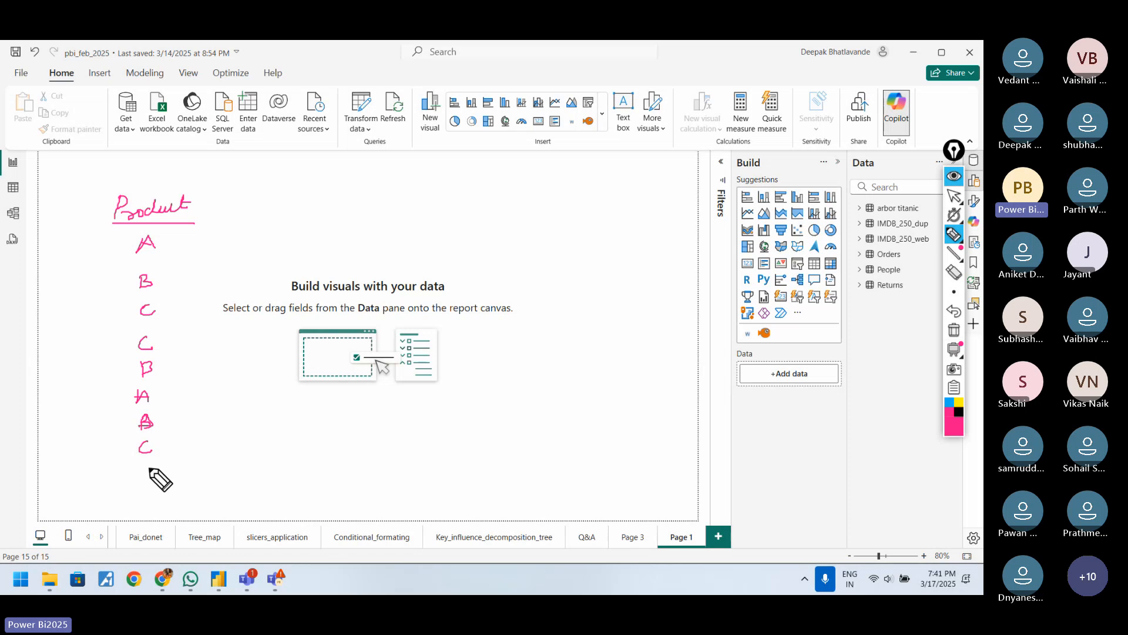
pyautogui.moveTo(141, 478); pyautogui.dragTo(153, 474)
pyautogui.moveTo(142, 501); pyautogui.dragTo(151, 495)
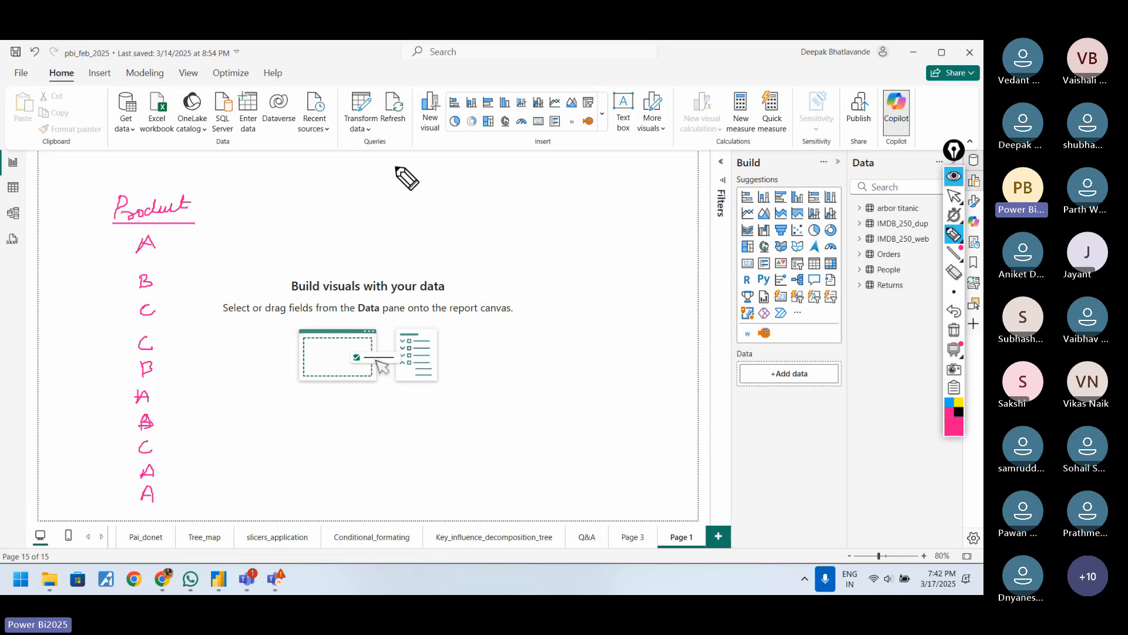
# Handwrite "disc %" with "disc" double underlined, and beside it a list reading A = 500, B = 300, C = 200.
pyautogui.moveTo(398, 170)
pyautogui.mouseDown()
pyautogui.moveTo(424, 172)
pyautogui.moveTo(421, 182)
pyautogui.moveTo(469, 173)
pyautogui.mouseUp()
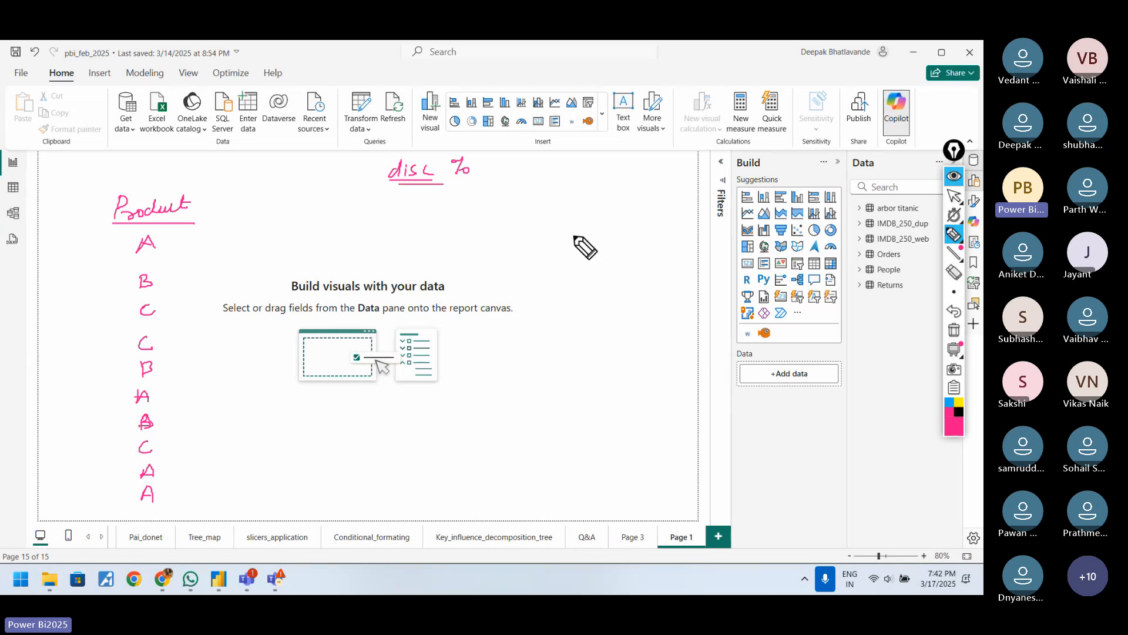
pyautogui.moveTo(557, 219); pyautogui.dragTo(571, 218)
pyautogui.moveTo(560, 214); pyautogui.dragTo(590, 213)
pyautogui.moveTo(583, 215); pyautogui.dragTo(646, 206)
pyautogui.moveTo(563, 229)
pyautogui.mouseDown()
pyautogui.moveTo(574, 242)
pyautogui.moveTo(644, 229)
pyautogui.mouseUp()
pyautogui.moveTo(575, 254); pyautogui.dragTo(588, 256)
pyautogui.moveTo(580, 261); pyautogui.dragTo(646, 254)
# Draw a line under the 200, erasing and redrawing it until it is level, and write a double-underlined "Qty" heading above the quantities.
pyautogui.moveTo(570, 281); pyautogui.dragTo(677, 289)
pyautogui.click(954, 271)
pyautogui.click(954, 234)
pyautogui.moveTo(597, 277); pyautogui.dragTo(678, 281)
pyautogui.click(954, 271)
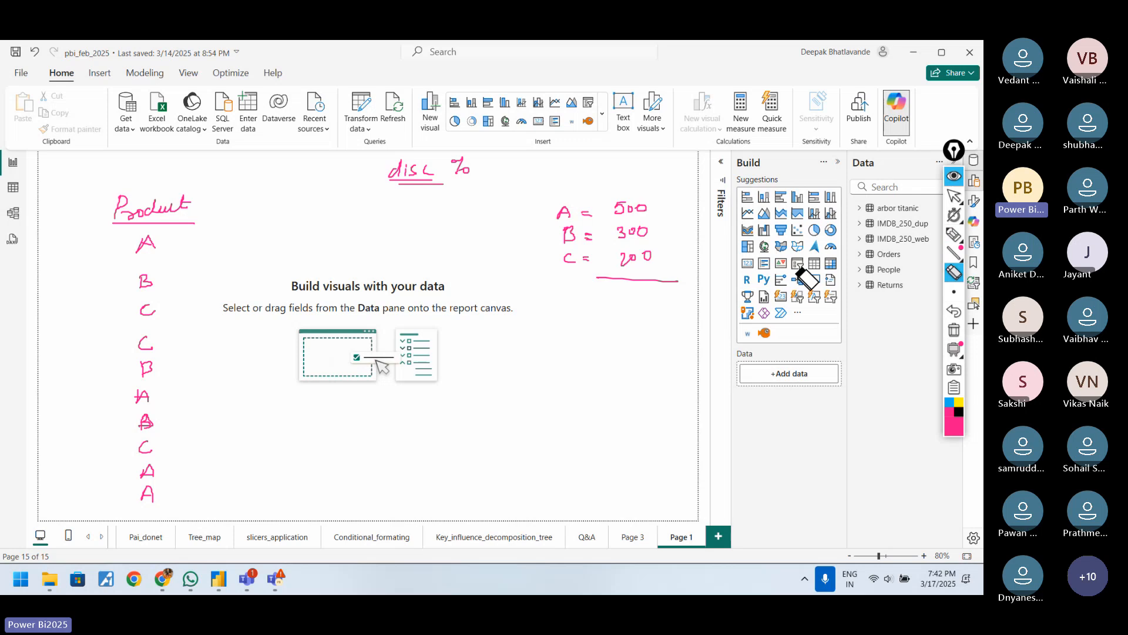
pyautogui.click(660, 285)
pyautogui.click(954, 234)
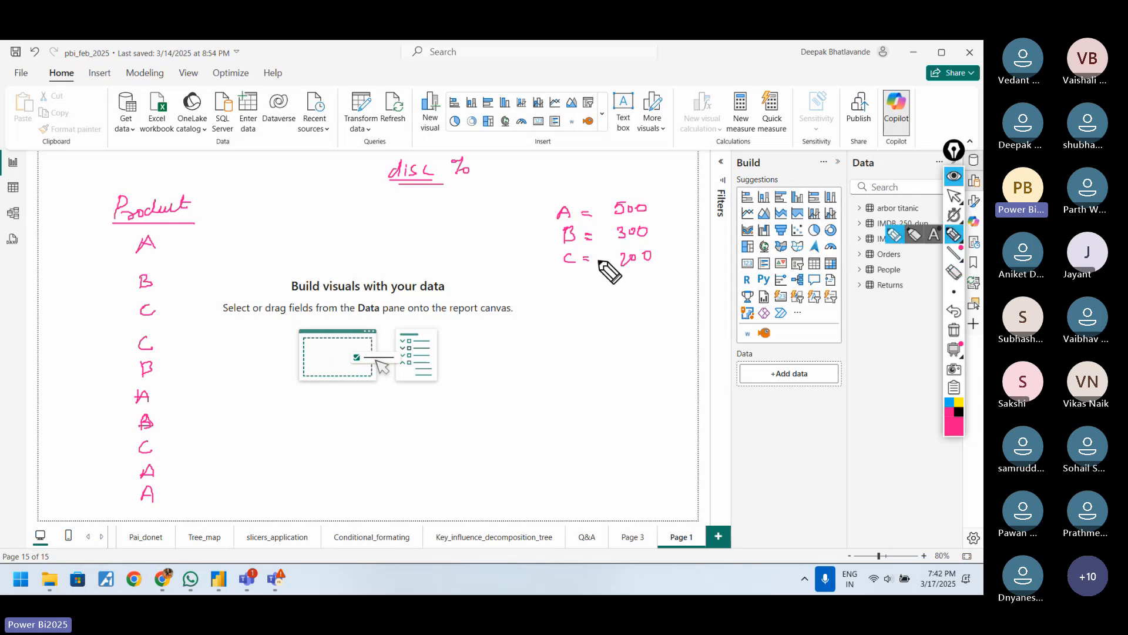
pyautogui.moveTo(608, 271); pyautogui.dragTo(669, 272)
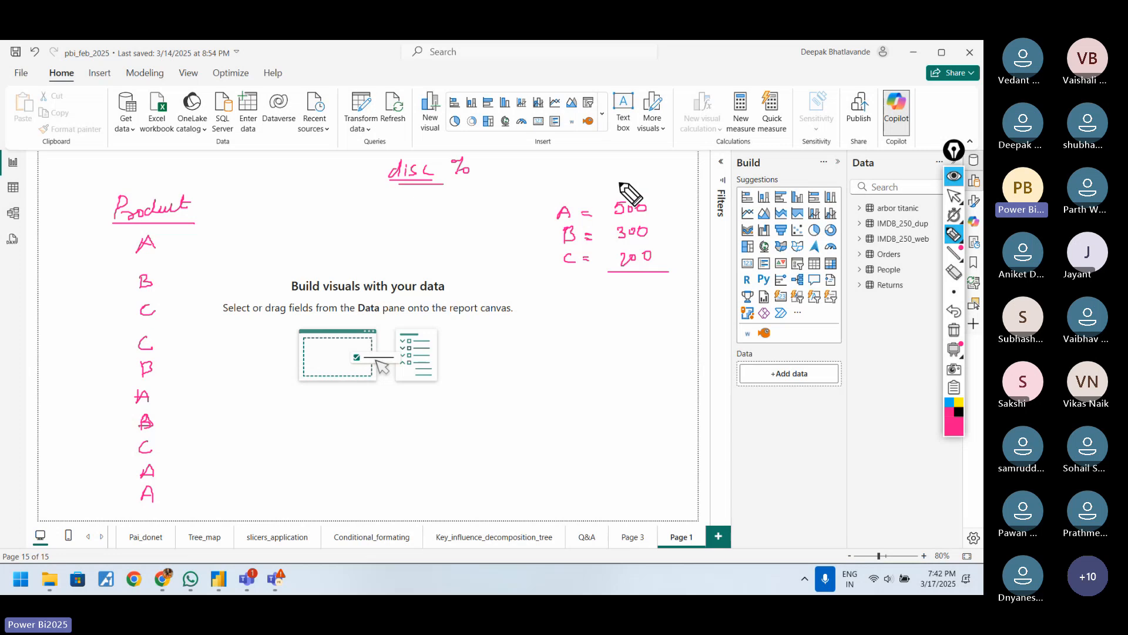
pyautogui.moveTo(615, 165); pyautogui.dragTo(657, 179)
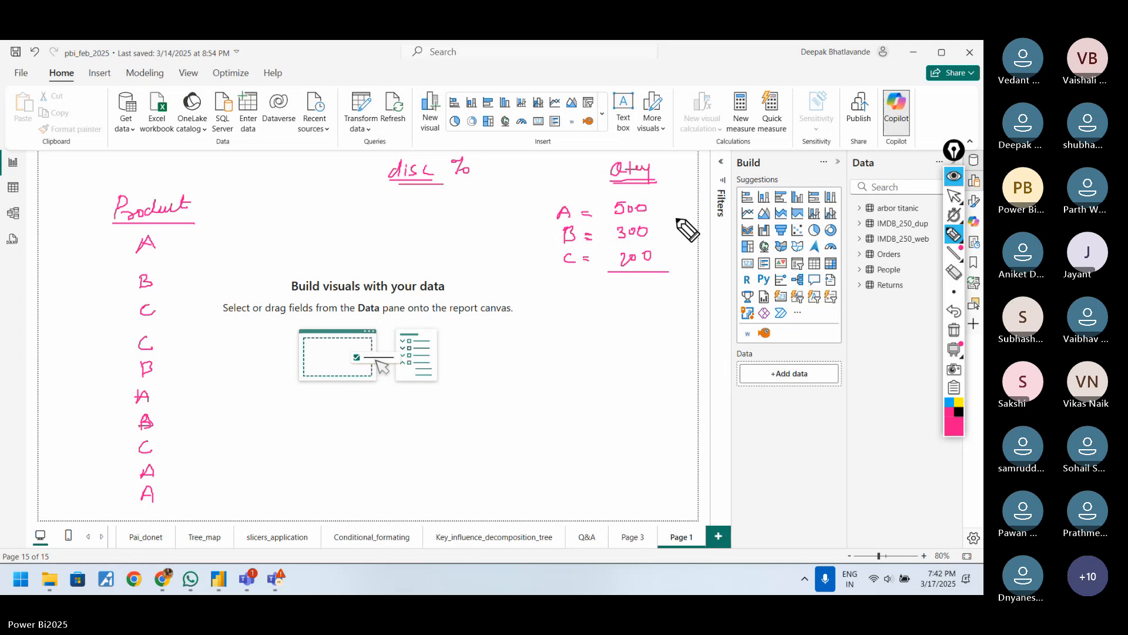
# Circle 500 and 200, mark 500 with an arrow, underline and tick, and write "5%" with a cross below the list.
pyautogui.moveTo(627, 195)
pyautogui.mouseDown()
pyautogui.moveTo(602, 208)
pyautogui.moveTo(608, 218)
pyautogui.moveTo(633, 222)
pyautogui.moveTo(624, 195)
pyautogui.mouseUp()
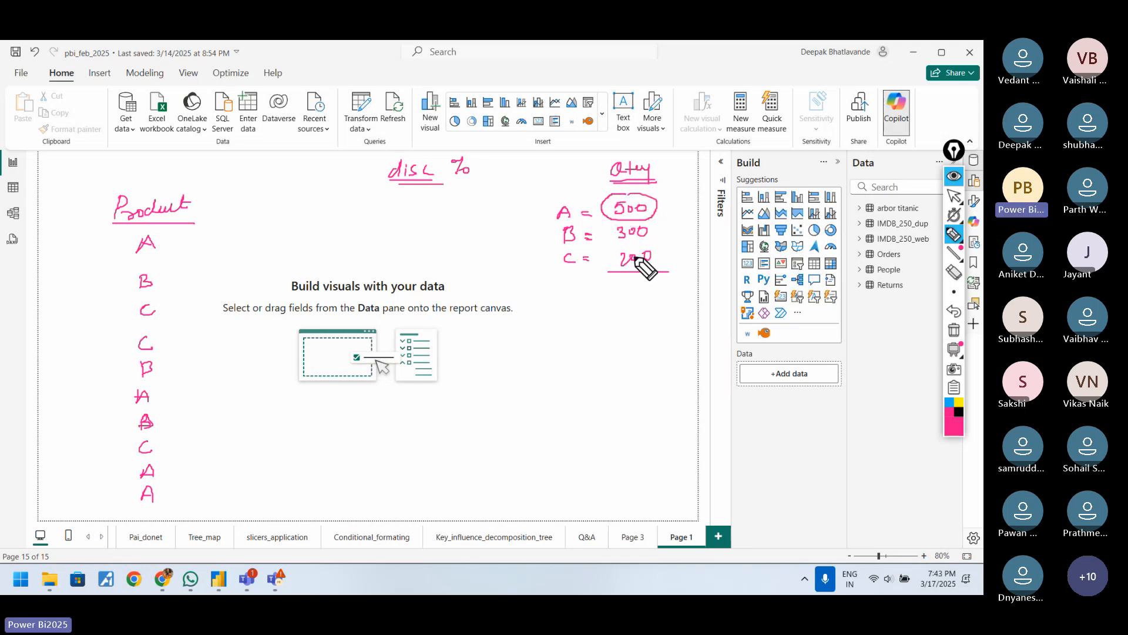
pyautogui.moveTo(625, 246); pyautogui.dragTo(661, 249)
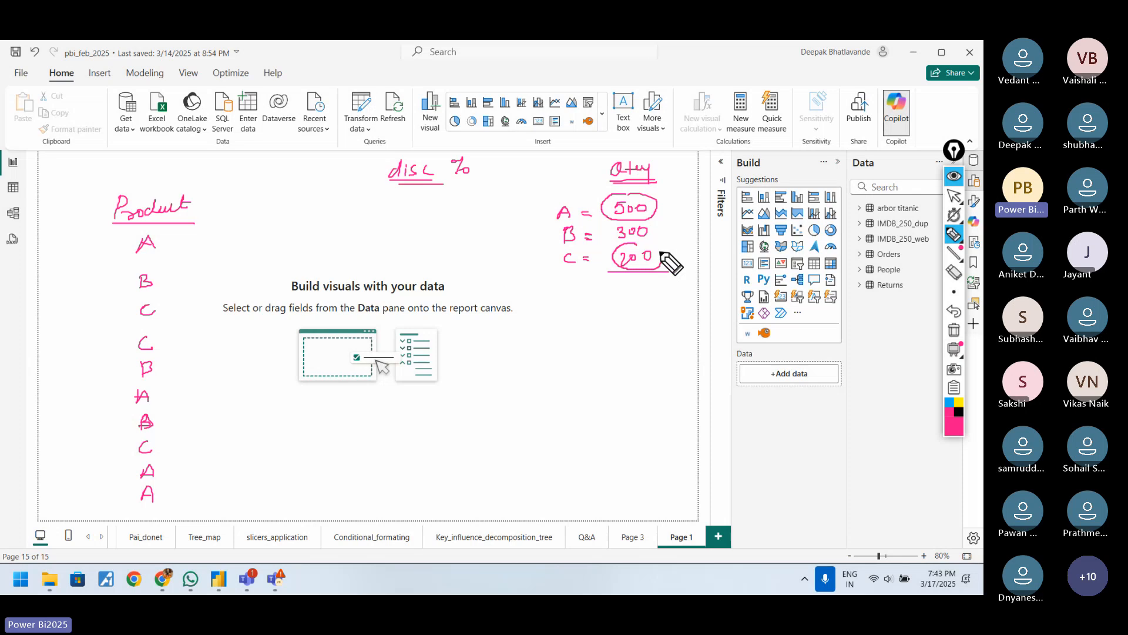
pyautogui.moveTo(695, 191); pyautogui.dragTo(680, 205)
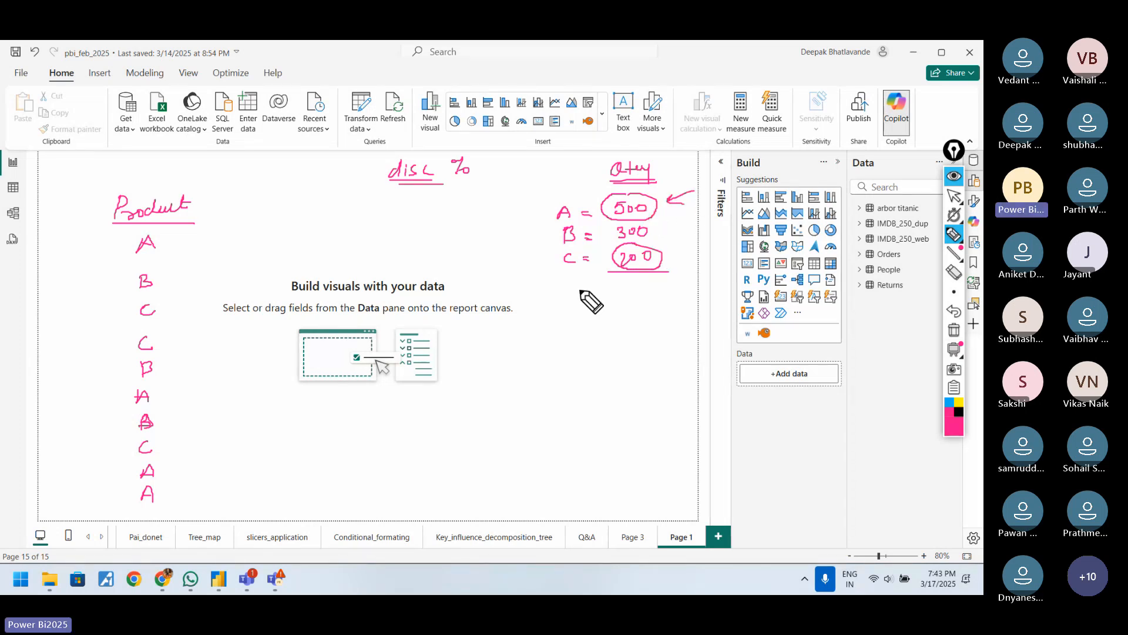
pyautogui.moveTo(579, 292); pyautogui.dragTo(616, 305)
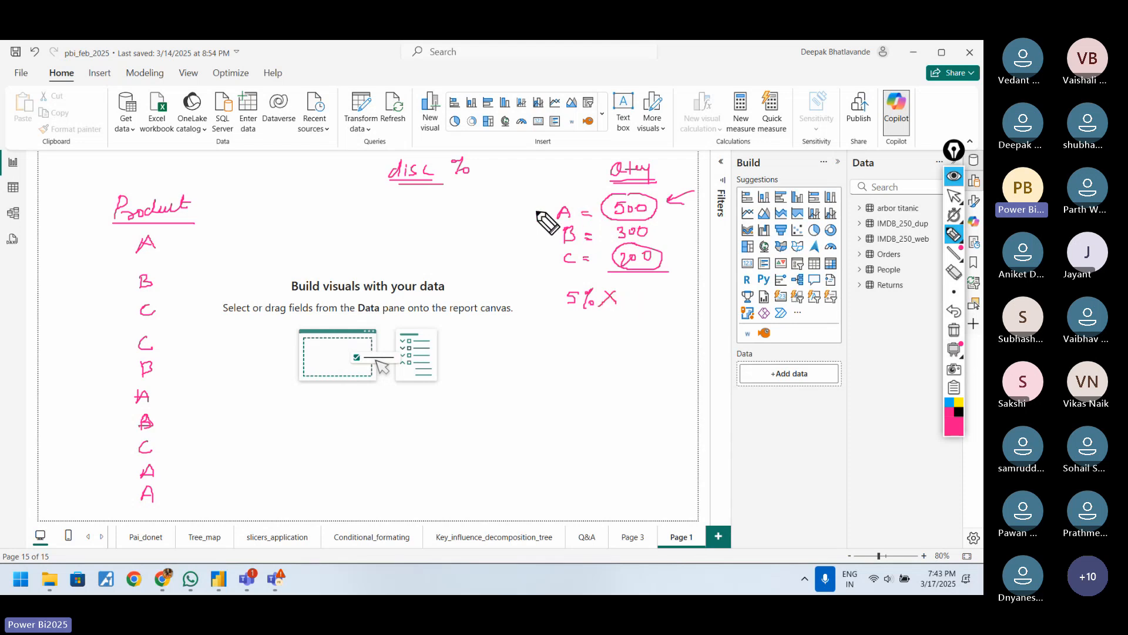
pyautogui.moveTo(535, 205); pyautogui.dragTo(557, 191)
pyautogui.moveTo(649, 223)
pyautogui.mouseDown()
pyautogui.moveTo(600, 225)
pyautogui.moveTo(658, 225)
pyautogui.mouseUp()
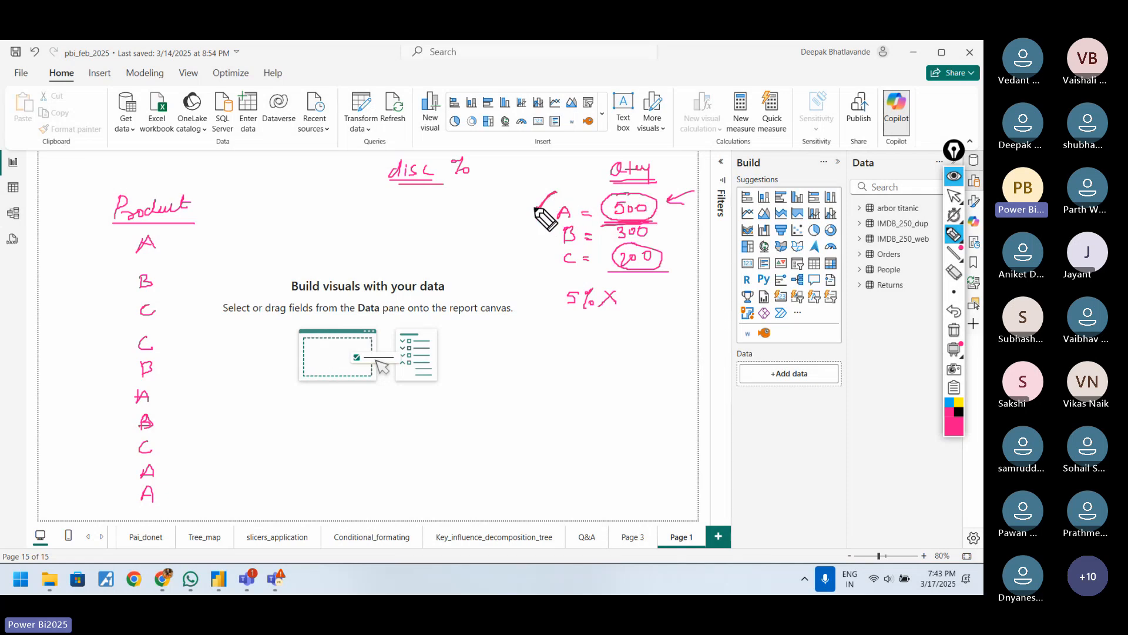
pyautogui.moveTo(535, 204); pyautogui.dragTo(557, 192)
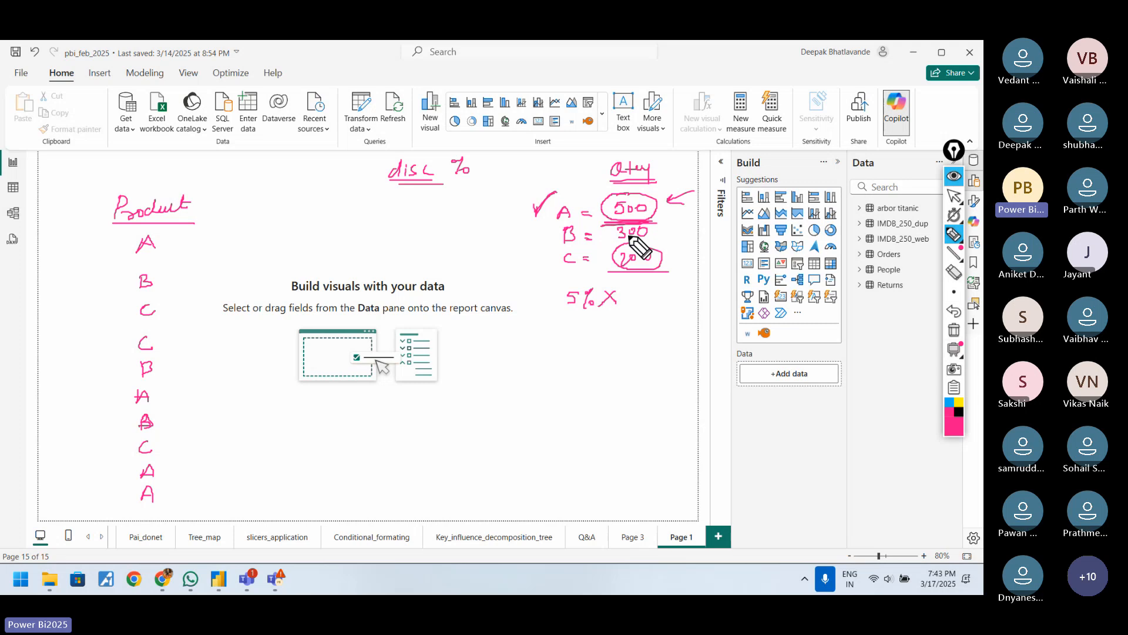
# Write "10% - 5%" and "10% - 20%" below the quantities, and underline 300, 200, the first 10% and the 20%.
pyautogui.moveTo(569, 330)
pyautogui.mouseDown()
pyautogui.moveTo(593, 338)
pyautogui.moveTo(615, 326)
pyautogui.moveTo(629, 337)
pyautogui.mouseUp()
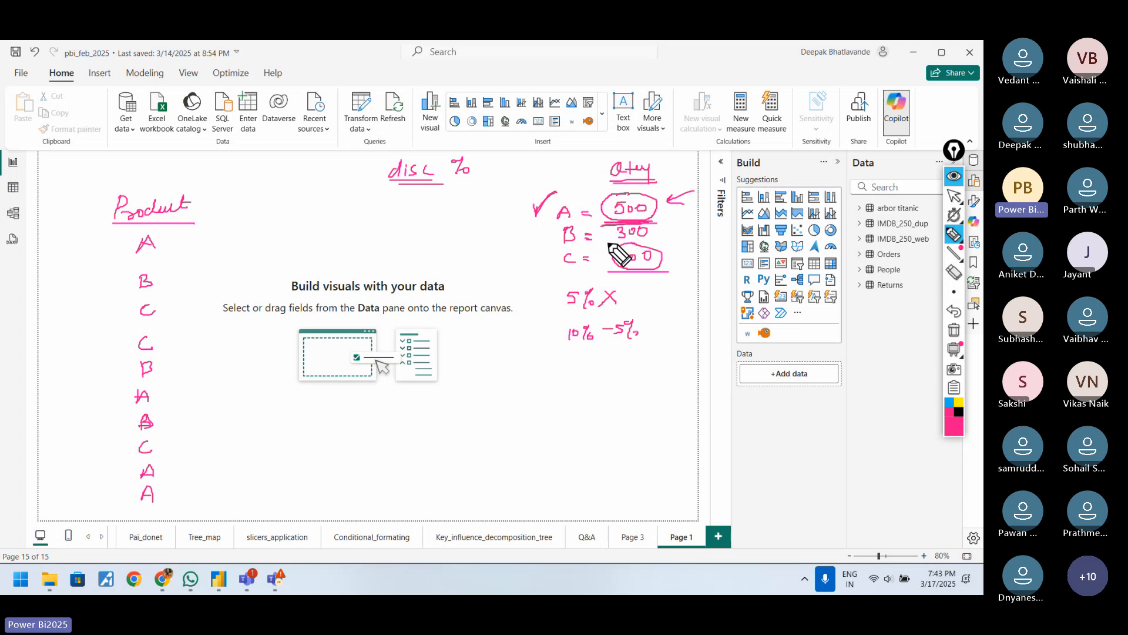
pyautogui.moveTo(607, 243); pyautogui.dragTo(645, 243)
pyautogui.moveTo(610, 245); pyautogui.dragTo(650, 245)
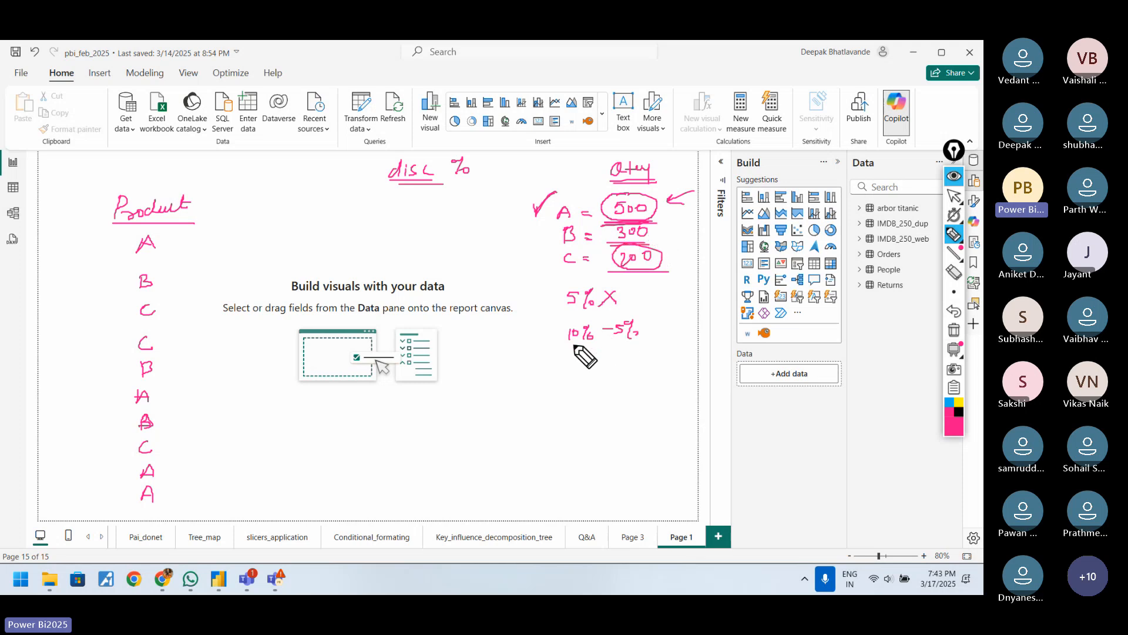
pyautogui.moveTo(608, 347); pyautogui.dragTo(567, 349)
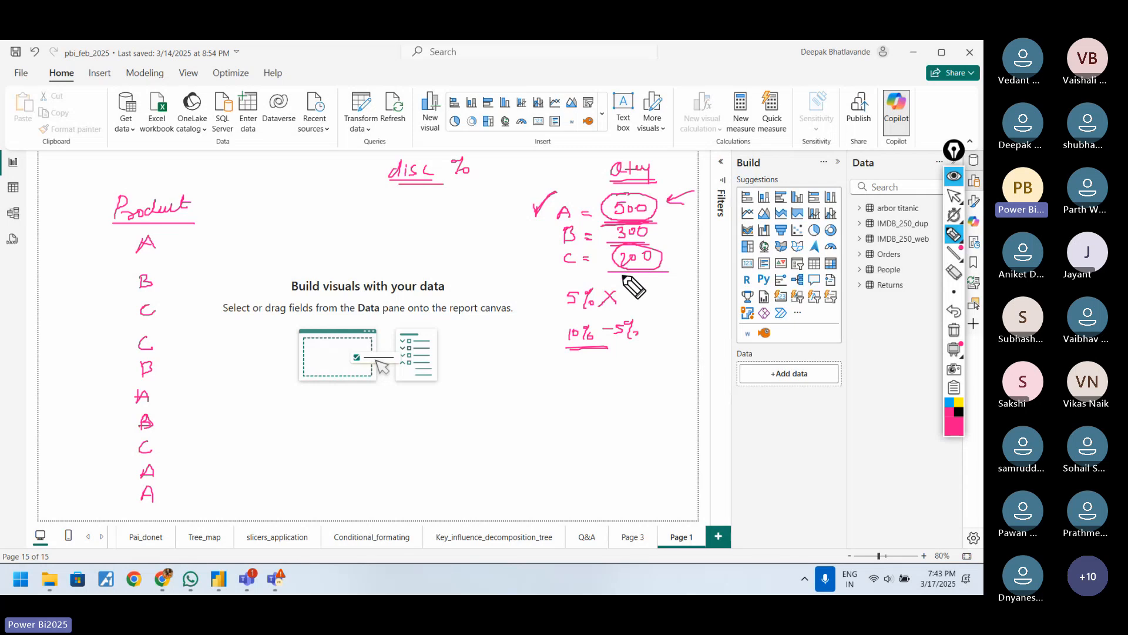
pyautogui.moveTo(609, 274); pyautogui.dragTo(660, 274)
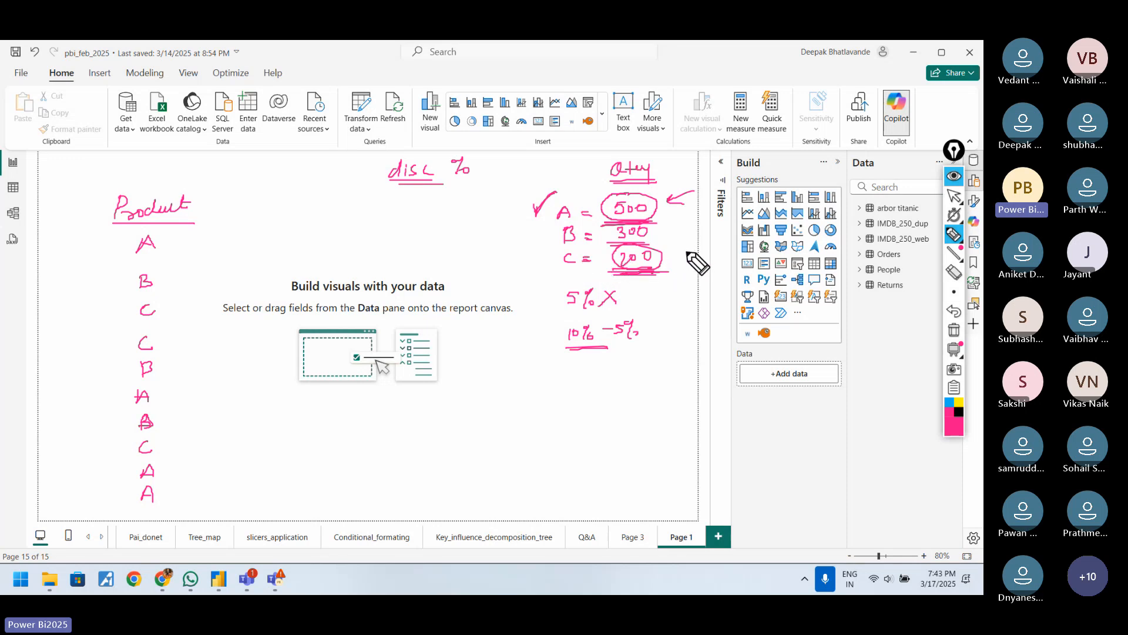
pyautogui.moveTo(579, 370)
pyautogui.mouseDown()
pyautogui.moveTo(599, 378)
pyautogui.moveTo(524, 383)
pyautogui.moveTo(535, 376)
pyautogui.mouseUp()
pyautogui.moveTo(540, 368)
pyautogui.mouseDown()
pyautogui.moveTo(549, 386)
pyautogui.moveTo(568, 376)
pyautogui.moveTo(609, 390)
pyautogui.mouseUp()
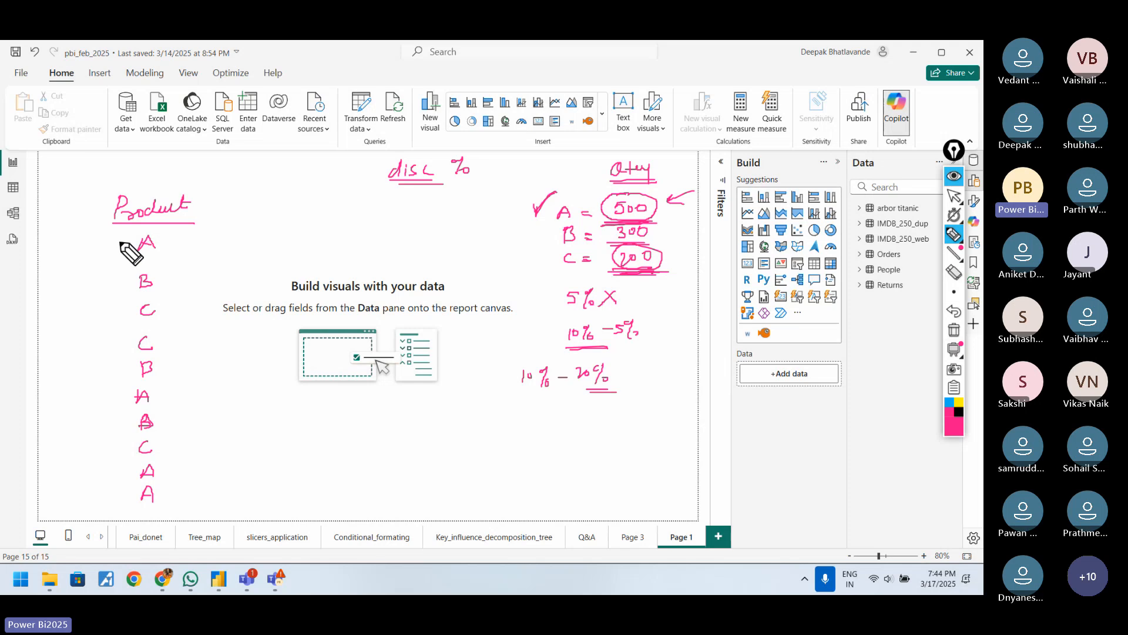
# Draw an arrow to the first A in the Product column and write a dash and "5%" after it.
pyautogui.moveTo(64, 246); pyautogui.dragTo(103, 247)
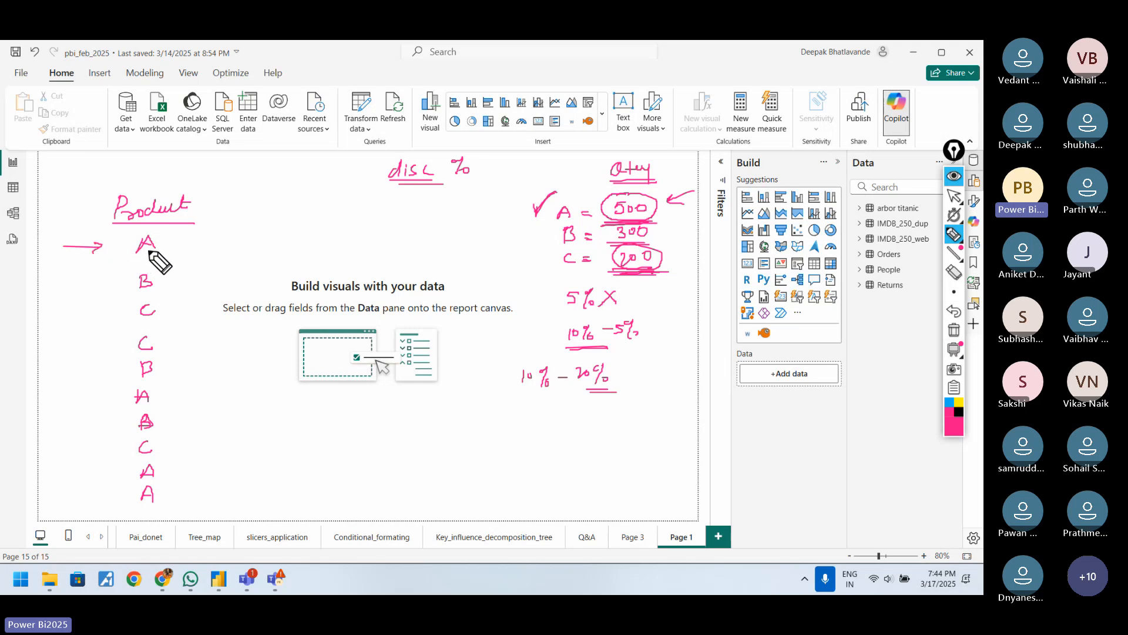
pyautogui.click(128, 243)
pyautogui.moveTo(170, 243); pyautogui.dragTo(182, 243)
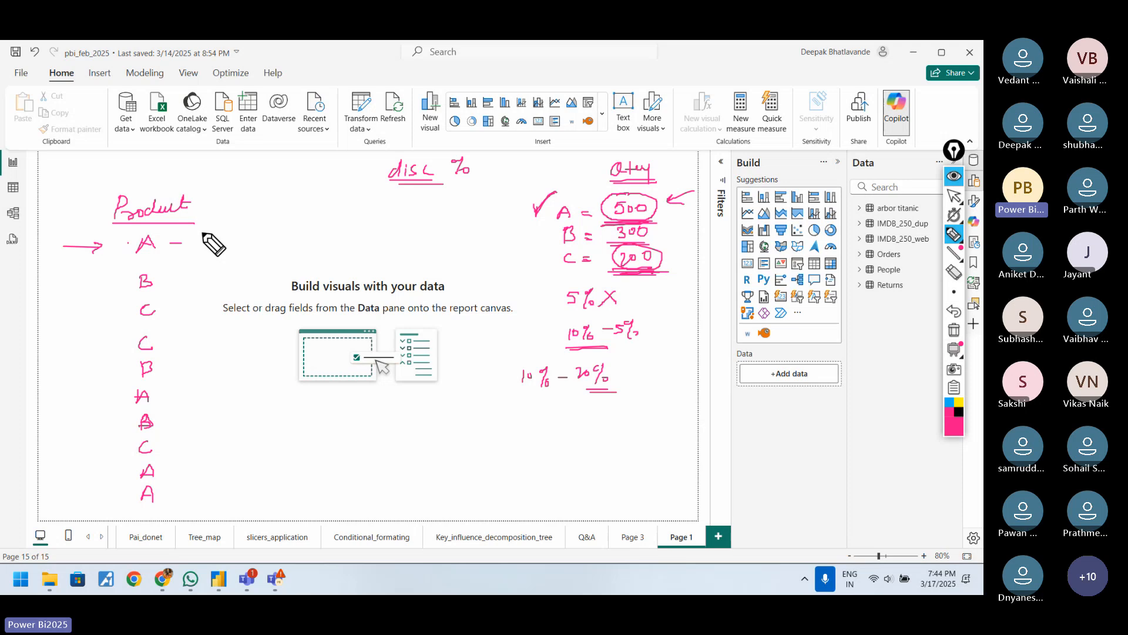
pyautogui.moveTo(196, 232); pyautogui.dragTo(195, 243)
pyautogui.moveTo(195, 231); pyautogui.dragTo(211, 245)
pyautogui.moveTo(219, 240); pyautogui.dragTo(221, 243)
# Write discounts beside the next five Product rows: B 10%, C 20%, C 20%, B 10% and A 5%.
pyautogui.moveTo(170, 276)
pyautogui.mouseDown()
pyautogui.moveTo(203, 283)
pyautogui.moveTo(211, 273)
pyautogui.mouseUp()
pyautogui.moveTo(227, 264)
pyautogui.mouseDown()
pyautogui.moveTo(221, 286)
pyautogui.moveTo(221, 274)
pyautogui.mouseUp()
pyautogui.moveTo(229, 280); pyautogui.dragTo(231, 283)
pyautogui.moveTo(170, 307); pyautogui.dragTo(219, 301)
pyautogui.moveTo(226, 297); pyautogui.dragTo(222, 314)
pyautogui.moveTo(229, 307); pyautogui.dragTo(208, 303)
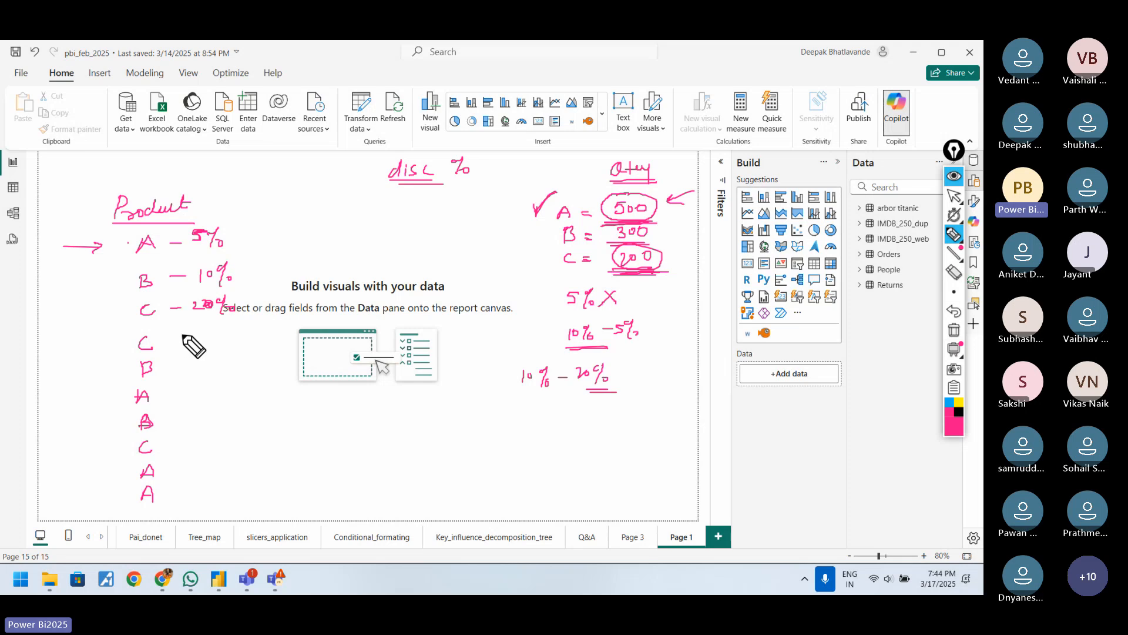
pyautogui.moveTo(178, 340)
pyautogui.mouseDown()
pyautogui.moveTo(223, 336)
pyautogui.moveTo(229, 344)
pyautogui.moveTo(191, 365)
pyautogui.moveTo(237, 369)
pyautogui.mouseUp()
pyautogui.moveTo(180, 398); pyautogui.dragTo(238, 404)
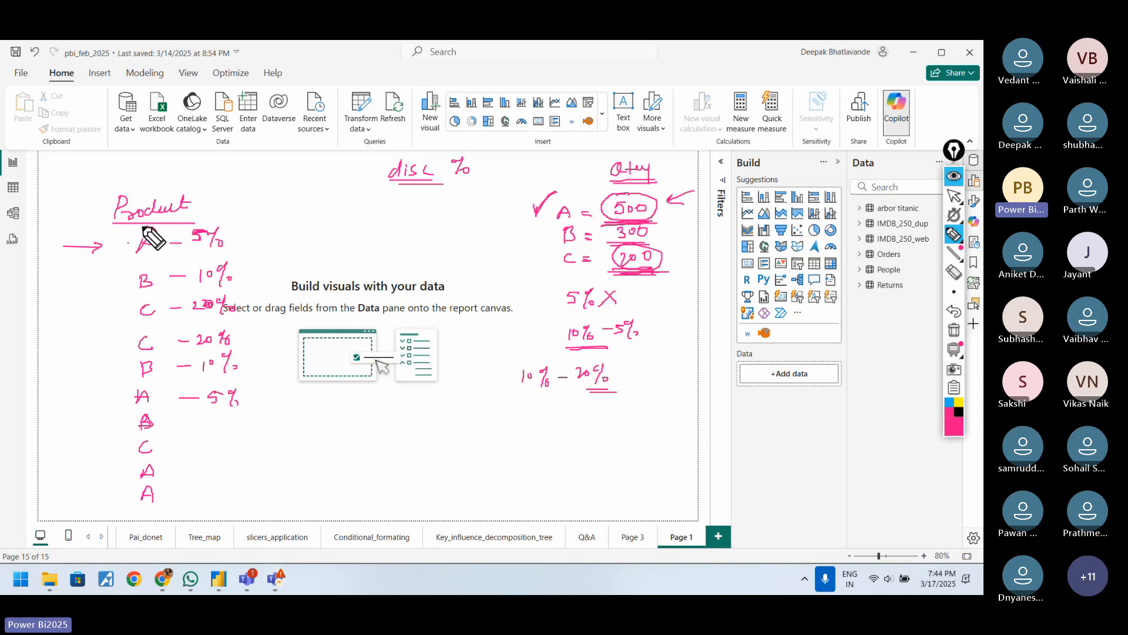
# Circle the first A, B and C, link them to their discounts, and draw arrows pointing to the second through seventh Product rows.
pyautogui.moveTo(154, 228); pyautogui.dragTo(170, 241)
pyautogui.moveTo(156, 279); pyautogui.dragTo(193, 272)
pyautogui.moveTo(160, 305)
pyautogui.mouseDown()
pyautogui.moveTo(160, 318)
pyautogui.moveTo(186, 301)
pyautogui.mouseUp()
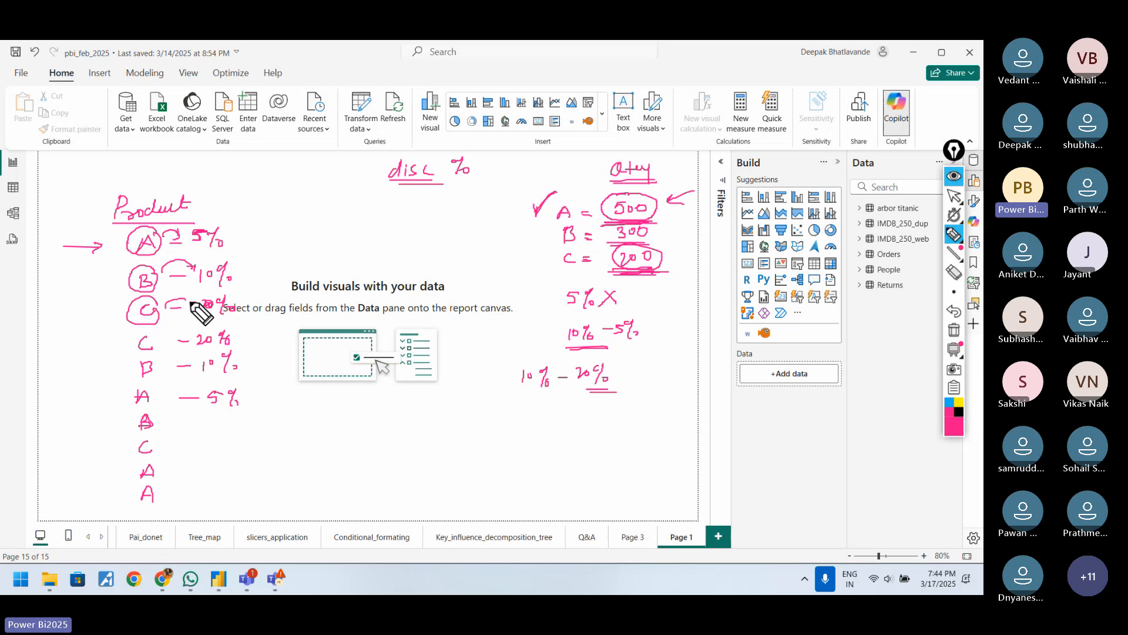
pyautogui.moveTo(90, 321); pyautogui.dragTo(113, 321)
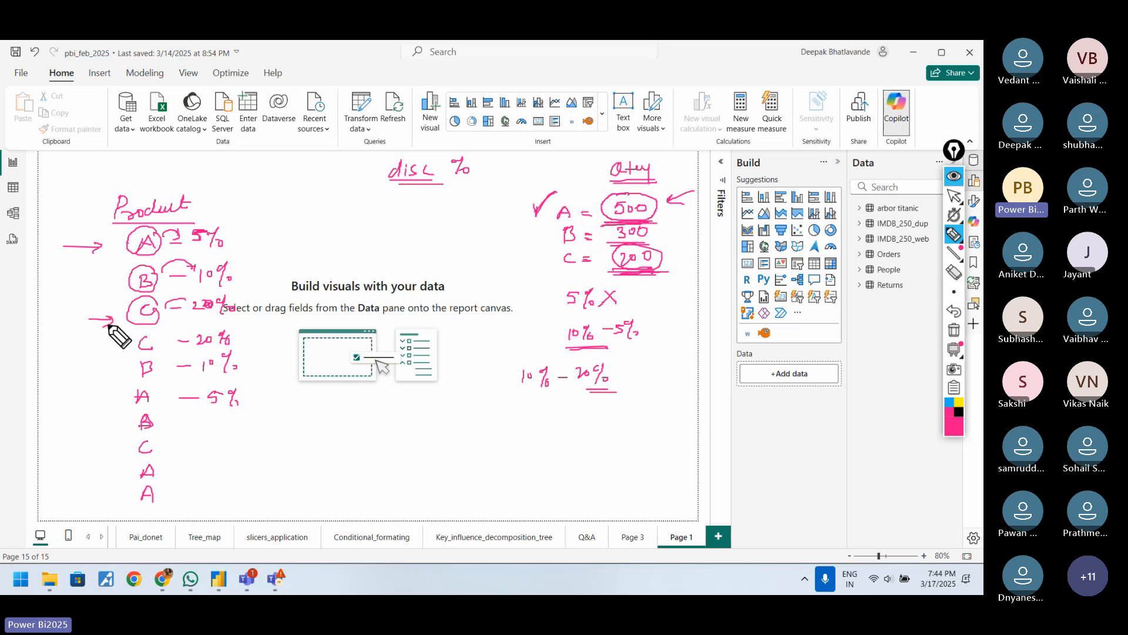
pyautogui.moveTo(77, 281); pyautogui.dragTo(110, 281)
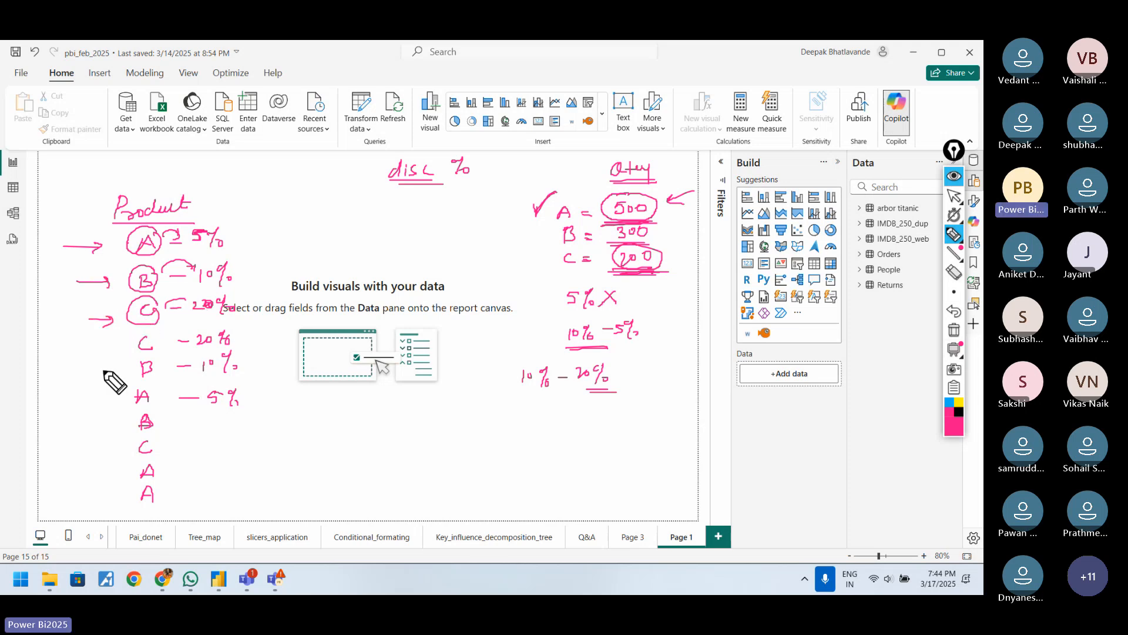
pyautogui.moveTo(91, 347); pyautogui.dragTo(122, 348)
pyautogui.moveTo(85, 370)
pyautogui.mouseDown()
pyautogui.moveTo(117, 370)
pyautogui.moveTo(126, 416)
pyautogui.mouseUp()
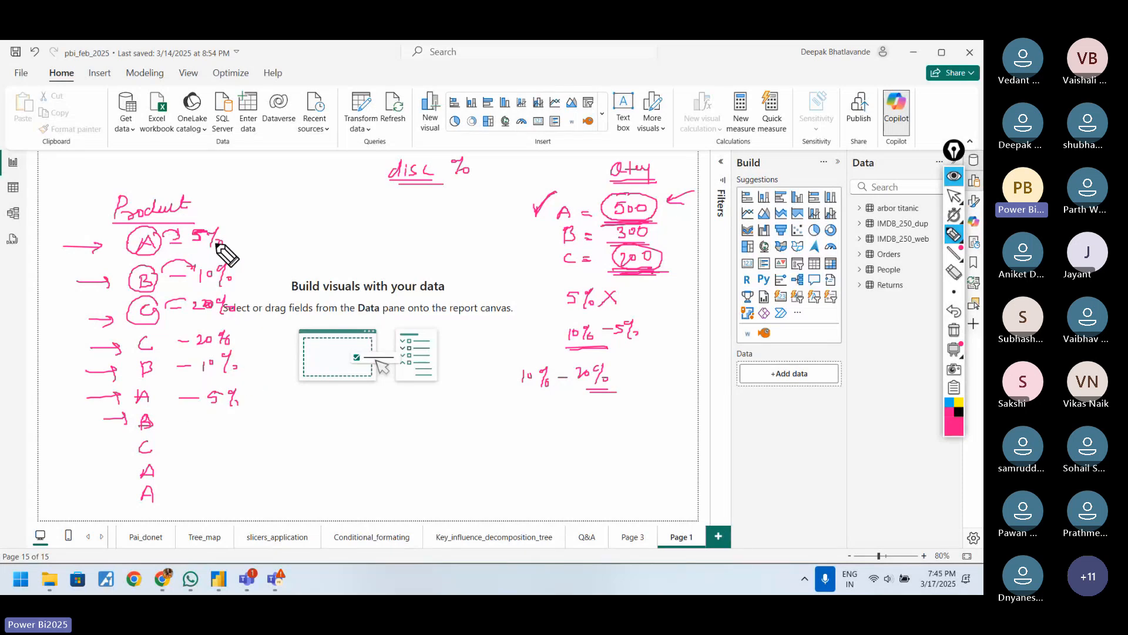
# Write "100%" and "95" beside the first A row's discount, joined by a curved arrow.
pyautogui.moveTo(276, 226)
pyautogui.mouseDown()
pyautogui.moveTo(275, 240)
pyautogui.moveTo(348, 227)
pyautogui.moveTo(377, 240)
pyautogui.mouseUp()
pyautogui.moveTo(391, 231); pyautogui.dragTo(411, 241)
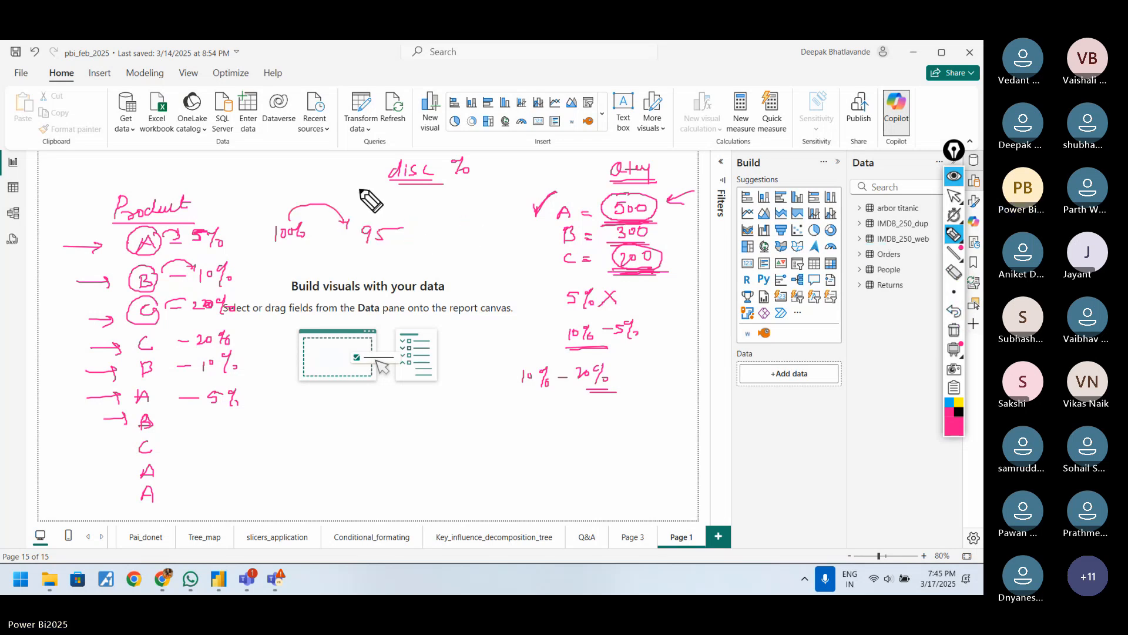
# Write a slash and dash after "95", add "90 / –" and "80 / –" on the lines below, and double-underline the 80.
pyautogui.moveTo(415, 223); pyautogui.dragTo(408, 249)
pyautogui.moveTo(416, 239); pyautogui.dragTo(444, 240)
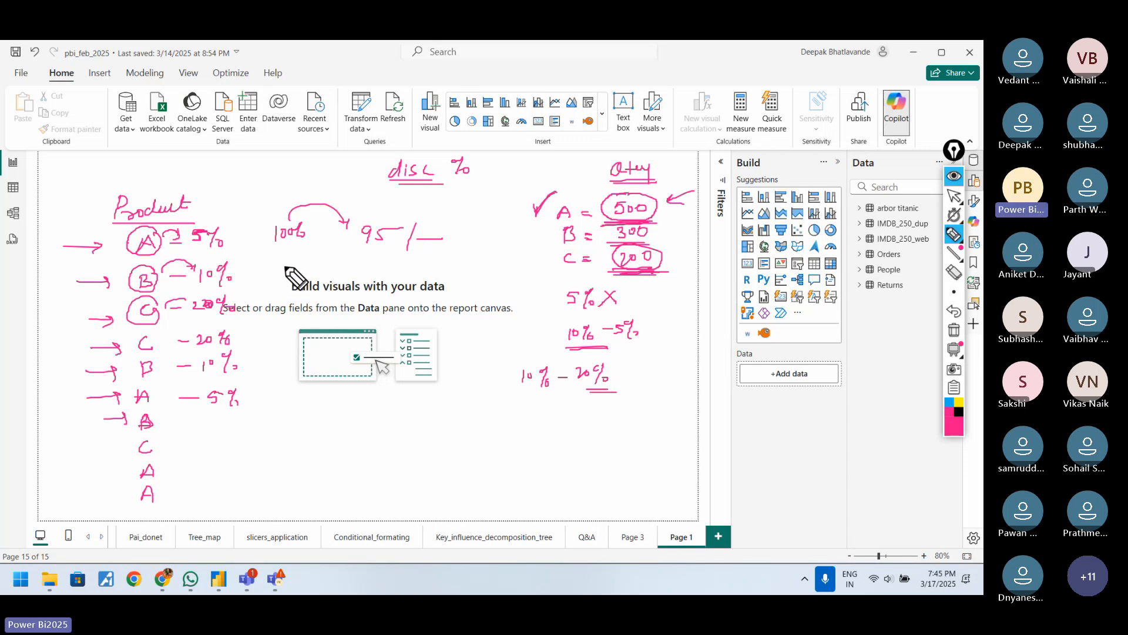
pyautogui.moveTo(371, 261)
pyautogui.mouseDown()
pyautogui.moveTo(366, 275)
pyautogui.moveTo(382, 261)
pyautogui.moveTo(395, 271)
pyautogui.moveTo(421, 264)
pyautogui.mouseUp()
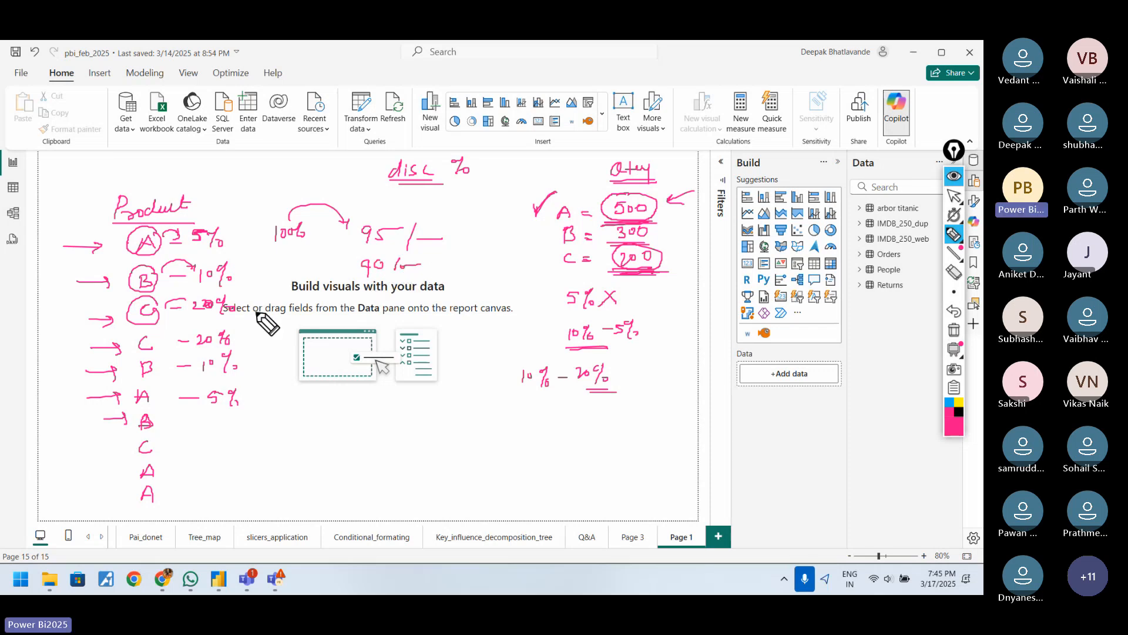
pyautogui.moveTo(369, 291); pyautogui.dragTo(370, 299)
pyautogui.moveTo(379, 293); pyautogui.dragTo(379, 295)
pyautogui.moveTo(405, 294); pyautogui.dragTo(401, 303)
pyautogui.moveTo(411, 304); pyautogui.dragTo(426, 303)
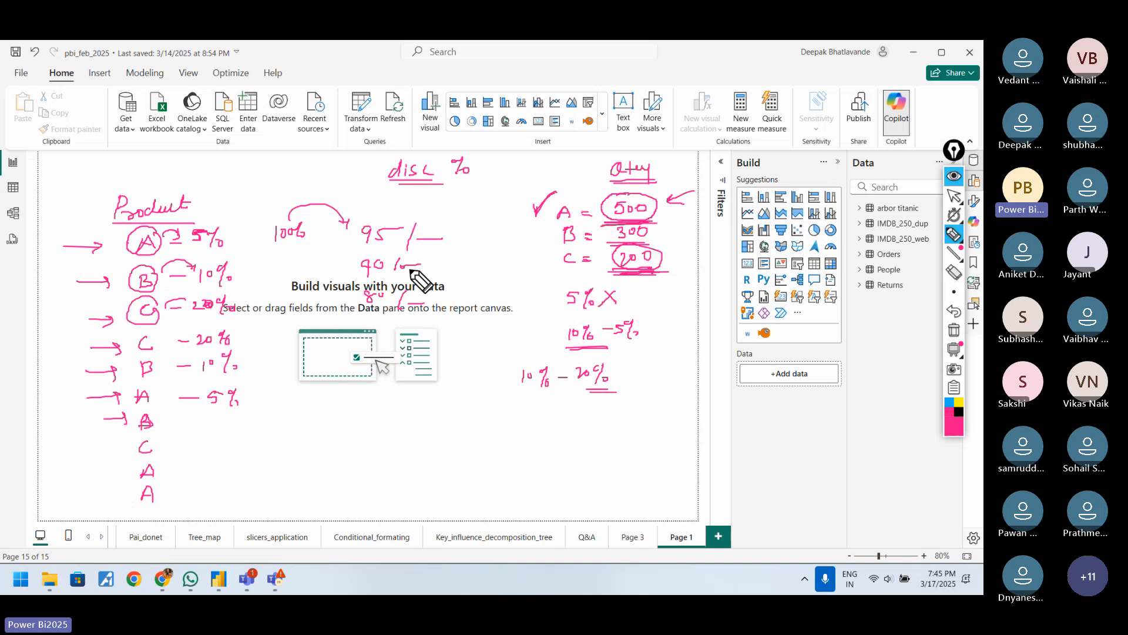
pyautogui.moveTo(363, 316); pyautogui.dragTo(384, 318)
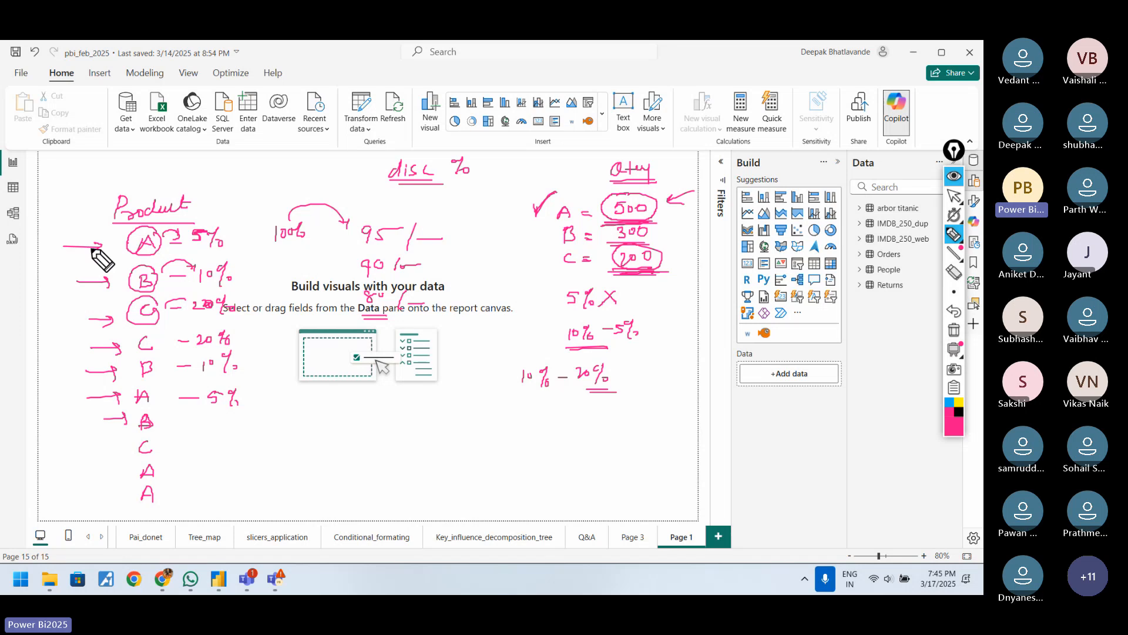
# Retrace the first Product row's arrow, draw a tall bracket line beside the discounts, and underline each of the first four Product rows.
pyautogui.moveTo(57, 246); pyautogui.dragTo(94, 254)
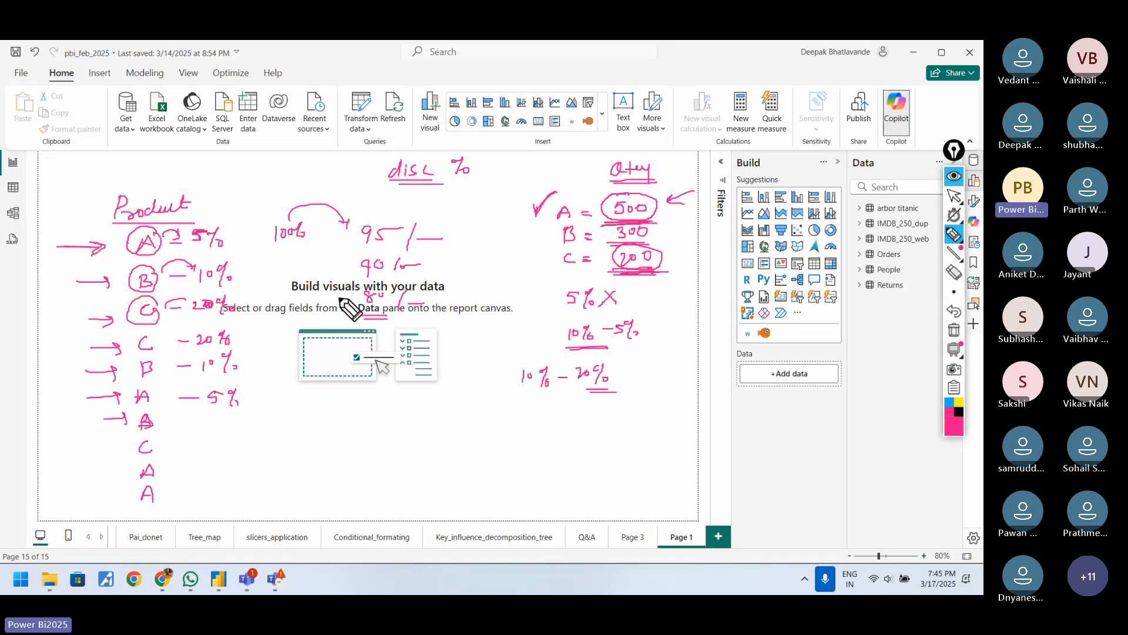
pyautogui.moveTo(233, 222)
pyautogui.mouseDown()
pyautogui.moveTo(258, 223)
pyautogui.moveTo(264, 481)
pyautogui.mouseUp()
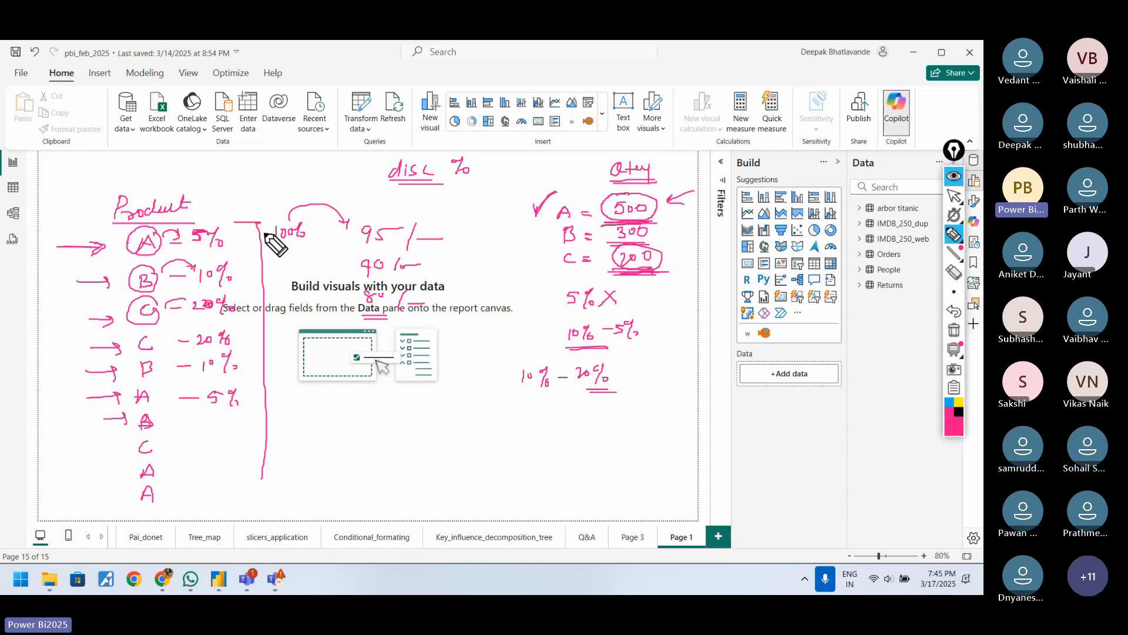
pyautogui.moveTo(97, 259); pyautogui.dragTo(155, 258)
pyautogui.moveTo(96, 297); pyautogui.dragTo(154, 297)
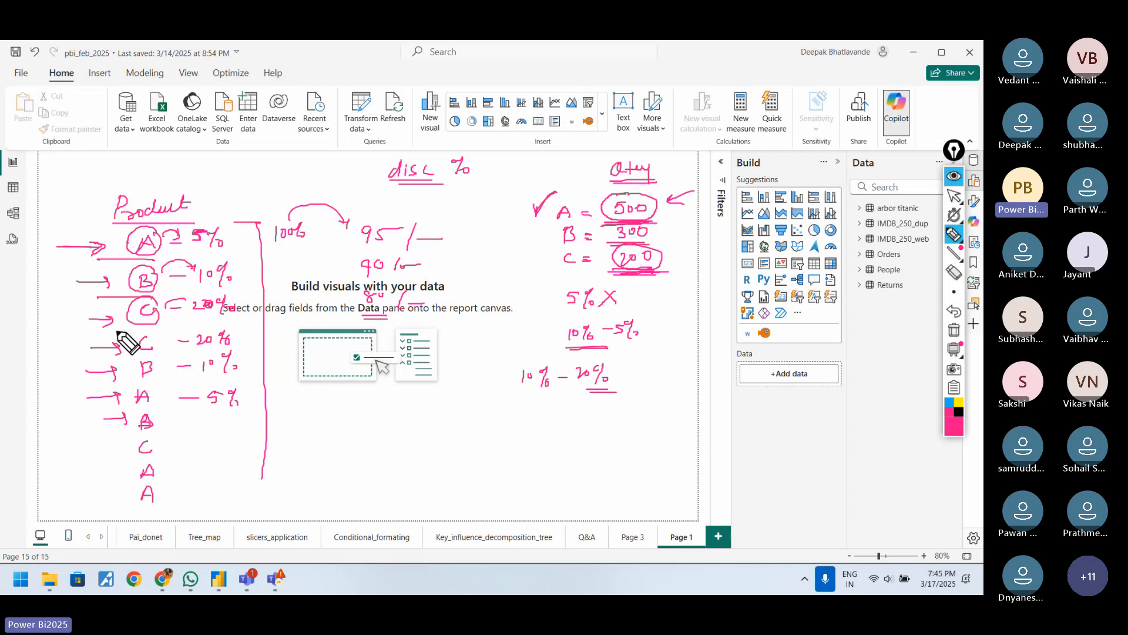
pyautogui.moveTo(109, 327); pyautogui.dragTo(164, 327)
pyautogui.moveTo(115, 356); pyautogui.dragTo(162, 355)
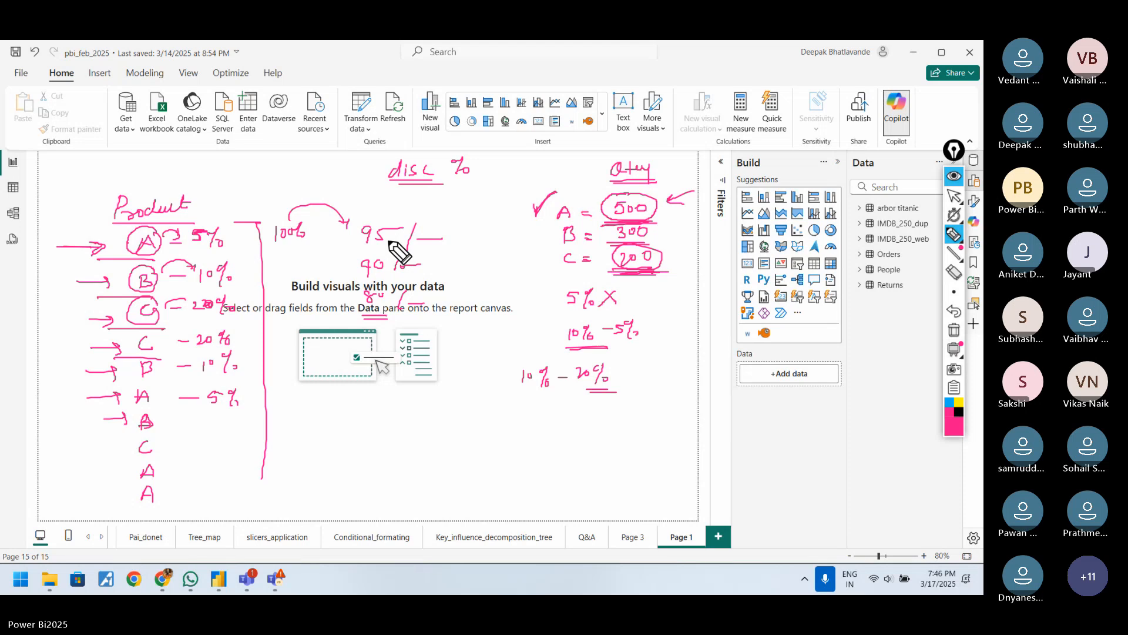
# Erase all annotations and show the Orders table's data with the Sales column selected.
pyautogui.click(954, 329)
pyautogui.click(954, 195)
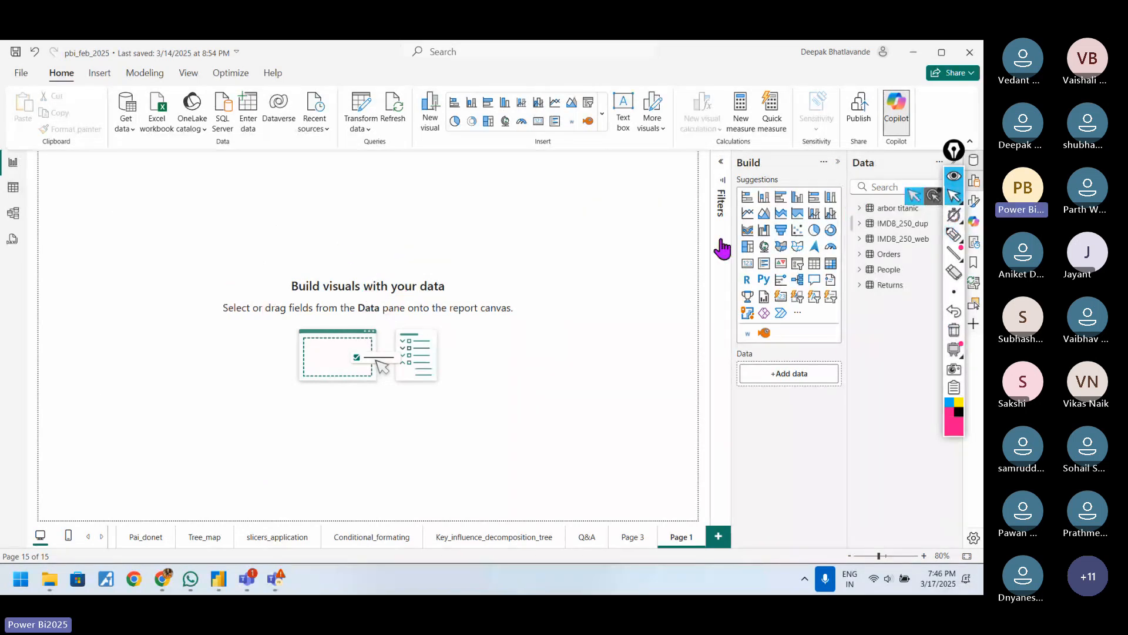
pyautogui.click(13, 188)
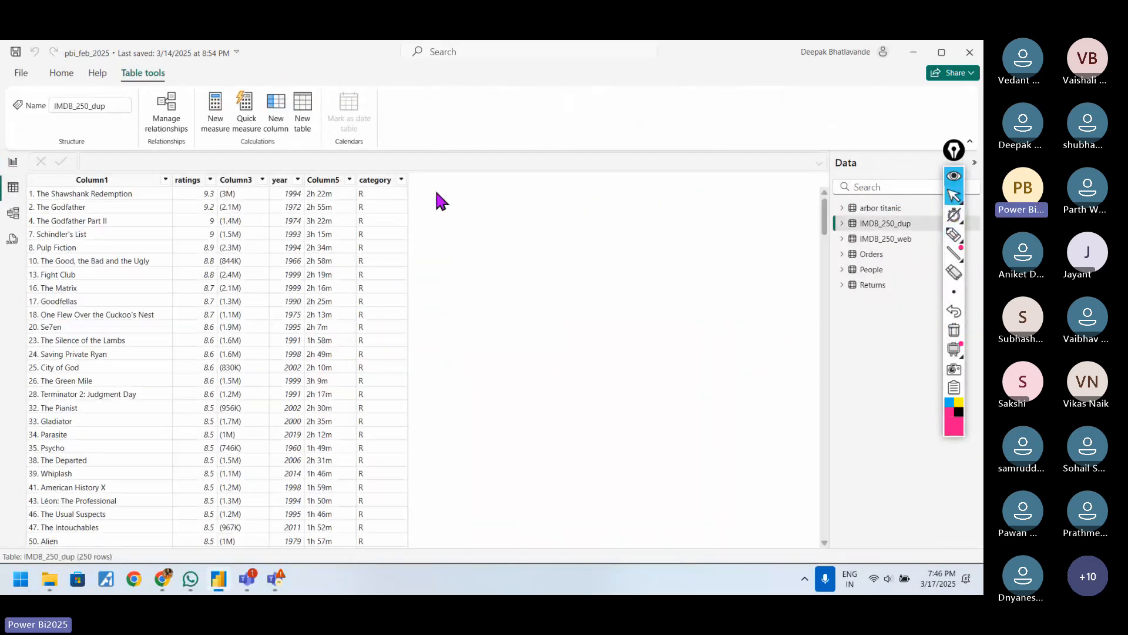
pyautogui.click(871, 254)
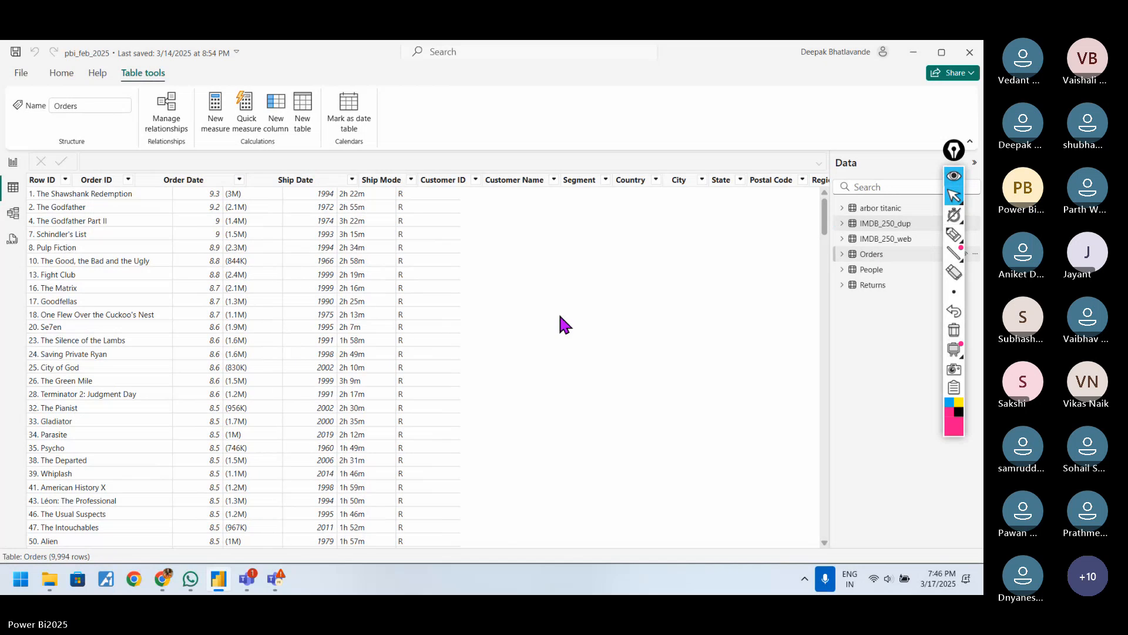
pyautogui.moveTo(323, 544); pyautogui.dragTo(741, 549)
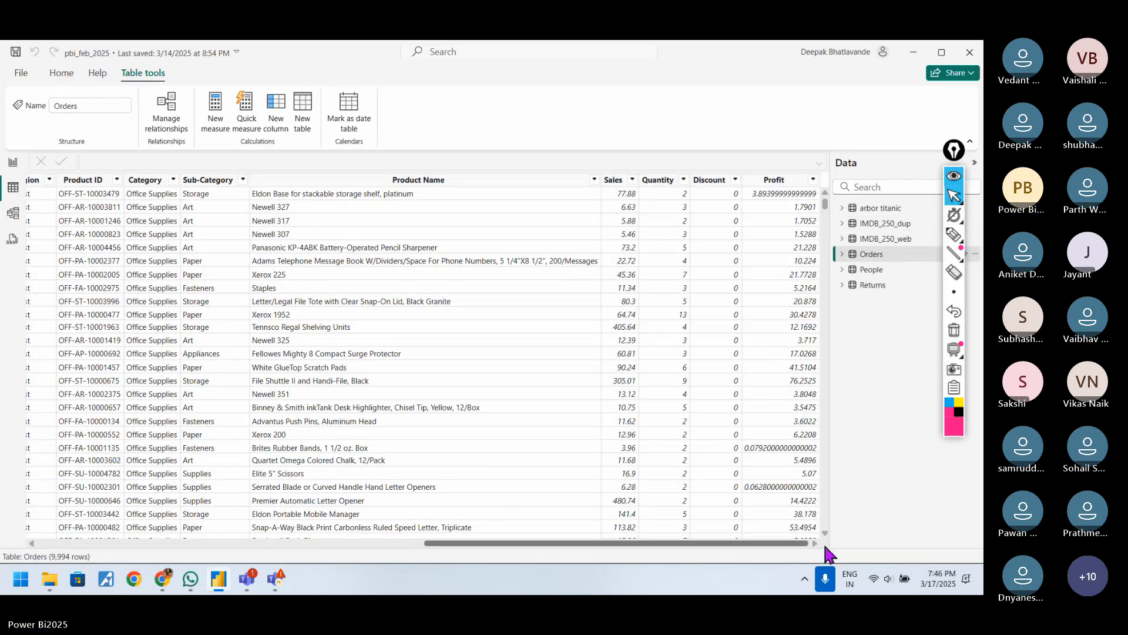
pyautogui.click(614, 180)
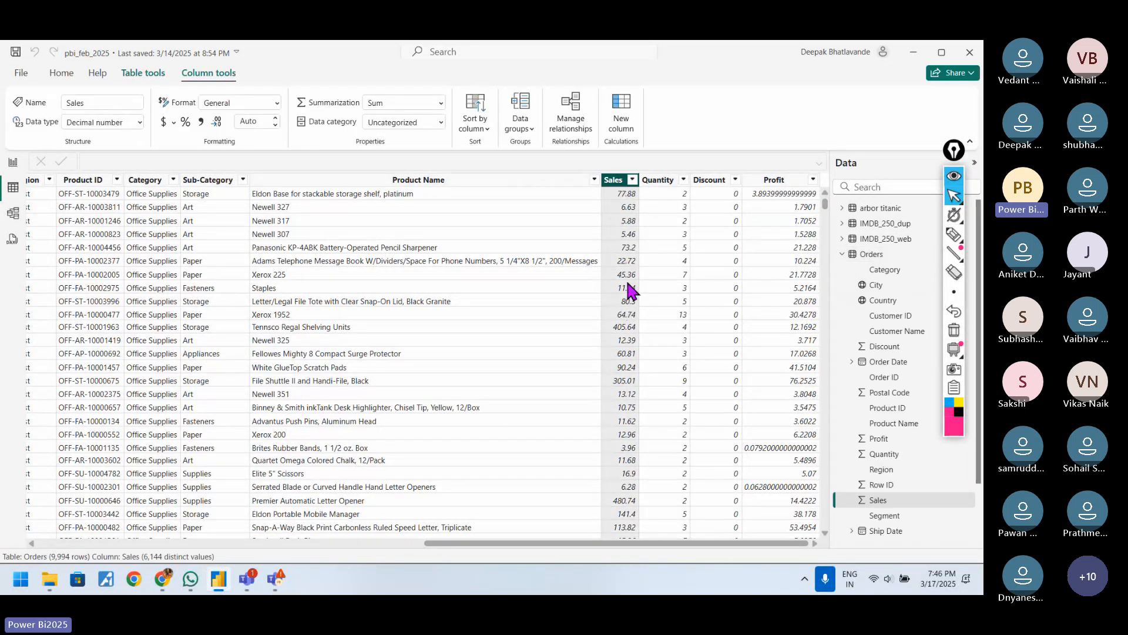
pyautogui.click(12, 163)
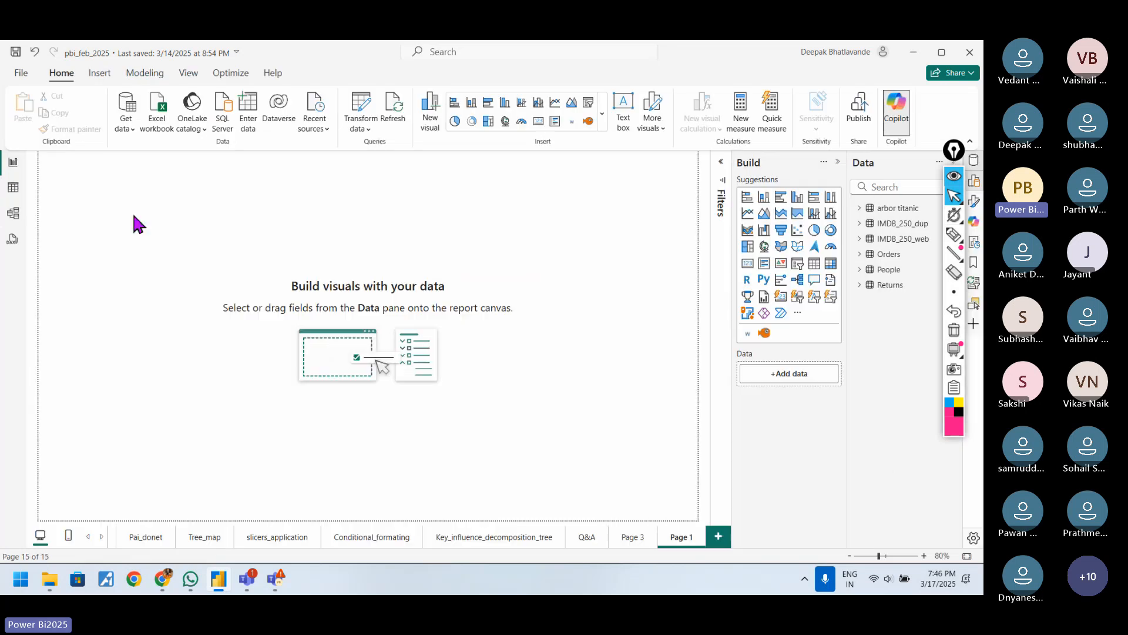
pyautogui.click(13, 188)
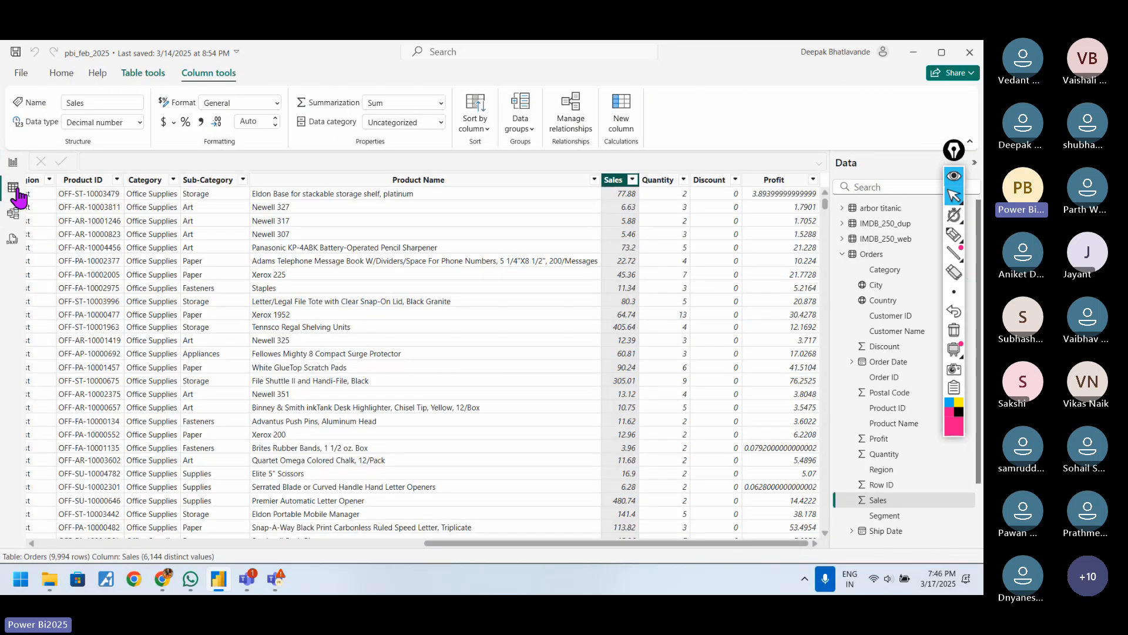
# Draw an arrow towards the first Sales value and write a circled "Sum" beside it.
pyautogui.click(954, 235)
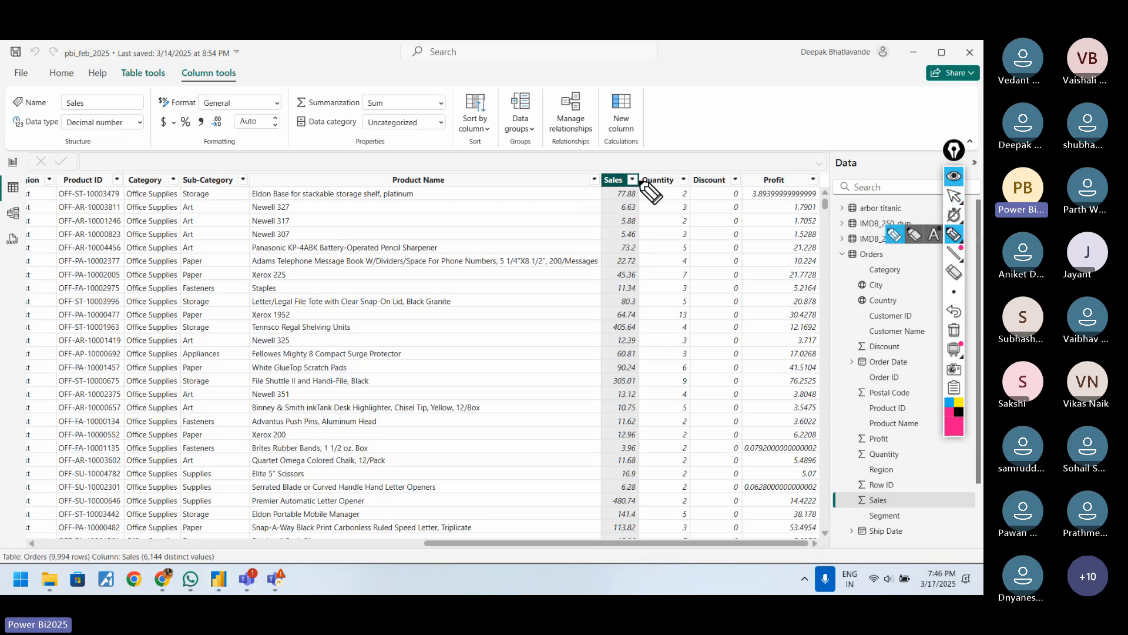
pyautogui.moveTo(551, 204); pyautogui.dragTo(577, 195)
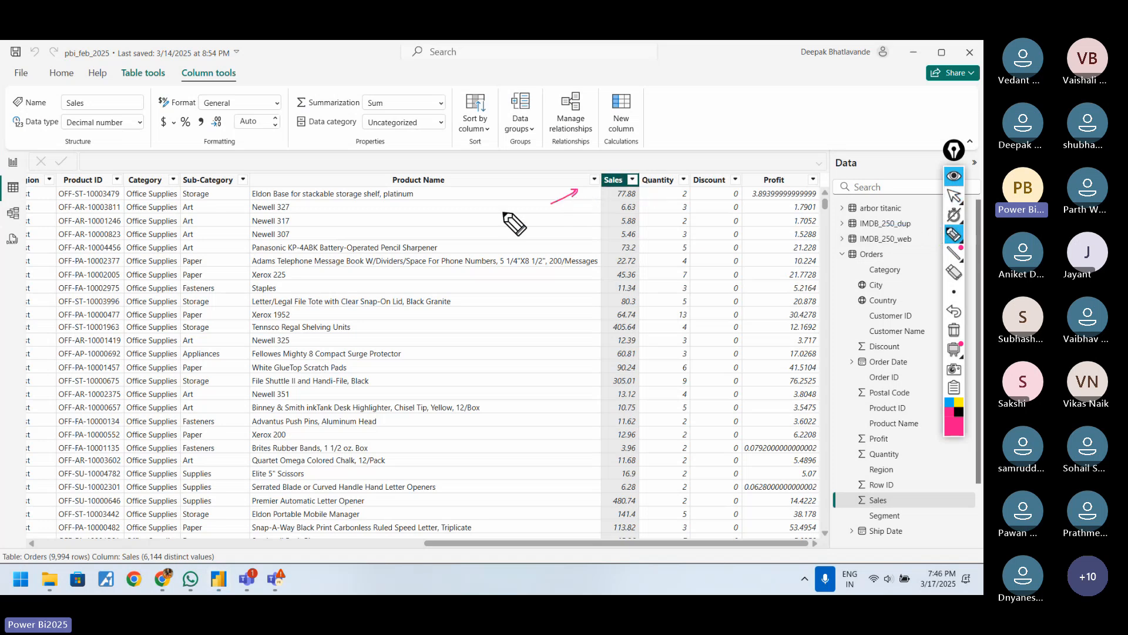
pyautogui.moveTo(505, 209)
pyautogui.mouseDown()
pyautogui.moveTo(491, 226)
pyautogui.moveTo(523, 214)
pyautogui.moveTo(488, 206)
pyautogui.moveTo(511, 236)
pyautogui.moveTo(522, 194)
pyautogui.mouseUp()
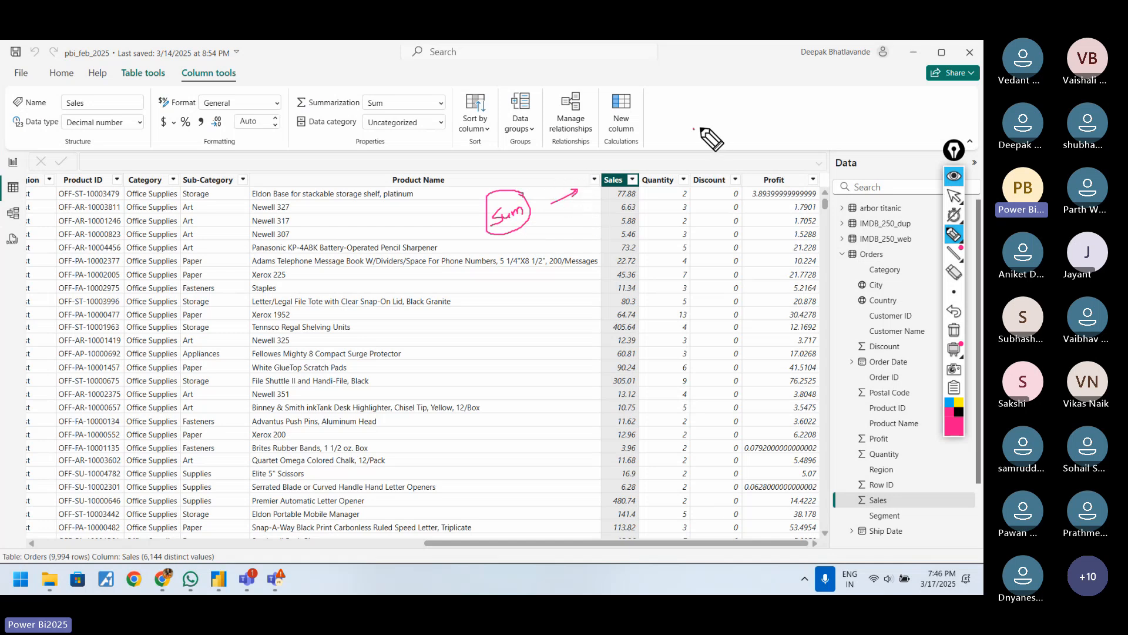
# Write the year range "2014 - 2017" by hand above the Orders table.
pyautogui.moveTo(694, 128); pyautogui.dragTo(704, 136)
pyautogui.moveTo(710, 127); pyautogui.dragTo(718, 135)
pyautogui.moveTo(725, 124); pyautogui.dragTo(732, 130)
pyautogui.moveTo(729, 124)
pyautogui.mouseDown()
pyautogui.moveTo(729, 136)
pyautogui.moveTo(771, 125)
pyautogui.mouseUp()
pyautogui.moveTo(777, 118); pyautogui.dragTo(790, 126)
pyautogui.moveTo(796, 120); pyautogui.dragTo(749, 128)
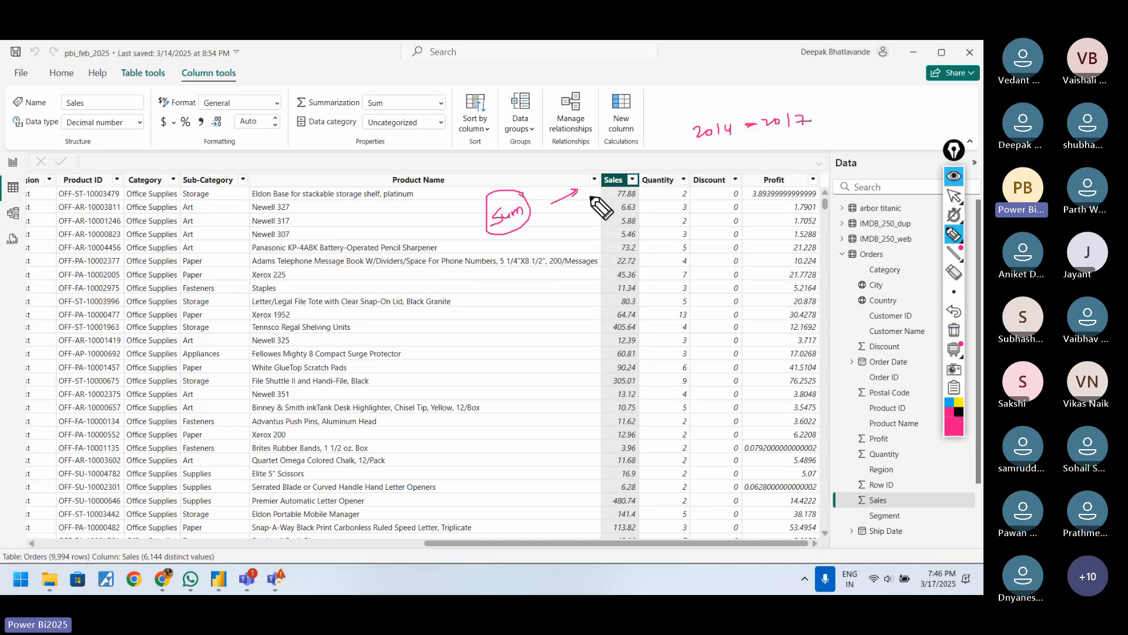
# Mark a dash beside each of the first nine Sales values and draw a curved arrow from the Sales header to Quantity.
pyautogui.moveTo(582, 195)
pyautogui.mouseDown()
pyautogui.moveTo(593, 194)
pyautogui.moveTo(590, 207)
pyautogui.mouseUp()
pyautogui.moveTo(577, 220); pyautogui.dragTo(588, 220)
pyautogui.moveTo(576, 234)
pyautogui.mouseDown()
pyautogui.moveTo(587, 234)
pyautogui.moveTo(584, 264)
pyautogui.mouseUp()
pyautogui.moveTo(572, 276); pyautogui.dragTo(584, 276)
pyautogui.moveTo(570, 289); pyautogui.dragTo(581, 289)
pyautogui.moveTo(570, 303); pyautogui.dragTo(582, 305)
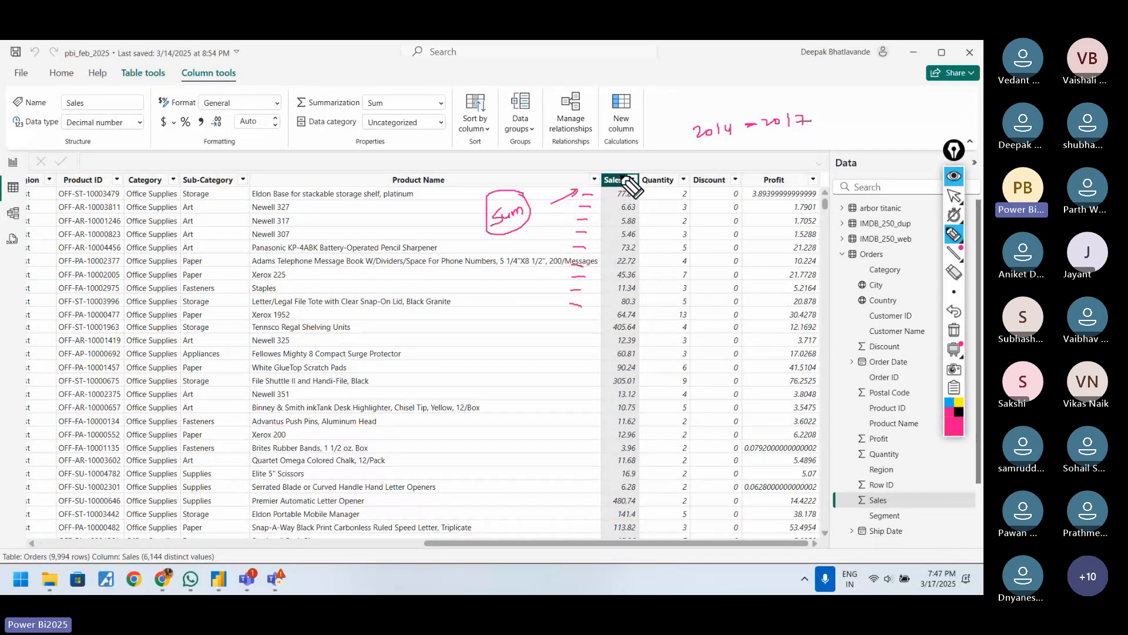
pyautogui.moveTo(611, 168); pyautogui.dragTo(673, 168)
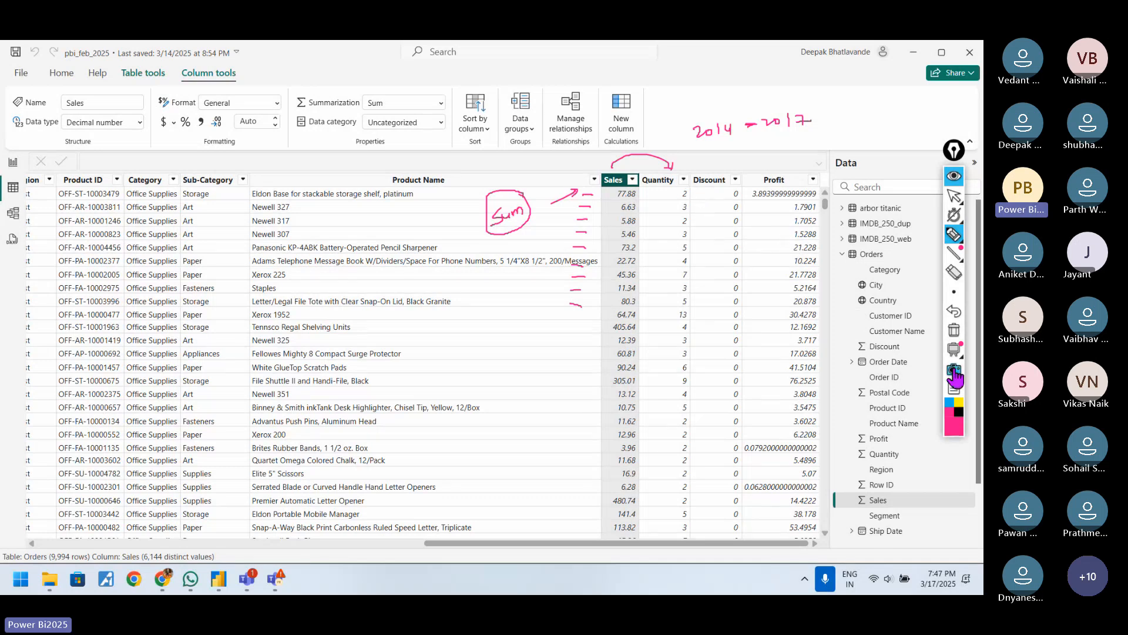
# Replace the annotations with "Sum" and a curved arrow to the Sales header, and erase these marks too.
pyautogui.click(953, 330)
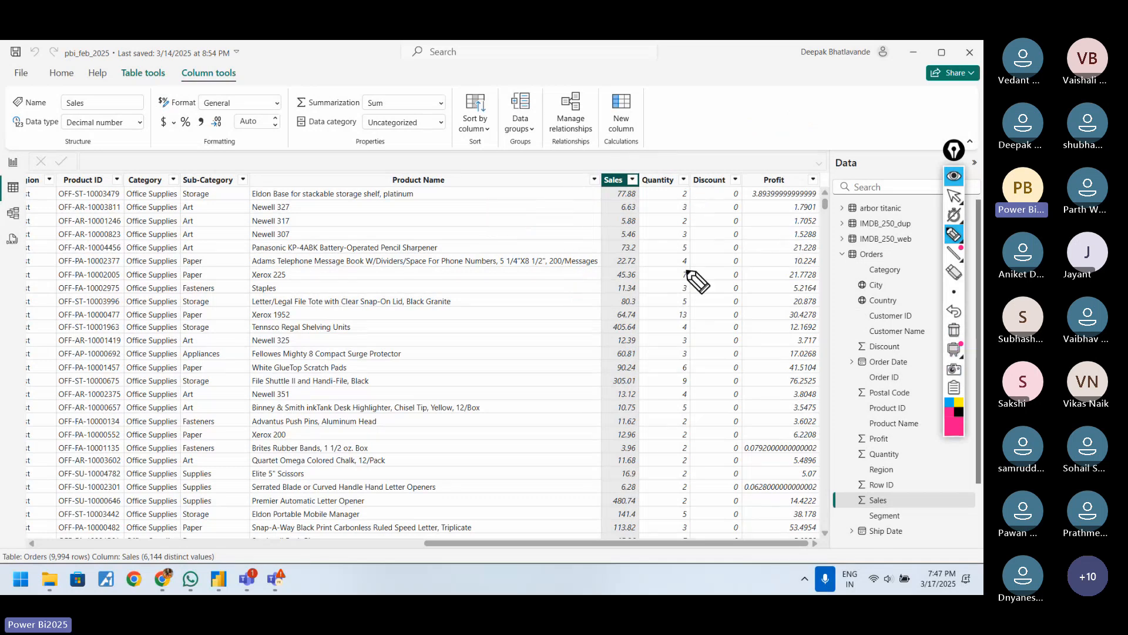
pyautogui.moveTo(523, 183)
pyautogui.mouseDown()
pyautogui.moveTo(514, 197)
pyautogui.moveTo(553, 189)
pyautogui.moveTo(555, 161)
pyautogui.moveTo(595, 173)
pyautogui.mouseUp()
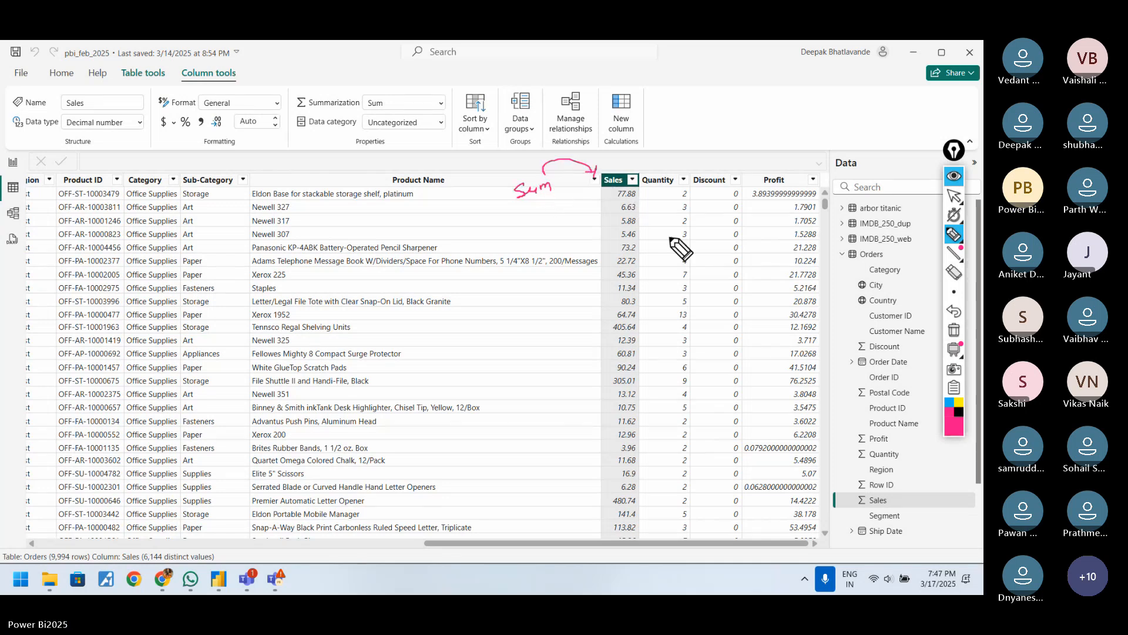
pyautogui.click(953, 331)
pyautogui.click(955, 197)
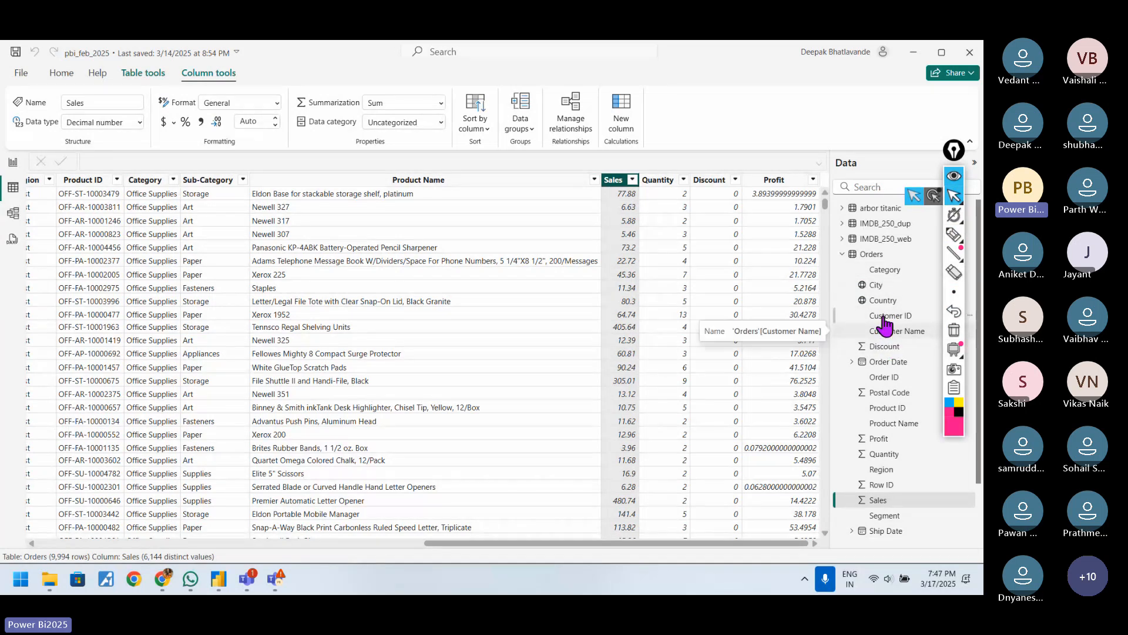
# Add a calculated column to the Orders table, enlarge the formula text, and name the column total_sales.
pyautogui.rightClick(880, 504)
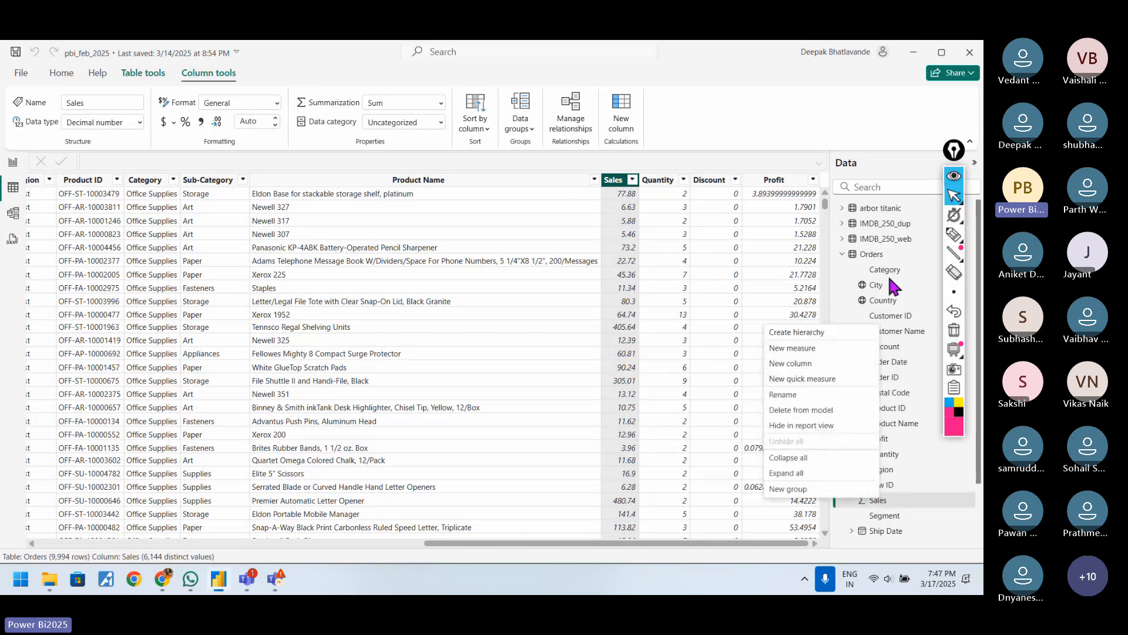
pyautogui.click(794, 363)
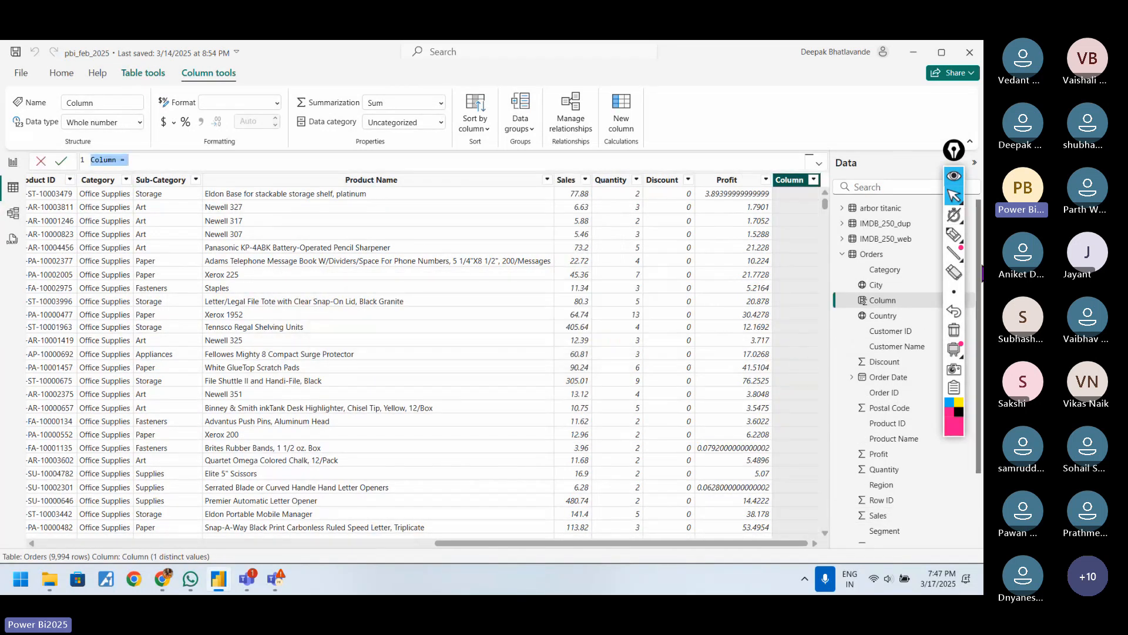
pyautogui.moveTo(959, 238)
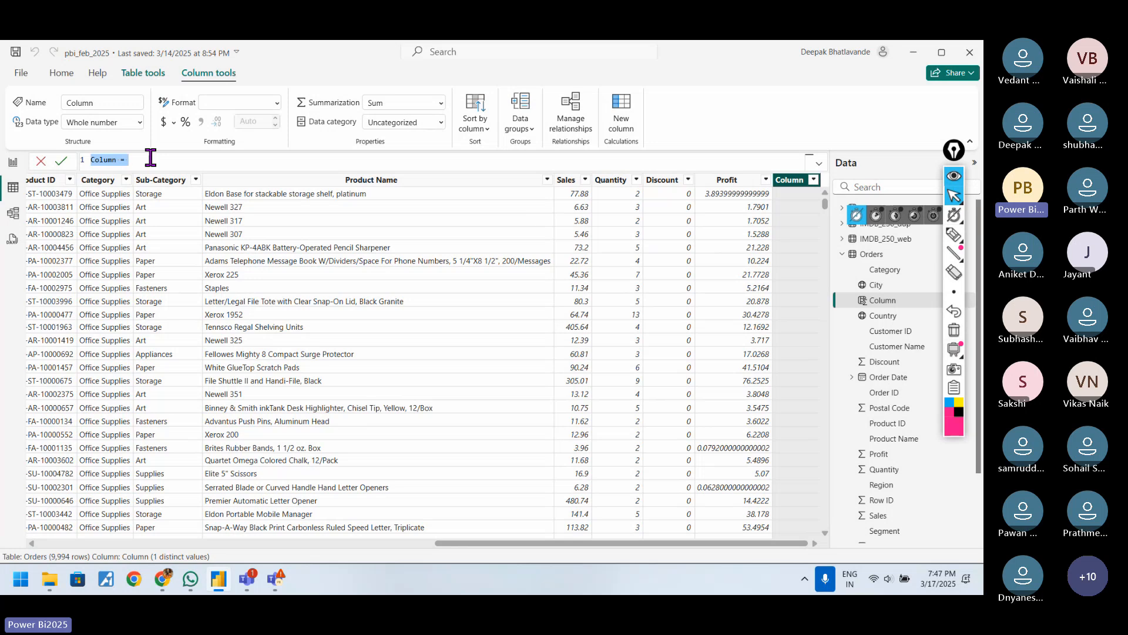
pyautogui.scroll(3, 150, 158)
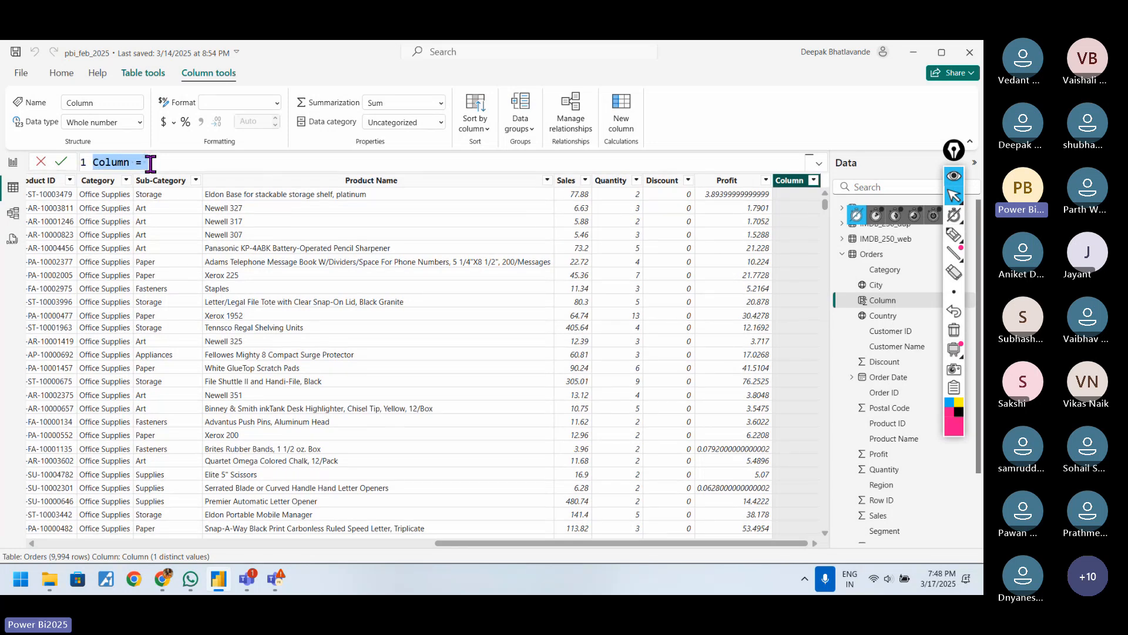
pyautogui.scroll(1, 151, 164)
pyautogui.click(175, 162)
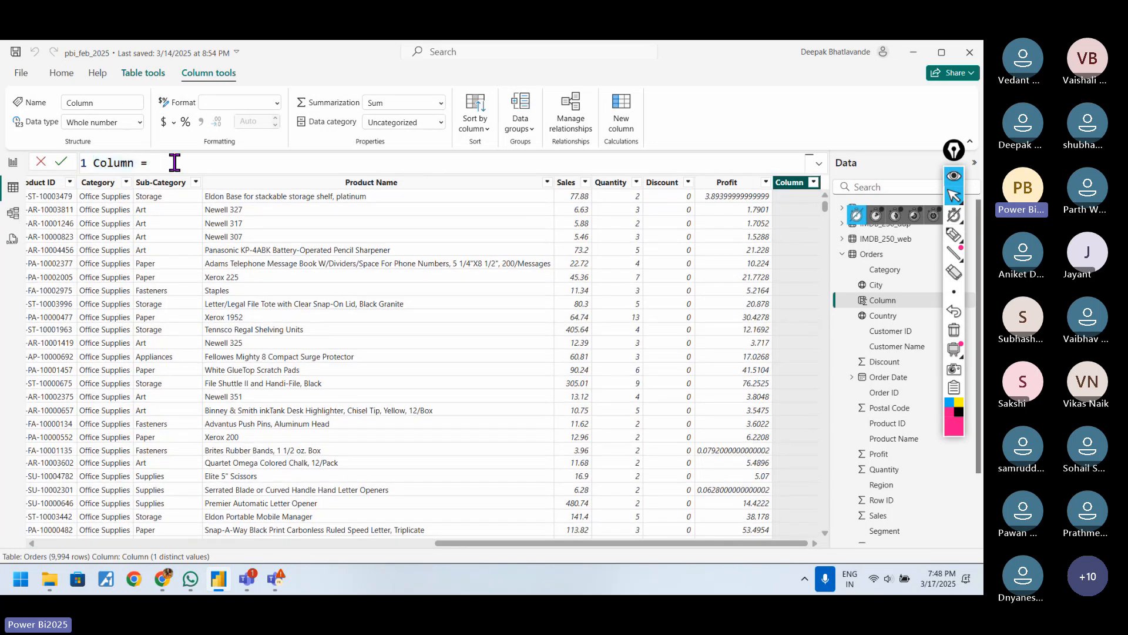
pyautogui.press('Left')
pyautogui.press('Left')
pyautogui.press('Left')
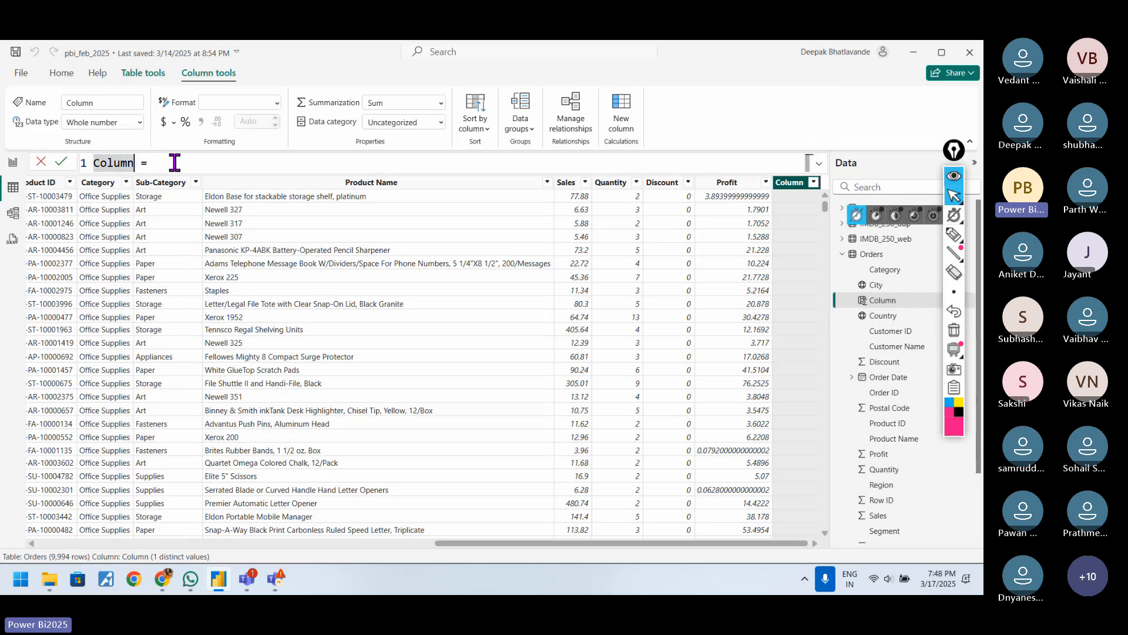
pyautogui.press('BackSpace')
pyautogui.press('BackSpace')
pyautogui.press('BackSpace')
pyautogui.press('BackSpace')
pyautogui.press('BackSpace')
pyautogui.press('BackSpace')
pyautogui.write('tot')
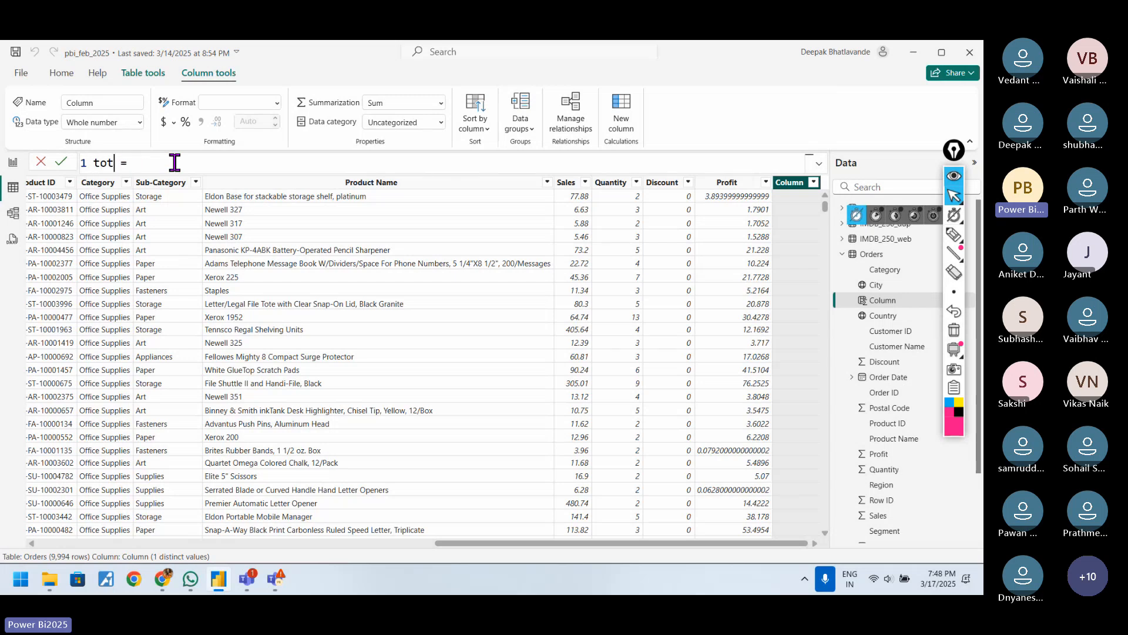
pyautogui.write('al_sales')
# Start the total_sales formula with the SUM function, check its description, and enter the Orders table as its argument.
pyautogui.click(200, 163)
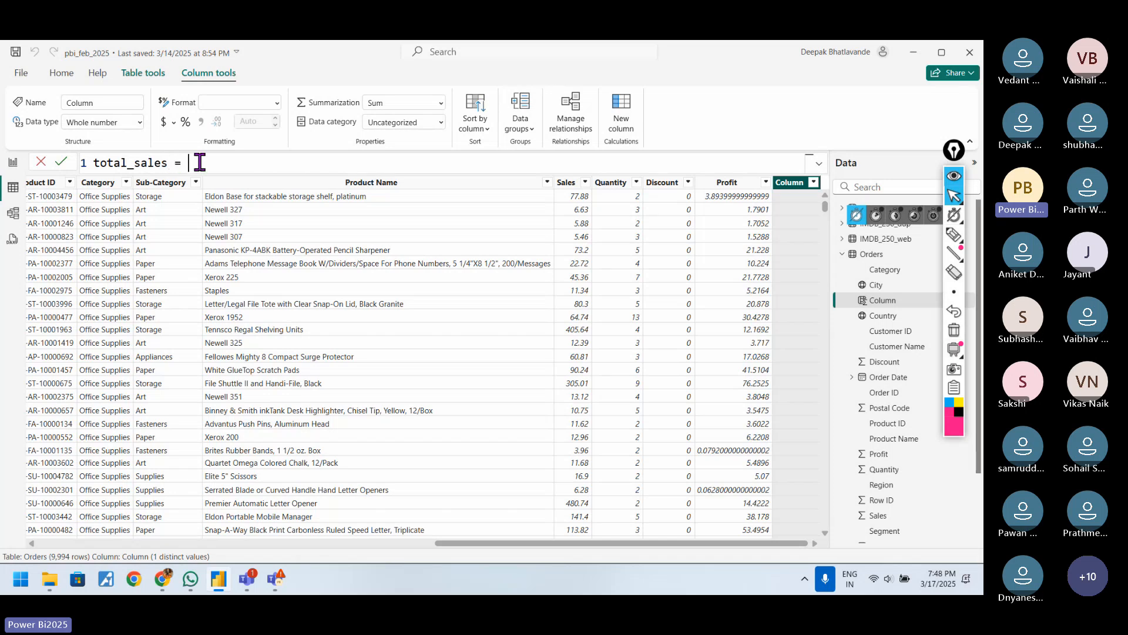
pyautogui.write('sum')
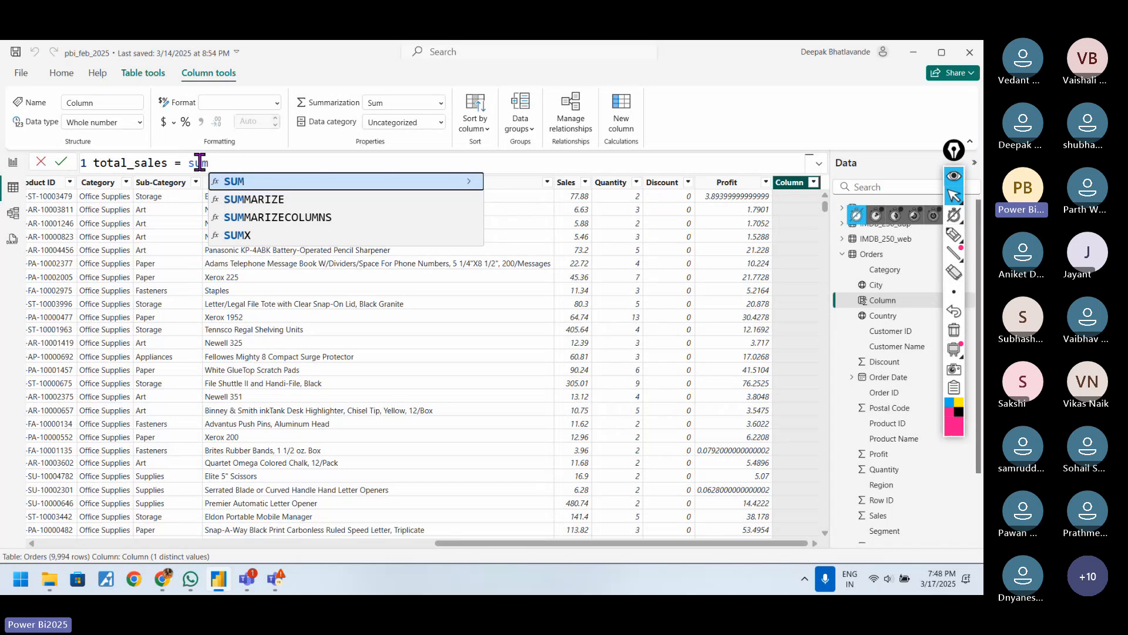
pyautogui.click(469, 182)
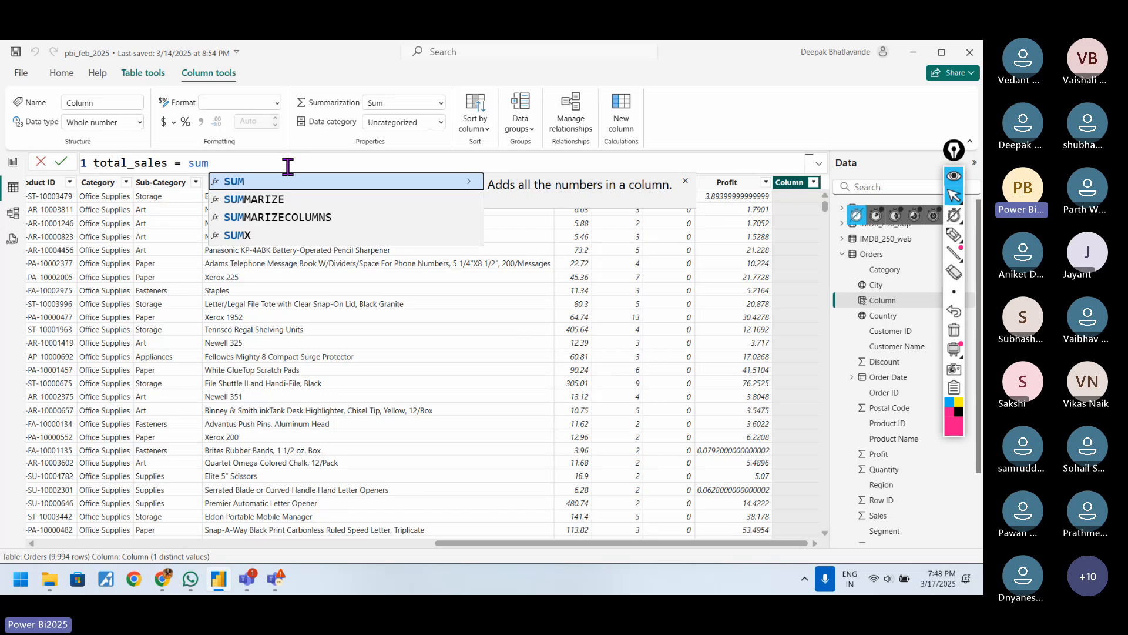
pyautogui.click(259, 185)
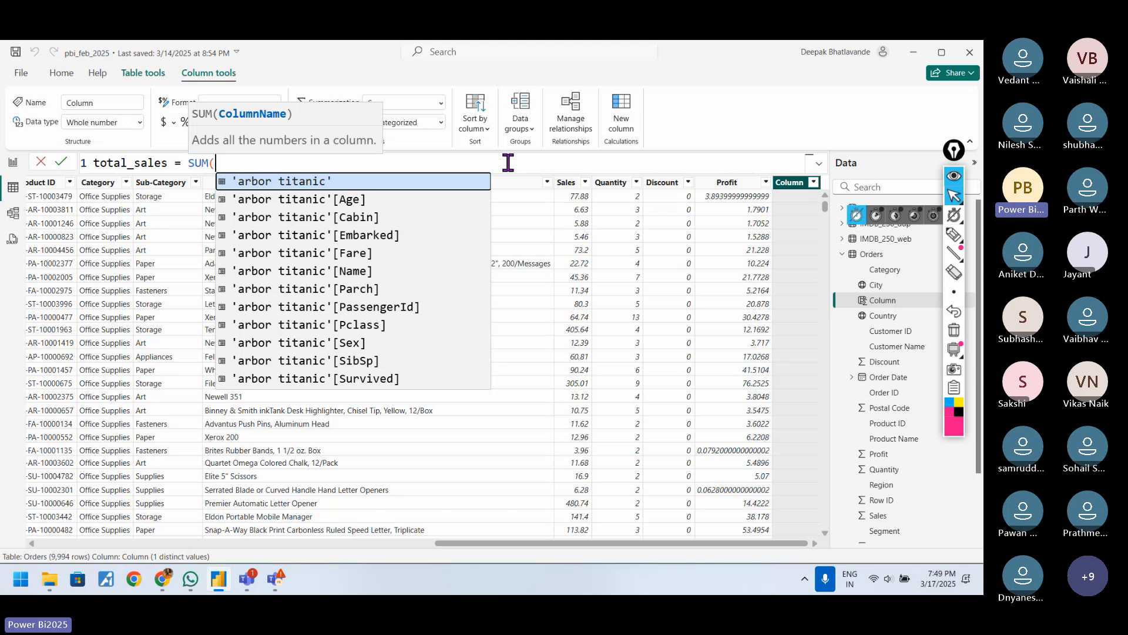
pyautogui.write('orders')
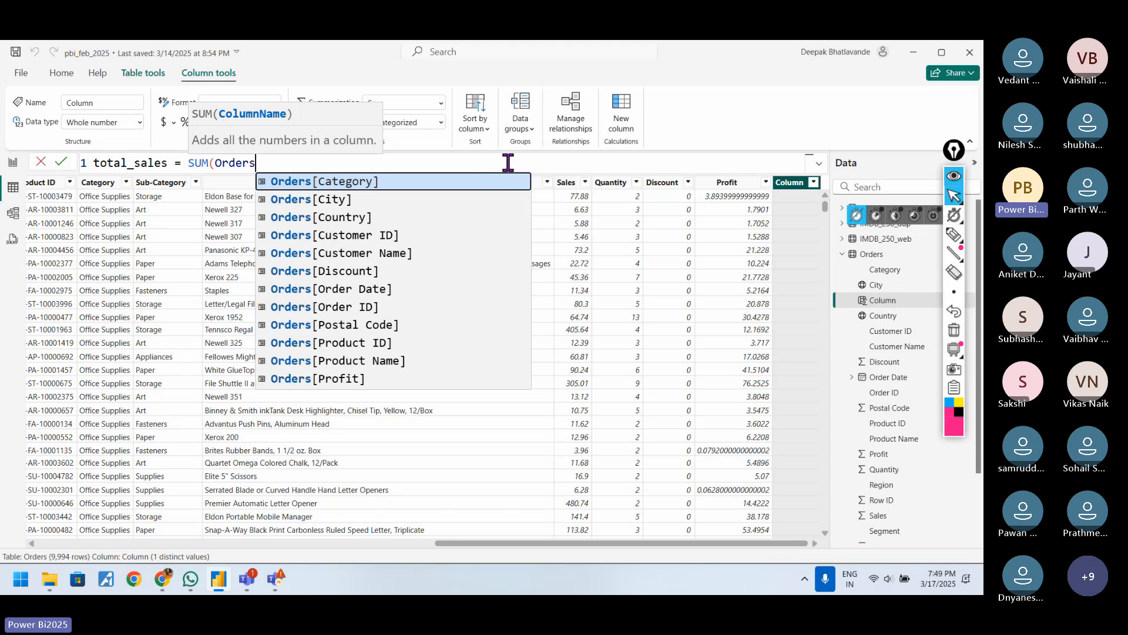
pyautogui.write('.')
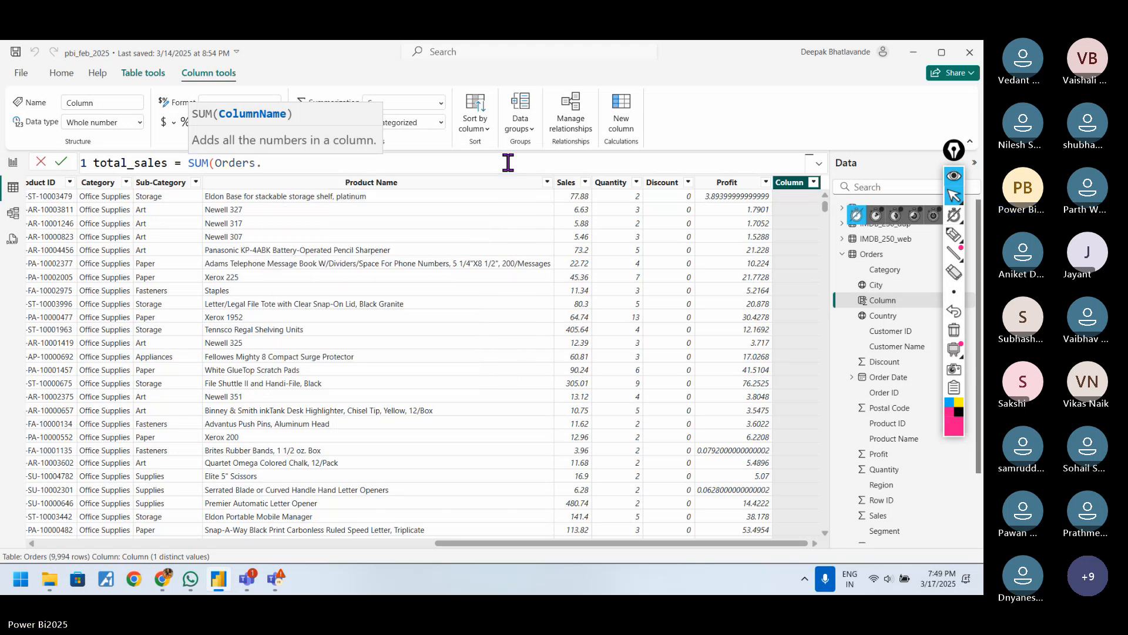
pyautogui.write('sales0')
pyautogui.press('BackSpace')
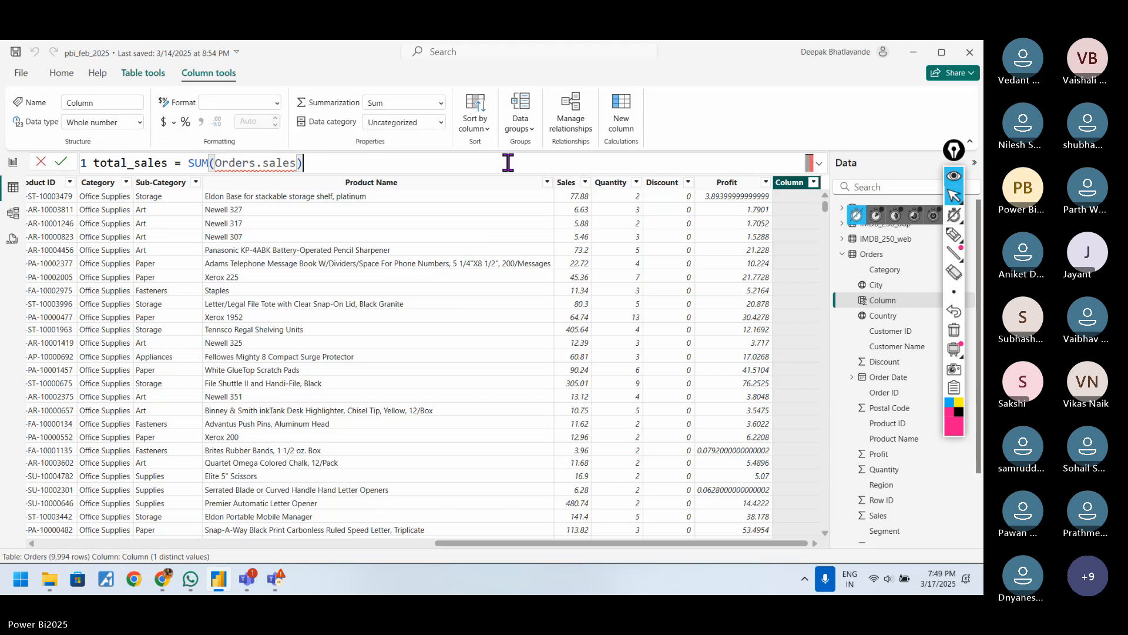
pyautogui.press('BackSpace')
pyautogui.press('BackSpace')
pyautogui.press('BackSpace')
pyautogui.press('BackSpace')
pyautogui.press('BackSpace')
pyautogui.press('BackSpace')
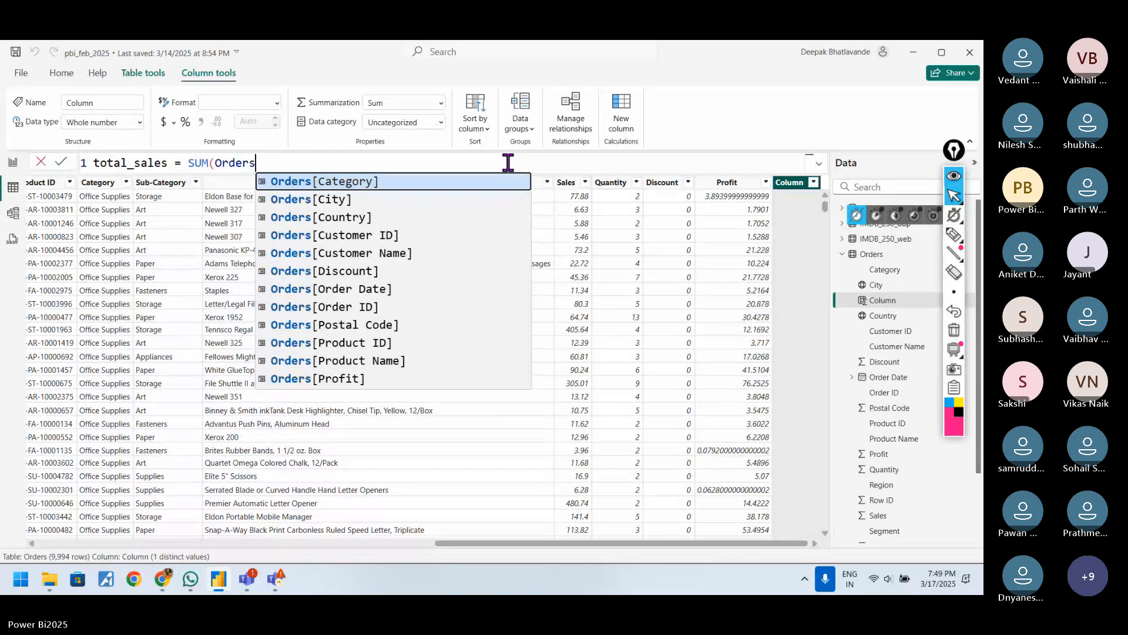
# Reference the sales column in square brackets to complete the formula as SUM(Orders[sales]).
pyautogui.write('[')
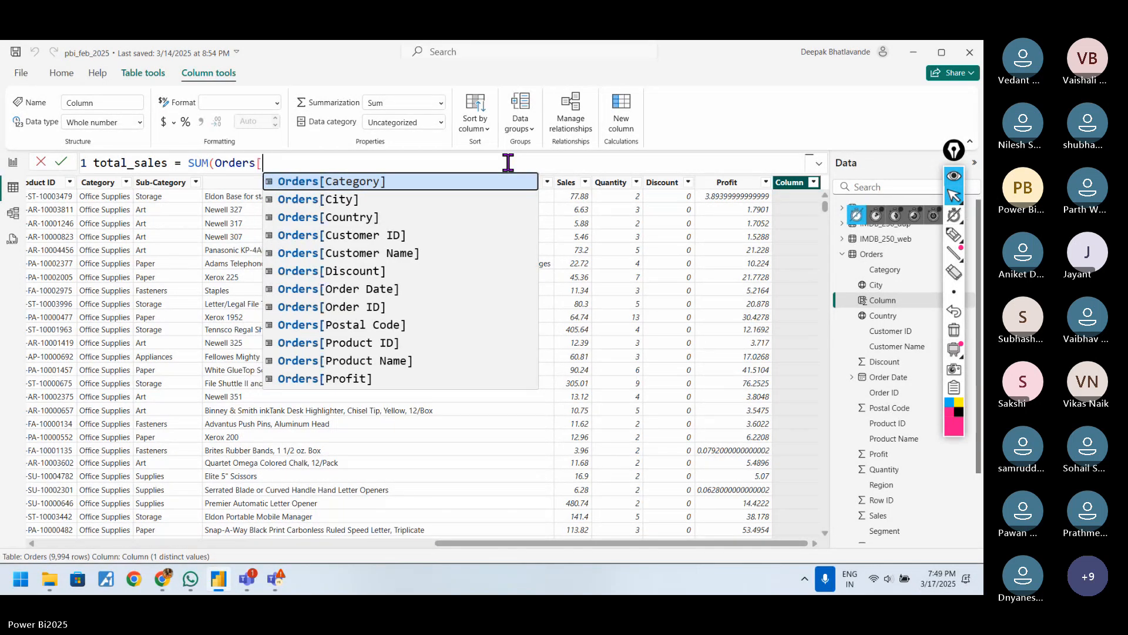
pyautogui.write('sales')
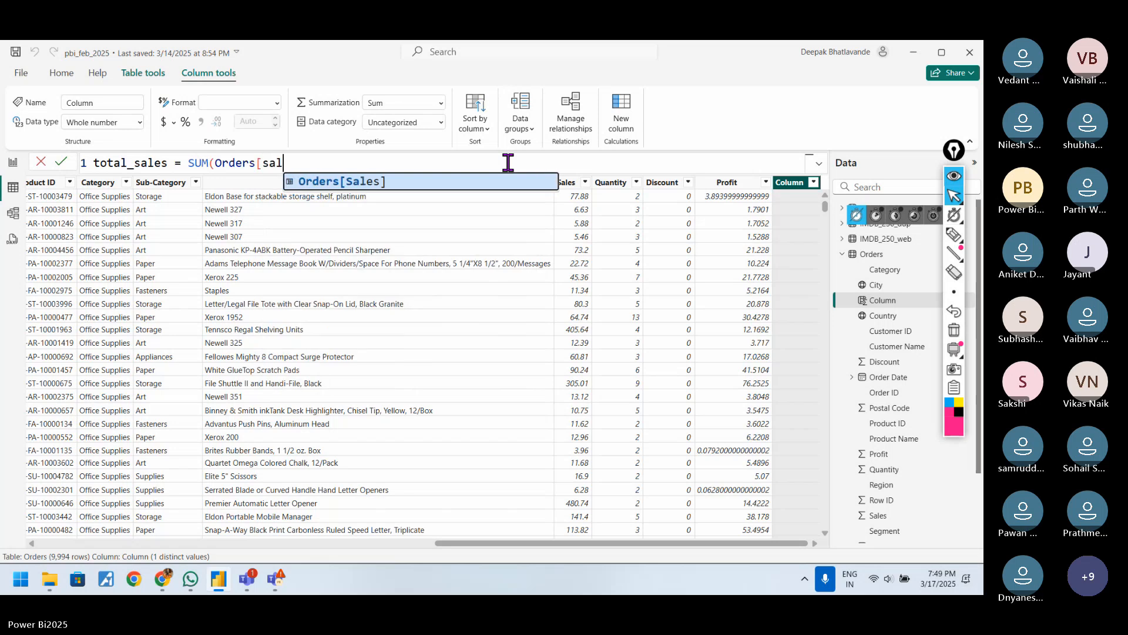
pyautogui.write(']')
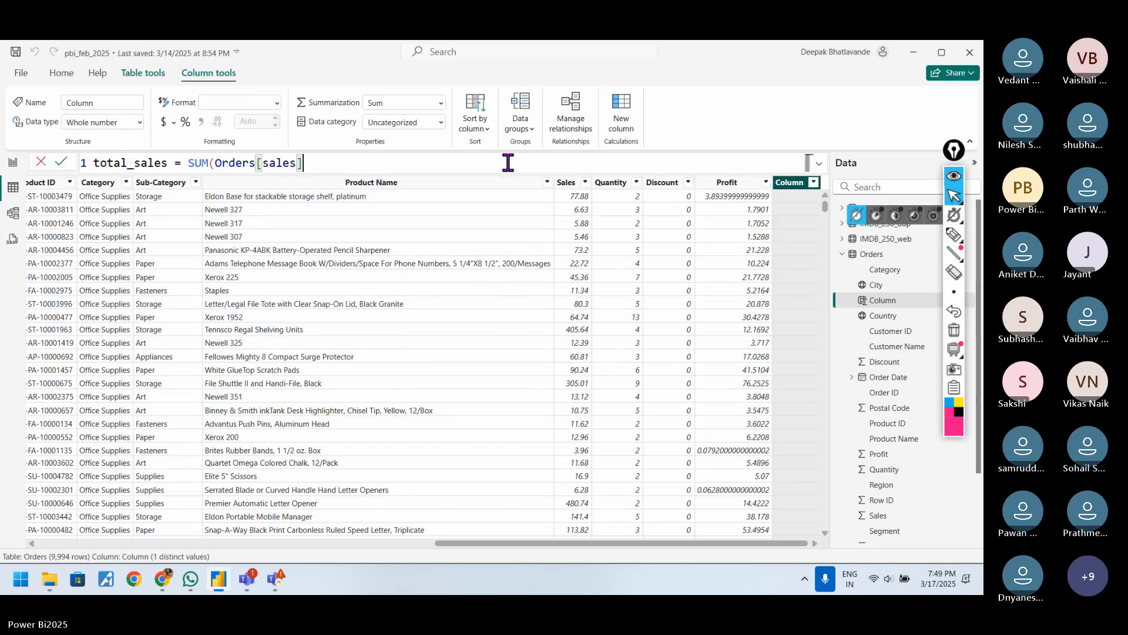
pyautogui.write(')')
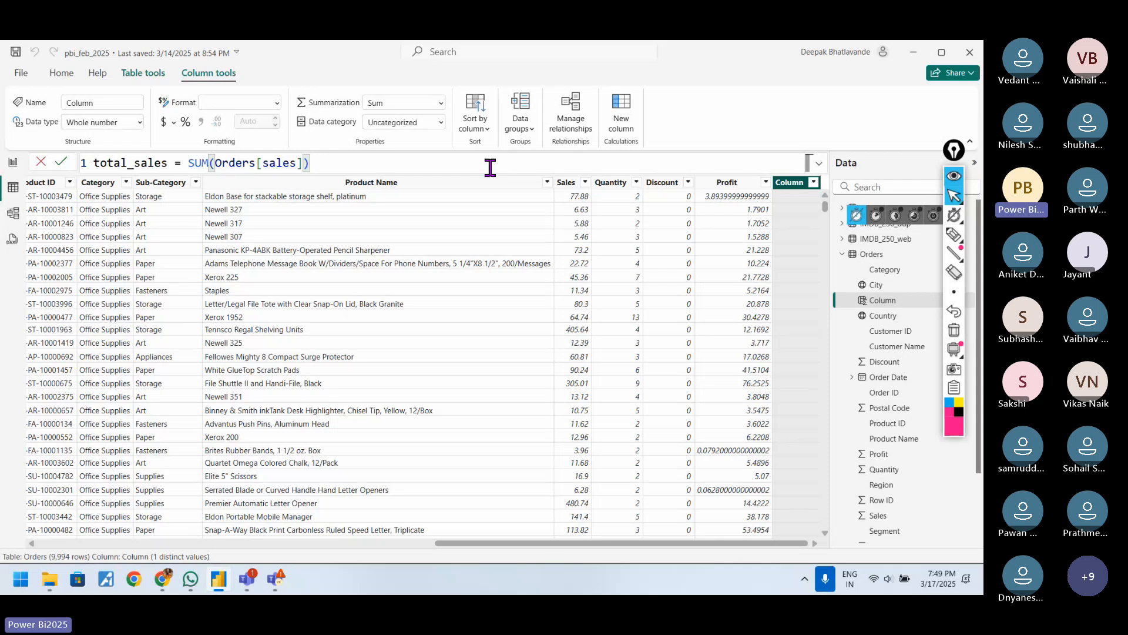
# Circle SUM in the formula, label Orders "table" and sales "column" by hand, and erase the marks.
pyautogui.click(954, 234)
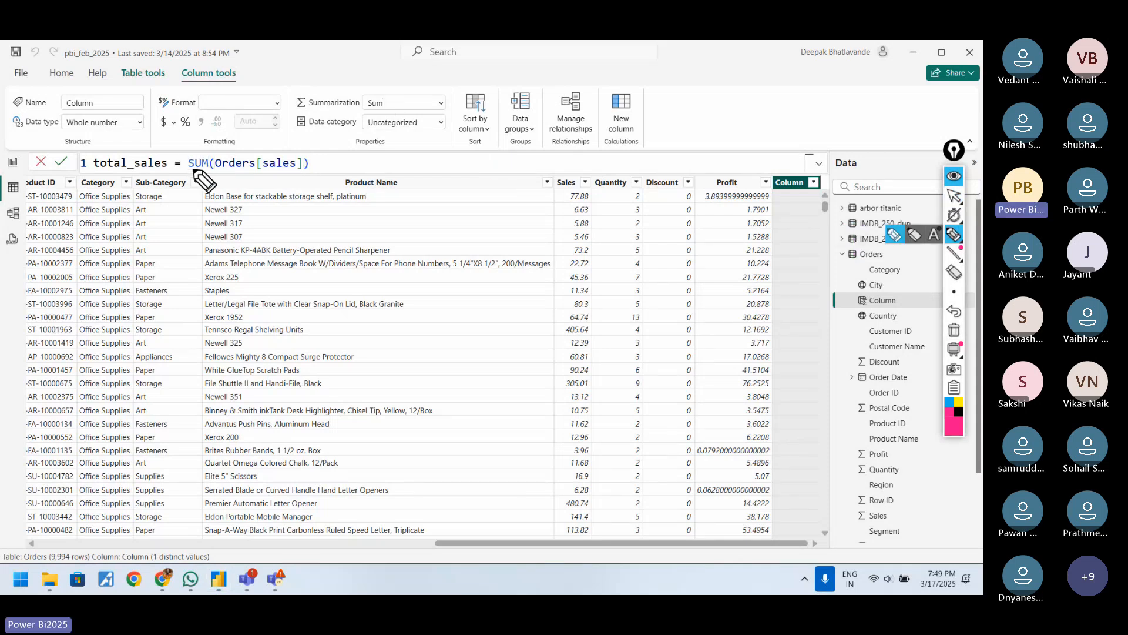
pyautogui.moveTo(189, 170)
pyautogui.mouseDown()
pyautogui.moveTo(207, 173)
pyautogui.moveTo(186, 170)
pyautogui.moveTo(203, 151)
pyautogui.moveTo(243, 172)
pyautogui.moveTo(232, 208)
pyautogui.moveTo(238, 183)
pyautogui.mouseUp()
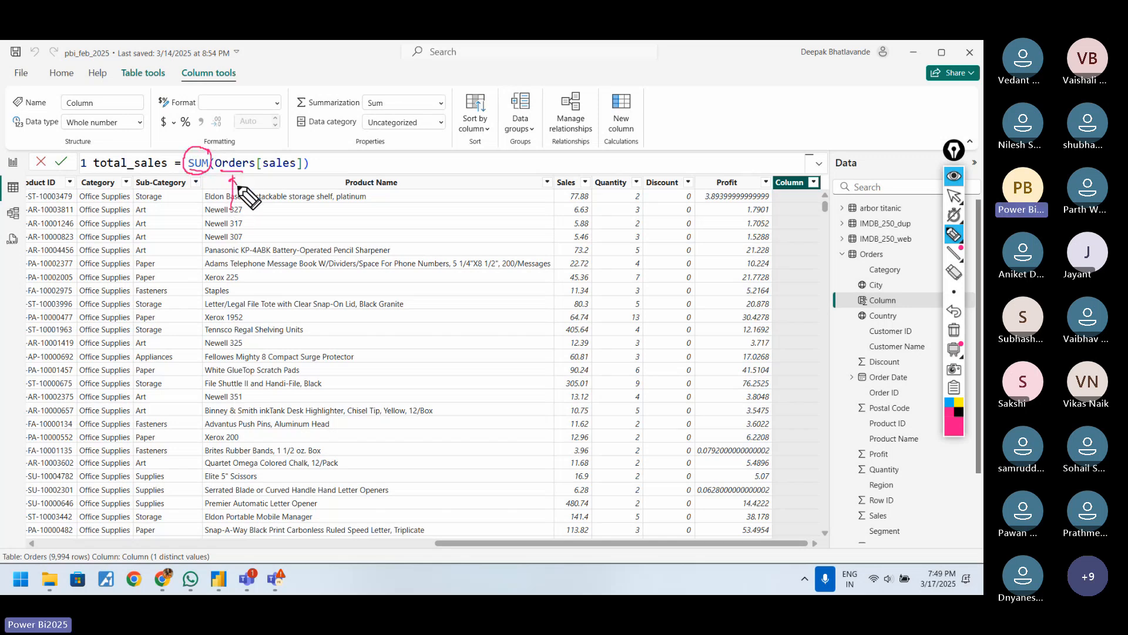
pyautogui.moveTo(227, 231); pyautogui.dragTo(263, 232)
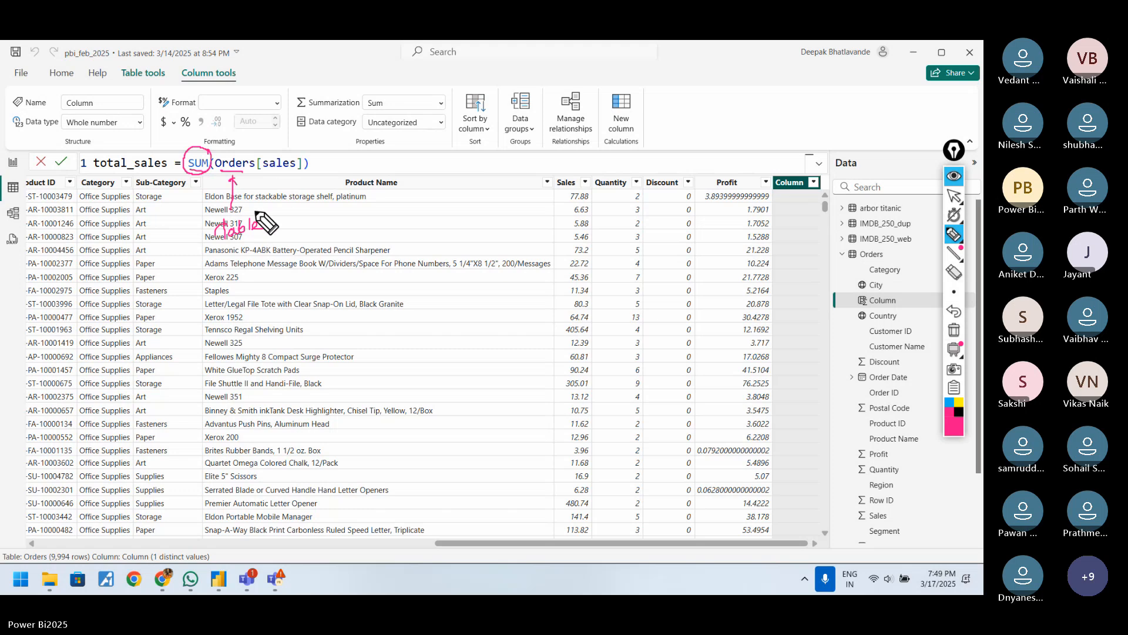
pyautogui.moveTo(263, 172)
pyautogui.mouseDown()
pyautogui.moveTo(296, 173)
pyautogui.moveTo(273, 188)
pyautogui.moveTo(306, 183)
pyautogui.mouseUp()
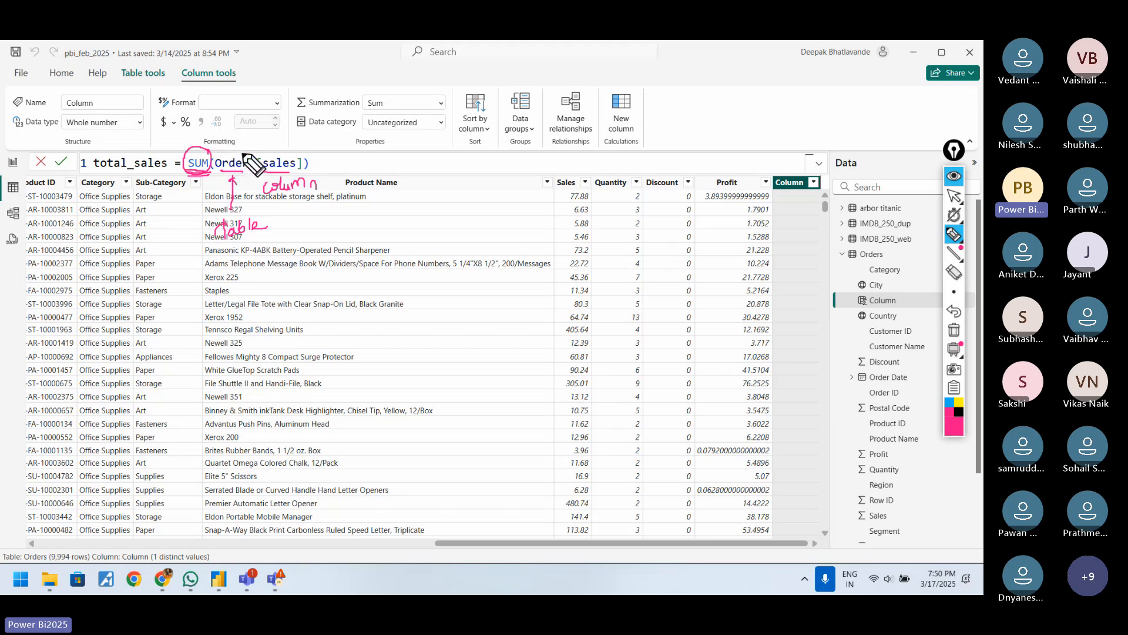
pyautogui.click(954, 330)
# Leave the annotation pen and commit the total_sales formula to the Orders table.
pyautogui.click(955, 197)
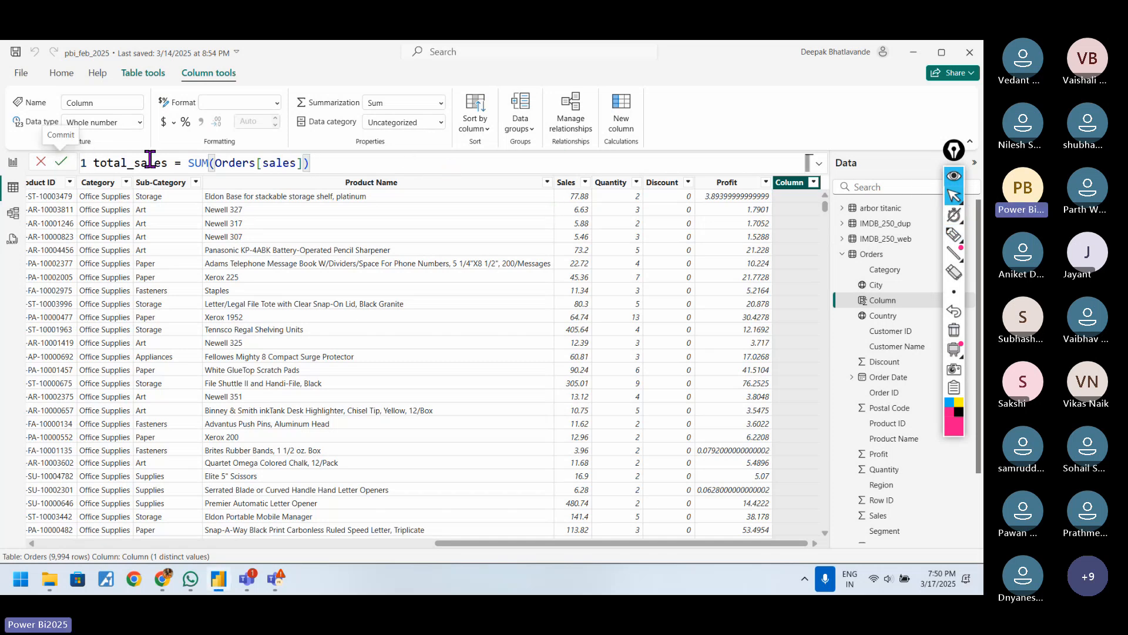
pyautogui.press('Return')
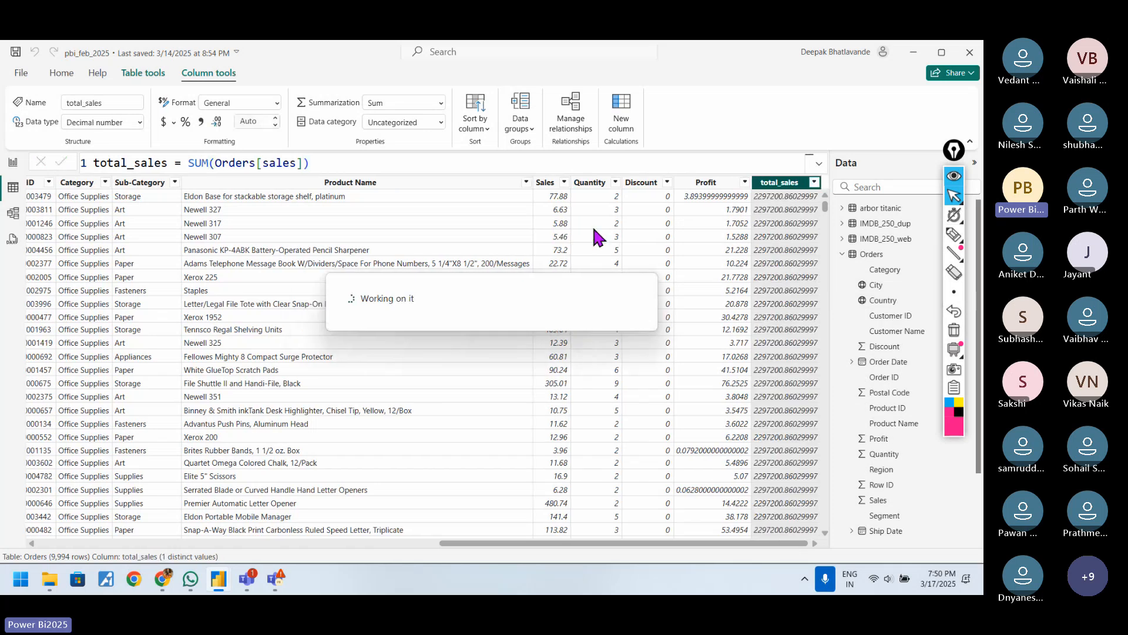
# Mark the first total_sales value with the pen and erase the mark.
pyautogui.click(952, 235)
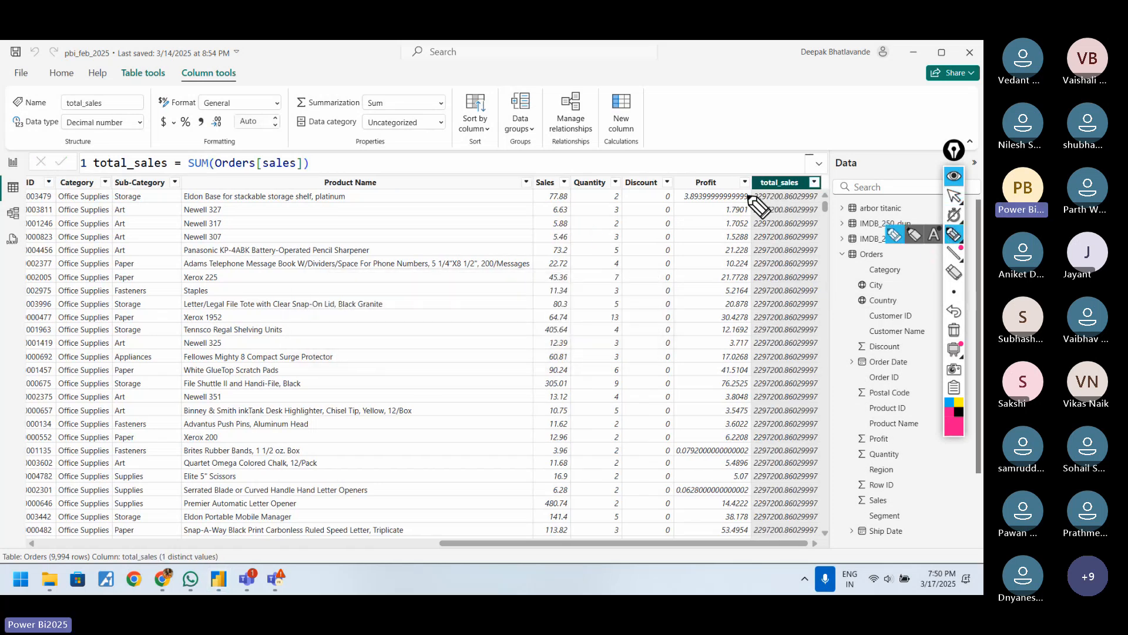
pyautogui.moveTo(751, 205); pyautogui.dragTo(779, 203)
pyautogui.click(954, 329)
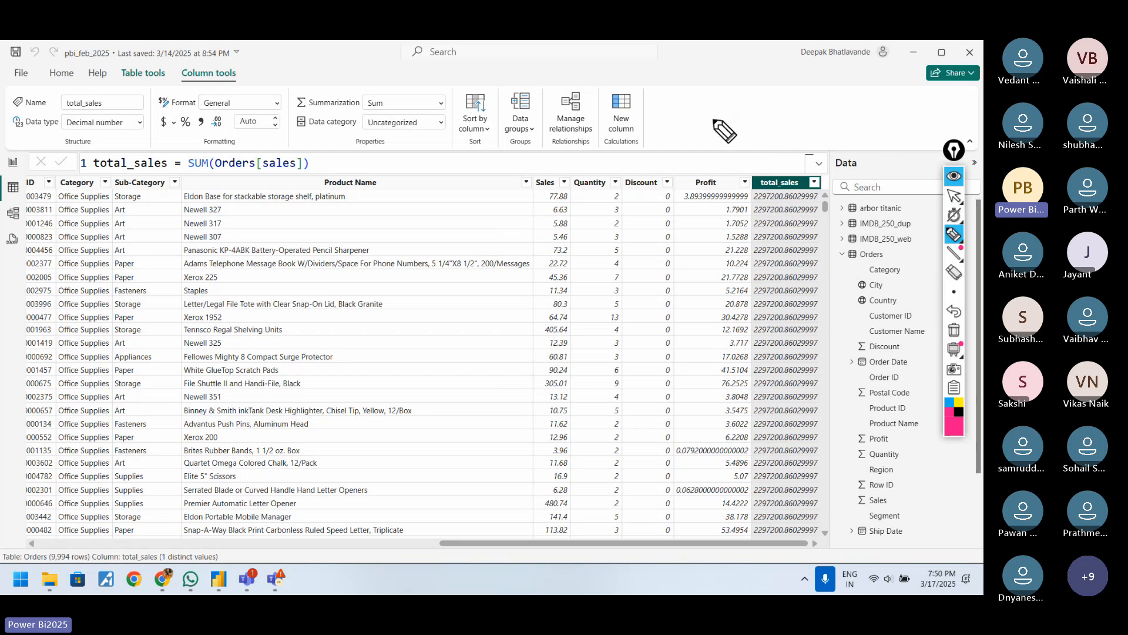
# Write "22,97,200" by hand above the table, with "Sum" beside it and a curved arrow leading to the number.
pyautogui.moveTo(709, 121); pyautogui.dragTo(758, 130)
pyautogui.moveTo(761, 119); pyautogui.dragTo(764, 122)
pyautogui.moveTo(750, 129); pyautogui.dragTo(731, 133)
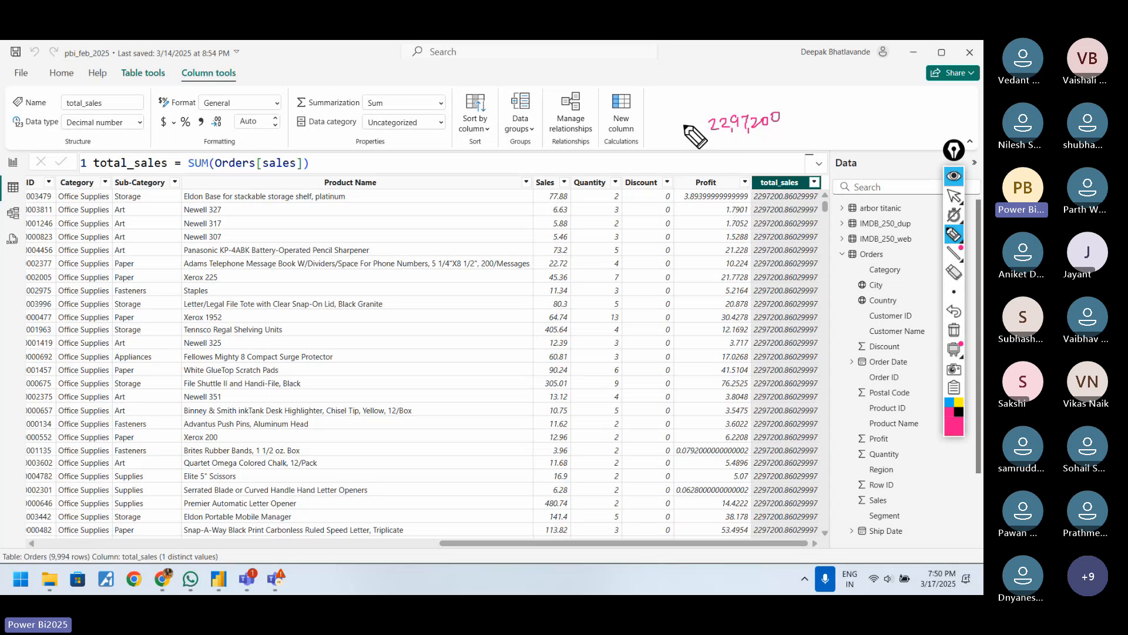
pyautogui.moveTo(675, 103)
pyautogui.mouseDown()
pyautogui.moveTo(667, 119)
pyautogui.moveTo(718, 99)
pyautogui.mouseUp()
pyautogui.moveTo(710, 98); pyautogui.dragTo(721, 94)
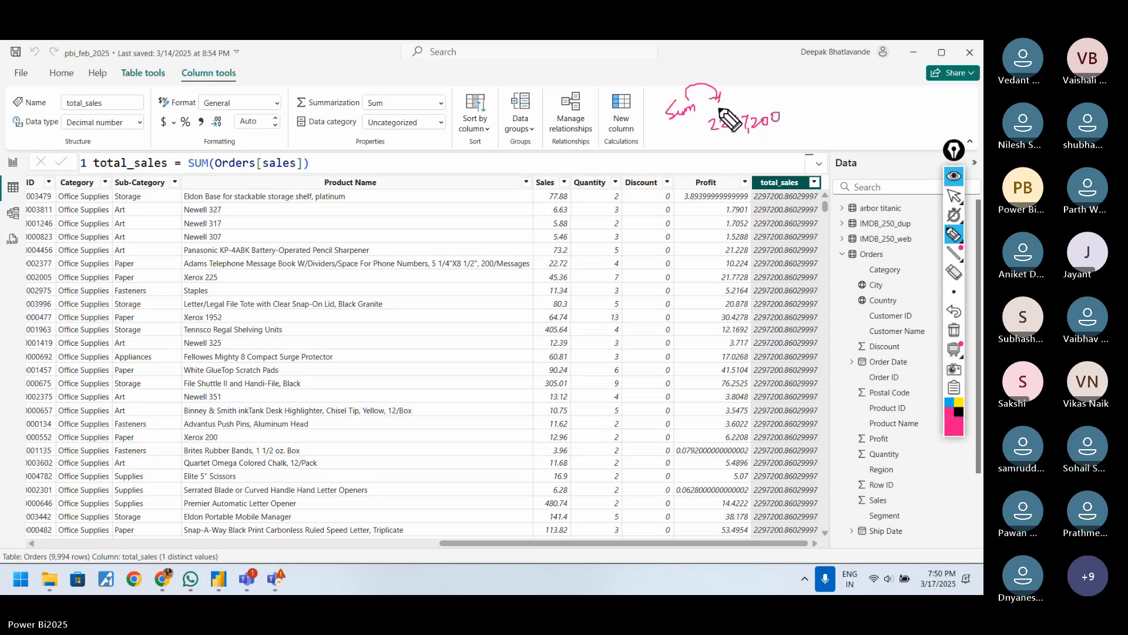
# Underline the start of the total_sales value in each of the first rows and erase all annotations.
pyautogui.moveTo(750, 201)
pyautogui.mouseDown()
pyautogui.moveTo(768, 201)
pyautogui.moveTo(765, 242)
pyautogui.mouseUp()
pyautogui.moveTo(750, 255); pyautogui.dragTo(765, 255)
pyautogui.moveTo(750, 269); pyautogui.dragTo(765, 268)
pyautogui.moveTo(750, 283)
pyautogui.mouseDown()
pyautogui.moveTo(766, 283)
pyautogui.moveTo(765, 320)
pyautogui.mouseUp()
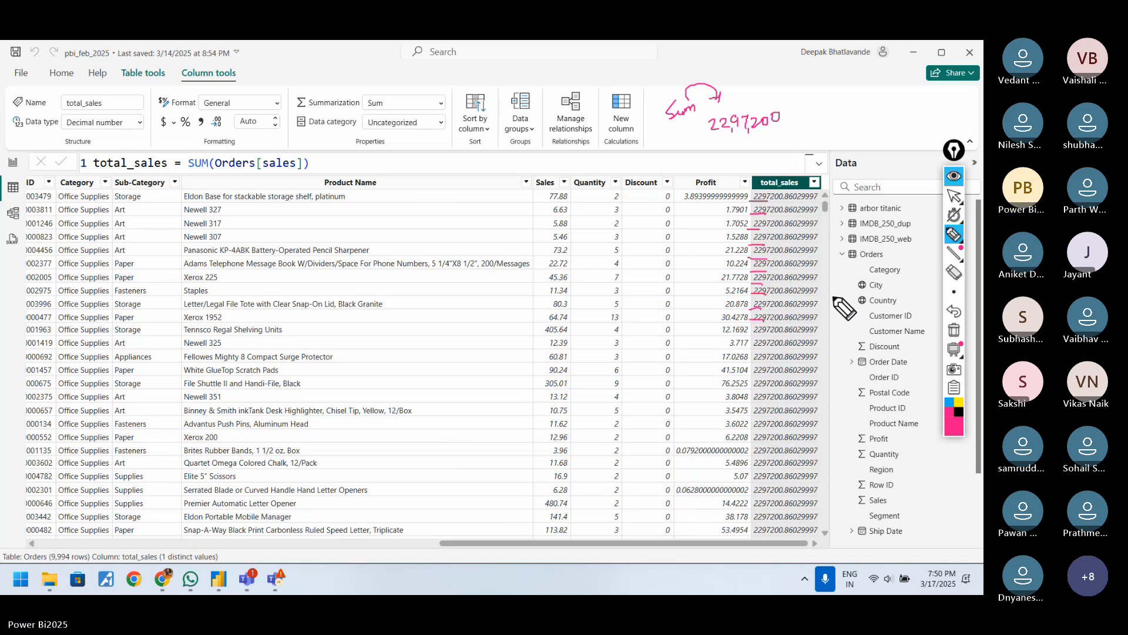
pyautogui.click(954, 330)
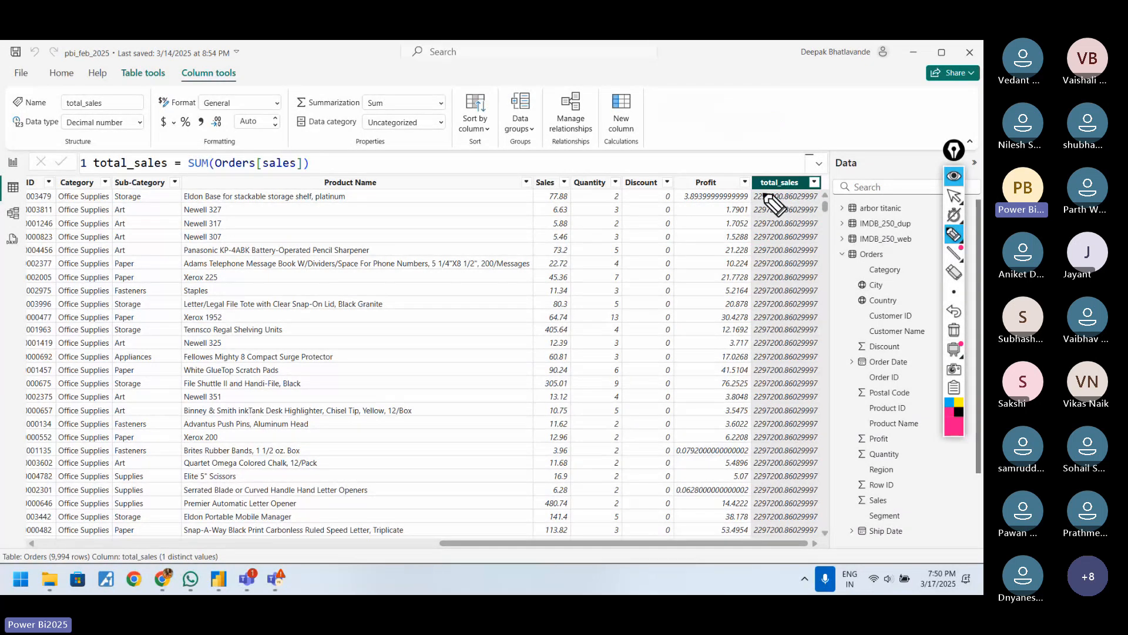
# Draw a curved arrow from the total_sales header to the Sales header, mark total_sales values, and erase the annotations.
pyautogui.moveTo(772, 174)
pyautogui.mouseDown()
pyautogui.moveTo(745, 140)
pyautogui.moveTo(617, 140)
pyautogui.moveTo(578, 165)
pyautogui.mouseUp()
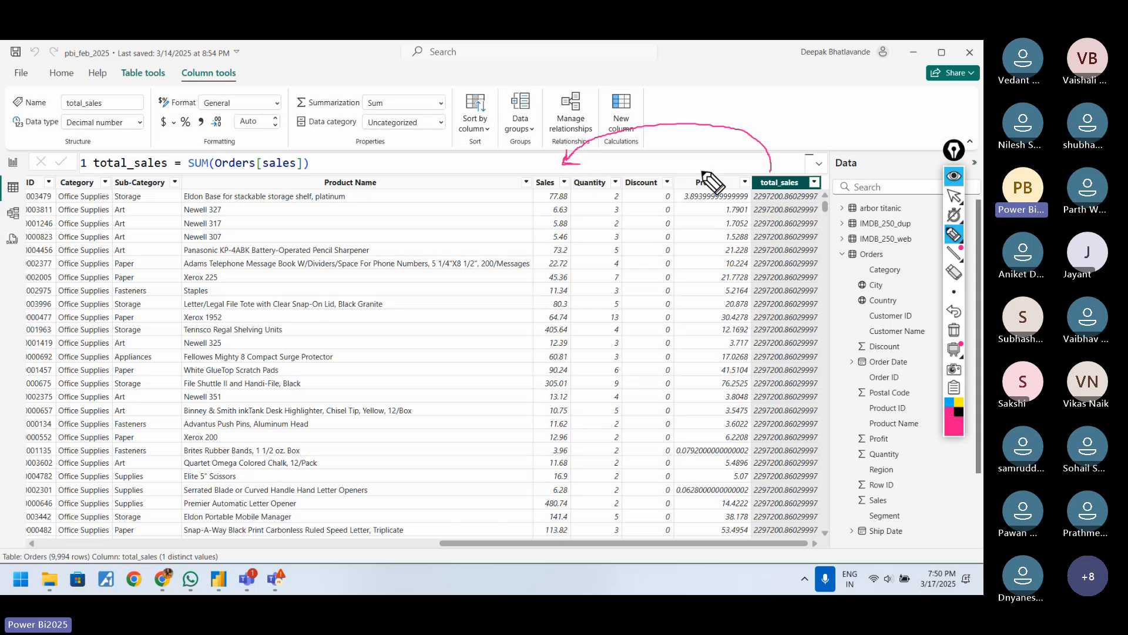
pyautogui.moveTo(740, 216)
pyautogui.mouseDown()
pyautogui.moveTo(770, 215)
pyautogui.moveTo(770, 240)
pyautogui.mouseUp()
pyautogui.click(954, 330)
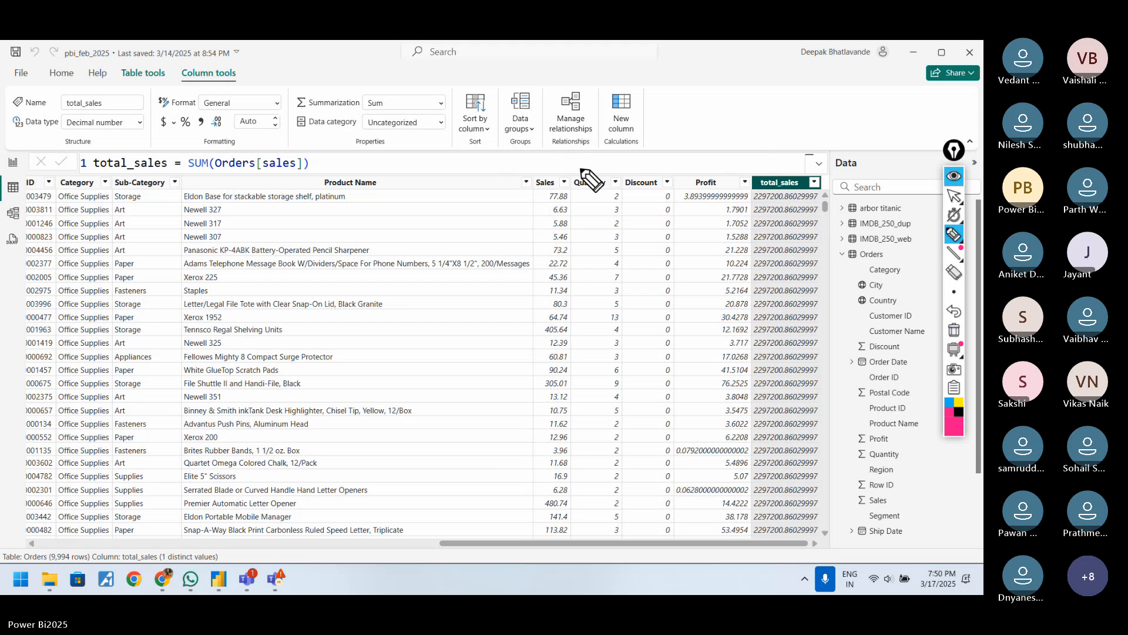
# Circle Quantity values in the upper rows, draw curves from them toward Profit, and add a downward arrow beside Quantity.
pyautogui.moveTo(615, 187)
pyautogui.mouseDown()
pyautogui.moveTo(628, 201)
pyautogui.moveTo(623, 176)
pyautogui.moveTo(740, 181)
pyautogui.mouseUp()
pyautogui.moveTo(618, 202)
pyautogui.mouseDown()
pyautogui.moveTo(610, 215)
pyautogui.moveTo(727, 212)
pyautogui.mouseUp()
pyautogui.moveTo(627, 218); pyautogui.dragTo(696, 221)
pyautogui.moveTo(617, 248)
pyautogui.mouseDown()
pyautogui.moveTo(625, 259)
pyautogui.moveTo(665, 252)
pyautogui.moveTo(645, 290)
pyautogui.moveTo(625, 272)
pyautogui.moveTo(662, 255)
pyautogui.moveTo(729, 268)
pyautogui.mouseUp()
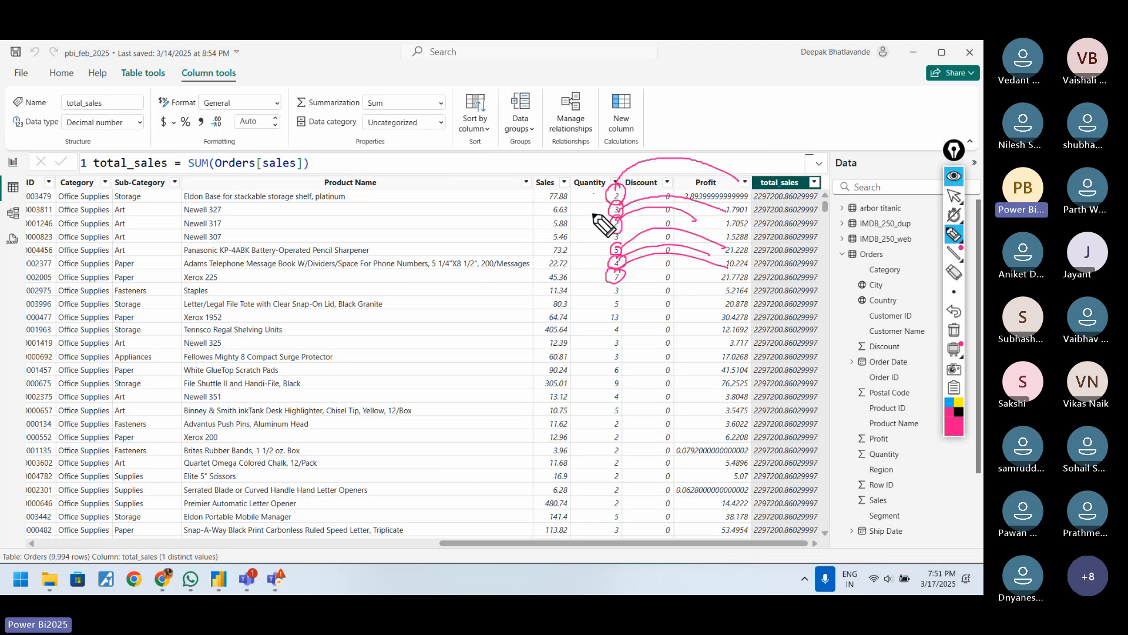
pyautogui.moveTo(593, 195); pyautogui.dragTo(592, 222)
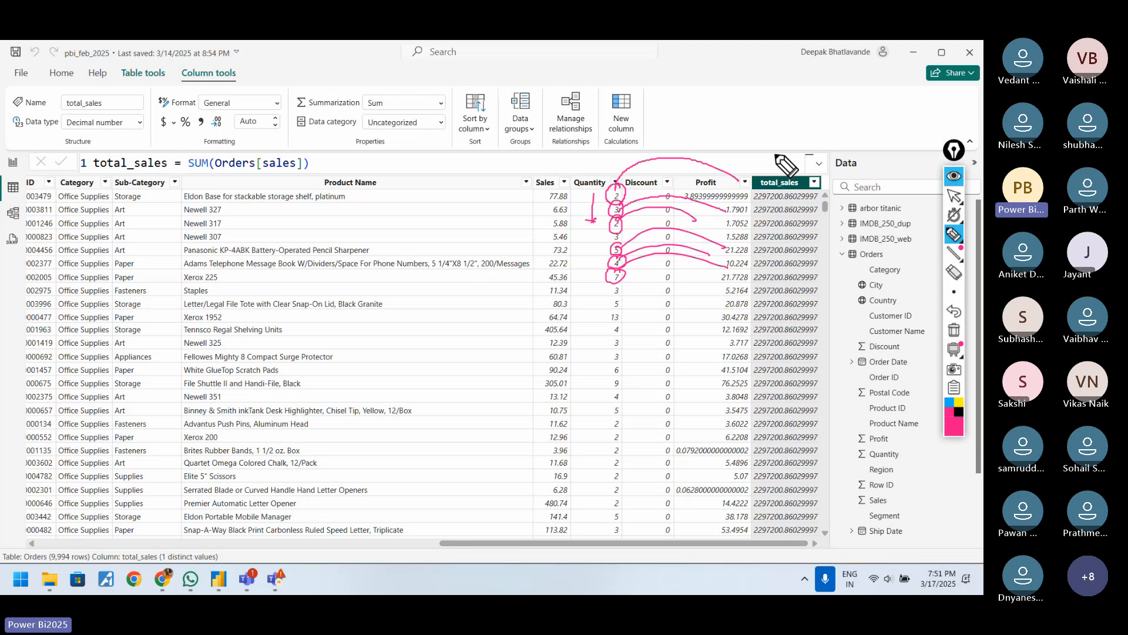
# Write "calculated column" by hand above the total_sales column, restarting the first word once, and add a check mark beside it.
pyautogui.moveTo(760, 140); pyautogui.dragTo(785, 144)
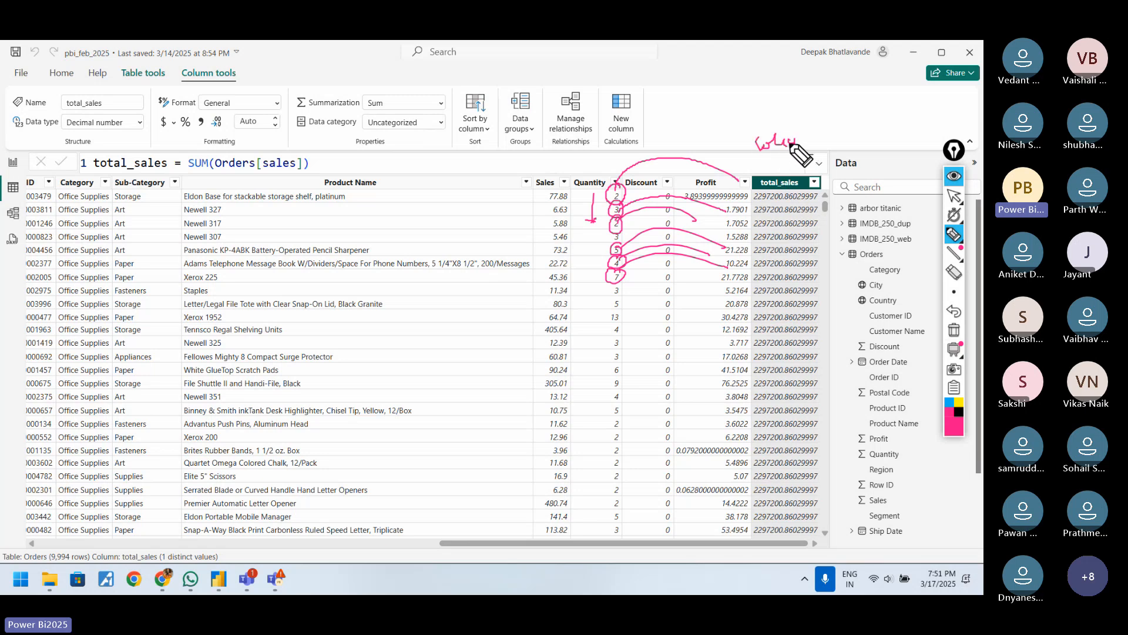
pyautogui.click(954, 313)
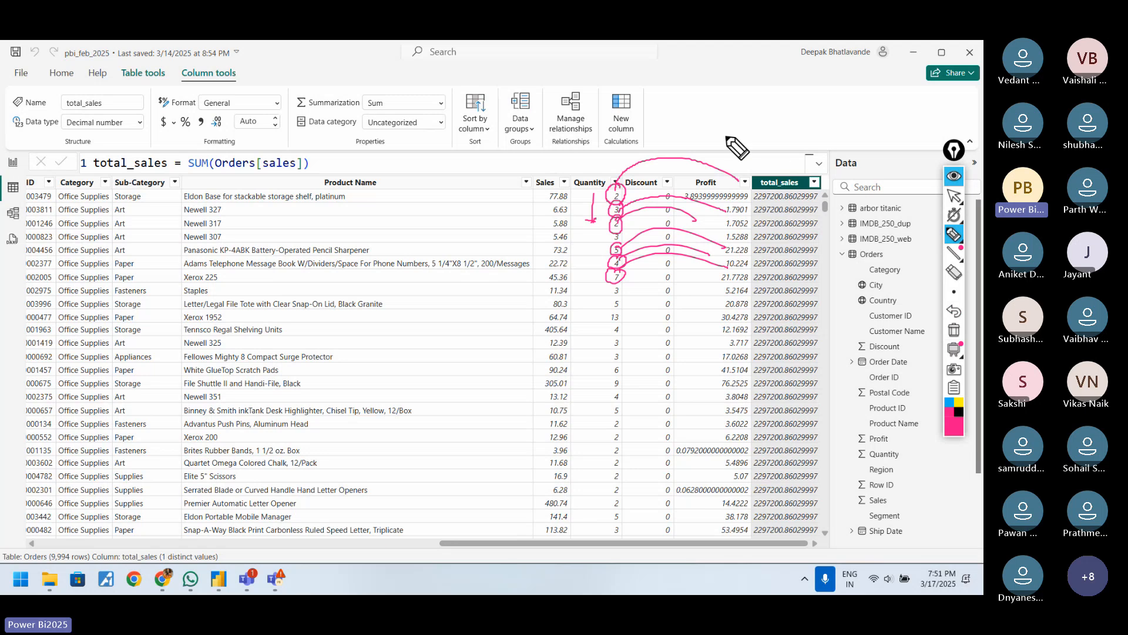
pyautogui.moveTo(735, 133)
pyautogui.mouseDown()
pyautogui.moveTo(776, 127)
pyautogui.moveTo(799, 101)
pyautogui.mouseUp()
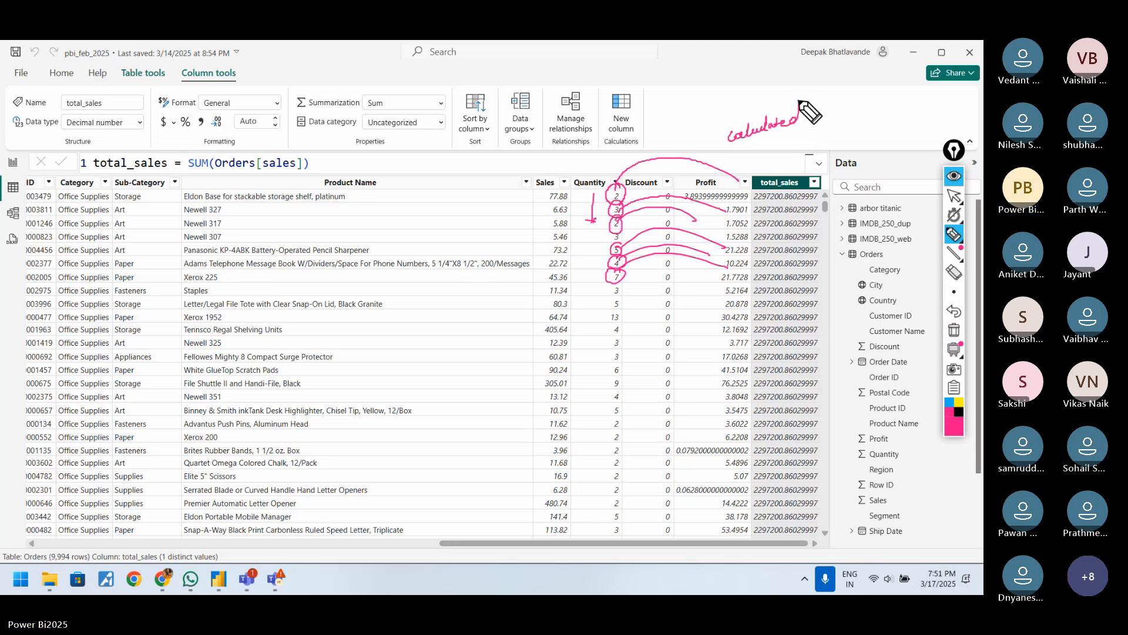
pyautogui.moveTo(758, 148); pyautogui.dragTo(805, 135)
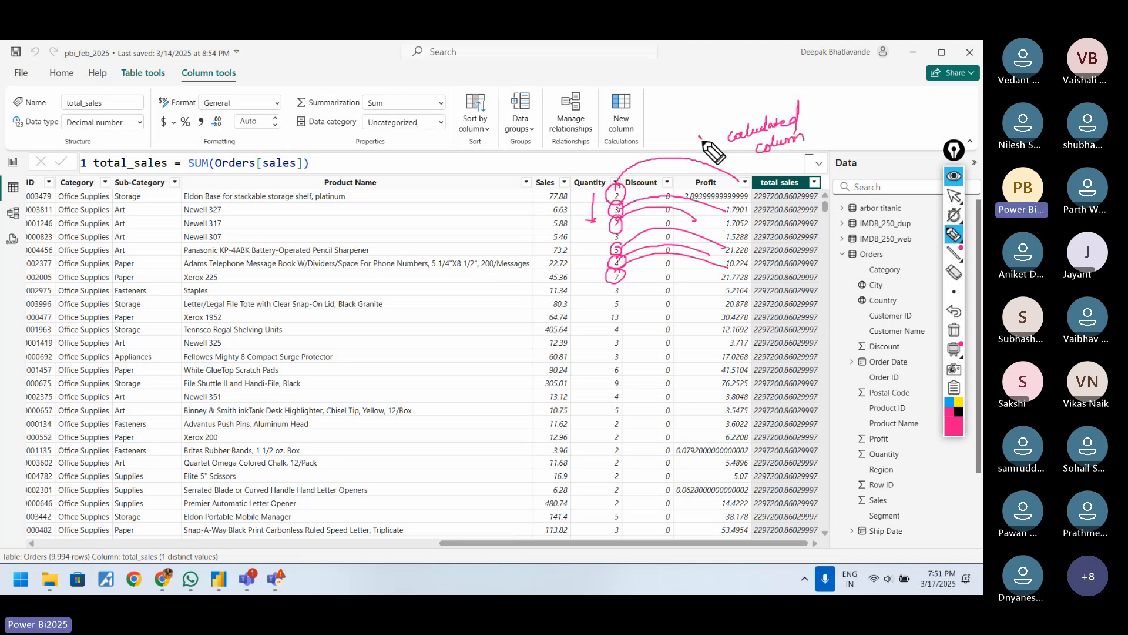
pyautogui.moveTo(703, 141); pyautogui.dragTo(725, 109)
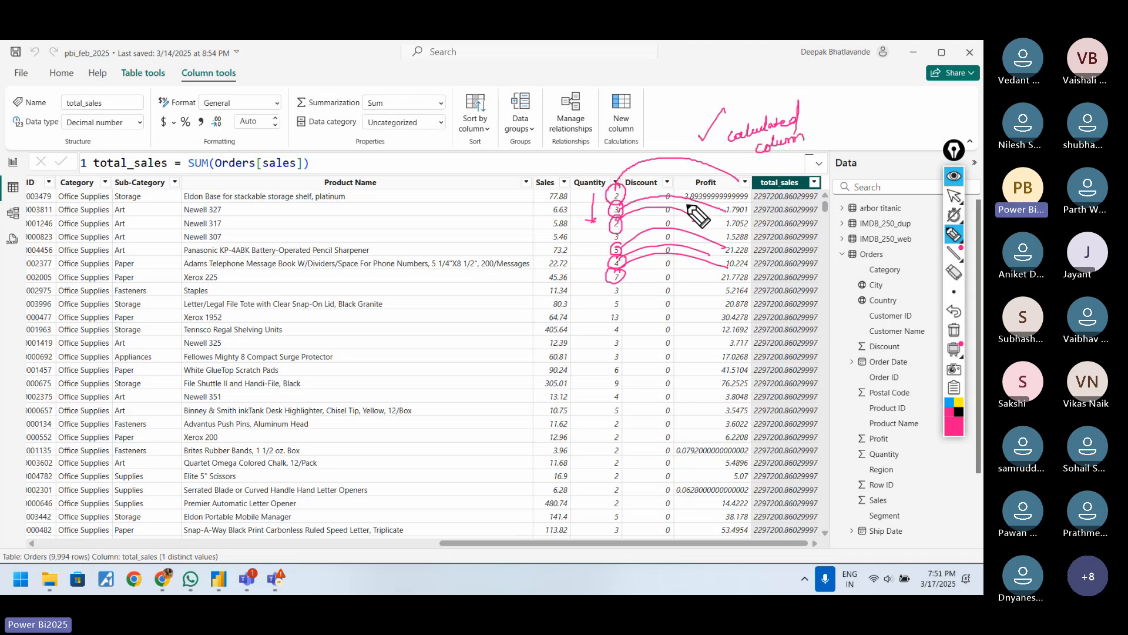
# Circle the Sales header and handwrite the list "Total, count, distinct, max, min, std, var" beside the column.
pyautogui.moveTo(551, 186)
pyautogui.mouseDown()
pyautogui.moveTo(547, 174)
pyautogui.moveTo(531, 187)
pyautogui.mouseUp()
pyautogui.moveTo(438, 203)
pyautogui.mouseDown()
pyautogui.moveTo(458, 215)
pyautogui.moveTo(485, 200)
pyautogui.mouseUp()
pyautogui.moveTo(453, 236); pyautogui.dragTo(493, 218)
pyautogui.moveTo(485, 225); pyautogui.dragTo(500, 220)
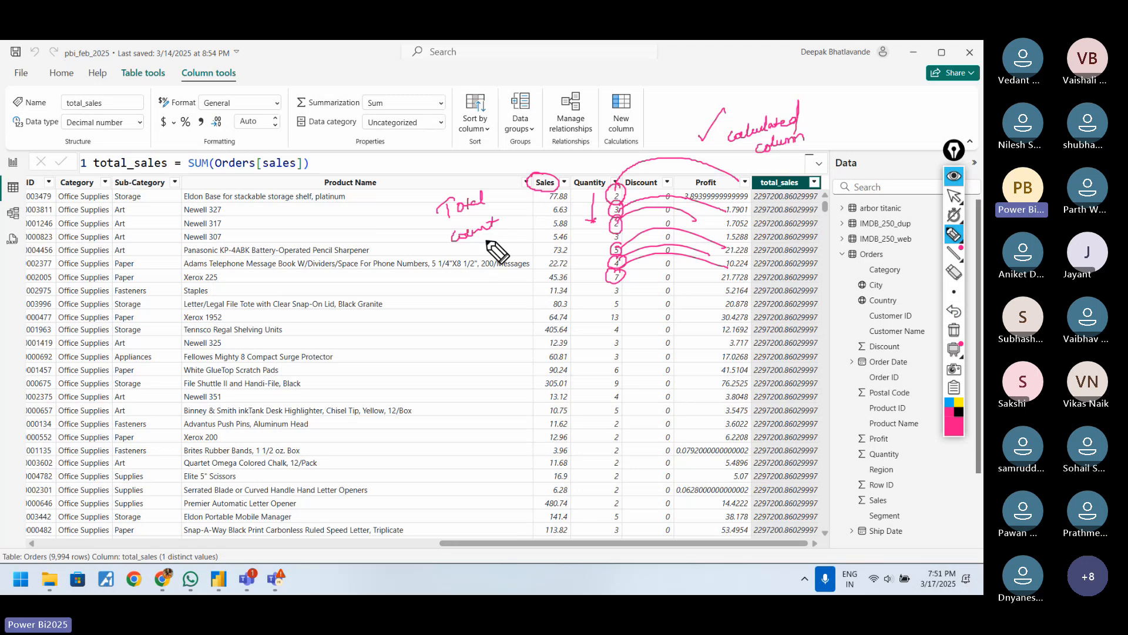
pyautogui.moveTo(463, 253); pyautogui.dragTo(515, 234)
pyautogui.moveTo(461, 288); pyautogui.dragTo(495, 271)
pyautogui.moveTo(468, 308)
pyautogui.mouseDown()
pyautogui.moveTo(491, 301)
pyautogui.moveTo(479, 327)
pyautogui.moveTo(496, 323)
pyautogui.moveTo(504, 301)
pyautogui.mouseUp()
pyautogui.moveTo(504, 301); pyautogui.dragTo(497, 341)
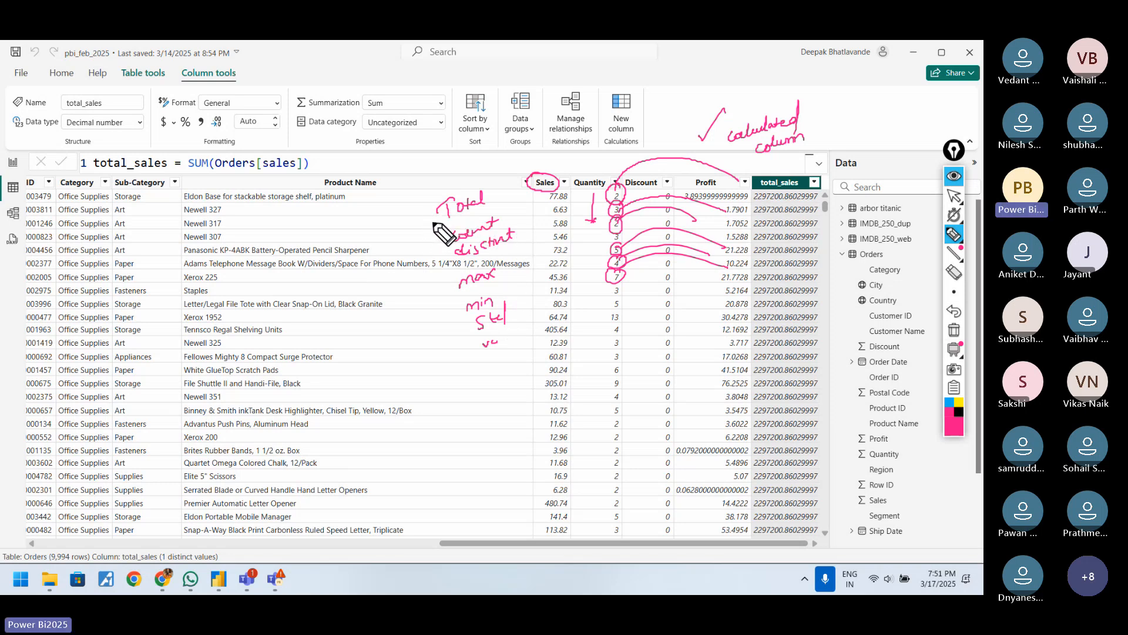
# Bracket the handwritten aggregate list, link it to a circled, underlined X, and draw a downward arrow above the Sales header.
pyautogui.moveTo(429, 217); pyautogui.dragTo(447, 338)
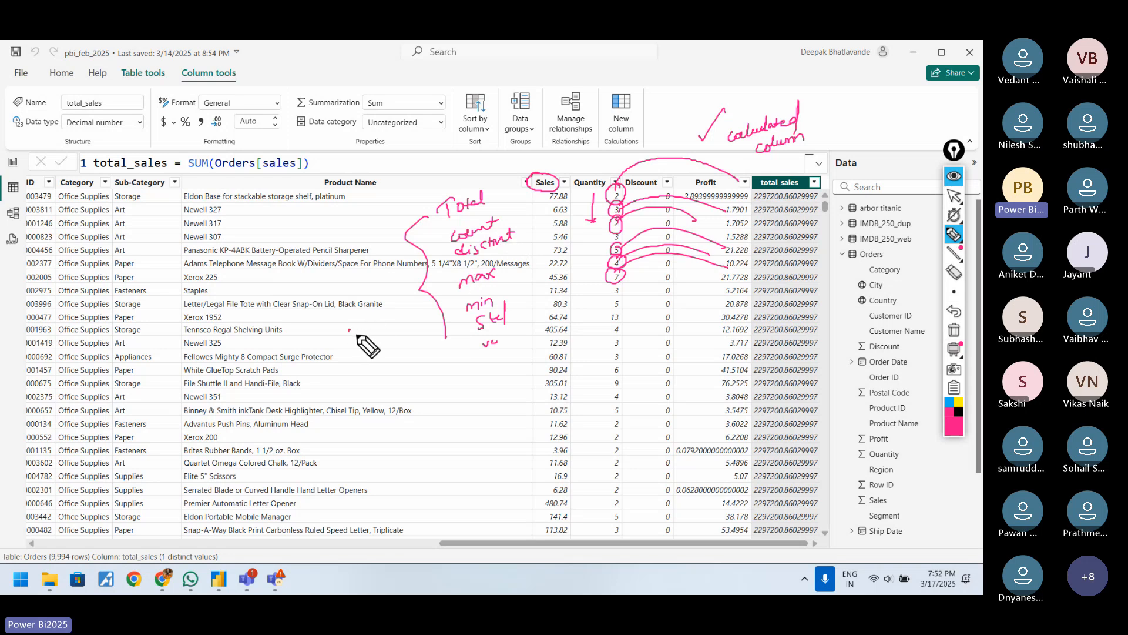
pyautogui.moveTo(350, 327); pyautogui.dragTo(361, 341)
pyautogui.moveTo(350, 341)
pyautogui.mouseDown()
pyautogui.moveTo(360, 324)
pyautogui.moveTo(496, 258)
pyautogui.moveTo(532, 263)
pyautogui.mouseUp()
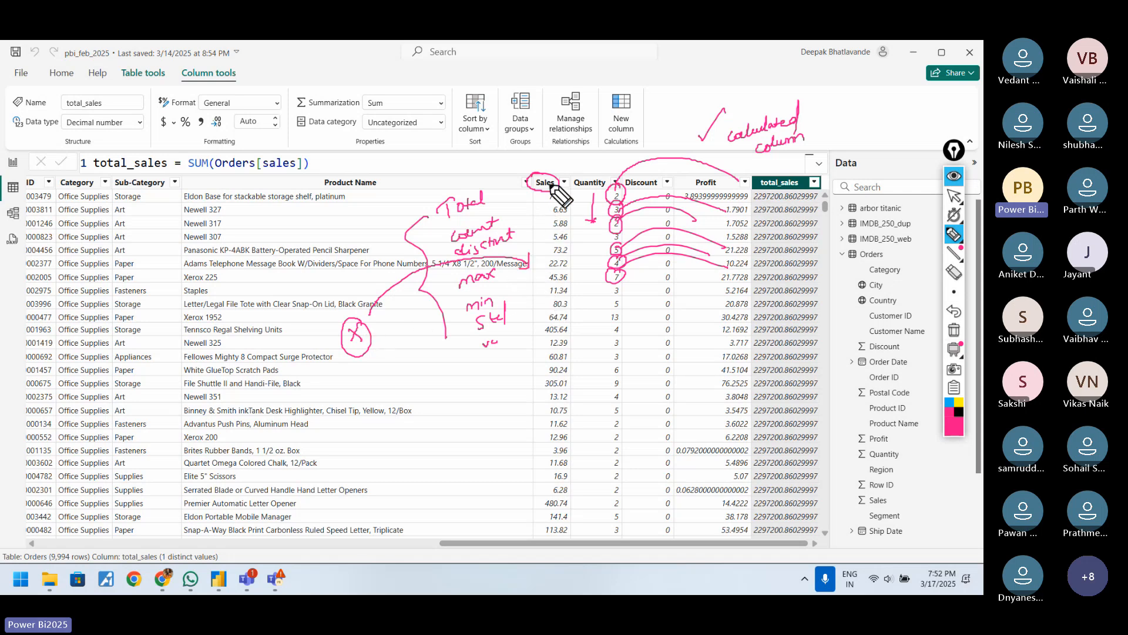
pyautogui.moveTo(539, 150); pyautogui.dragTo(540, 171)
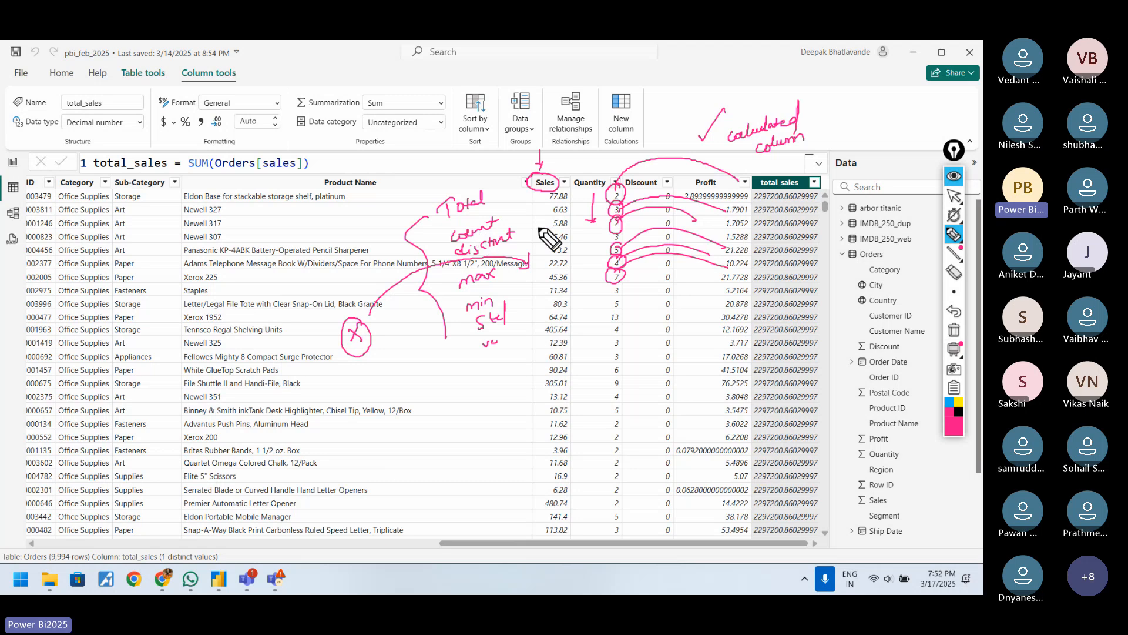
pyautogui.moveTo(352, 360); pyautogui.dragTo(381, 352)
pyautogui.moveTo(347, 366); pyautogui.dragTo(383, 355)
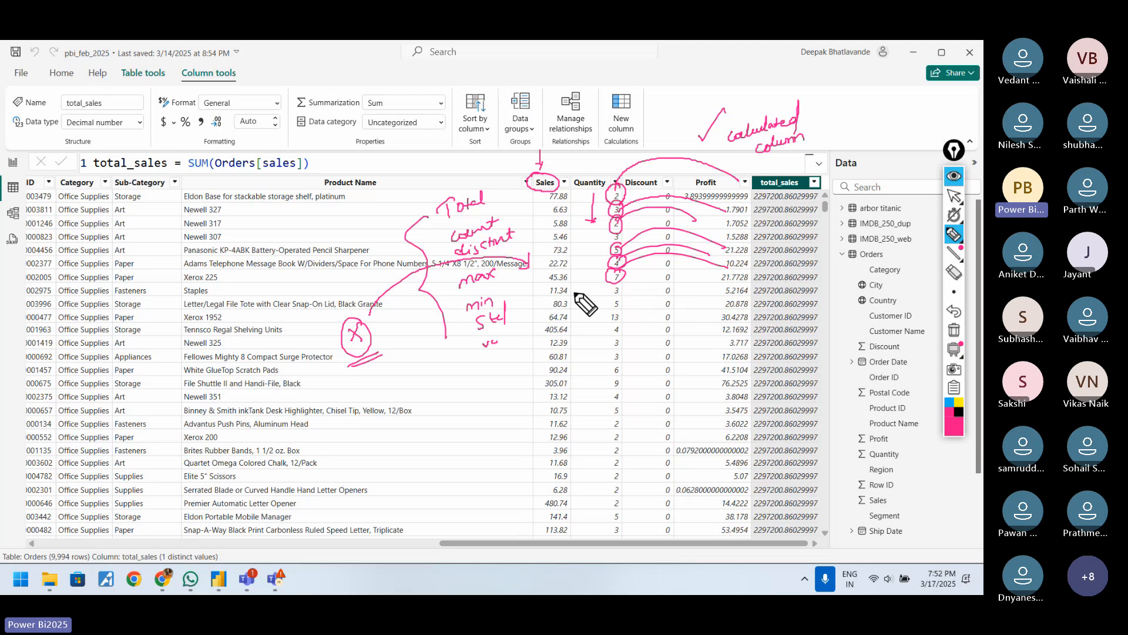
# Circle the 11.34 Sales value, draw curves from Sales to Profit, underline total_sales values, and clear all annotations.
pyautogui.moveTo(565, 284); pyautogui.dragTo(563, 287)
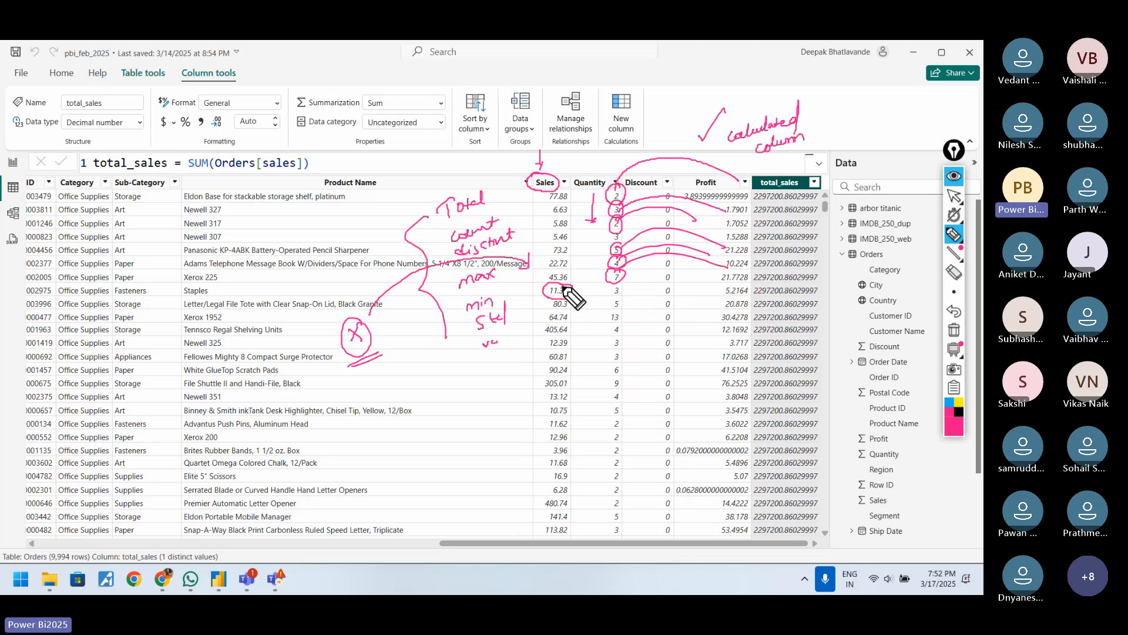
pyautogui.moveTo(616, 275); pyautogui.dragTo(706, 295)
pyautogui.moveTo(582, 273)
pyautogui.mouseDown()
pyautogui.moveTo(647, 267)
pyautogui.moveTo(717, 282)
pyautogui.mouseUp()
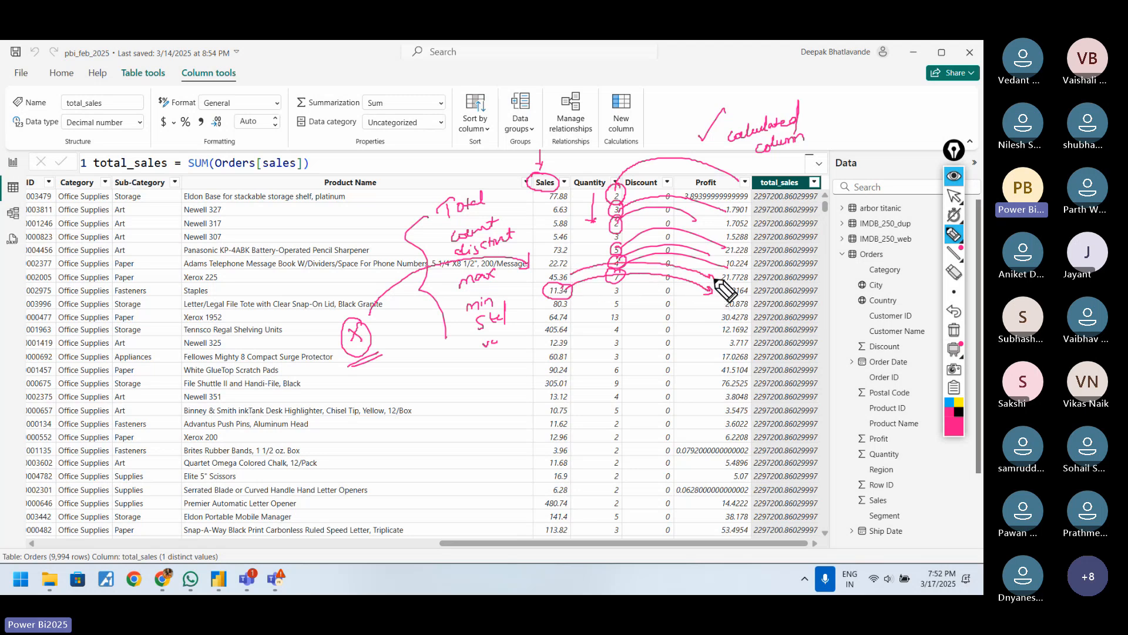
pyautogui.moveTo(565, 276)
pyautogui.mouseDown()
pyautogui.moveTo(624, 254)
pyautogui.moveTo(775, 267)
pyautogui.moveTo(777, 296)
pyautogui.mouseUp()
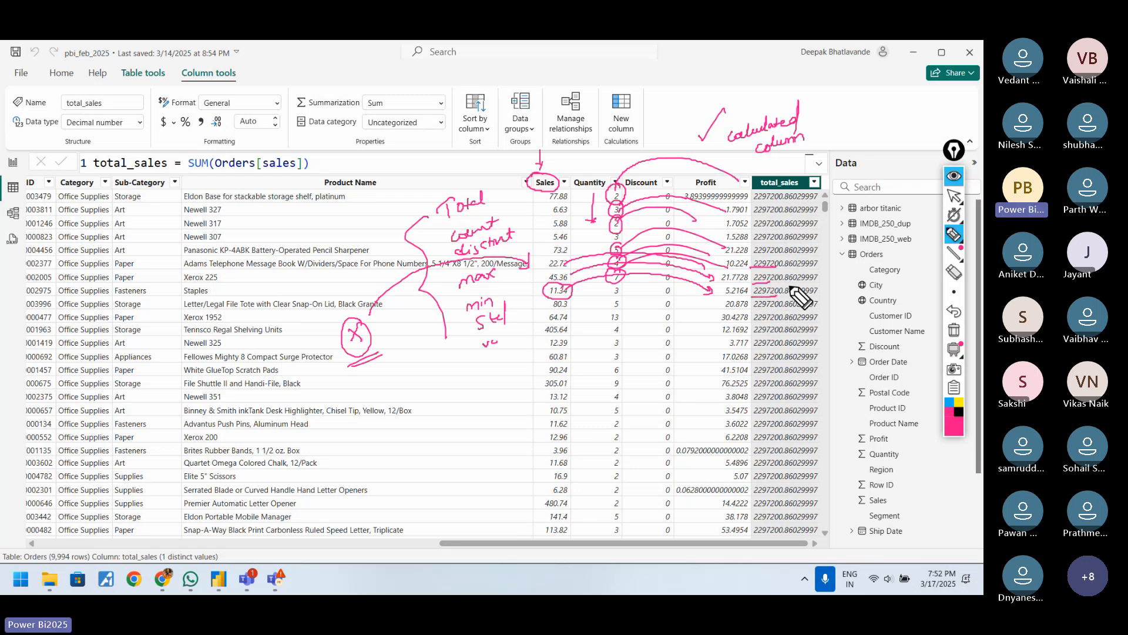
pyautogui.click(954, 333)
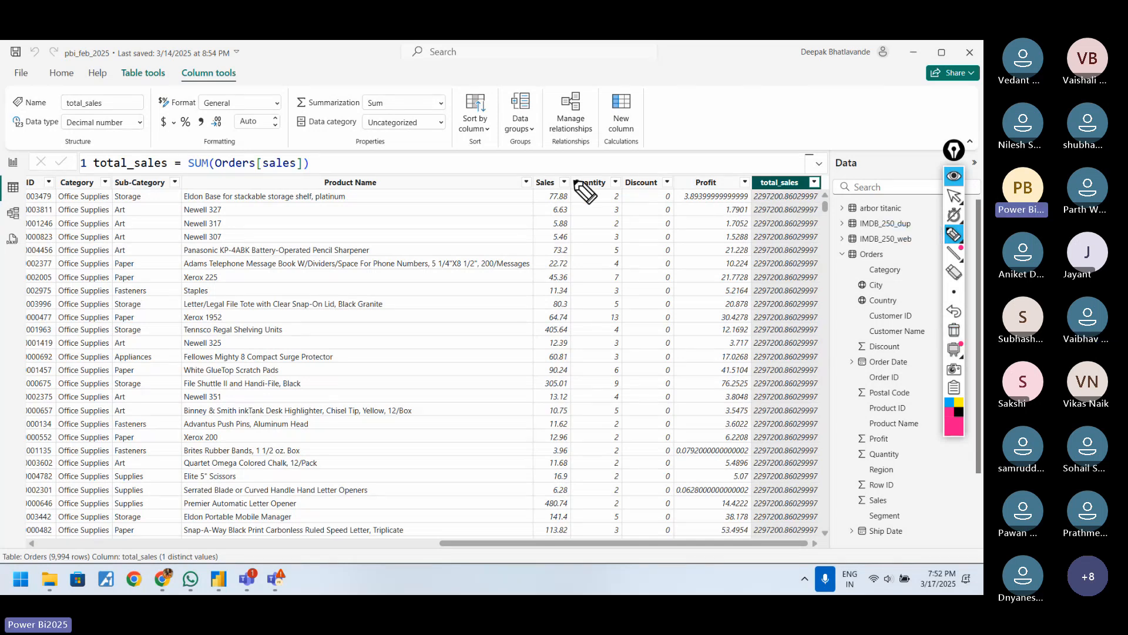
# Handwrite an underlined "Measure" over the Product Name column with arrows above and below it, and bracket the upper Orders fields.
pyautogui.moveTo(409, 217); pyautogui.dragTo(499, 206)
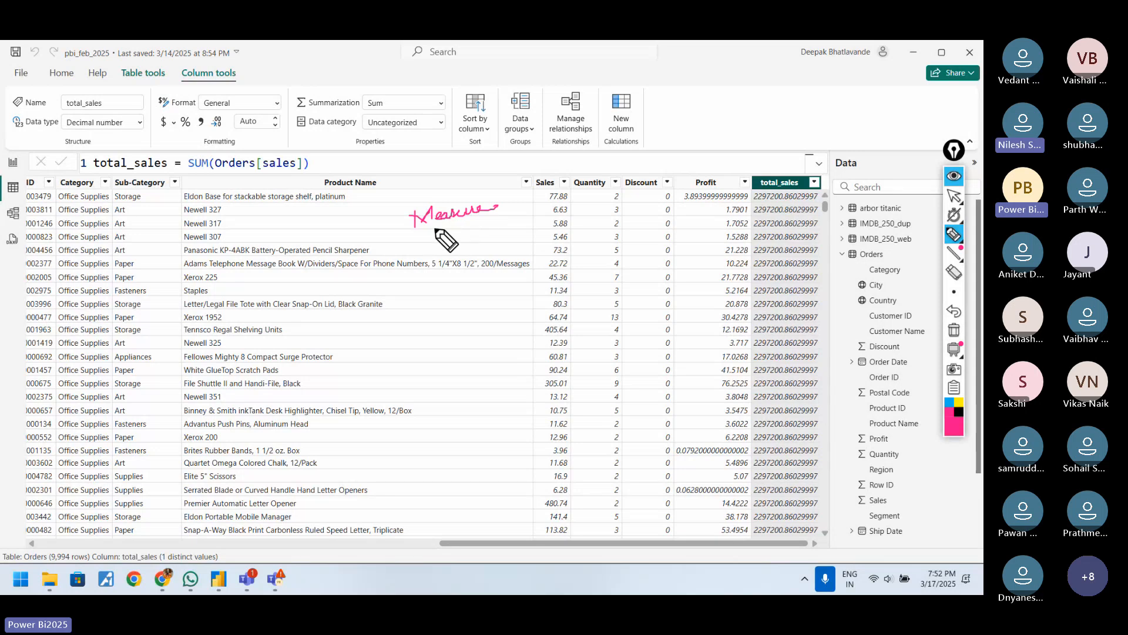
pyautogui.moveTo(432, 231); pyautogui.dragTo(471, 224)
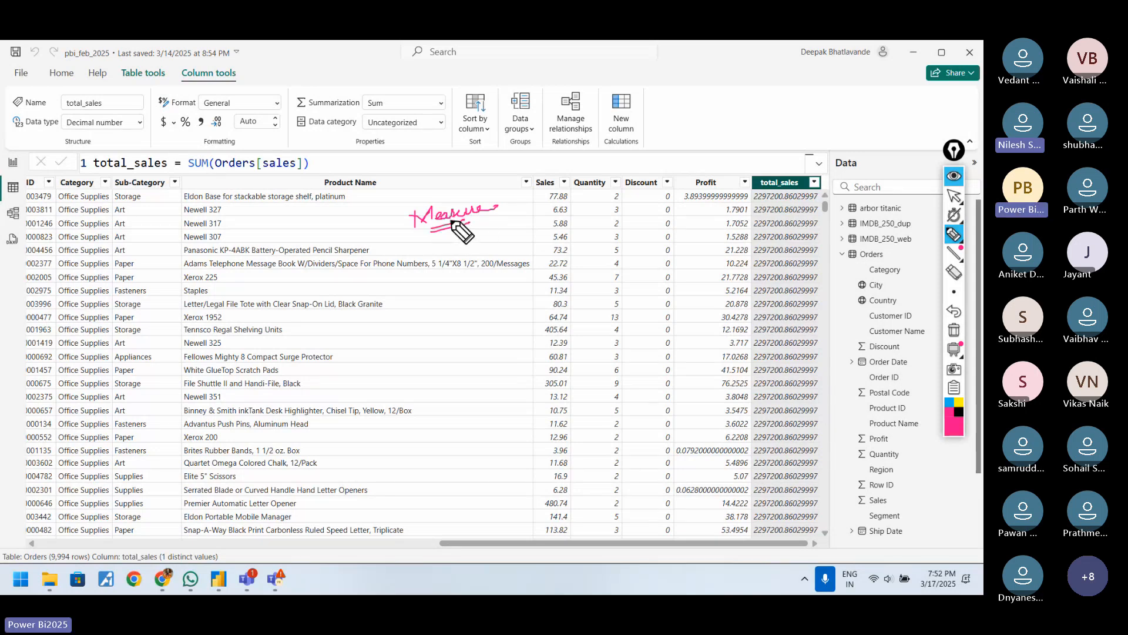
pyautogui.moveTo(444, 169); pyautogui.dragTo(446, 189)
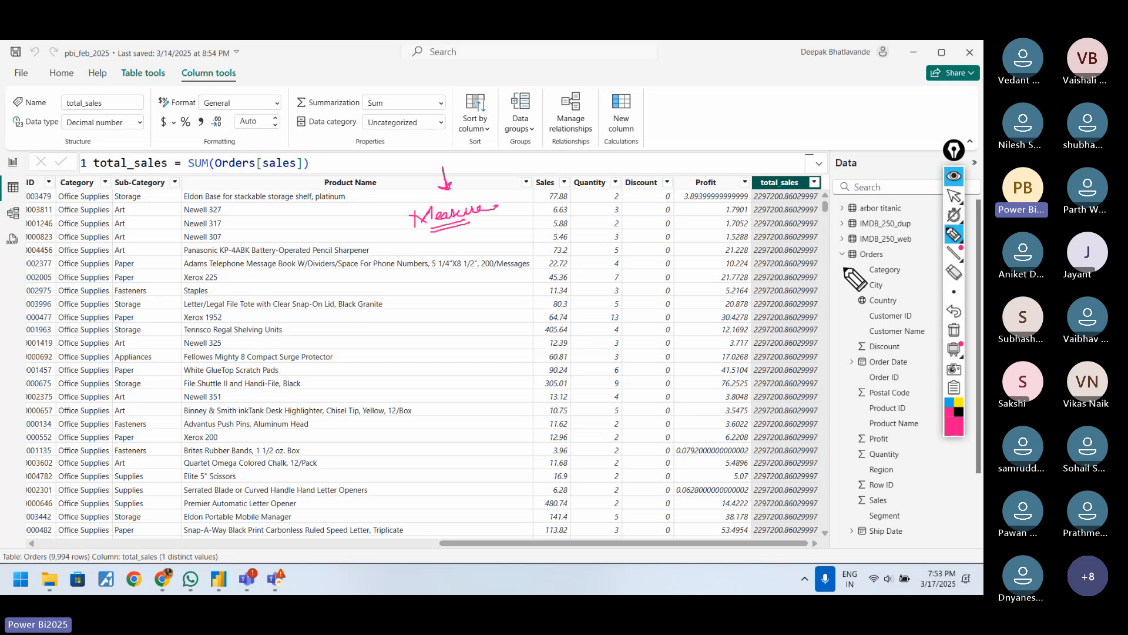
pyautogui.moveTo(843, 254); pyautogui.dragTo(841, 355)
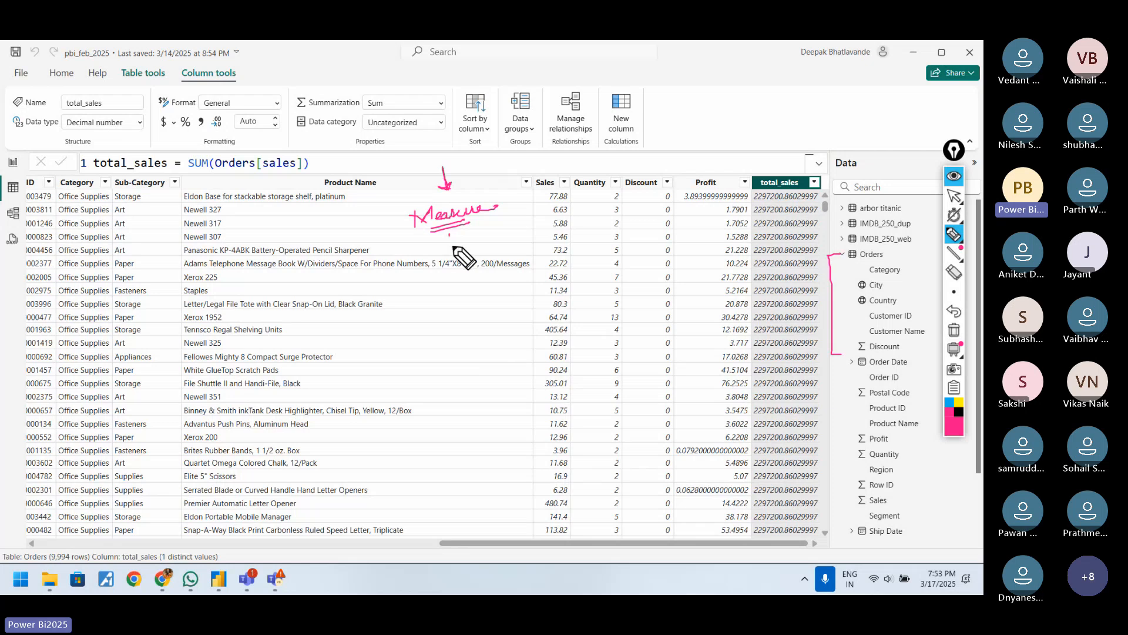
pyautogui.moveTo(450, 235); pyautogui.dragTo(454, 262)
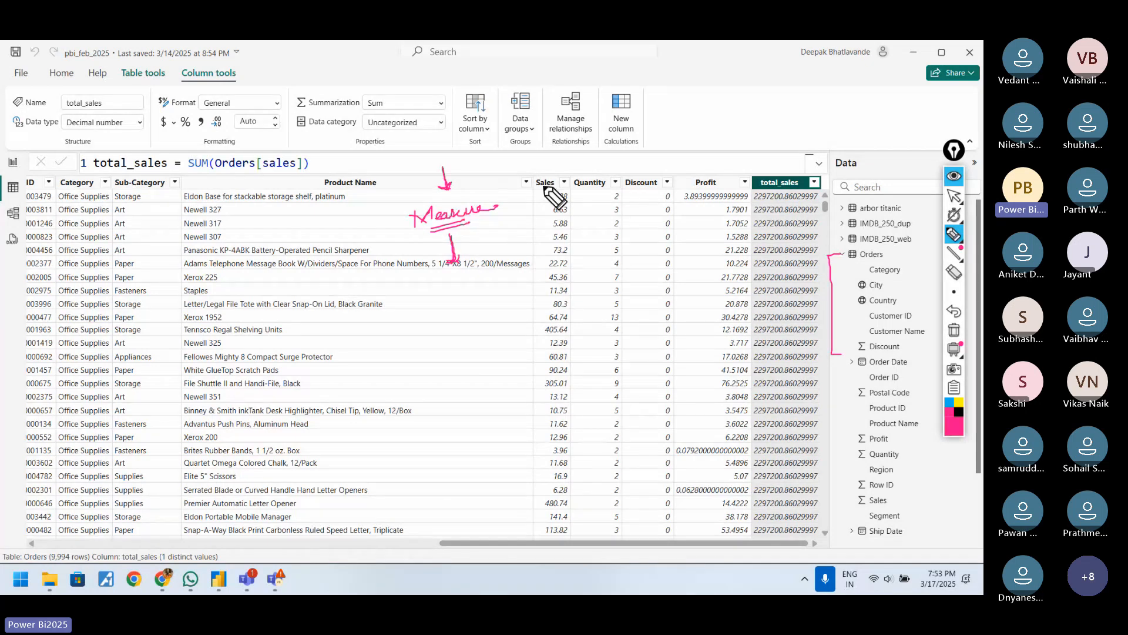
# Circle the Sales header, draw a curved arrow from it to "Measure" with a check mark beside the word, and clear all annotations.
pyautogui.moveTo(553, 171)
pyautogui.mouseDown()
pyautogui.moveTo(560, 190)
pyautogui.moveTo(503, 154)
pyautogui.moveTo(475, 170)
pyautogui.mouseUp()
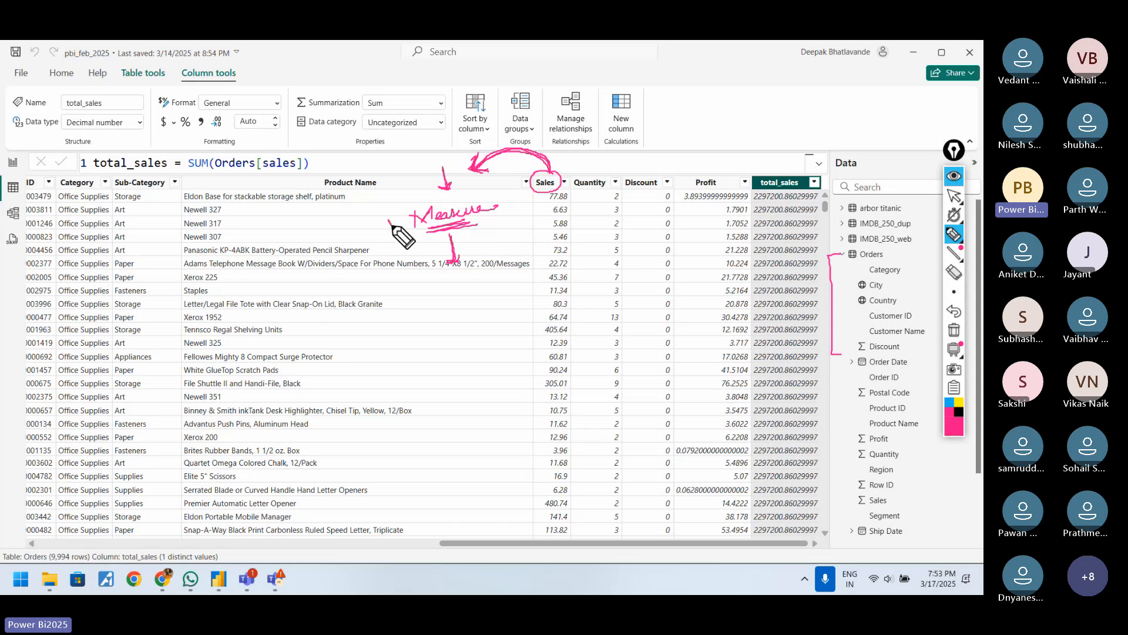
pyautogui.moveTo(389, 221); pyautogui.dragTo(421, 189)
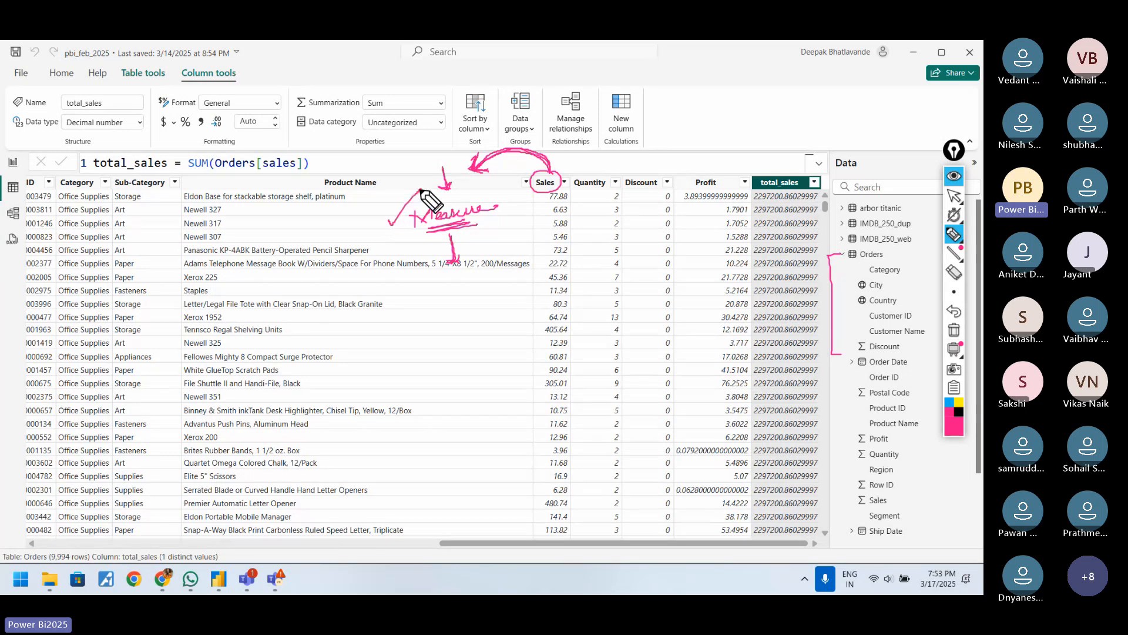
pyautogui.click(953, 332)
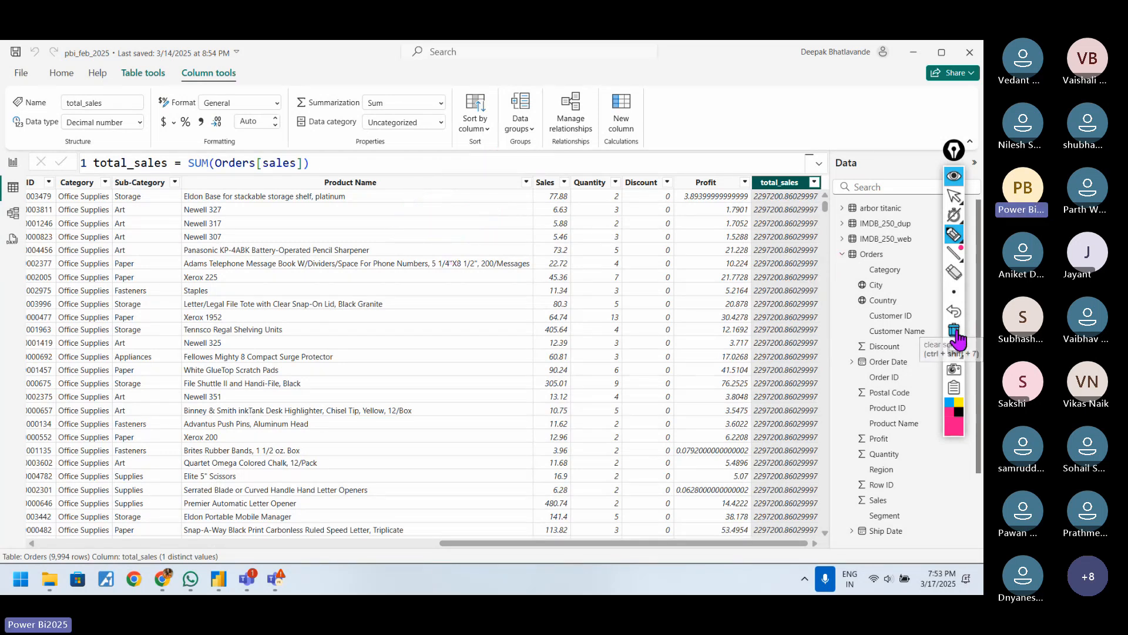
# Delete the total_sales calculated column from the Orders table.
pyautogui.click(954, 195)
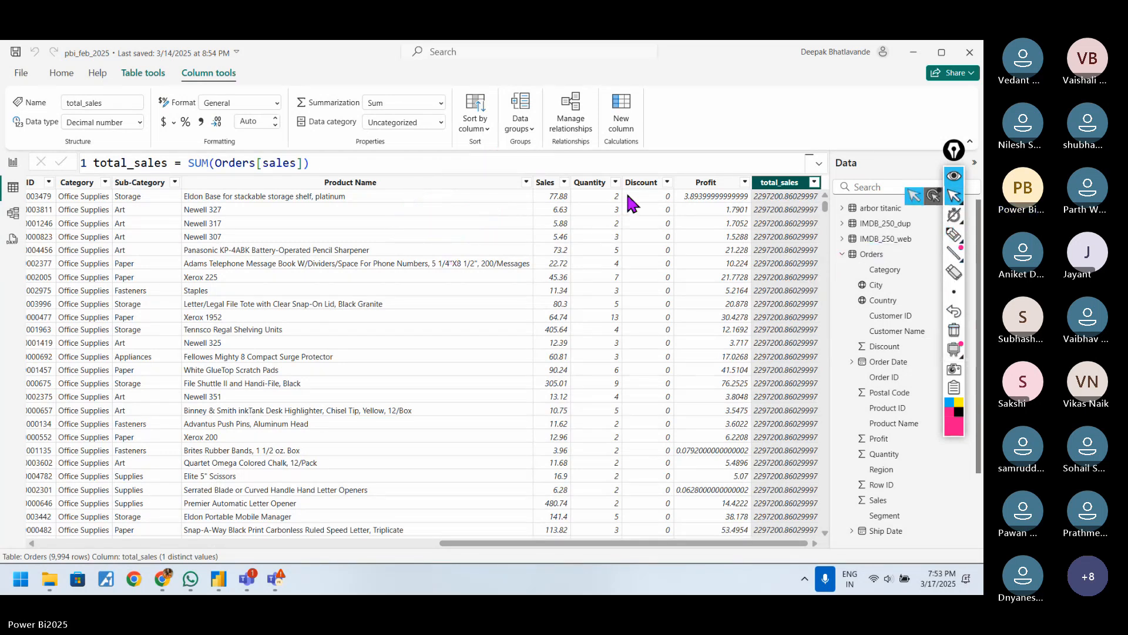
pyautogui.rightClick(550, 191)
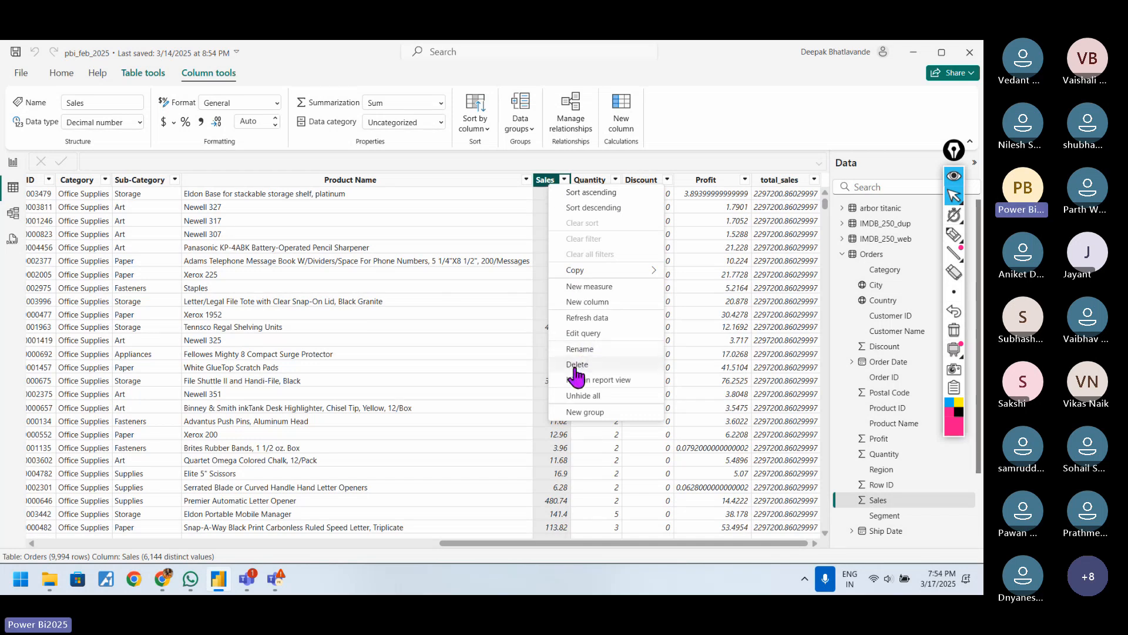
pyautogui.click(777, 181)
pyautogui.rightClick(776, 181)
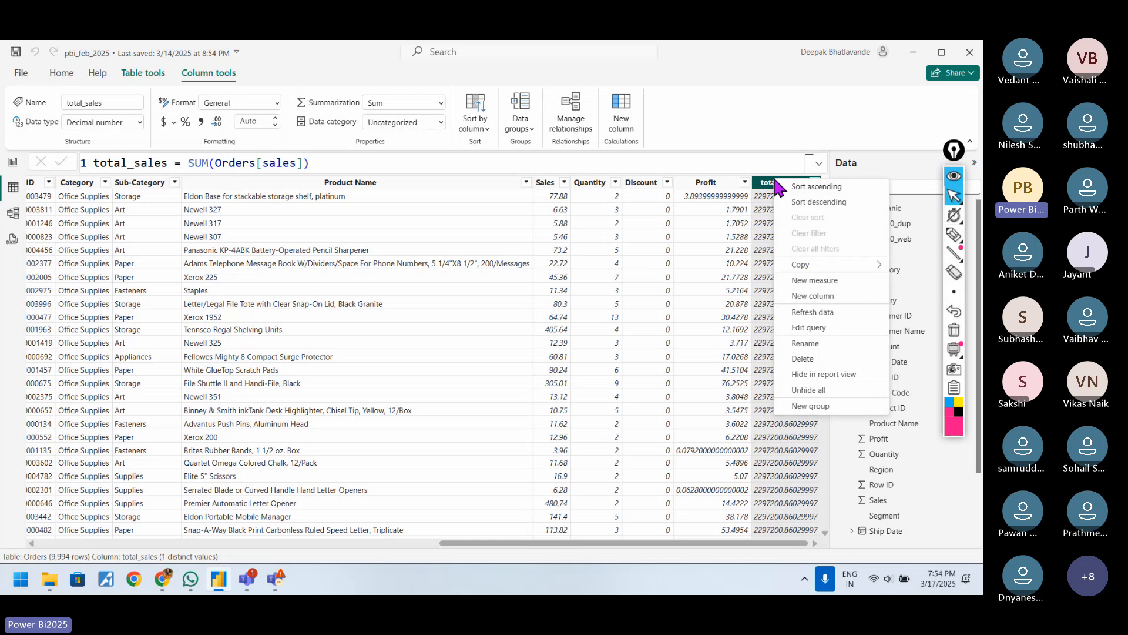
pyautogui.click(824, 359)
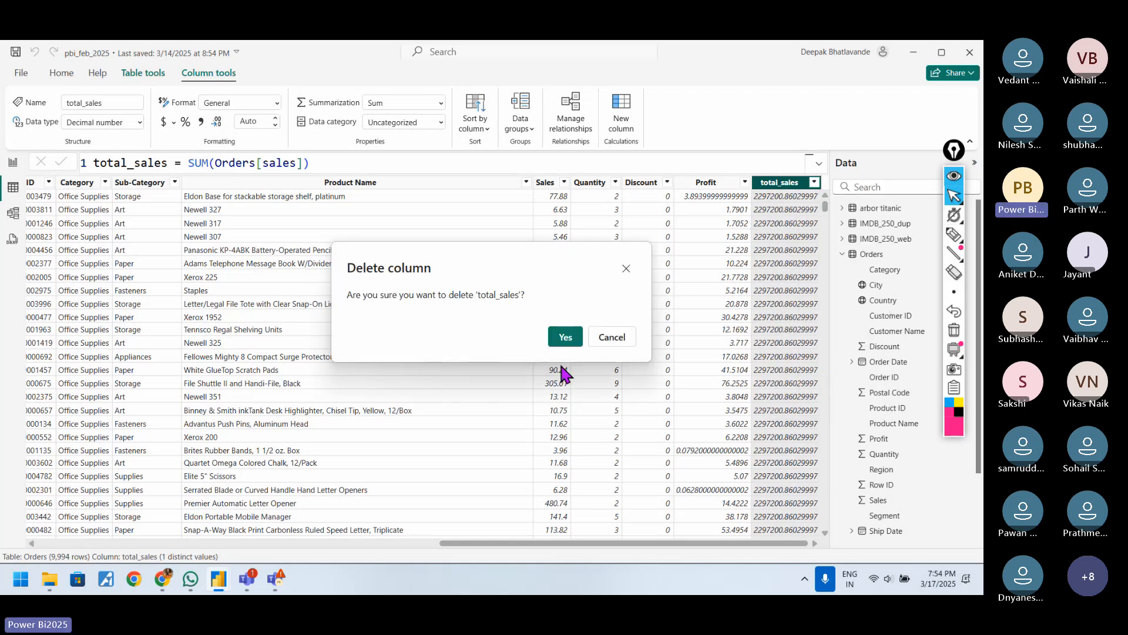
pyautogui.click(565, 338)
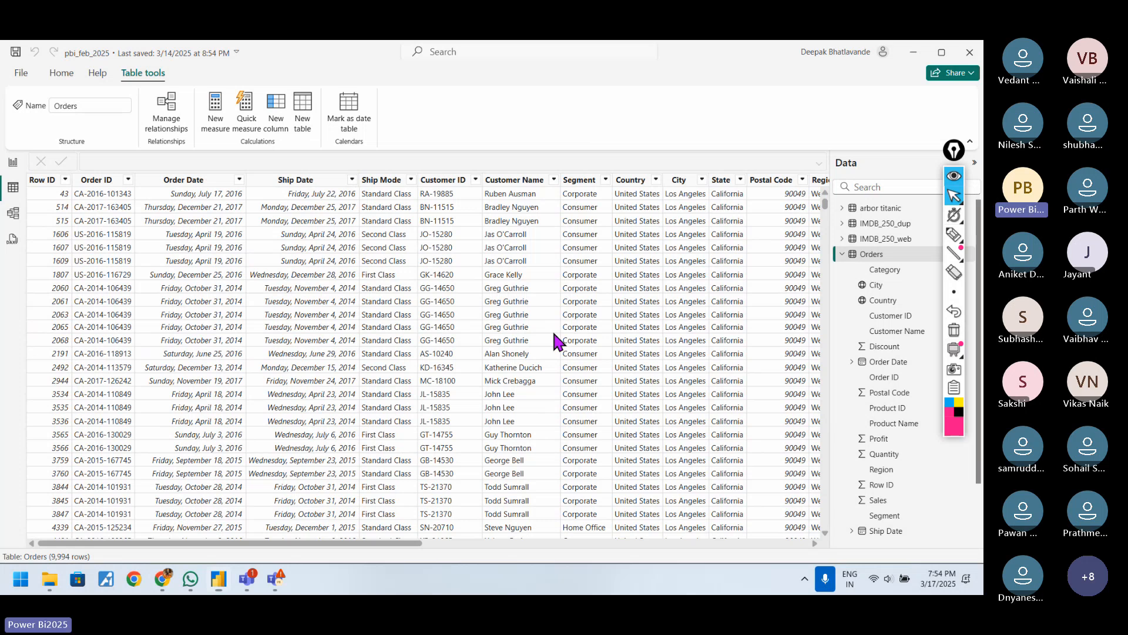
# Add a new calculated column to the Orders table, starting from the Sales field.
pyautogui.moveTo(435, 547); pyautogui.dragTo(800, 532)
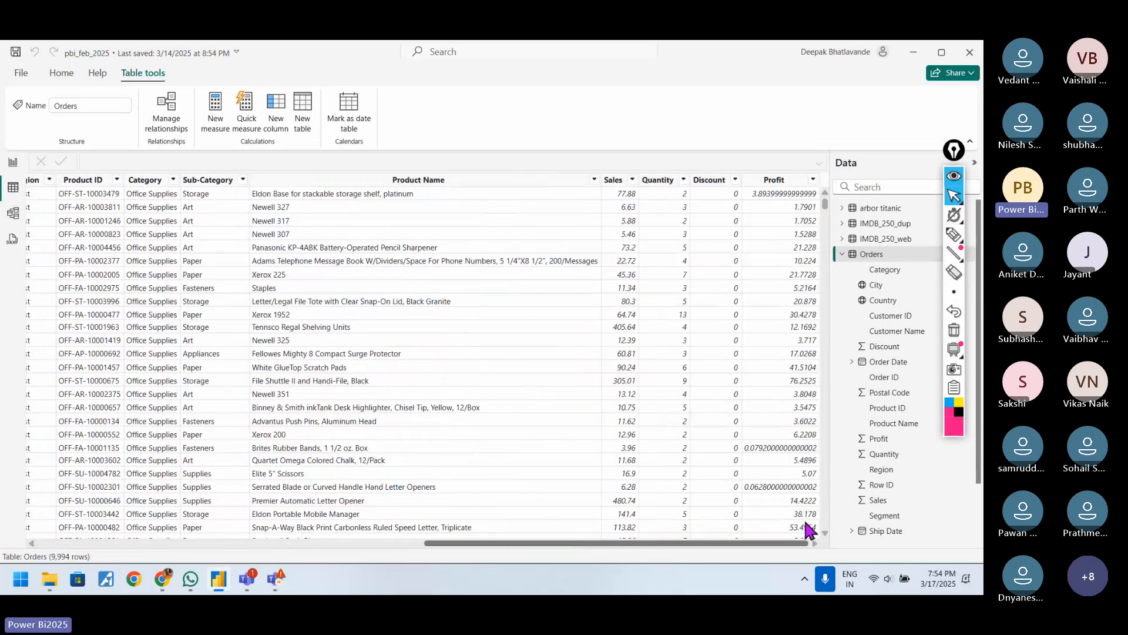
pyautogui.click(614, 180)
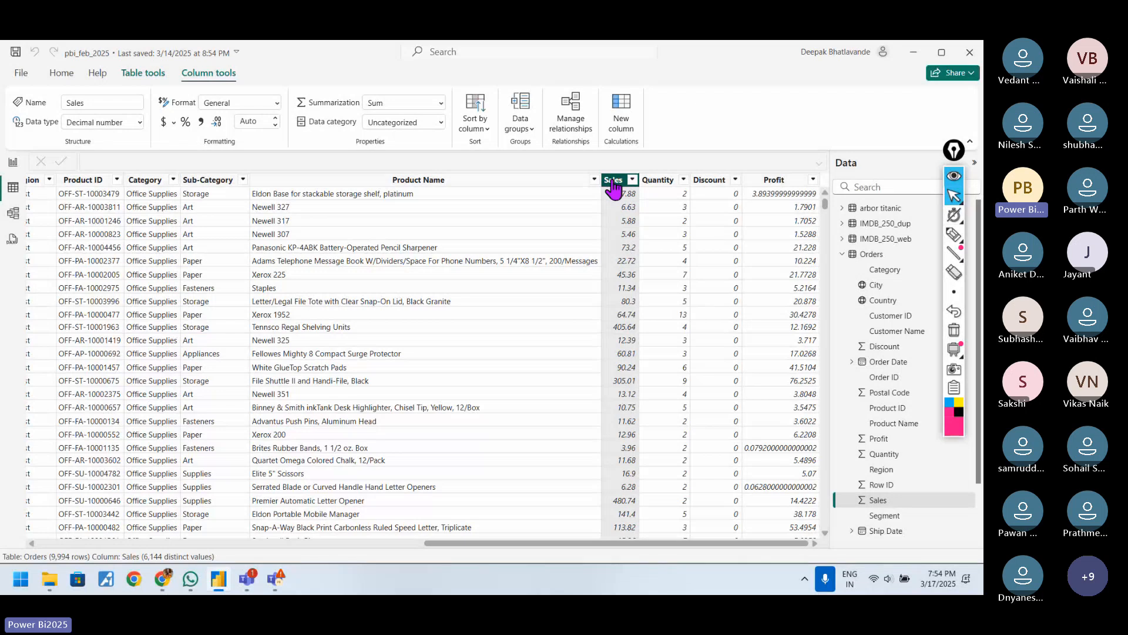
pyautogui.rightClick(880, 504)
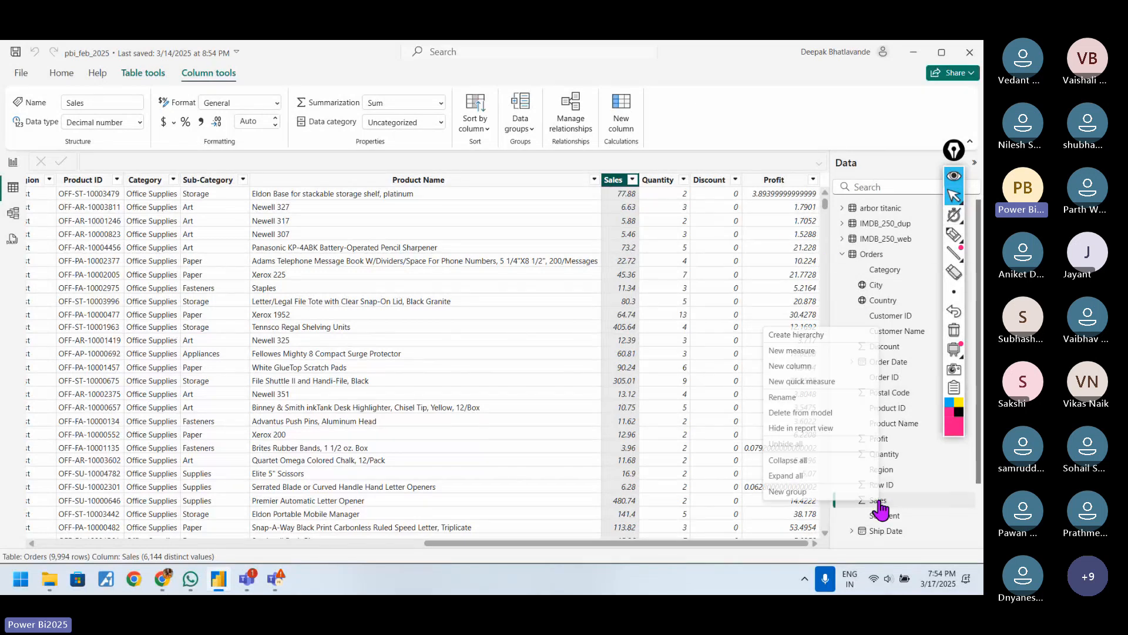
pyautogui.click(803, 368)
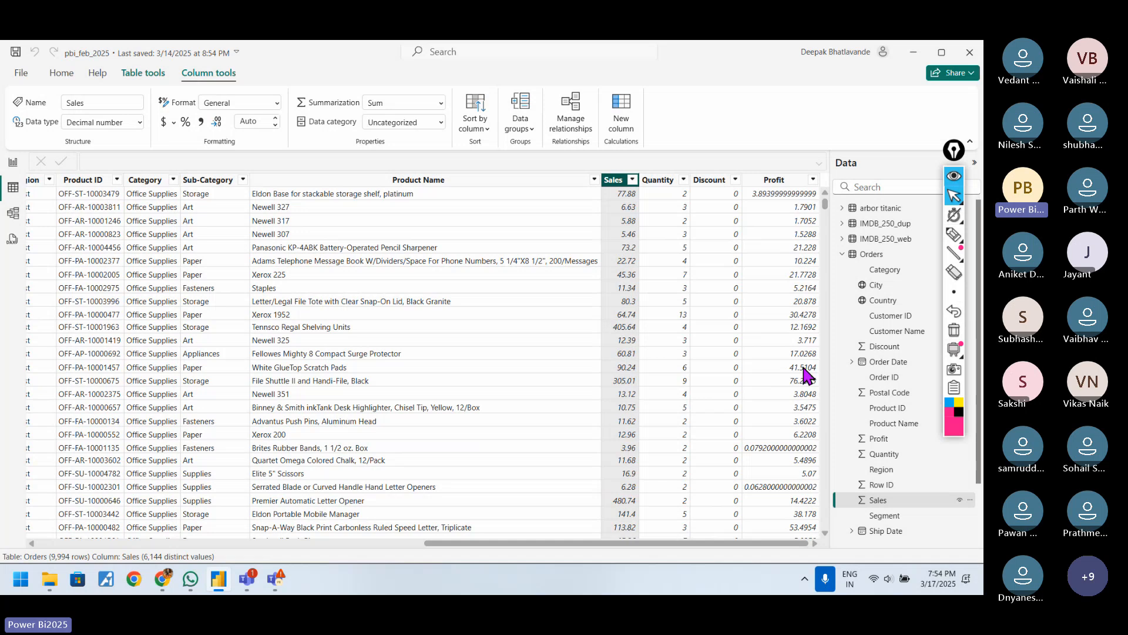
# Circle the first Sales value, draw a curved arrow to Profit, and mark the upper Sales rows and new column's cells with short dashes.
pyautogui.click(954, 234)
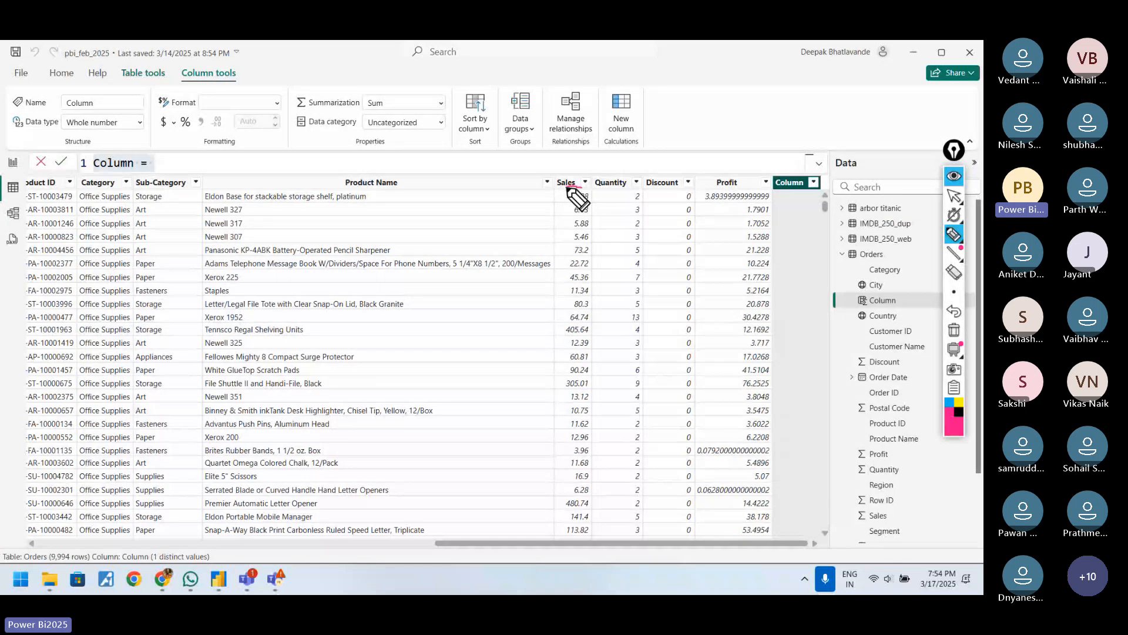
pyautogui.moveTo(585, 189)
pyautogui.mouseDown()
pyautogui.moveTo(565, 199)
pyautogui.moveTo(587, 207)
pyautogui.moveTo(590, 166)
pyautogui.moveTo(709, 171)
pyautogui.mouseUp()
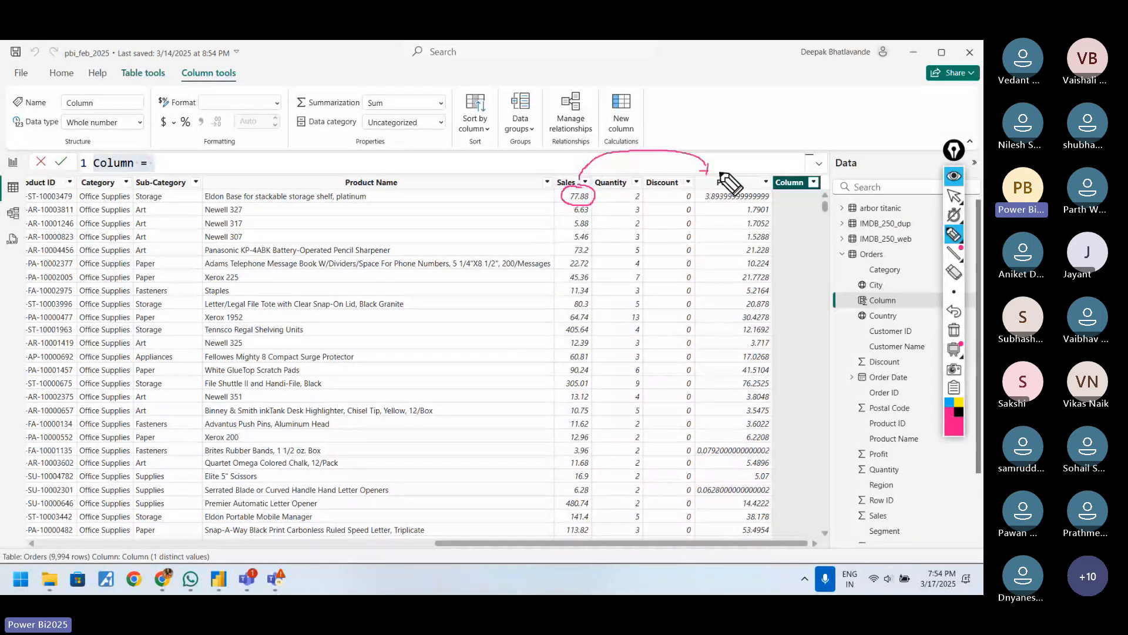
pyautogui.moveTo(522, 197)
pyautogui.mouseDown()
pyautogui.moveTo(546, 197)
pyautogui.moveTo(553, 234)
pyautogui.mouseUp()
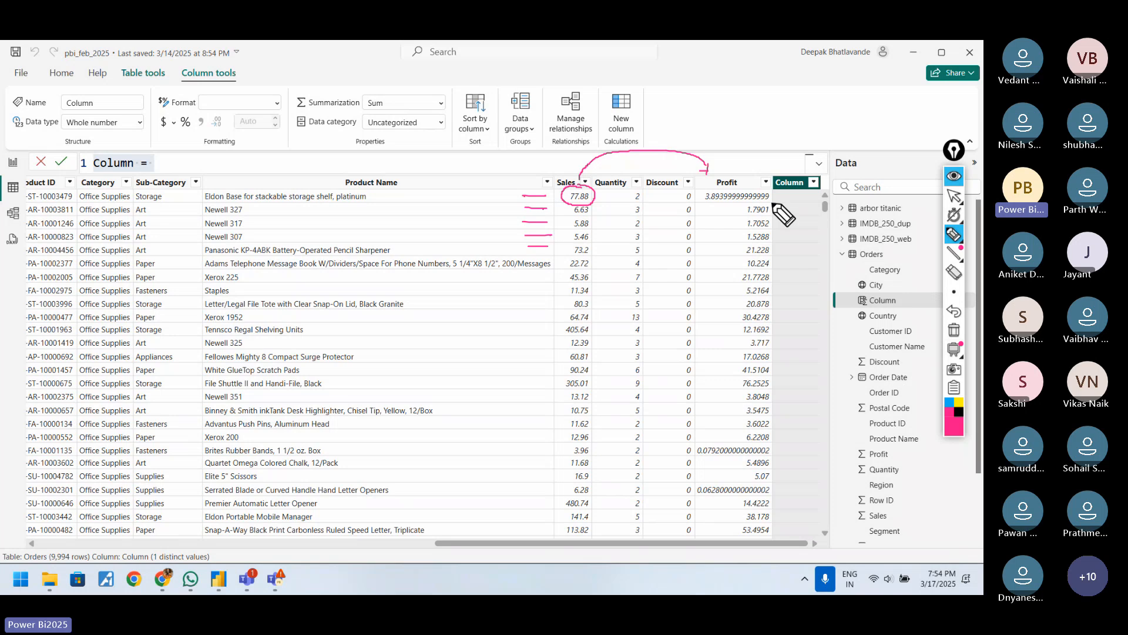
pyautogui.moveTo(771, 205); pyautogui.dragTo(781, 204)
pyautogui.moveTo(569, 215); pyautogui.dragTo(582, 216)
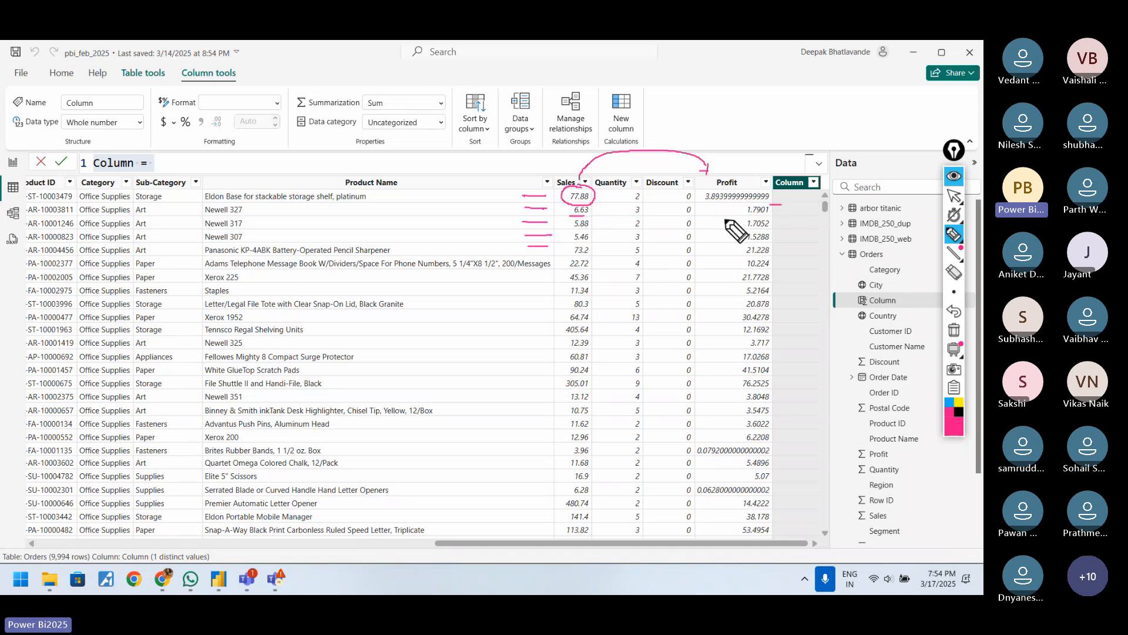
pyautogui.moveTo(771, 217); pyautogui.dragTo(782, 217)
pyautogui.moveTo(588, 229); pyautogui.dragTo(570, 228)
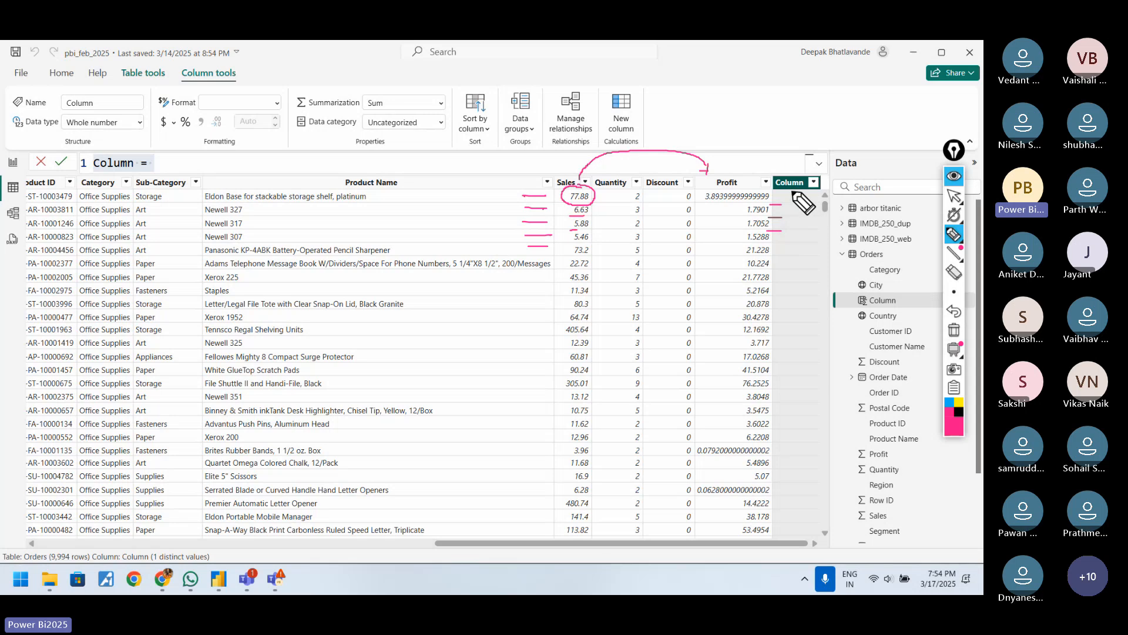
# Draw an arrow to the new column's header and handwrite "Total ← measure" with "column" beneath it.
pyautogui.moveTo(775, 130); pyautogui.dragTo(790, 166)
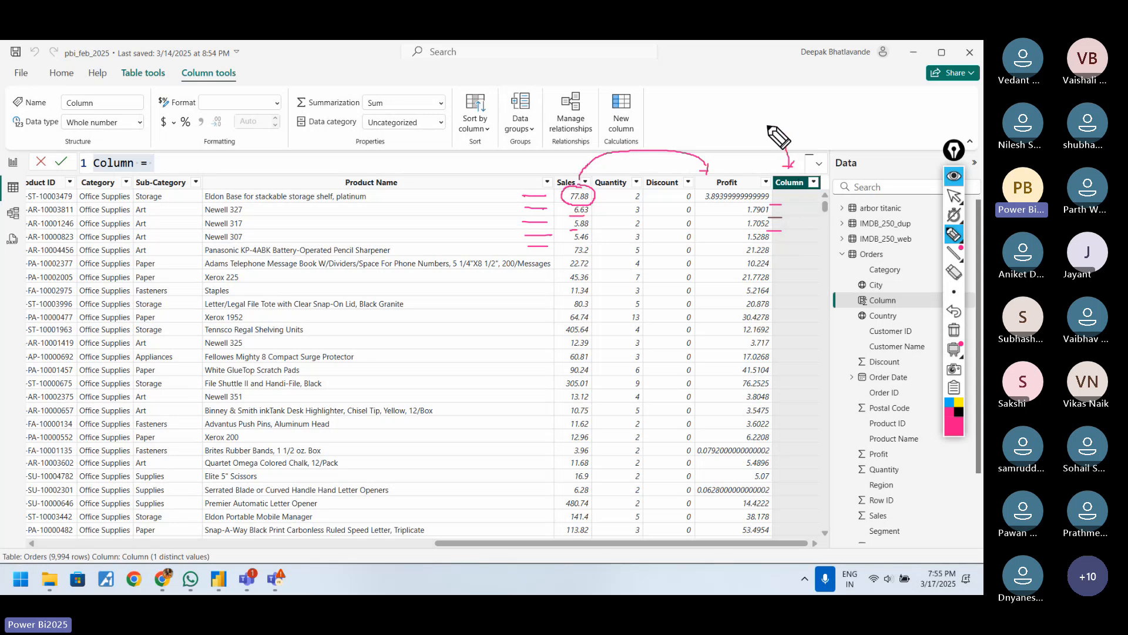
pyautogui.moveTo(754, 109)
pyautogui.mouseDown()
pyautogui.moveTo(791, 118)
pyautogui.moveTo(938, 102)
pyautogui.mouseUp()
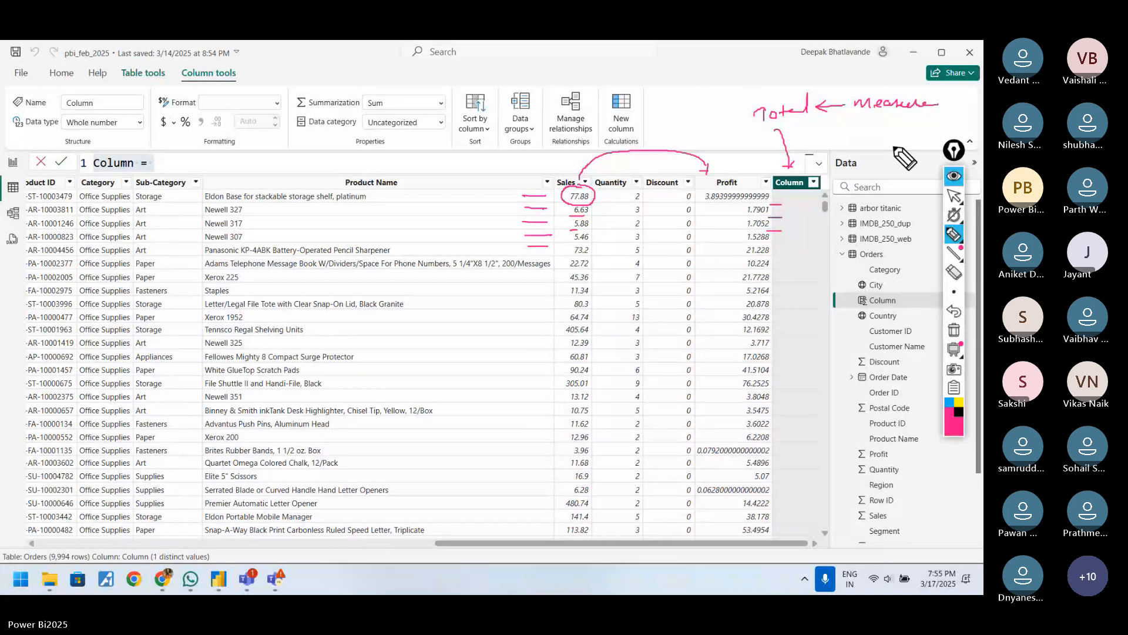
pyautogui.moveTo(862, 128); pyautogui.dragTo(916, 138)
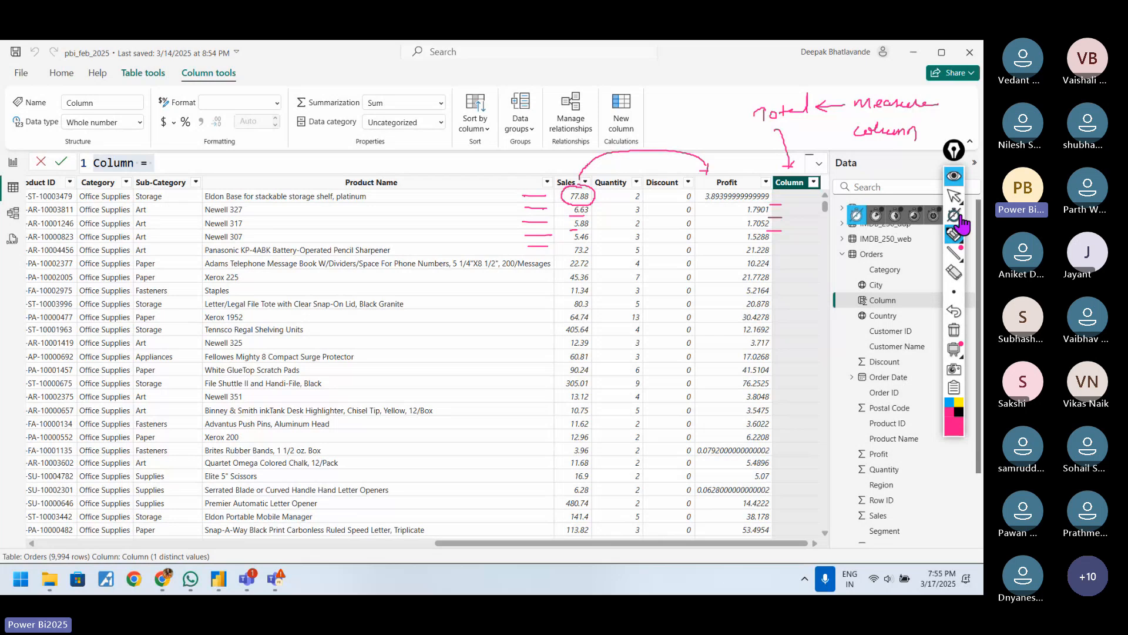
# Define the new Orders column with the formula Orders[Sales]*2.
pyautogui.click(954, 196)
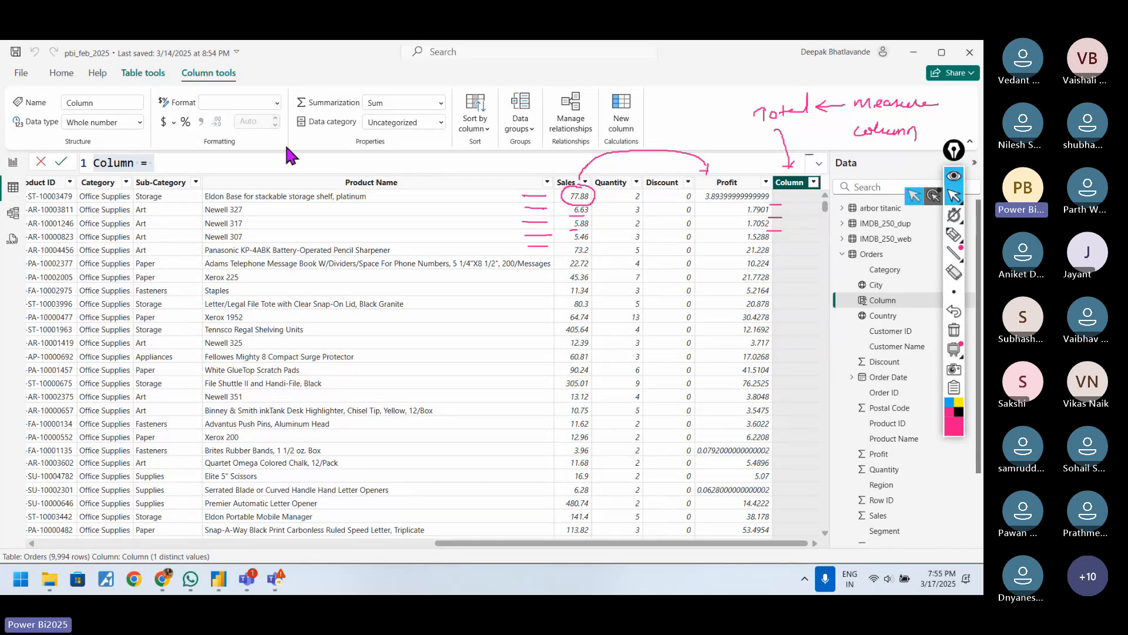
pyautogui.click(270, 163)
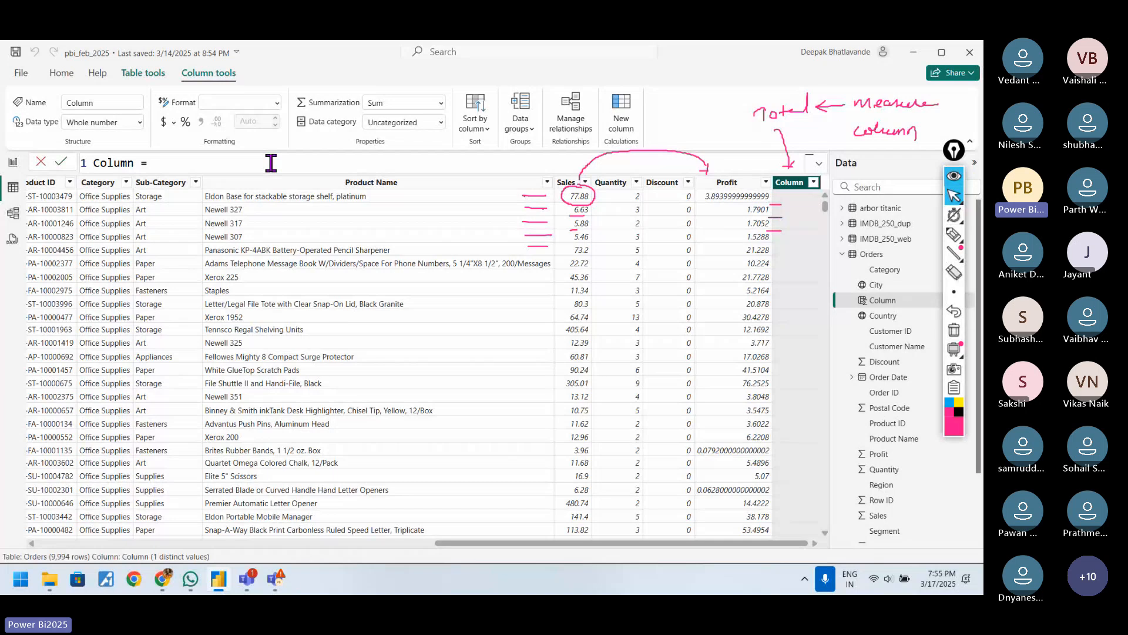
pyautogui.write('Orders')
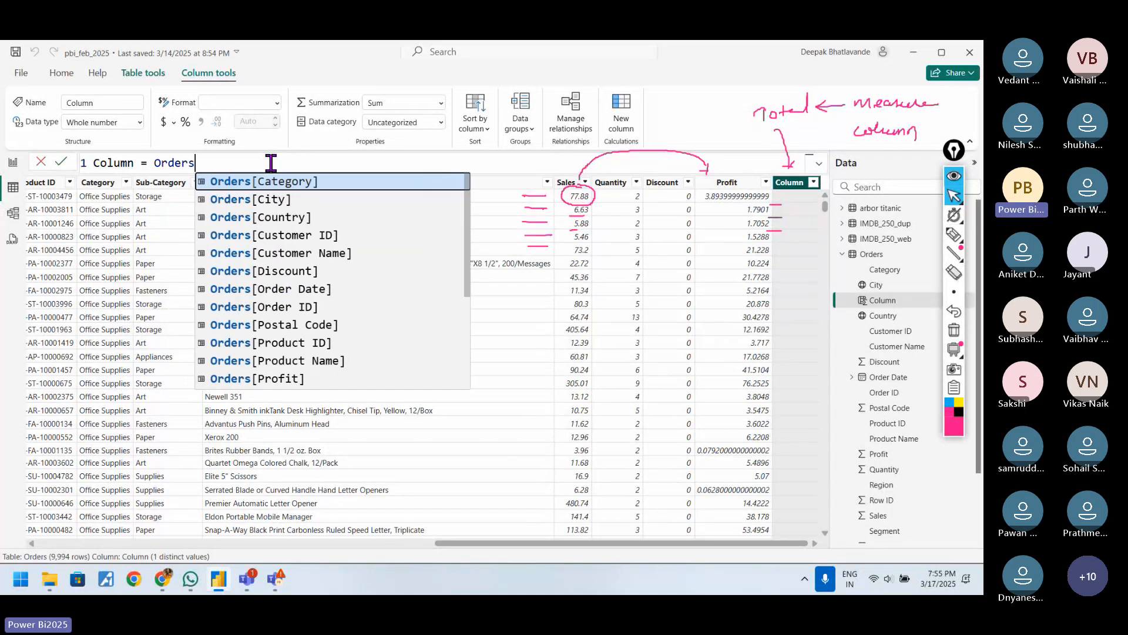
pyautogui.write('[sa')
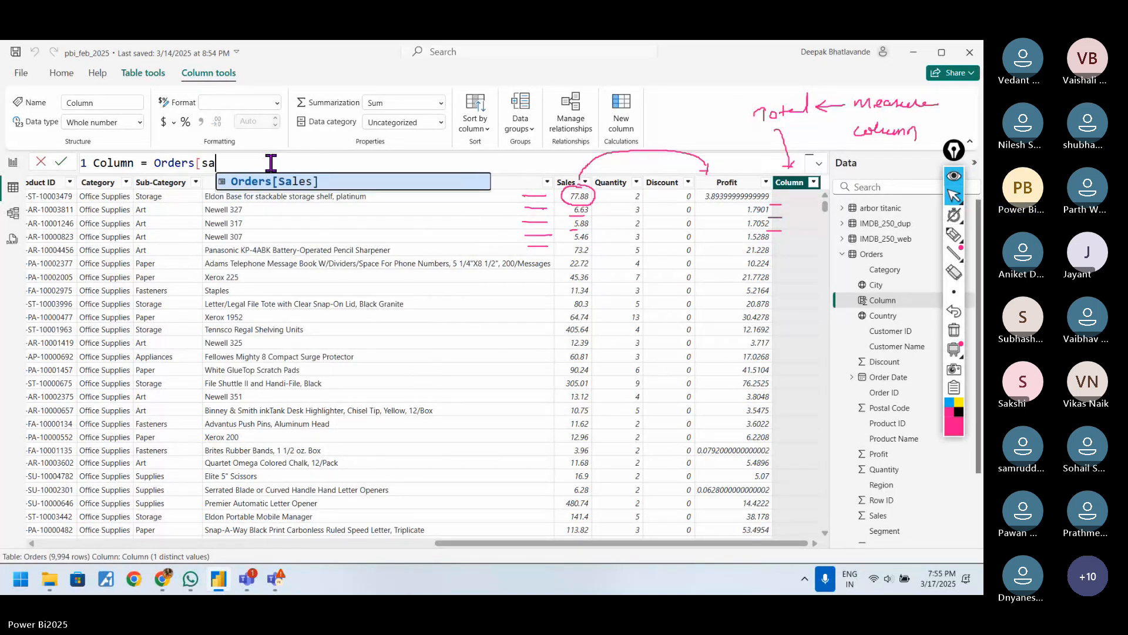
pyautogui.press('Tab')
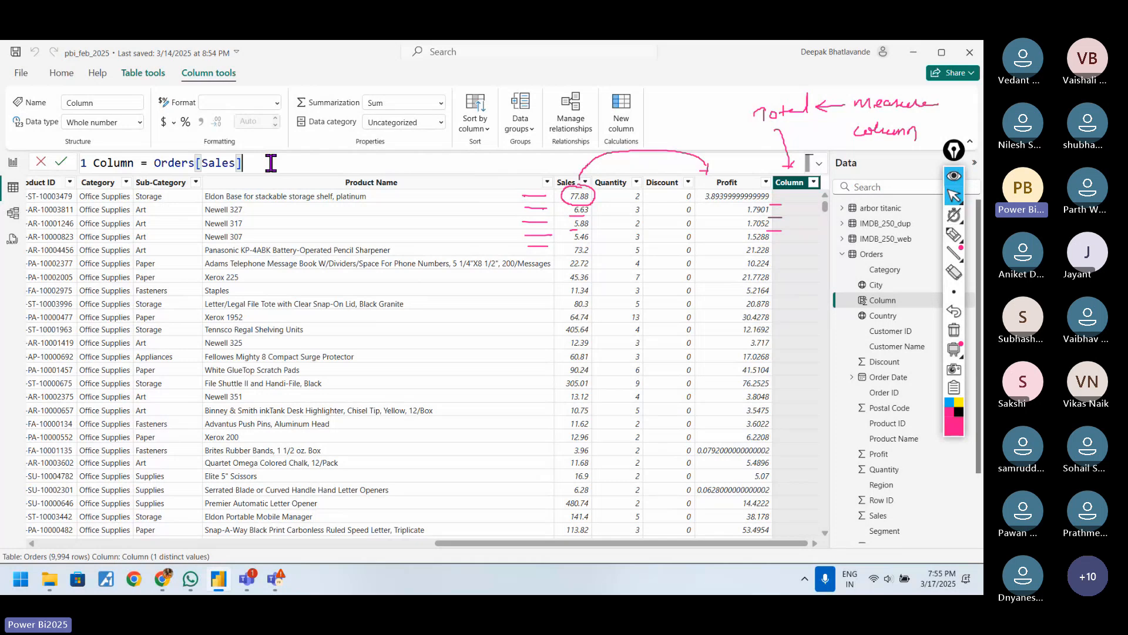
pyautogui.write('*2')
pyautogui.press('Return')
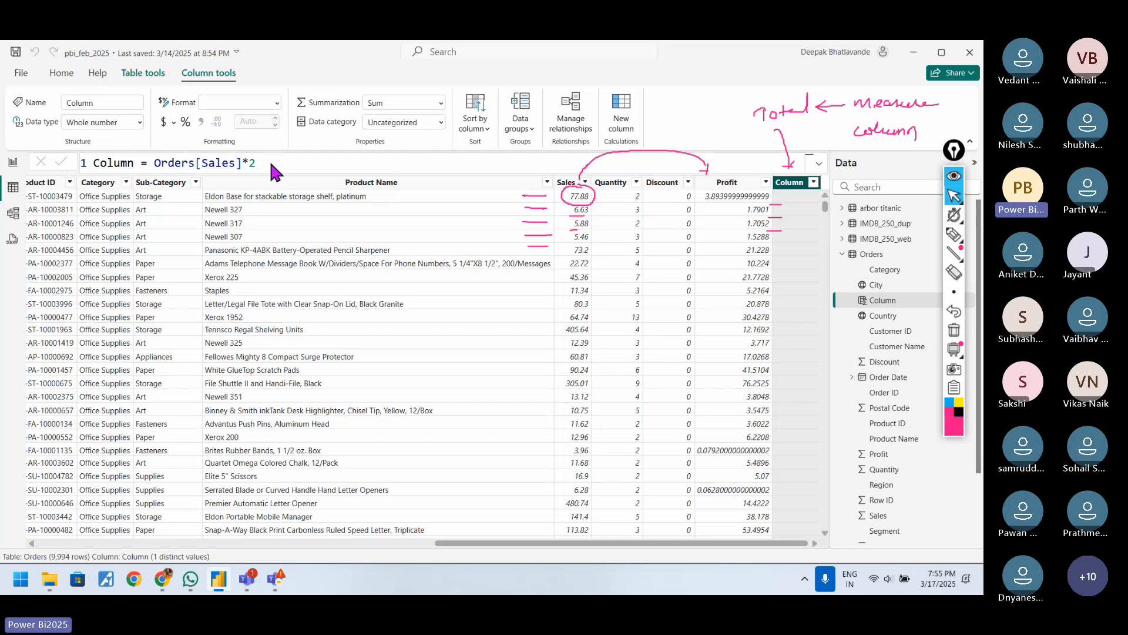
# Tick the first new column values, circle the second and third Sales values, and redraw the curved arrow from Sales to the new column.
pyautogui.click(954, 235)
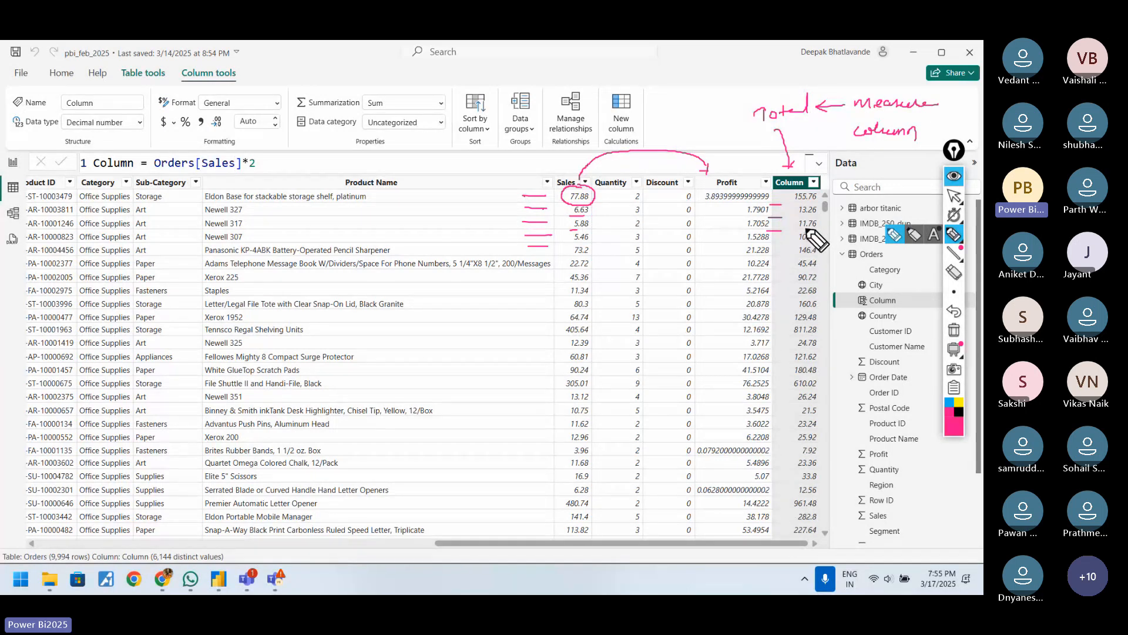
pyautogui.moveTo(781, 197)
pyautogui.mouseDown()
pyautogui.moveTo(795, 189)
pyautogui.moveTo(800, 198)
pyautogui.mouseUp()
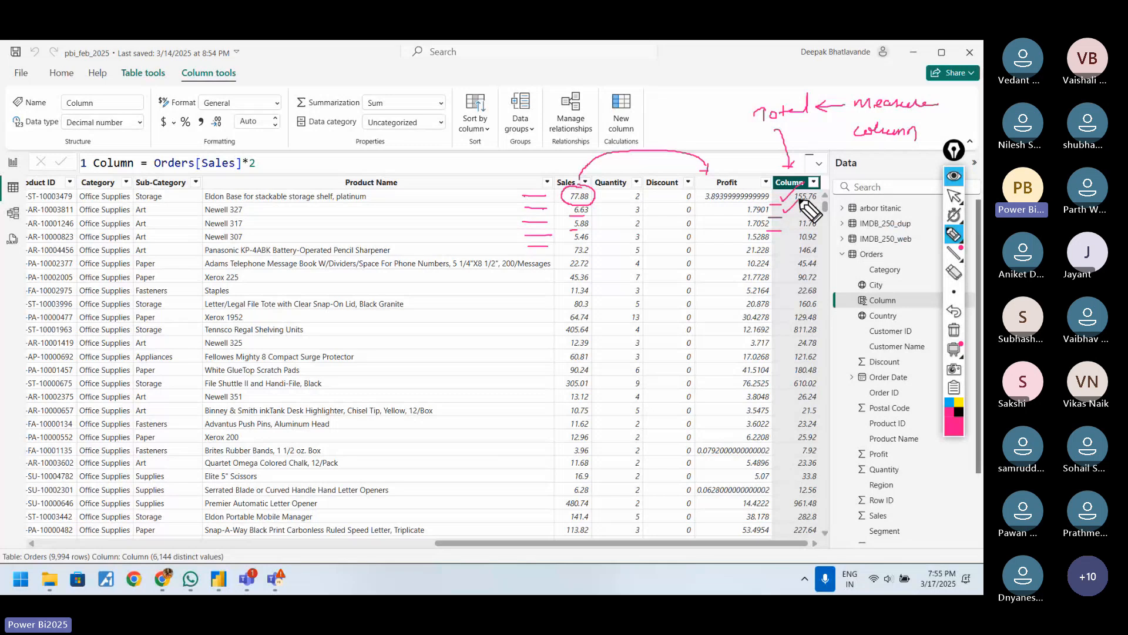
pyautogui.moveTo(586, 202); pyautogui.dragTo(579, 222)
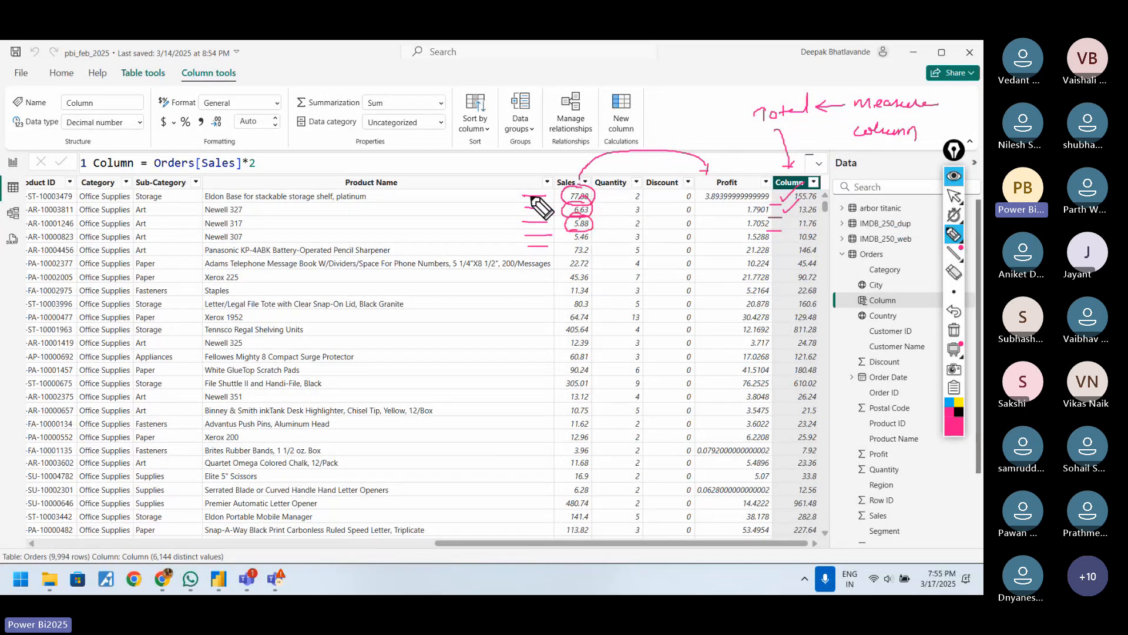
pyautogui.moveTo(521, 195); pyautogui.dragTo(544, 200)
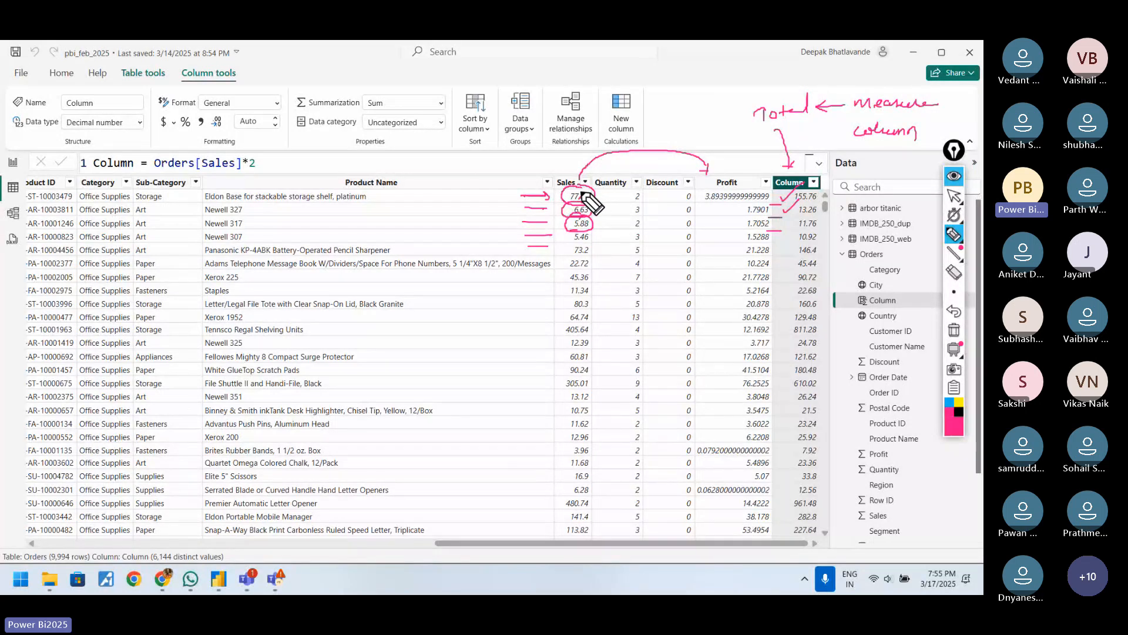
pyautogui.moveTo(582, 186)
pyautogui.mouseDown()
pyautogui.moveTo(586, 169)
pyautogui.moveTo(632, 154)
pyautogui.moveTo(712, 177)
pyautogui.mouseUp()
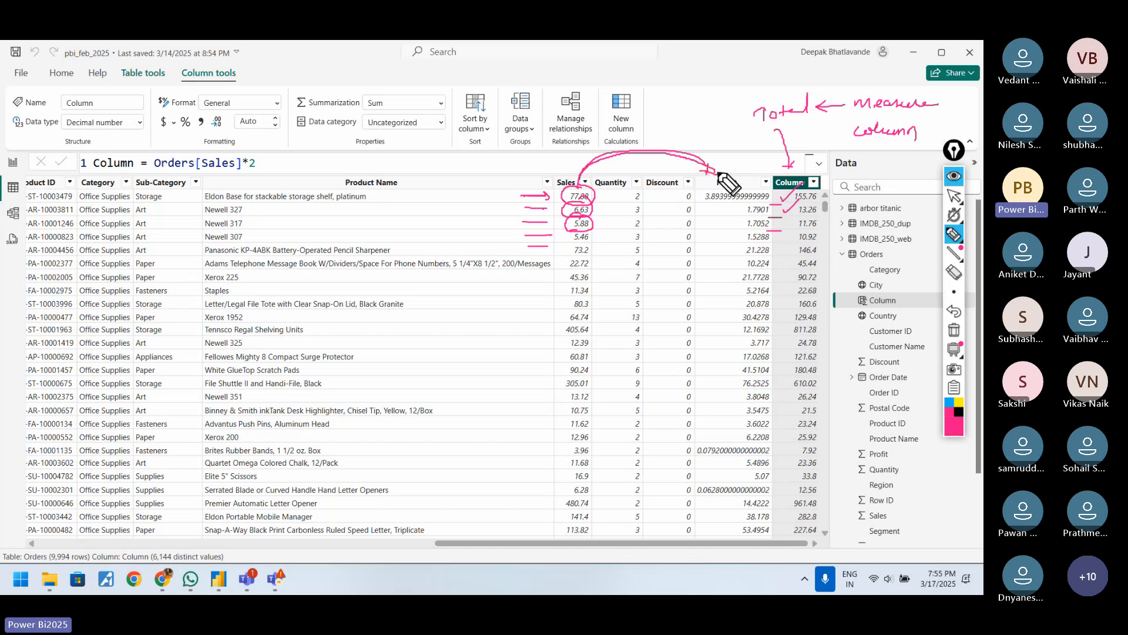
pyautogui.click(954, 272)
pyautogui.click(673, 172)
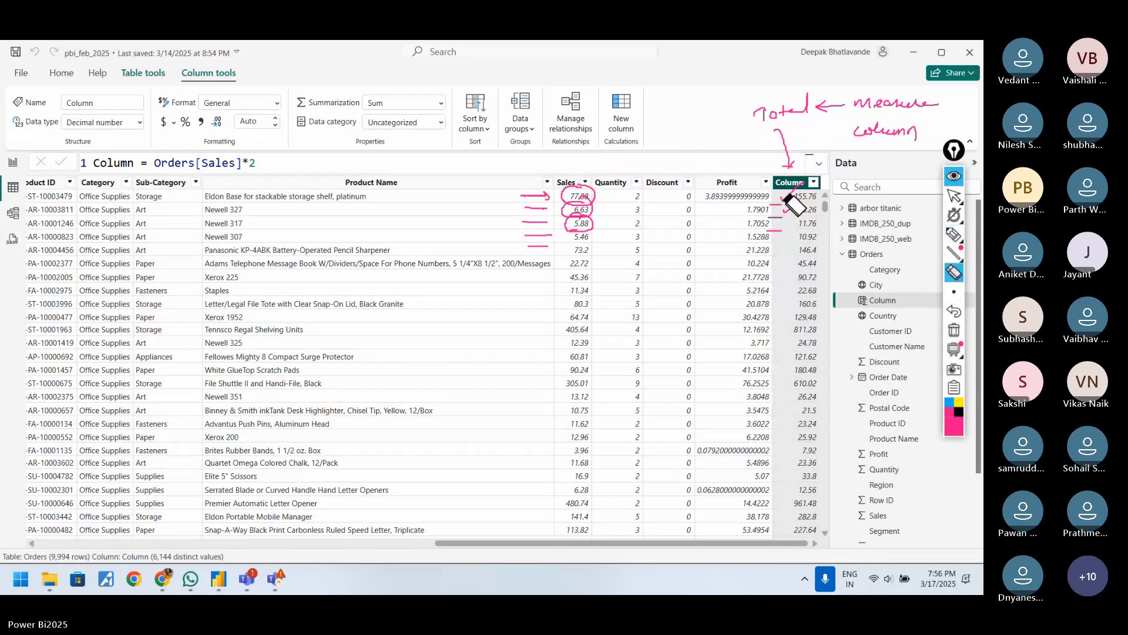
pyautogui.moveTo(570, 178)
pyautogui.mouseDown()
pyautogui.moveTo(722, 145)
pyautogui.moveTo(779, 167)
pyautogui.mouseUp()
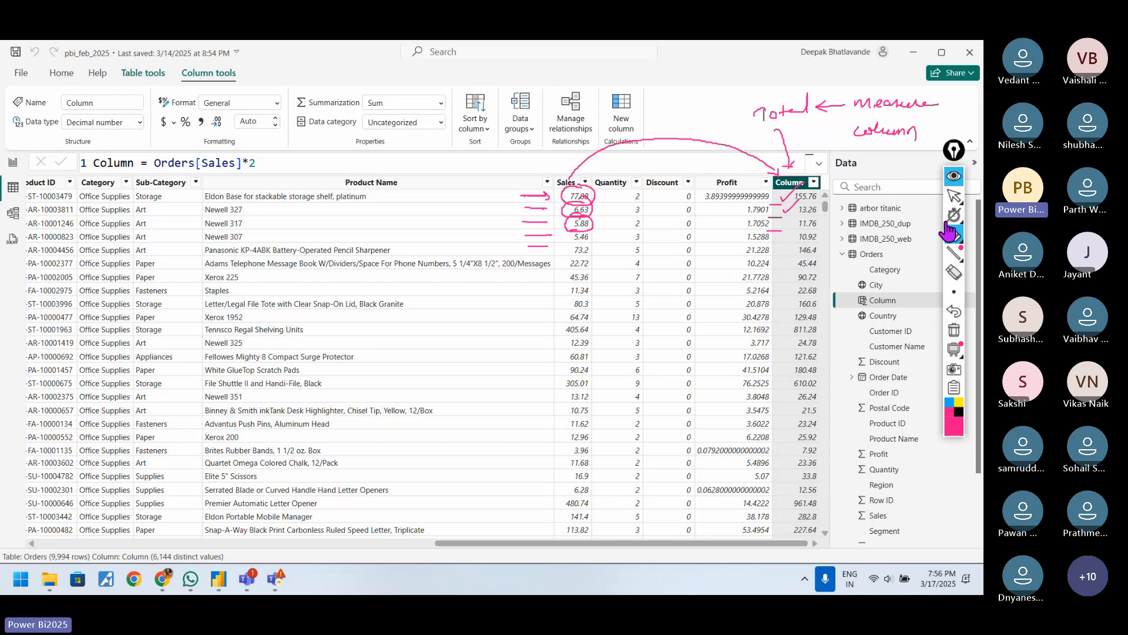
# Rename the new calculated column to New_sales.
pyautogui.click(954, 195)
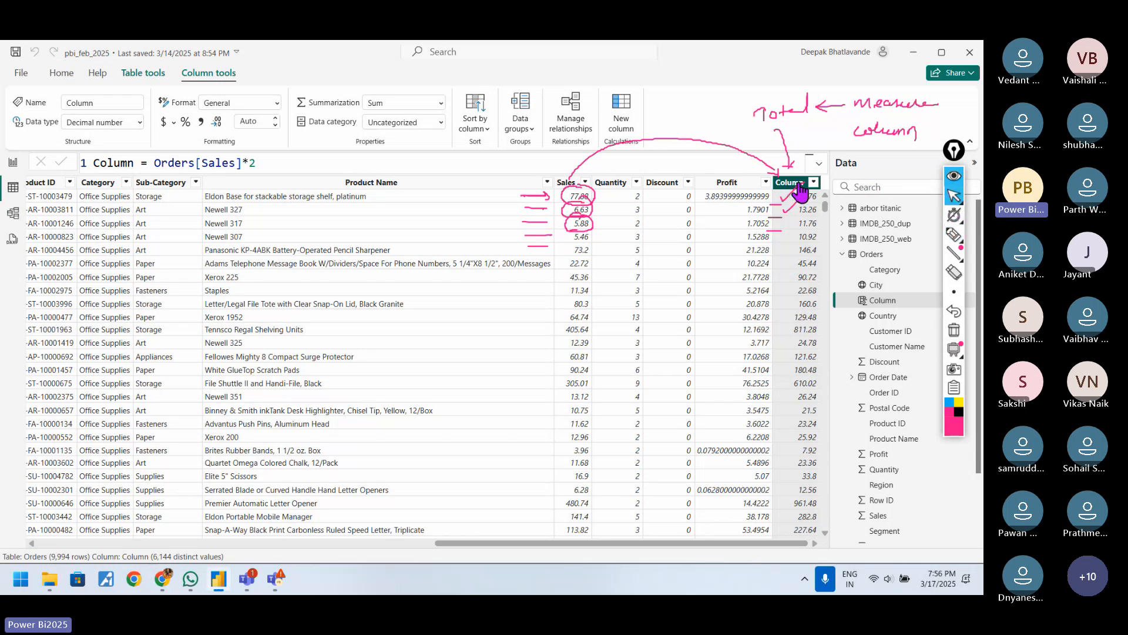
pyautogui.doubleClick(799, 184)
pyautogui.write('Ne')
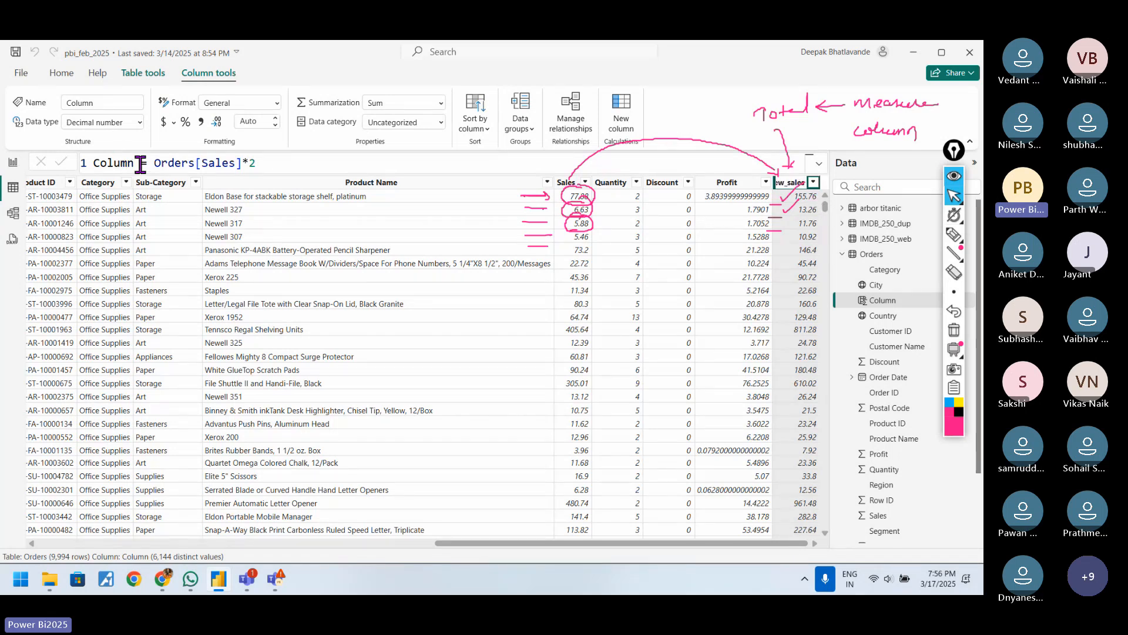
pyautogui.click(727, 219)
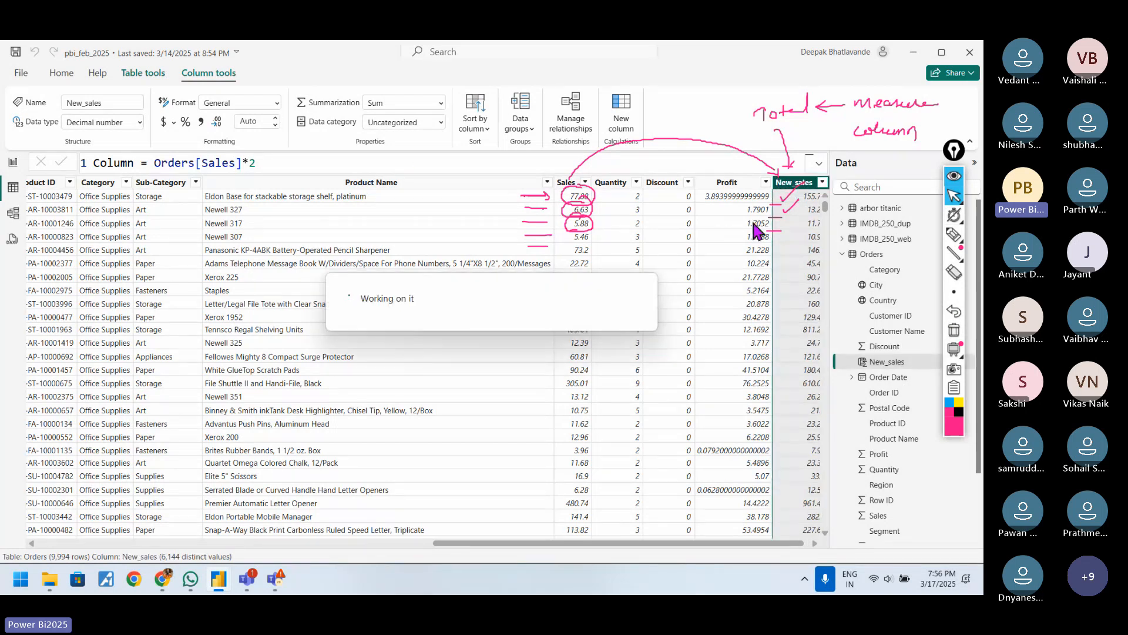
# Circle the New_sales name in the formula and widen the data grid to show the column's values in full.
pyautogui.click(953, 236)
pyautogui.moveTo(121, 150)
pyautogui.mouseDown()
pyautogui.moveTo(93, 159)
pyautogui.moveTo(118, 171)
pyautogui.moveTo(121, 149)
pyautogui.mouseUp()
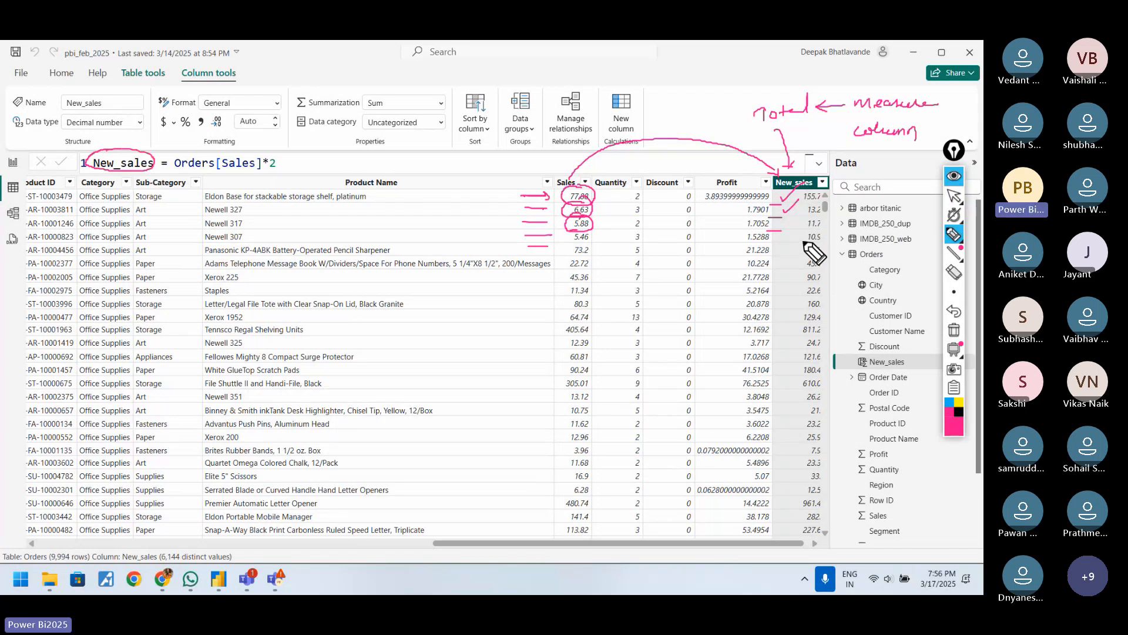
pyautogui.click(958, 198)
pyautogui.scroll(-8, 826, 212)
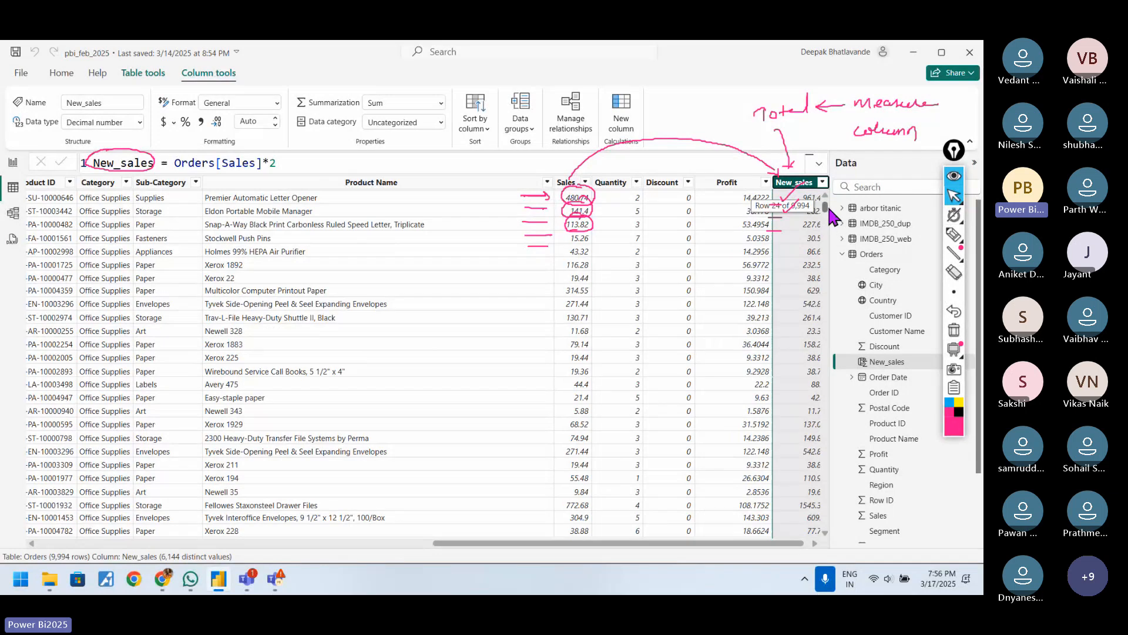
pyautogui.moveTo(829, 208)
pyautogui.mouseDown()
pyautogui.moveTo(828, 188)
pyautogui.moveTo(845, 216)
pyautogui.mouseUp()
# Clear all annotations, circle the first Sales value, and draw a curved arrow from it to New_sales, underlining the first result.
pyautogui.click(953, 234)
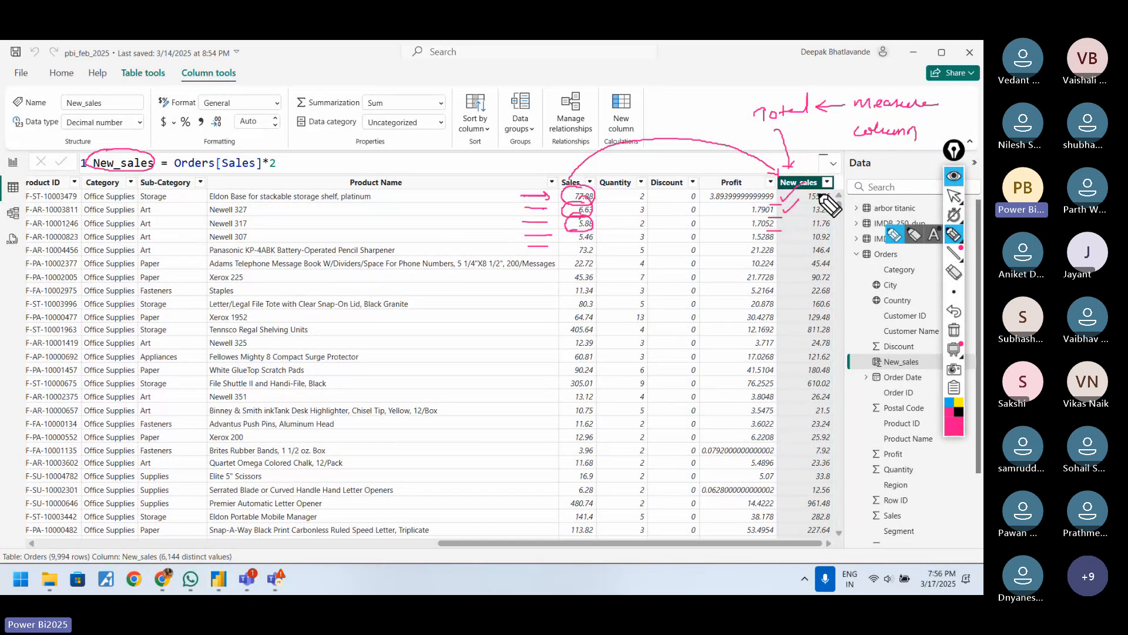
pyautogui.click(954, 330)
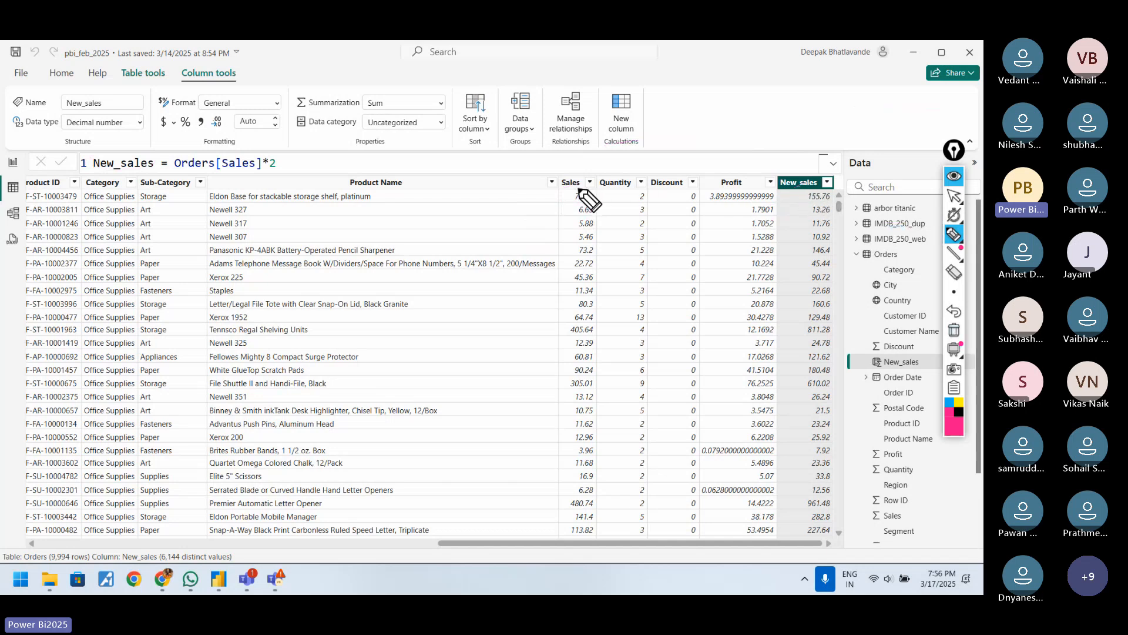
pyautogui.moveTo(595, 192); pyautogui.dragTo(591, 172)
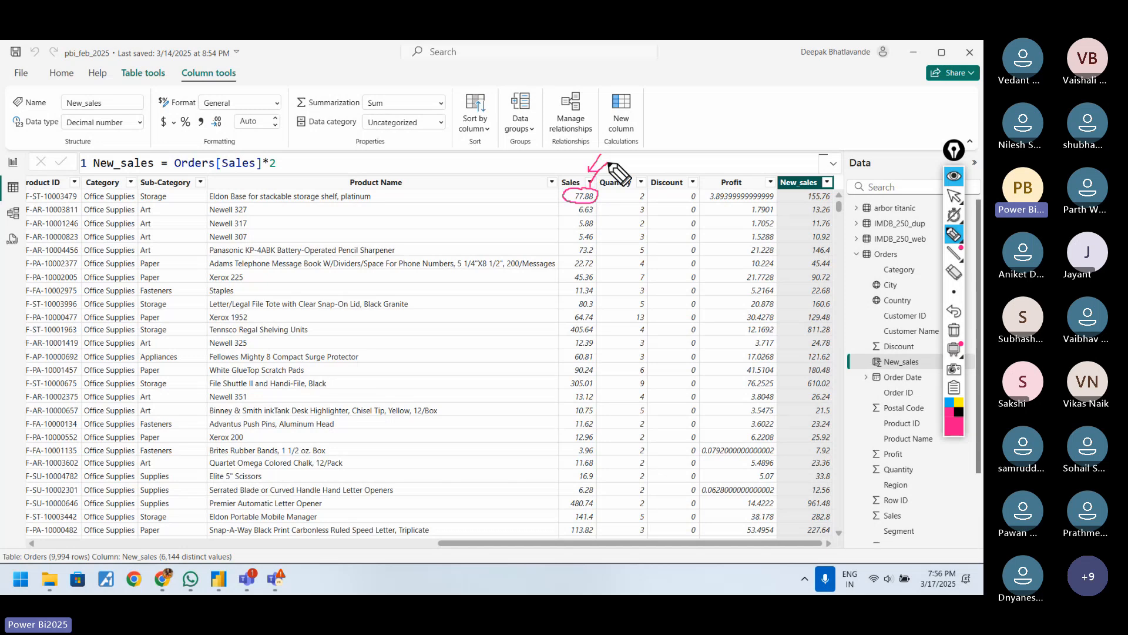
pyautogui.moveTo(609, 164)
pyautogui.mouseDown()
pyautogui.moveTo(742, 156)
pyautogui.moveTo(790, 172)
pyautogui.moveTo(816, 203)
pyautogui.mouseUp()
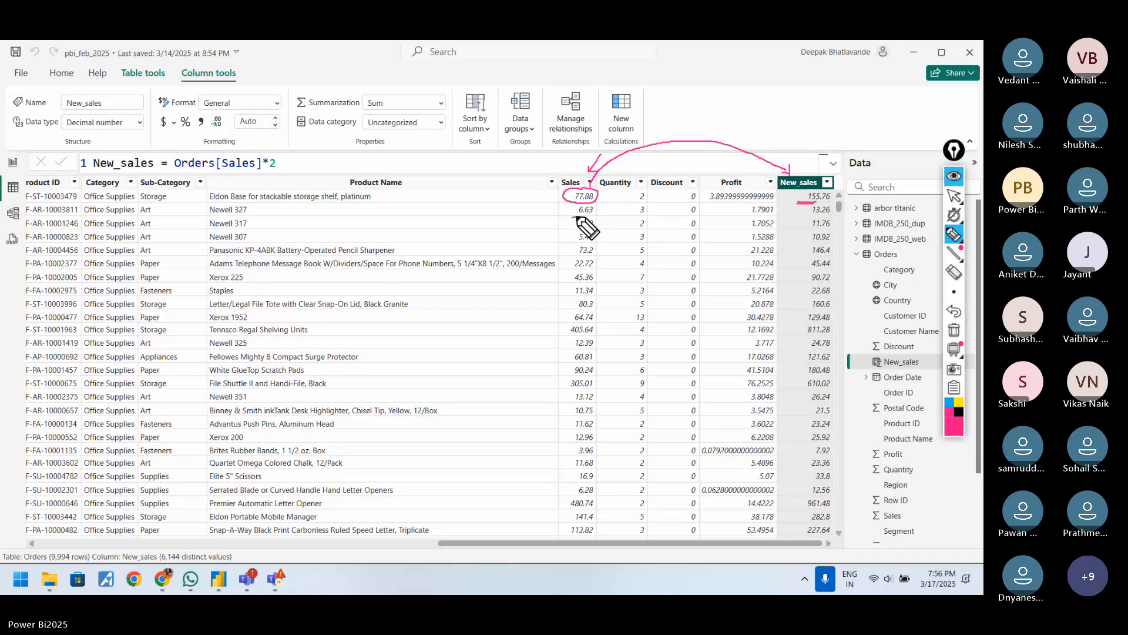
# Underline the next few Sales values and draw a curved arrow from the second Sales value to its New_sales value.
pyautogui.moveTo(576, 217); pyautogui.dragTo(585, 217)
pyautogui.moveTo(572, 229)
pyautogui.mouseDown()
pyautogui.moveTo(582, 232)
pyautogui.moveTo(573, 245)
pyautogui.mouseUp()
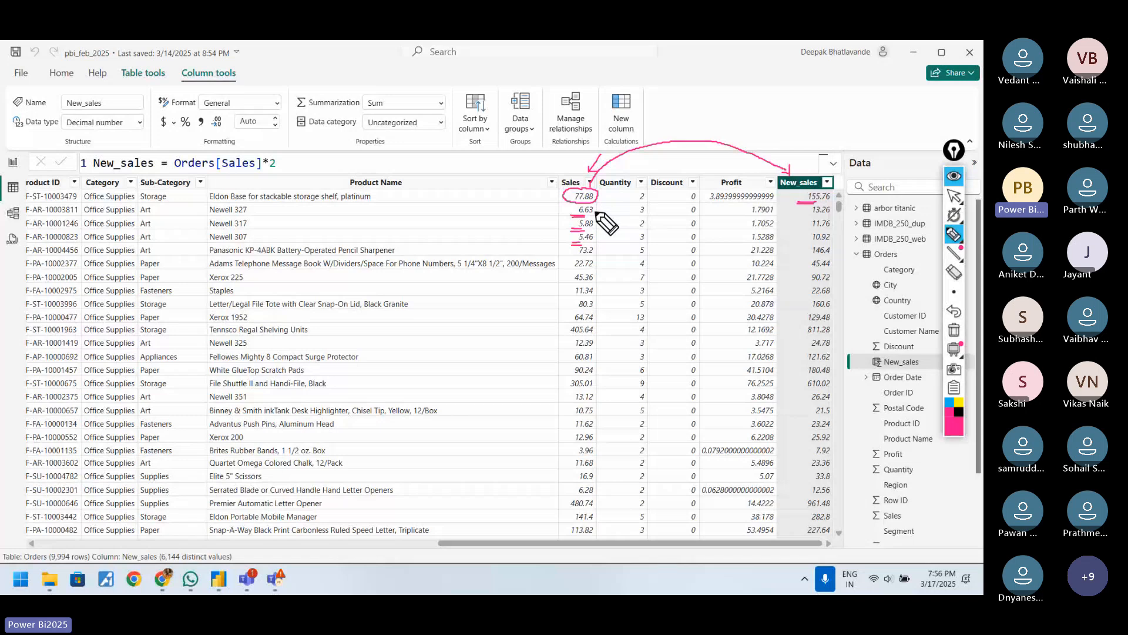
pyautogui.moveTo(610, 204)
pyautogui.mouseDown()
pyautogui.moveTo(703, 180)
pyautogui.moveTo(794, 217)
pyautogui.mouseUp()
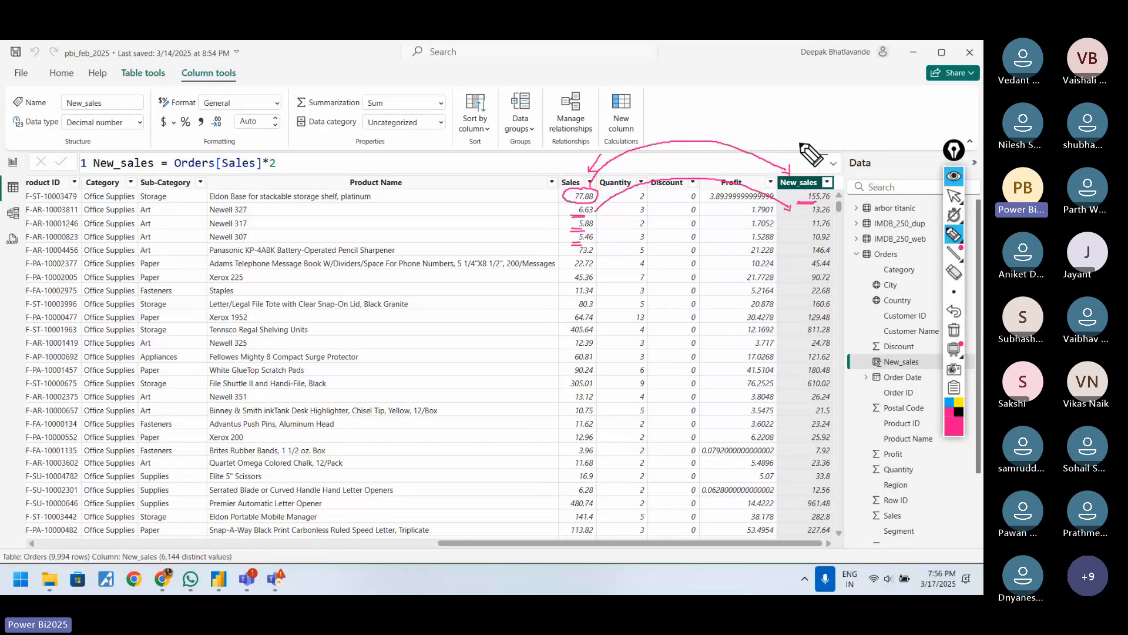
# Draw a downward arrow to the New_sales header and mark plus signs beside the second to fourth New_sales values.
pyautogui.moveTo(800, 124); pyautogui.dragTo(802, 160)
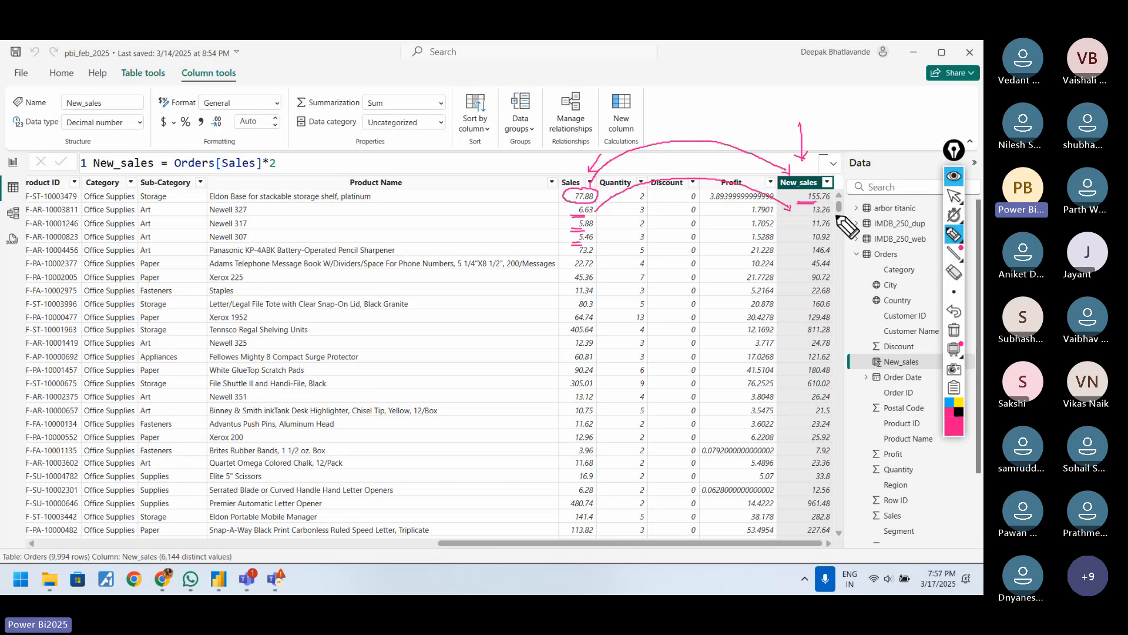
pyautogui.moveTo(807, 214); pyautogui.dragTo(810, 213)
pyautogui.moveTo(801, 220); pyautogui.dragTo(805, 224)
pyautogui.moveTo(804, 230); pyautogui.dragTo(804, 241)
pyautogui.moveTo(798, 238); pyautogui.dragTo(809, 238)
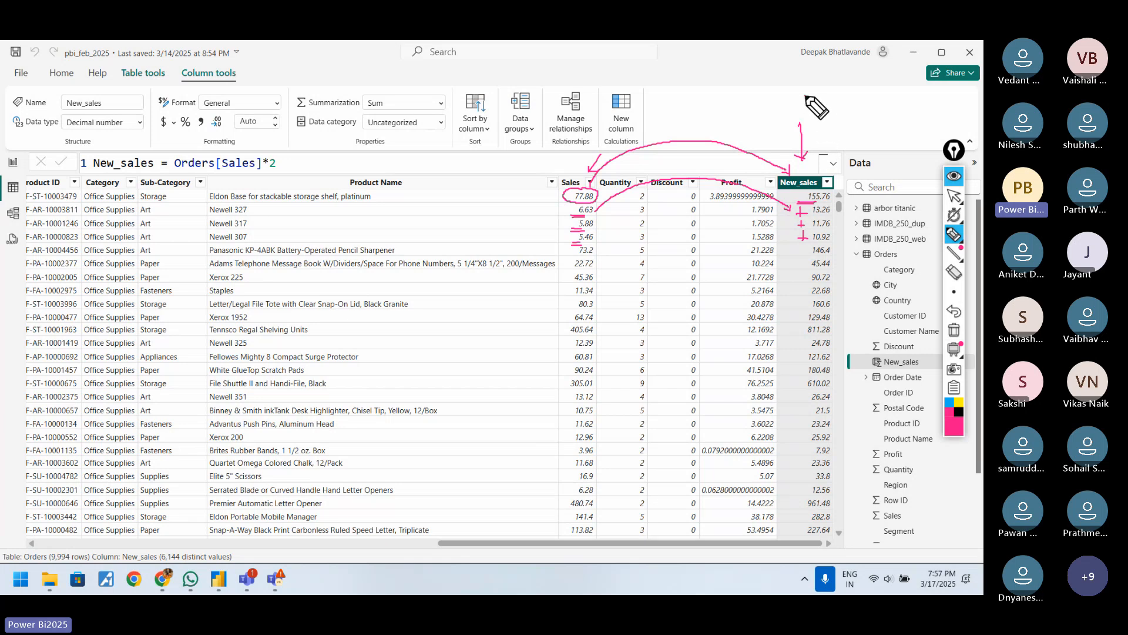
# Handwrite "10k" above New_sales with "= X" beside it, circle the 10k, and draw a curved arrow to the column header.
pyautogui.moveTo(806, 96)
pyautogui.mouseDown()
pyautogui.moveTo(807, 108)
pyautogui.moveTo(824, 100)
pyautogui.moveTo(878, 114)
pyautogui.mouseUp()
pyautogui.moveTo(859, 127); pyautogui.dragTo(904, 127)
pyautogui.moveTo(902, 108); pyautogui.dragTo(883, 125)
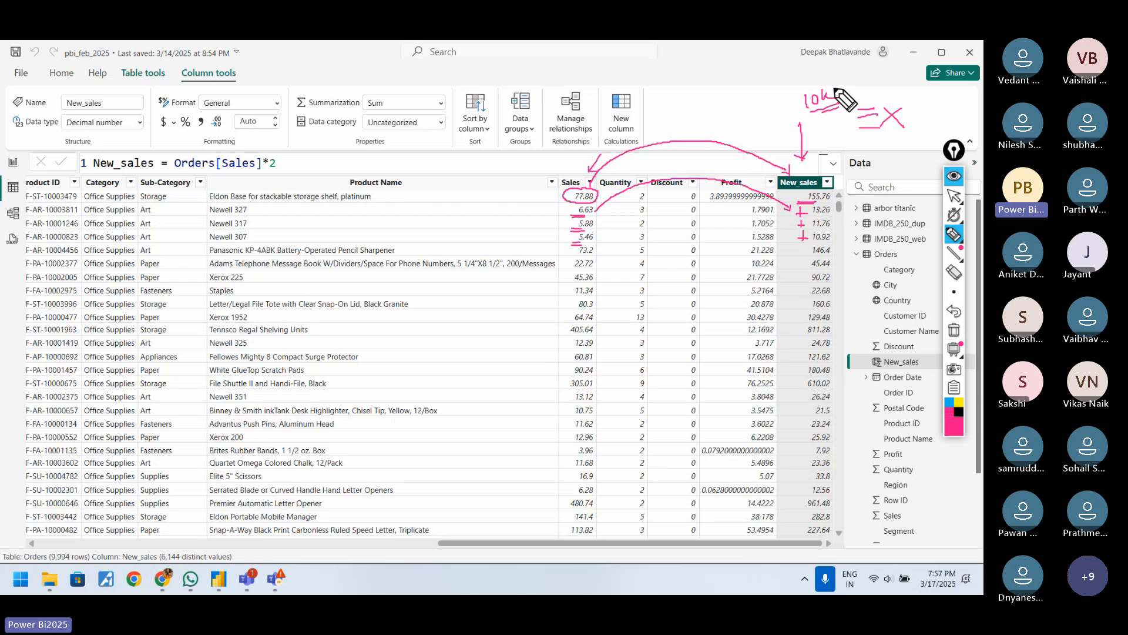
pyautogui.moveTo(835, 89); pyautogui.dragTo(783, 163)
pyautogui.moveTo(777, 157); pyautogui.dragTo(786, 155)
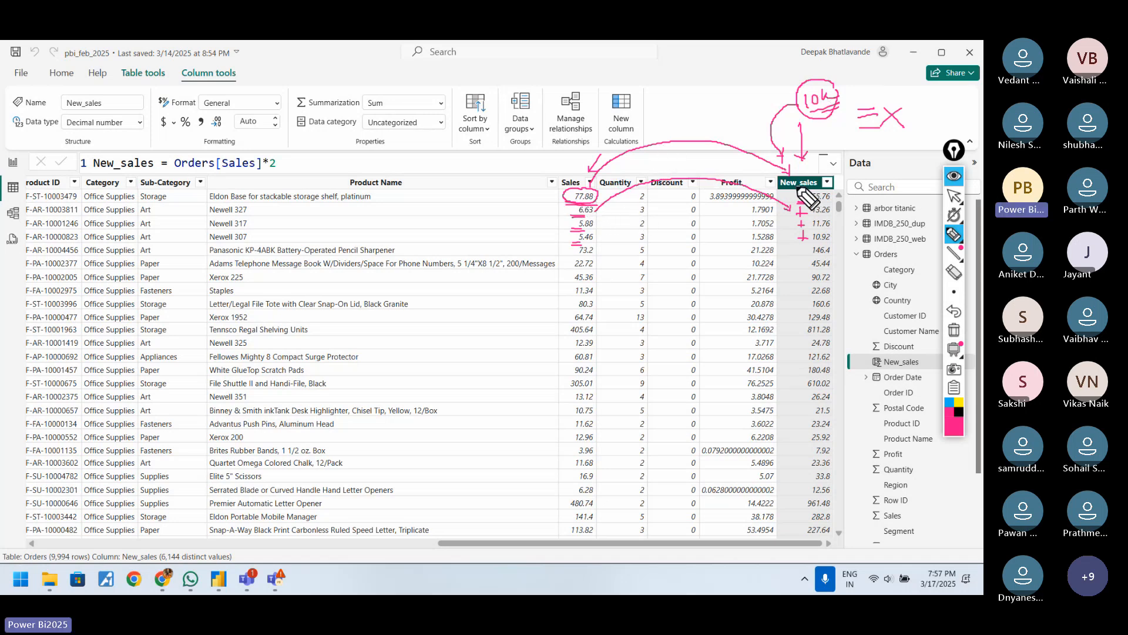
# Handwrite "10+1" over the product names with an arrow and tick, and retrace the plus sign beside the fourth New_sales value.
pyautogui.moveTo(450, 211); pyautogui.dragTo(451, 223)
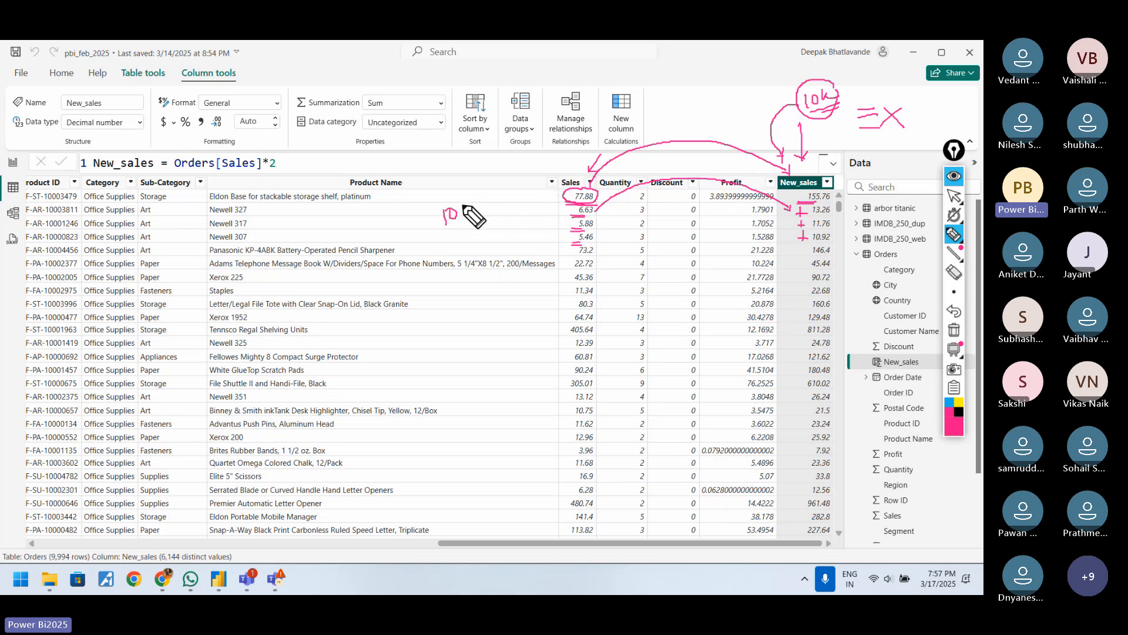
pyautogui.moveTo(463, 204)
pyautogui.mouseDown()
pyautogui.moveTo(465, 215)
pyautogui.moveTo(467, 194)
pyautogui.moveTo(486, 212)
pyautogui.mouseUp()
pyautogui.moveTo(476, 221); pyautogui.dragTo(490, 218)
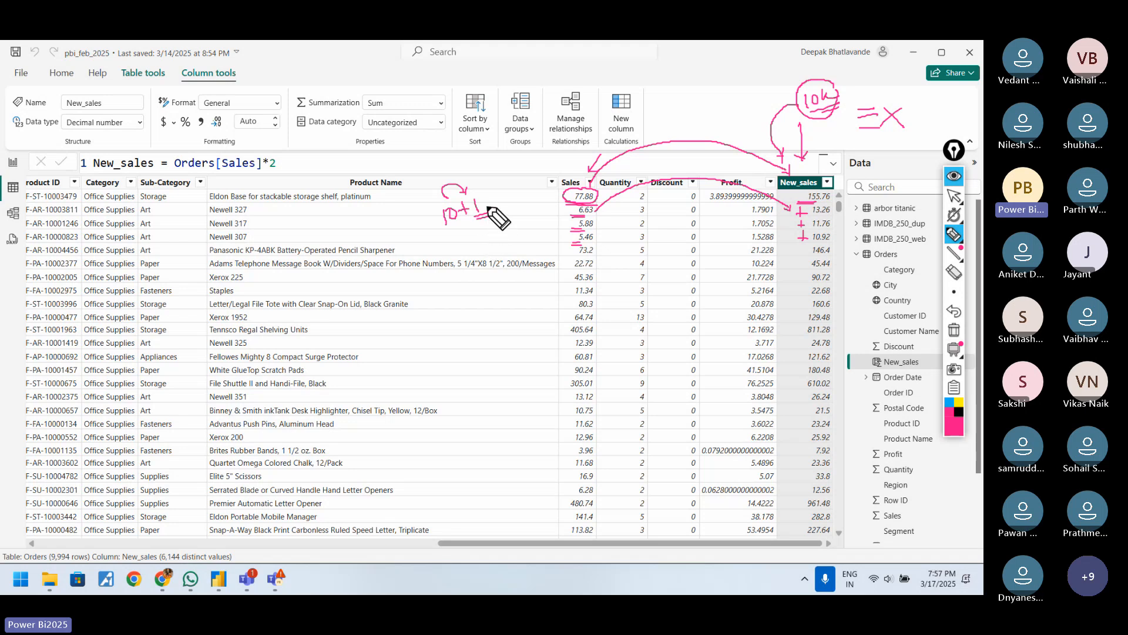
pyautogui.moveTo(483, 202); pyautogui.dragTo(503, 179)
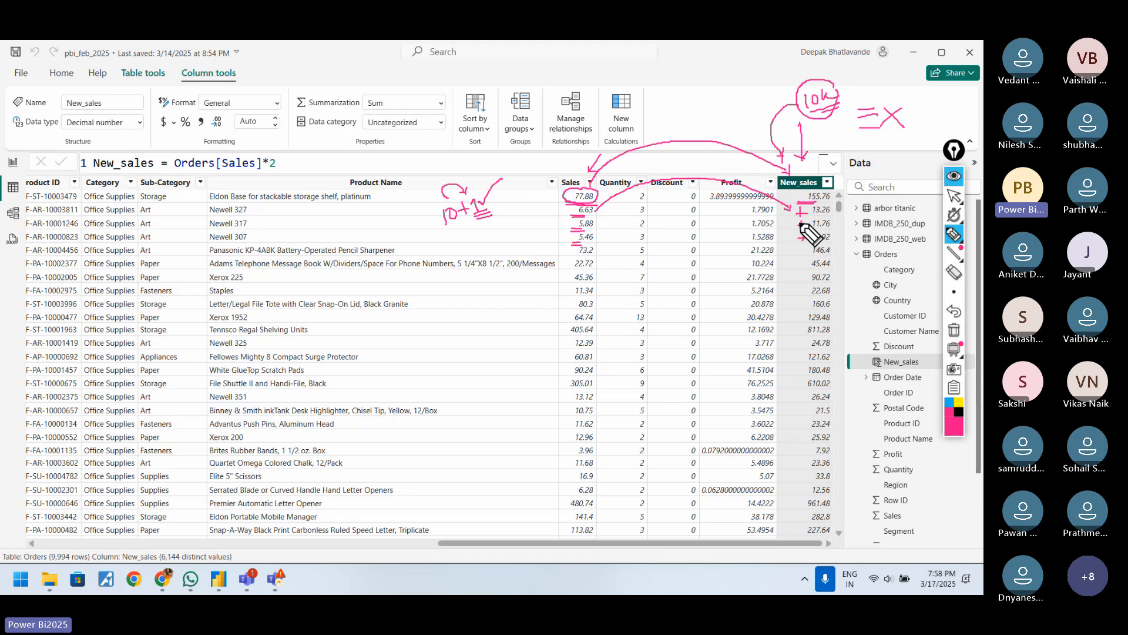
pyautogui.moveTo(796, 236); pyautogui.dragTo(808, 237)
pyautogui.moveTo(802, 231); pyautogui.dragTo(802, 241)
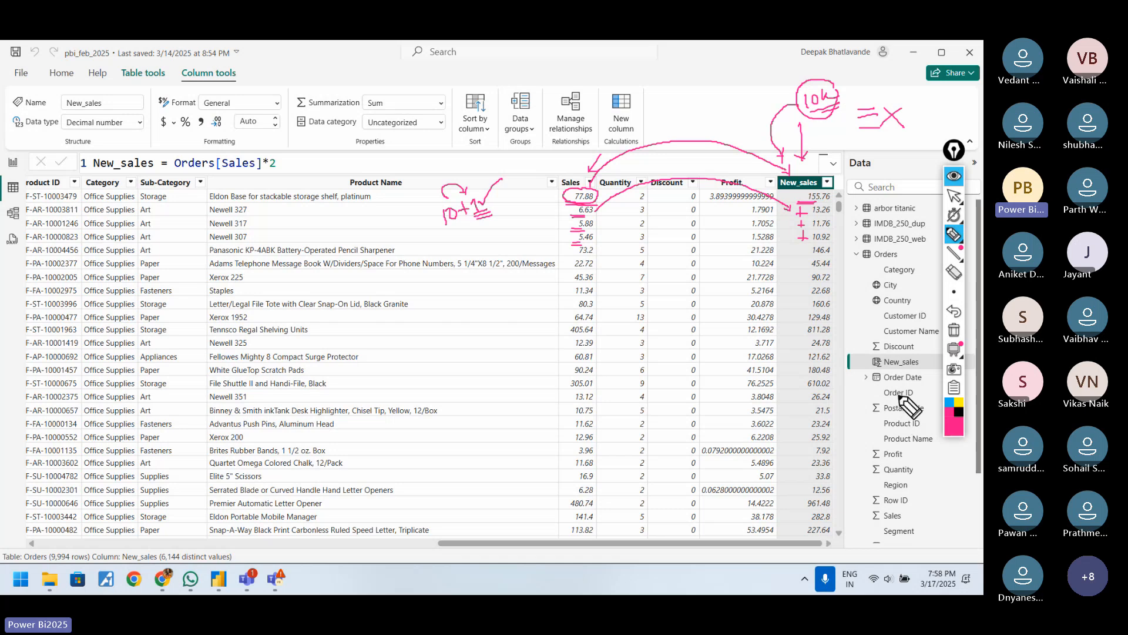
# Clear all pen annotations and start a new measure named Total_new_sales in the Orders table.
pyautogui.click(953, 198)
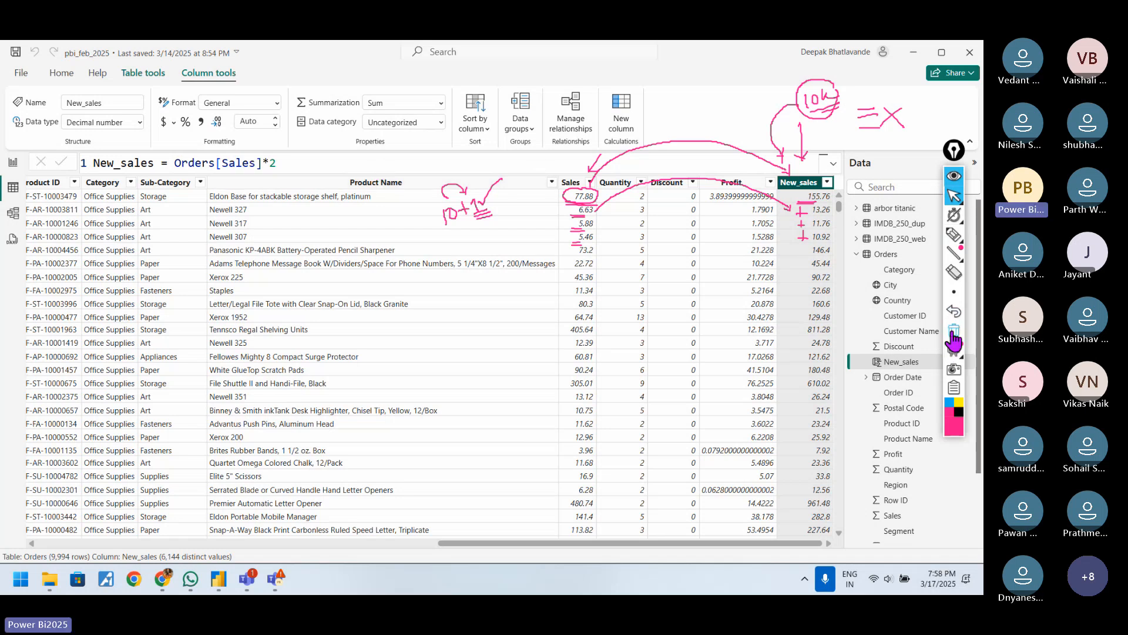
pyautogui.click(953, 332)
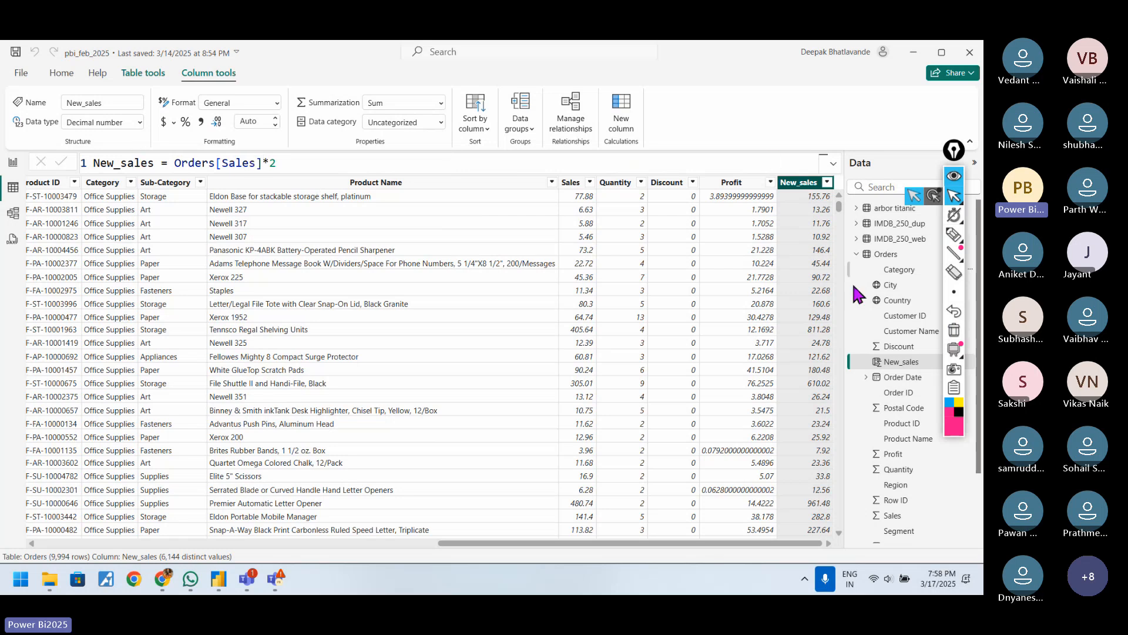
pyautogui.rightClick(899, 368)
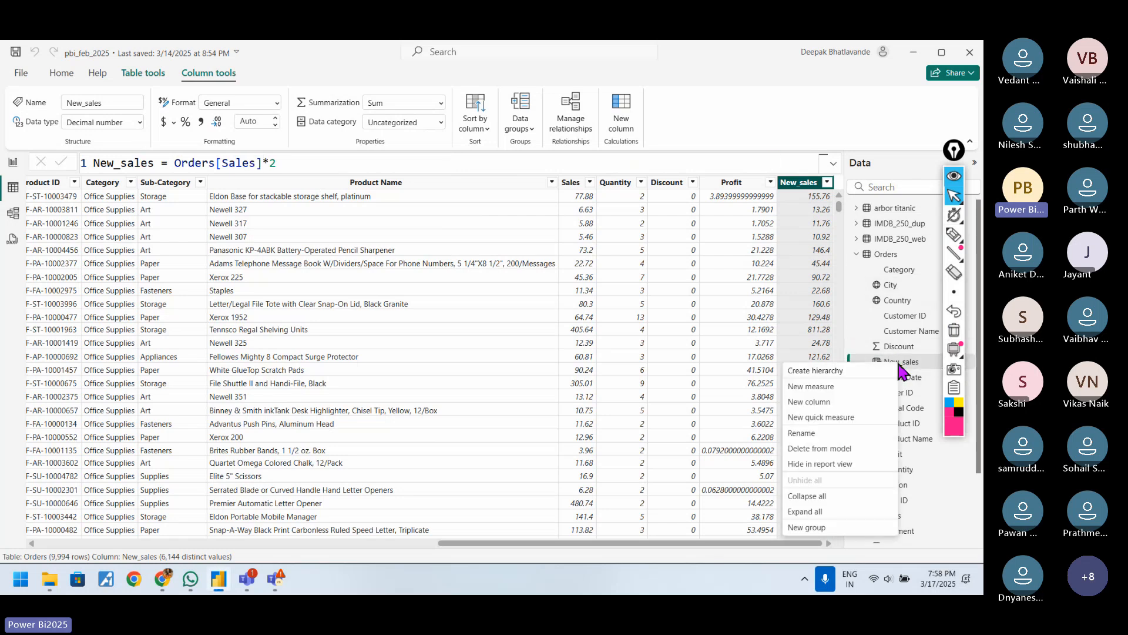
pyautogui.click(831, 386)
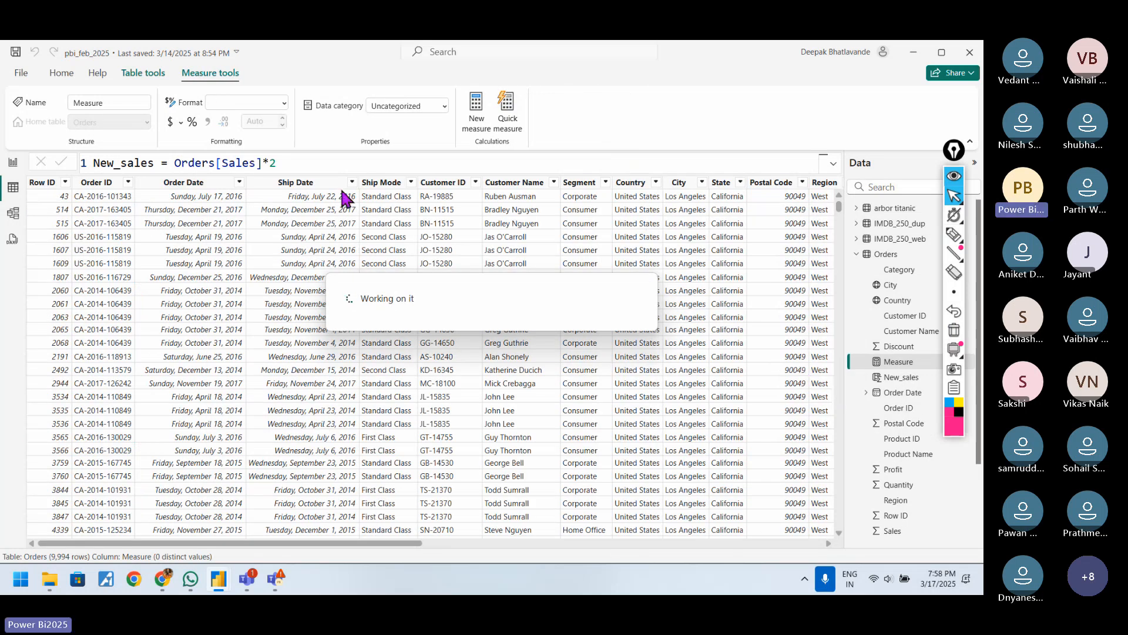
pyautogui.doubleClick(142, 169)
pyautogui.moveTo(142, 168); pyautogui.dragTo(83, 176)
pyautogui.write('Tots')
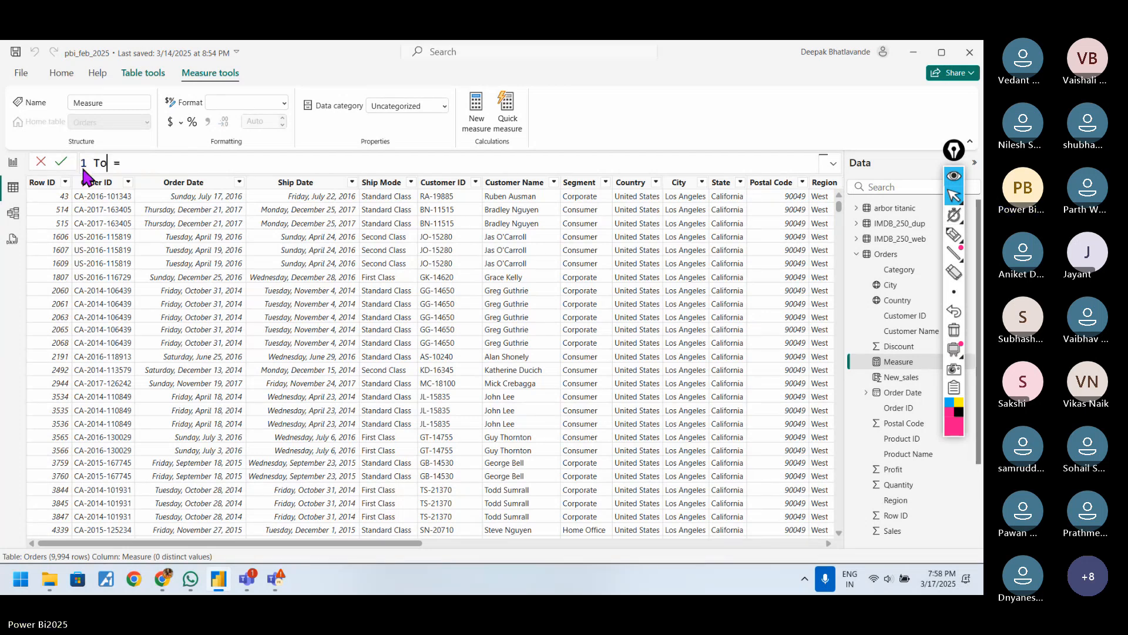
pyautogui.press('BackSpace')
pyautogui.press('BackSpace')
pyautogui.write('al_new_sales')
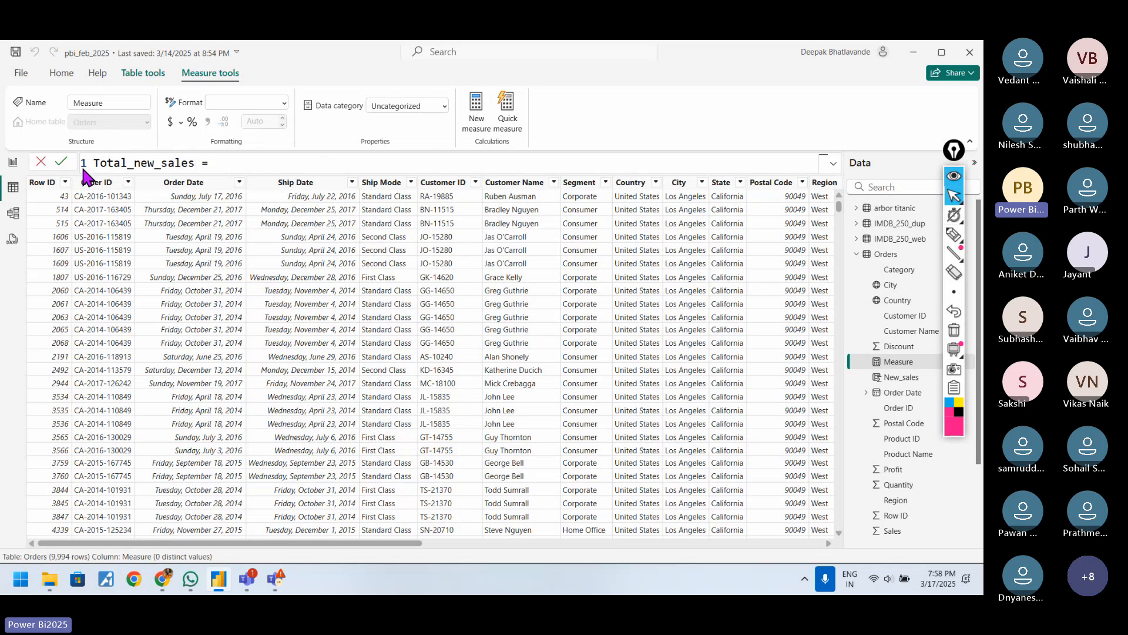
# Define the Total_new_sales measure as SUM(Orders[New_sales]) and commit the formula.
pyautogui.write('SUM(')
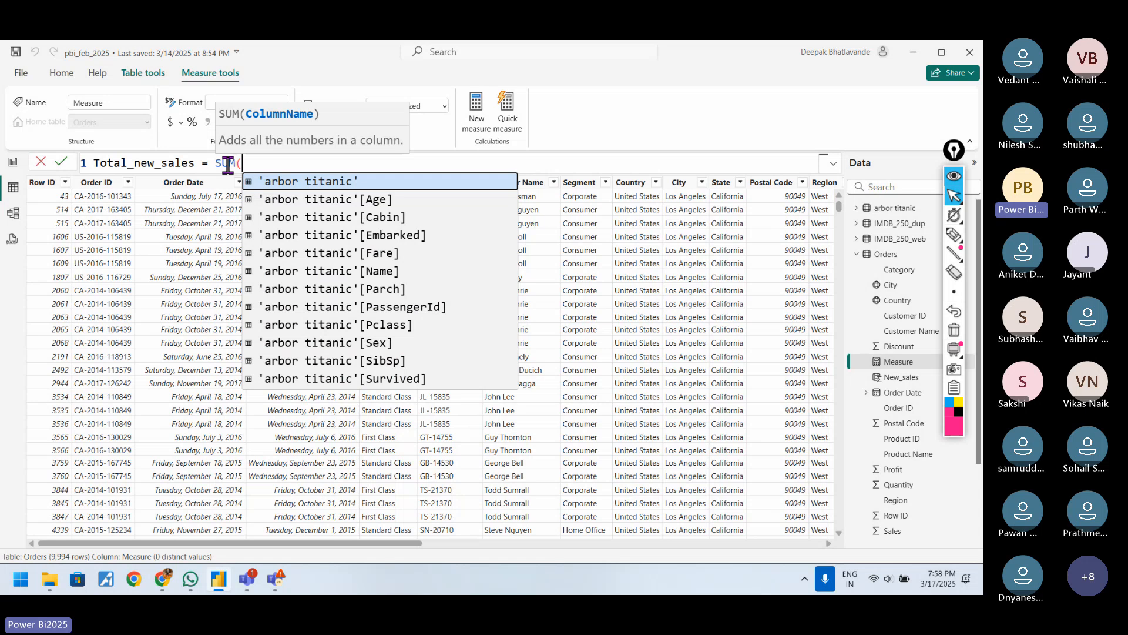
pyautogui.write('ored')
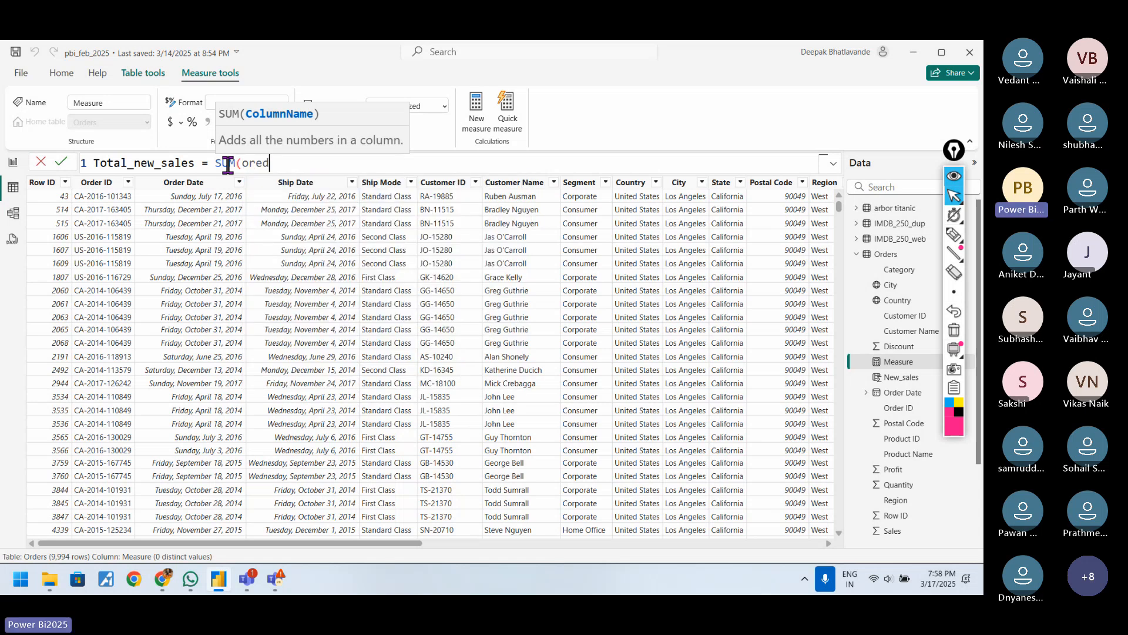
pyautogui.press('BackSpace')
pyautogui.press('BackSpace')
pyautogui.press('Tab')
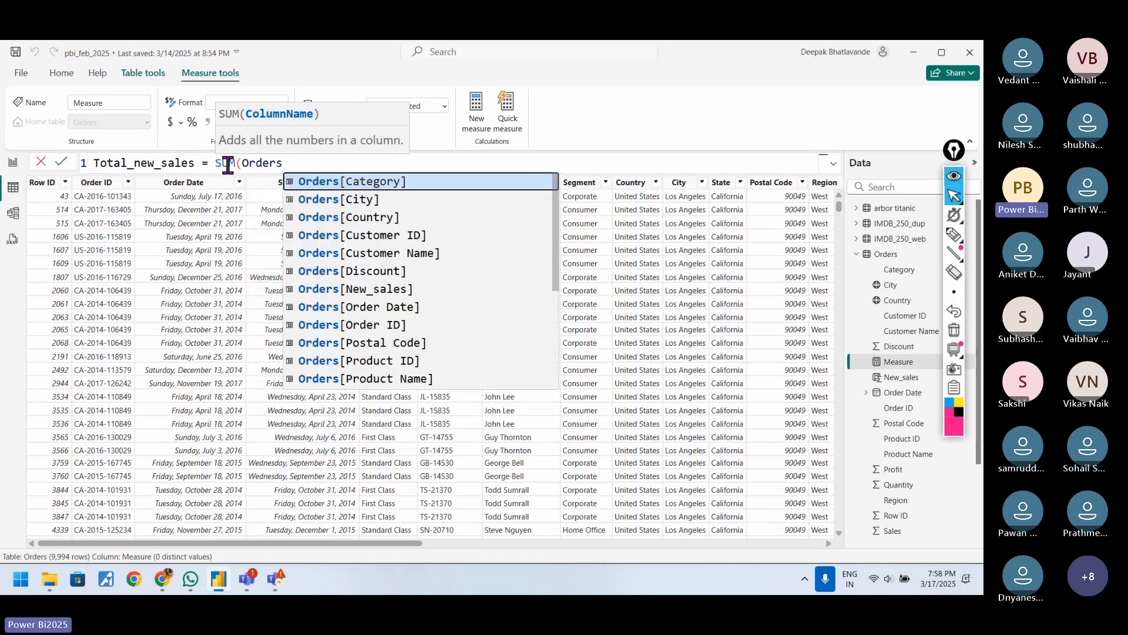
pyautogui.write('[new')
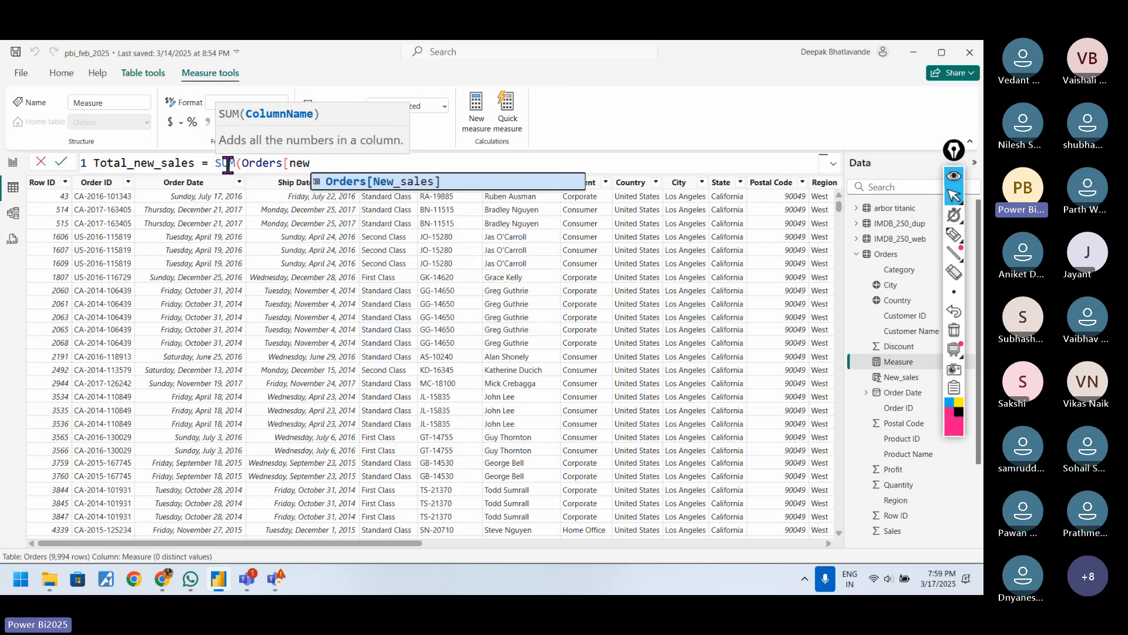
pyautogui.press('Tab')
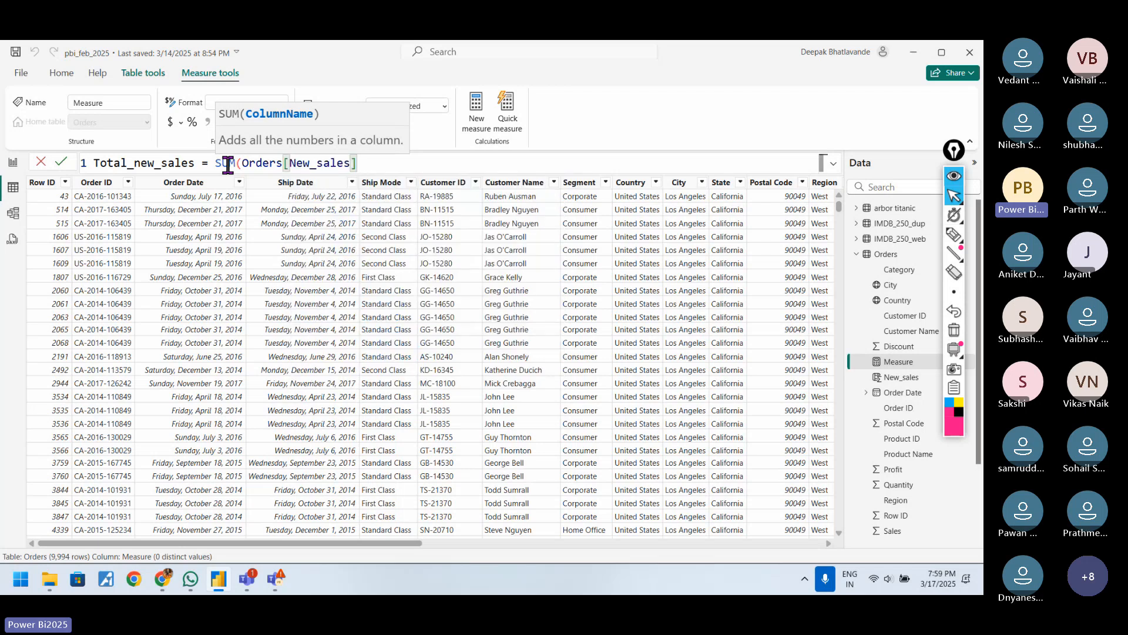
pyautogui.write(')')
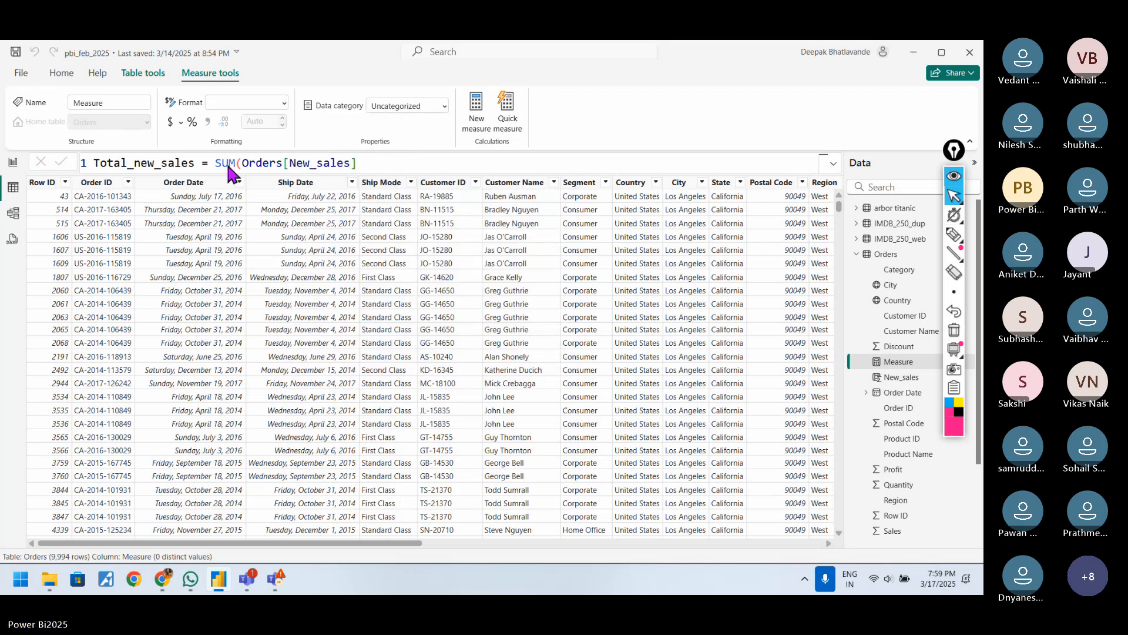
pyautogui.press('Return')
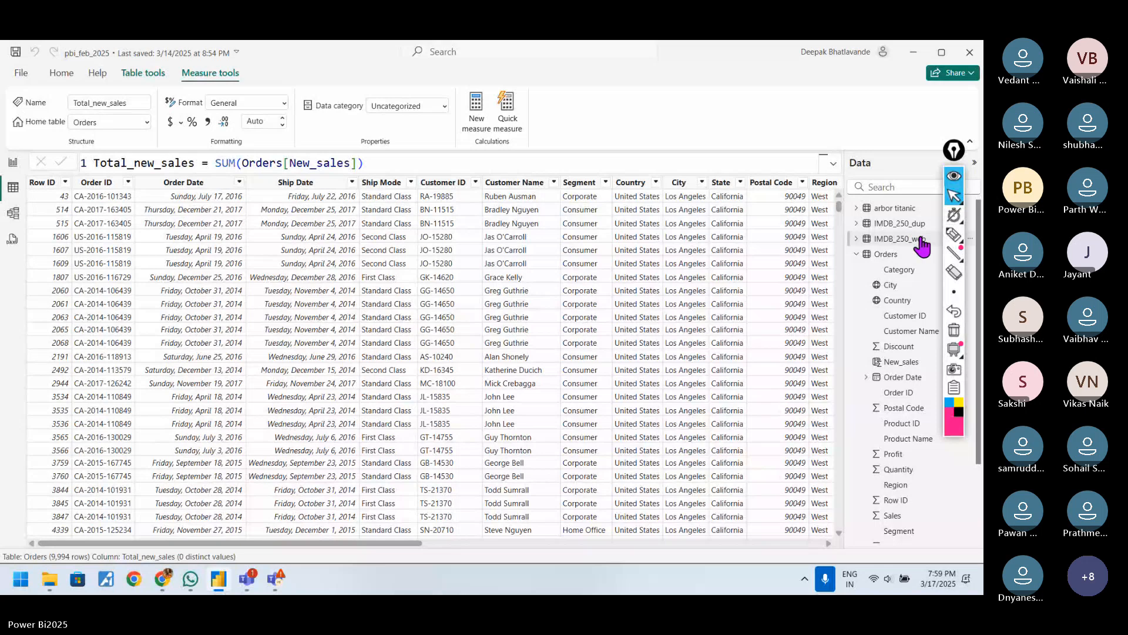
# Draw a curved arrow and a cross beside the New_sales column in the Orders table, and erase both marks.
pyautogui.click(963, 241)
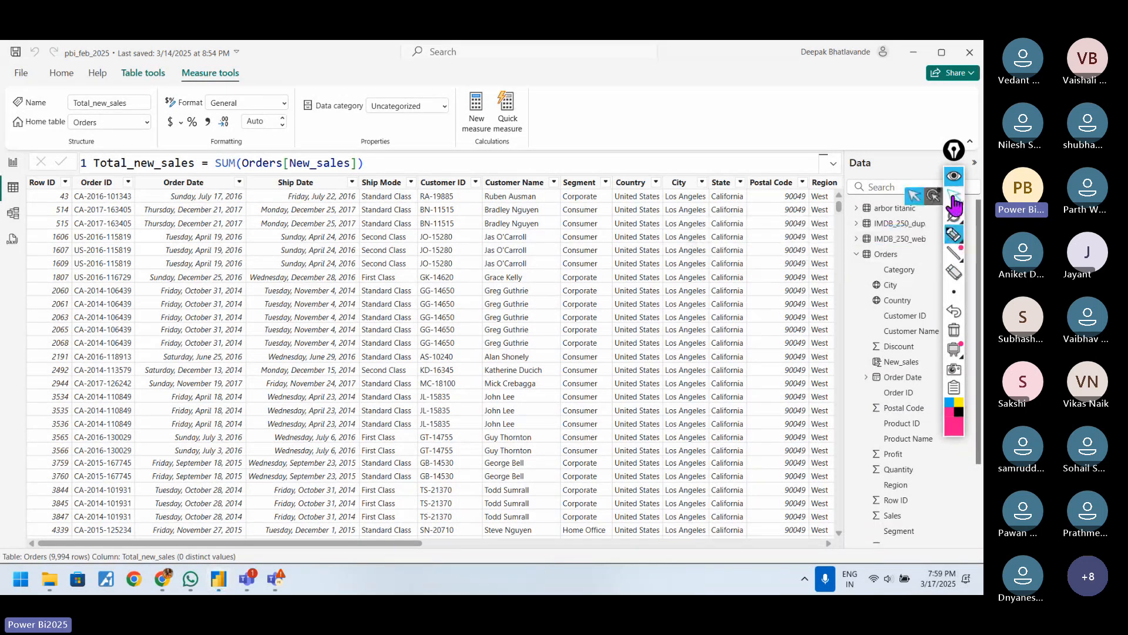
pyautogui.click(953, 200)
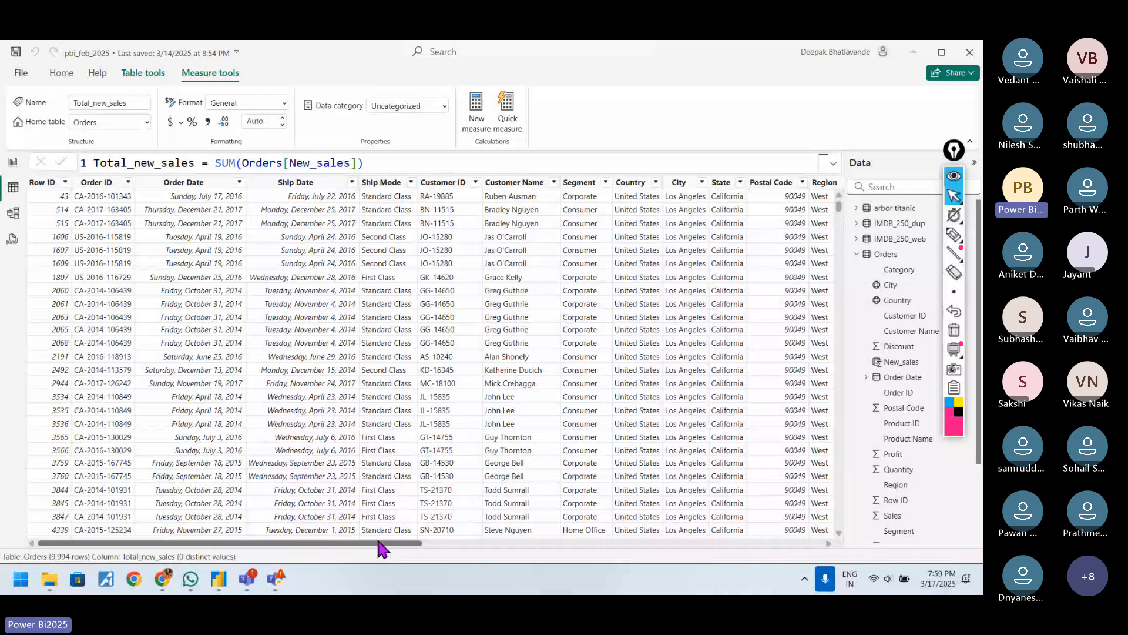
pyautogui.moveTo(379, 542); pyautogui.dragTo(815, 552)
pyautogui.click(954, 234)
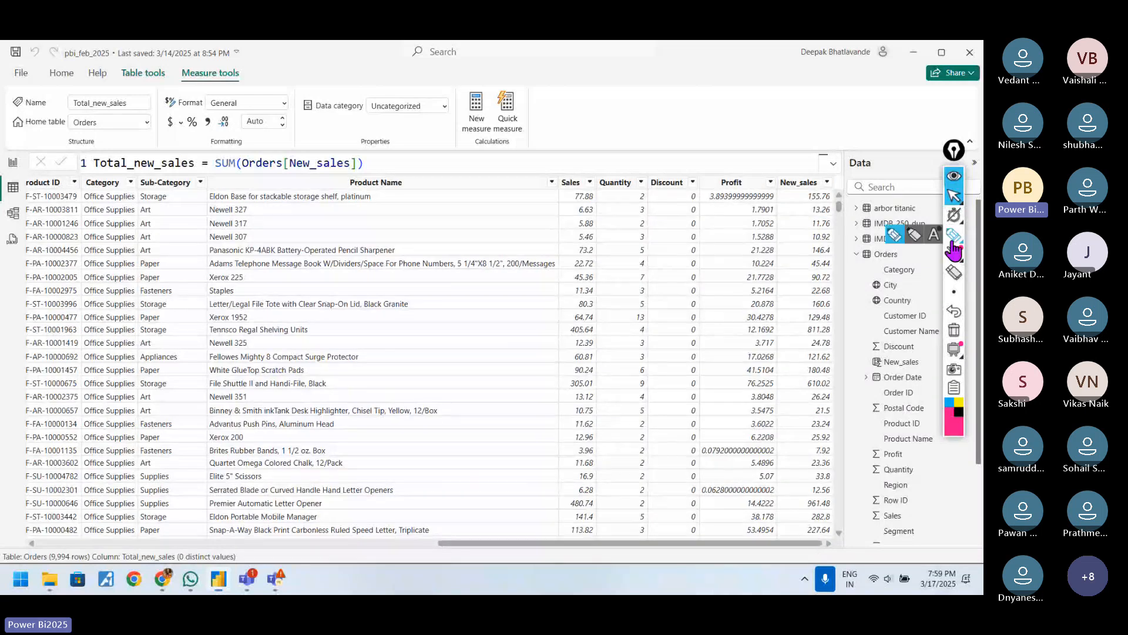
pyautogui.moveTo(800, 170); pyautogui.dragTo(829, 175)
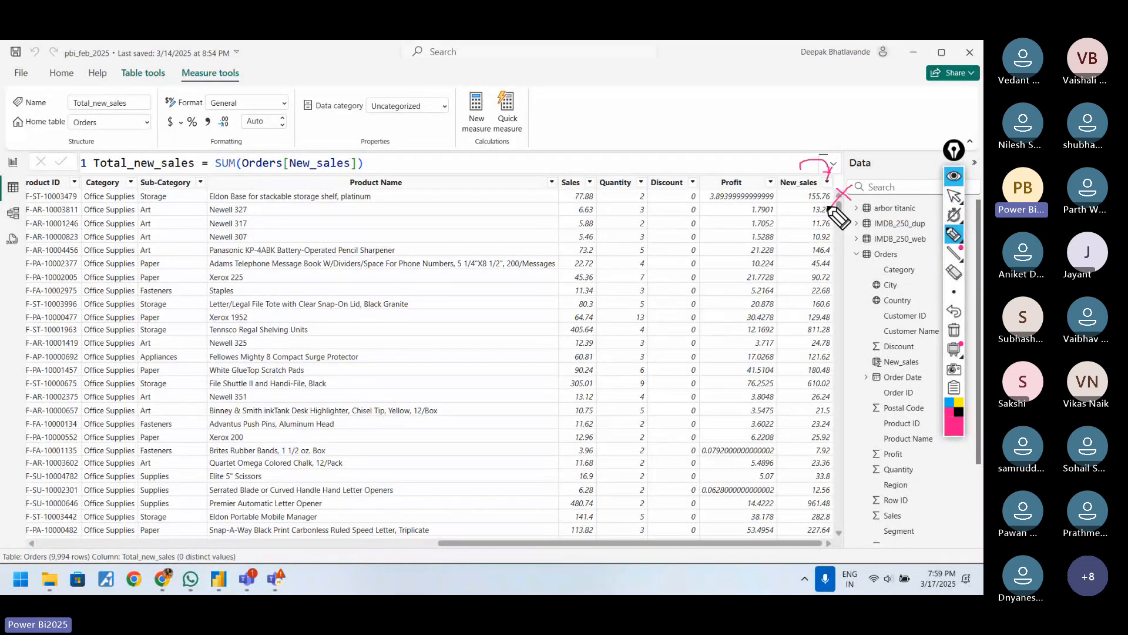
pyautogui.click(954, 330)
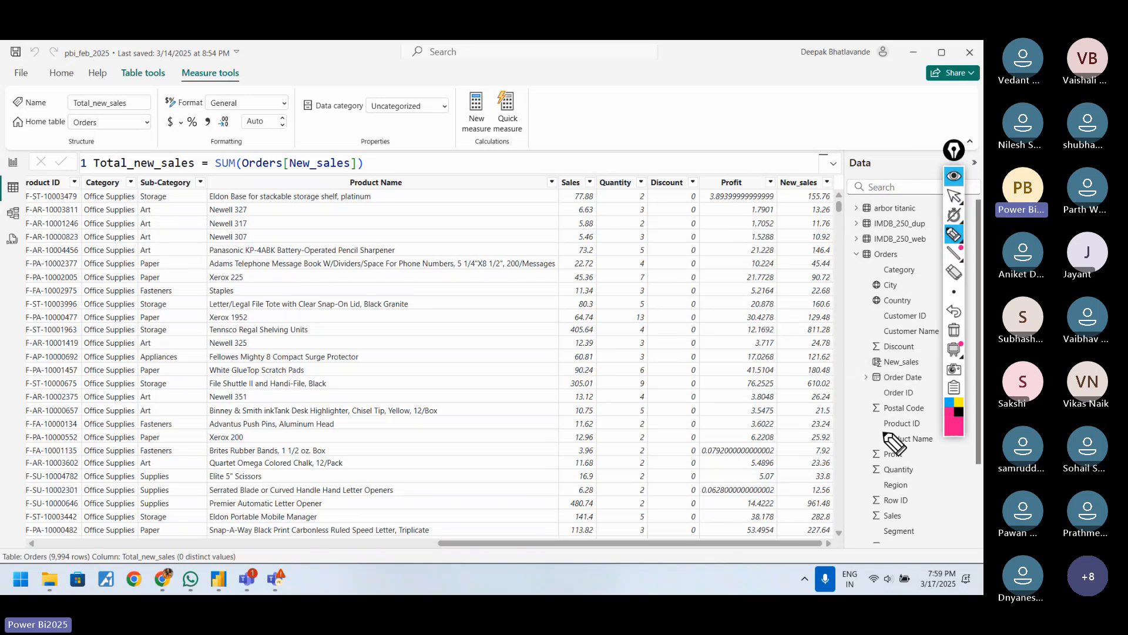
# Circle the Total_new_sales measure in the Orders field list with the pink pen.
pyautogui.click(954, 195)
pyautogui.scroll(-2, 977, 325)
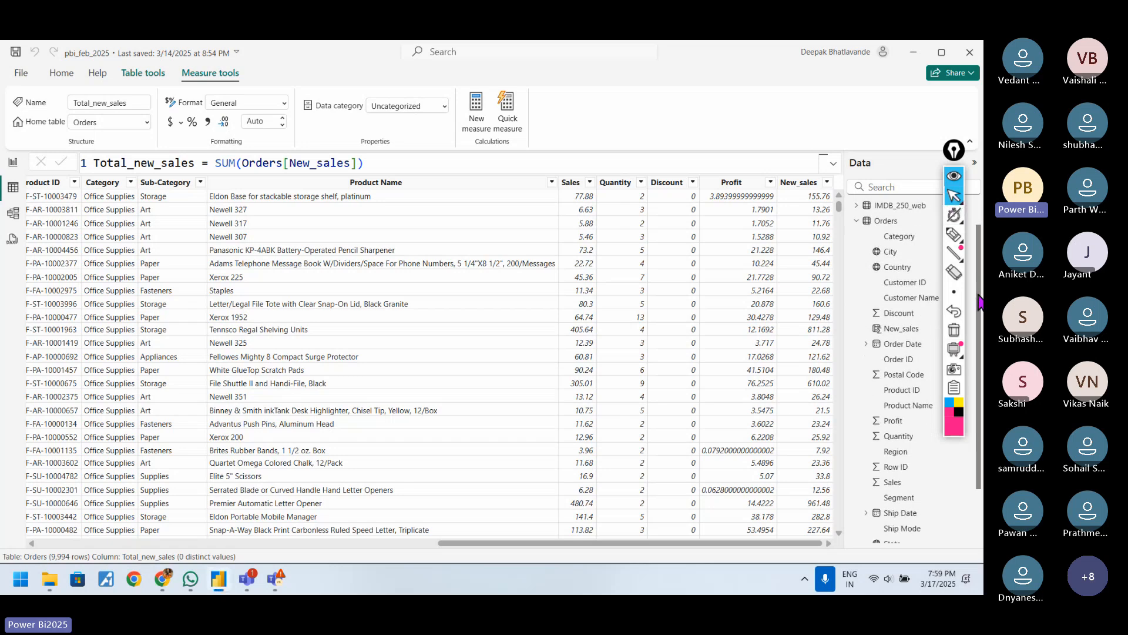
pyautogui.scroll(-2, 977, 325)
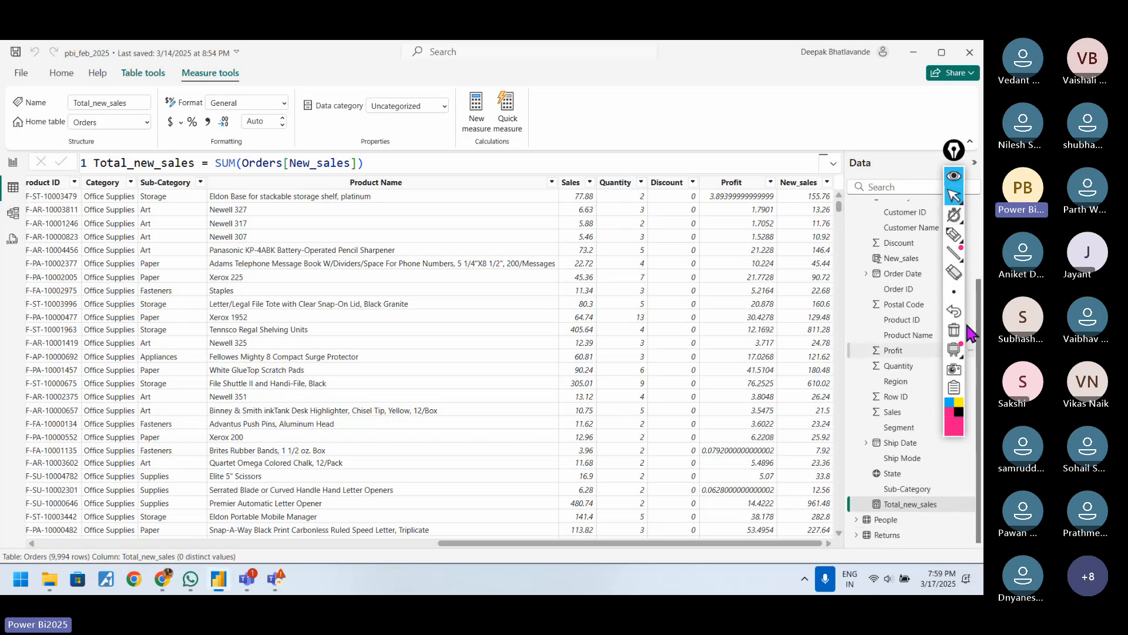
pyautogui.click(957, 240)
pyautogui.moveTo(884, 497)
pyautogui.mouseDown()
pyautogui.moveTo(874, 512)
pyautogui.moveTo(922, 509)
pyautogui.mouseUp()
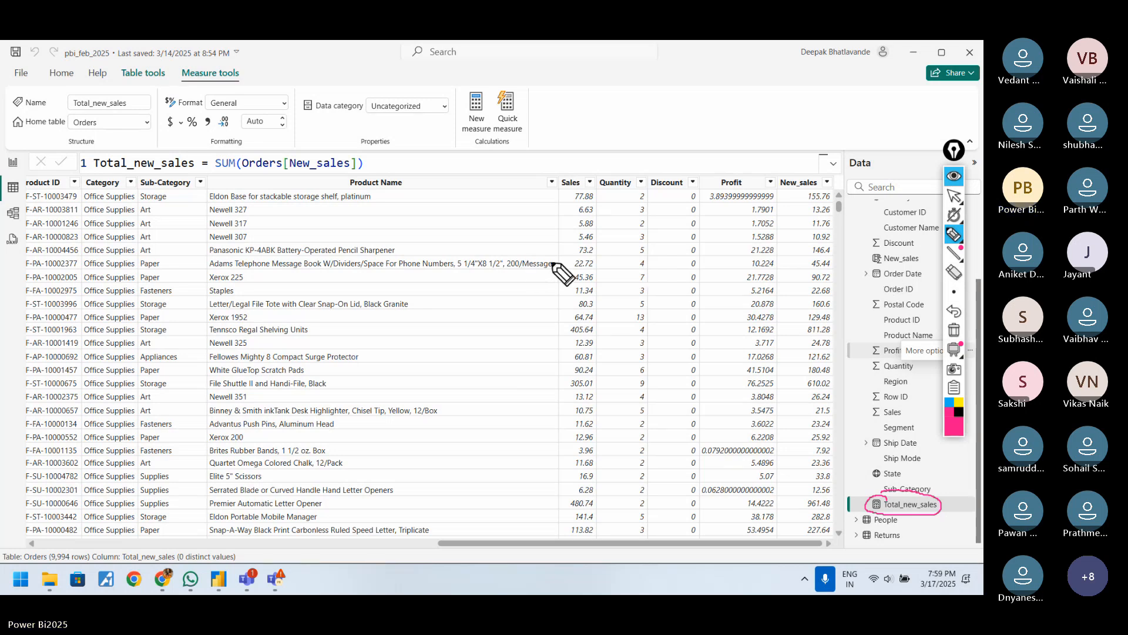
# Sketch a pink calculator icon with a pink table grid below it, and add a black sigma inside the grid.
pyautogui.moveTo(510, 275)
pyautogui.mouseDown()
pyautogui.moveTo(509, 305)
pyautogui.moveTo(558, 309)
pyautogui.moveTo(510, 320)
pyautogui.moveTo(551, 333)
pyautogui.moveTo(556, 301)
pyautogui.moveTo(527, 283)
pyautogui.moveTo(521, 304)
pyautogui.moveTo(547, 317)
pyautogui.mouseUp()
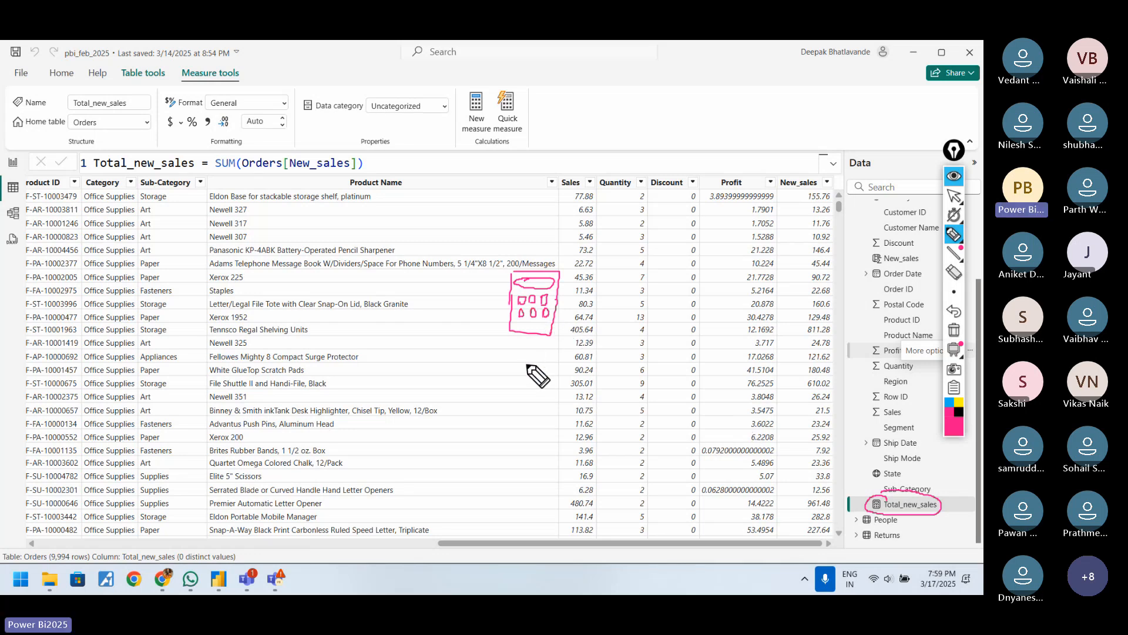
pyautogui.moveTo(517, 405)
pyautogui.mouseDown()
pyautogui.moveTo(520, 365)
pyautogui.moveTo(575, 367)
pyautogui.moveTo(517, 403)
pyautogui.mouseUp()
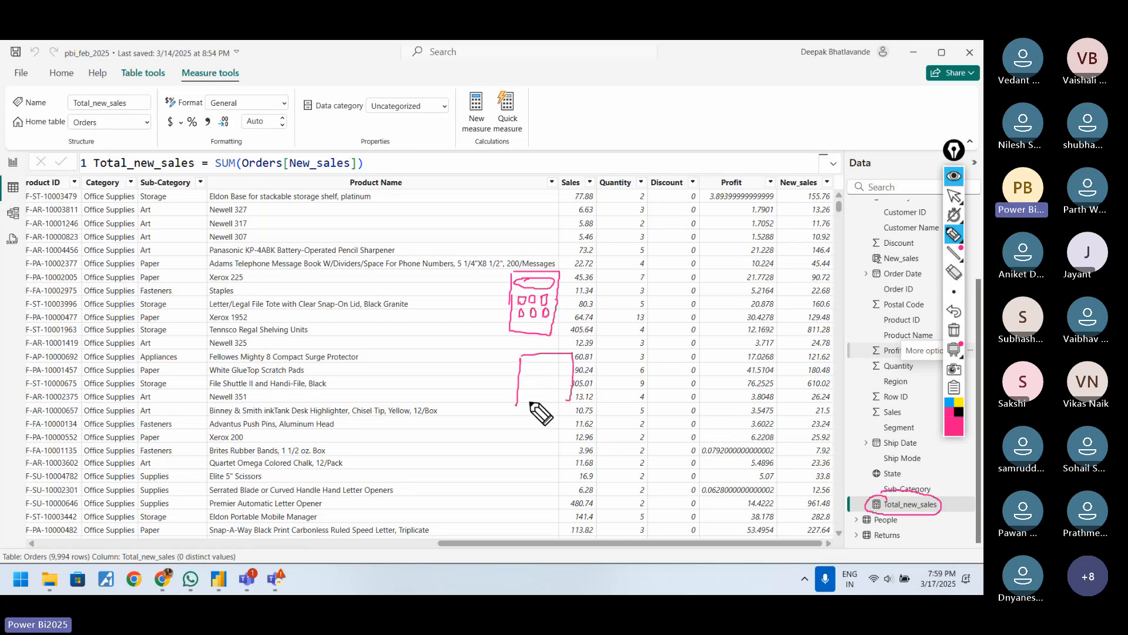
pyautogui.moveTo(532, 357)
pyautogui.mouseDown()
pyautogui.moveTo(532, 401)
pyautogui.moveTo(554, 398)
pyautogui.moveTo(567, 370)
pyautogui.moveTo(570, 383)
pyautogui.mouseUp()
pyautogui.click(557, 356)
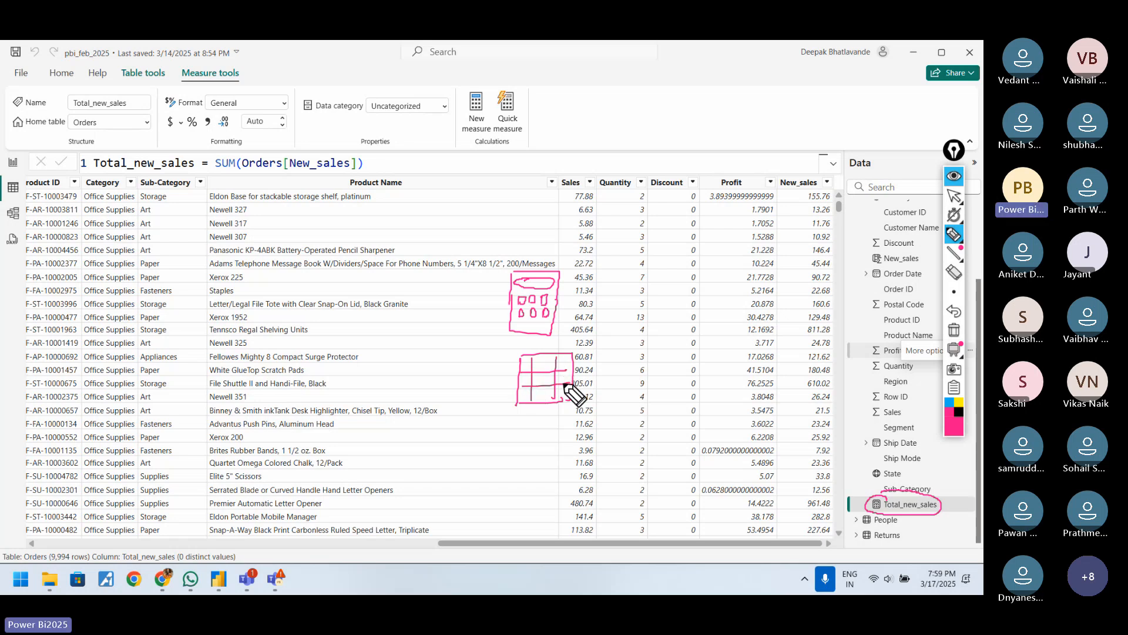
pyautogui.click(953, 411)
pyautogui.moveTo(545, 377); pyautogui.dragTo(566, 395)
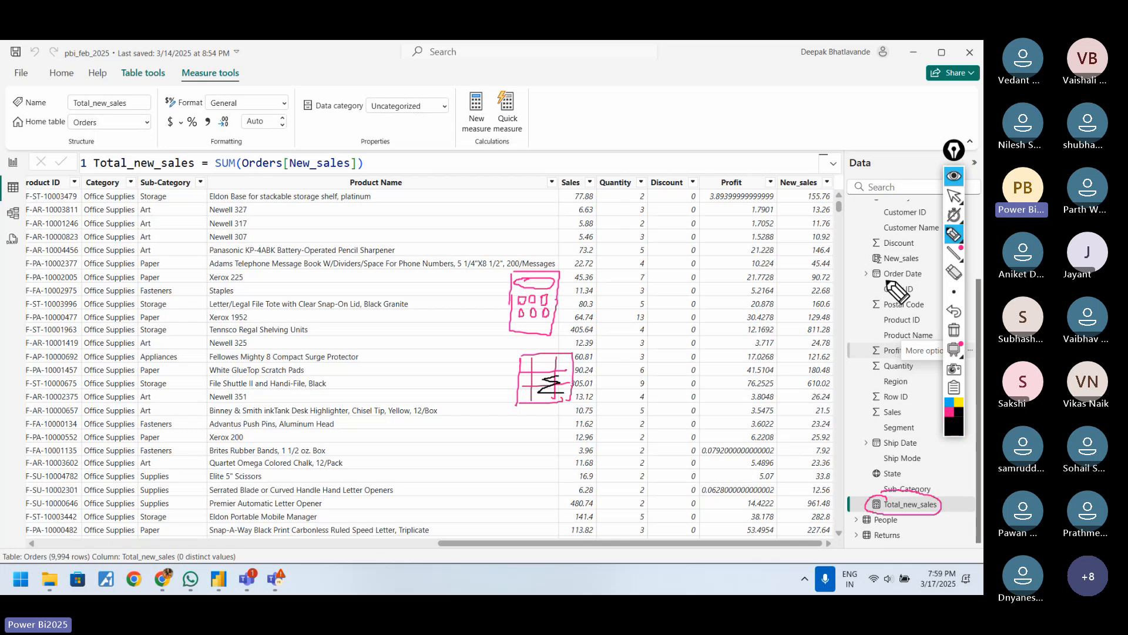
# Underline the New_sales field icon and mark both icon sketches with a tick and arrows, finishing by clearing all annotations.
pyautogui.moveTo(871, 266); pyautogui.dragTo(889, 270)
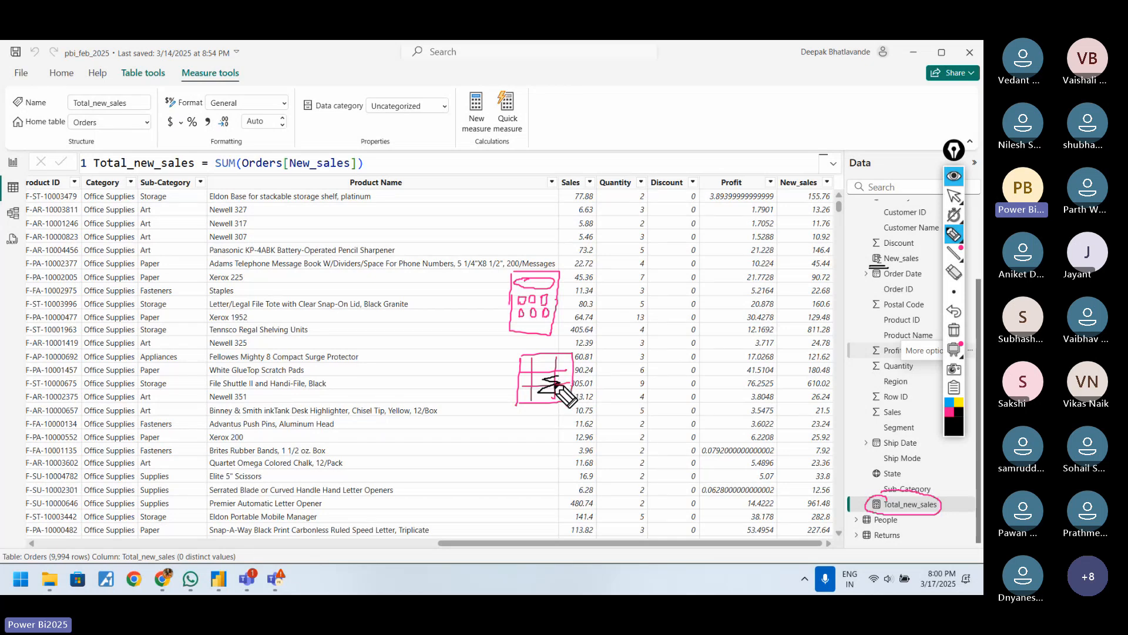
pyautogui.moveTo(555, 382)
pyautogui.mouseDown()
pyautogui.moveTo(565, 392)
pyautogui.moveTo(593, 377)
pyautogui.moveTo(577, 377)
pyautogui.mouseUp()
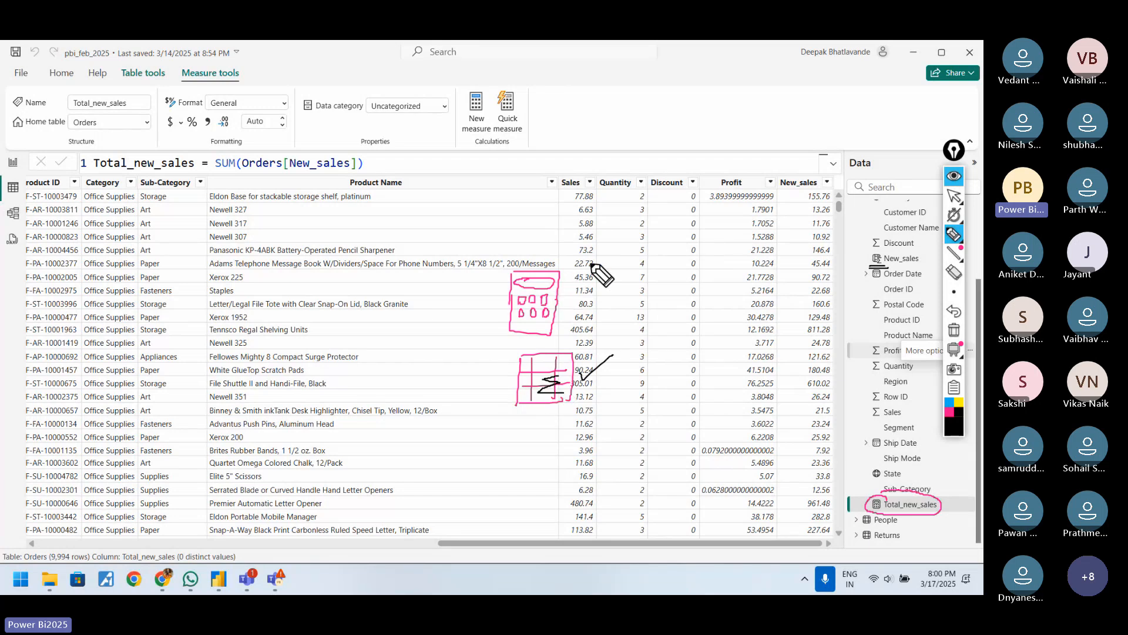
pyautogui.moveTo(592, 264); pyautogui.dragTo(568, 284)
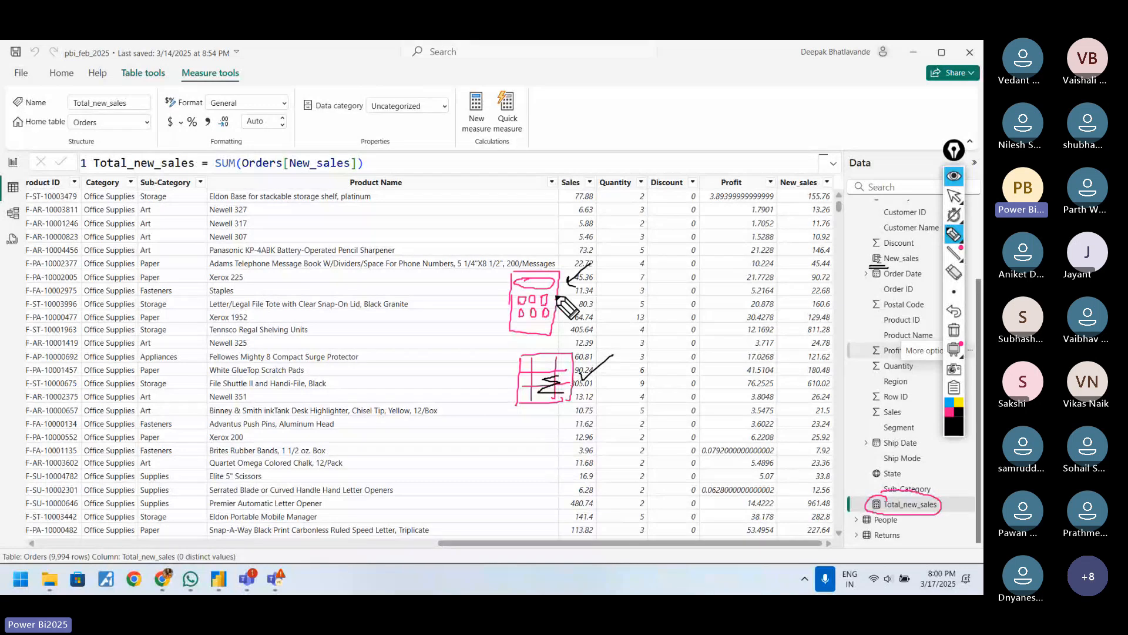
pyautogui.moveTo(458, 317); pyautogui.dragTo(489, 315)
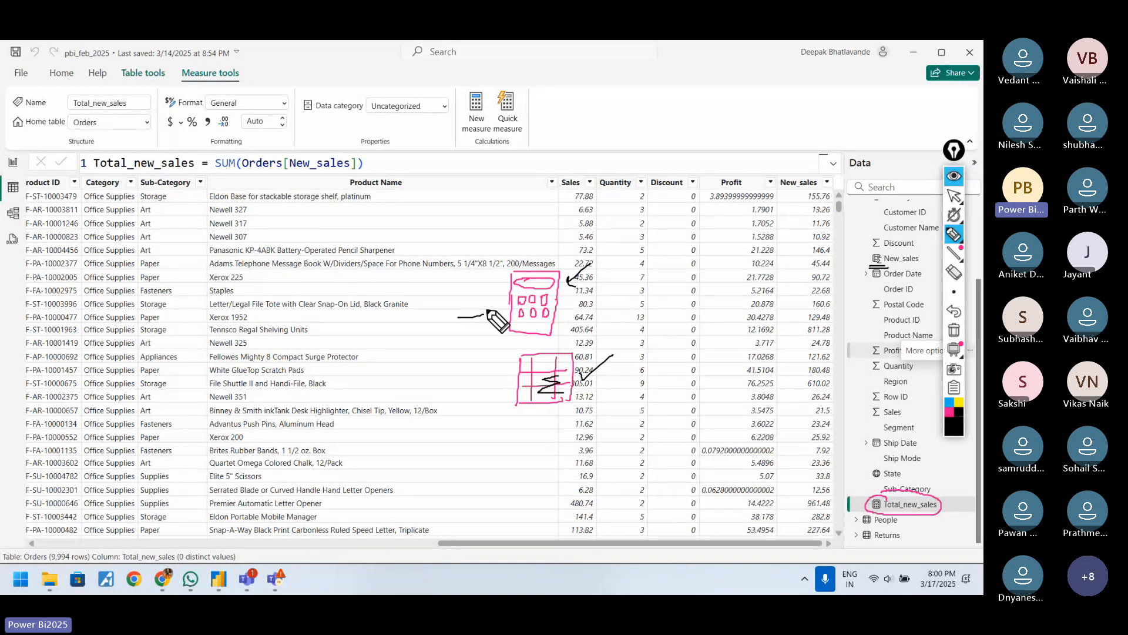
pyautogui.moveTo(473, 394); pyautogui.dragTo(500, 391)
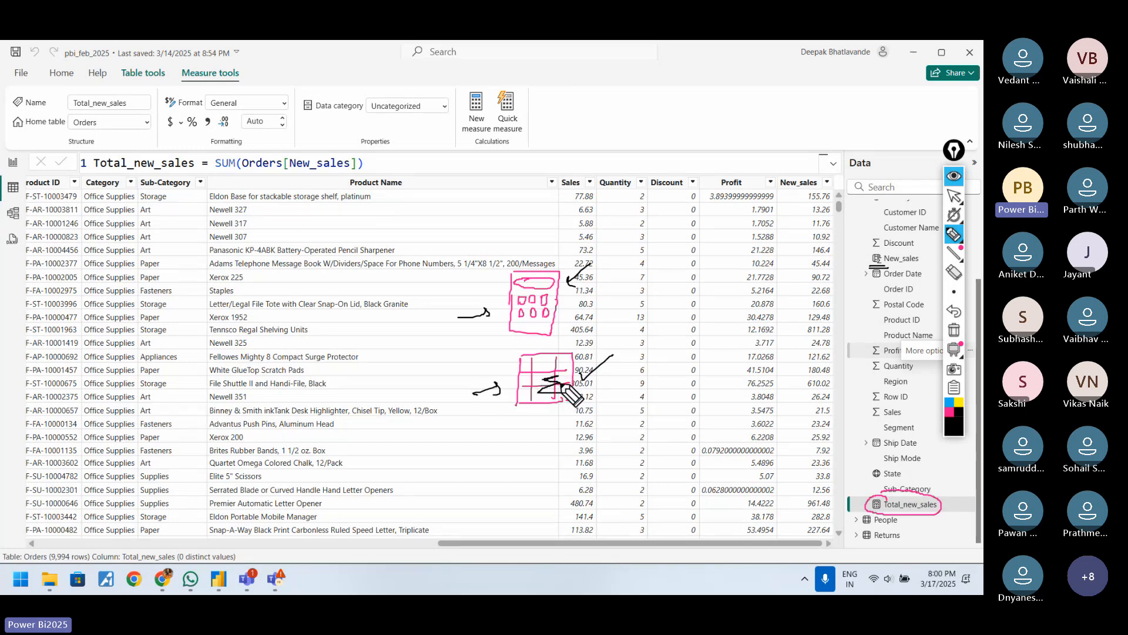
pyautogui.click(953, 330)
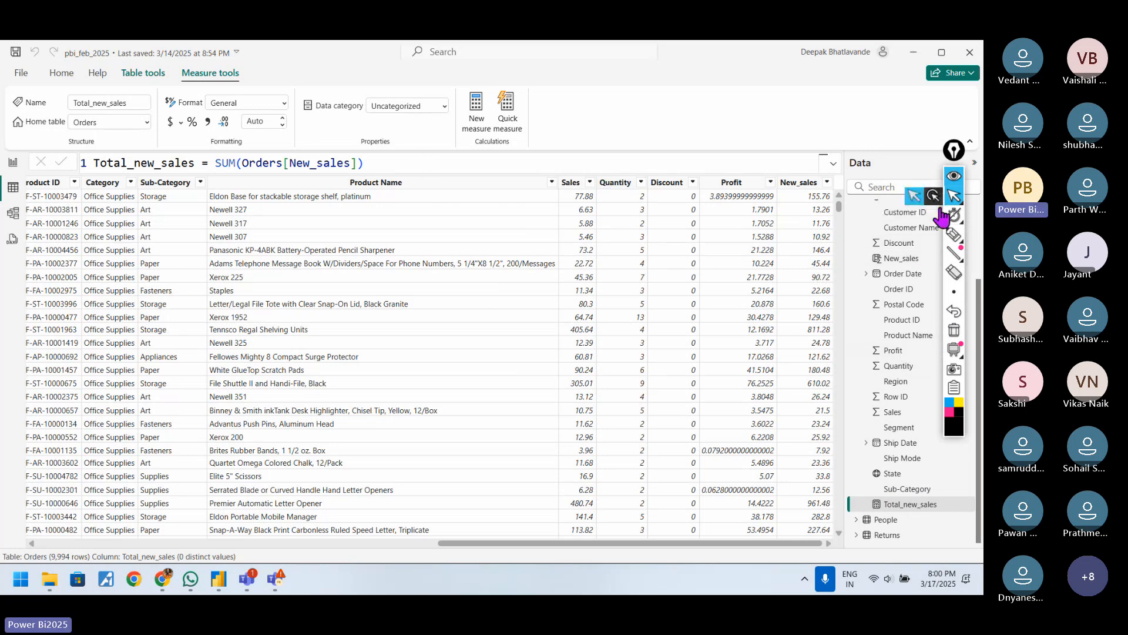
# Add a card visual showing the Total_new_sales measure to the blank report page, Page 1.
pyautogui.click(13, 163)
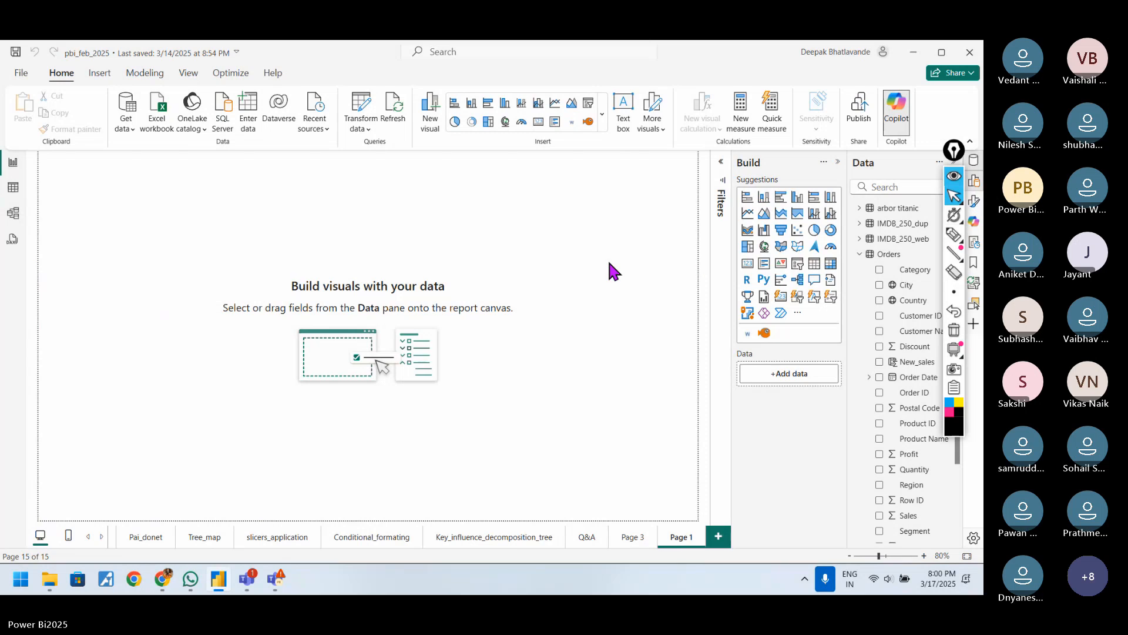
pyautogui.click(748, 264)
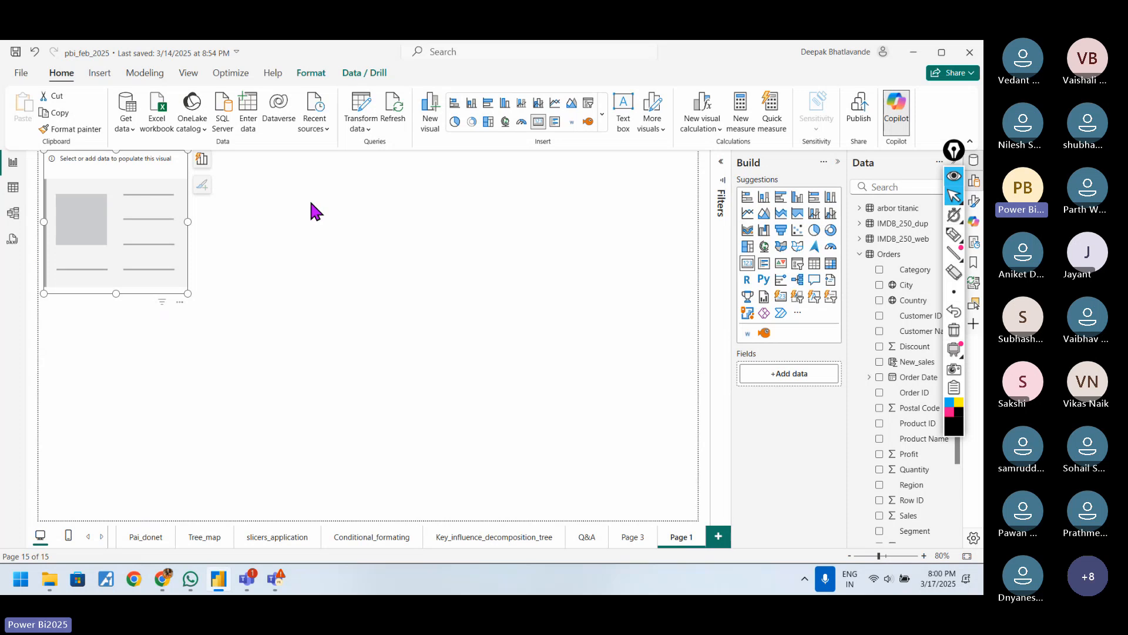
pyautogui.moveTo(959, 438); pyautogui.dragTo(927, 517)
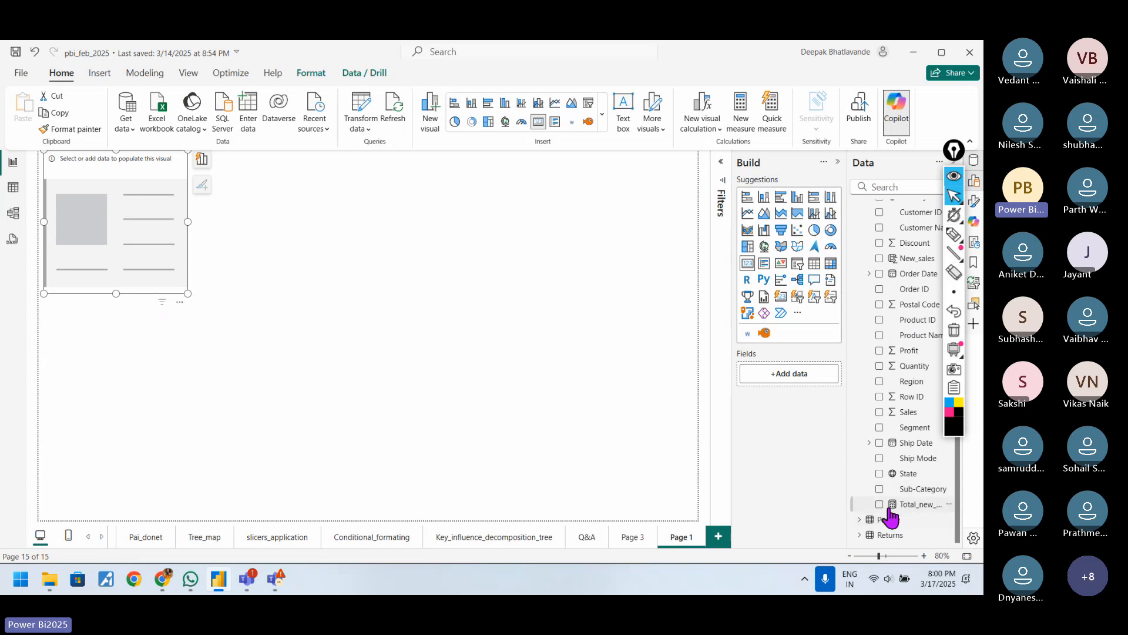
pyautogui.click(881, 505)
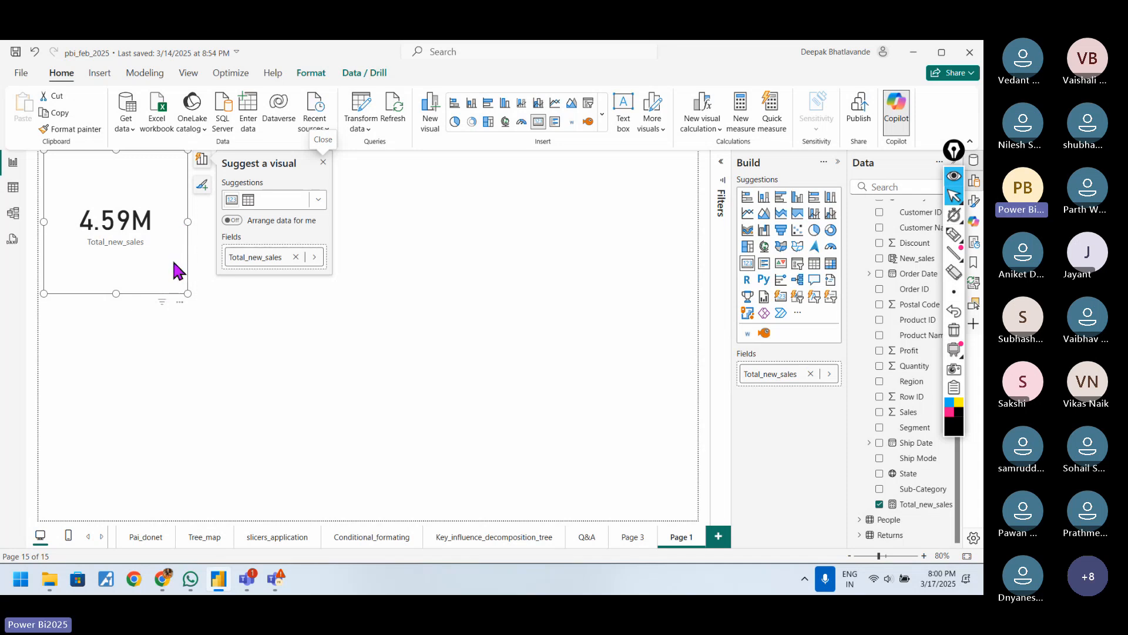
# Hide the annotation tools and create a new measure in the Orders table named Sum_sales.
pyautogui.click(444, 268)
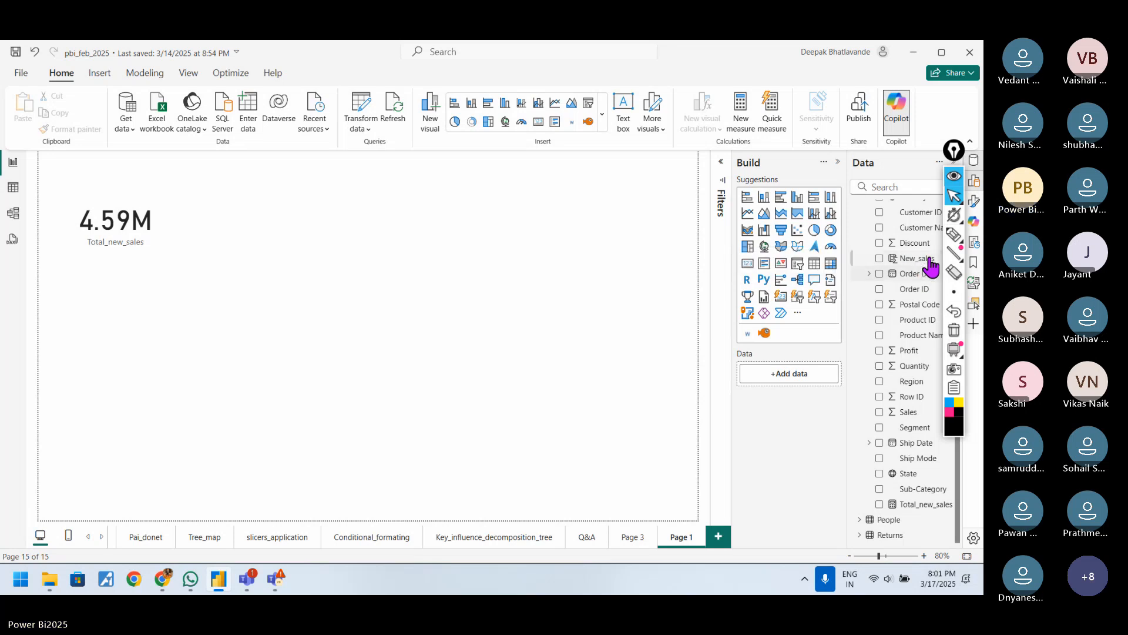
pyautogui.click(954, 176)
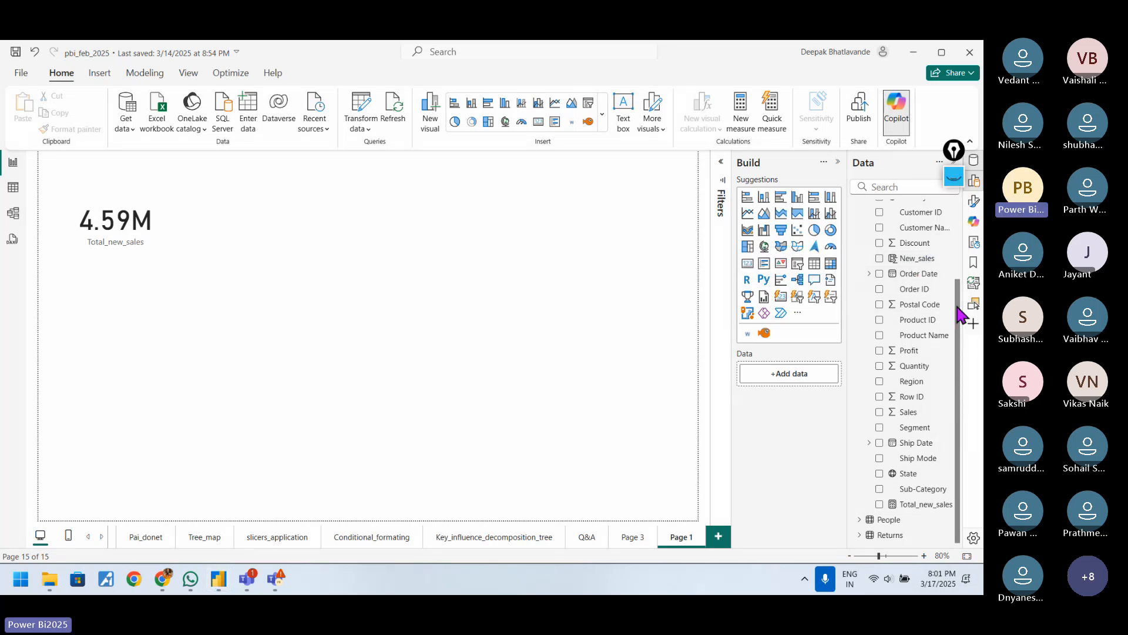
pyautogui.scroll(3, 960, 294)
pyautogui.scroll(-3, 958, 323)
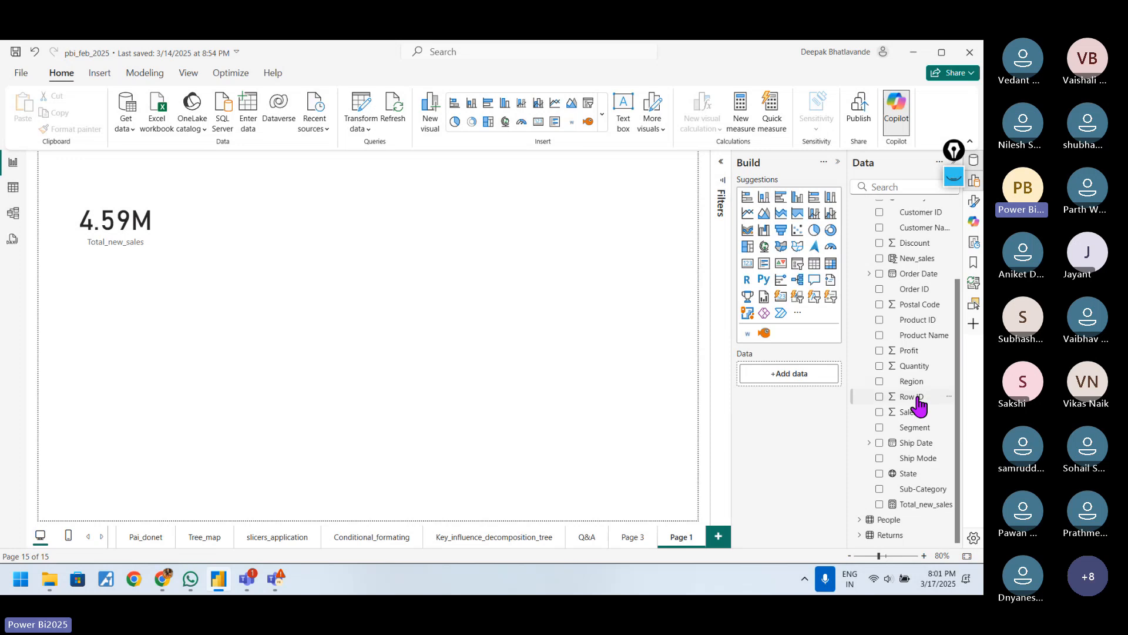
pyautogui.rightClick(905, 415)
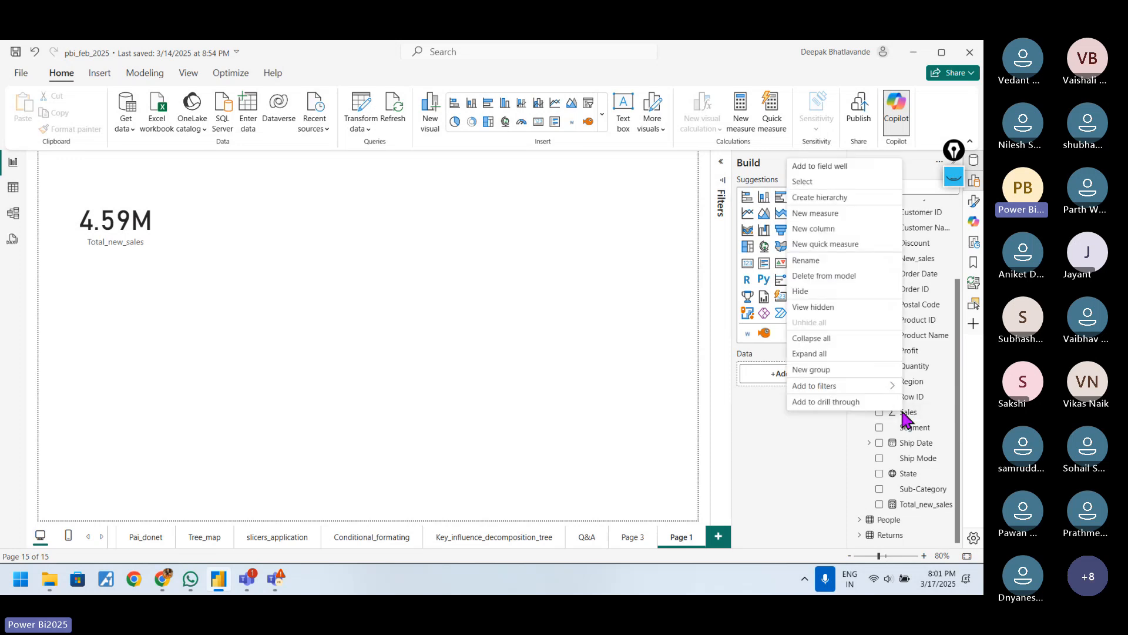
pyautogui.click(821, 210)
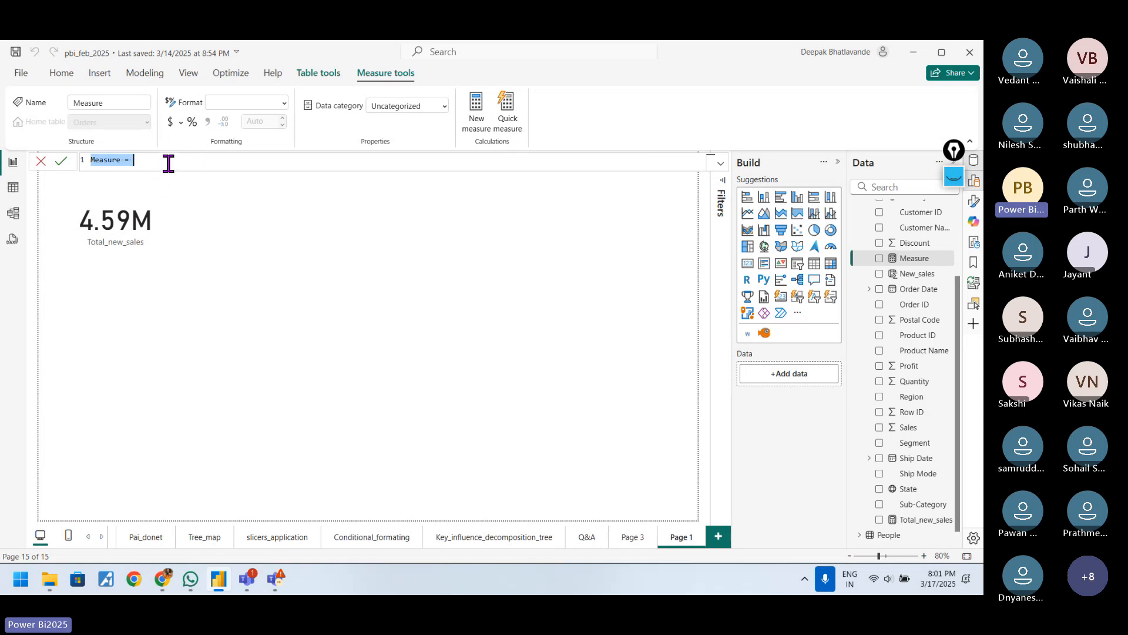
pyautogui.scroll(4, 169, 164)
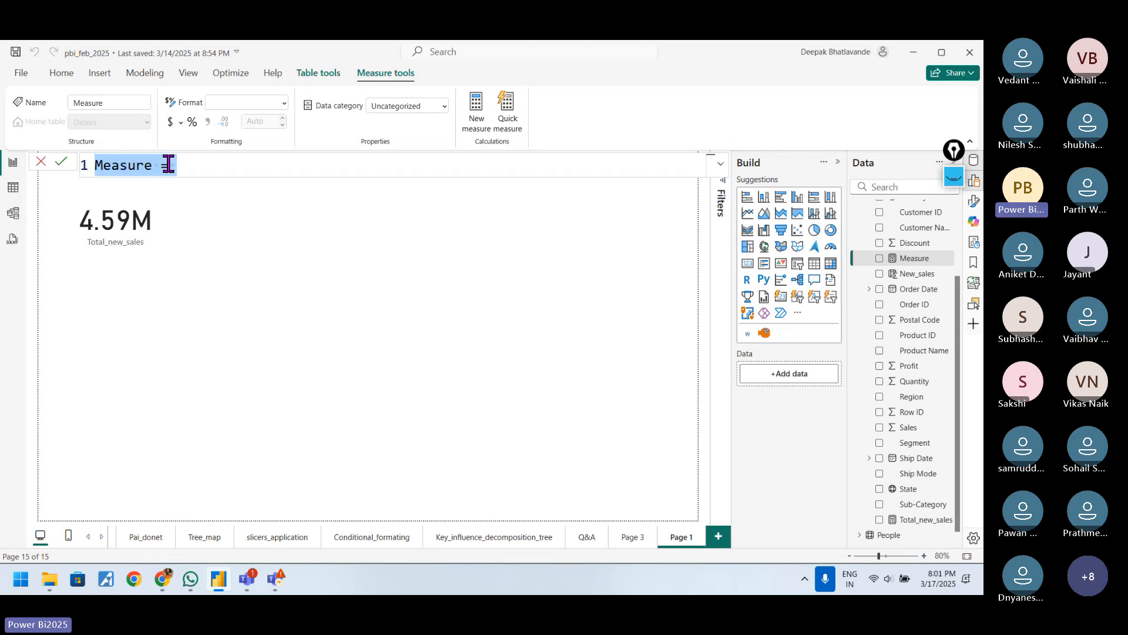
pyautogui.press('Right')
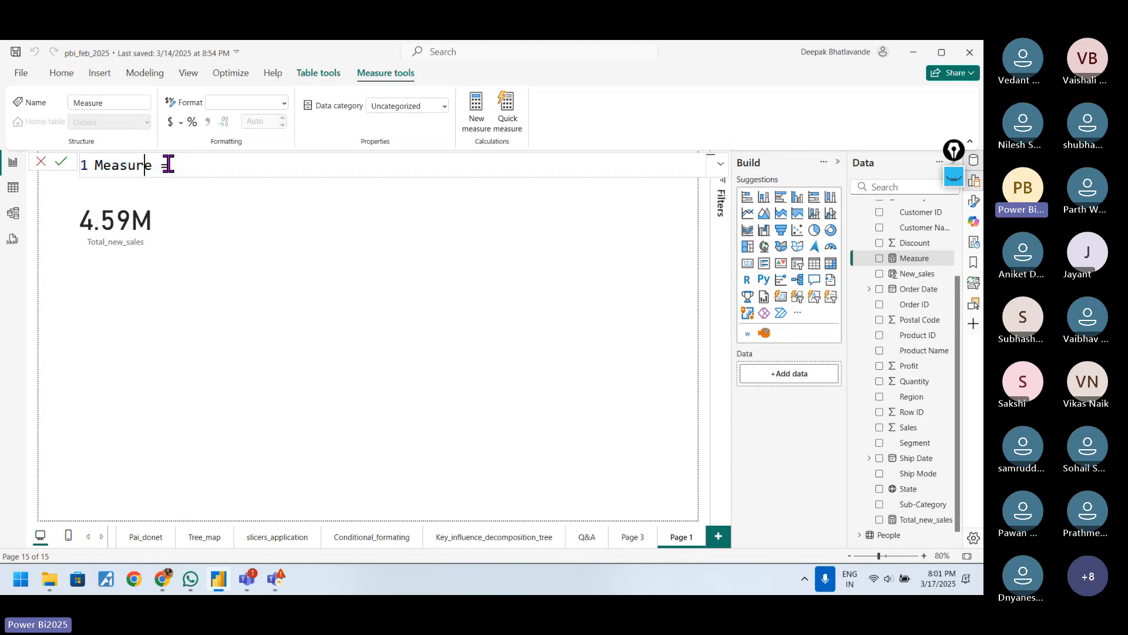
pyautogui.press('BackSpace')
pyautogui.press('BackSpace')
pyautogui.press('BackSpace')
pyautogui.press('BackSpace')
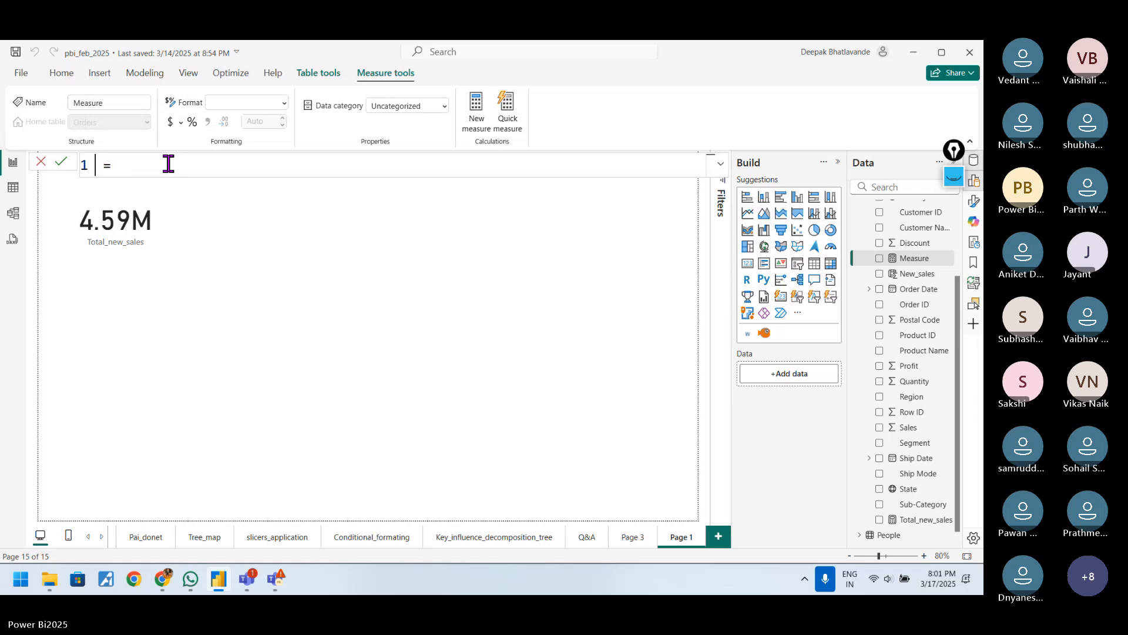
pyautogui.write('Sum_s')
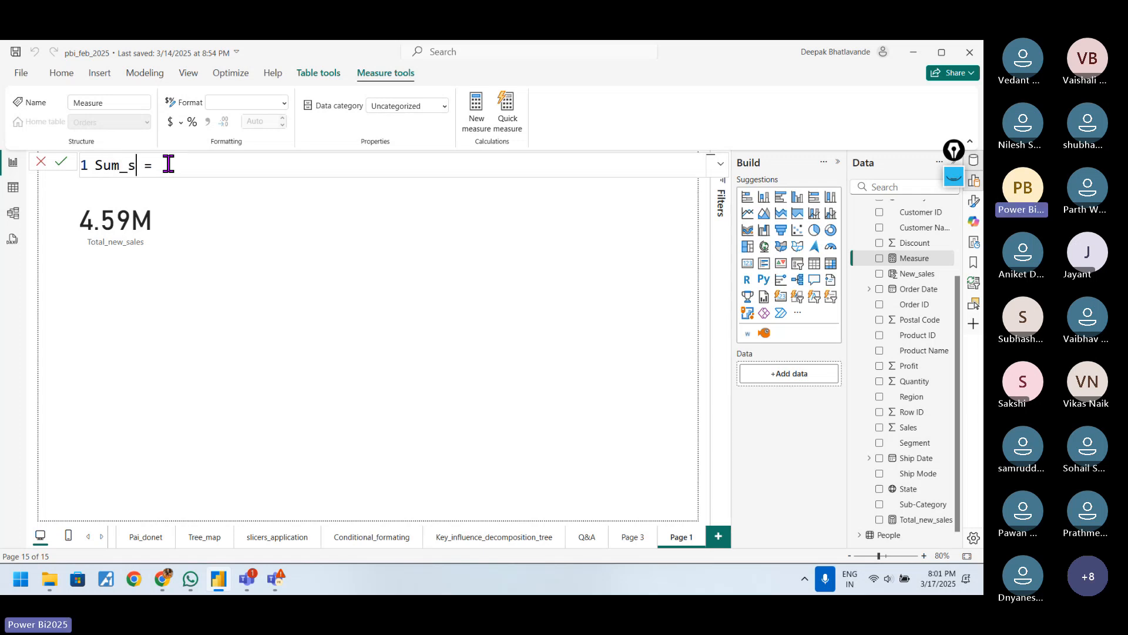
pyautogui.write('ales')
# Define the Sum_sales measure as SUM(Orders[Sales]) and commit the formula.
pyautogui.write('sum')
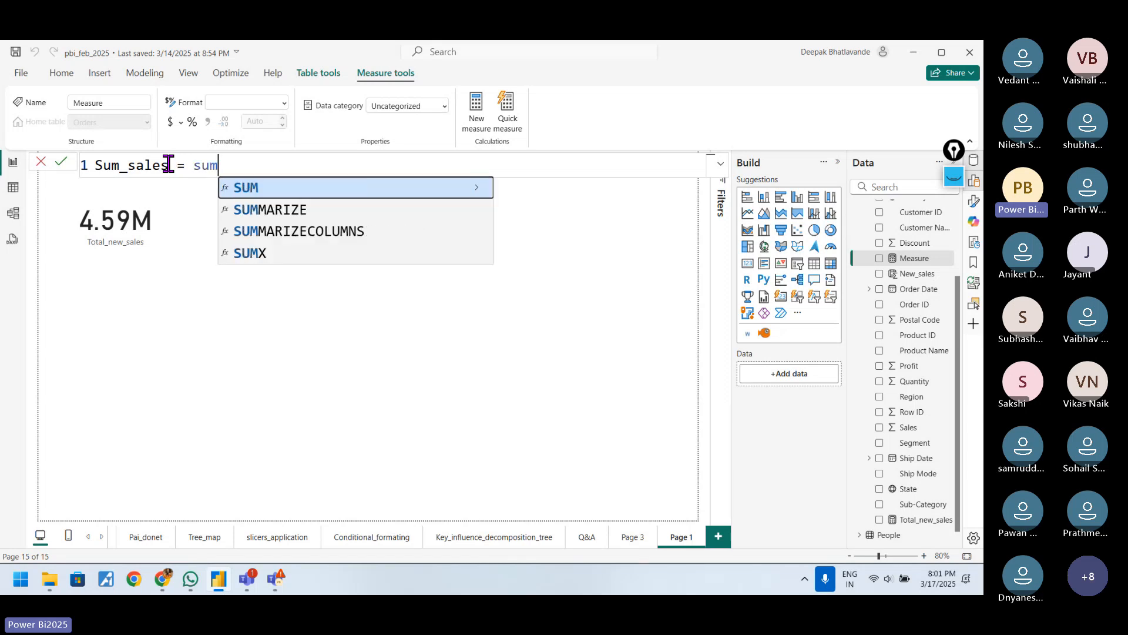
pyautogui.press('Tab')
pyautogui.write('ore')
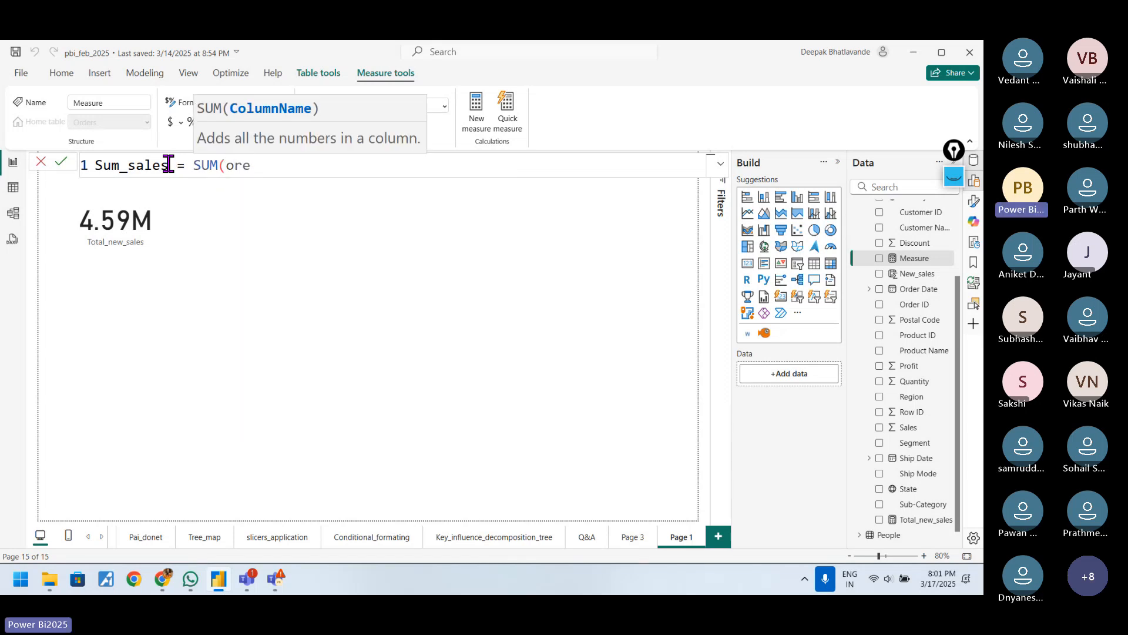
pyautogui.press('BackSpace')
pyautogui.write('d')
pyautogui.press('Tab')
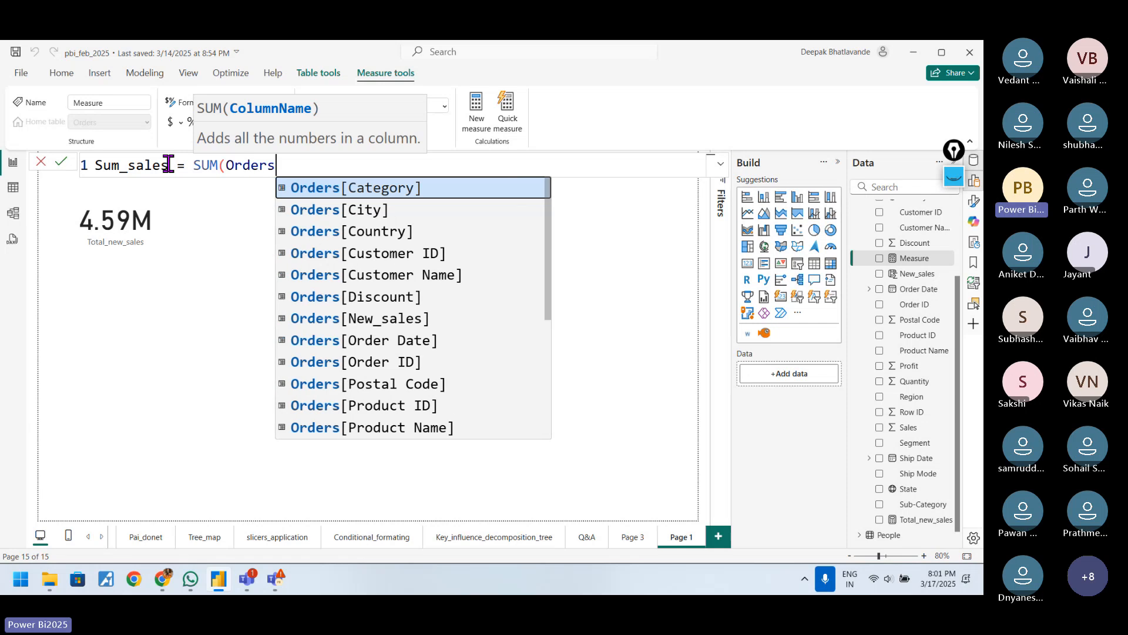
pyautogui.write('[')
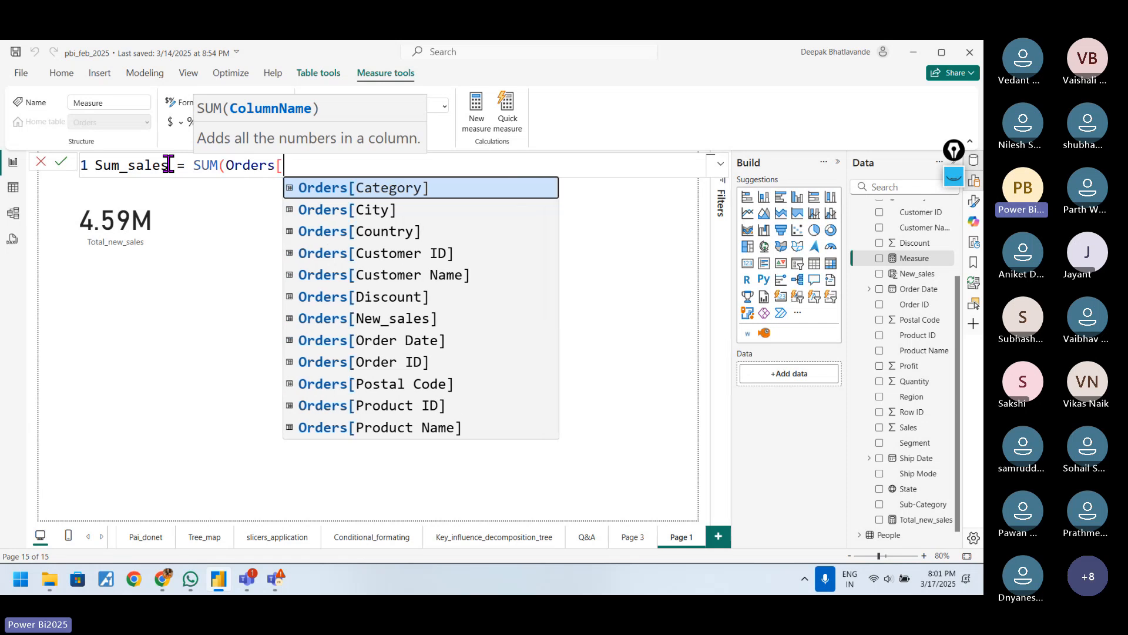
pyautogui.write('sla')
pyautogui.press('BackSpace')
pyautogui.press('BackSpace')
pyautogui.write('a')
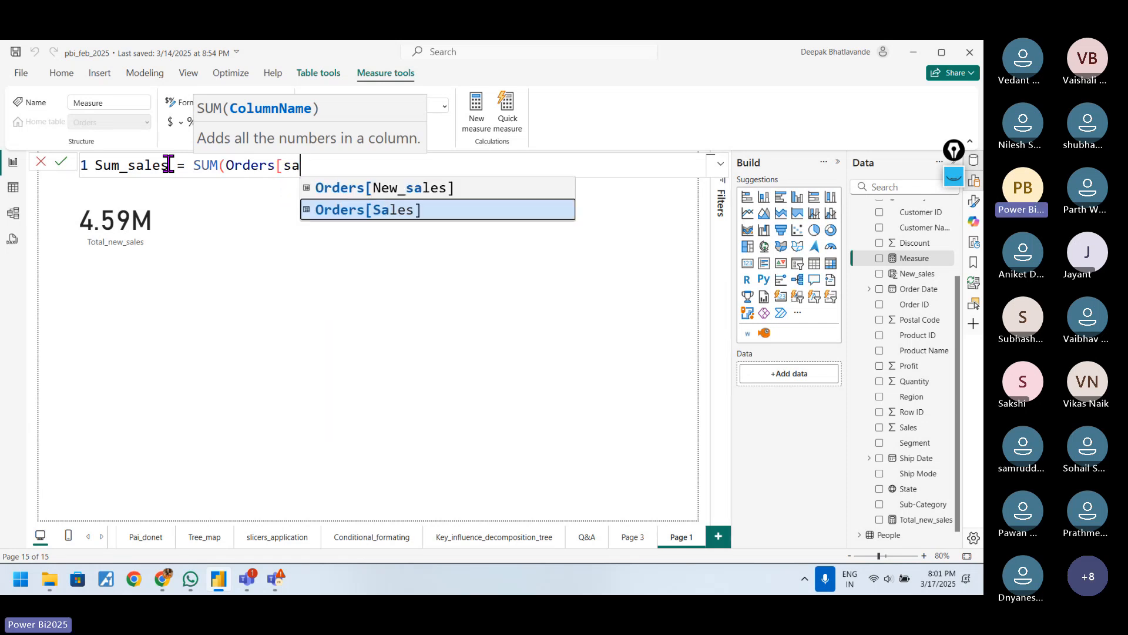
pyautogui.press('Tab')
pyautogui.write(')')
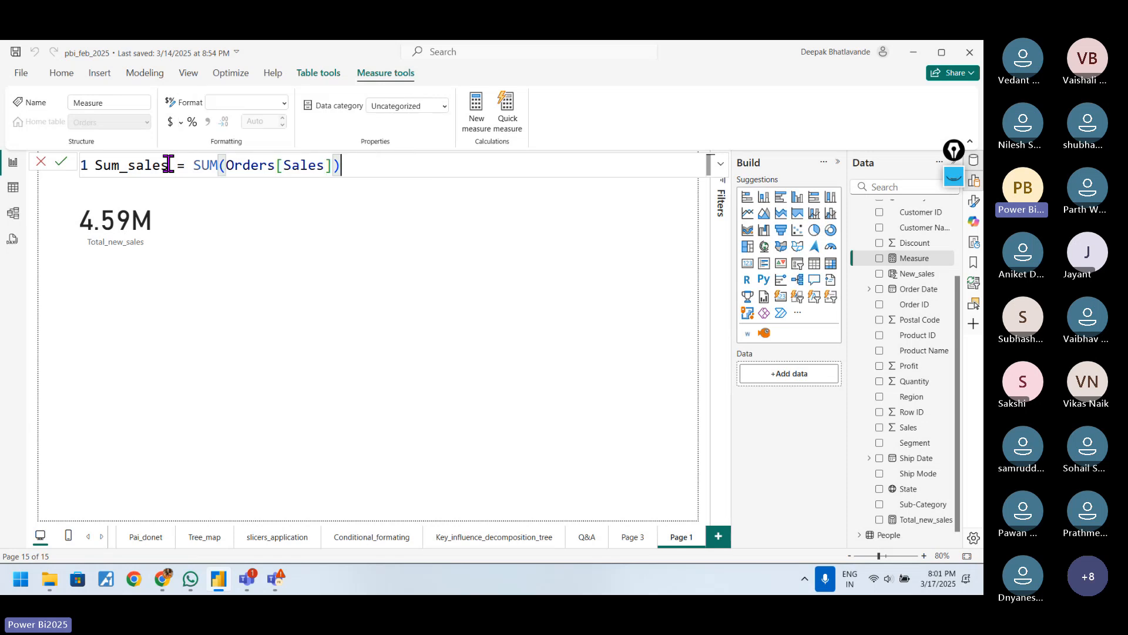
pyautogui.press('Return')
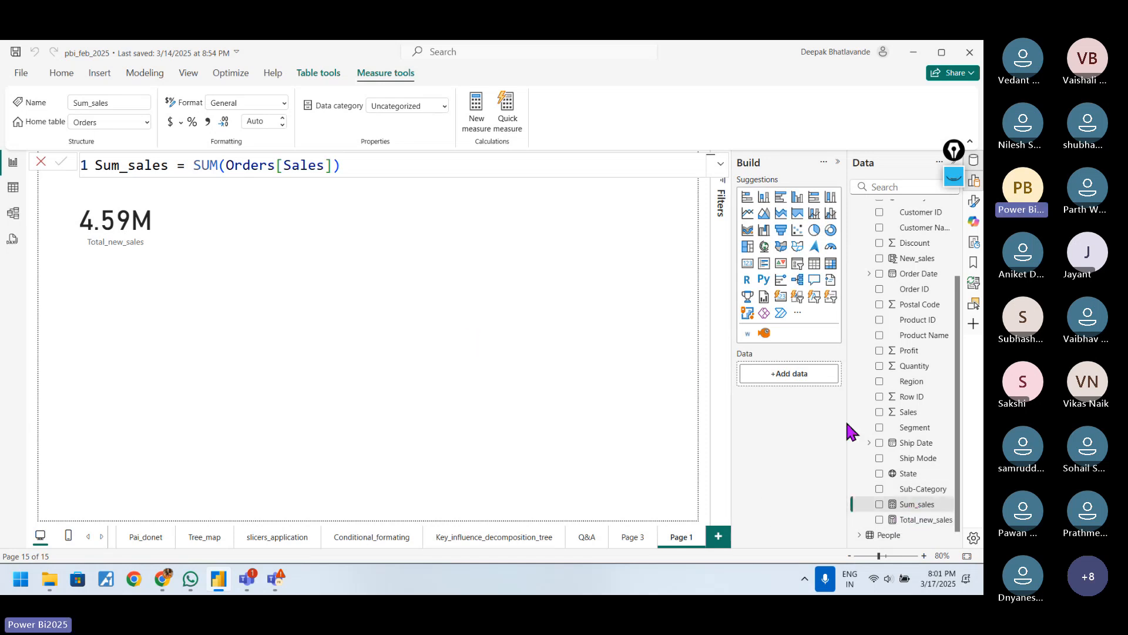
# Add a card visual showing the Sum_sales measure and place it directly beside the Total_new_sales card.
pyautogui.click(643, 429)
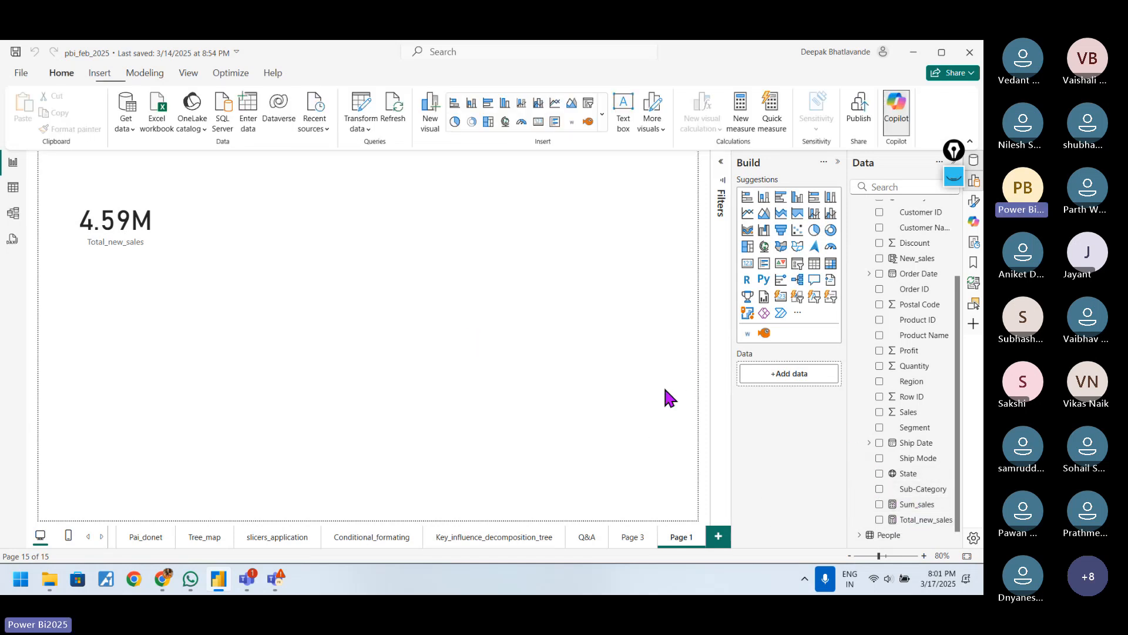
pyautogui.click(745, 264)
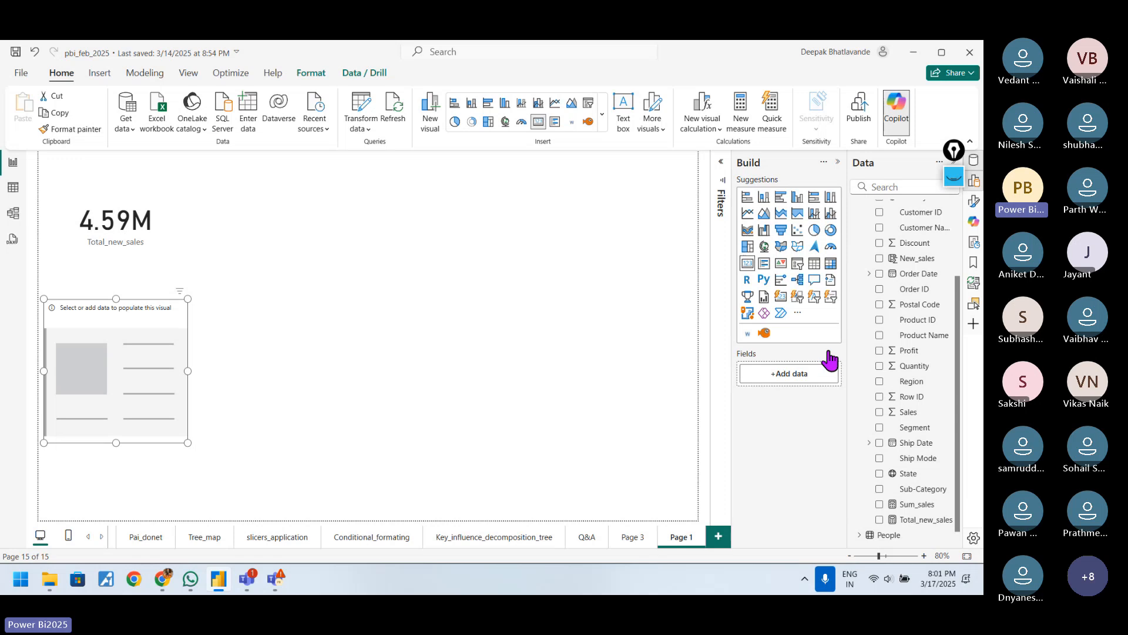
pyautogui.click(879, 504)
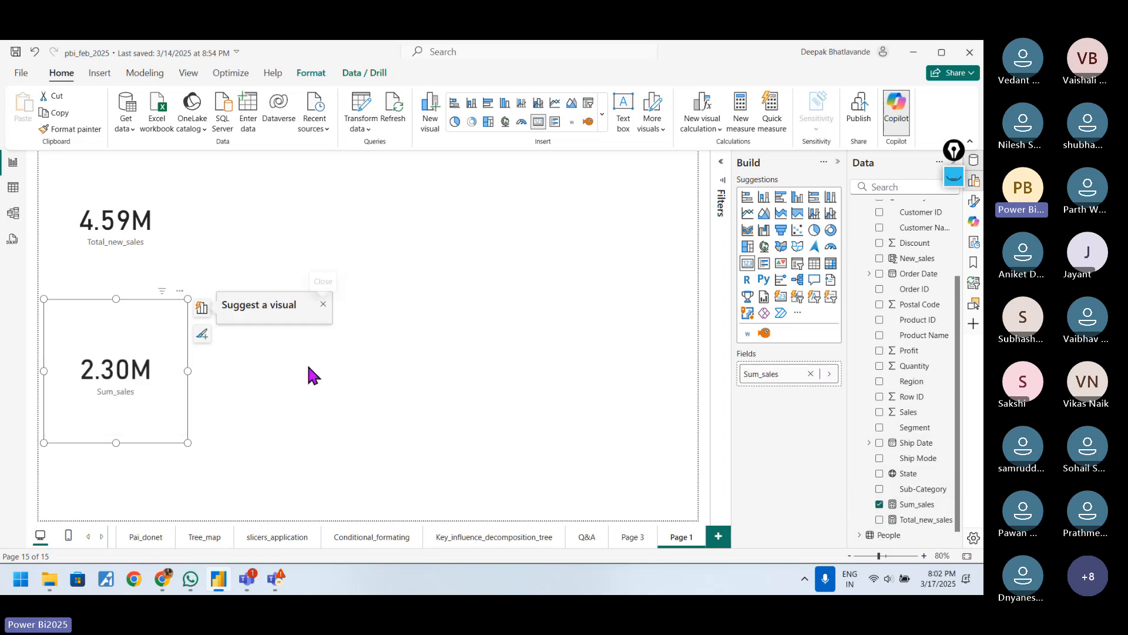
pyautogui.moveTo(134, 301); pyautogui.dragTo(277, 150)
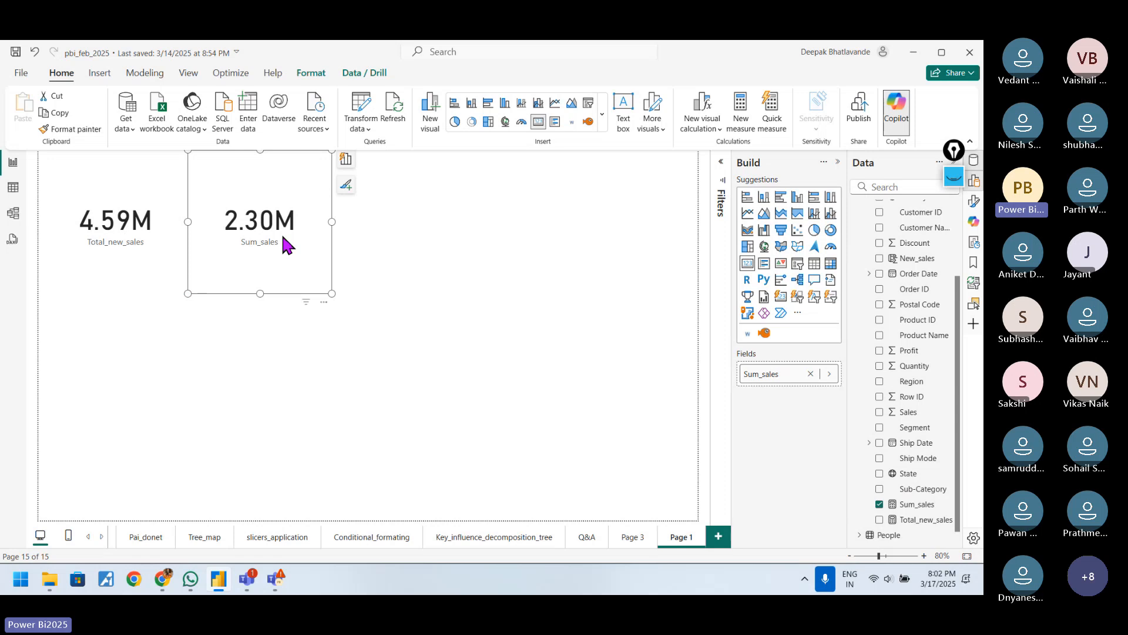
pyautogui.click(425, 264)
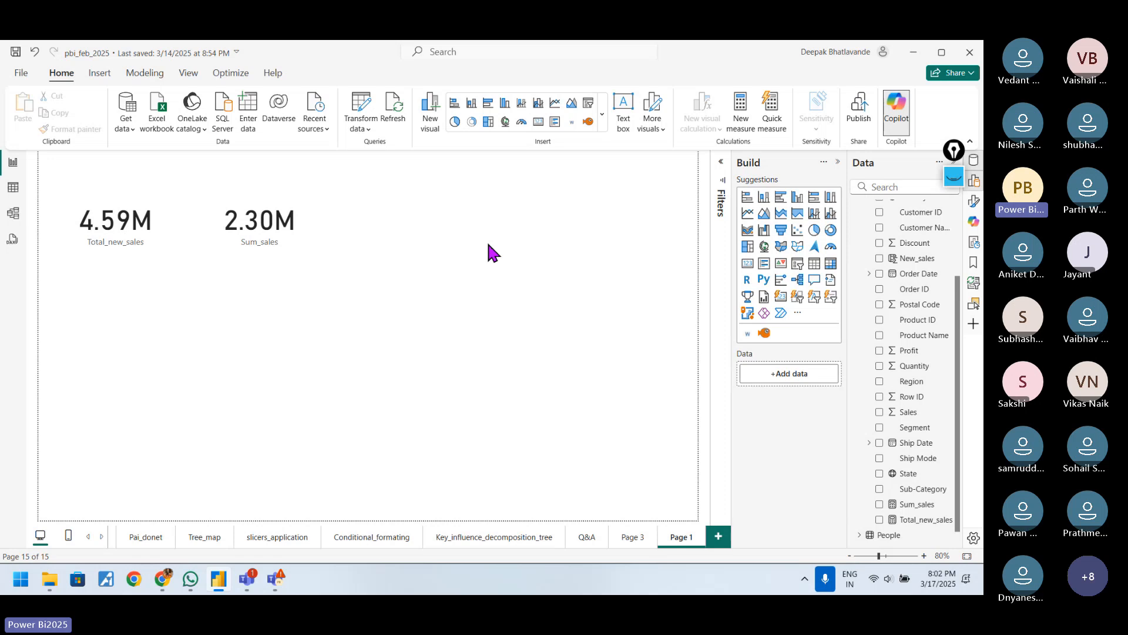
# Add a card visual showing the Sales field and place it beside the Sum_sales card for comparison.
pyautogui.click(748, 265)
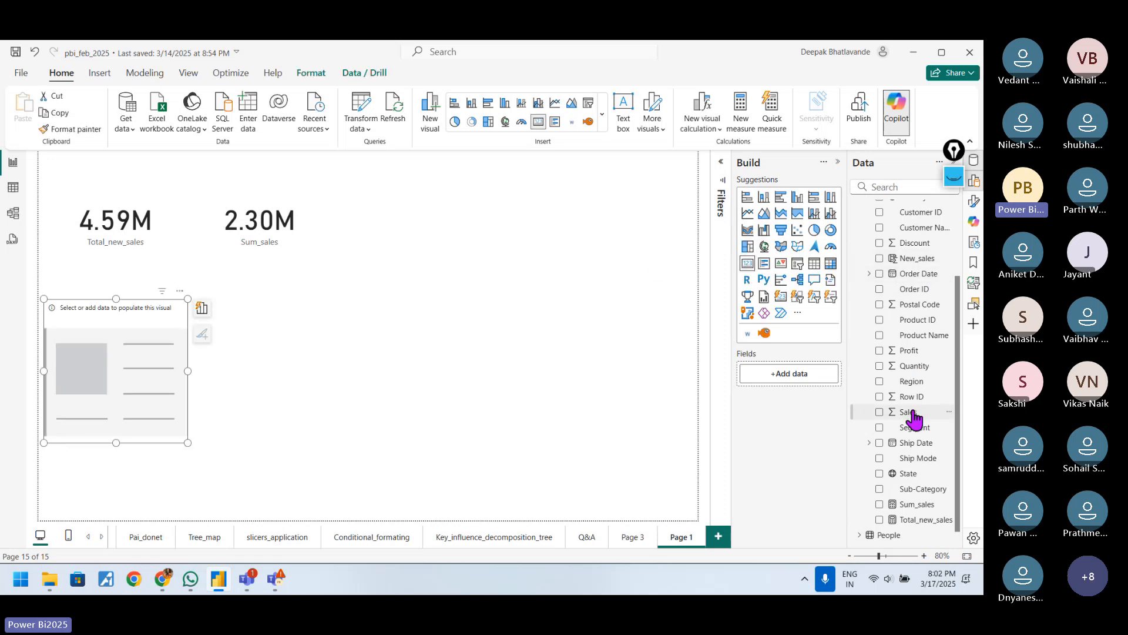
pyautogui.moveTo(914, 419); pyautogui.dragTo(151, 395)
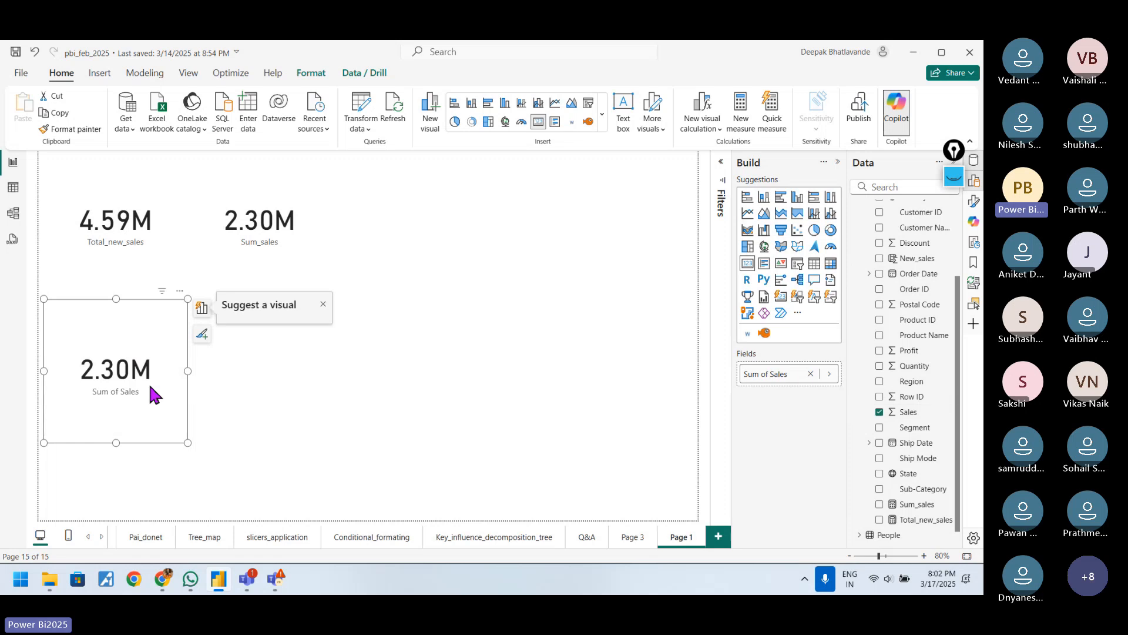
pyautogui.moveTo(120, 307); pyautogui.dragTo(414, 154)
pyautogui.click(252, 244)
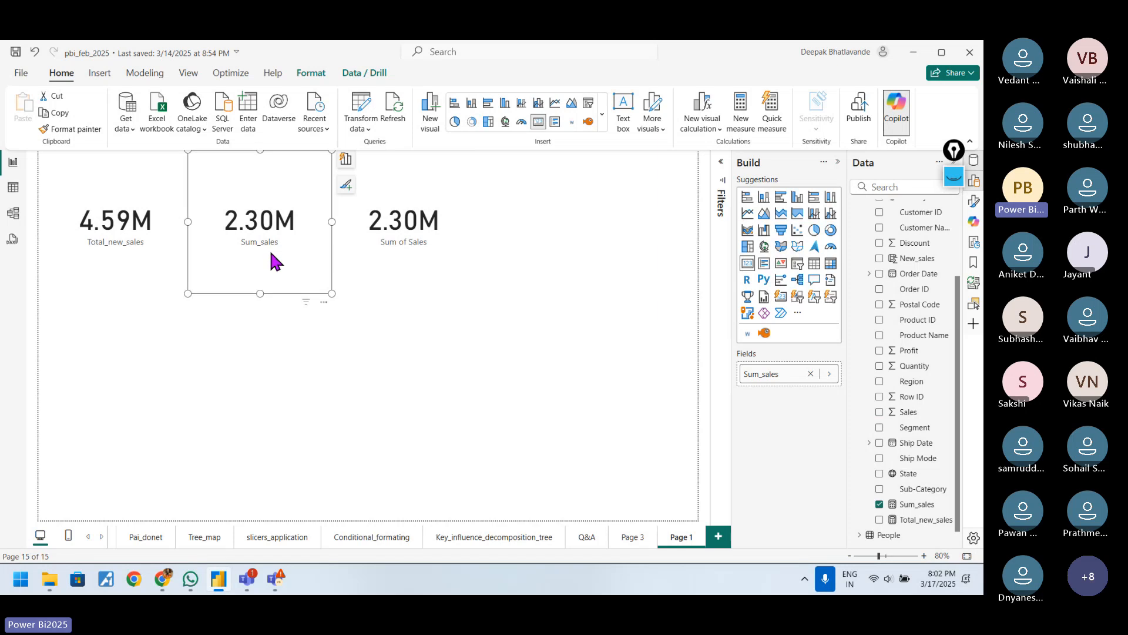
pyautogui.click(442, 245)
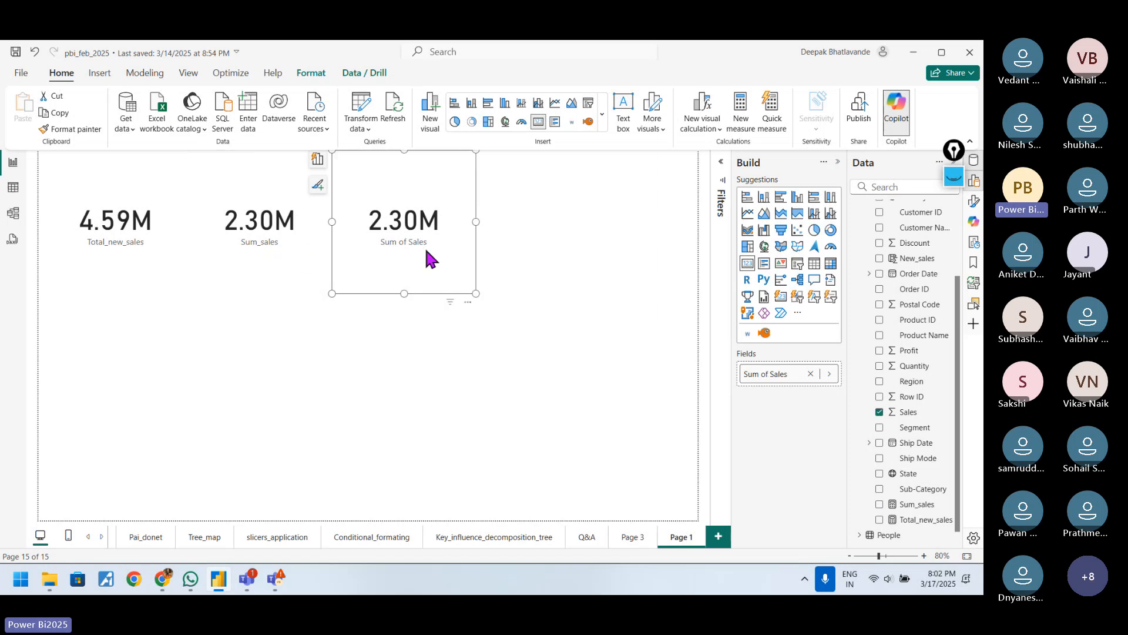
pyautogui.click(500, 374)
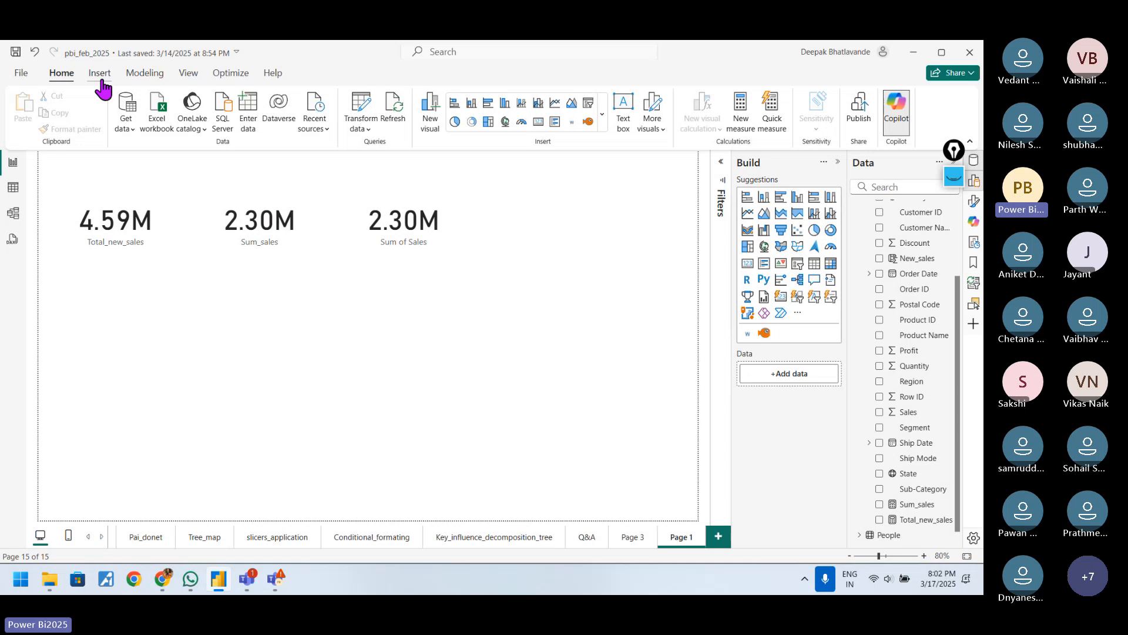
# Display the Performance analyzer pane and handwrite "Direct Query" with "Import Query" below it in black on the report page.
pyautogui.click(185, 80)
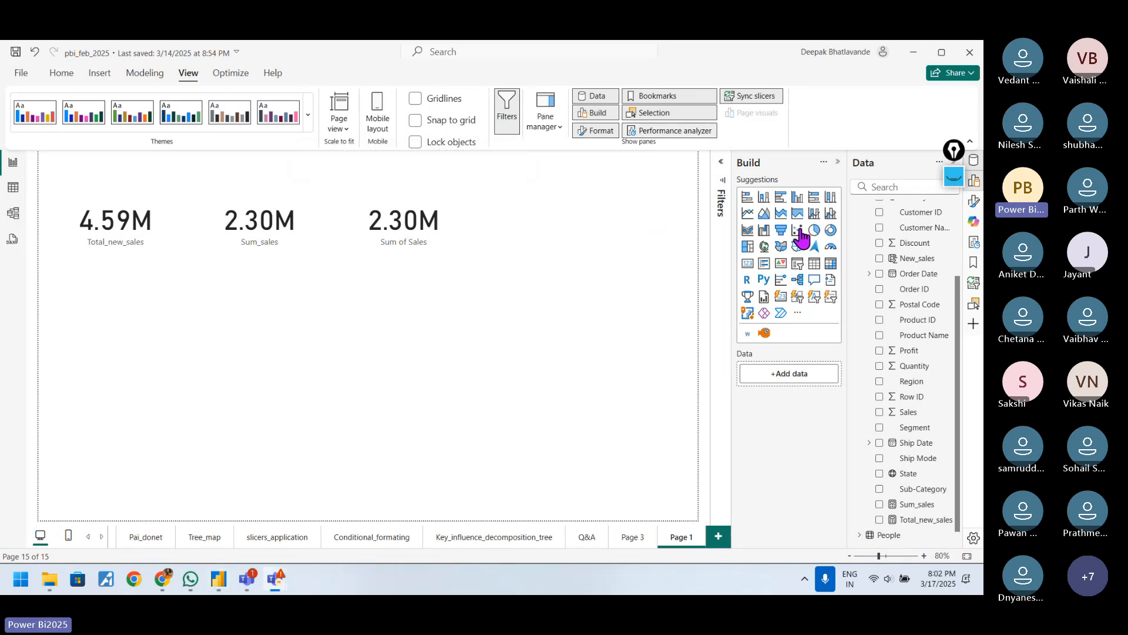
pyautogui.click(974, 242)
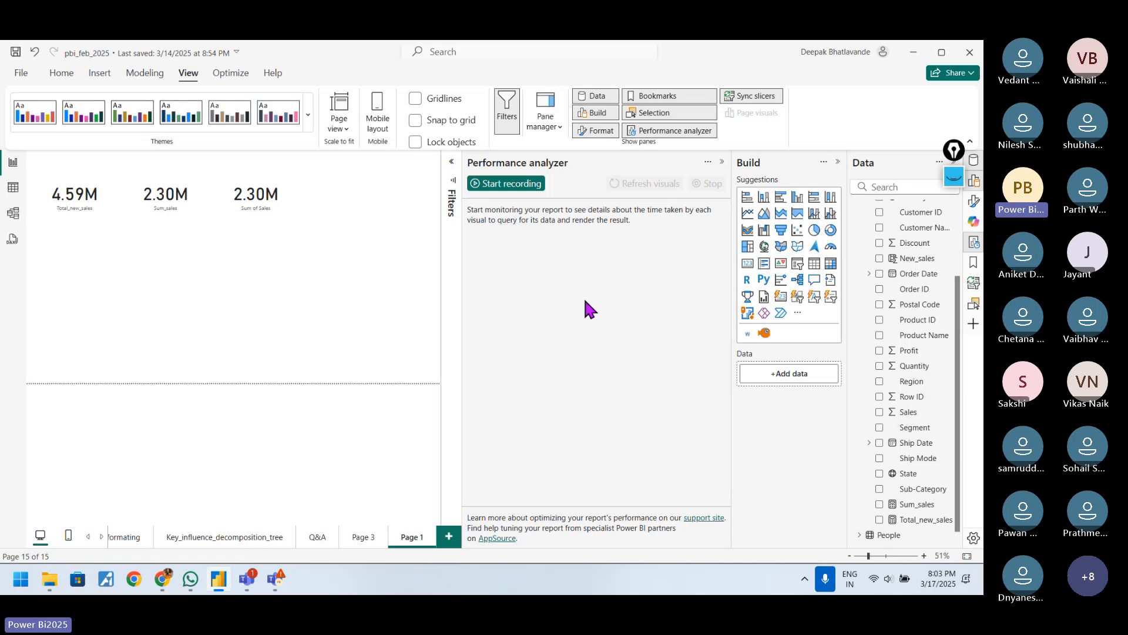
pyautogui.click(954, 177)
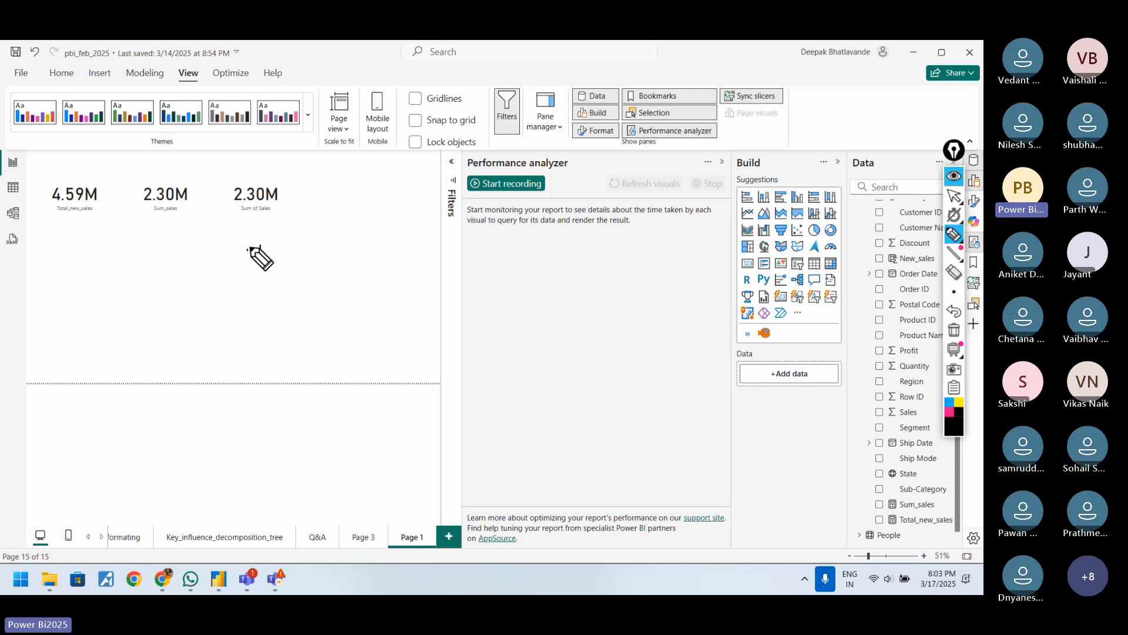
pyautogui.moveTo(256, 255)
pyautogui.mouseDown()
pyautogui.moveTo(384, 229)
pyautogui.moveTo(398, 239)
pyautogui.moveTo(399, 267)
pyautogui.mouseUp()
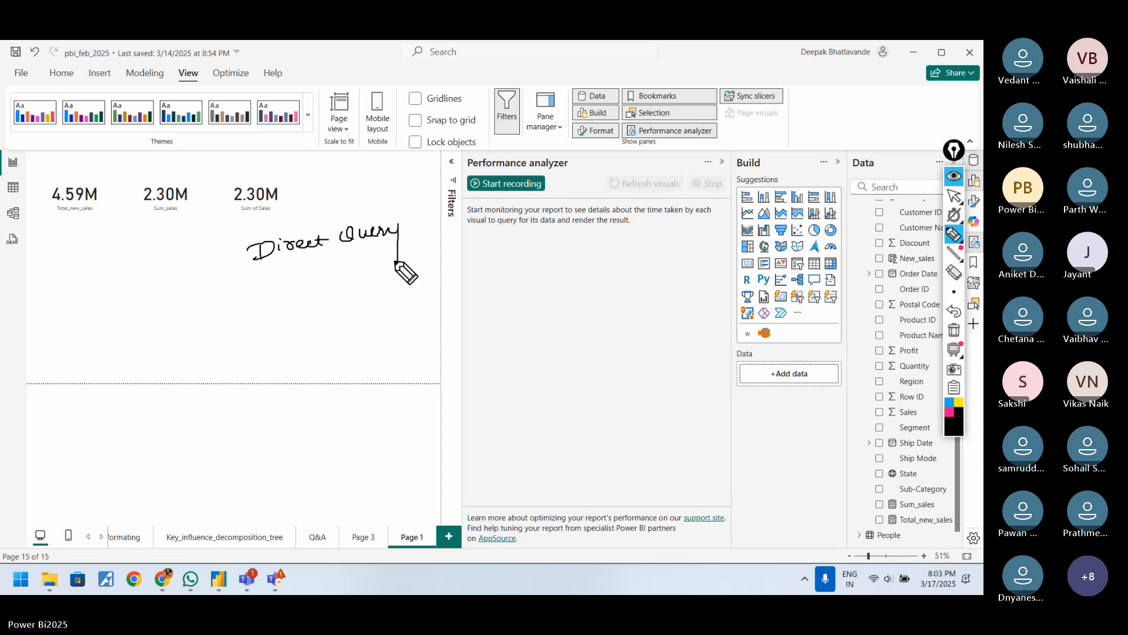
pyautogui.moveTo(264, 289)
pyautogui.mouseDown()
pyautogui.moveTo(321, 296)
pyautogui.moveTo(365, 276)
pyautogui.moveTo(403, 277)
pyautogui.moveTo(391, 307)
pyautogui.mouseUp()
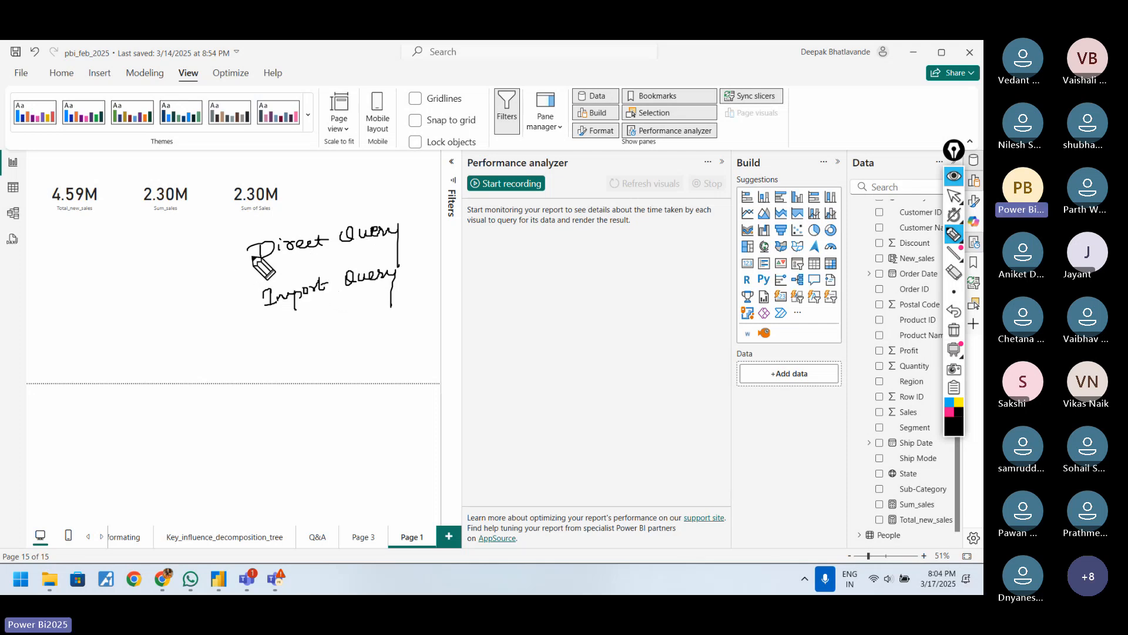
# Mark a dot beside "Direct Query" and sketch a black page outline filled with short text lines below the cards.
pyautogui.click(221, 258)
pyautogui.moveTo(124, 278); pyautogui.dragTo(125, 327)
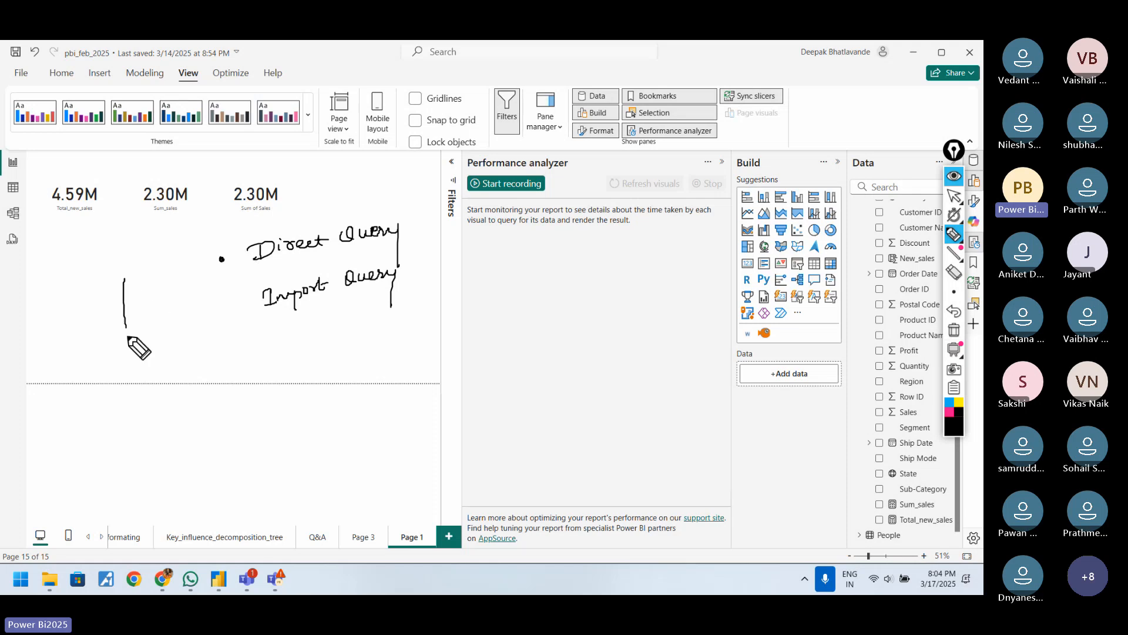
pyautogui.moveTo(124, 275)
pyautogui.mouseDown()
pyautogui.moveTo(176, 260)
pyautogui.moveTo(186, 343)
pyautogui.moveTo(140, 353)
pyautogui.moveTo(186, 340)
pyautogui.mouseUp()
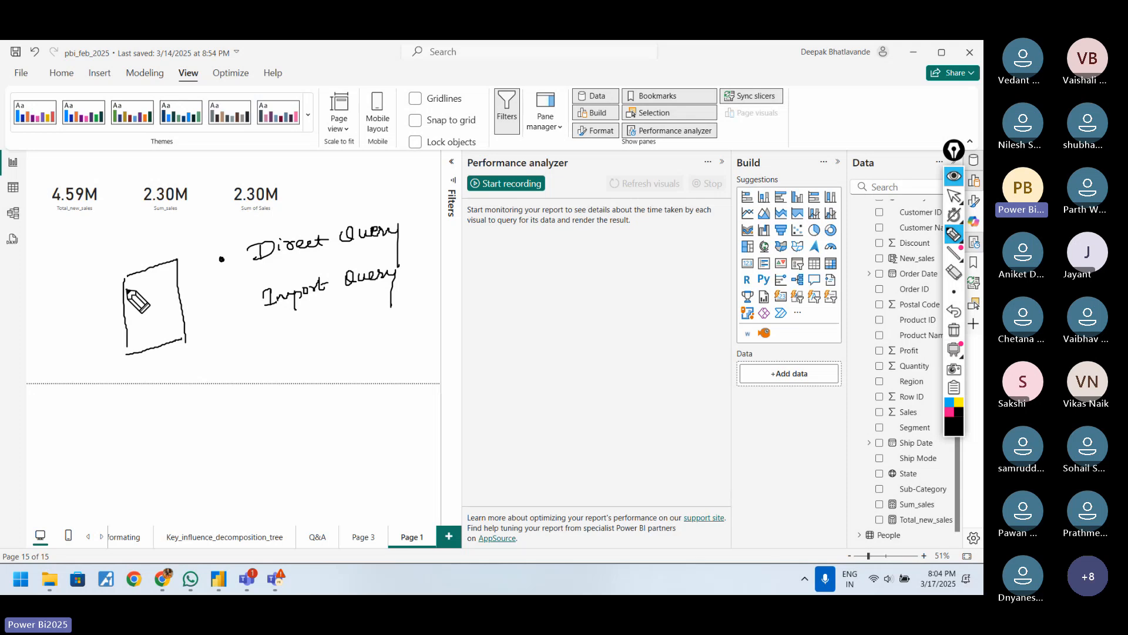
pyautogui.moveTo(127, 289); pyautogui.dragTo(152, 279)
pyautogui.moveTo(129, 294)
pyautogui.mouseDown()
pyautogui.moveTo(152, 286)
pyautogui.moveTo(160, 301)
pyautogui.mouseUp()
pyautogui.moveTo(140, 314); pyautogui.dragTo(160, 319)
pyautogui.moveTo(142, 331); pyautogui.dragTo(164, 324)
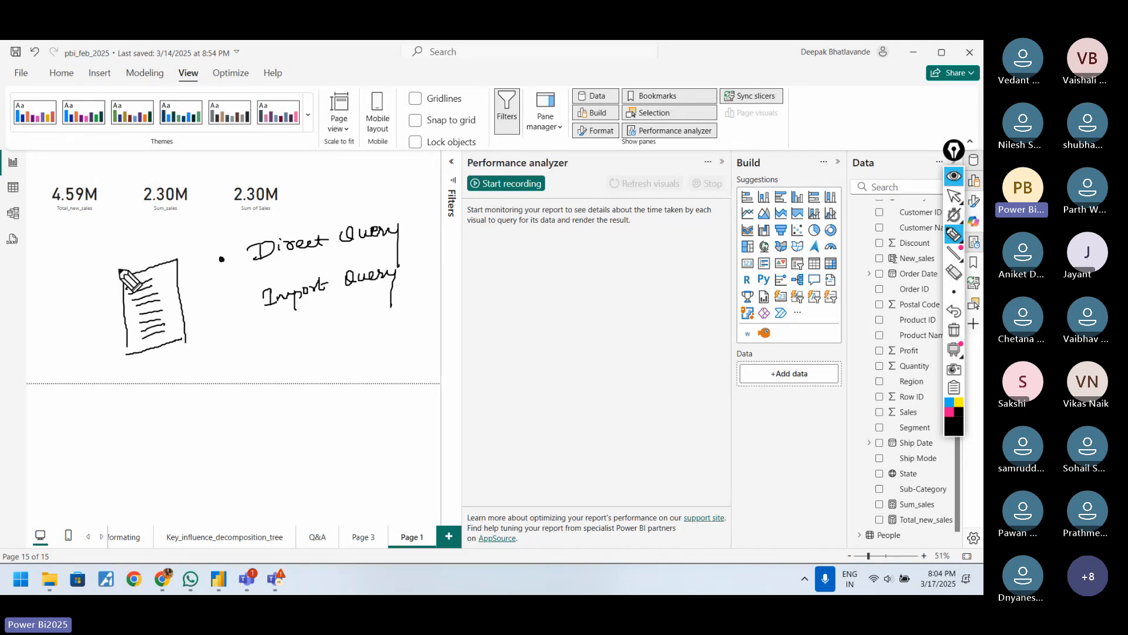
# Draw a black database cylinder around the page sketch.
pyautogui.moveTo(115, 259)
pyautogui.mouseDown()
pyautogui.moveTo(177, 242)
pyautogui.moveTo(112, 259)
pyautogui.mouseUp()
pyautogui.moveTo(112, 258)
pyautogui.mouseDown()
pyautogui.moveTo(117, 368)
pyautogui.moveTo(194, 353)
pyautogui.moveTo(140, 371)
pyautogui.mouseUp()
pyautogui.moveTo(179, 241); pyautogui.dragTo(194, 352)
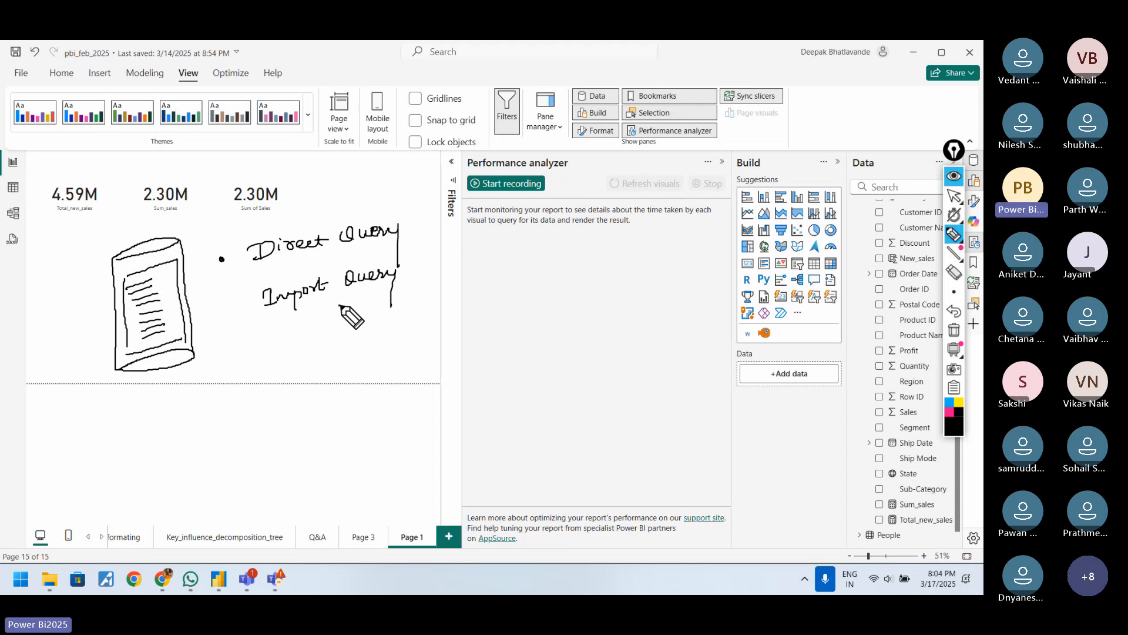
# Sketch a page with short text lines inside a black database cylinder below "Import Query".
pyautogui.moveTo(340, 305); pyautogui.dragTo(345, 359)
pyautogui.moveTo(341, 305)
pyautogui.mouseDown()
pyautogui.moveTo(388, 303)
pyautogui.moveTo(390, 356)
pyautogui.moveTo(345, 360)
pyautogui.mouseUp()
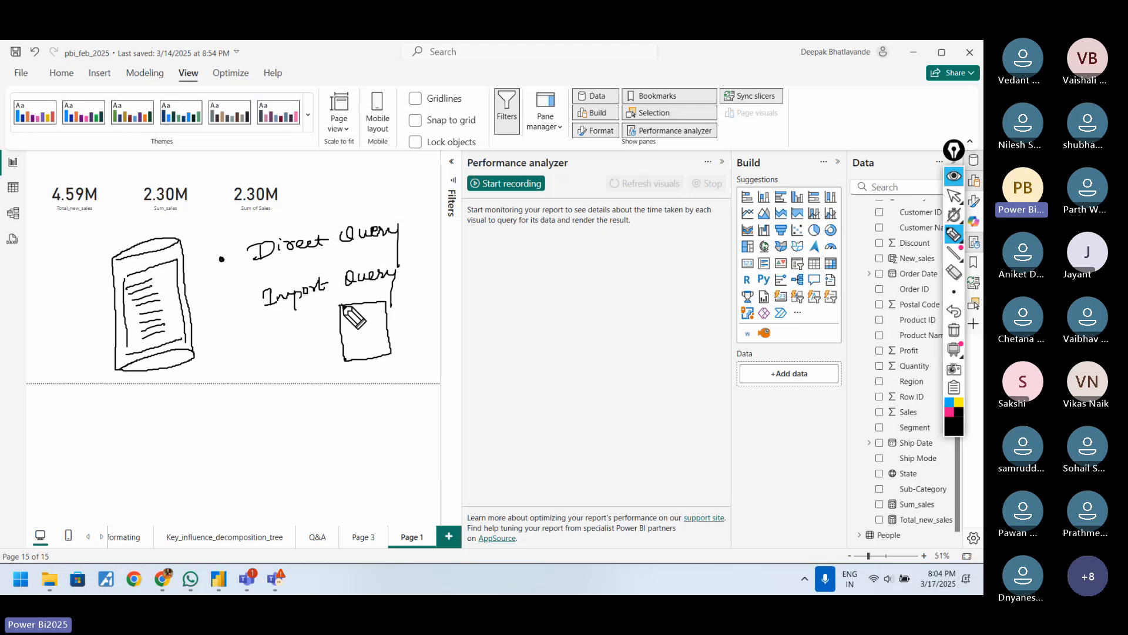
pyautogui.moveTo(351, 315); pyautogui.dragTo(370, 320)
pyautogui.moveTo(350, 327); pyautogui.dragTo(374, 333)
pyautogui.moveTo(358, 341); pyautogui.dragTo(373, 337)
pyautogui.moveTo(379, 292)
pyautogui.mouseDown()
pyautogui.moveTo(332, 299)
pyautogui.moveTo(339, 374)
pyautogui.moveTo(378, 365)
pyautogui.mouseUp()
pyautogui.moveTo(391, 298)
pyautogui.mouseDown()
pyautogui.moveTo(395, 353)
pyautogui.moveTo(345, 375)
pyautogui.mouseUp()
# Draw an arrow from the small cylinder to handwritten "cache memory" with a lined page below it, and point an underlined "Query" at that page.
pyautogui.moveTo(389, 316)
pyautogui.mouseDown()
pyautogui.moveTo(461, 276)
pyautogui.moveTo(499, 293)
pyautogui.moveTo(486, 293)
pyautogui.mouseUp()
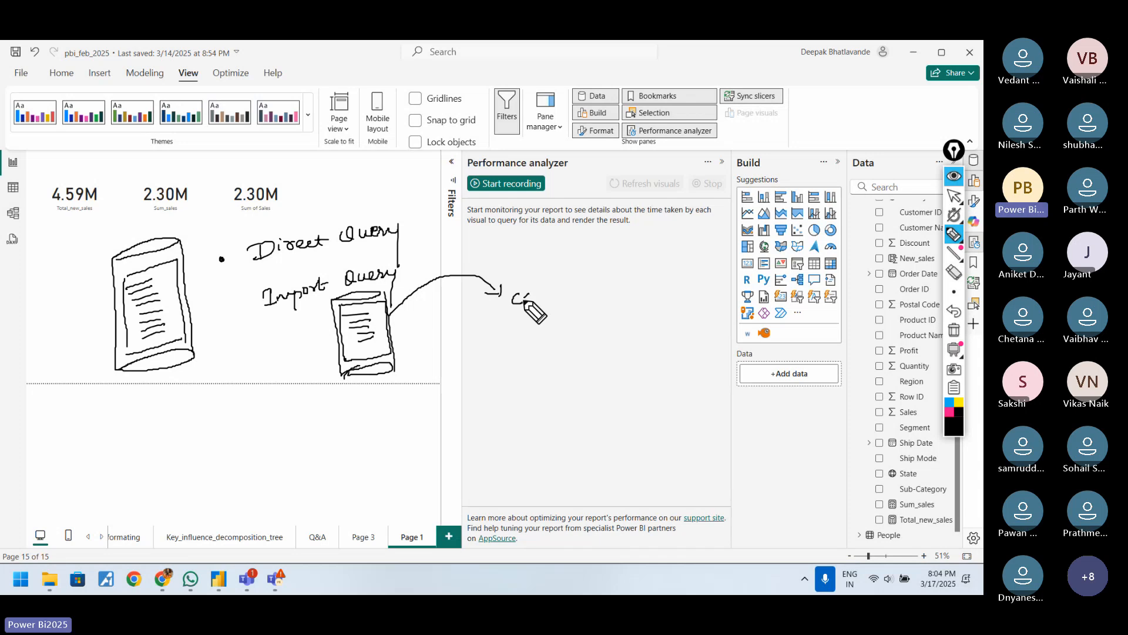
pyautogui.moveTo(524, 301)
pyautogui.mouseDown()
pyautogui.moveTo(659, 276)
pyautogui.moveTo(652, 301)
pyautogui.mouseUp()
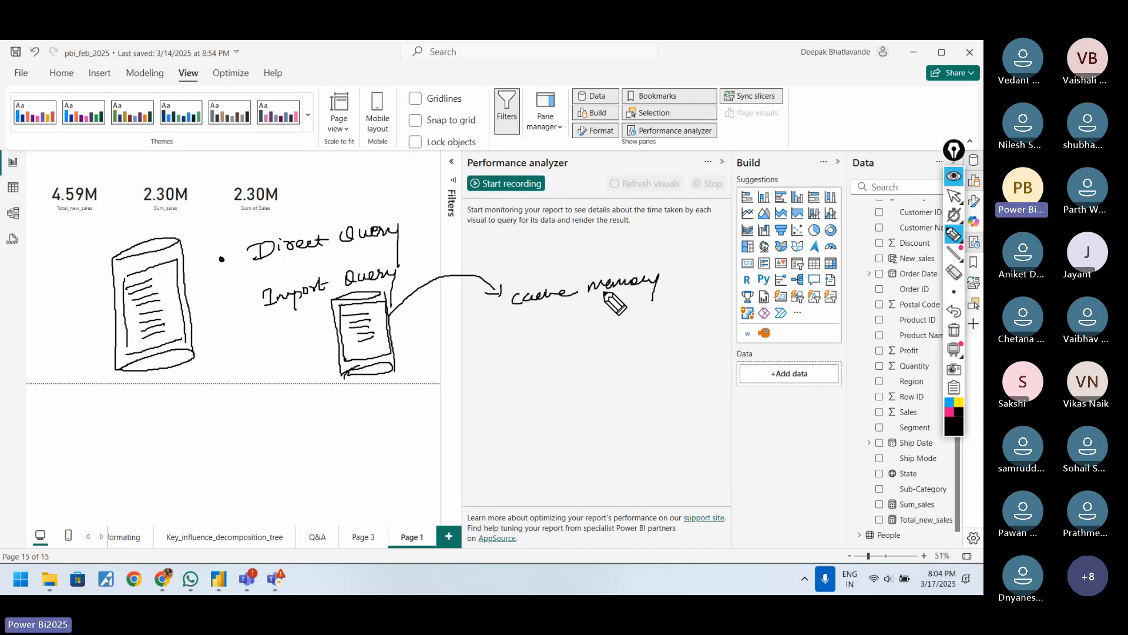
pyautogui.moveTo(498, 315)
pyautogui.mouseDown()
pyautogui.moveTo(494, 375)
pyautogui.moveTo(547, 314)
pyautogui.moveTo(563, 359)
pyautogui.mouseUp()
pyautogui.moveTo(494, 375); pyautogui.dragTo(560, 362)
pyautogui.moveTo(499, 333)
pyautogui.mouseDown()
pyautogui.moveTo(545, 324)
pyautogui.moveTo(555, 331)
pyautogui.moveTo(539, 353)
pyautogui.moveTo(557, 342)
pyautogui.mouseUp()
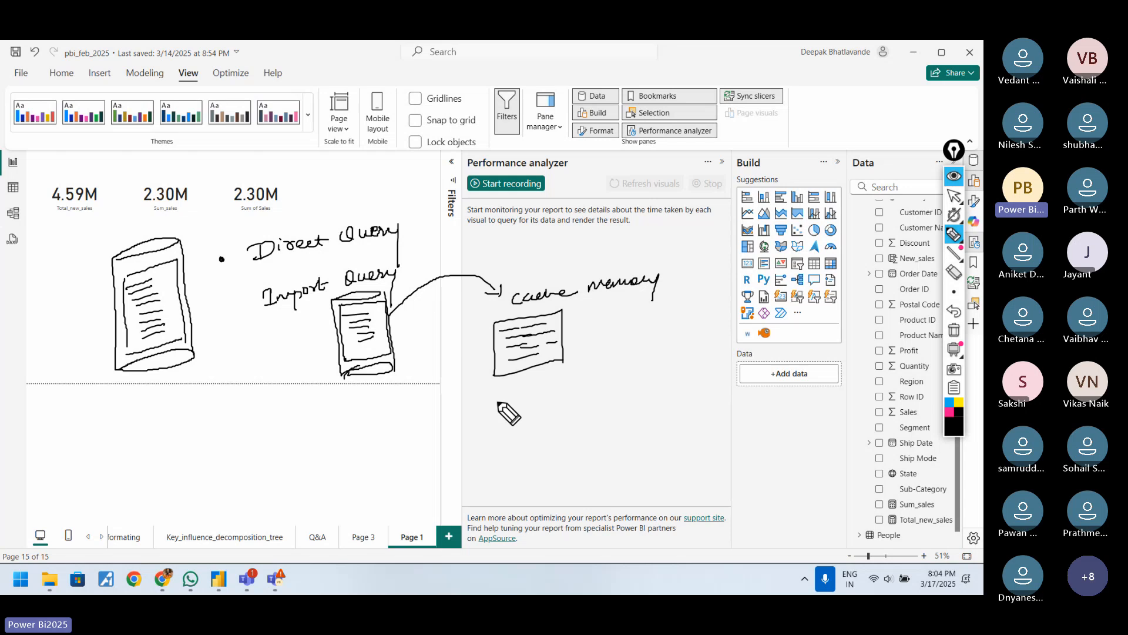
pyautogui.moveTo(473, 406)
pyautogui.mouseDown()
pyautogui.moveTo(517, 403)
pyautogui.moveTo(517, 429)
pyautogui.mouseUp()
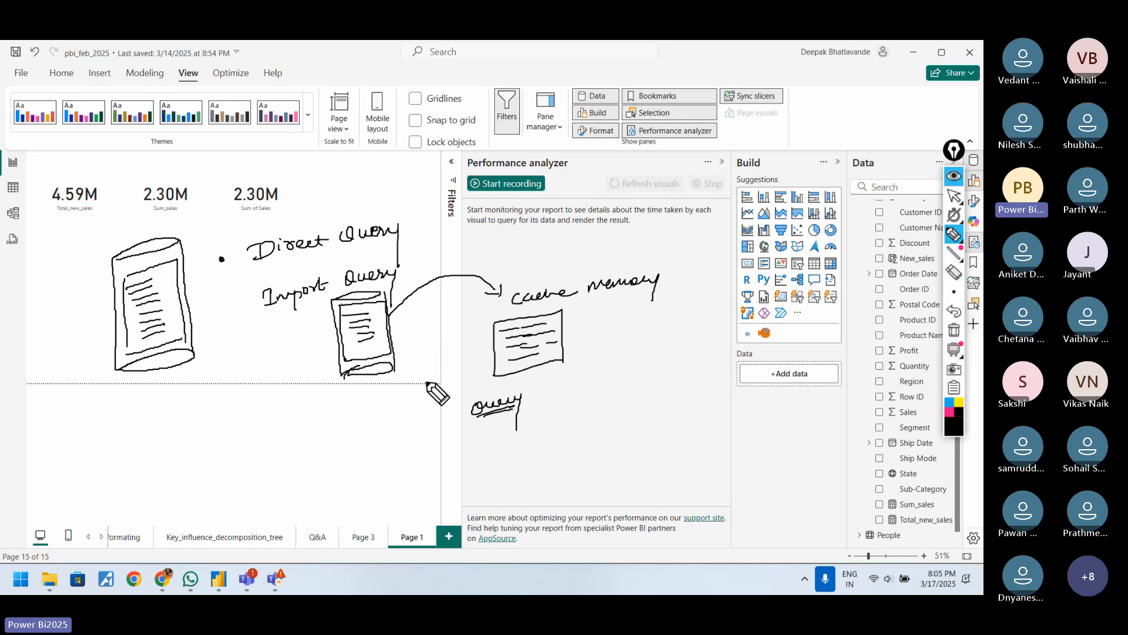
pyautogui.moveTo(467, 394); pyautogui.dragTo(487, 342)
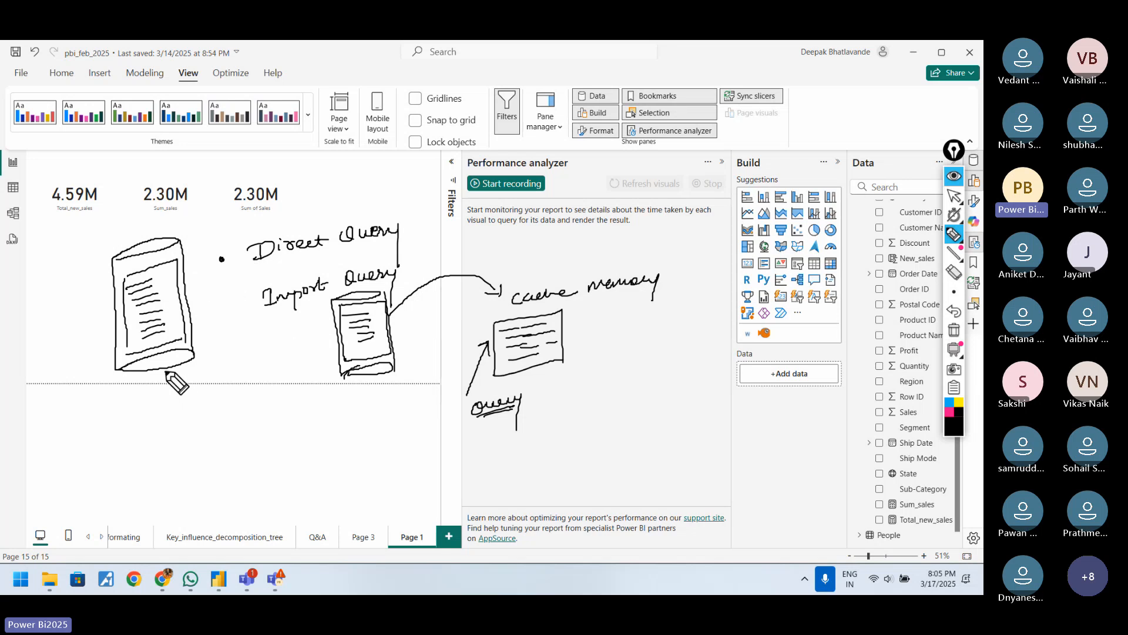
# Draw a curved arrow out of the large Direct Query cylinder and handwrite "Slow" and "Live" below it.
pyautogui.moveTo(170, 376)
pyautogui.mouseDown()
pyautogui.moveTo(197, 368)
pyautogui.moveTo(213, 335)
pyautogui.mouseUp()
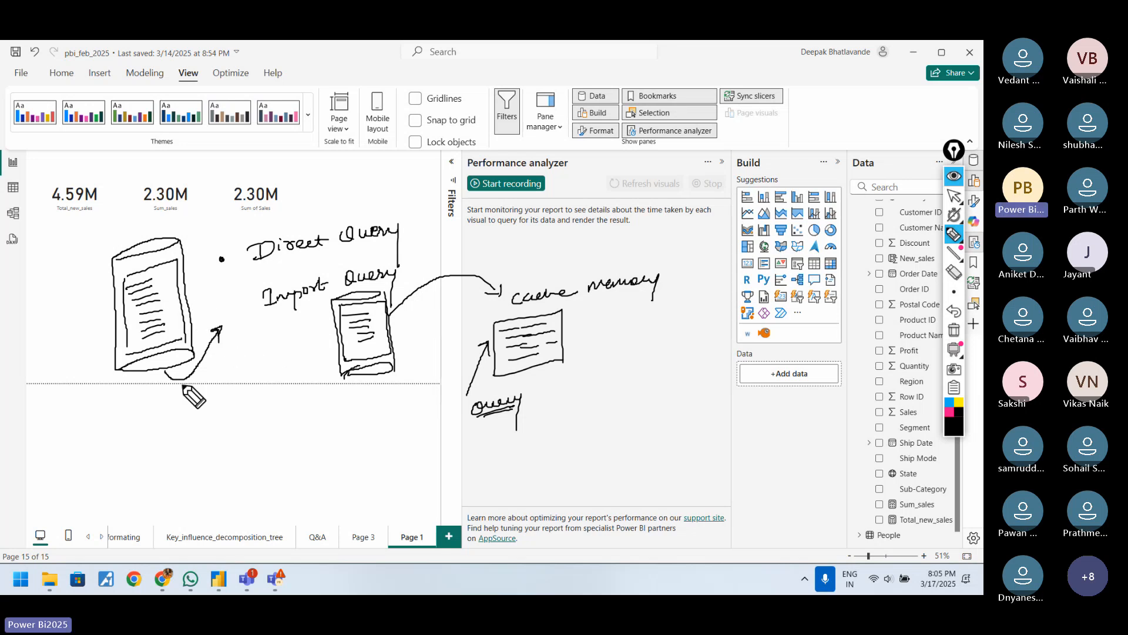
pyautogui.moveTo(152, 401)
pyautogui.mouseDown()
pyautogui.moveTo(144, 416)
pyautogui.moveTo(185, 398)
pyautogui.mouseUp()
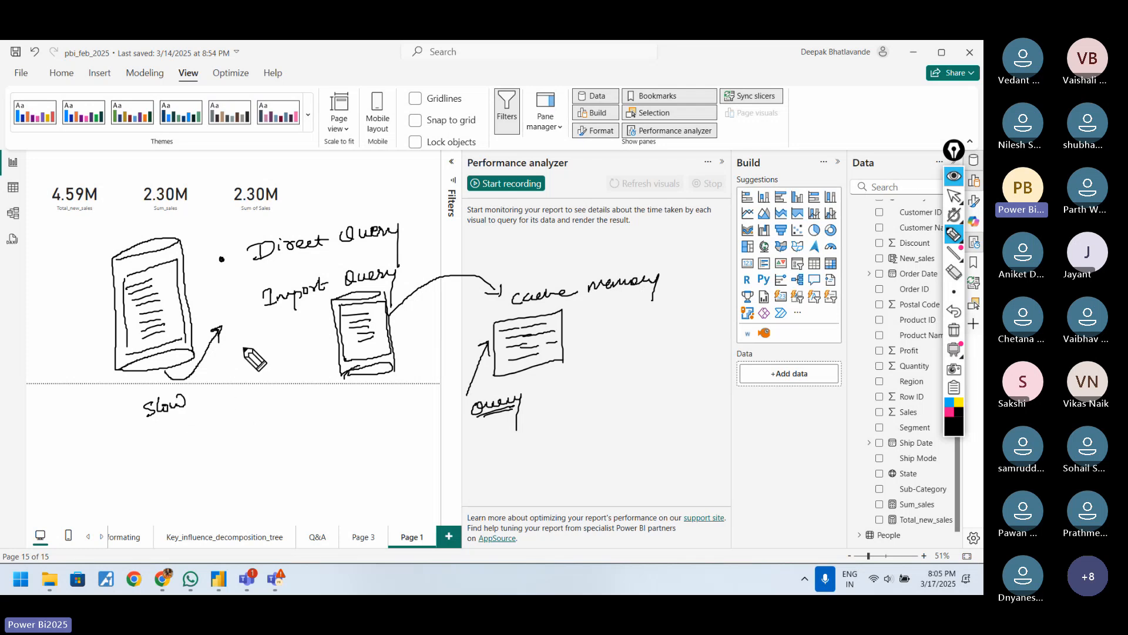
pyautogui.moveTo(154, 433)
pyautogui.mouseDown()
pyautogui.moveTo(155, 448)
pyautogui.moveTo(189, 436)
pyautogui.mouseUp()
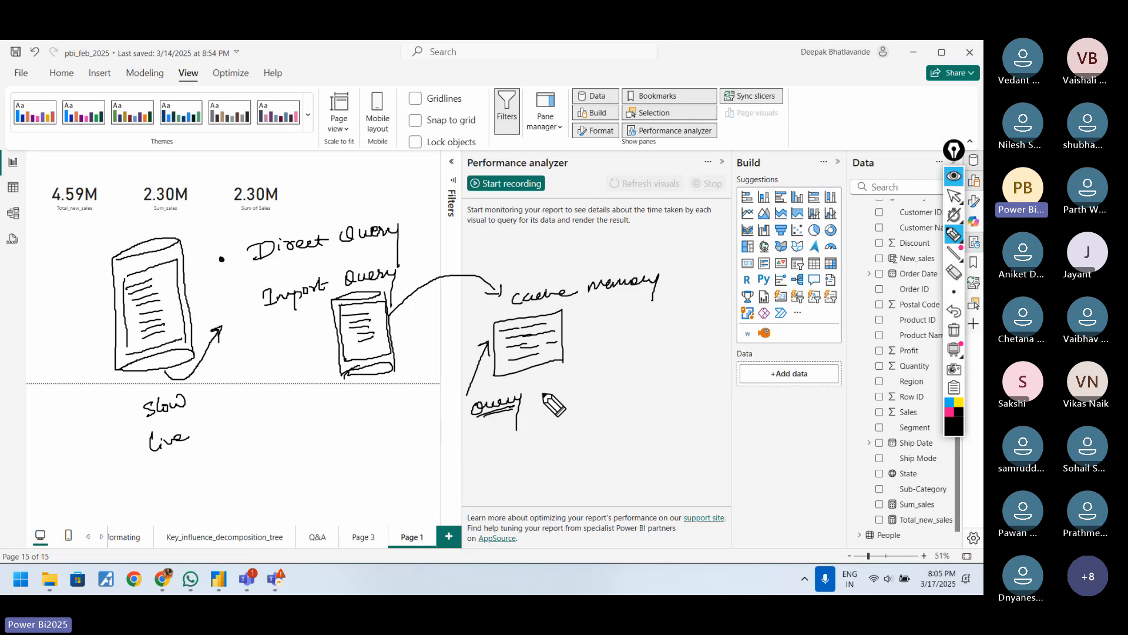
# Handwrite "Refresh / S.ref." beside the underlined "Query" below the cache page sketch.
pyautogui.moveTo(548, 396)
pyautogui.mouseDown()
pyautogui.moveTo(555, 410)
pyautogui.moveTo(596, 384)
pyautogui.moveTo(609, 406)
pyautogui.moveTo(649, 385)
pyautogui.moveTo(670, 403)
pyautogui.mouseUp()
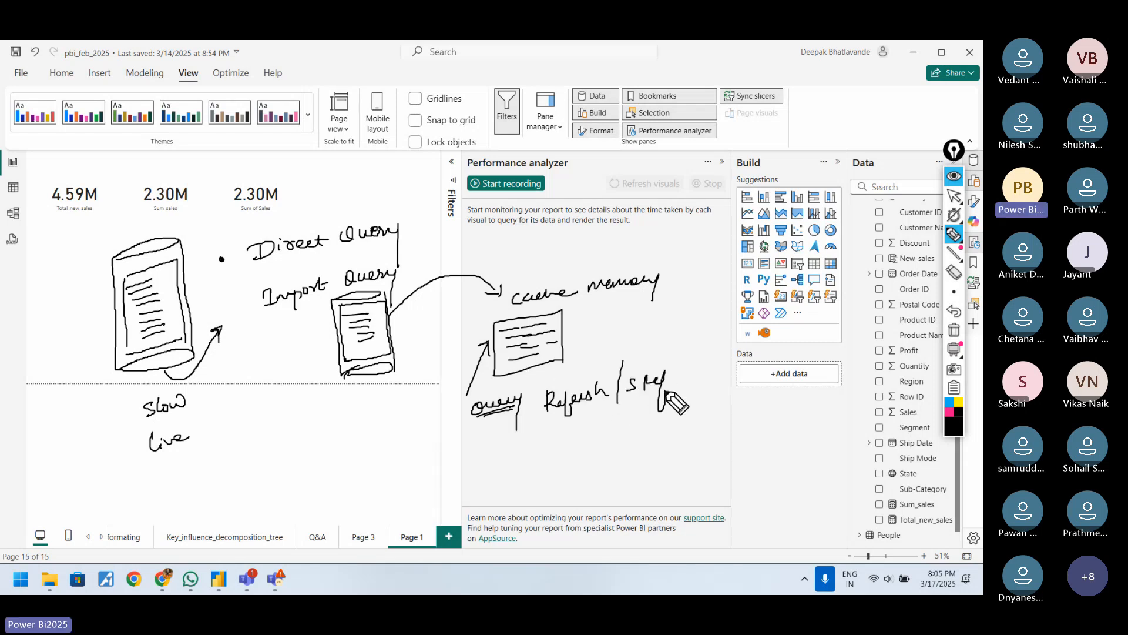
pyautogui.click(667, 383)
pyautogui.click(639, 384)
# Underline "Live" and "Slow", and draw a curved arrow from the large cylinder's base toward "Slow".
pyautogui.moveTo(153, 456); pyautogui.dragTo(204, 447)
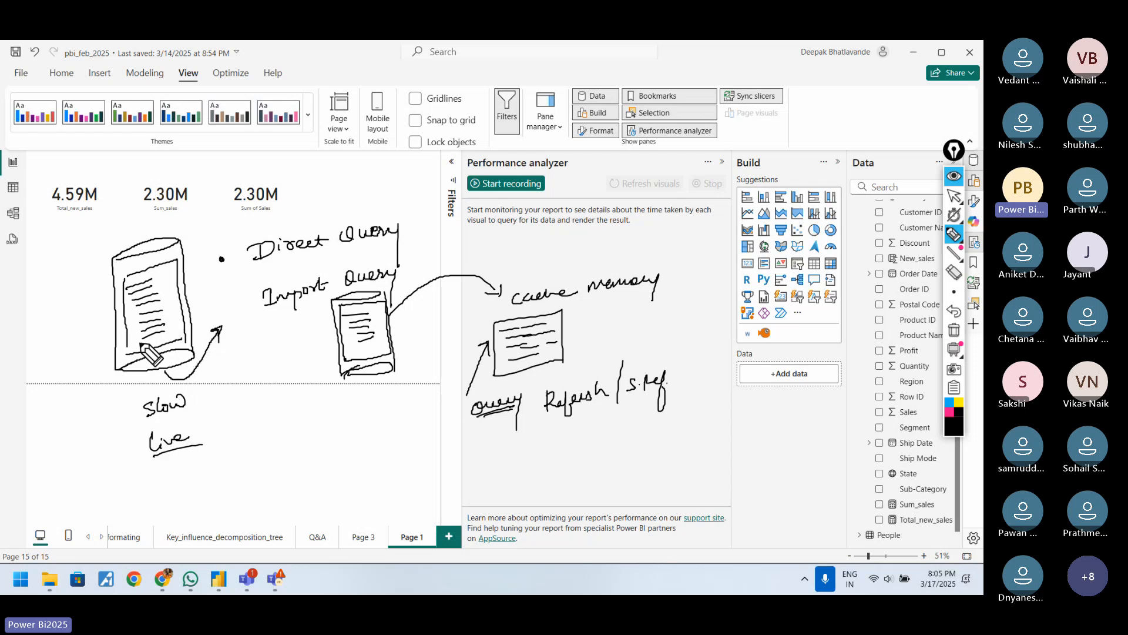
pyautogui.moveTo(126, 344); pyautogui.dragTo(134, 389)
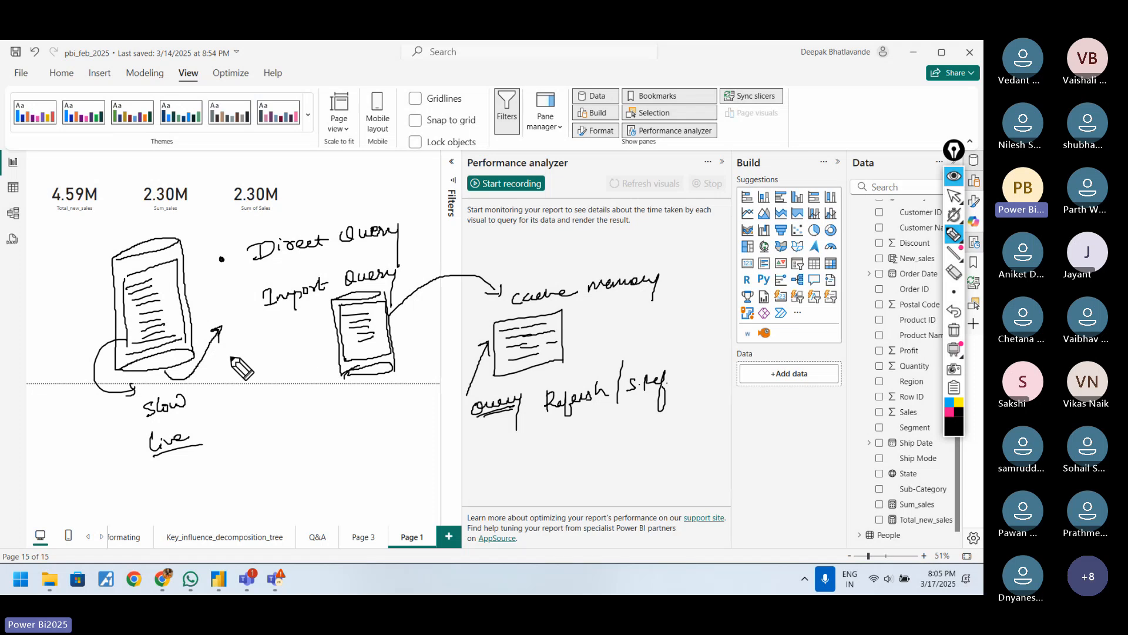
pyautogui.moveTo(147, 422); pyautogui.dragTo(195, 416)
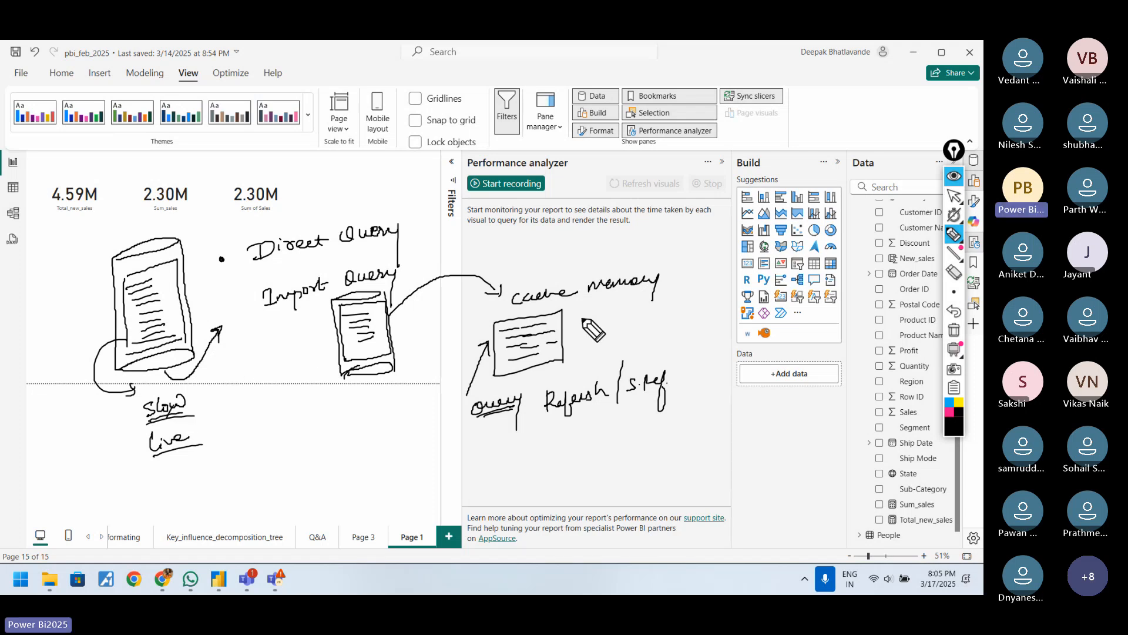
# Circle the Performance analyzer title, and mark "Direct Query" and "Import Query" with pointing arrows and a dot beside "Import Query".
pyautogui.click(242, 302)
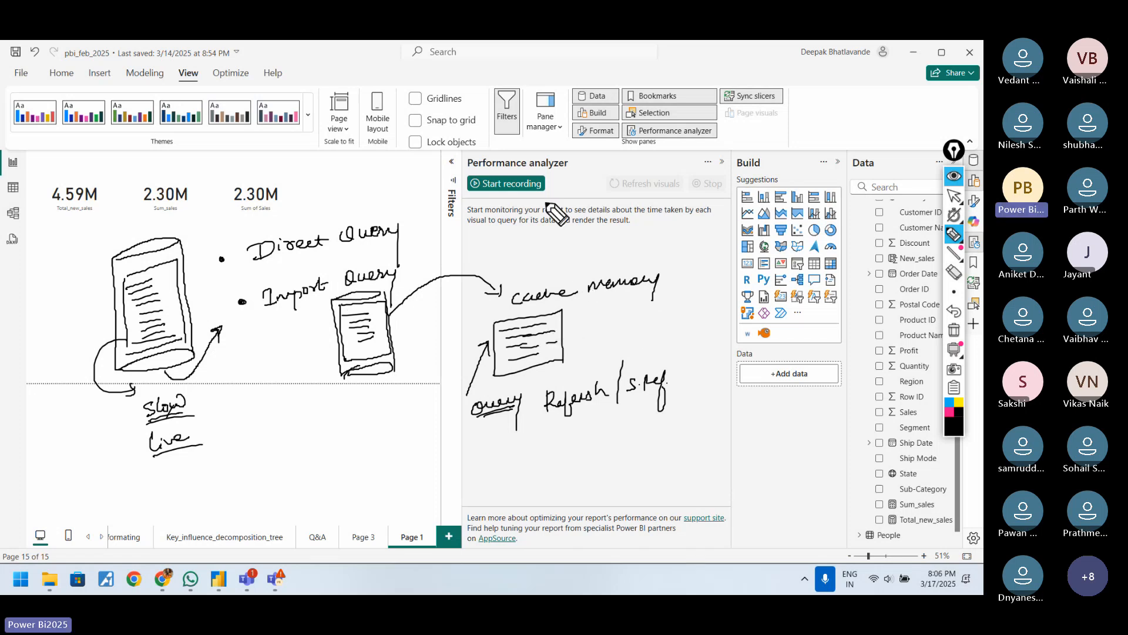
pyautogui.moveTo(462, 171)
pyautogui.mouseDown()
pyautogui.moveTo(540, 195)
pyautogui.moveTo(503, 149)
pyautogui.moveTo(466, 154)
pyautogui.mouseUp()
pyautogui.moveTo(394, 174); pyautogui.dragTo(394, 206)
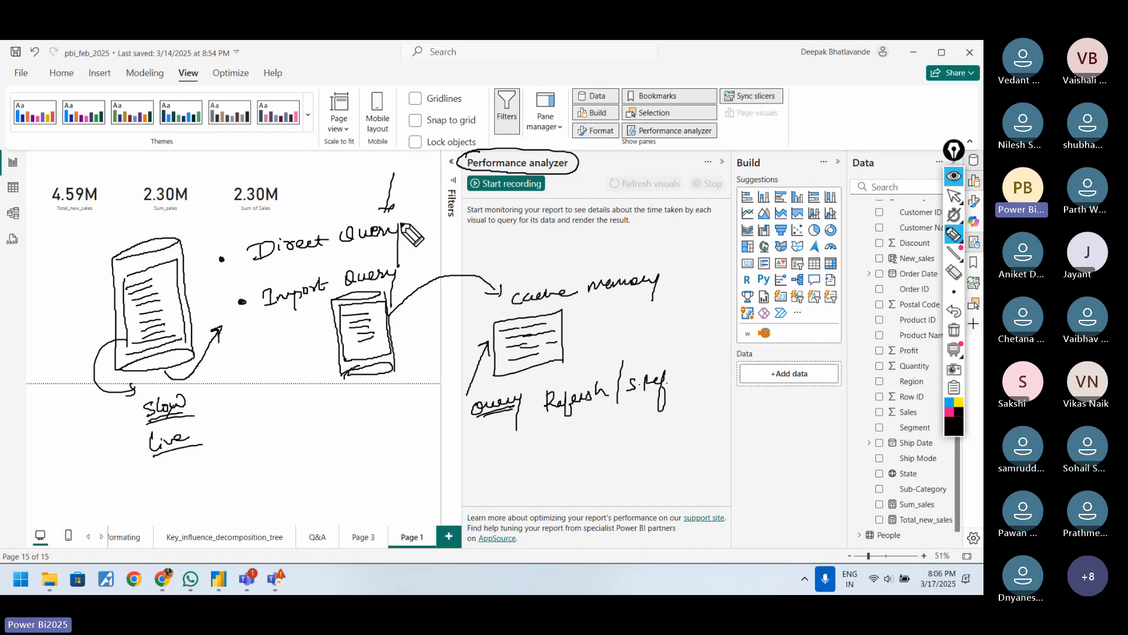
pyautogui.moveTo(439, 248)
pyautogui.mouseDown()
pyautogui.moveTo(409, 272)
pyautogui.moveTo(424, 273)
pyautogui.mouseUp()
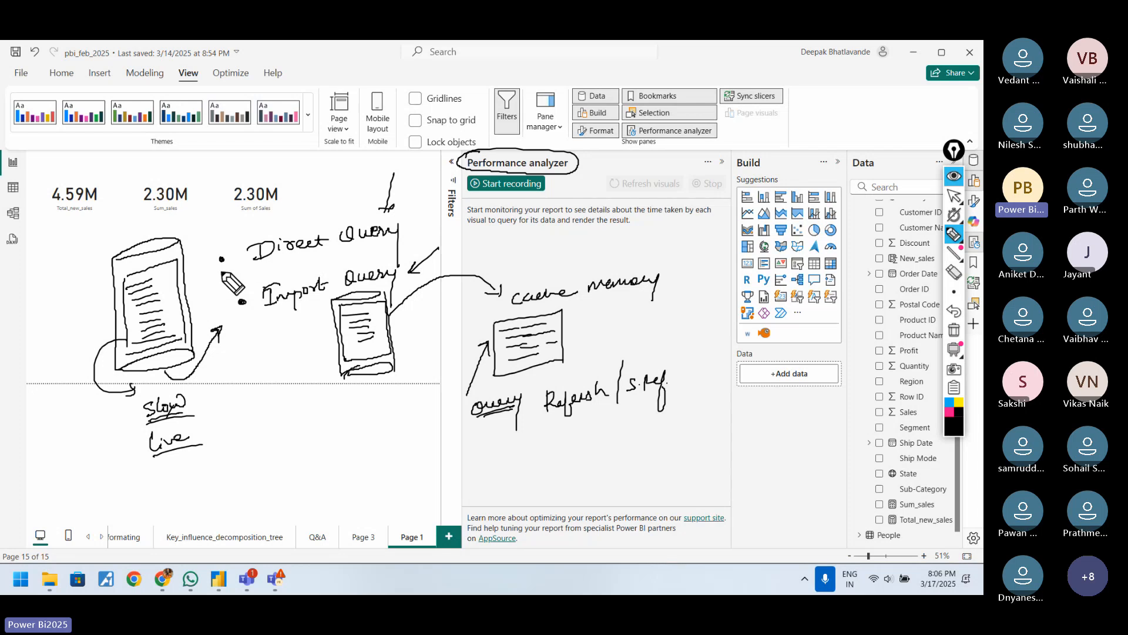
pyautogui.moveTo(207, 281); pyautogui.dragTo(238, 268)
pyautogui.moveTo(245, 340); pyautogui.dragTo(278, 328)
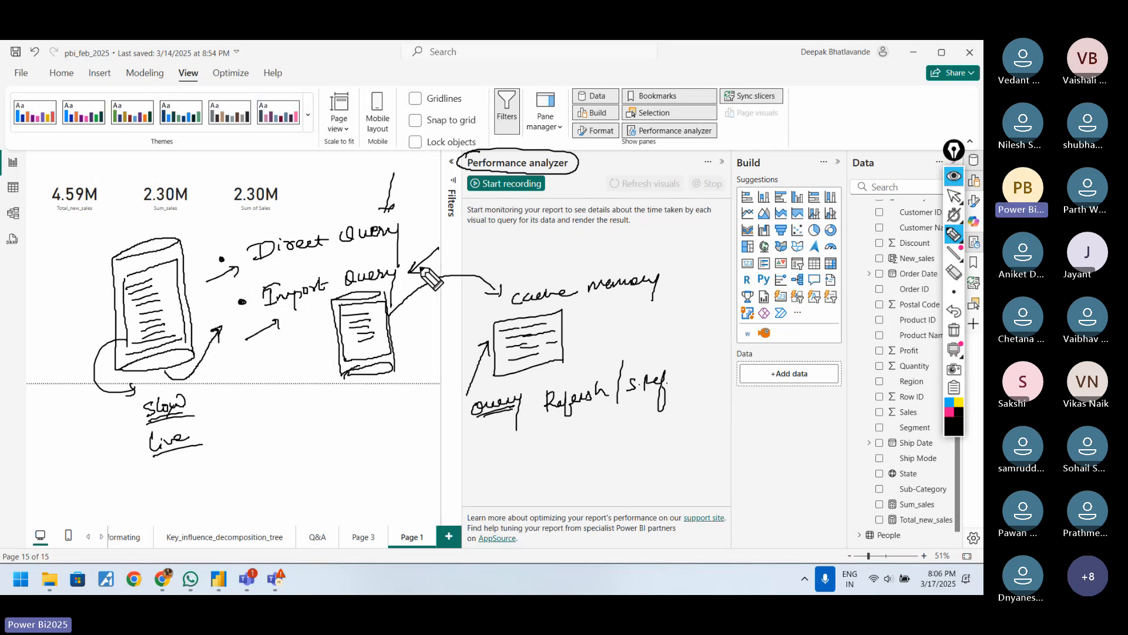
# Erase all drawings and draw upward arrows below the Sum_sales and Sum of Sales cards.
pyautogui.click(954, 330)
pyautogui.moveTo(170, 228); pyautogui.dragTo(170, 272)
pyautogui.moveTo(172, 228)
pyautogui.mouseDown()
pyautogui.moveTo(164, 233)
pyautogui.moveTo(175, 235)
pyautogui.mouseUp()
pyautogui.moveTo(253, 223); pyautogui.dragTo(254, 265)
pyautogui.moveTo(255, 228)
pyautogui.mouseDown()
pyautogui.moveTo(248, 233)
pyautogui.moveTo(264, 231)
pyautogui.mouseUp()
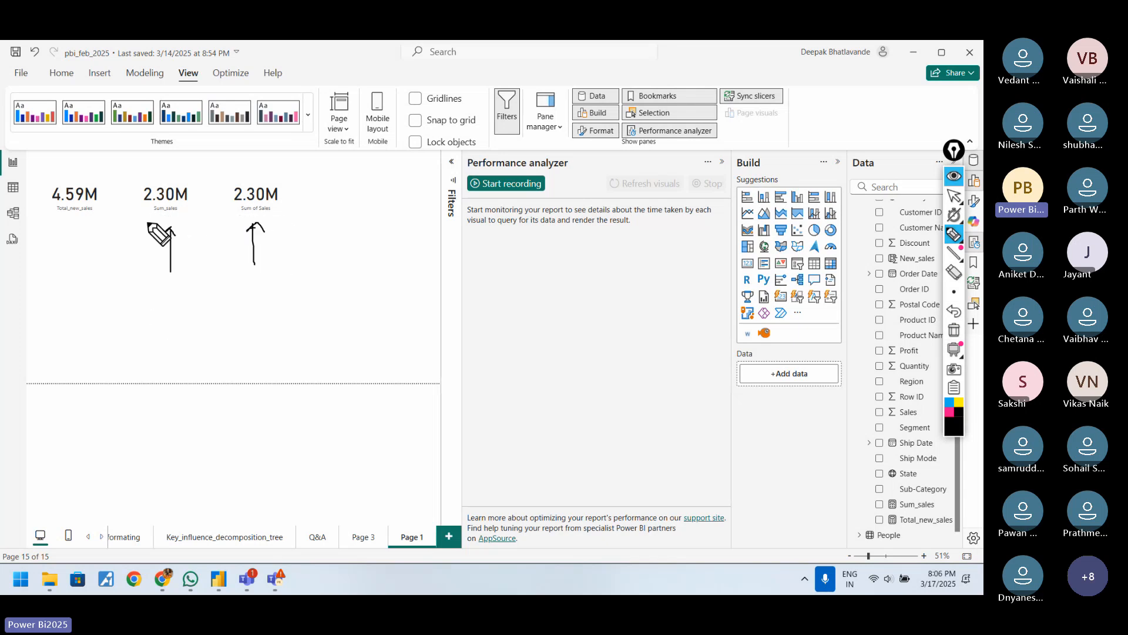
# Trace parts of the report page's lower and side borders and sketch a box with a long check mark inside them.
pyautogui.moveTo(24, 386); pyautogui.dragTo(196, 395)
pyautogui.moveTo(441, 151); pyautogui.dragTo(449, 379)
pyautogui.moveTo(298, 380); pyautogui.dragTo(403, 382)
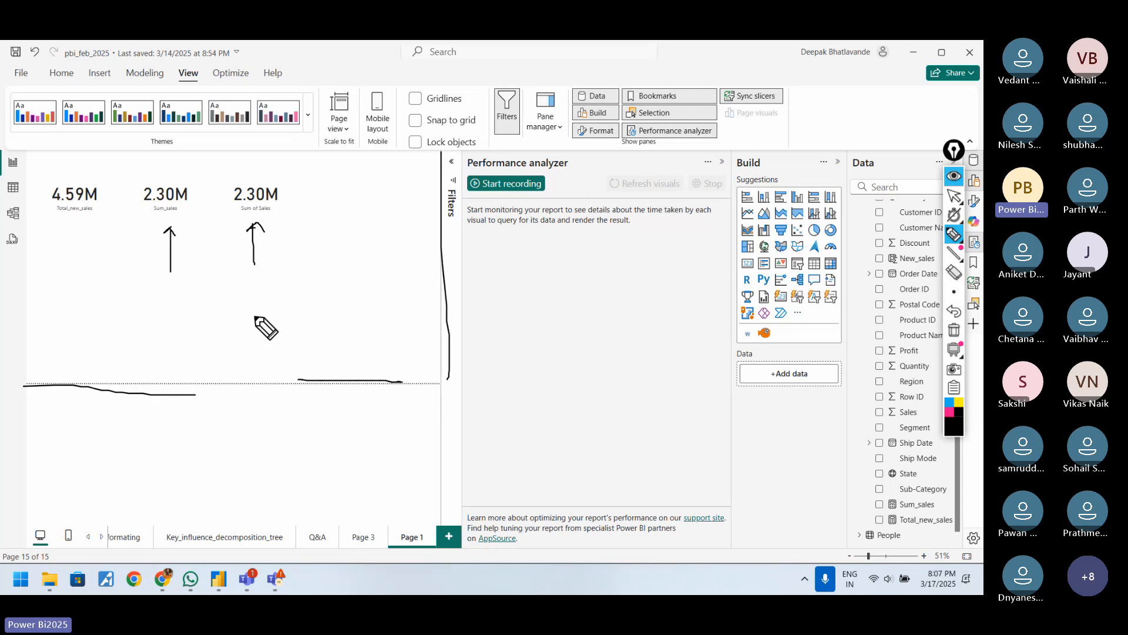
pyautogui.moveTo(264, 345)
pyautogui.mouseDown()
pyautogui.moveTo(263, 299)
pyautogui.moveTo(287, 320)
pyautogui.moveTo(390, 270)
pyautogui.mouseUp()
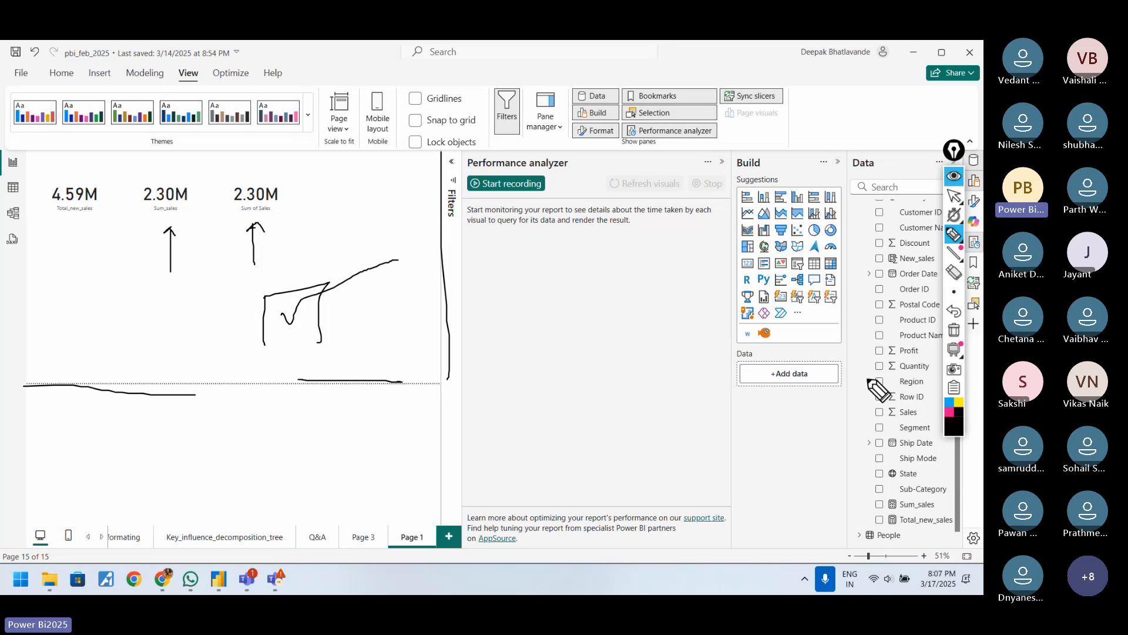
# Erase the drawings and sketch a wide channel of two horizontal lines filled with shorter dashes below the cards.
pyautogui.click(954, 332)
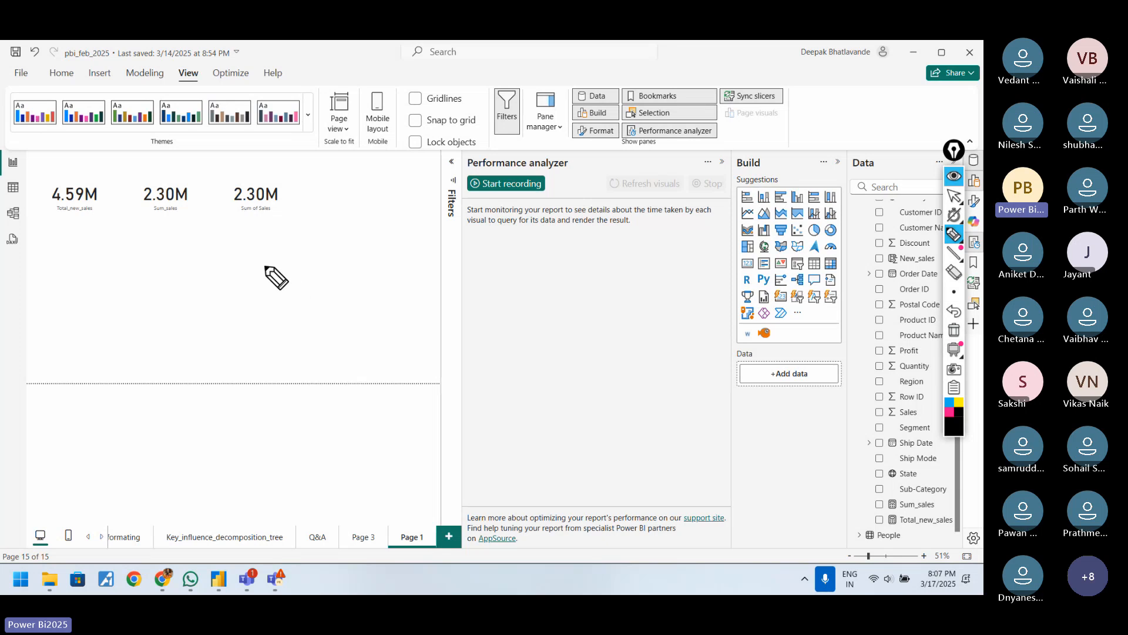
pyautogui.moveTo(267, 265); pyautogui.dragTo(347, 265)
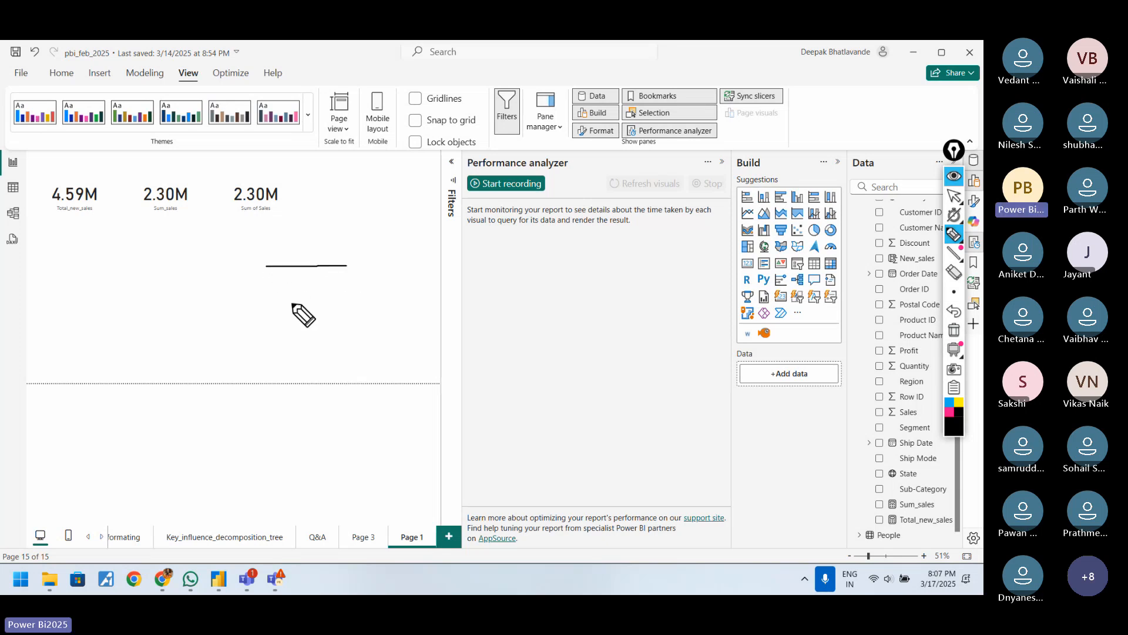
pyautogui.moveTo(268, 316)
pyautogui.mouseDown()
pyautogui.moveTo(341, 316)
pyautogui.moveTo(284, 317)
pyautogui.moveTo(331, 314)
pyautogui.mouseUp()
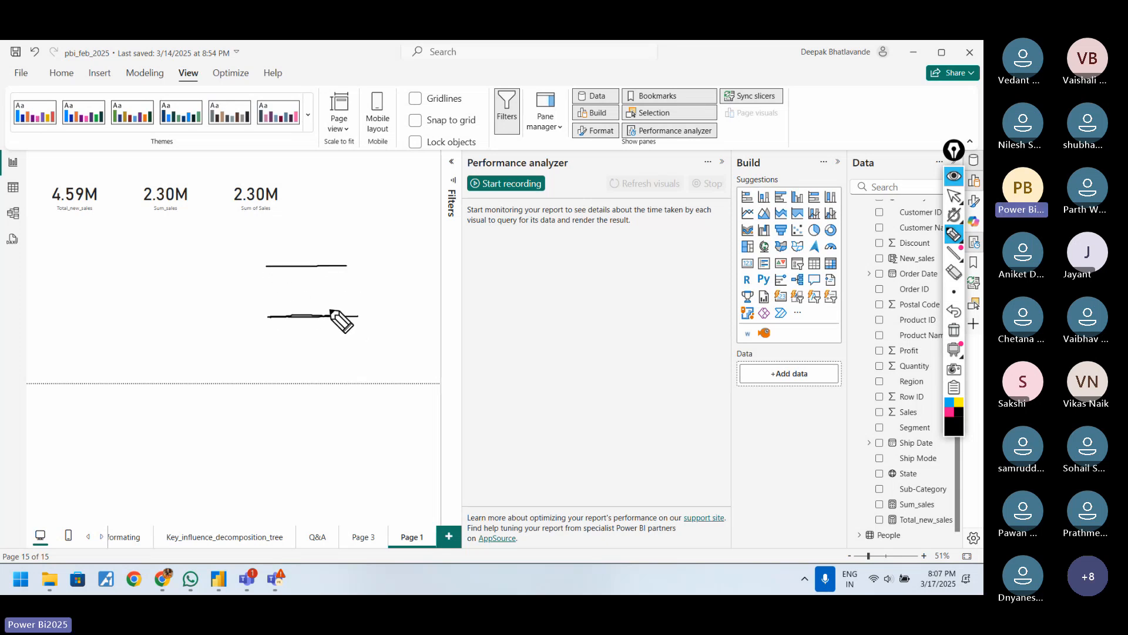
pyautogui.moveTo(272, 274); pyautogui.dragTo(338, 273)
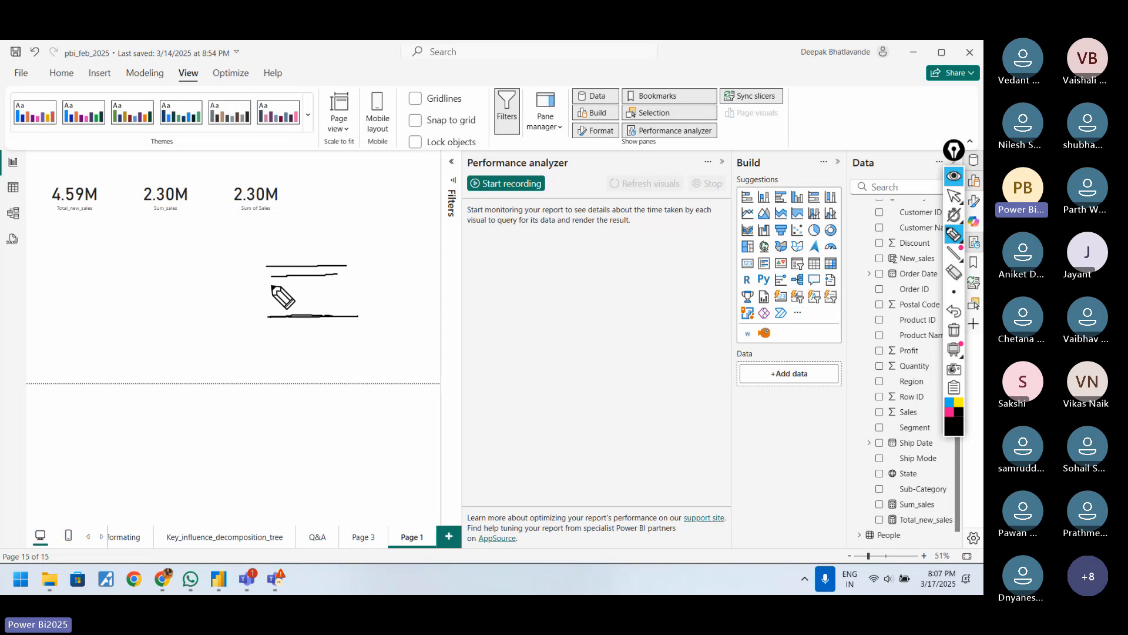
pyautogui.moveTo(272, 287)
pyautogui.mouseDown()
pyautogui.moveTo(310, 285)
pyautogui.moveTo(284, 298)
pyautogui.moveTo(335, 304)
pyautogui.mouseUp()
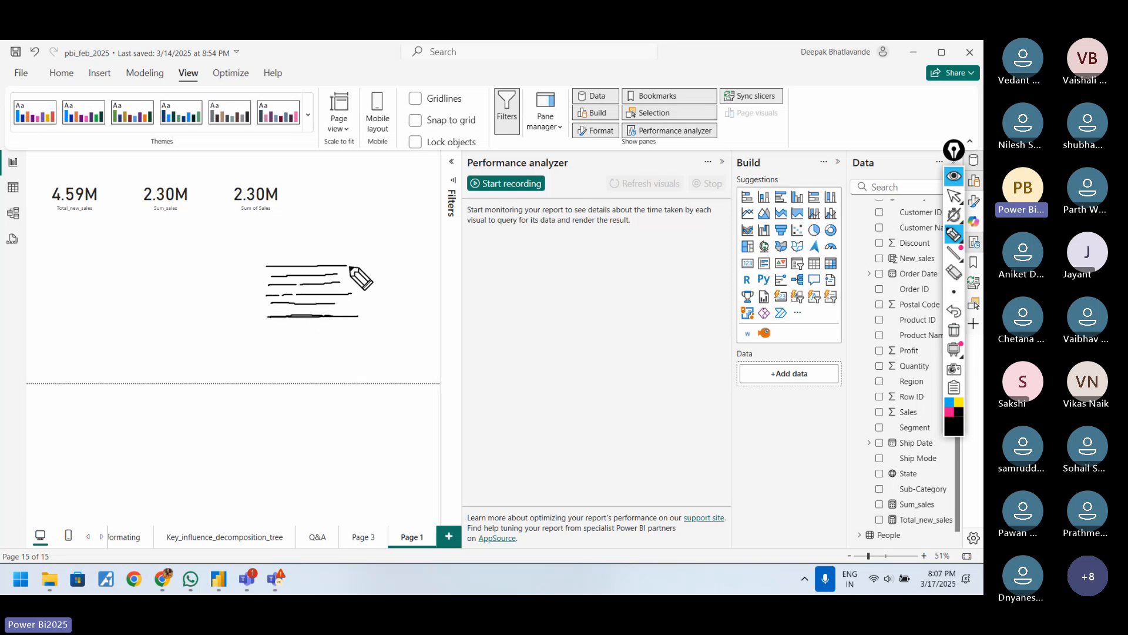
# Extend the channel into a narrow bottleneck marked by opposing arrows, then widen it again and fill the far end with short lines.
pyautogui.moveTo(345, 267)
pyautogui.mouseDown()
pyautogui.moveTo(401, 288)
pyautogui.moveTo(376, 311)
pyautogui.moveTo(422, 295)
pyautogui.moveTo(421, 285)
pyautogui.moveTo(437, 296)
pyautogui.mouseUp()
pyautogui.moveTo(415, 256); pyautogui.dragTo(415, 274)
pyautogui.moveTo(411, 272); pyautogui.dragTo(417, 317)
pyautogui.moveTo(413, 305)
pyautogui.mouseDown()
pyautogui.moveTo(446, 277)
pyautogui.moveTo(535, 252)
pyautogui.mouseUp()
pyautogui.moveTo(437, 297)
pyautogui.mouseDown()
pyautogui.moveTo(483, 318)
pyautogui.moveTo(552, 322)
pyautogui.mouseUp()
pyautogui.moveTo(485, 265); pyautogui.dragTo(545, 264)
pyautogui.moveTo(496, 280); pyautogui.dragTo(549, 278)
pyautogui.moveTo(508, 291); pyautogui.dragTo(547, 294)
pyautogui.moveTo(510, 306); pyautogui.dragTo(538, 305)
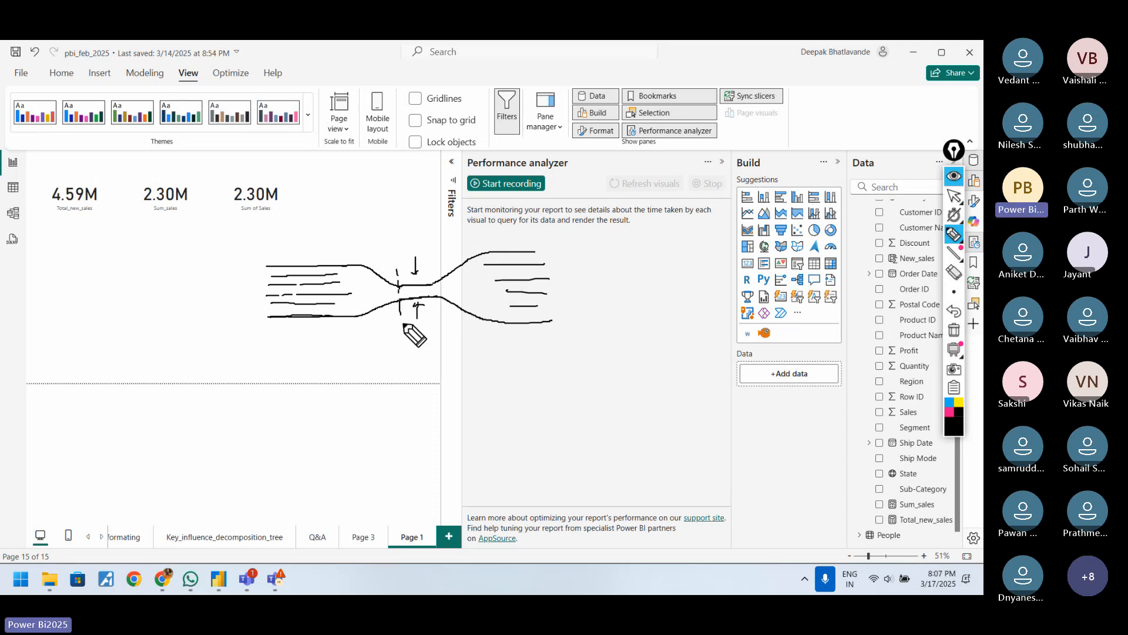
# Mark the bottleneck with boundary lines, a circle and a pointing arrow, and tick and underline the Performance analyzer title.
pyautogui.moveTo(404, 323); pyautogui.dragTo(404, 326)
pyautogui.click(433, 273)
pyautogui.moveTo(400, 276); pyautogui.dragTo(402, 321)
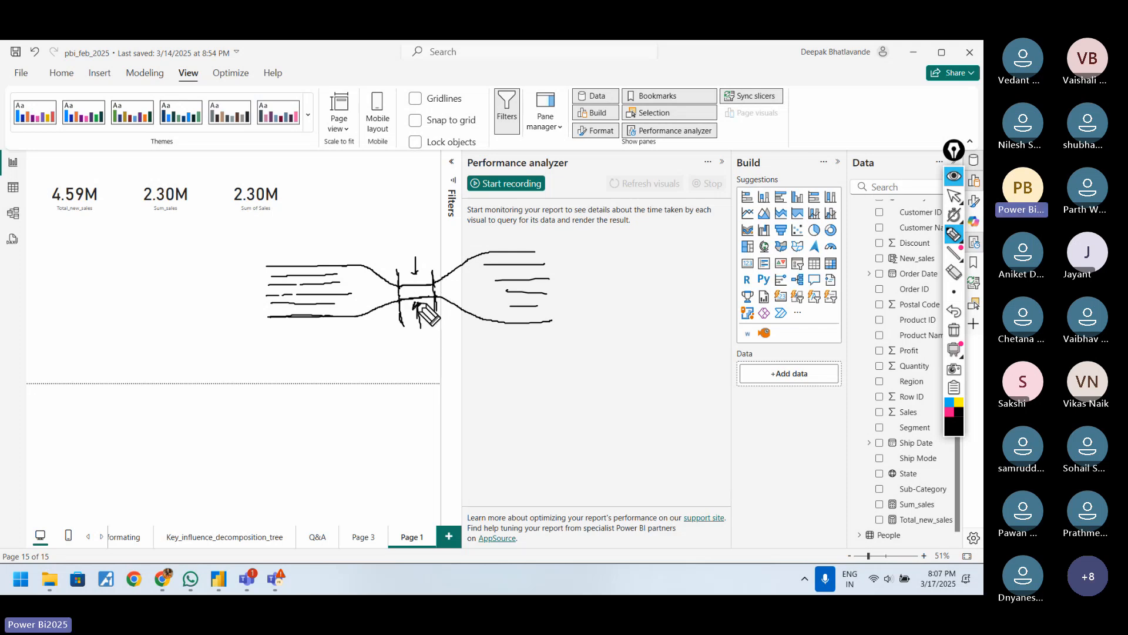
pyautogui.moveTo(412, 273); pyautogui.dragTo(421, 271)
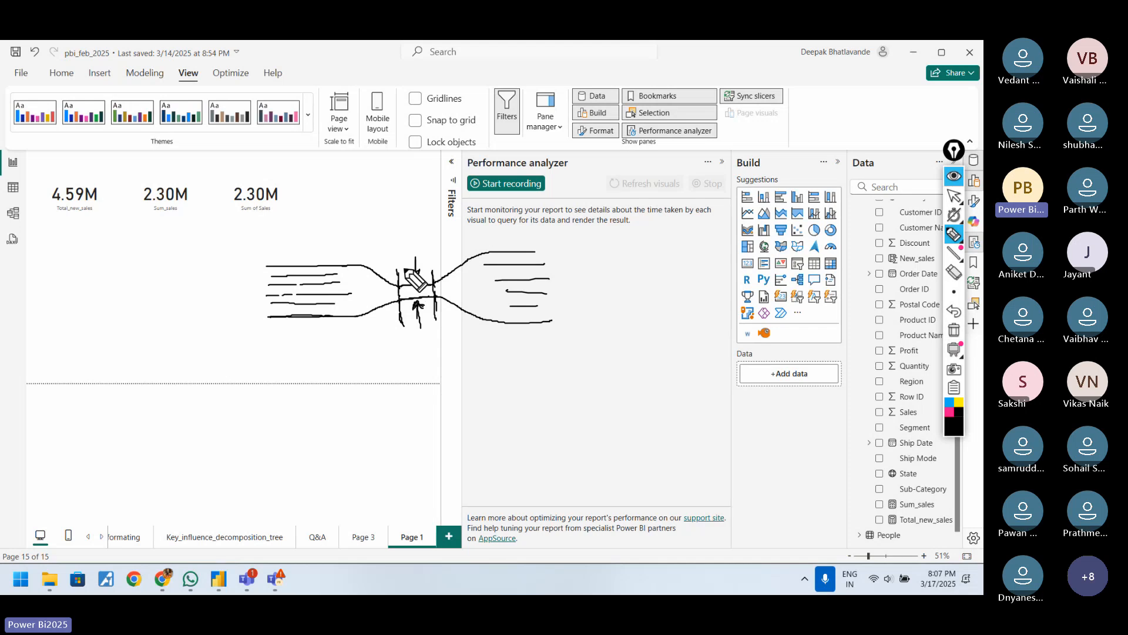
pyautogui.moveTo(397, 262)
pyautogui.mouseDown()
pyautogui.moveTo(385, 305)
pyautogui.moveTo(403, 324)
pyautogui.mouseUp()
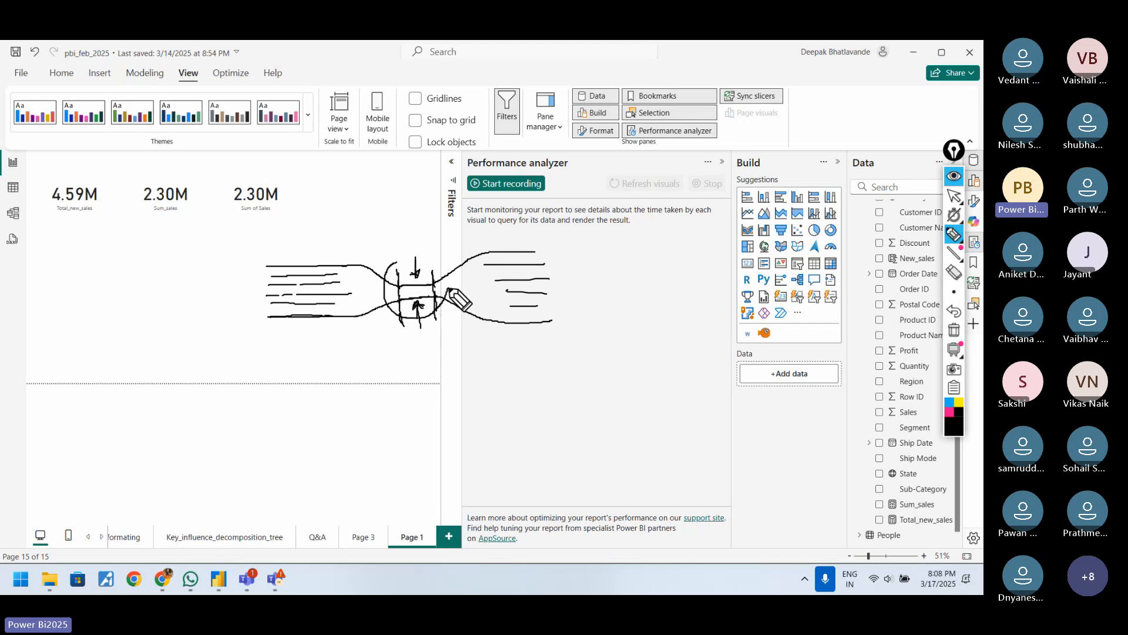
pyautogui.moveTo(450, 290)
pyautogui.mouseDown()
pyautogui.moveTo(432, 259)
pyautogui.moveTo(395, 265)
pyautogui.mouseUp()
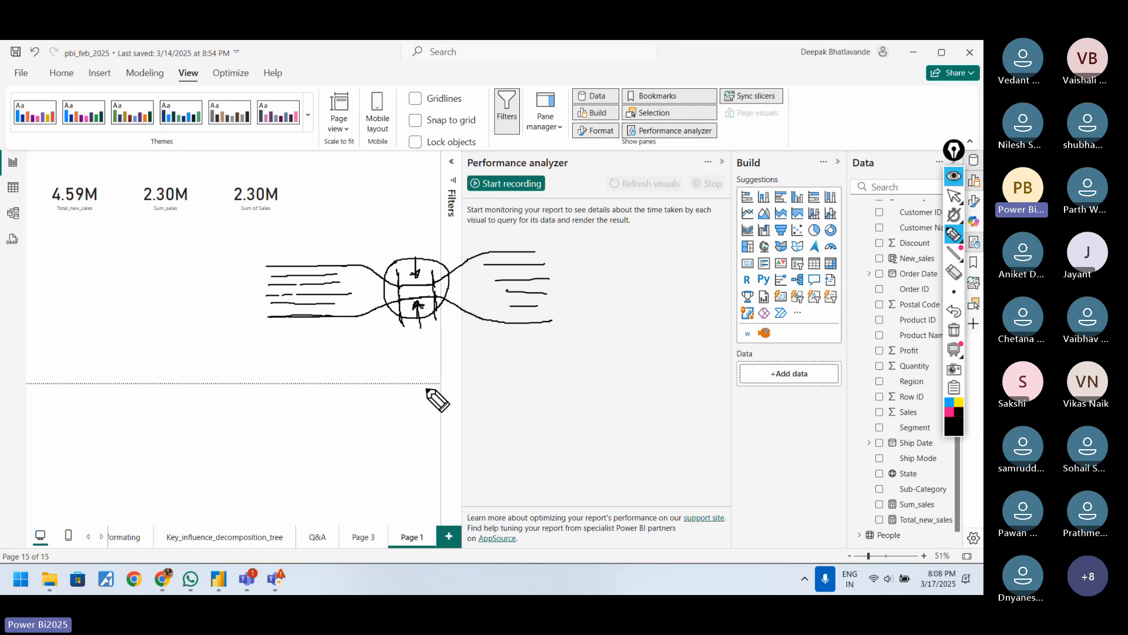
pyautogui.moveTo(336, 351); pyautogui.dragTo(384, 327)
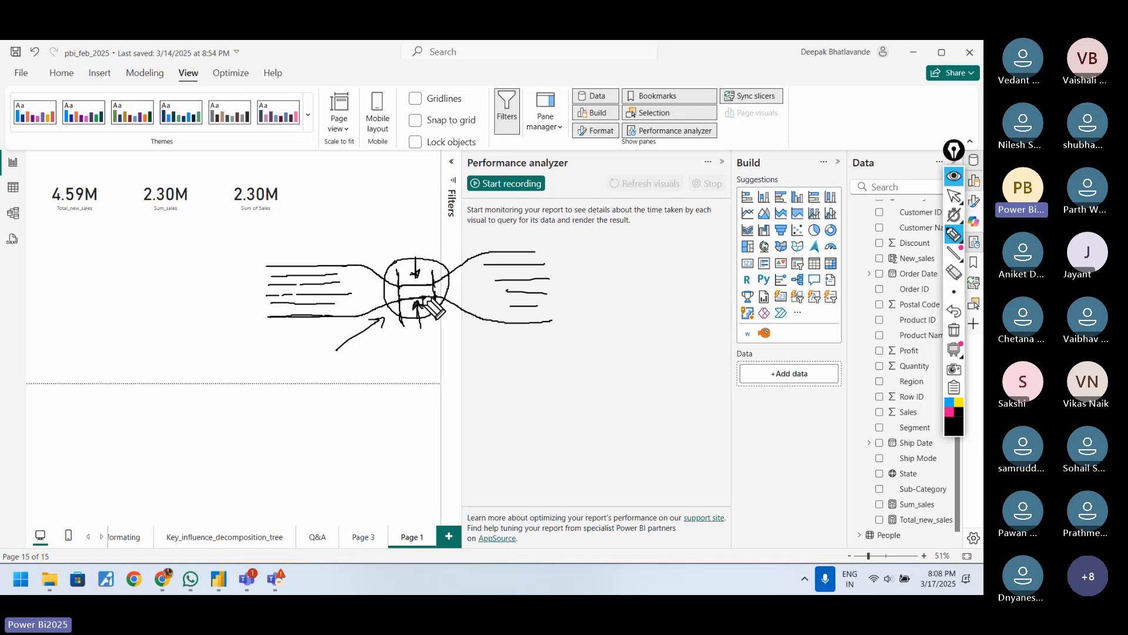
pyautogui.moveTo(451, 160)
pyautogui.mouseDown()
pyautogui.moveTo(480, 143)
pyautogui.moveTo(494, 171)
pyautogui.moveTo(511, 170)
pyautogui.mouseUp()
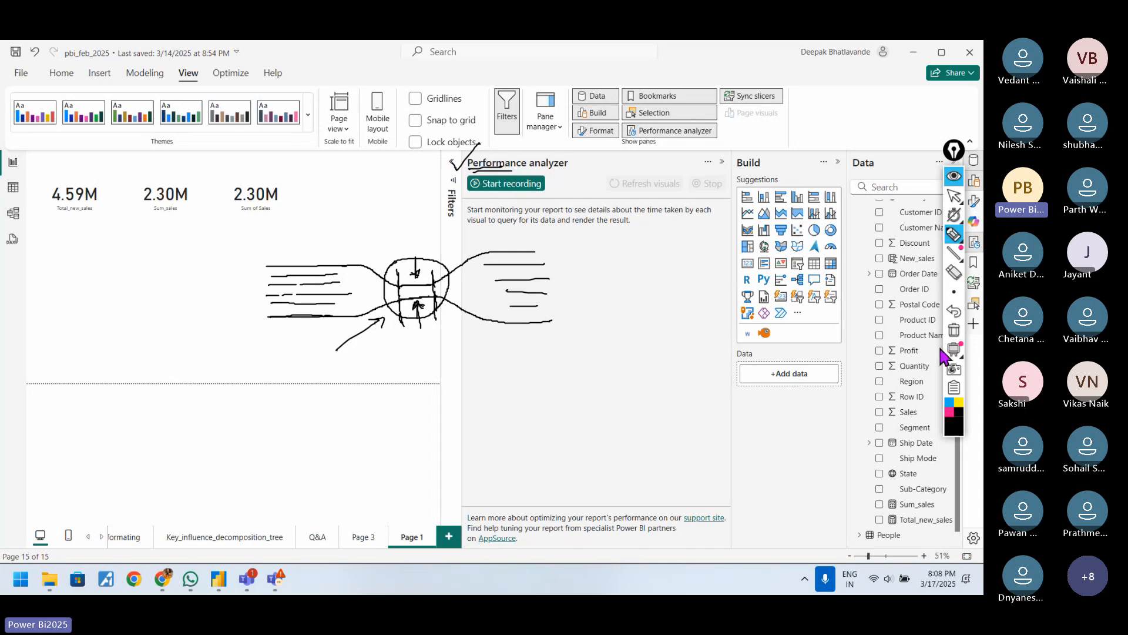
# Erase the drawings, return to the normal pointer, and record a refresh of the report visuals in Performance analyzer.
pyautogui.click(954, 330)
pyautogui.click(954, 196)
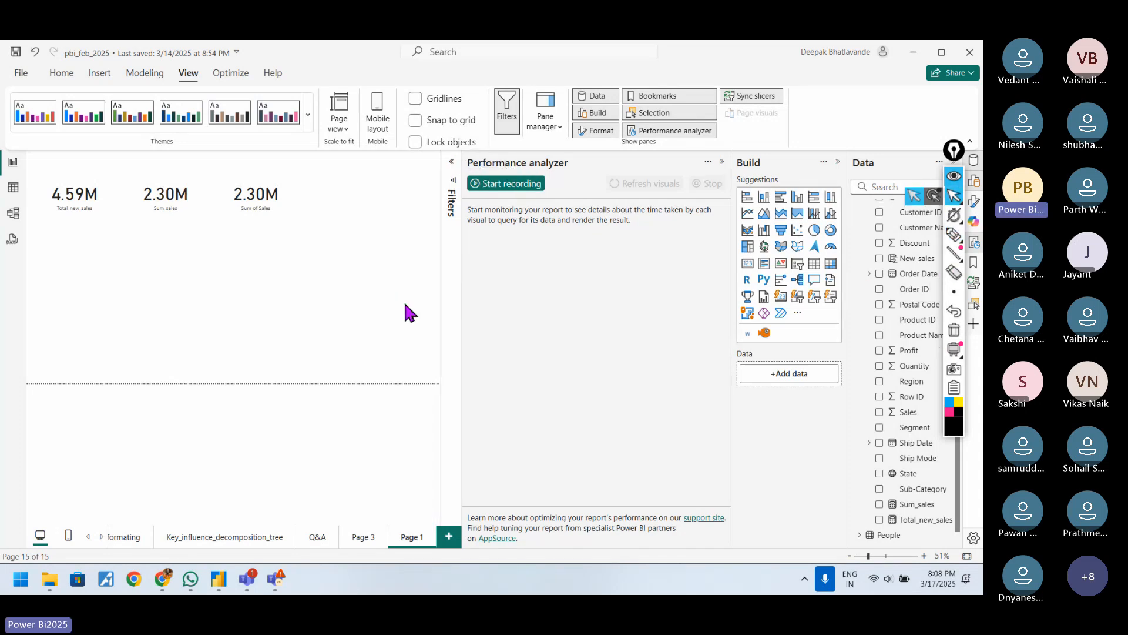
pyautogui.click(505, 184)
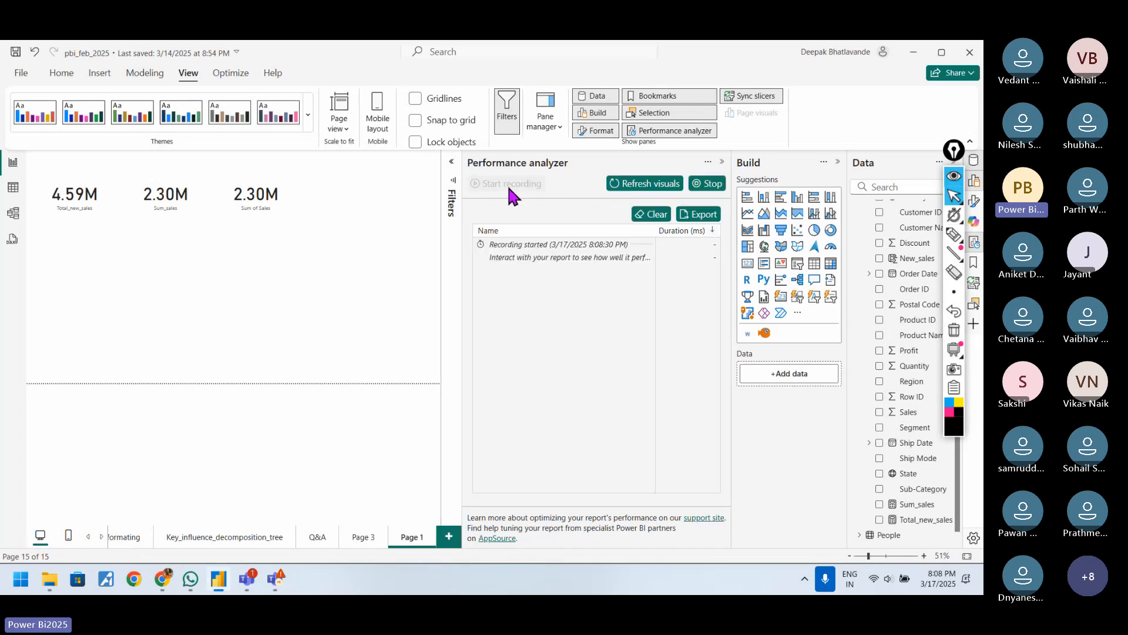
pyautogui.click(651, 184)
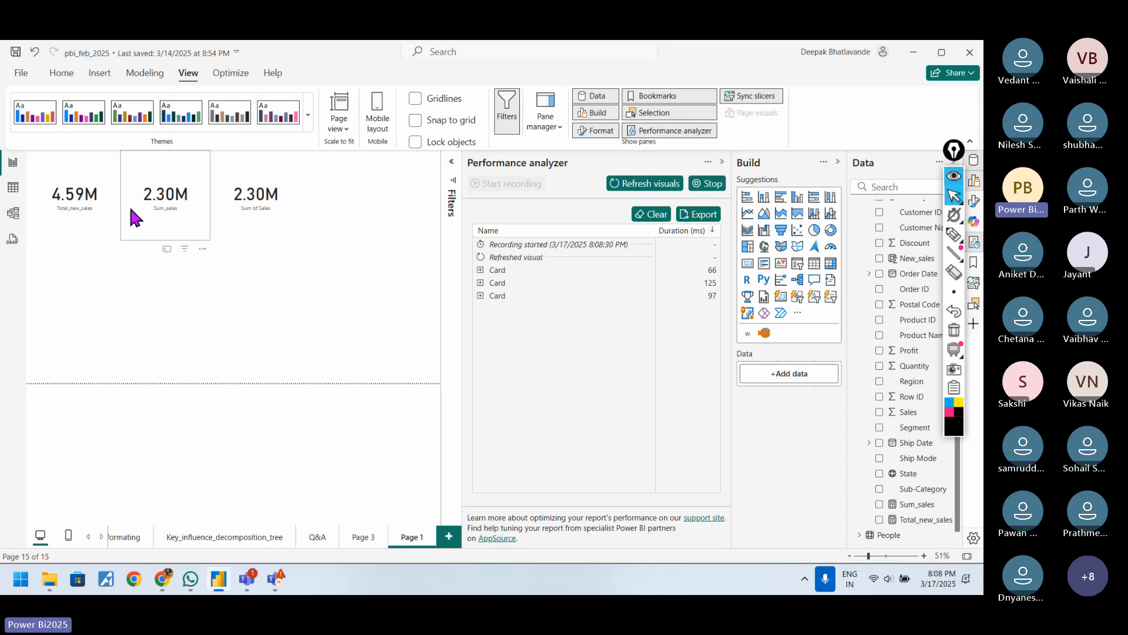
# Tick each of the three sales cards with the pen, erase the ticks and return to the normal pointer.
pyautogui.click(954, 236)
pyautogui.moveTo(75, 220); pyautogui.dragTo(96, 211)
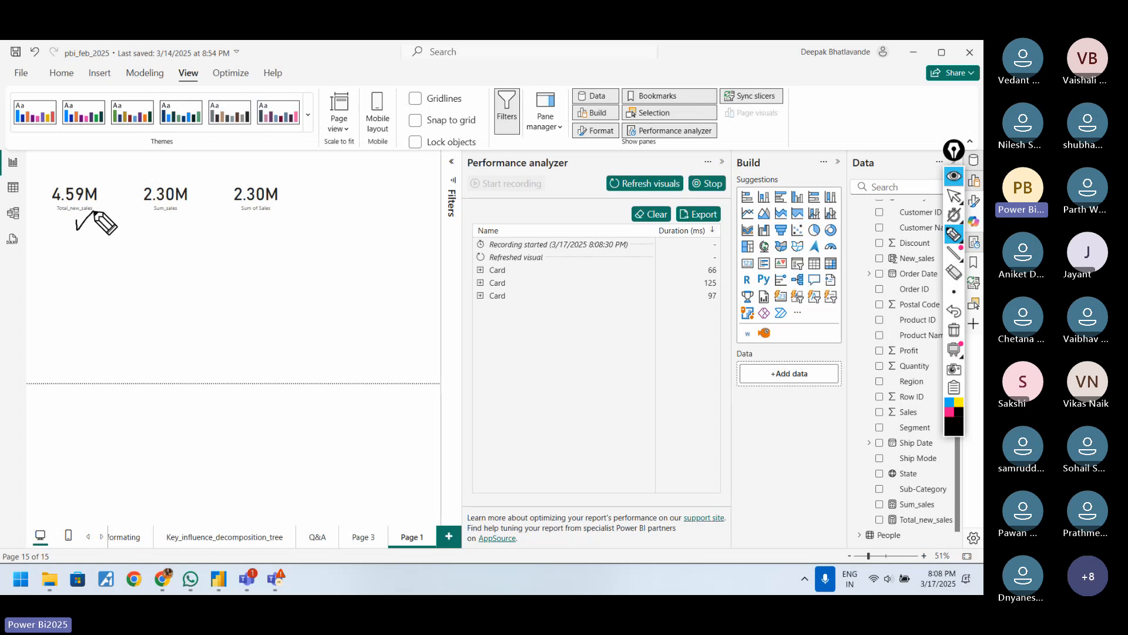
pyautogui.moveTo(159, 225)
pyautogui.mouseDown()
pyautogui.moveTo(192, 207)
pyautogui.moveTo(278, 209)
pyautogui.mouseUp()
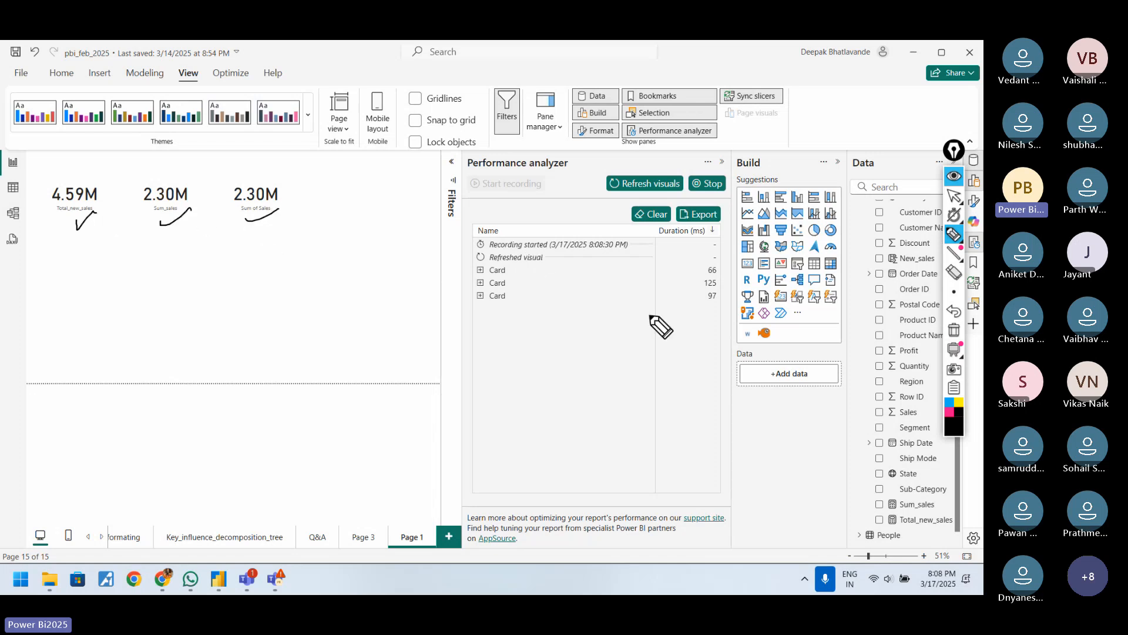
pyautogui.click(954, 329)
pyautogui.click(953, 195)
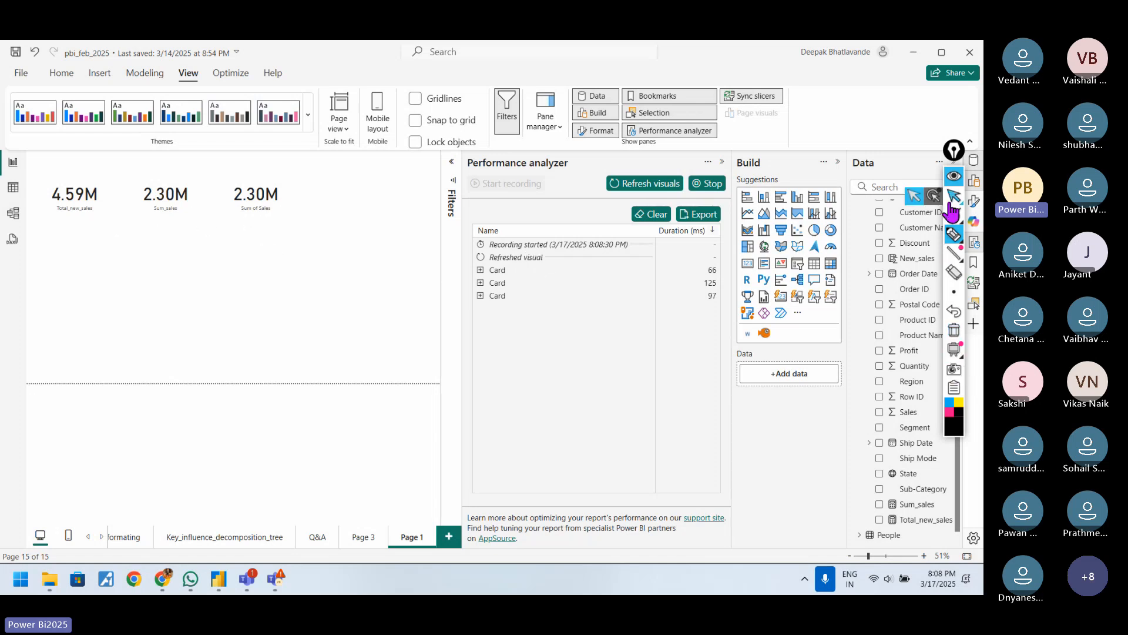
# Expand each of the three Card entries in Performance analyzer to view its duration breakdown, and collapse them again.
pyautogui.click(498, 271)
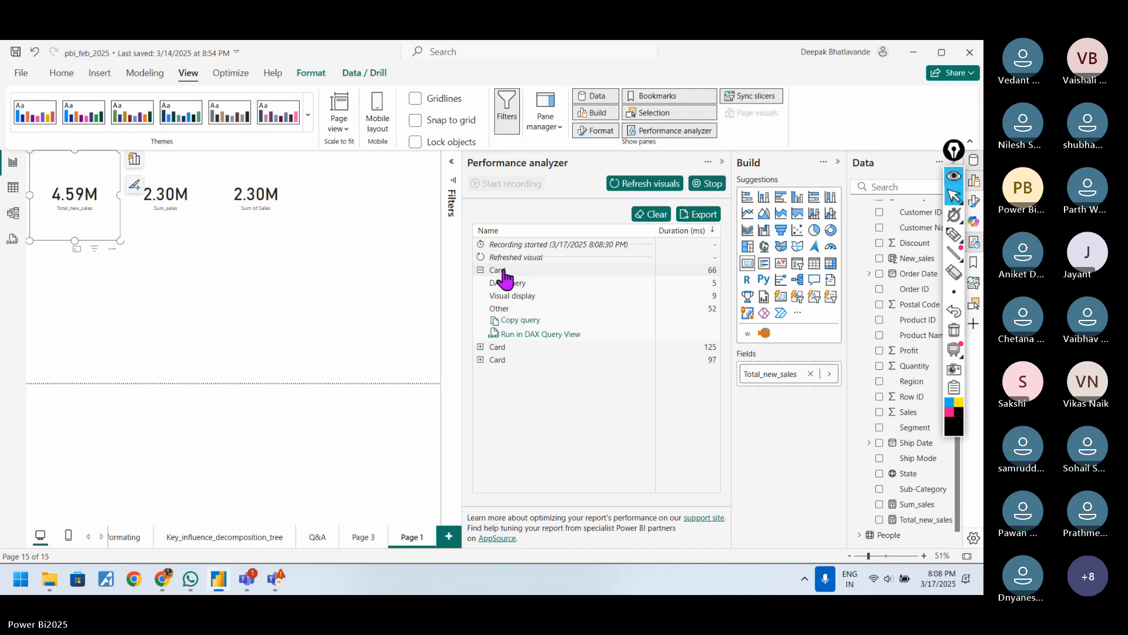
pyautogui.click(500, 347)
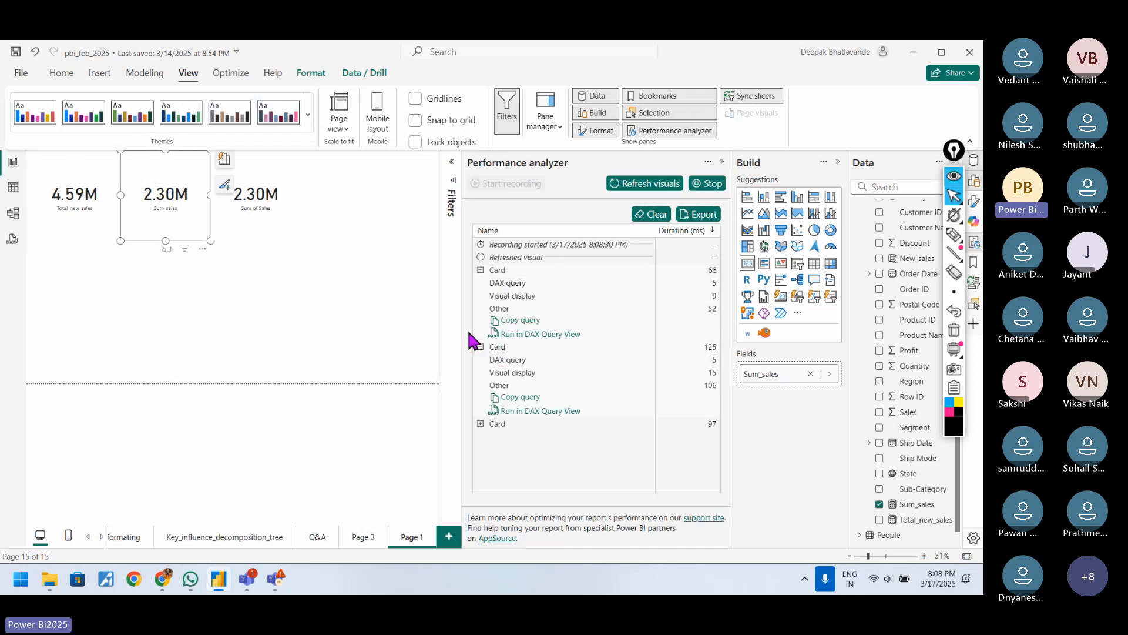
pyautogui.click(497, 421)
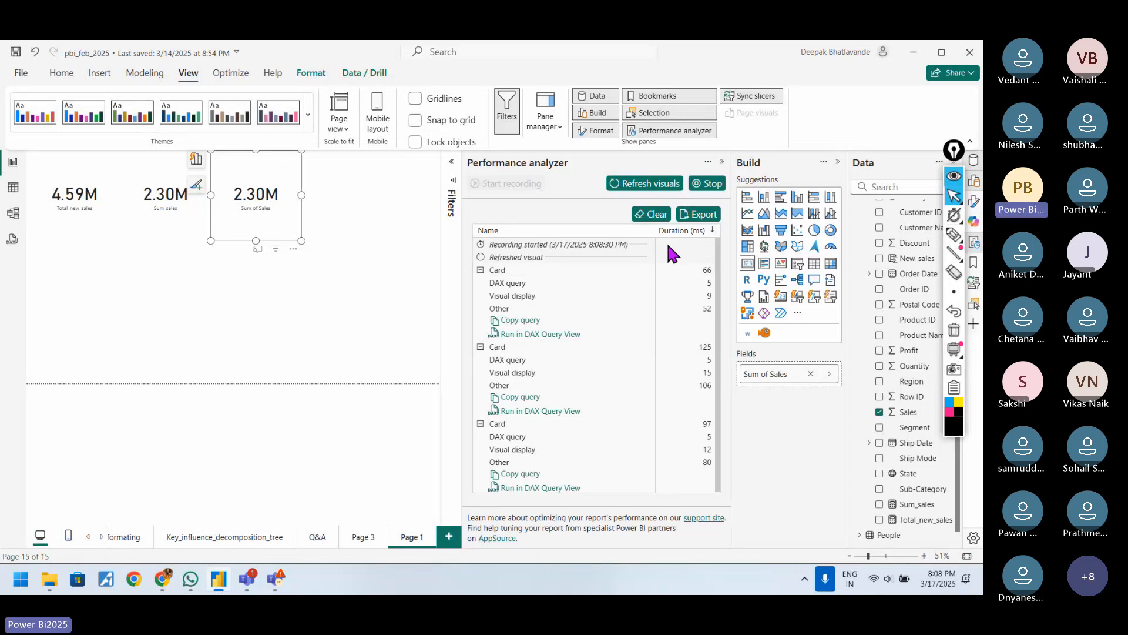
pyautogui.click(481, 271)
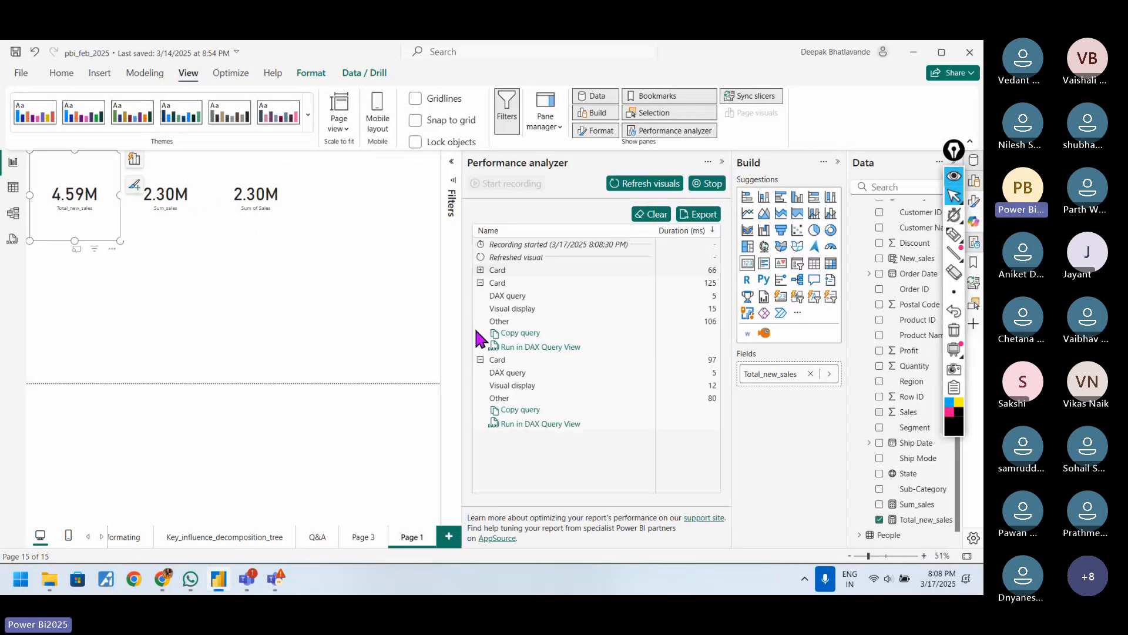
pyautogui.click(481, 283)
pyautogui.click(481, 296)
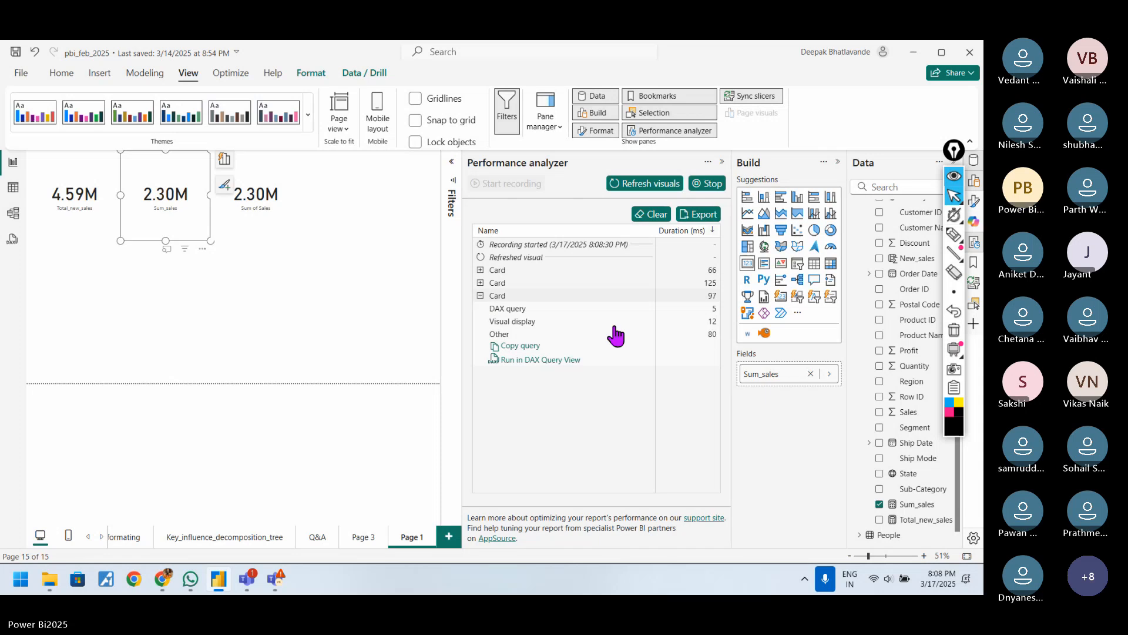
# Annotate the Card durations with arrows, an underline and the handwritten note "milisec", erase these, mark the first duration and erase that too.
pyautogui.click(955, 238)
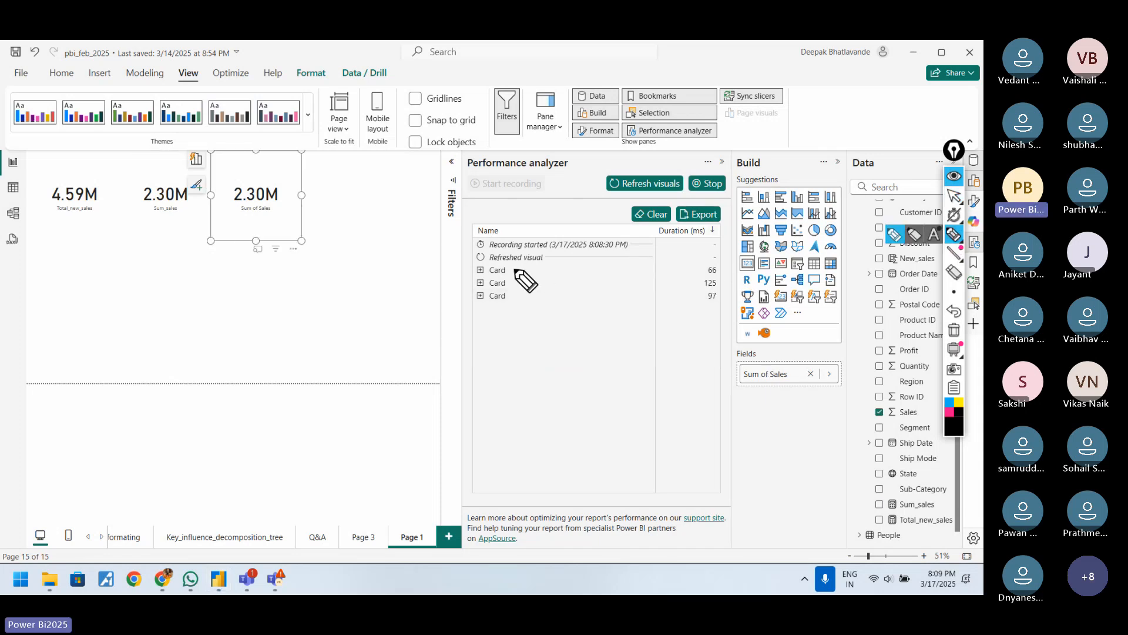
pyautogui.moveTo(514, 271)
pyautogui.mouseDown()
pyautogui.moveTo(557, 254)
pyautogui.moveTo(671, 258)
pyautogui.moveTo(716, 276)
pyautogui.mouseUp()
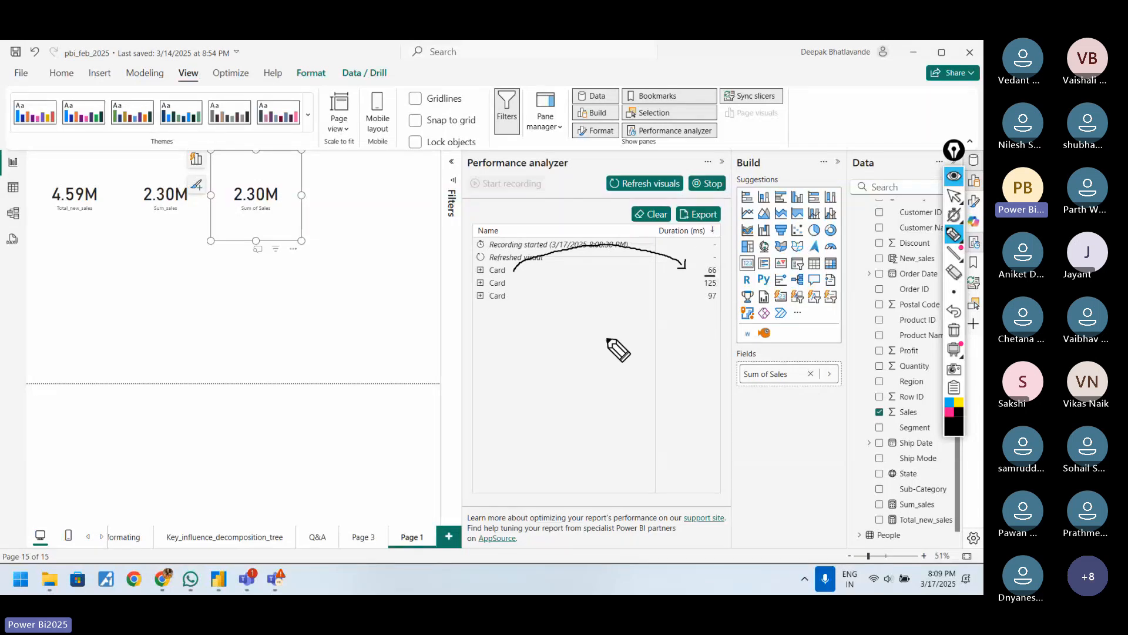
pyautogui.moveTo(609, 339)
pyautogui.mouseDown()
pyautogui.moveTo(650, 331)
pyautogui.moveTo(673, 335)
pyautogui.moveTo(673, 347)
pyautogui.mouseUp()
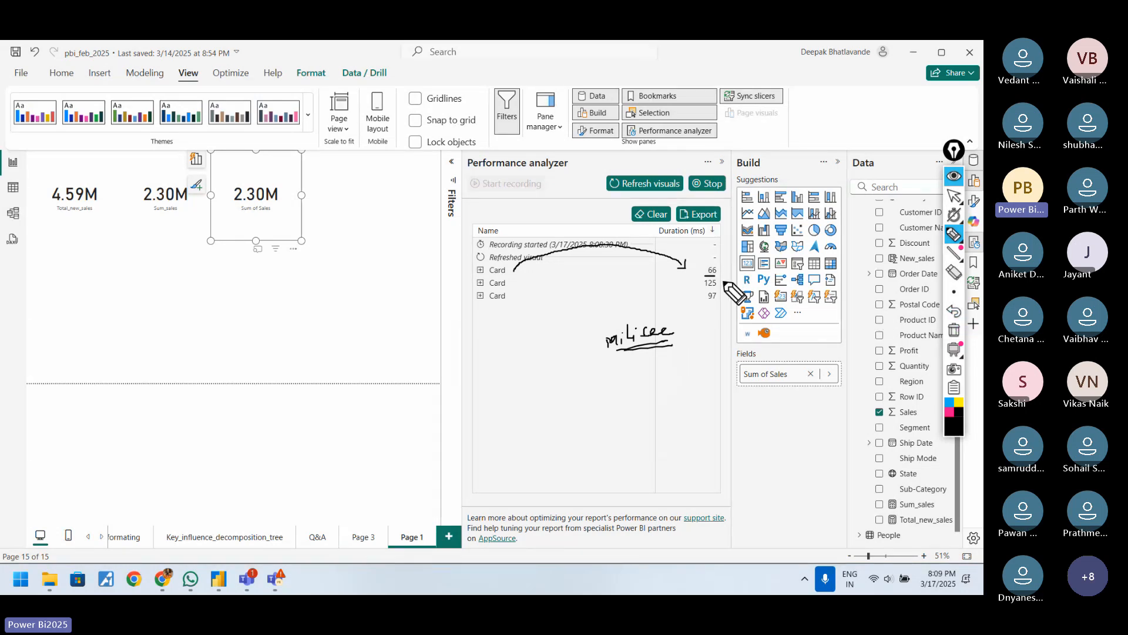
pyautogui.click(514, 284)
pyautogui.moveTo(677, 283)
pyautogui.mouseDown()
pyautogui.moveTo(690, 285)
pyautogui.moveTo(687, 298)
pyautogui.mouseUp()
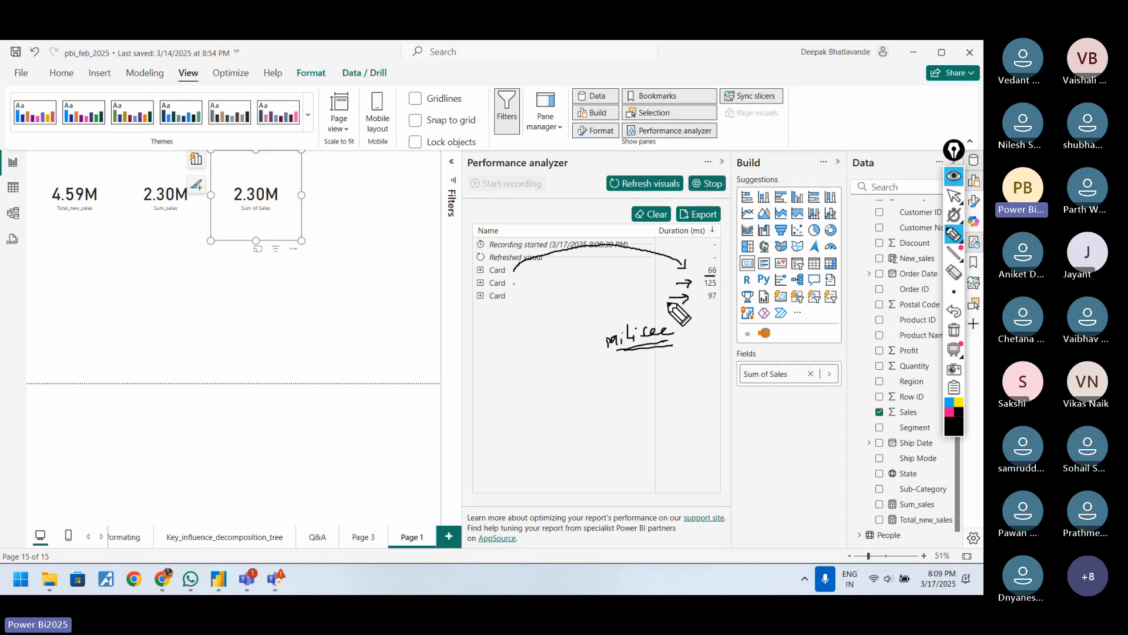
pyautogui.click(954, 330)
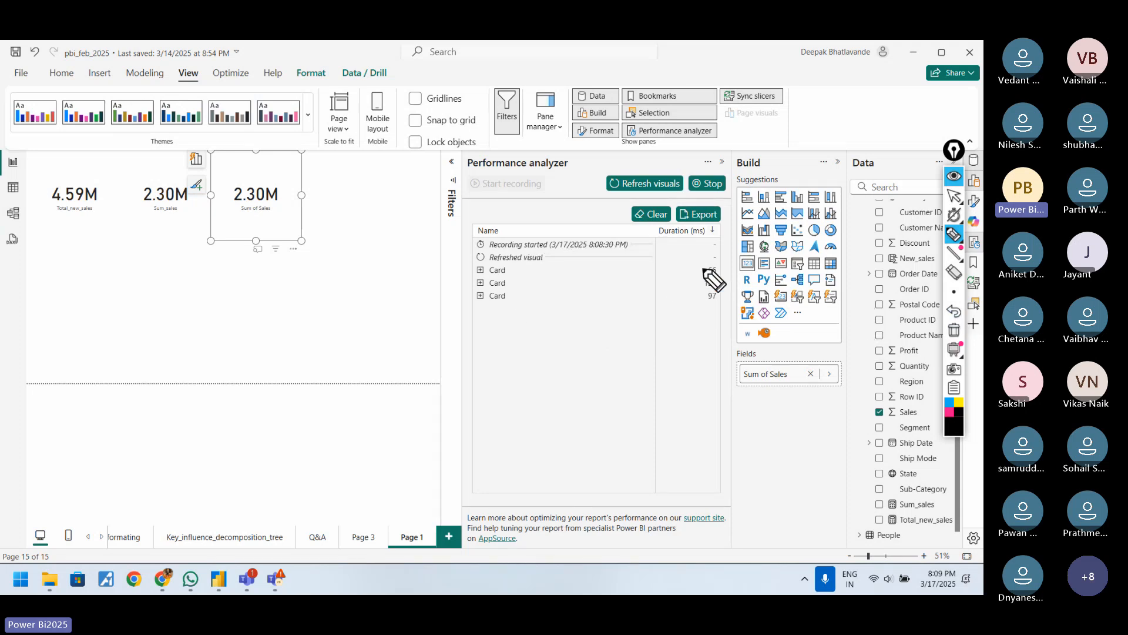
pyautogui.moveTo(695, 264); pyautogui.dragTo(716, 254)
pyautogui.click(954, 329)
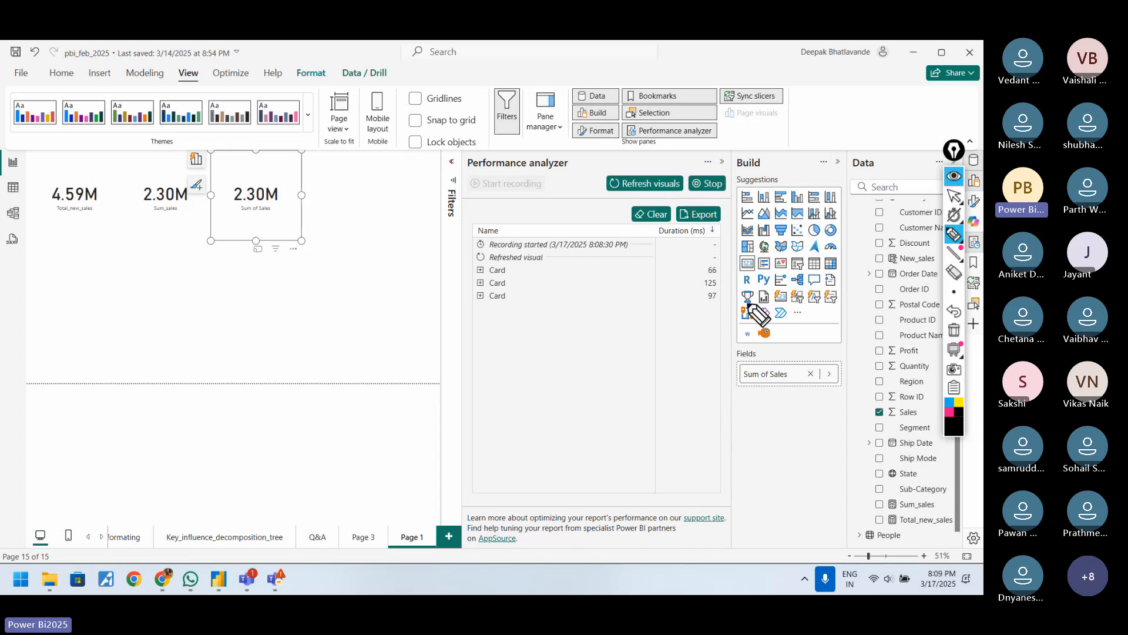
# Draw arrows up to the Sum_sales and Sum of Sales cards, underline the third duration, erase everything and return to the normal pointer.
pyautogui.moveTo(170, 243); pyautogui.dragTo(170, 286)
pyautogui.moveTo(165, 251); pyautogui.dragTo(175, 251)
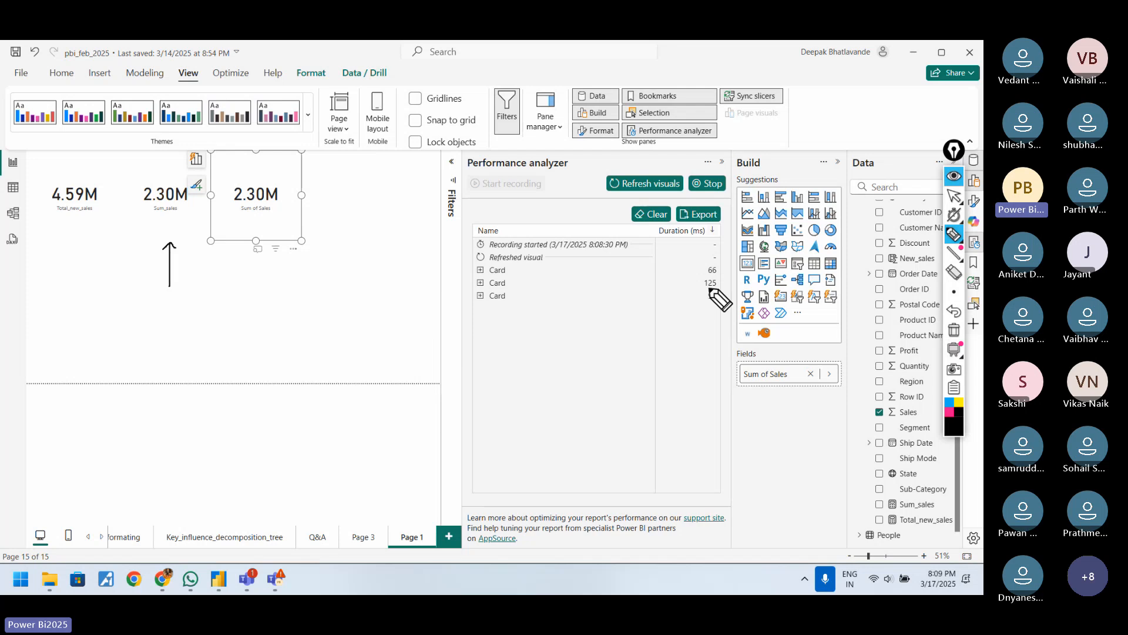
pyautogui.moveTo(265, 292); pyautogui.dragTo(265, 264)
pyautogui.moveTo(261, 274); pyautogui.dragTo(280, 276)
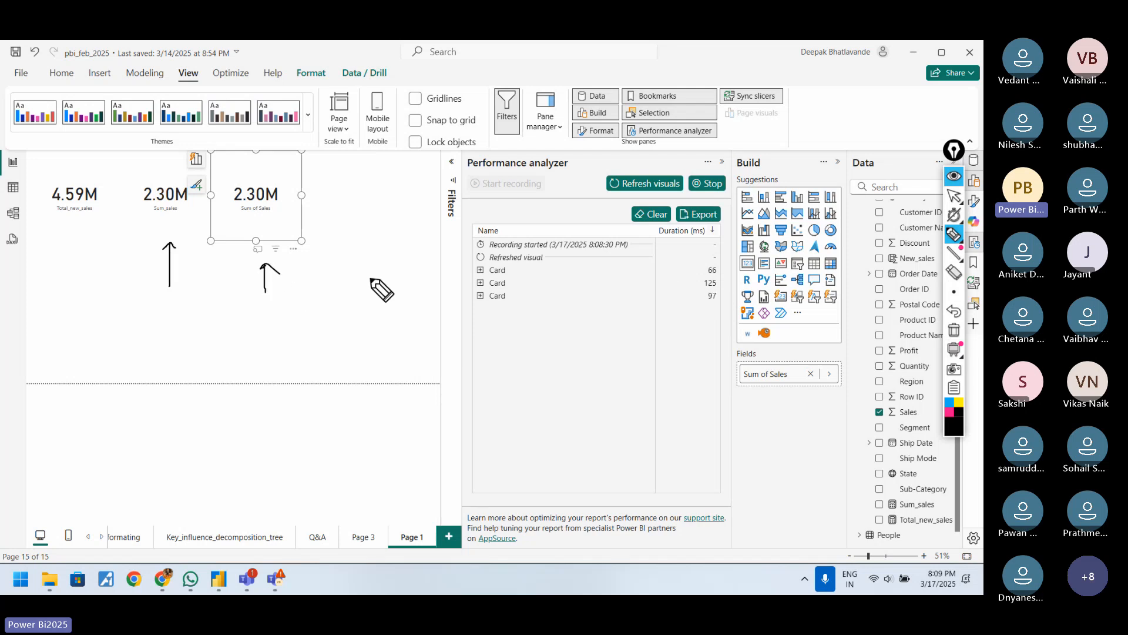
pyautogui.moveTo(705, 302); pyautogui.dragTo(715, 302)
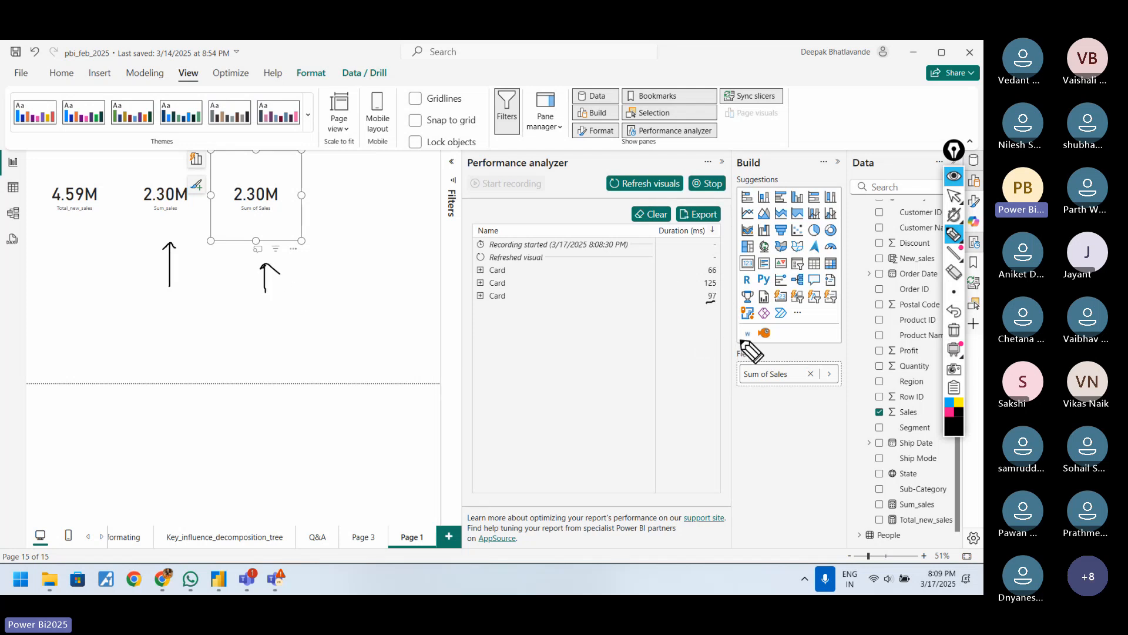
pyautogui.click(954, 331)
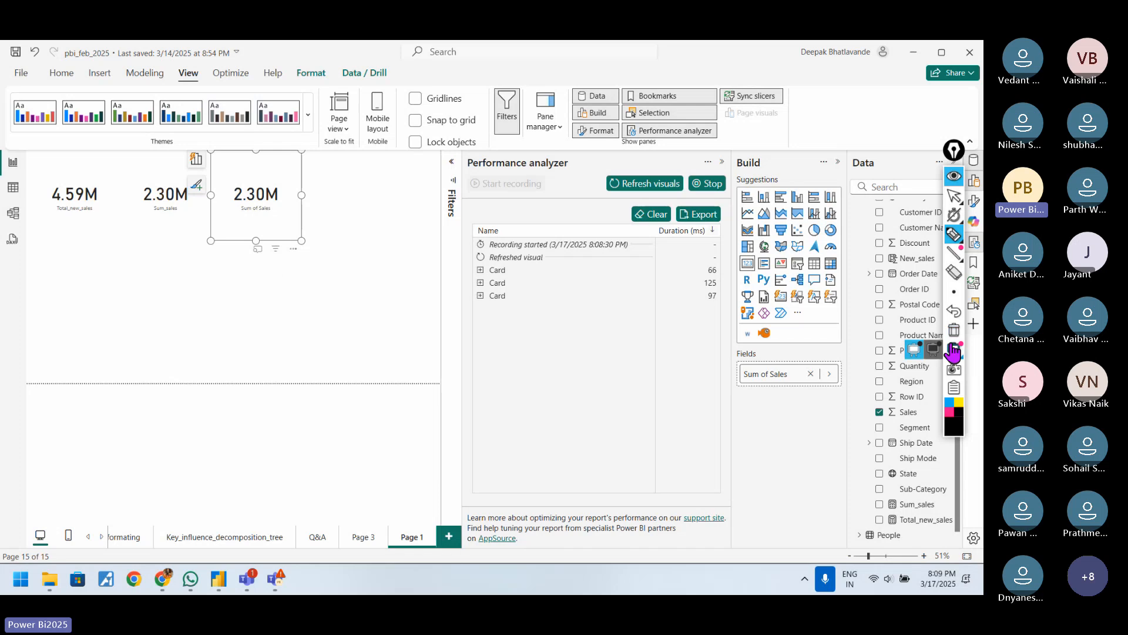
pyautogui.click(956, 199)
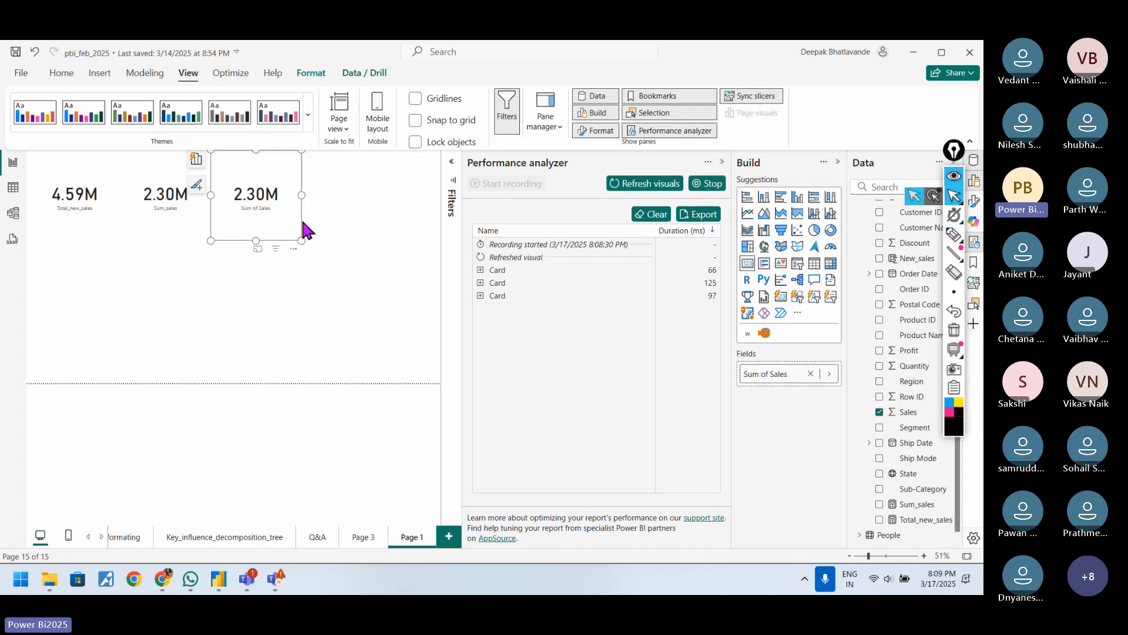
# Check the fields behind the Sum_sales and Sum of Sales cards and expand the Sum_sales card's entry in Performance analyzer.
pyautogui.click(192, 225)
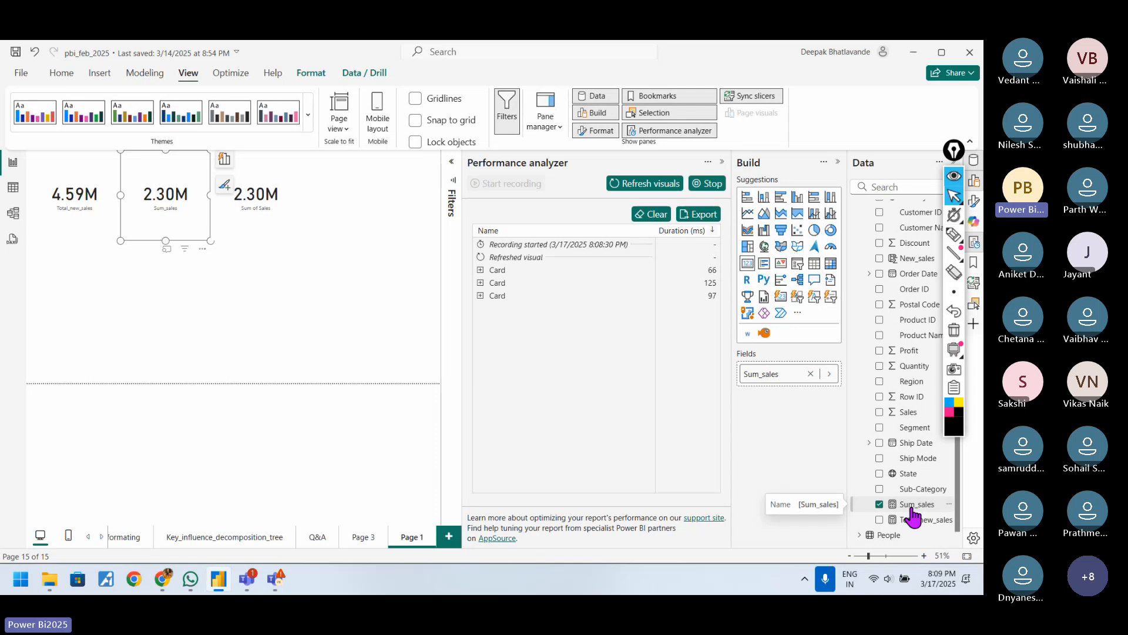
pyautogui.click(278, 235)
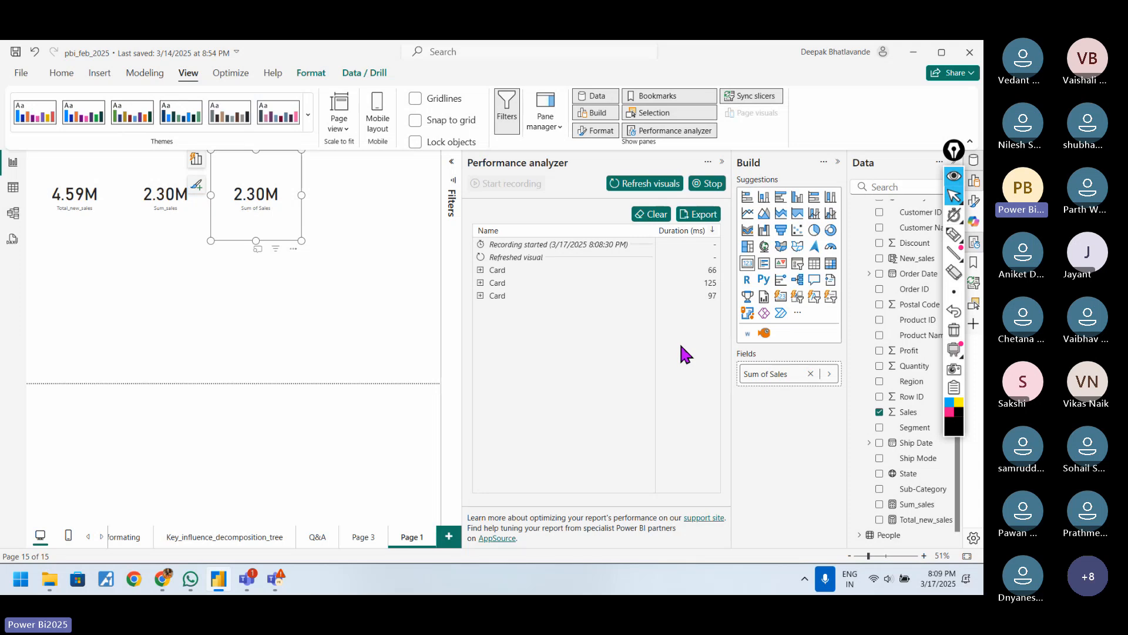
pyautogui.click(488, 284)
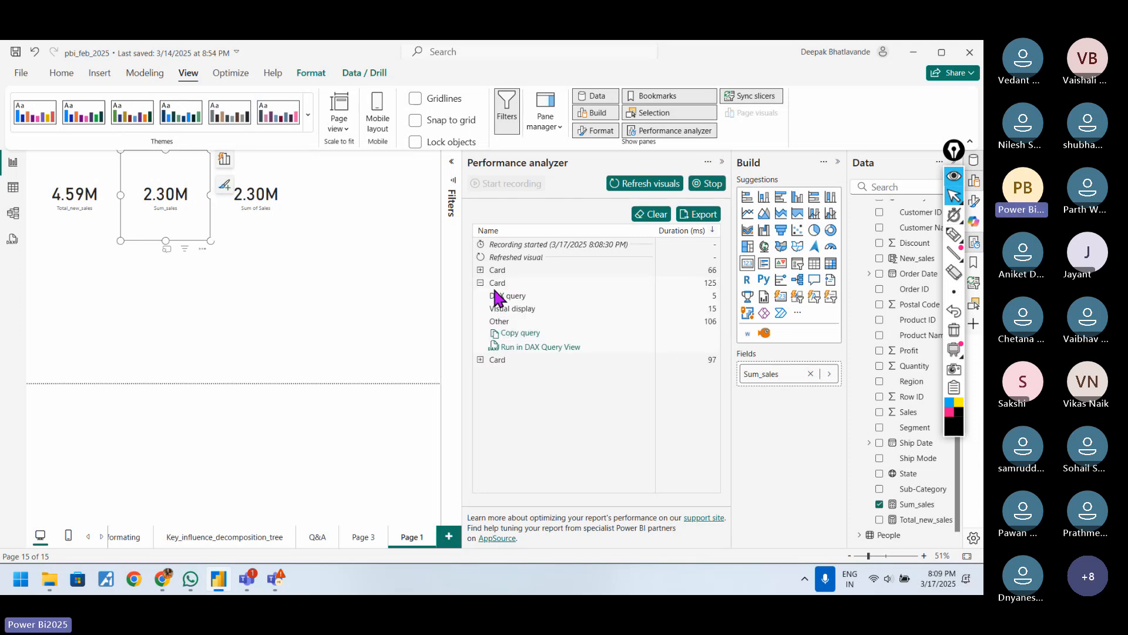
# Run the Sum_sales card's query in DAX Query View, dismiss the information banner and return to the report view.
pyautogui.click(524, 347)
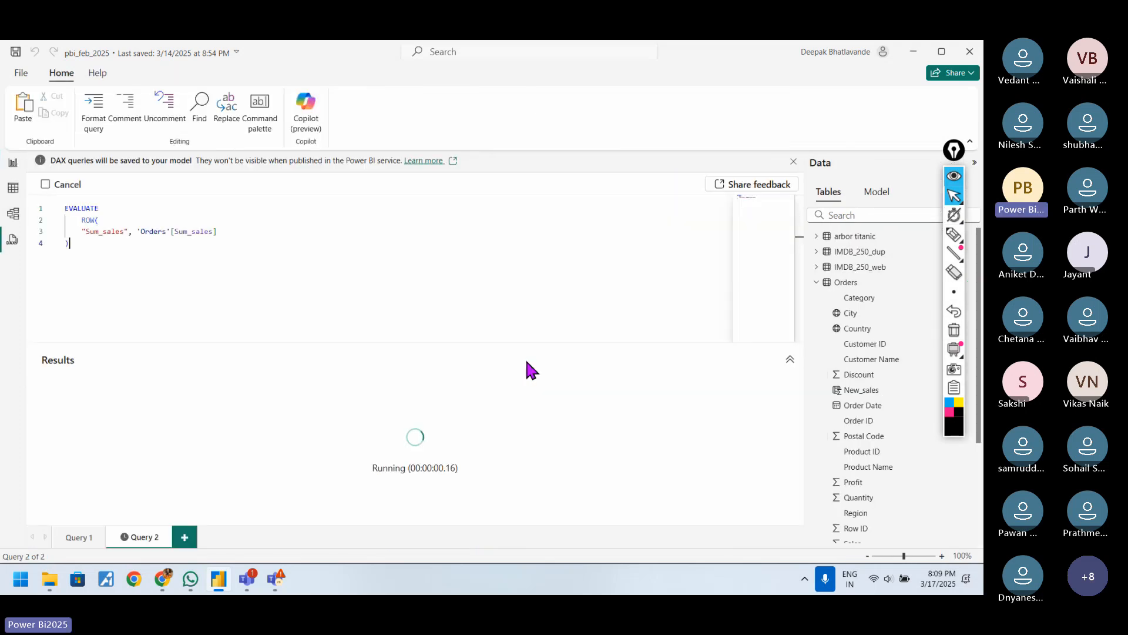
pyautogui.click(220, 257)
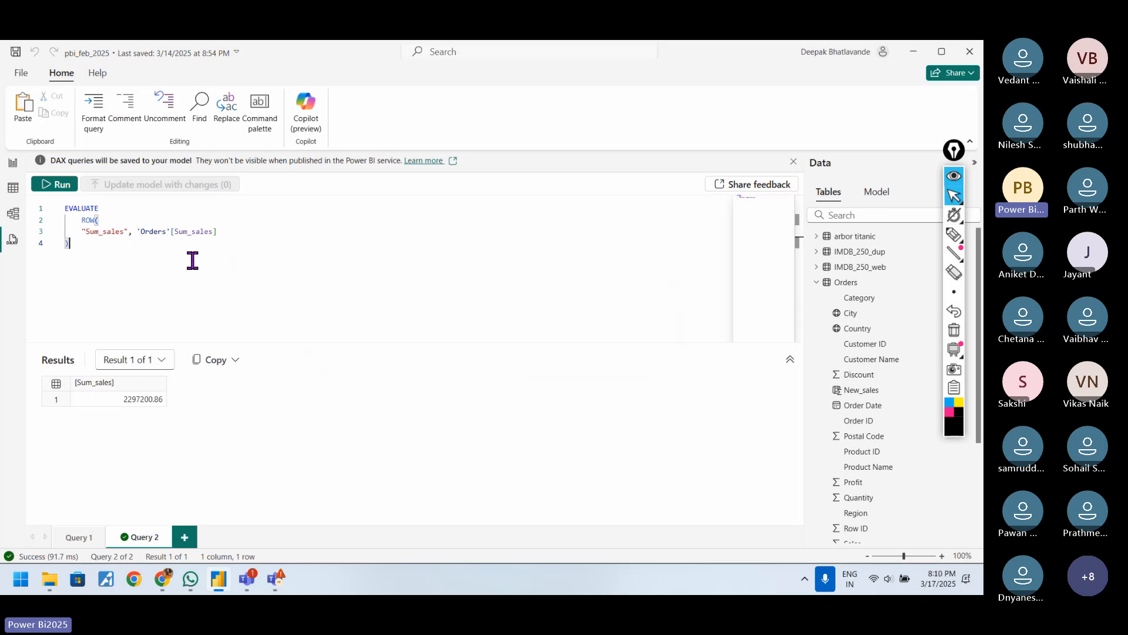
pyautogui.click(793, 161)
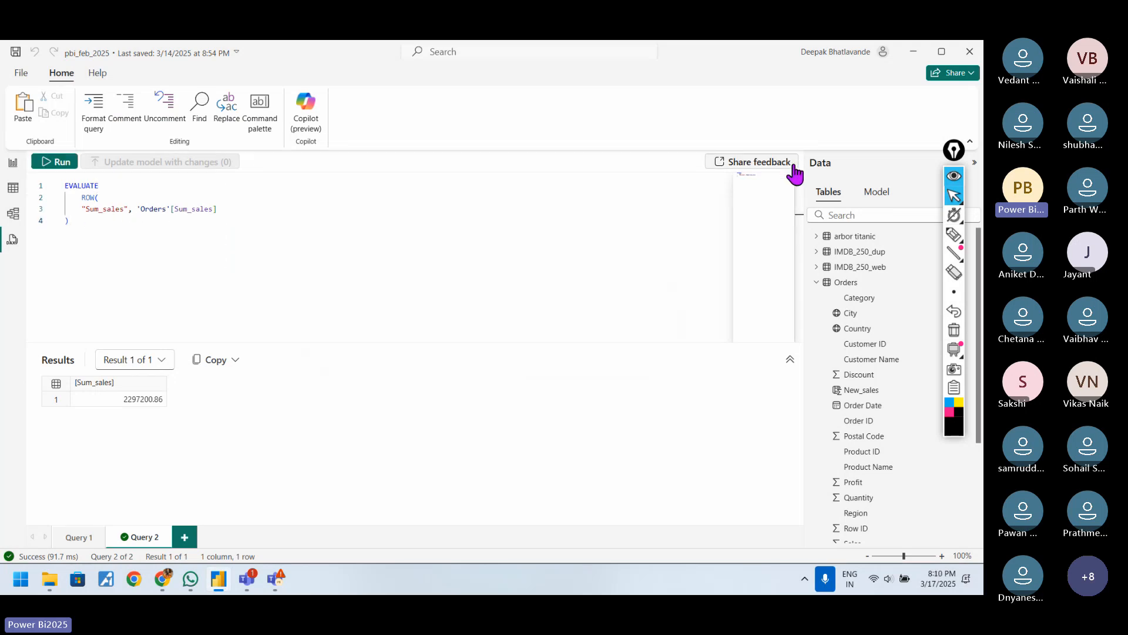
pyautogui.click(11, 165)
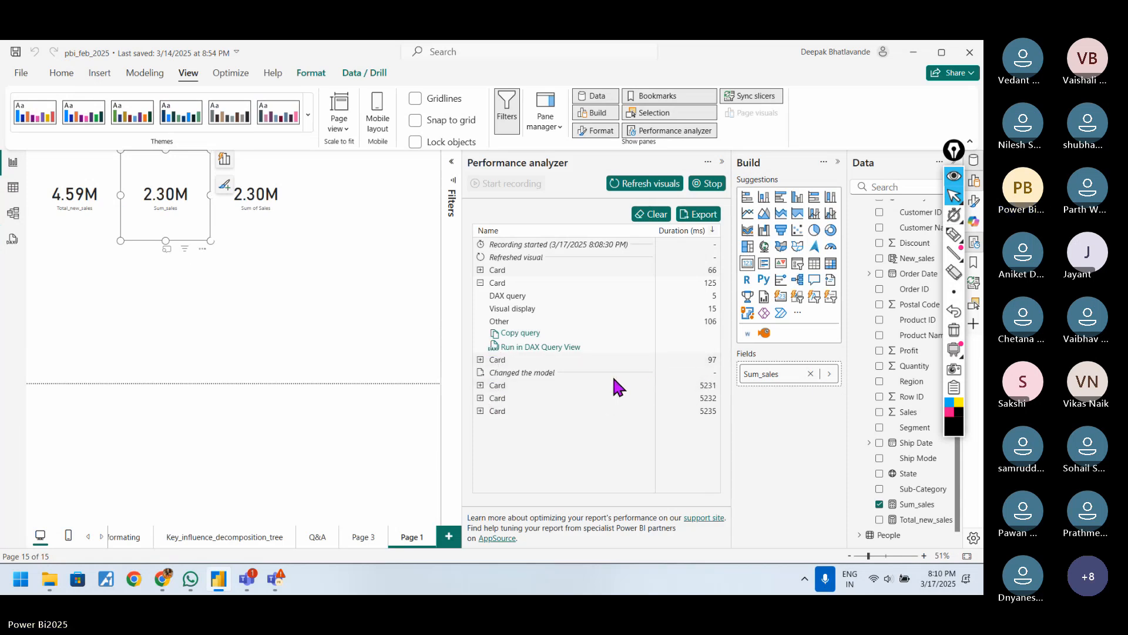
# Restart the performance recording with fresh visual refreshes, clear the logged results and refresh the visuals once more.
pyautogui.click(645, 183)
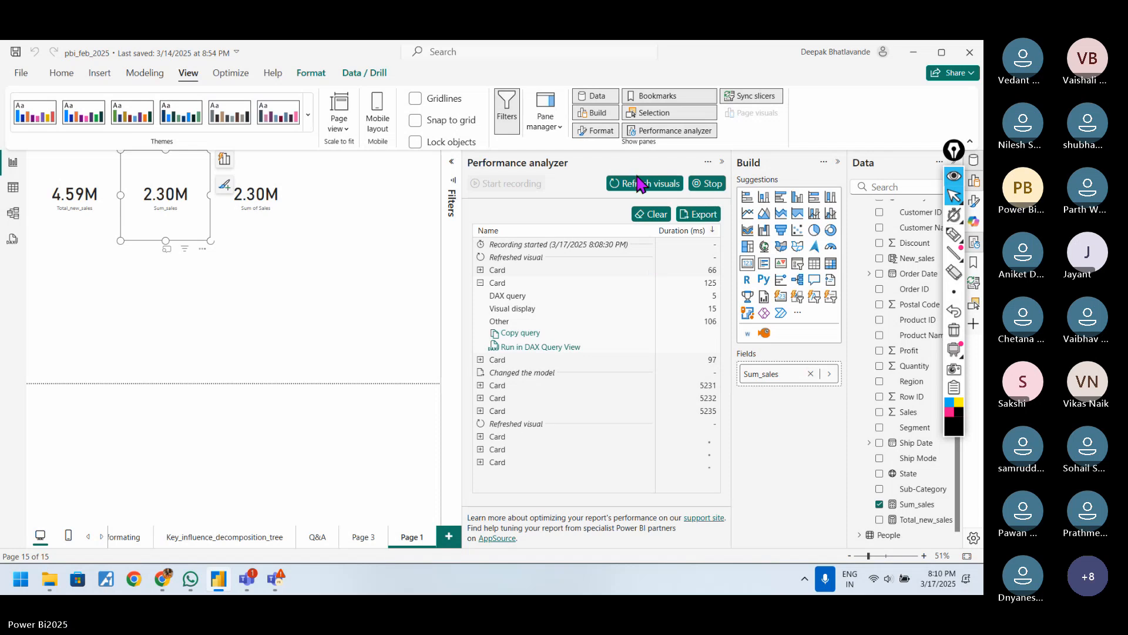
pyautogui.click(708, 184)
pyautogui.click(513, 185)
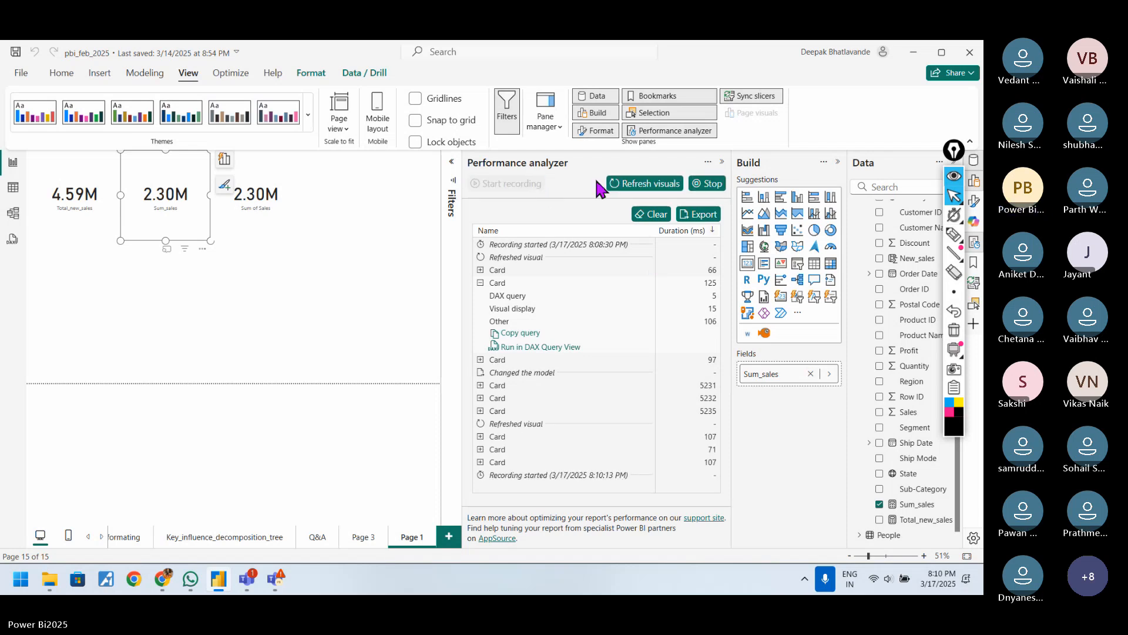
pyautogui.click(623, 185)
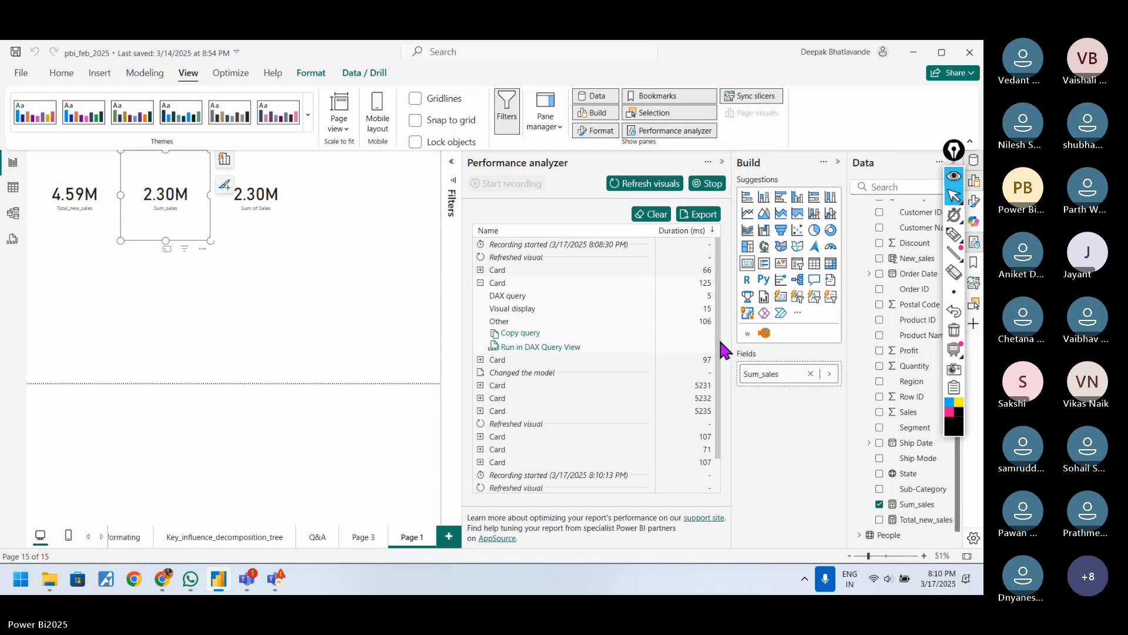
pyautogui.click(664, 214)
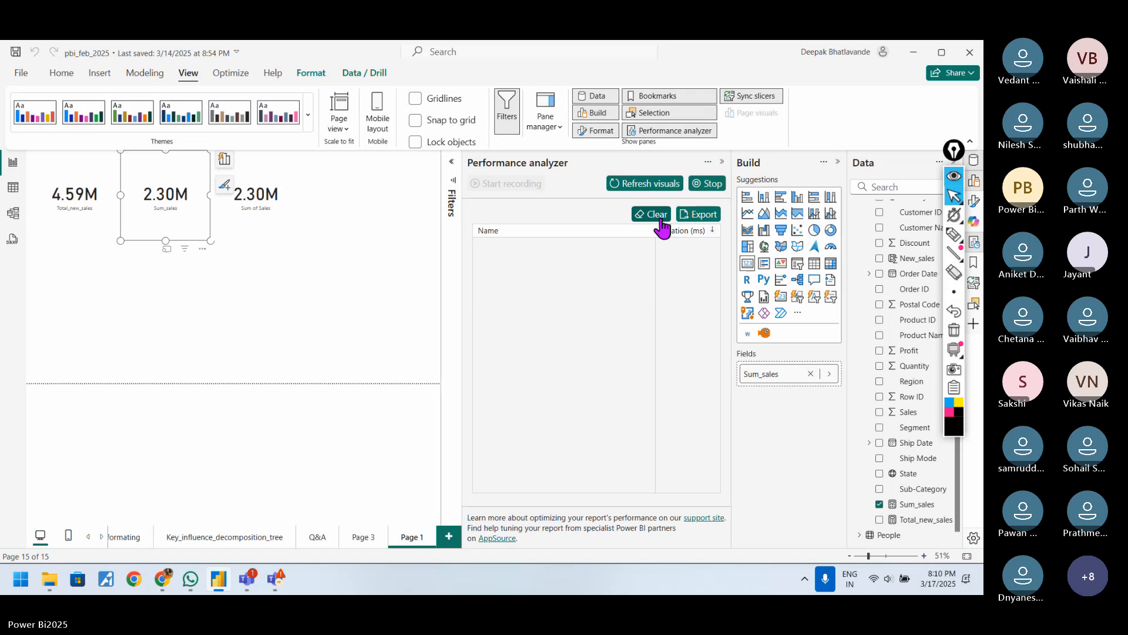
pyautogui.click(635, 187)
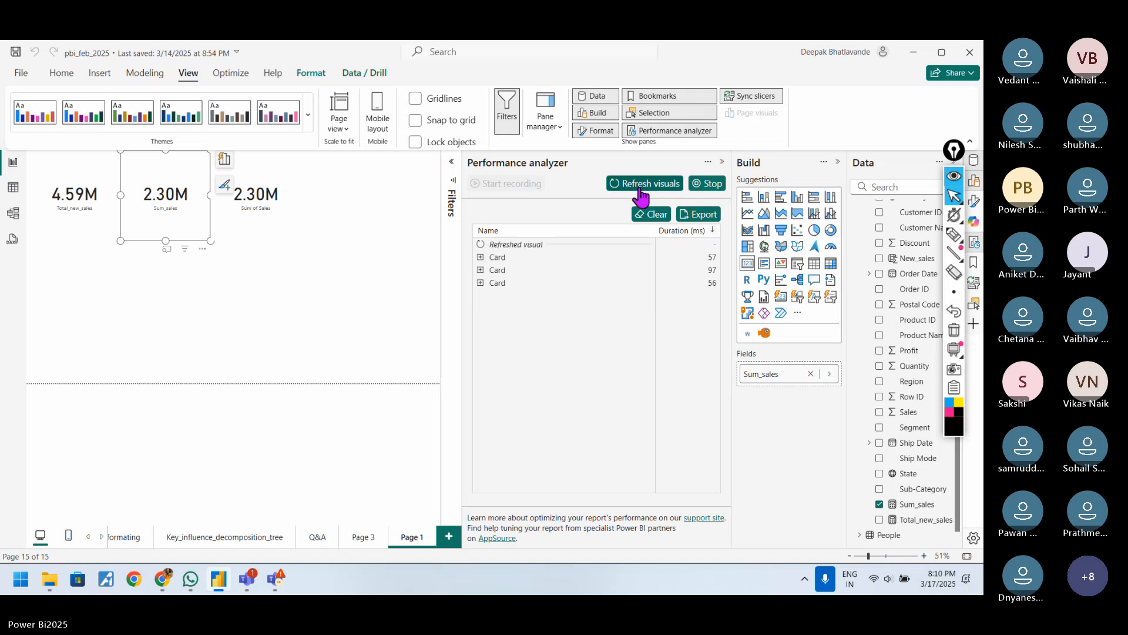
# Expand the Sum_sales and Sum of Sales card entries to compare their DAX query, visual display and other durations.
pyautogui.click(481, 270)
pyautogui.click(481, 347)
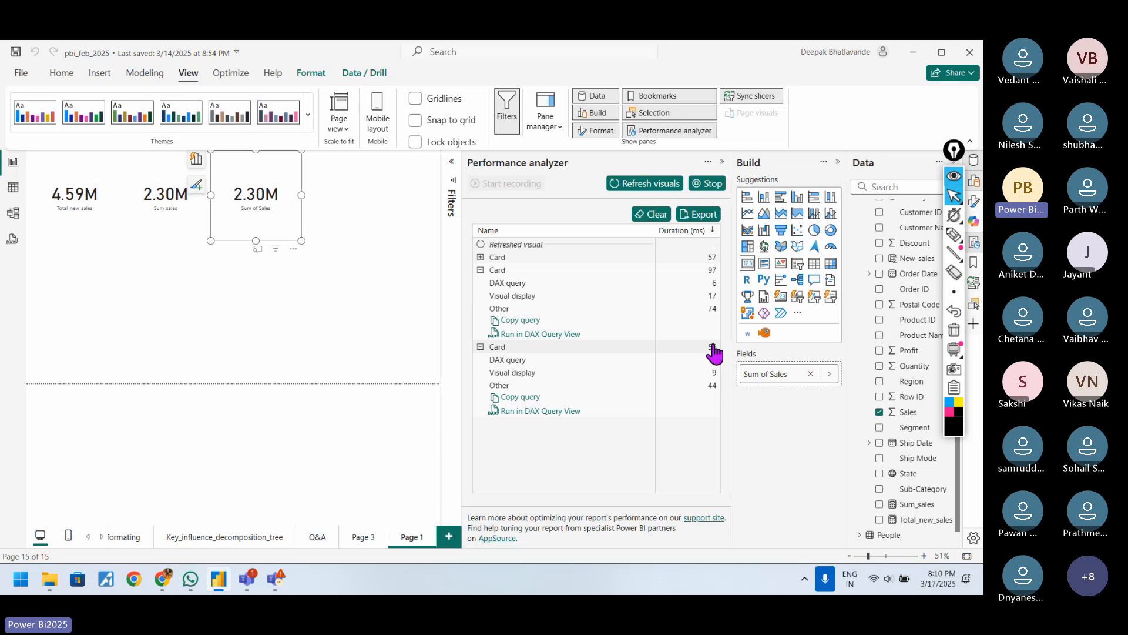
pyautogui.click(516, 349)
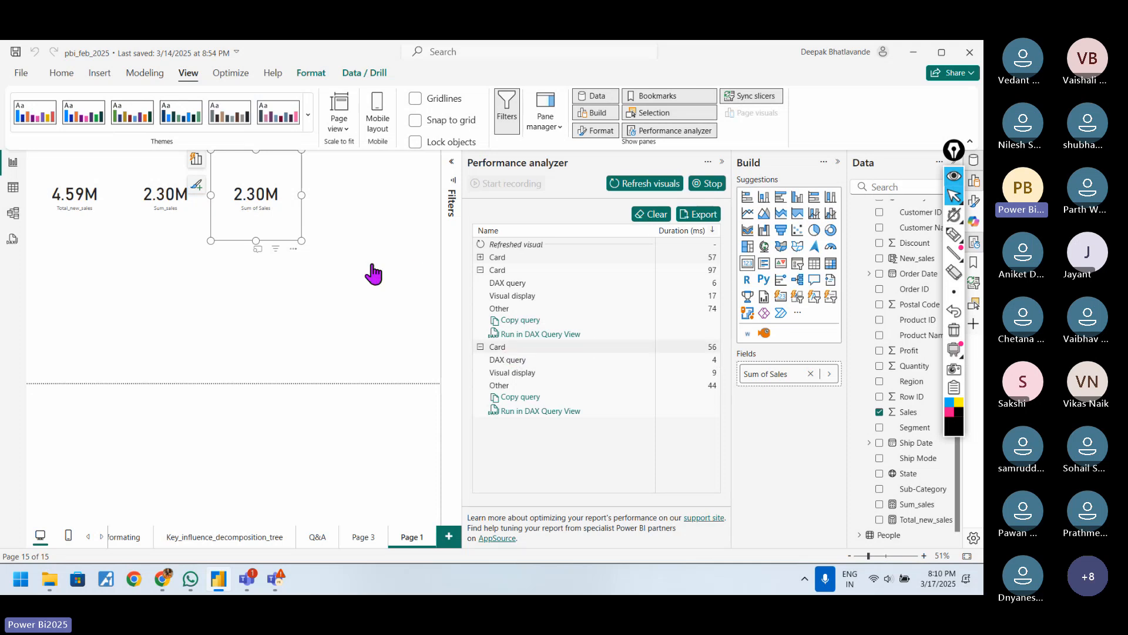
pyautogui.click(532, 270)
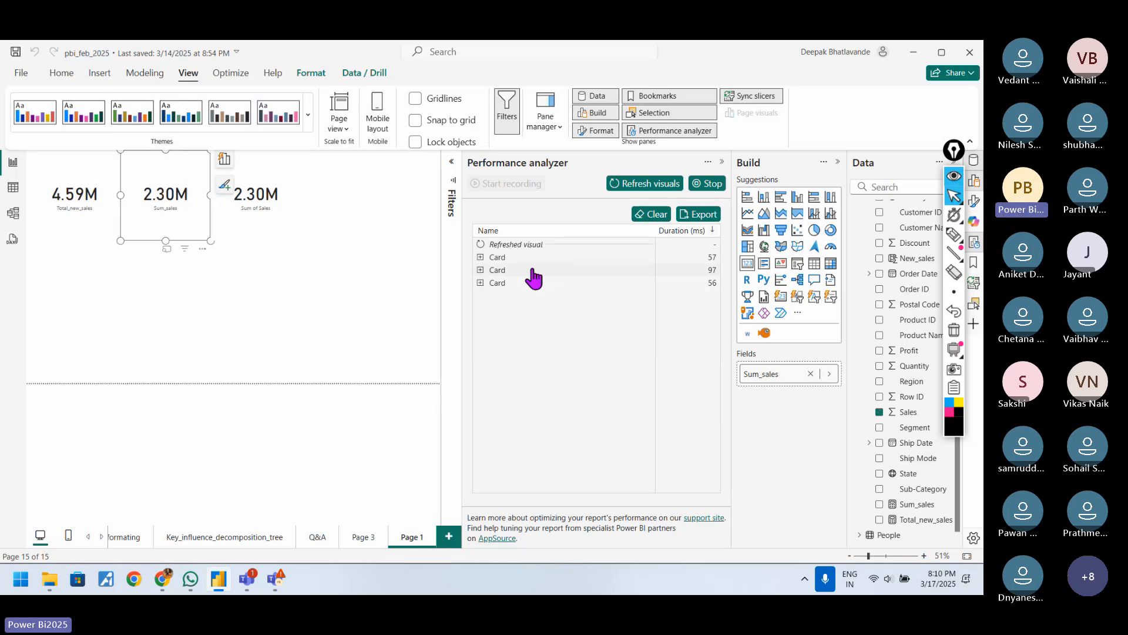
pyautogui.click(480, 282)
pyautogui.click(480, 270)
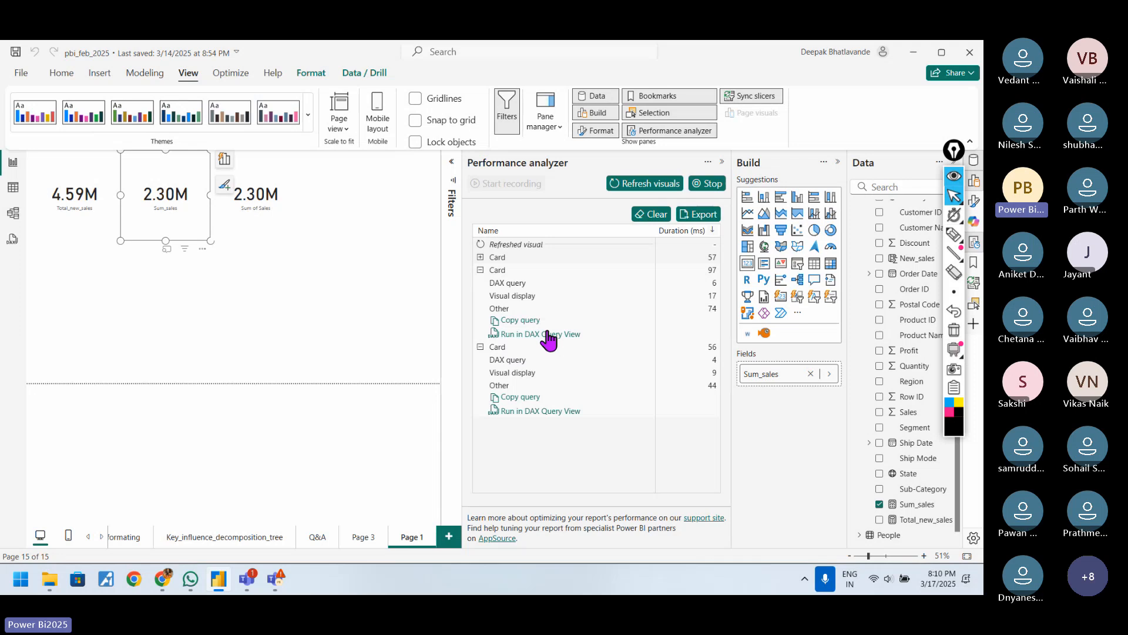
# Copy the Sum_sales card's query from Performance analyzer and paste it into a new Notepad tab.
pyautogui.click(517, 322)
pyautogui.click(13, 580)
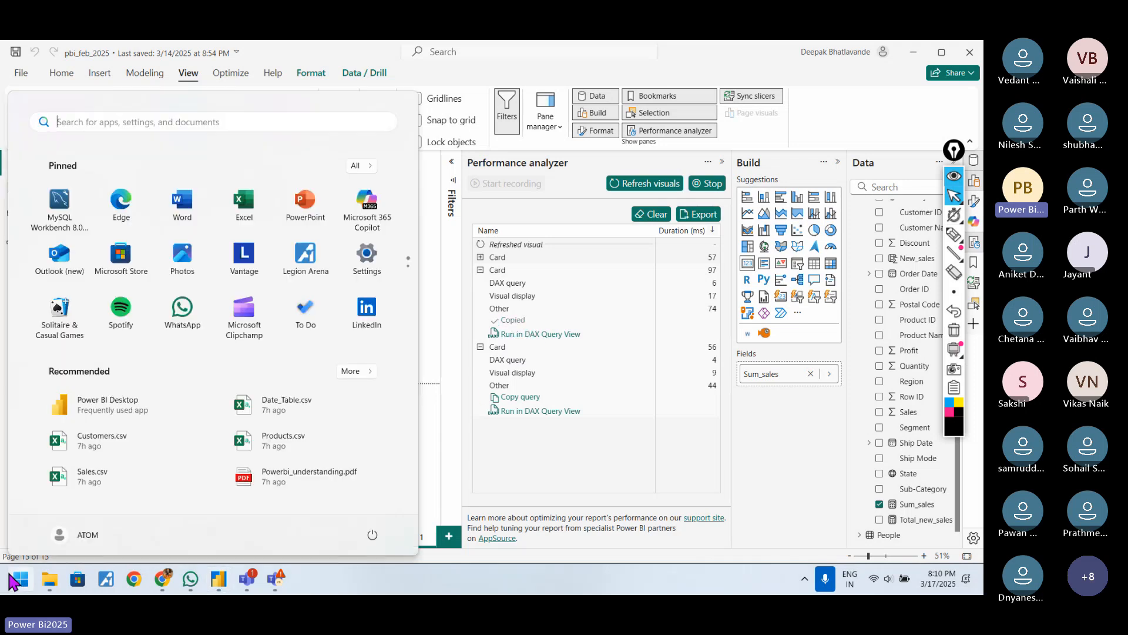
pyautogui.write('note')
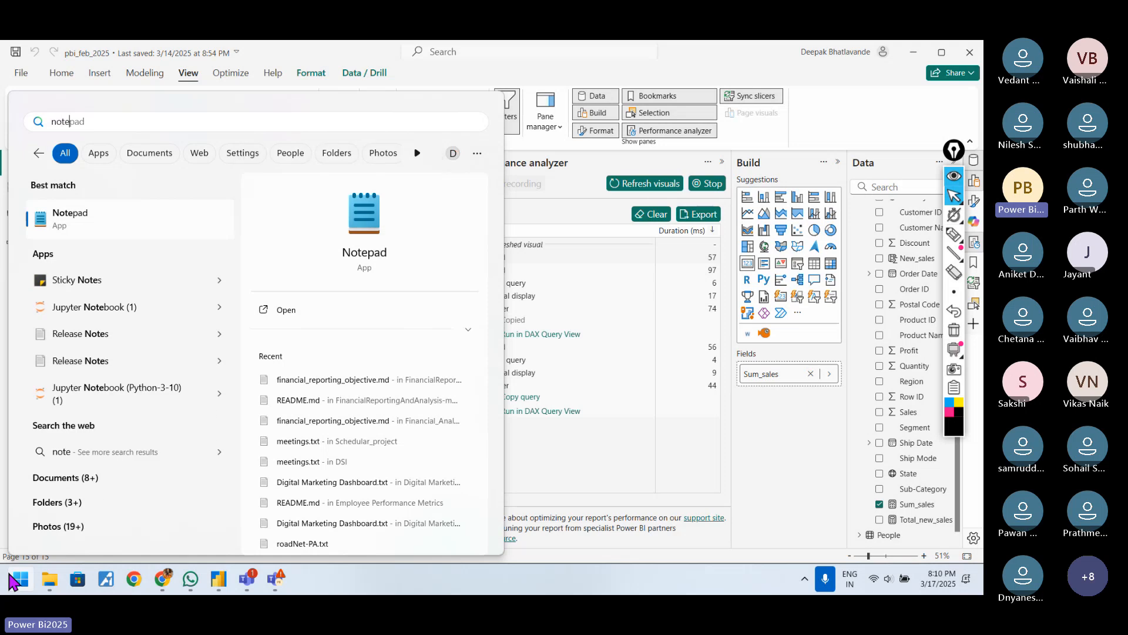
pyautogui.click(94, 227)
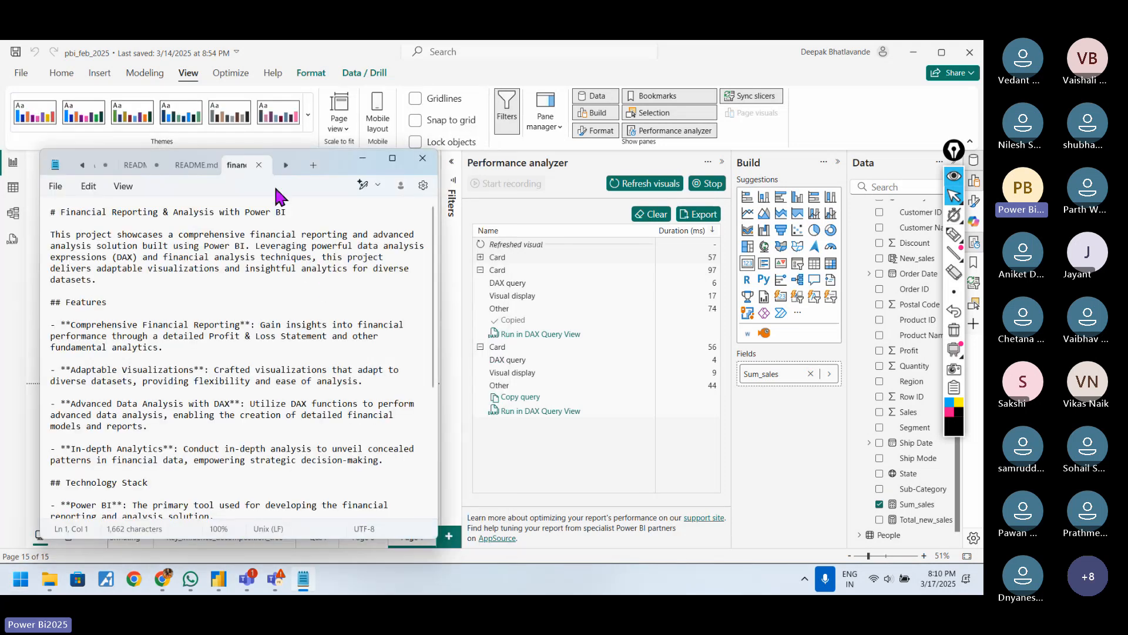
pyautogui.click(313, 165)
pyautogui.write('// DAX Query EVALUATE \tROW( \t"Sum_sales", \'Orders\'[Sum_sales] )')
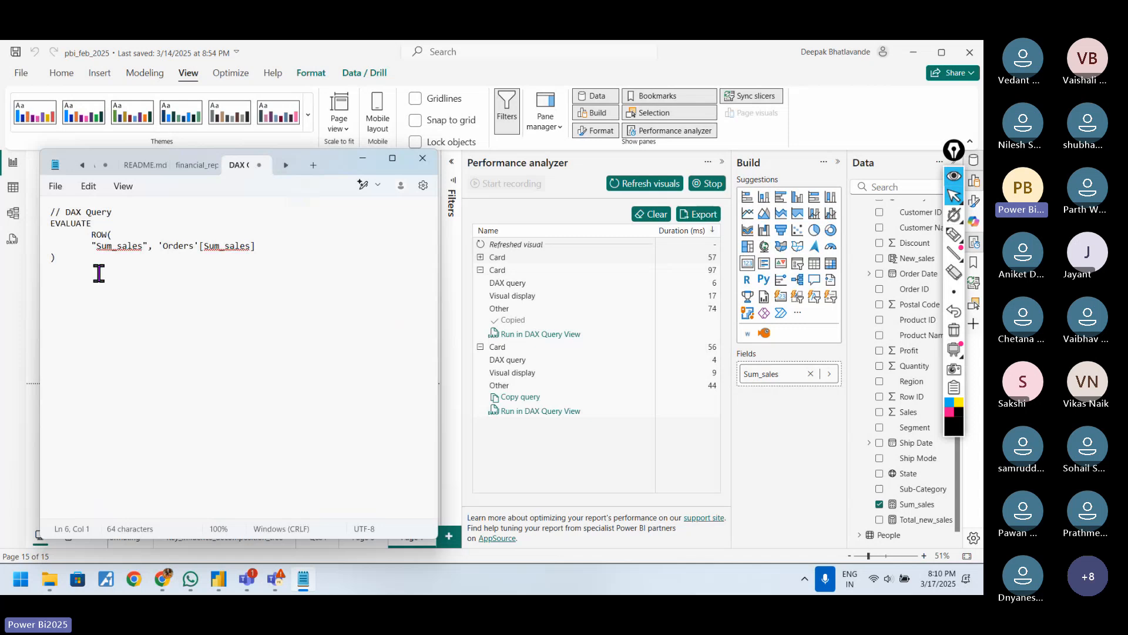
# Copy the Sum of Sales card's query from Performance analyzer and paste it below the Sum_sales query in Notepad, separated by blank lines.
pyautogui.press('Return')
pyautogui.press('Return')
pyautogui.press('Return')
pyautogui.hotkey('alt', 'Tab')
pyautogui.click(529, 397)
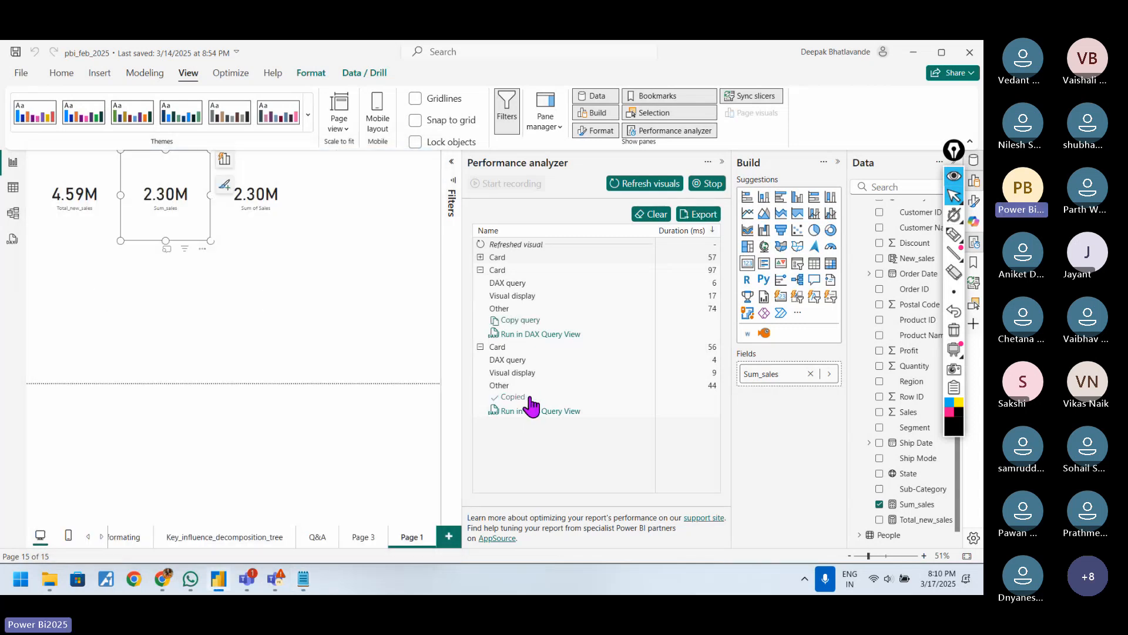
pyautogui.hotkey('alt', 'Tab')
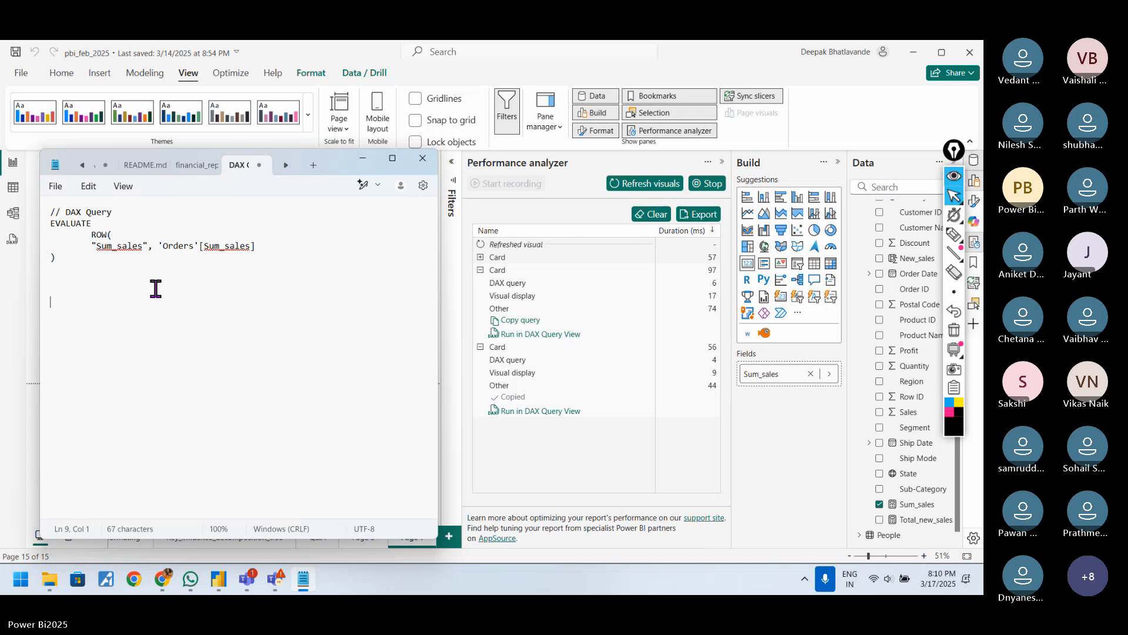
pyautogui.write('// DAX Query EVALUATE \tROW( \t\t"SumSales", CALCULATE(SUM(\'Orders\'[Sales])) \t)')
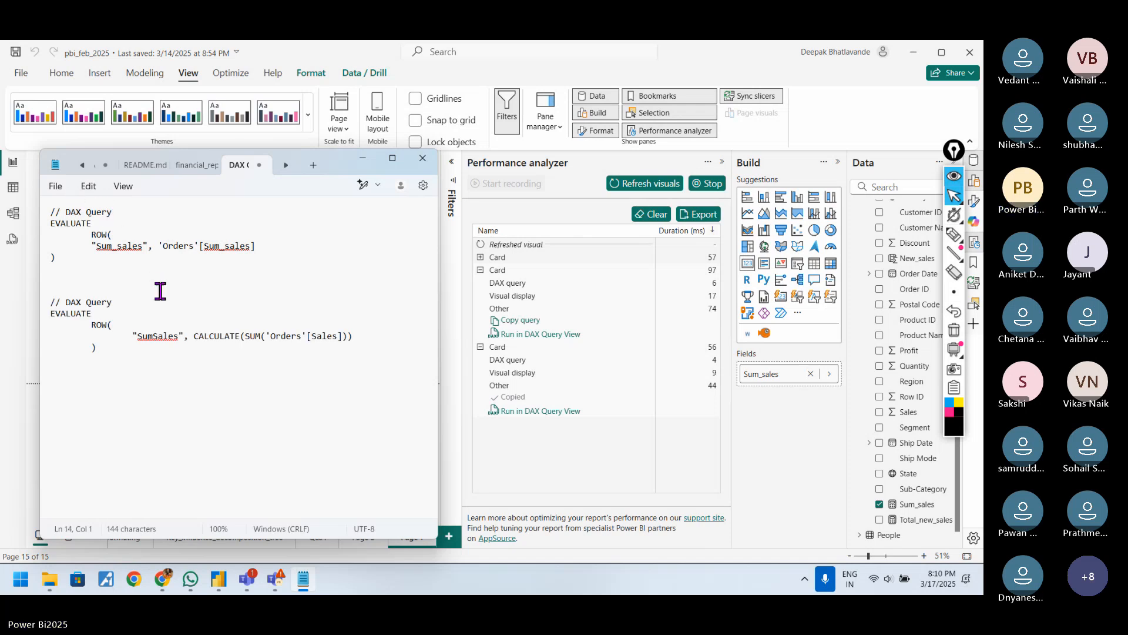
# Annotate both Notepad queries in pen with underlines and arrows on EVALUATE, Sum_sales, the Orders references and CALCULATE.
pyautogui.click(953, 236)
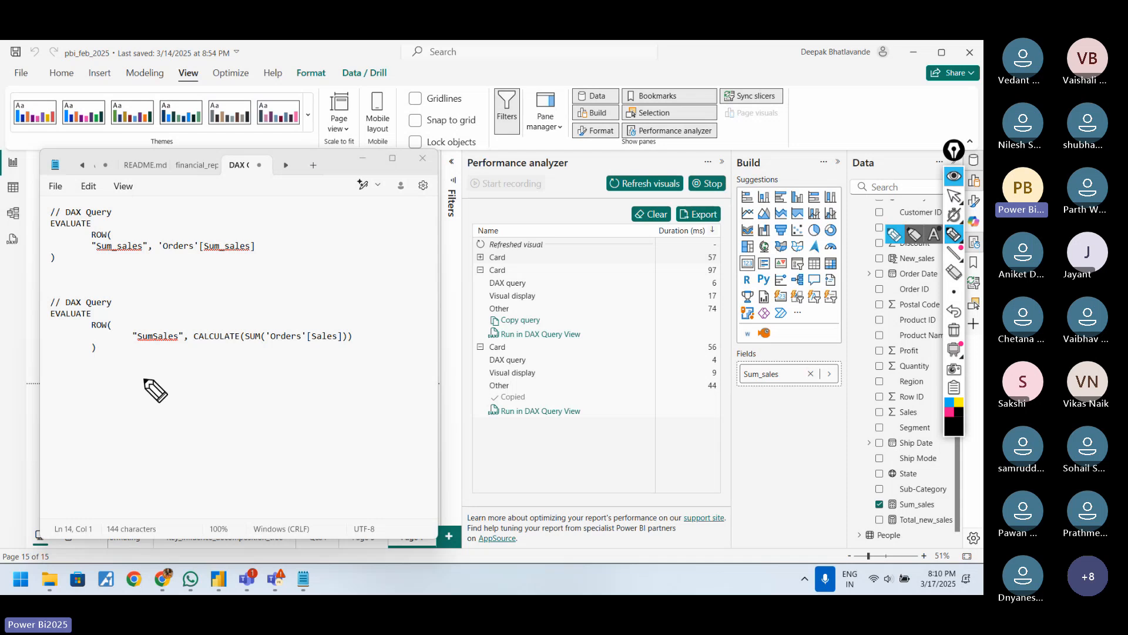
pyautogui.moveTo(45, 230)
pyautogui.mouseDown()
pyautogui.moveTo(76, 230)
pyautogui.moveTo(122, 259)
pyautogui.mouseUp()
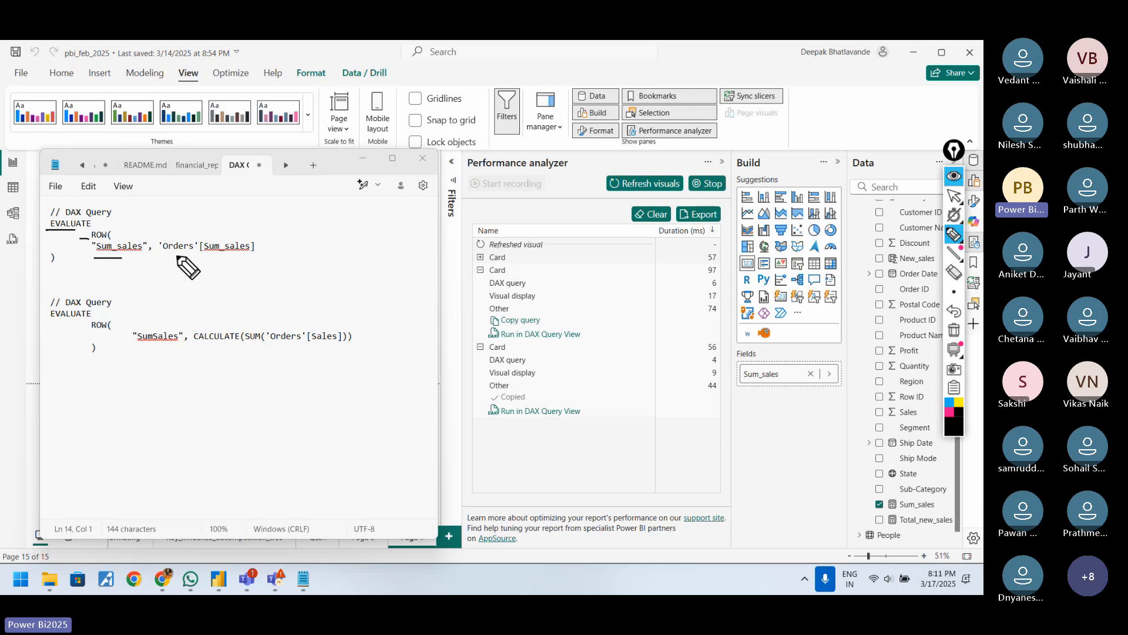
pyautogui.moveTo(176, 232); pyautogui.dragTo(220, 233)
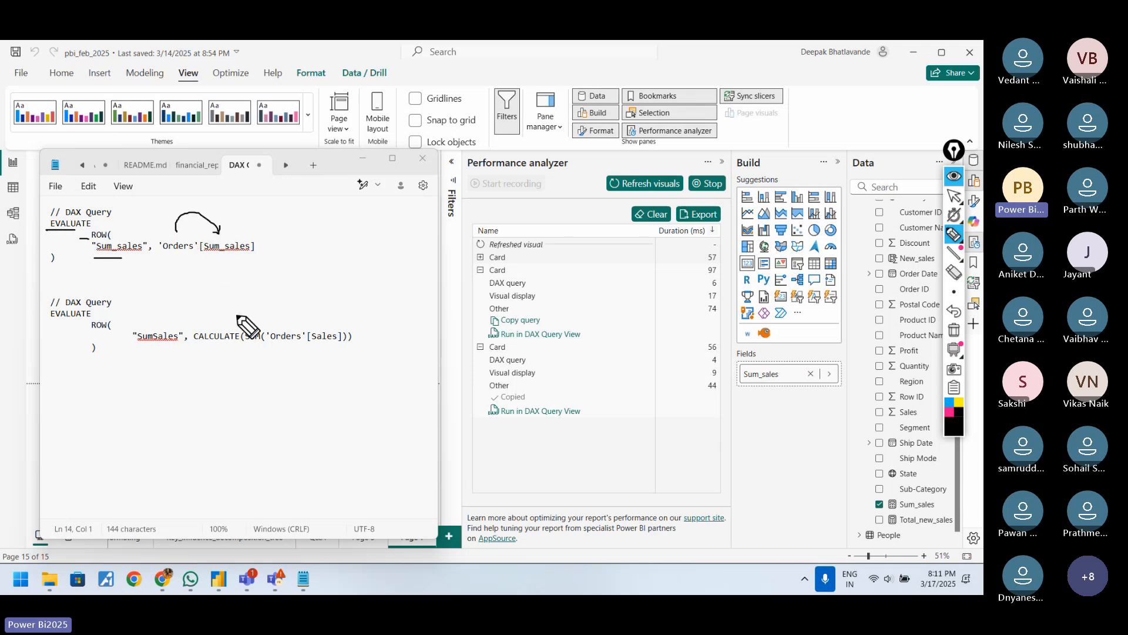
pyautogui.moveTo(200, 344); pyautogui.dragTo(238, 345)
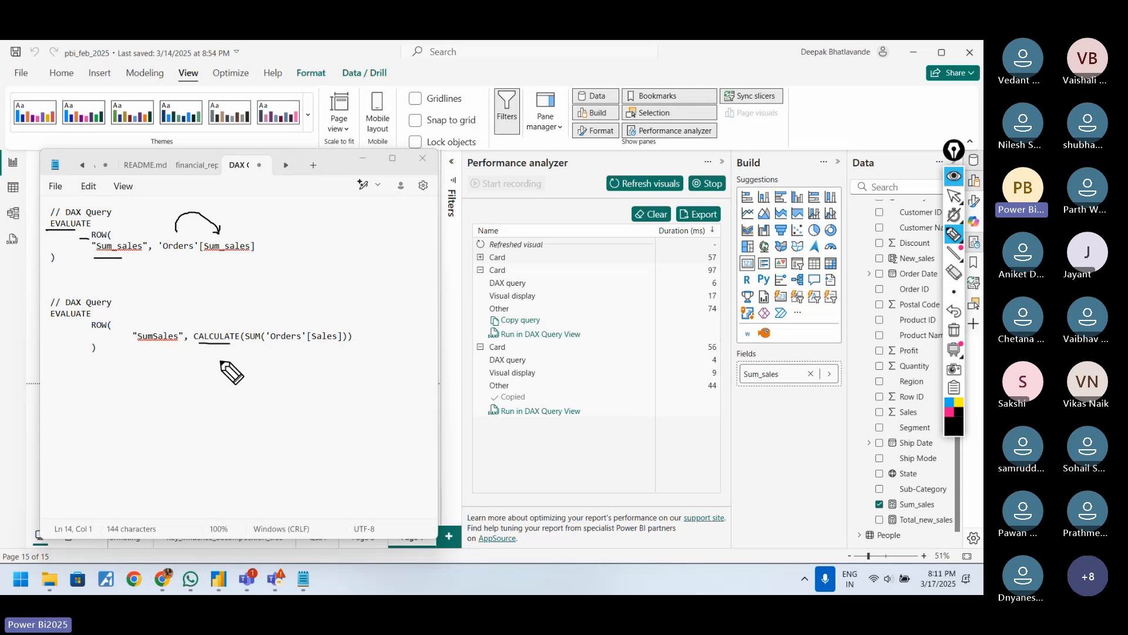
pyautogui.moveTo(210, 346); pyautogui.dragTo(299, 344)
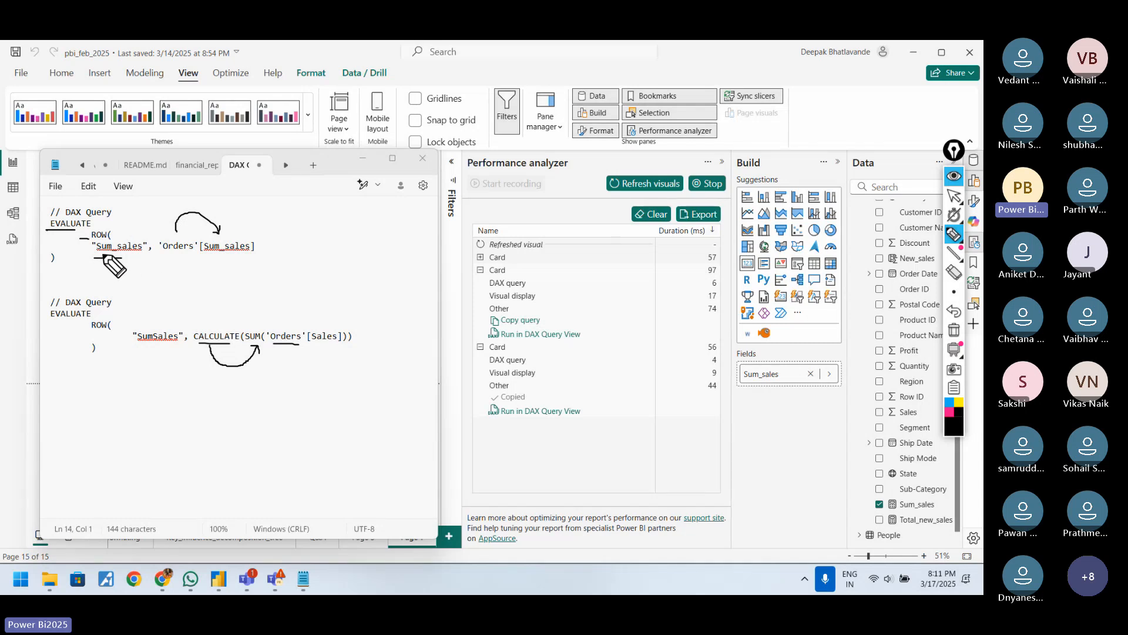
pyautogui.moveTo(99, 255)
pyautogui.mouseDown()
pyautogui.moveTo(175, 277)
pyautogui.moveTo(183, 258)
pyautogui.mouseUp()
pyautogui.moveTo(216, 258); pyautogui.dragTo(223, 260)
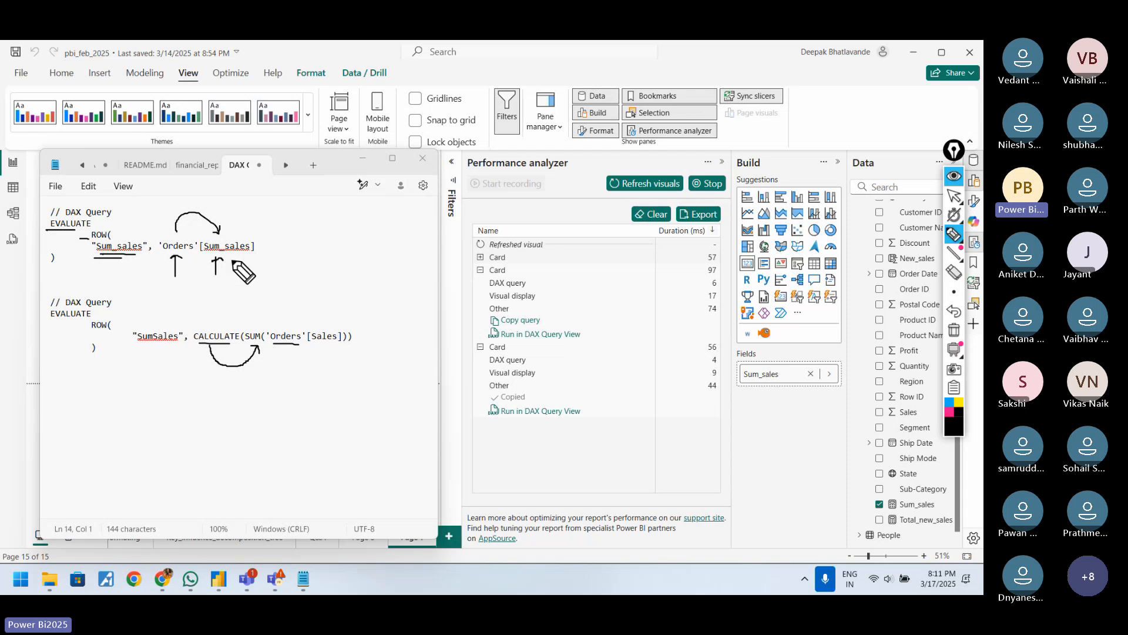
# Handwrite "Time" beside both queries with an arrow to CALCULATE, and clear all pen annotations.
pyautogui.moveTo(308, 231); pyautogui.dragTo(308, 242)
pyautogui.moveTo(299, 234); pyautogui.dragTo(320, 230)
pyautogui.moveTo(316, 233); pyautogui.dragTo(359, 242)
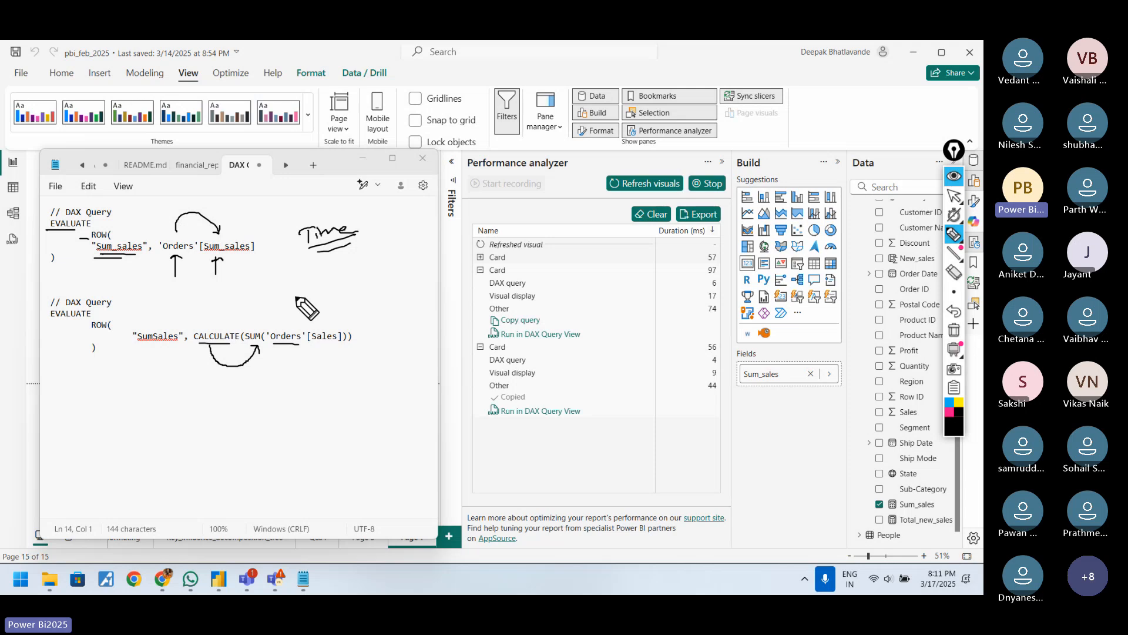
pyautogui.moveTo(149, 374); pyautogui.dragTo(188, 361)
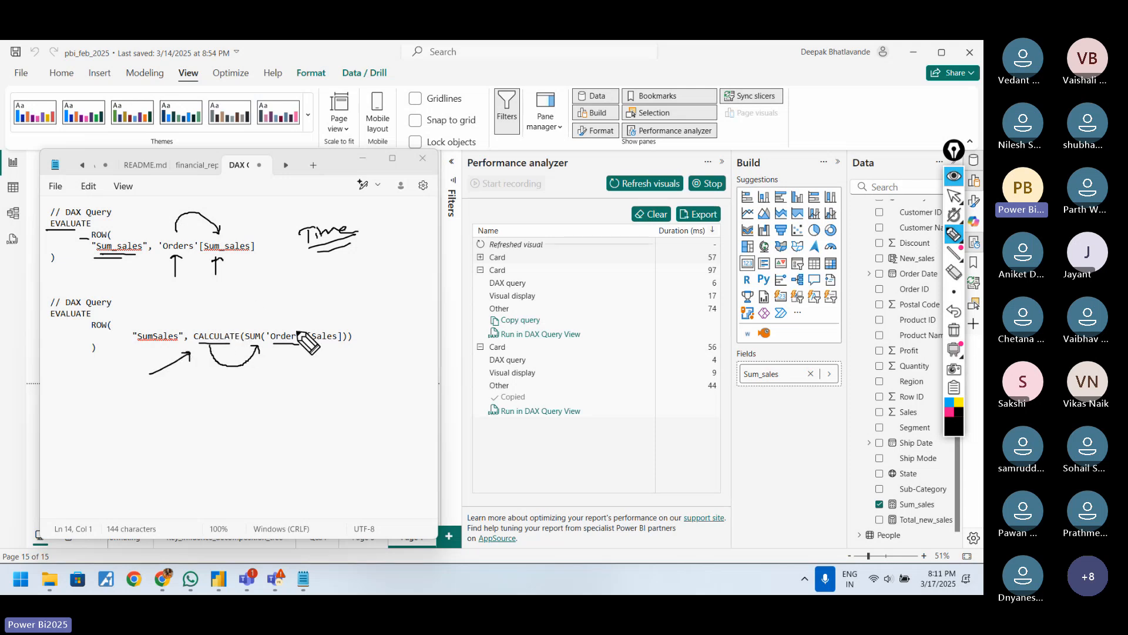
pyautogui.moveTo(365, 306); pyautogui.dragTo(412, 312)
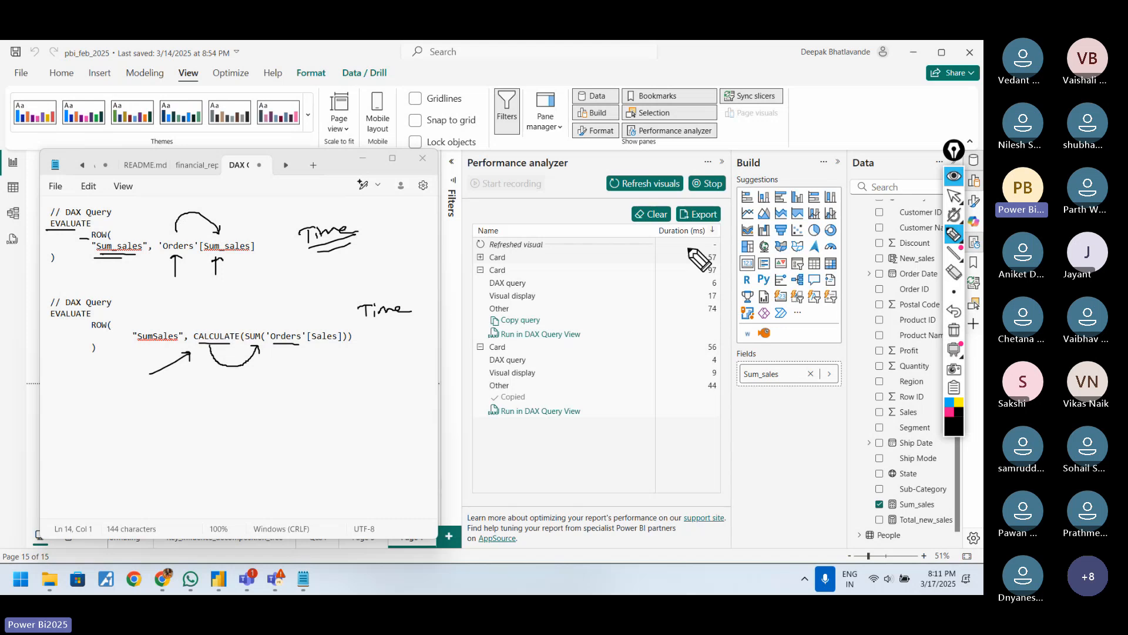
pyautogui.click(954, 329)
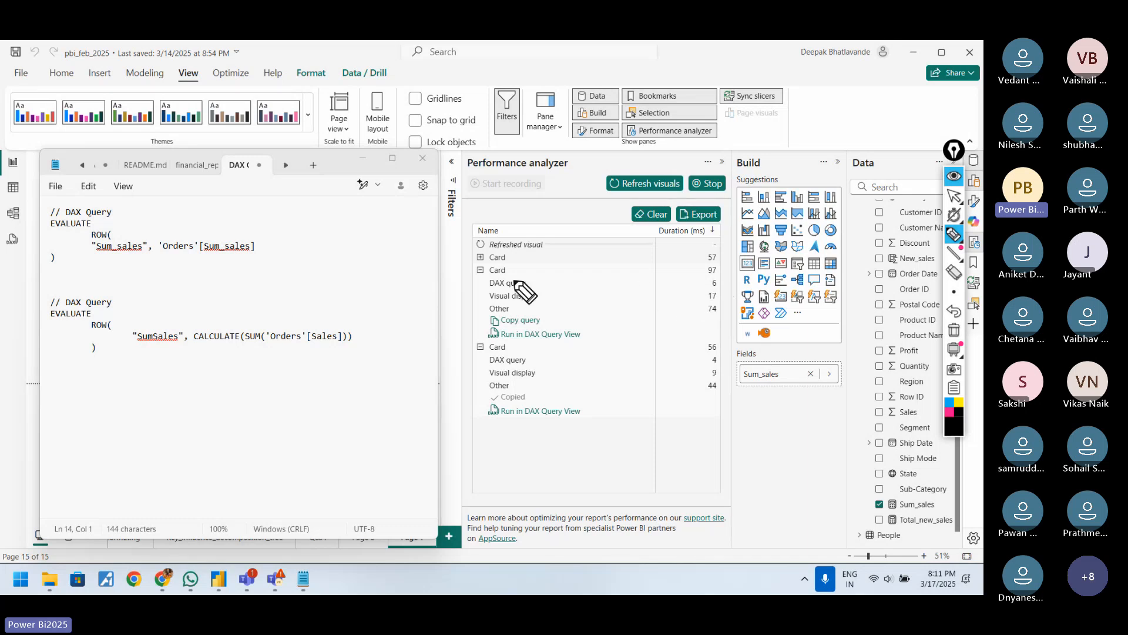
pyautogui.click(954, 196)
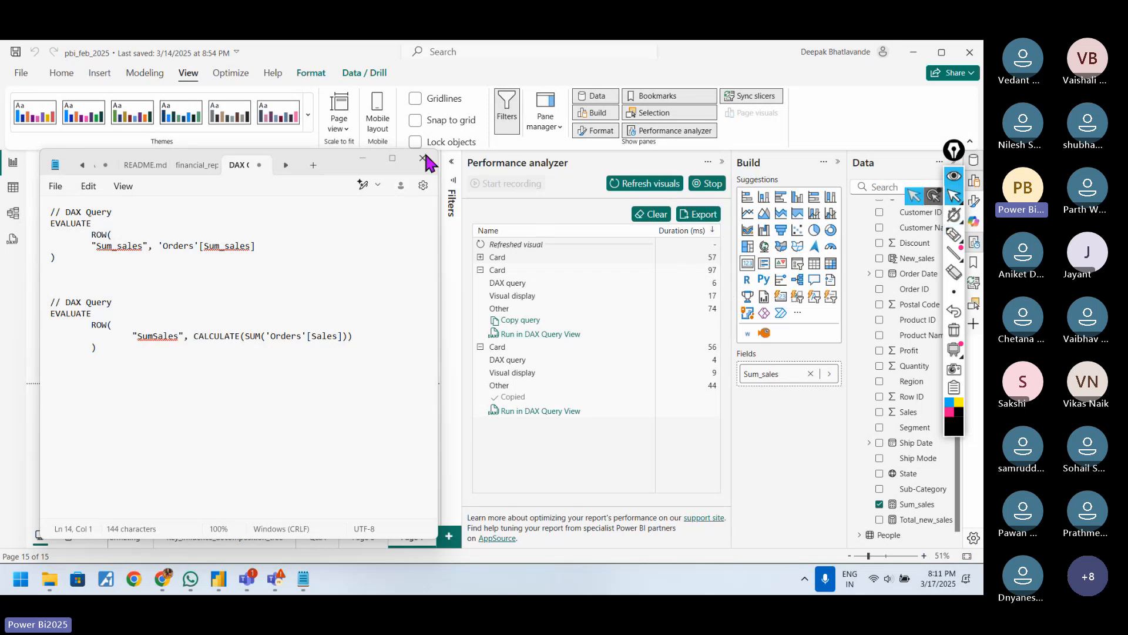
# Close the Notepad window containing the two DAX queries.
pyautogui.click(423, 158)
pyautogui.click(954, 235)
pyautogui.moveTo(905, 258); pyautogui.dragTo(829, 293)
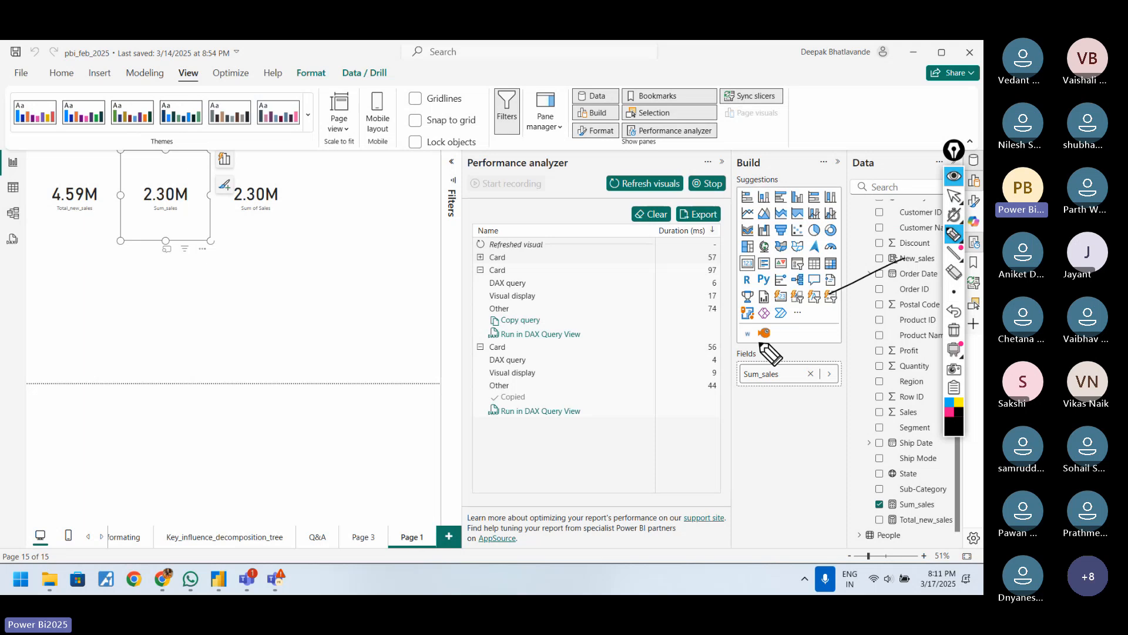
pyautogui.click(953, 330)
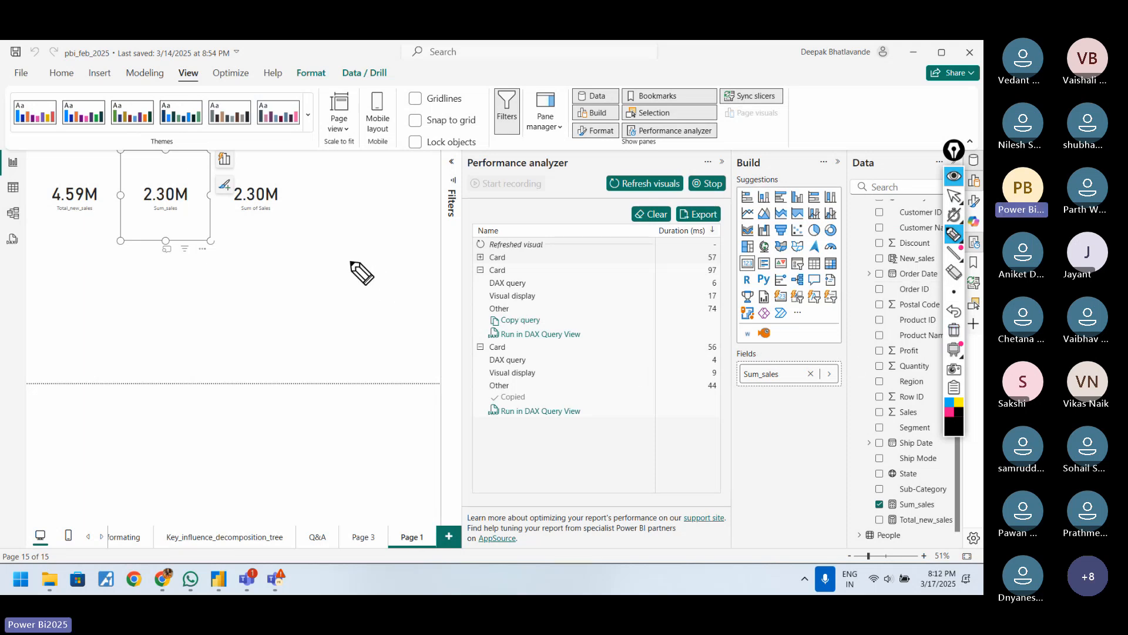
pyautogui.moveTo(134, 290); pyautogui.dragTo(145, 270)
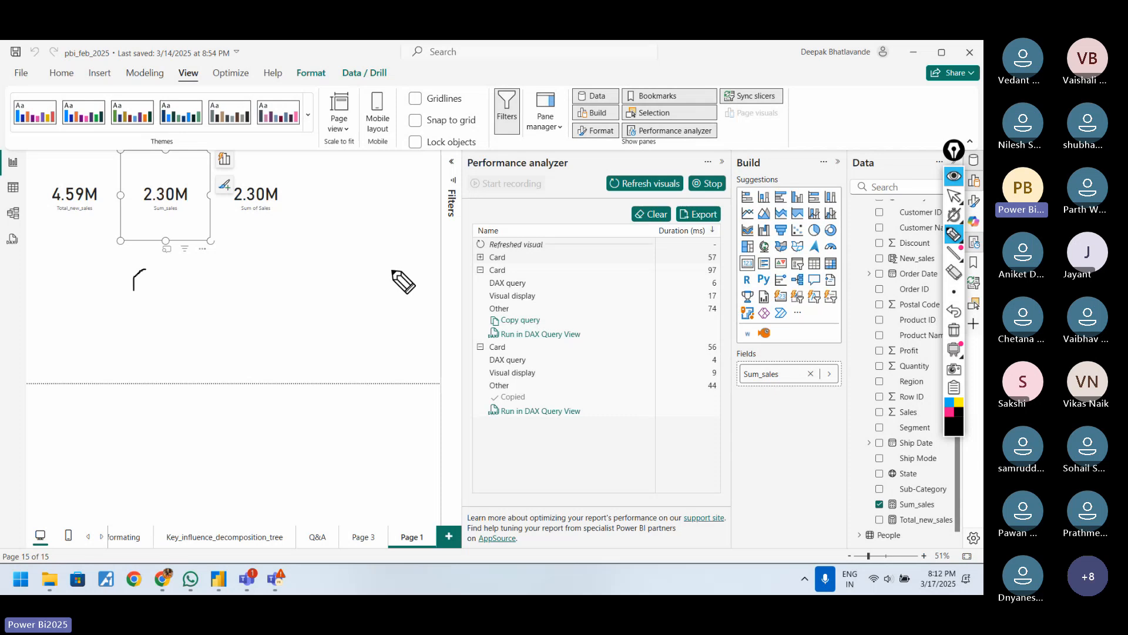
pyautogui.click(954, 329)
pyautogui.click(958, 279)
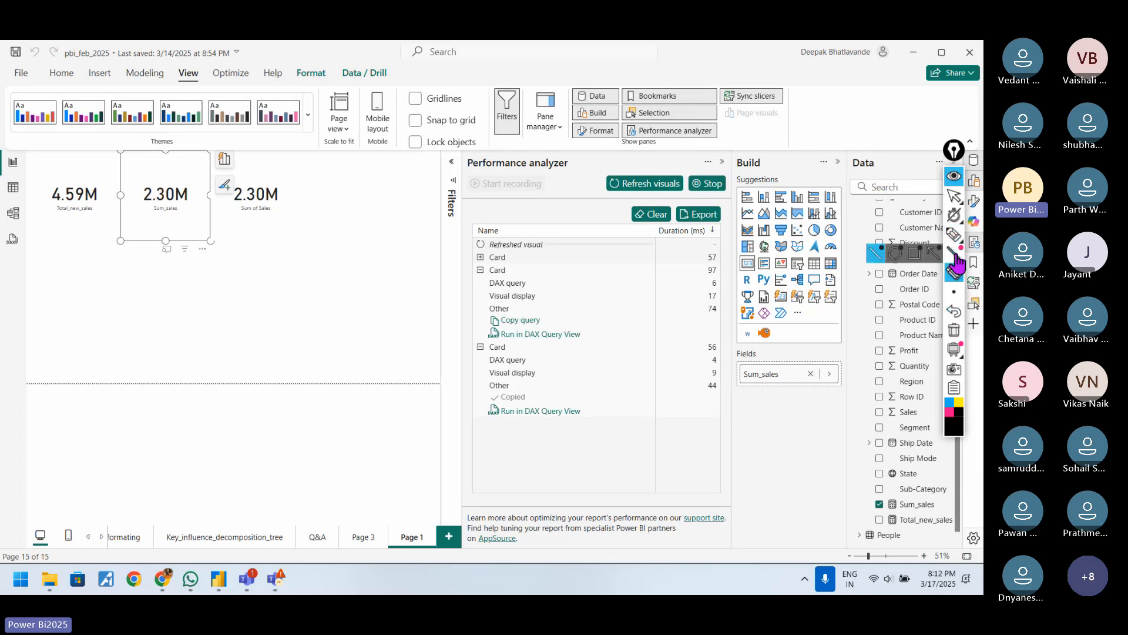
# Mark the Sum_sales and Sum of Sales cards with arrows, circle the slower Card's duration, and erase the annotations.
pyautogui.click(955, 235)
pyautogui.moveTo(130, 275); pyautogui.dragTo(162, 268)
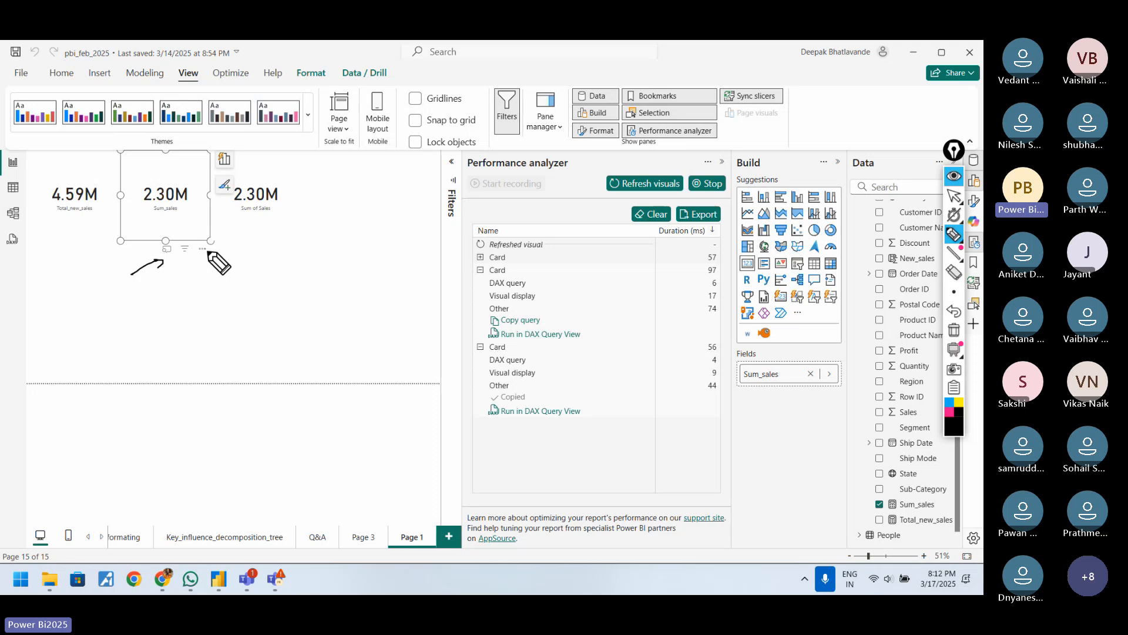
pyautogui.moveTo(239, 247); pyautogui.dragTo(264, 235)
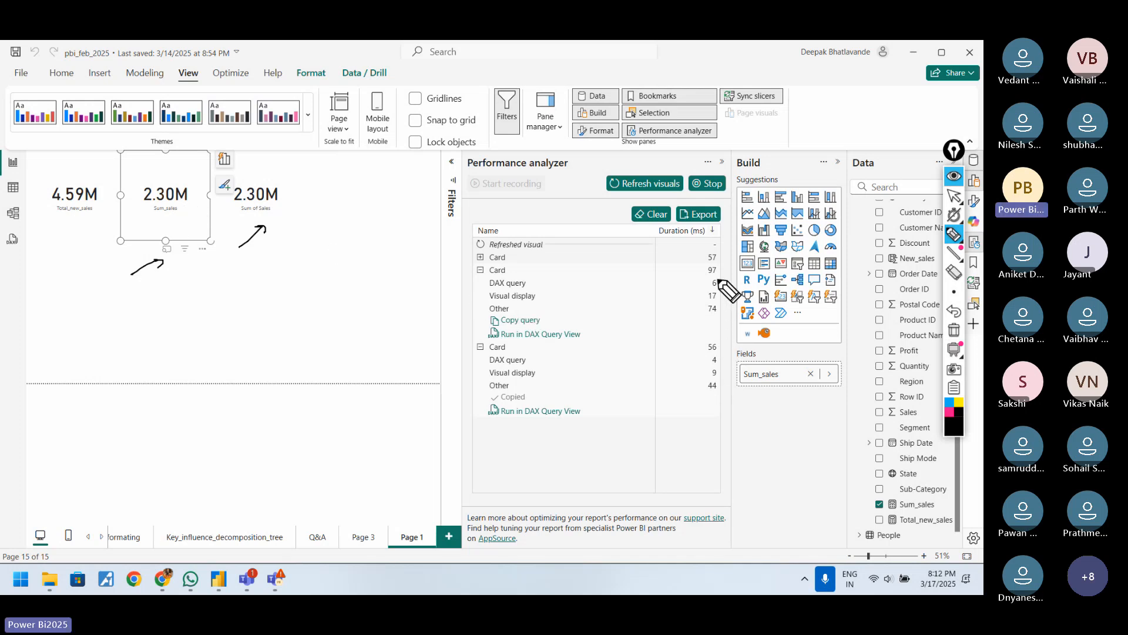
pyautogui.moveTo(715, 264); pyautogui.dragTo(686, 287)
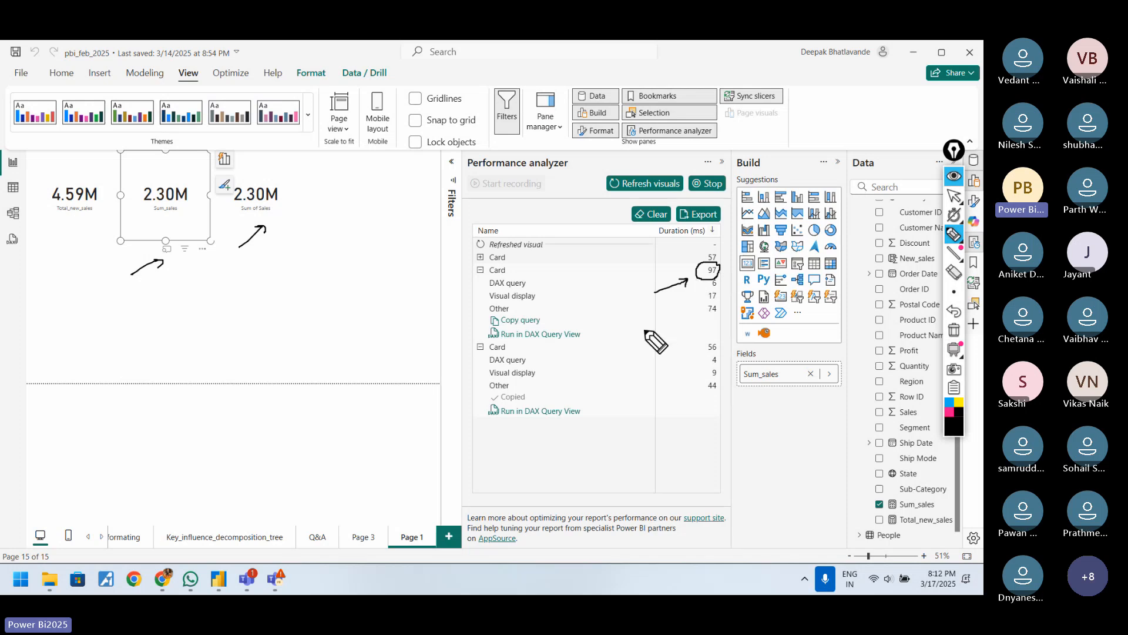
pyautogui.click(953, 330)
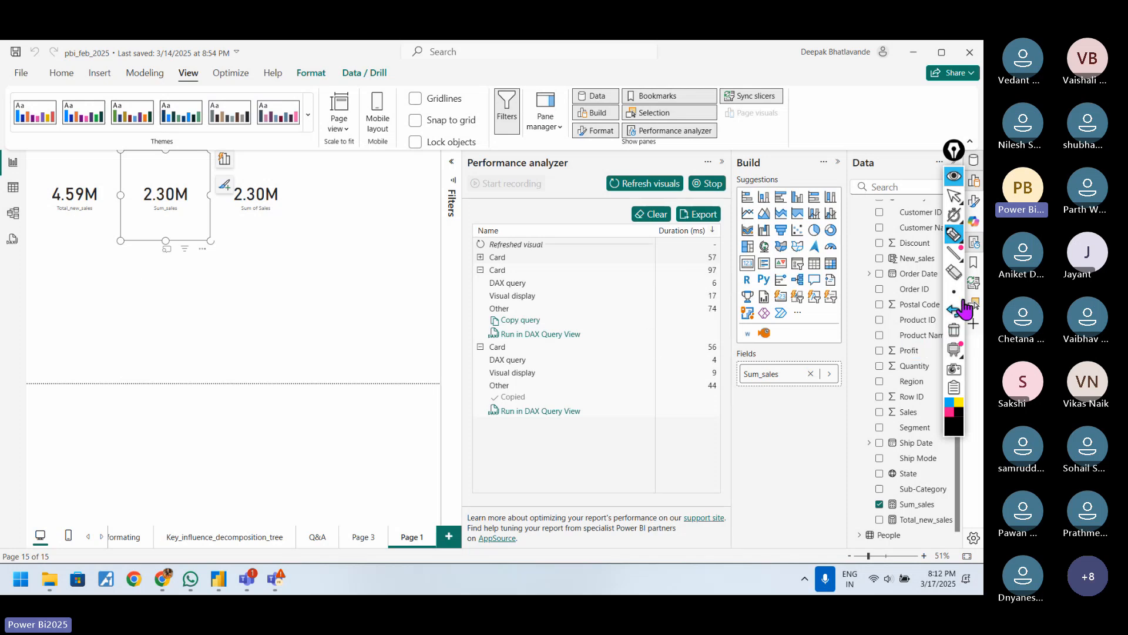
# Clear the Performance analyzer results and capture the visual load times of the Key_influence_decomposition_tree page.
pyautogui.click(954, 196)
pyautogui.click(651, 214)
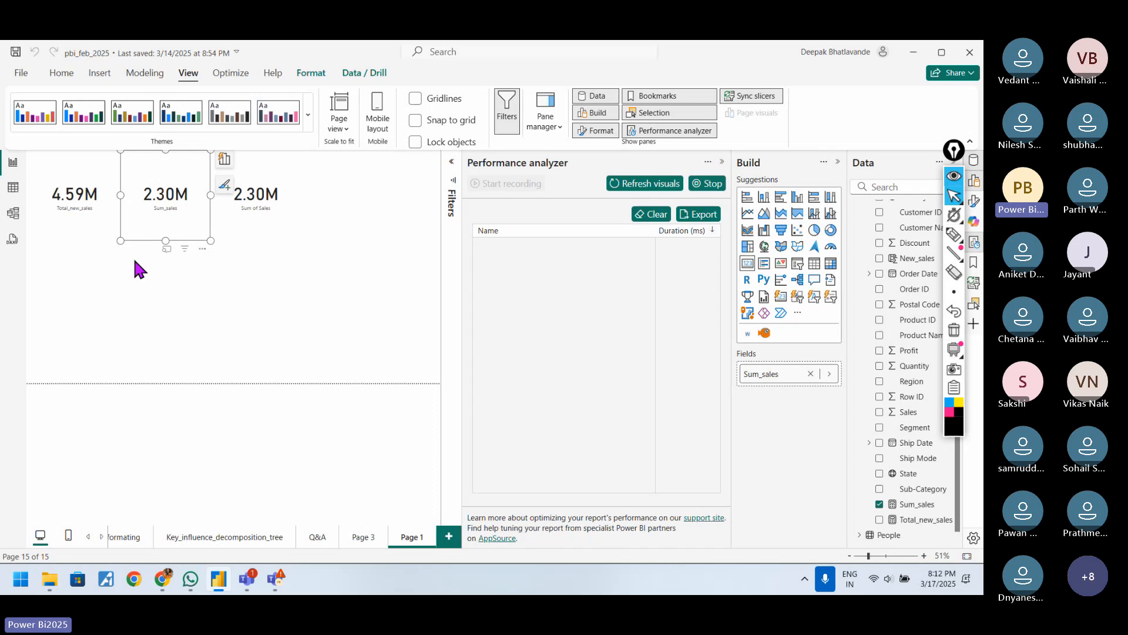
pyautogui.click(226, 537)
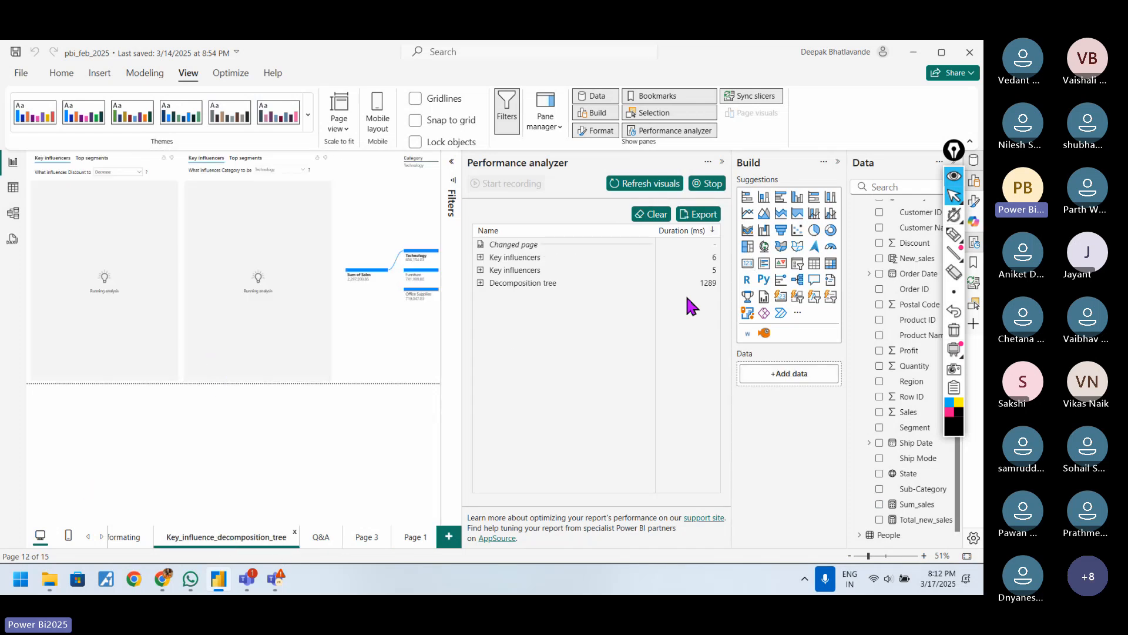
# Underline the durations of the decomposition tree and both key influencers visuals with the pen, and erase the marks.
pyautogui.click(954, 238)
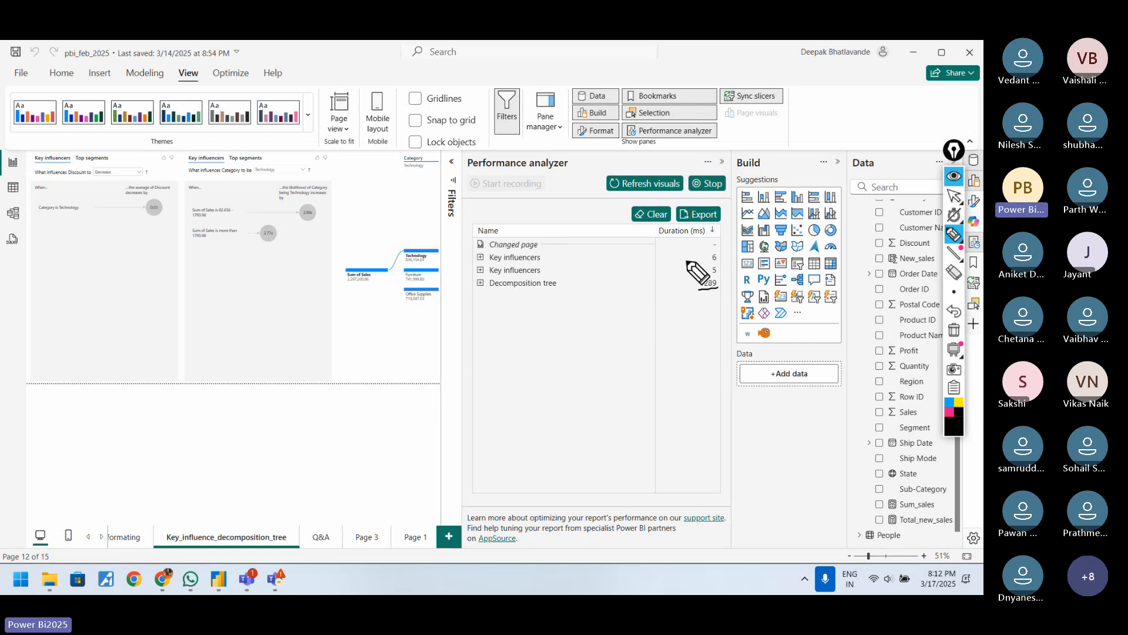
pyautogui.moveTo(687, 259); pyautogui.dragTo(697, 258)
pyautogui.moveTo(688, 273); pyautogui.dragTo(699, 270)
pyautogui.click(953, 331)
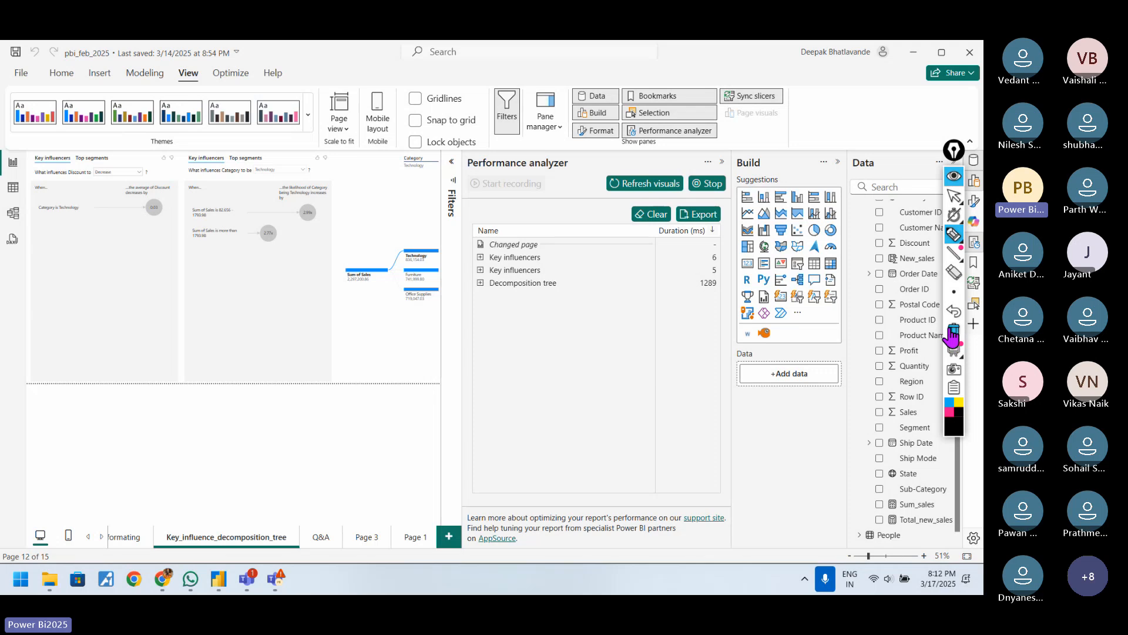
pyautogui.click(952, 197)
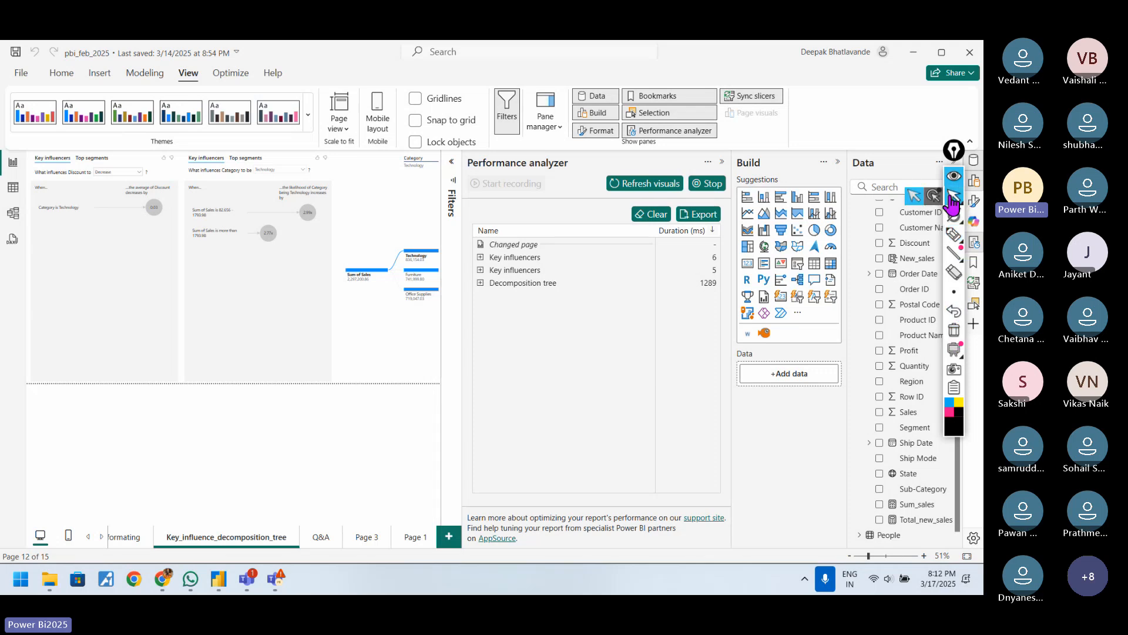
# Close the Performance analyzer after recording the Conditional_formating page's load times, and return to Page 1.
pyautogui.click(130, 536)
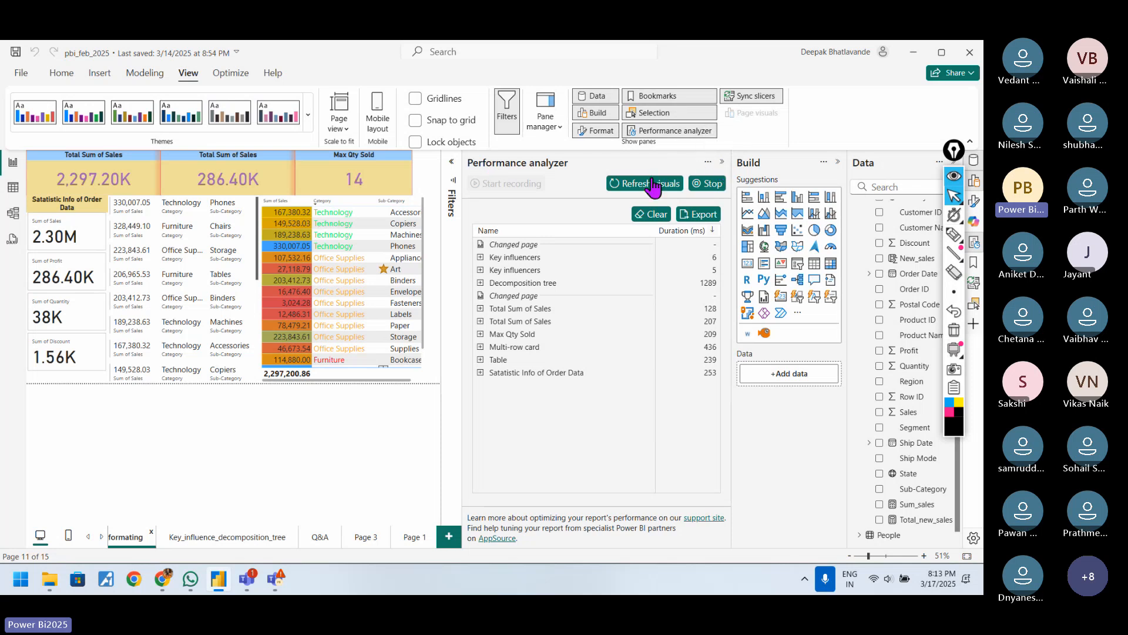
pyautogui.click(711, 186)
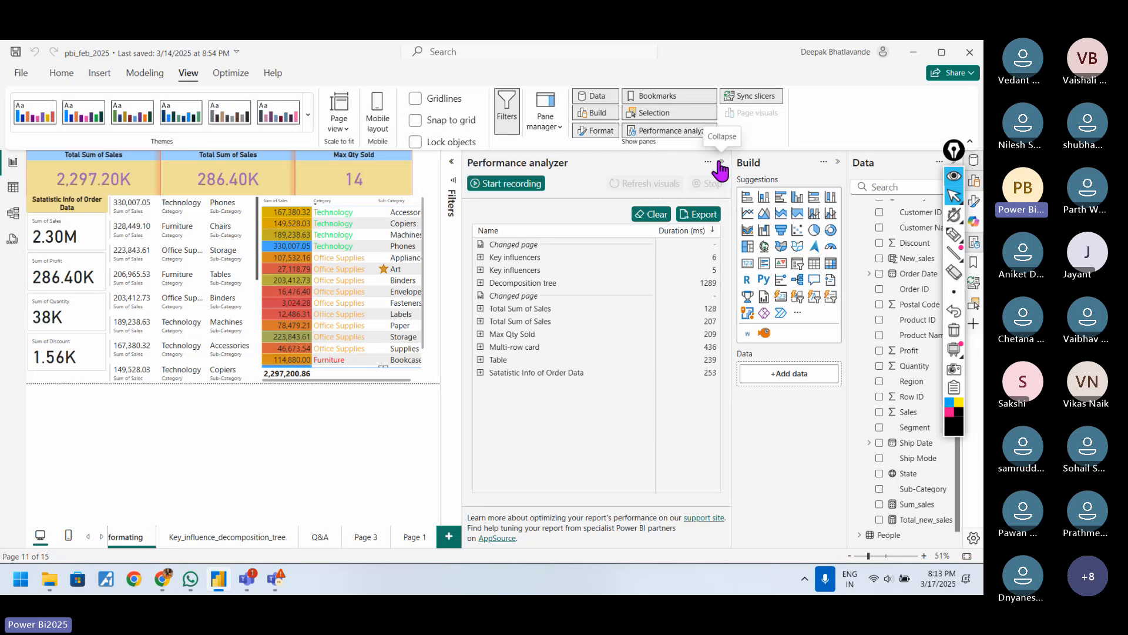
pyautogui.click(708, 162)
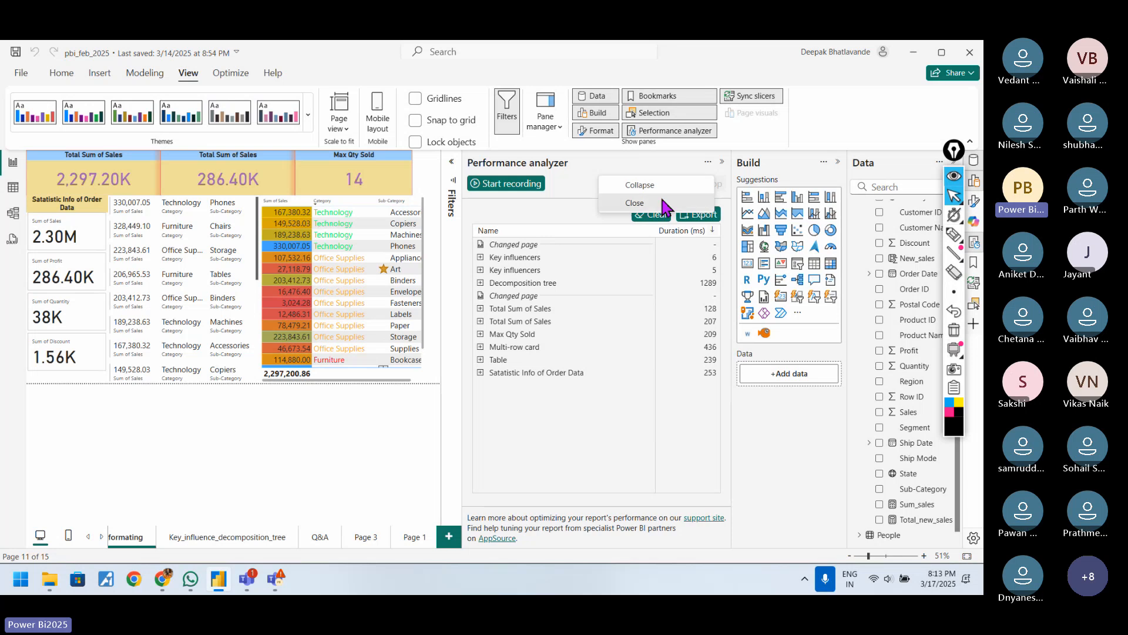
pyautogui.click(635, 203)
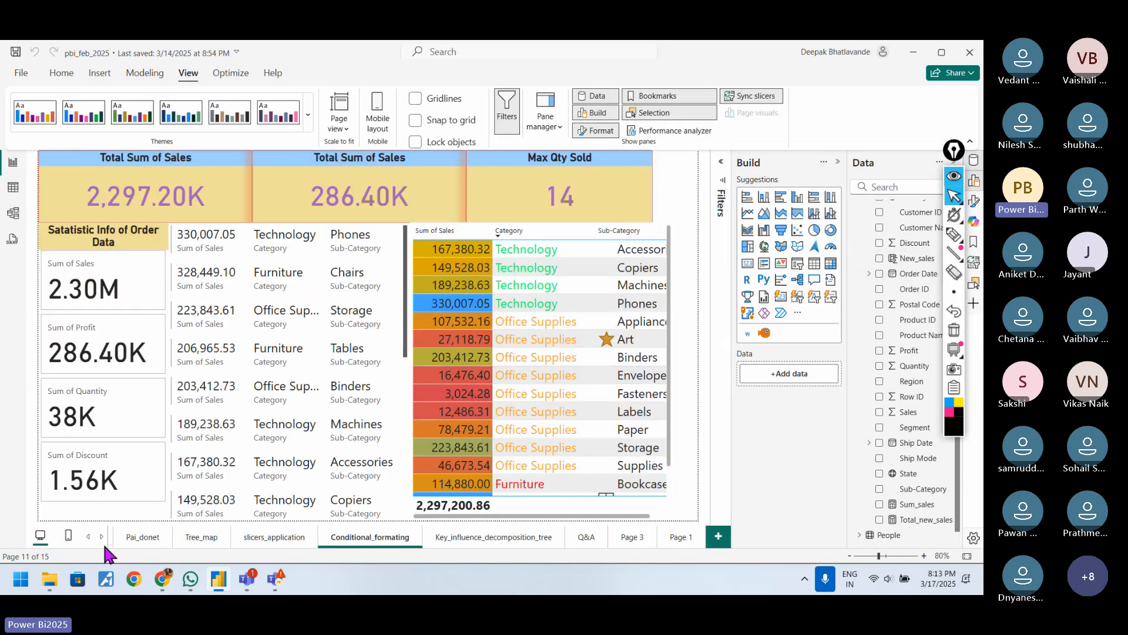
pyautogui.click(680, 536)
# Sketch a diagram with arrows from a circled "DAX" to "measure", "column" and "Perf", and erase it.
pyautogui.click(953, 235)
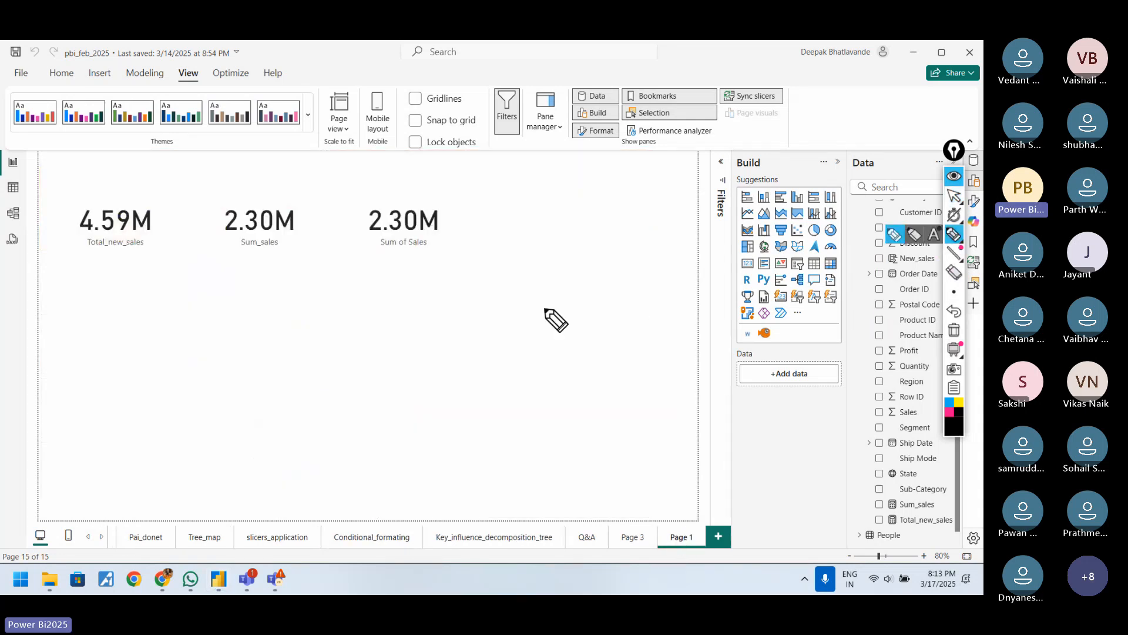
pyautogui.moveTo(511, 308)
pyautogui.mouseDown()
pyautogui.moveTo(597, 296)
pyautogui.moveTo(595, 286)
pyautogui.moveTo(580, 334)
pyautogui.mouseUp()
pyautogui.moveTo(539, 376); pyautogui.dragTo(622, 348)
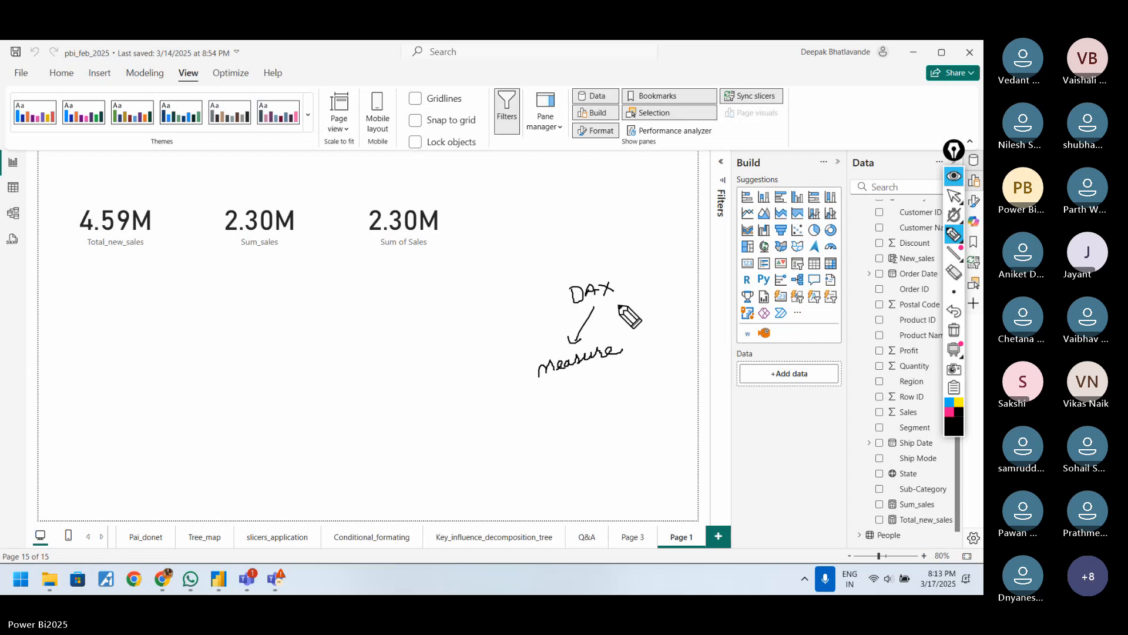
pyautogui.moveTo(607, 305); pyautogui.dragTo(689, 319)
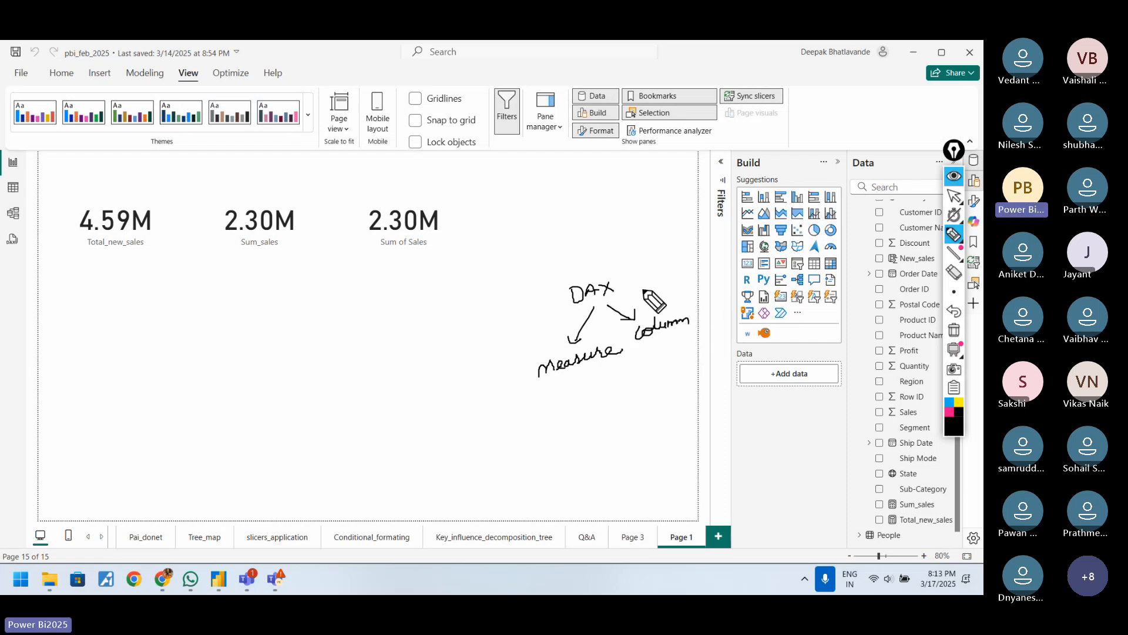
pyautogui.moveTo(628, 297)
pyautogui.mouseDown()
pyautogui.moveTo(693, 276)
pyautogui.moveTo(712, 294)
pyautogui.mouseUp()
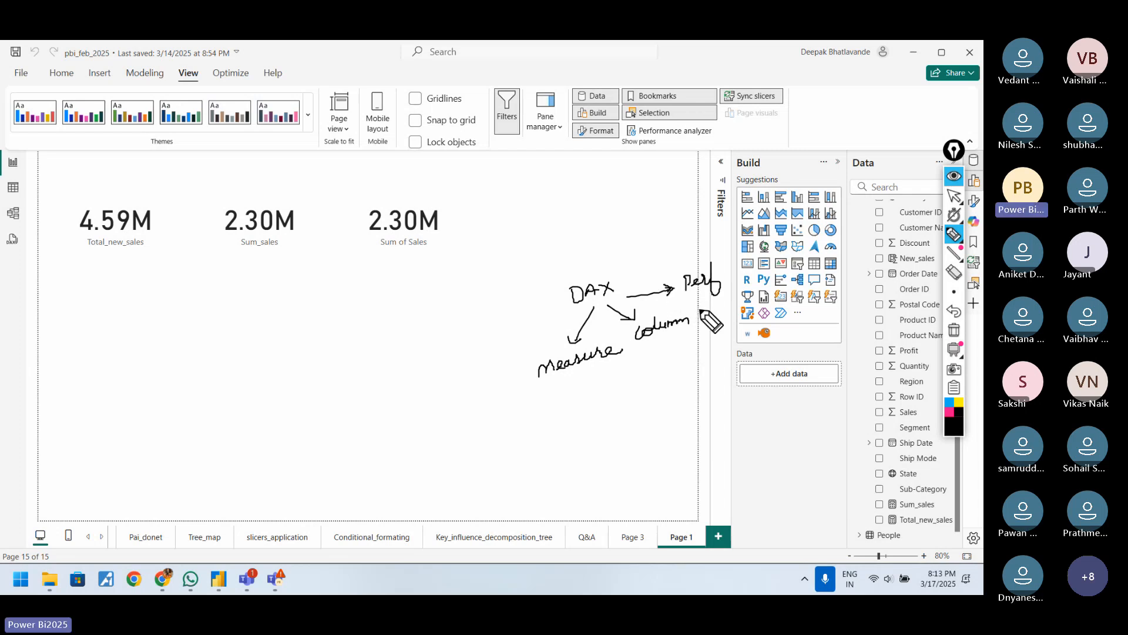
pyautogui.moveTo(595, 269)
pyautogui.mouseDown()
pyautogui.moveTo(559, 300)
pyautogui.moveTo(579, 308)
pyautogui.moveTo(627, 276)
pyautogui.moveTo(589, 272)
pyautogui.mouseUp()
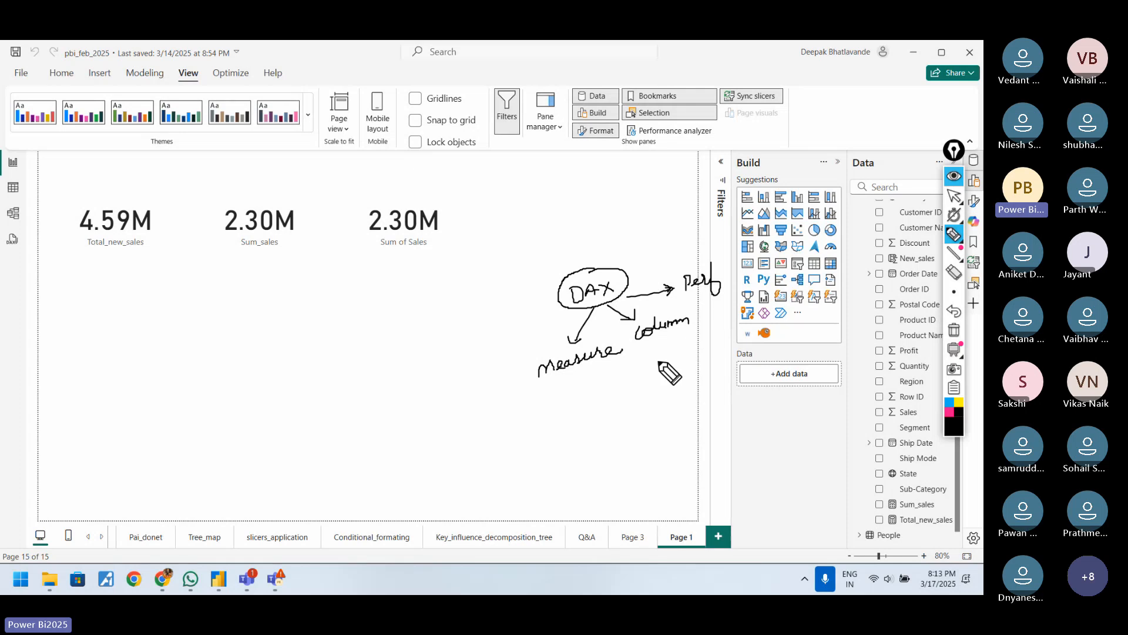
pyautogui.click(955, 333)
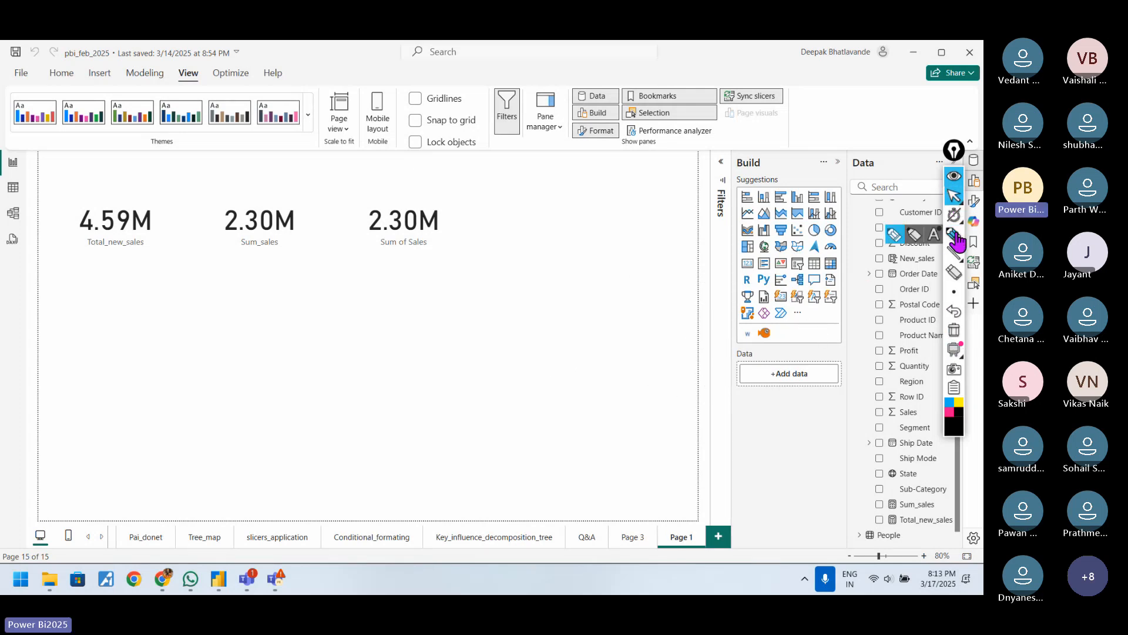
pyautogui.click(954, 196)
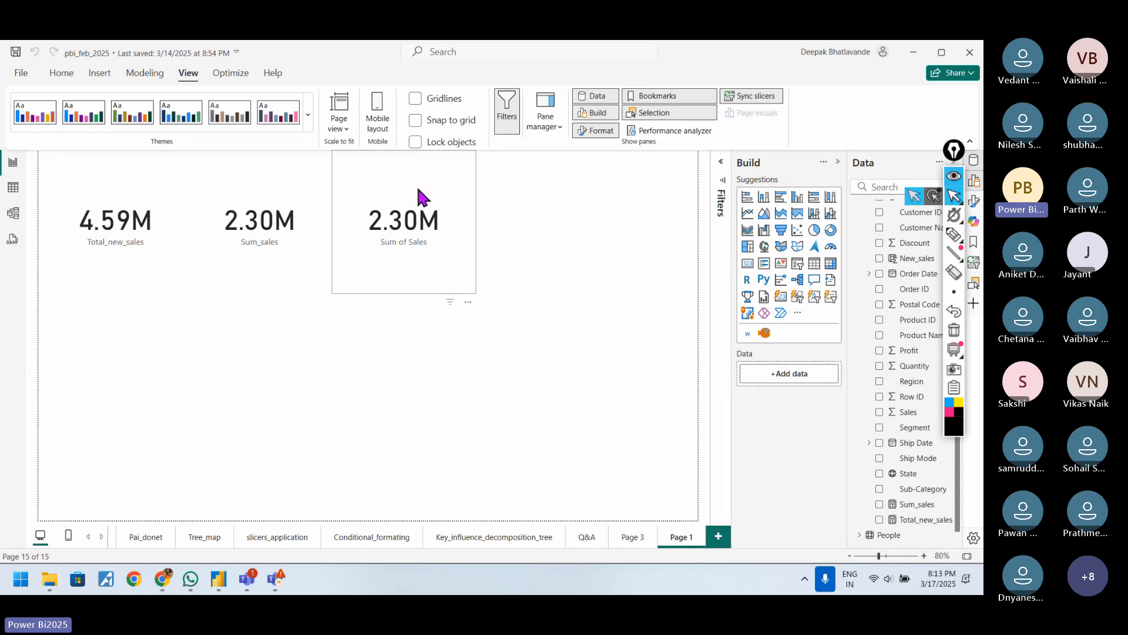
# Add an empty new-style card visual to Page 1 below the existing cards.
pyautogui.click(434, 187)
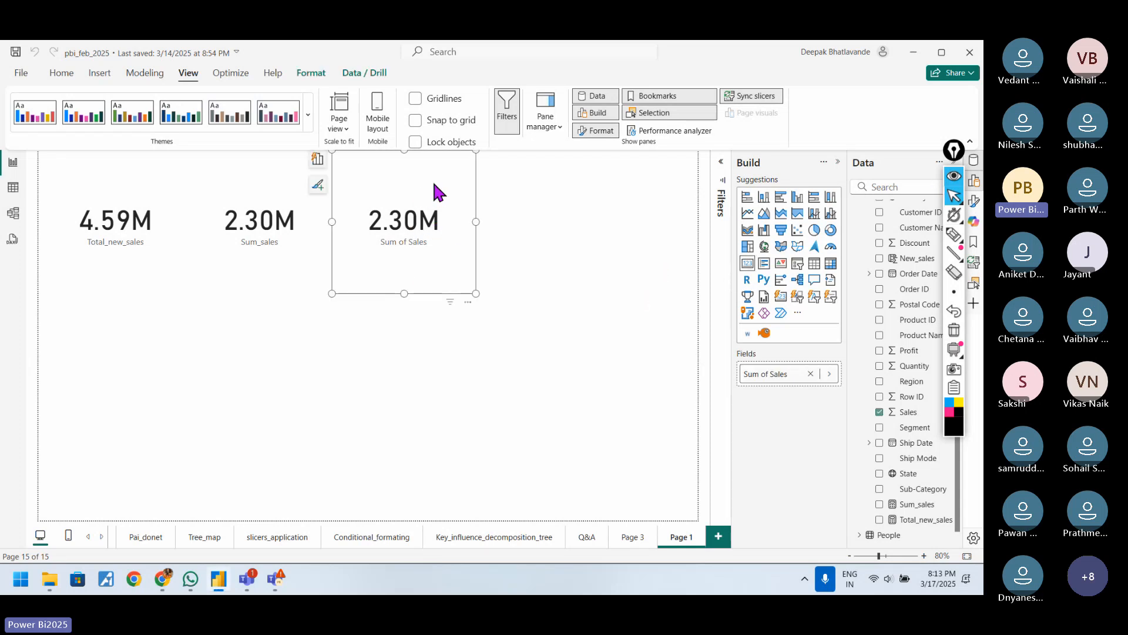
pyautogui.click(538, 274)
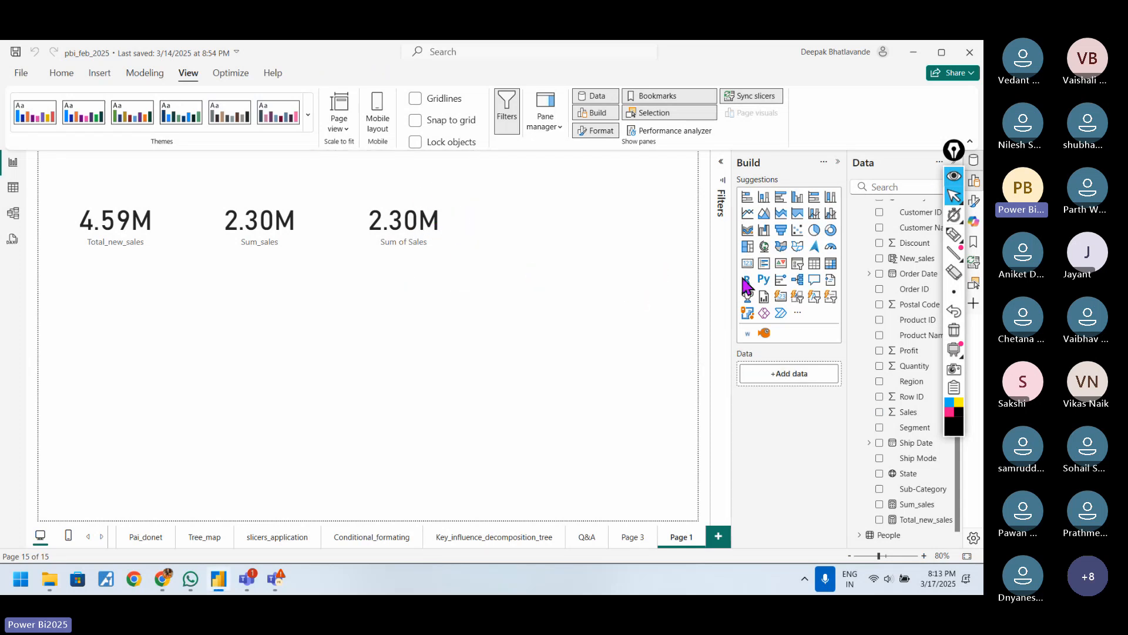
pyautogui.click(781, 297)
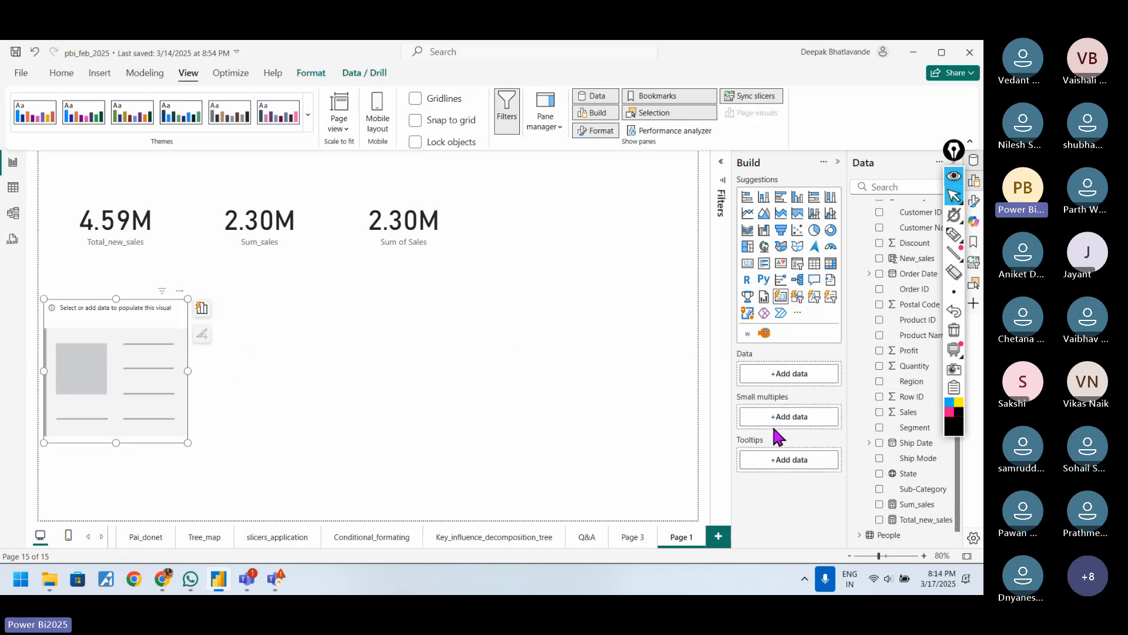
# Add an empty gauge visual, move it beneath the Sum_sales card beside the new card, and enlarge it.
pyautogui.click(548, 343)
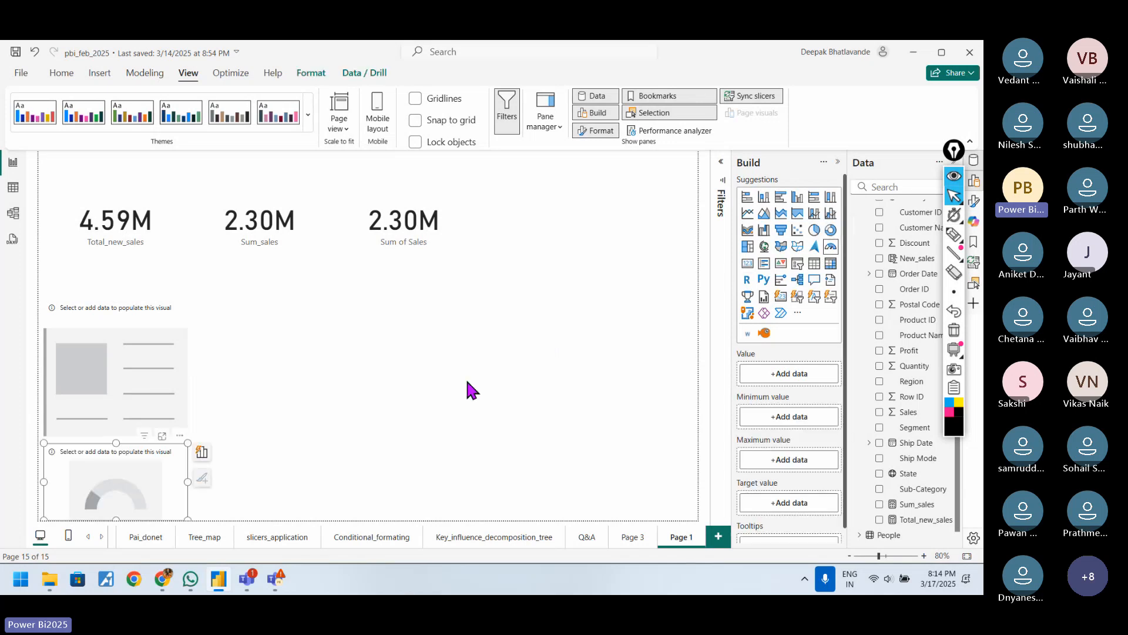
pyautogui.moveTo(145, 450); pyautogui.dragTo(284, 287)
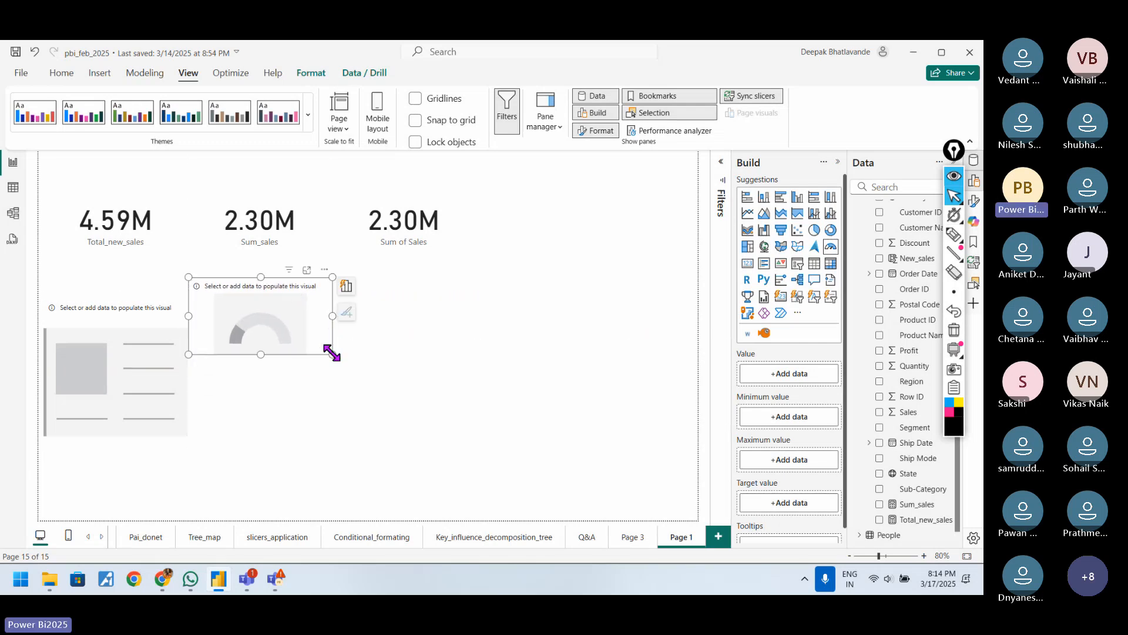
pyautogui.moveTo(332, 354); pyautogui.dragTo(474, 475)
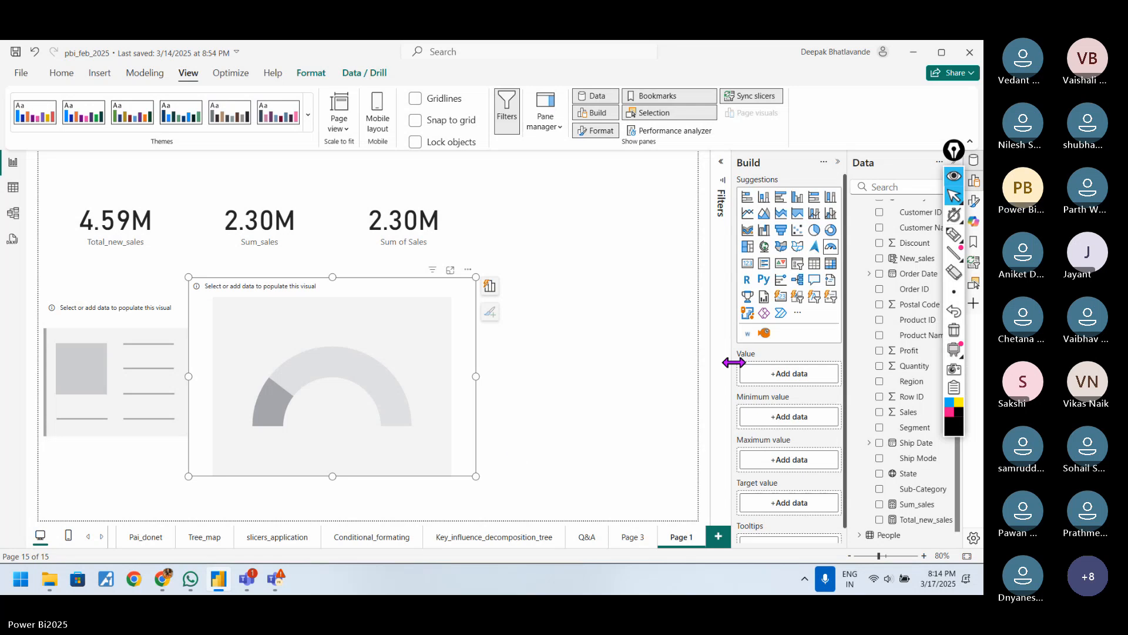
# Sketch a gauge arc beside the gauge visual with a needle, a baseline labelled "min" and a marked range labelled "Now".
pyautogui.click(954, 235)
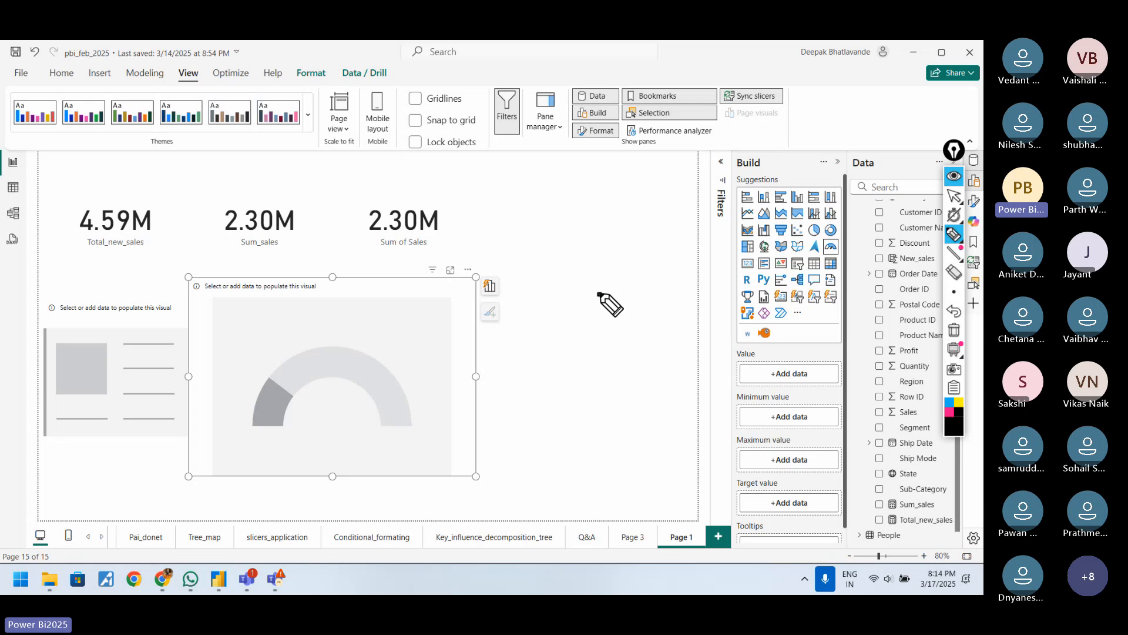
pyautogui.click(599, 294)
pyautogui.moveTo(537, 295)
pyautogui.mouseDown()
pyautogui.moveTo(574, 246)
pyautogui.moveTo(640, 243)
pyautogui.moveTo(665, 282)
pyautogui.mouseUp()
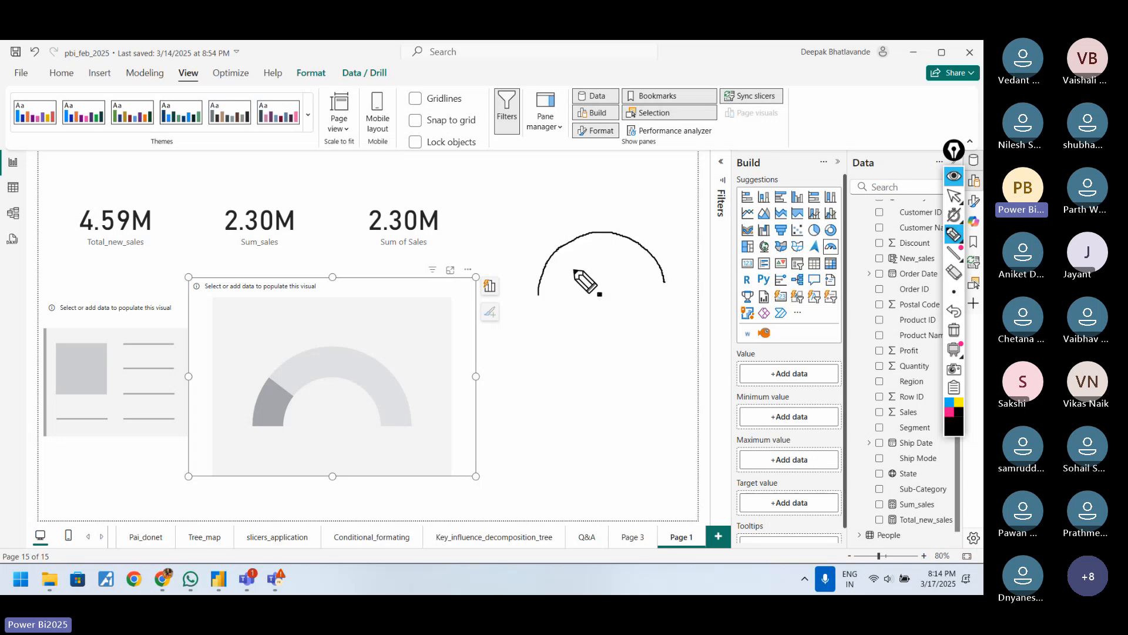
pyautogui.moveTo(568, 250)
pyautogui.mouseDown()
pyautogui.moveTo(599, 294)
pyautogui.moveTo(569, 250)
pyautogui.mouseUp()
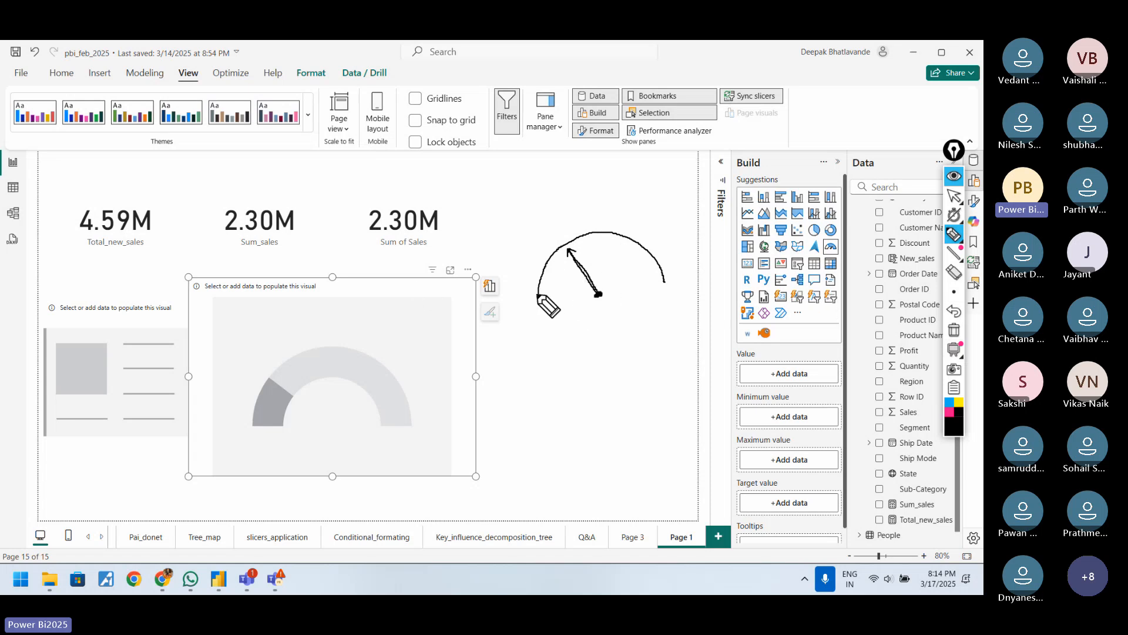
pyautogui.moveTo(528, 293)
pyautogui.mouseDown()
pyautogui.moveTo(544, 294)
pyautogui.moveTo(537, 322)
pyautogui.moveTo(552, 319)
pyautogui.mouseUp()
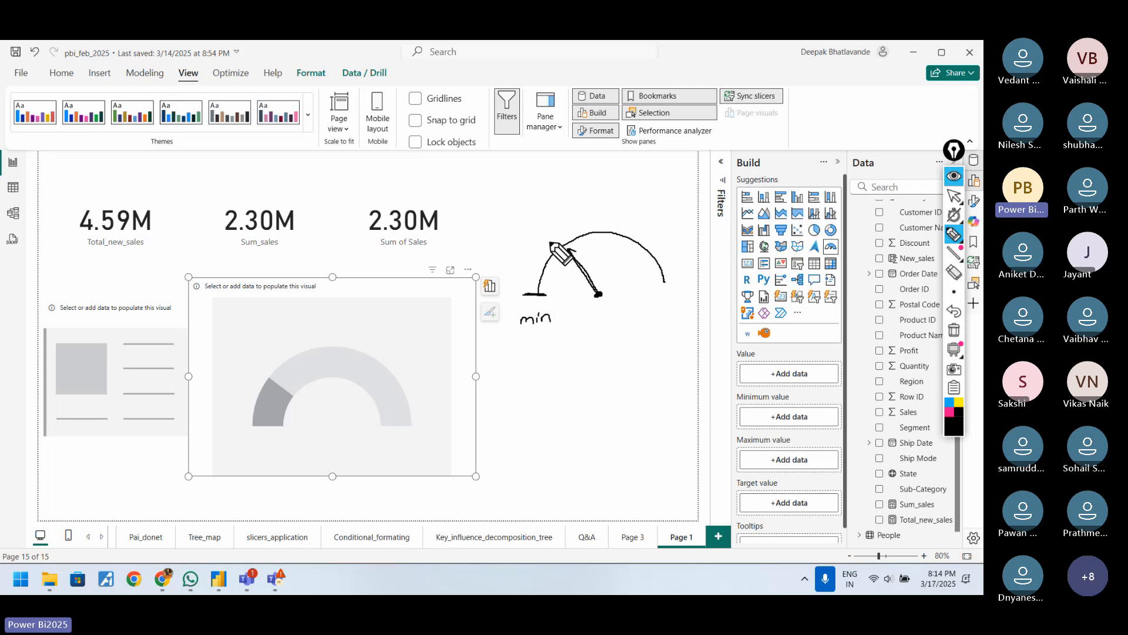
pyautogui.moveTo(548, 243)
pyautogui.mouseDown()
pyautogui.moveTo(557, 253)
pyautogui.moveTo(582, 239)
pyautogui.mouseUp()
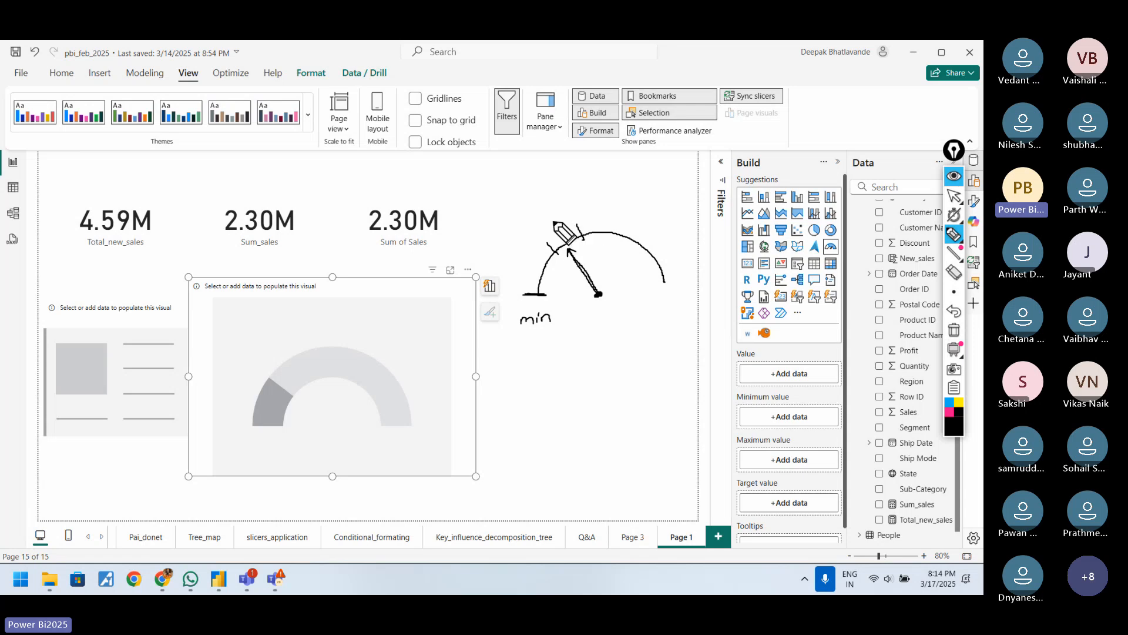
pyautogui.moveTo(541, 227)
pyautogui.mouseDown()
pyautogui.moveTo(541, 215)
pyautogui.moveTo(550, 227)
pyautogui.moveTo(566, 214)
pyautogui.mouseUp()
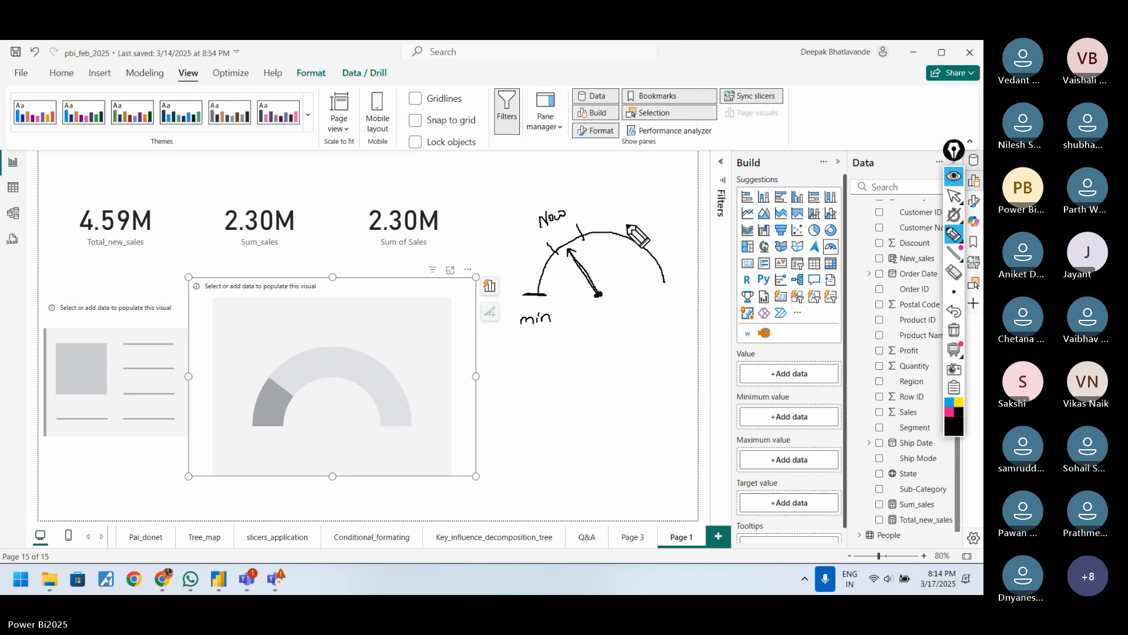
# Mark a "Target" point on the sketched arc and label its far end "max".
pyautogui.moveTo(620, 238)
pyautogui.mouseDown()
pyautogui.moveTo(642, 201)
pyautogui.moveTo(676, 210)
pyautogui.mouseUp()
pyautogui.moveTo(670, 203); pyautogui.dragTo(680, 202)
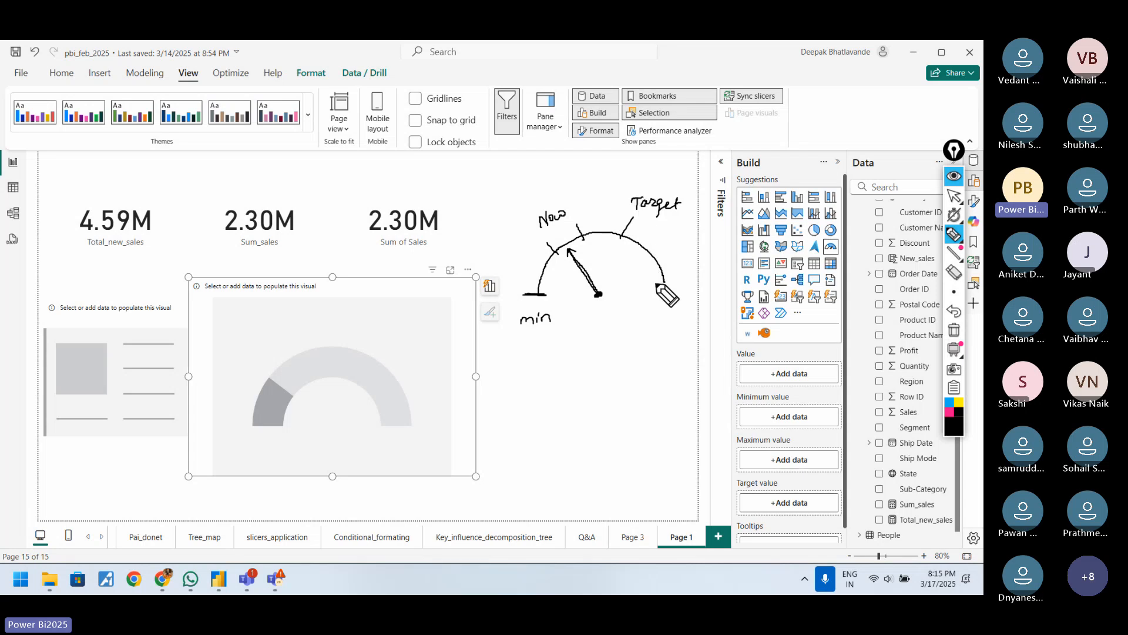
pyautogui.moveTo(656, 282); pyautogui.dragTo(682, 282)
pyautogui.moveTo(657, 307); pyautogui.dragTo(682, 304)
pyautogui.moveTo(683, 297); pyautogui.dragTo(693, 306)
pyautogui.moveTo(694, 295); pyautogui.dragTo(684, 306)
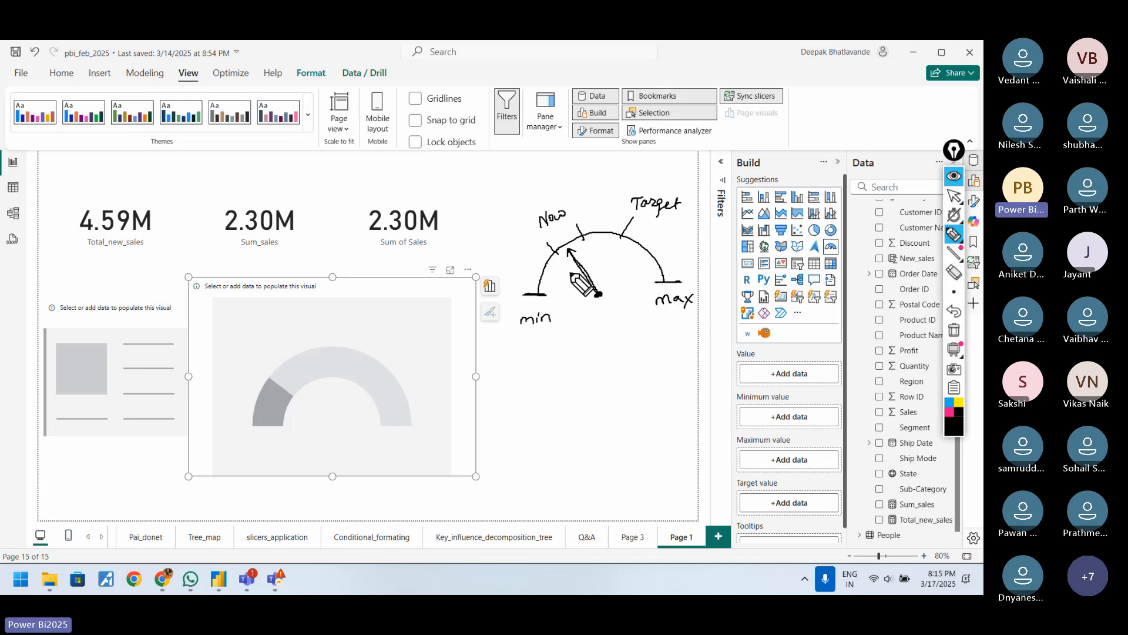
# Write "Sales" below the sketched needle, emphasise the min, target and max marks, and erase the whole sketch.
pyautogui.moveTo(596, 318)
pyautogui.mouseDown()
pyautogui.moveTo(586, 330)
pyautogui.moveTo(619, 325)
pyautogui.mouseUp()
pyautogui.moveTo(523, 294)
pyautogui.mouseDown()
pyautogui.moveTo(562, 295)
pyautogui.moveTo(517, 294)
pyautogui.mouseUp()
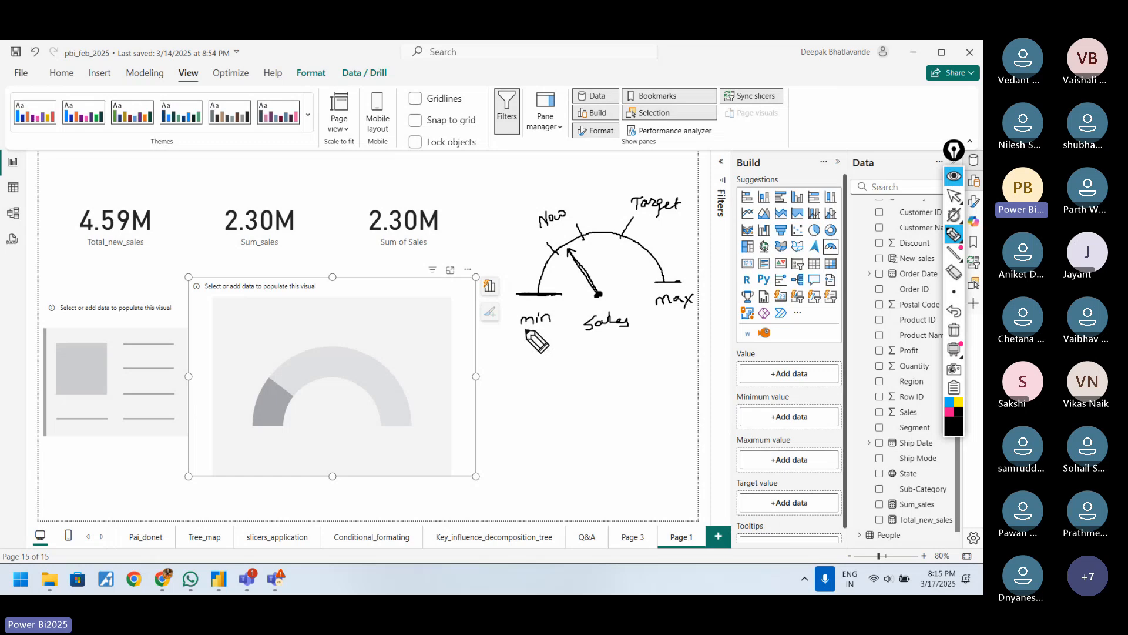
pyautogui.moveTo(522, 331); pyautogui.dragTo(551, 329)
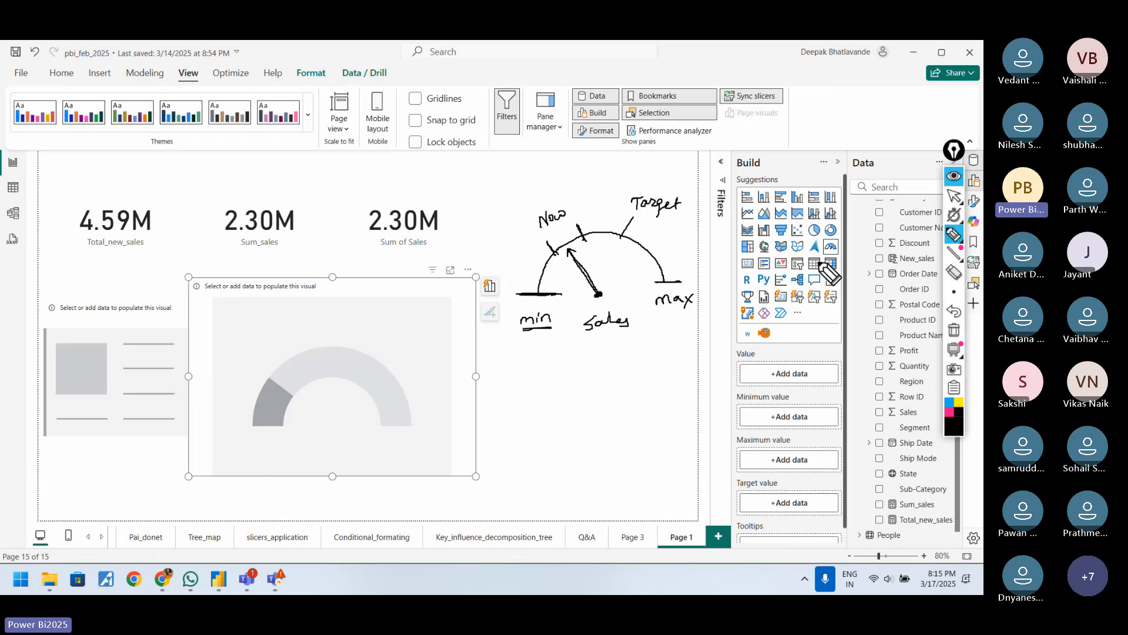
pyautogui.click(952, 237)
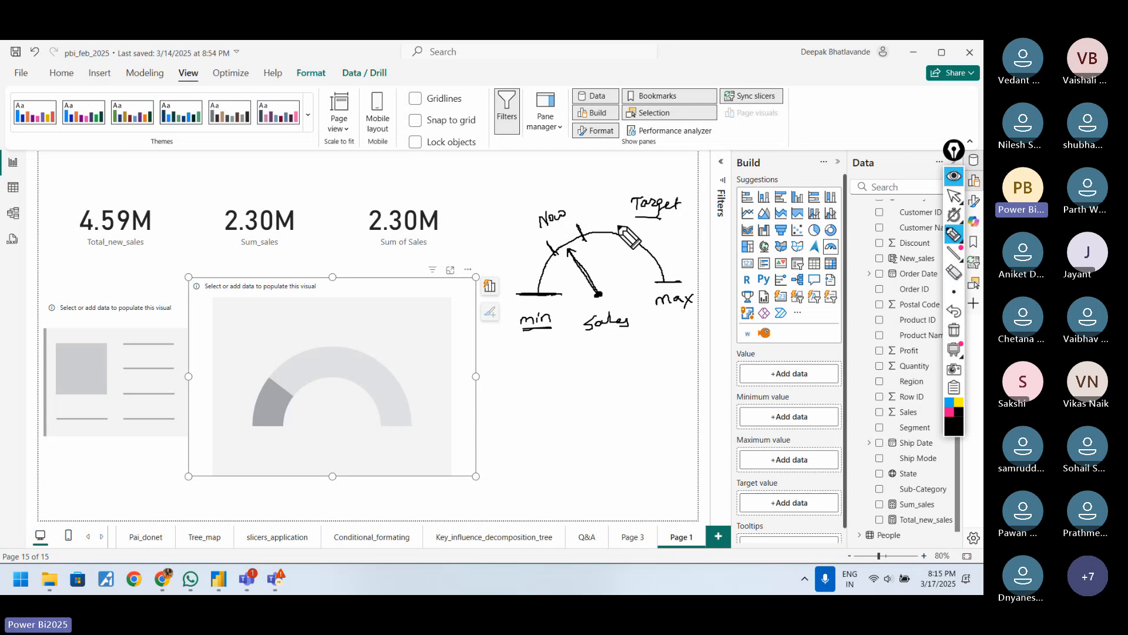
pyautogui.moveTo(614, 222)
pyautogui.mouseDown()
pyautogui.moveTo(609, 241)
pyautogui.moveTo(641, 263)
pyautogui.moveTo(680, 255)
pyautogui.mouseUp()
pyautogui.moveTo(656, 306); pyautogui.dragTo(691, 305)
pyautogui.moveTo(667, 310); pyautogui.dragTo(691, 309)
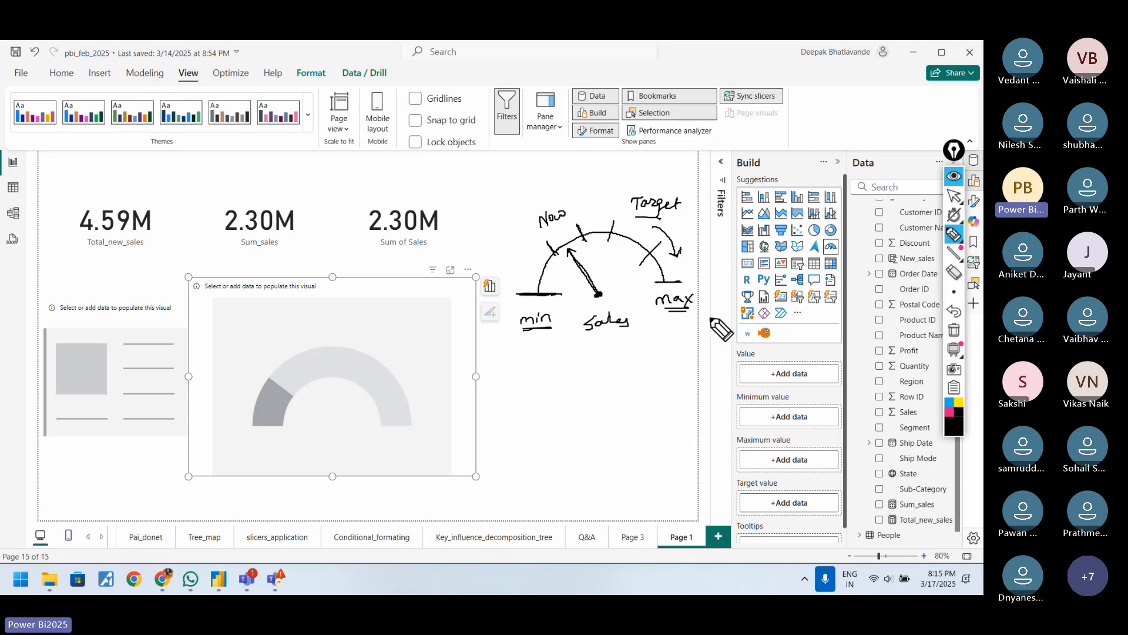
pyautogui.click(953, 332)
pyautogui.click(954, 196)
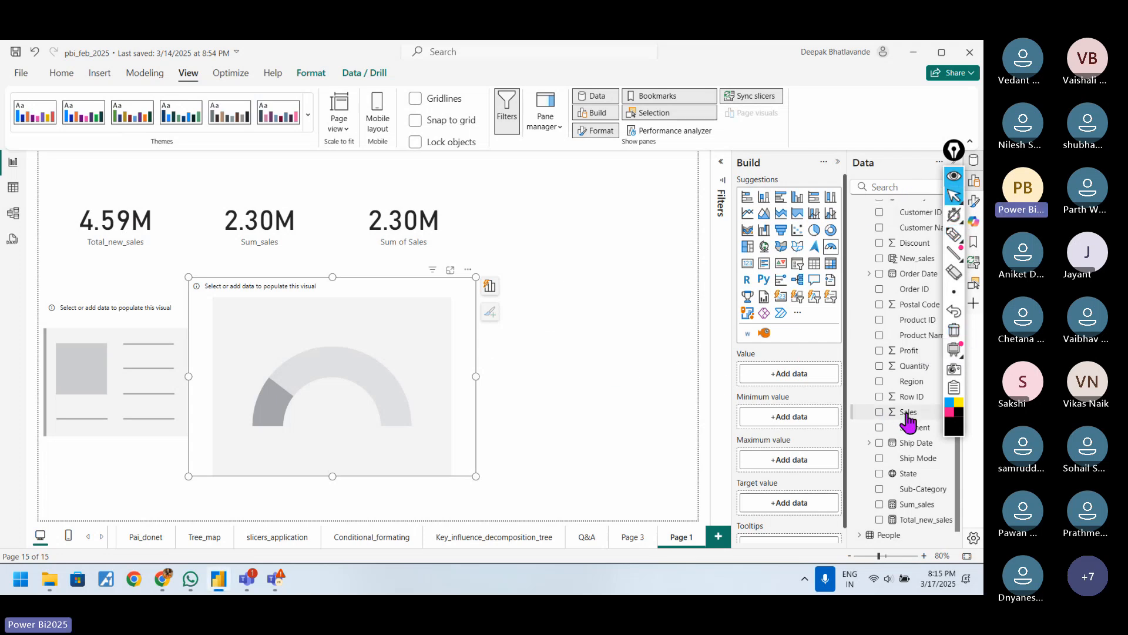
# Assign the Sales field to the gauge's value, and briefly underline the gauge's central figure before erasing the mark.
pyautogui.moveTo(908, 414); pyautogui.dragTo(793, 371)
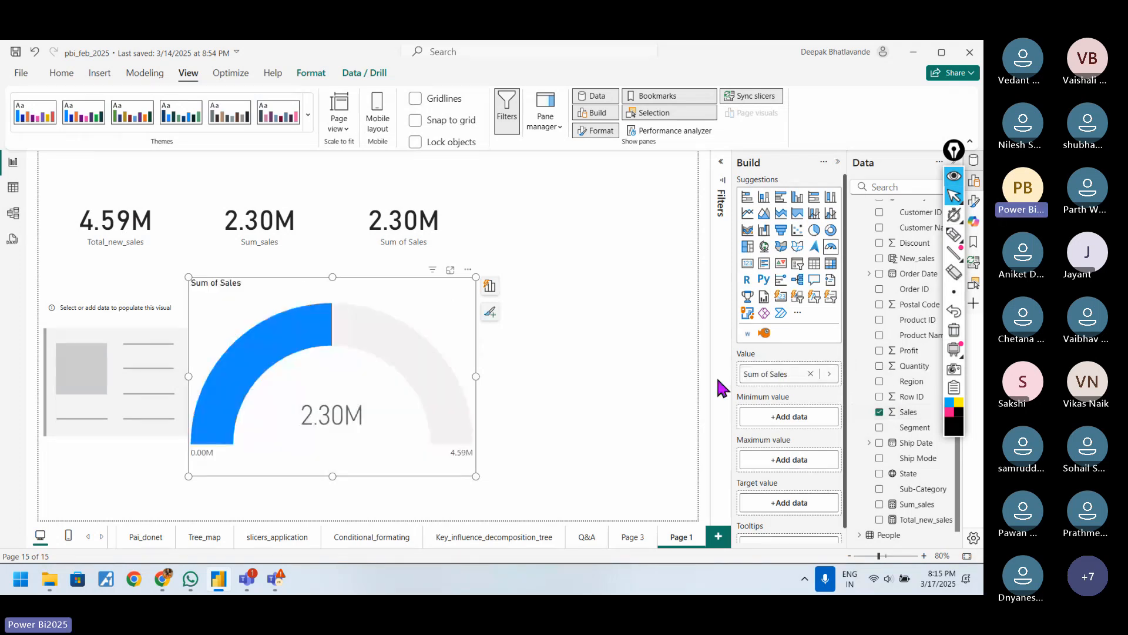
pyautogui.click(953, 234)
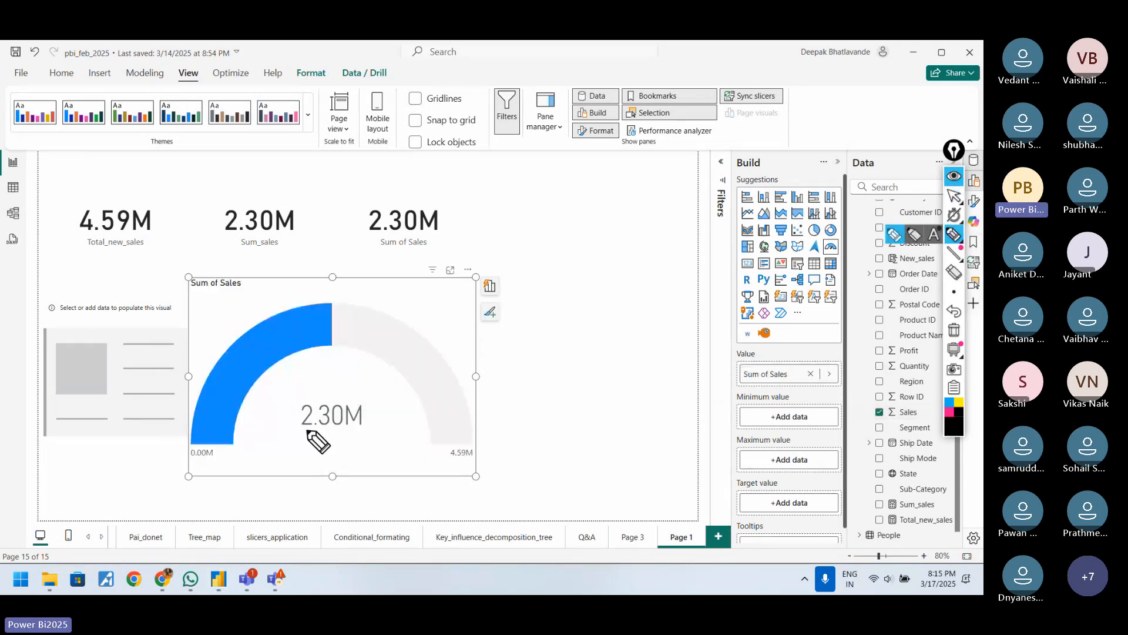
pyautogui.moveTo(303, 435); pyautogui.dragTo(338, 439)
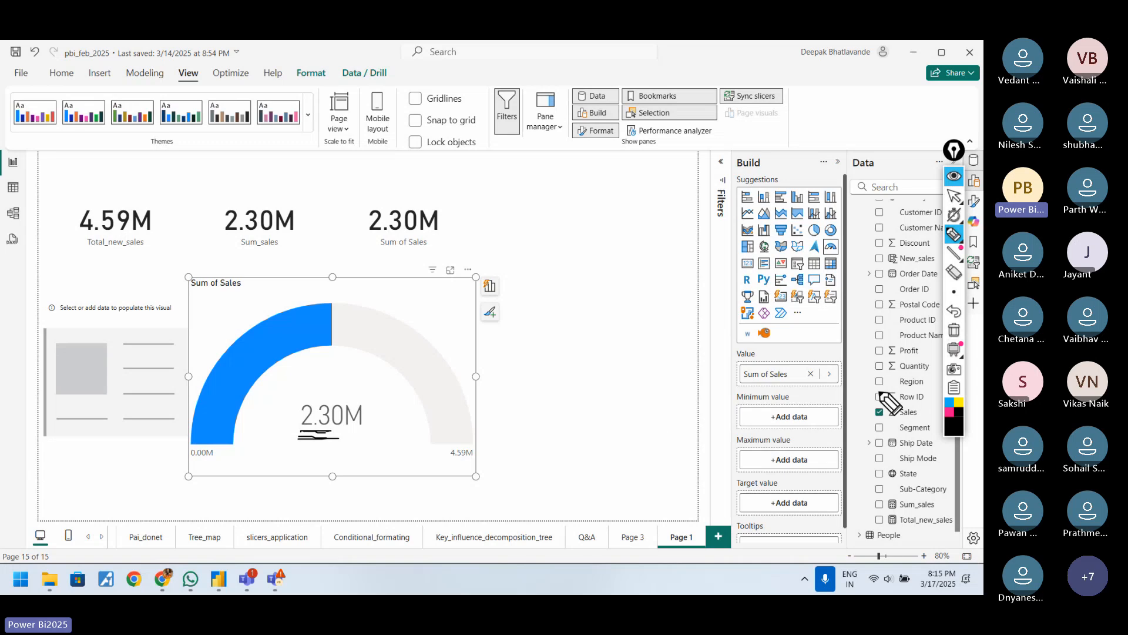
pyautogui.click(955, 342)
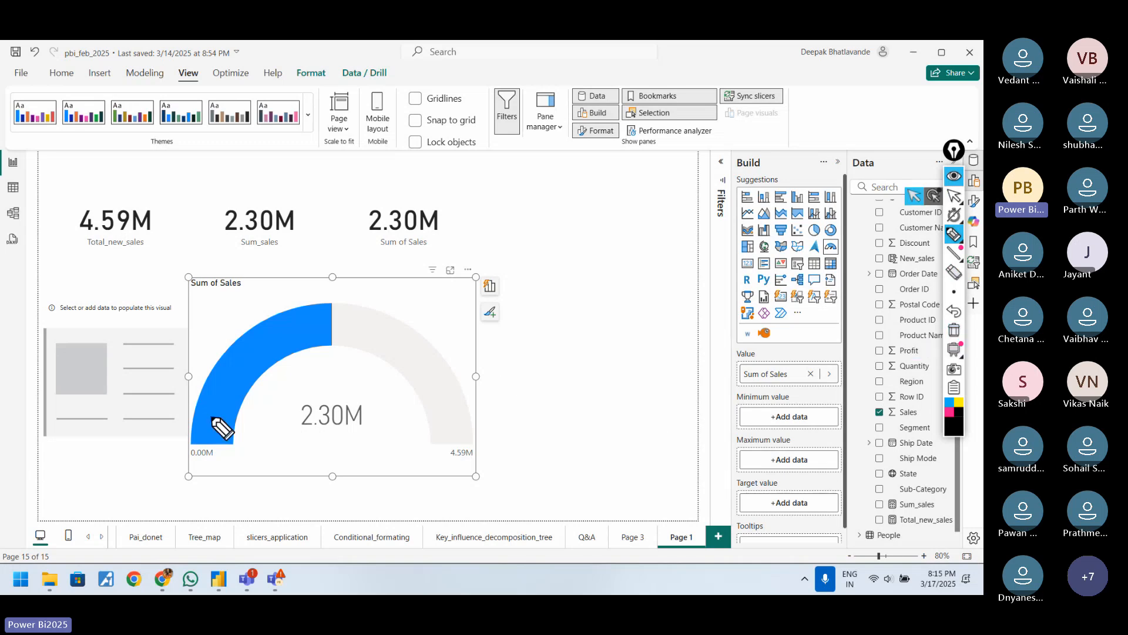
# Annotate the gauge's minimum and maximum and link the Sum_sales card to Total_new_sales with an arrow, then erase the annotations.
pyautogui.moveTo(212, 443)
pyautogui.mouseDown()
pyautogui.moveTo(197, 464)
pyautogui.moveTo(217, 445)
pyautogui.mouseUp()
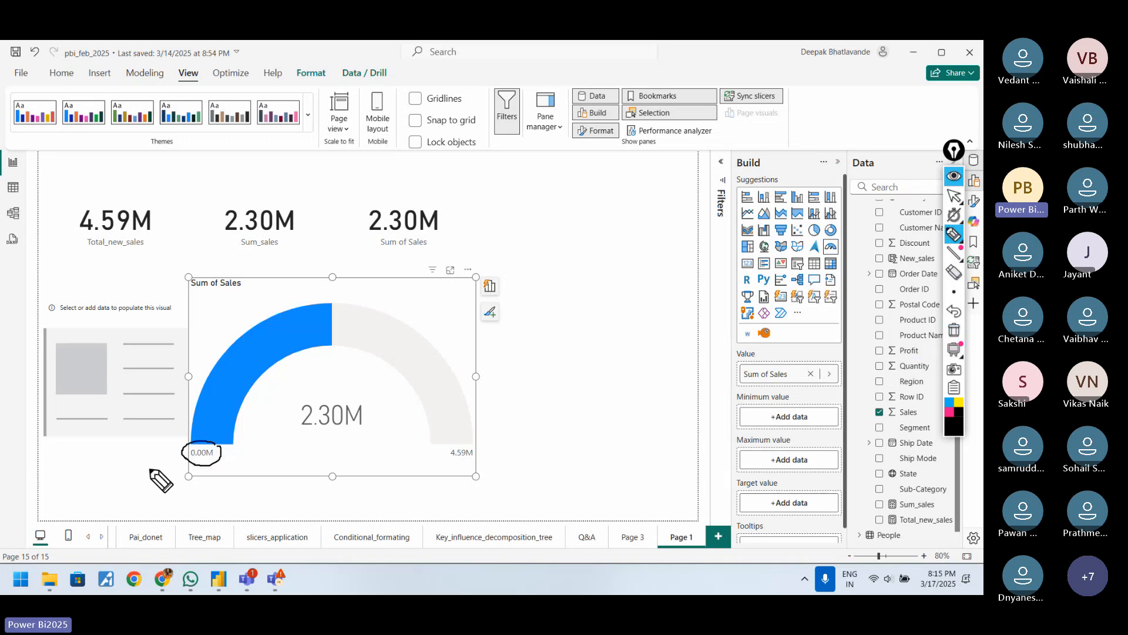
pyautogui.moveTo(139, 473)
pyautogui.mouseDown()
pyautogui.moveTo(176, 456)
pyautogui.moveTo(178, 466)
pyautogui.mouseUp()
pyautogui.click(460, 466)
pyautogui.moveTo(462, 473); pyautogui.dragTo(462, 495)
pyautogui.moveTo(452, 476); pyautogui.dragTo(468, 472)
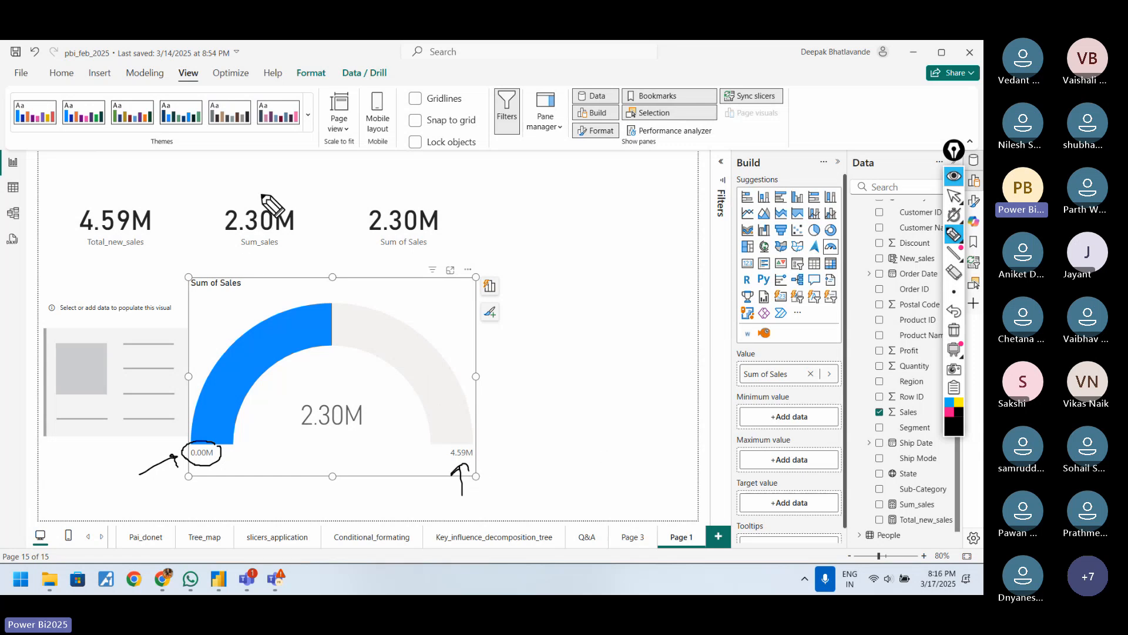
pyautogui.moveTo(262, 191); pyautogui.dragTo(141, 174)
pyautogui.moveTo(149, 168); pyautogui.dragTo(158, 183)
pyautogui.moveTo(97, 248); pyautogui.dragTo(135, 249)
pyautogui.moveTo(105, 254); pyautogui.dragTo(136, 255)
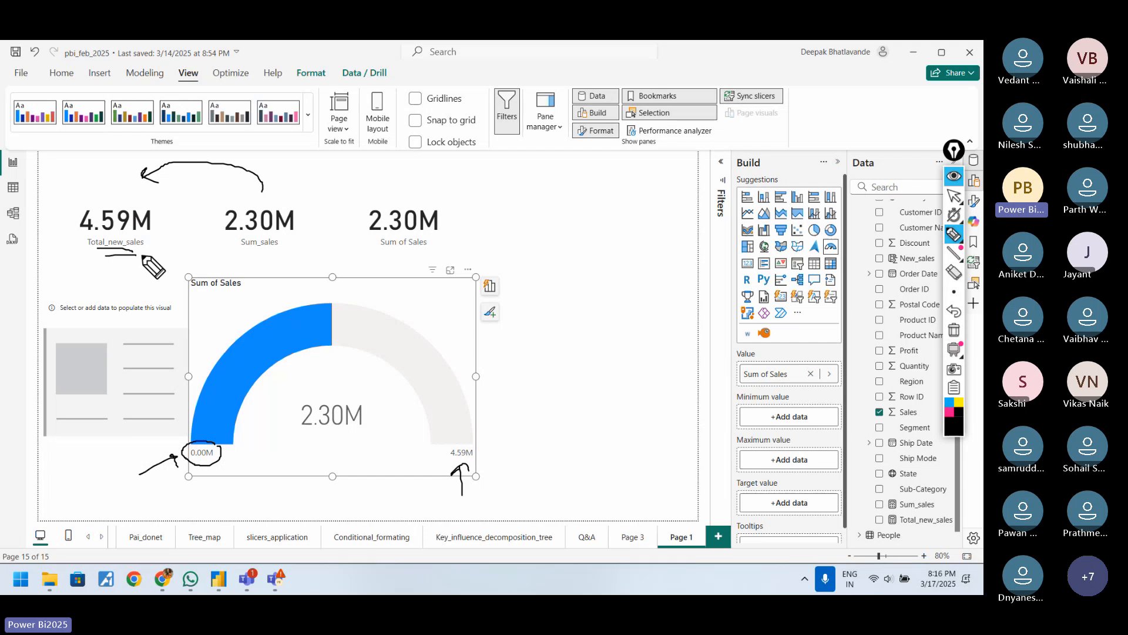
pyautogui.click(954, 331)
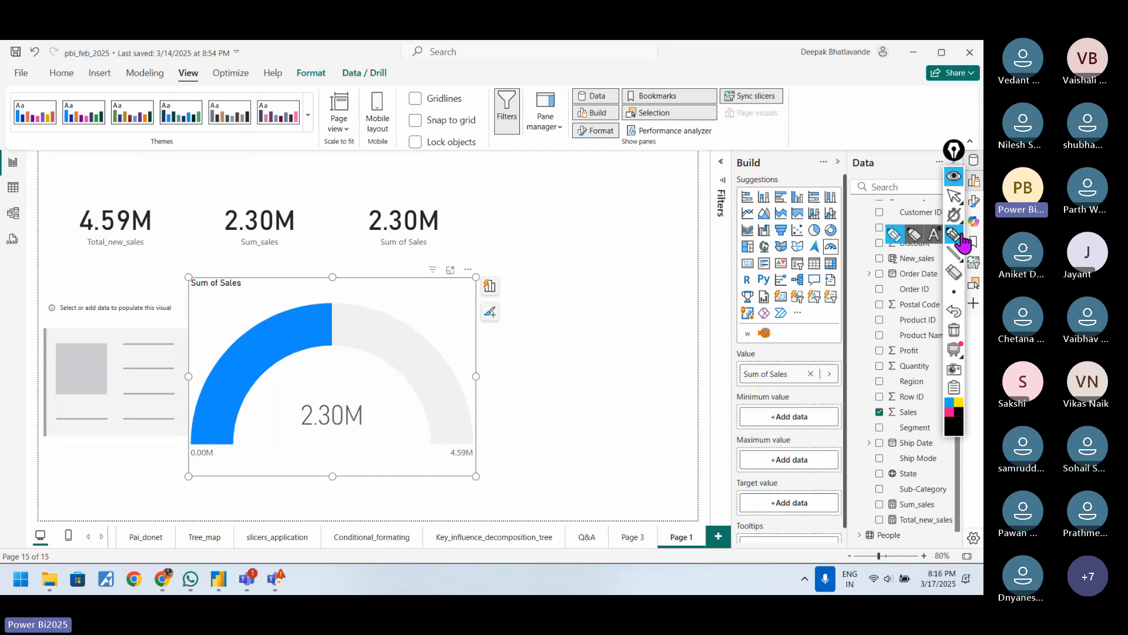
pyautogui.click(954, 196)
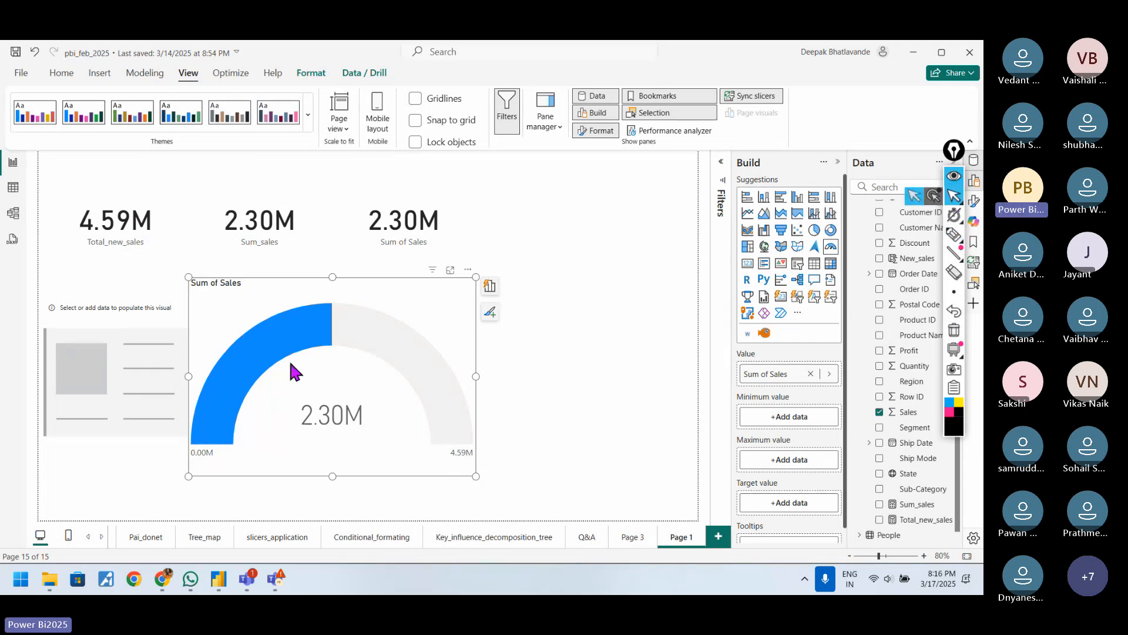
# Shift the gauge slightly away from the empty card, and briefly underline its central figure before erasing the mark.
pyautogui.moveTo(191, 456); pyautogui.dragTo(205, 456)
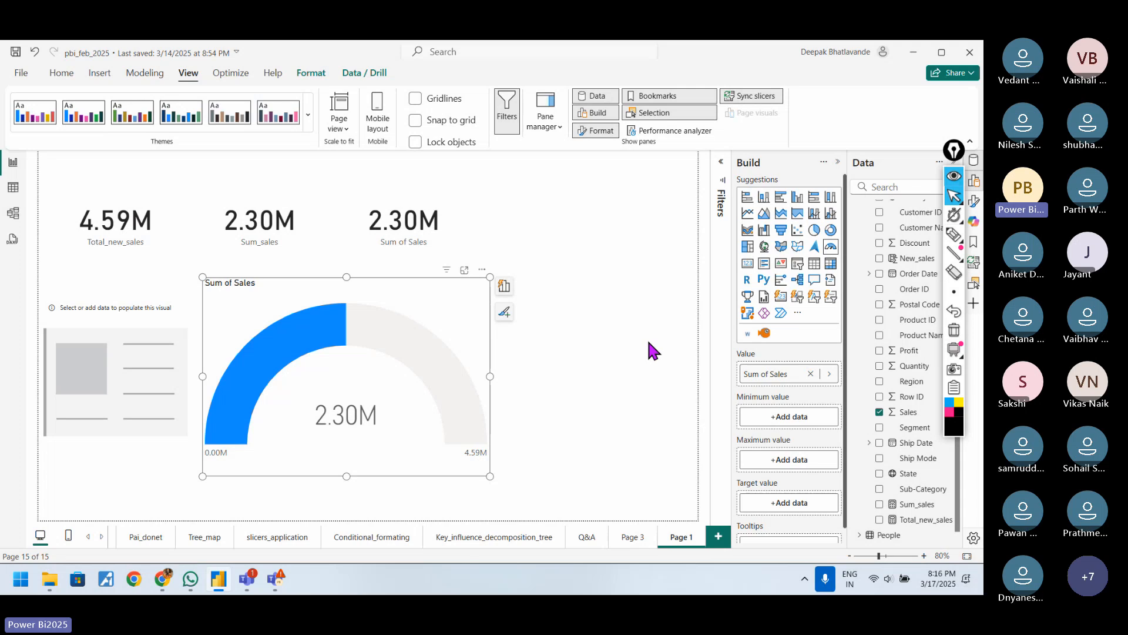
pyautogui.click(954, 234)
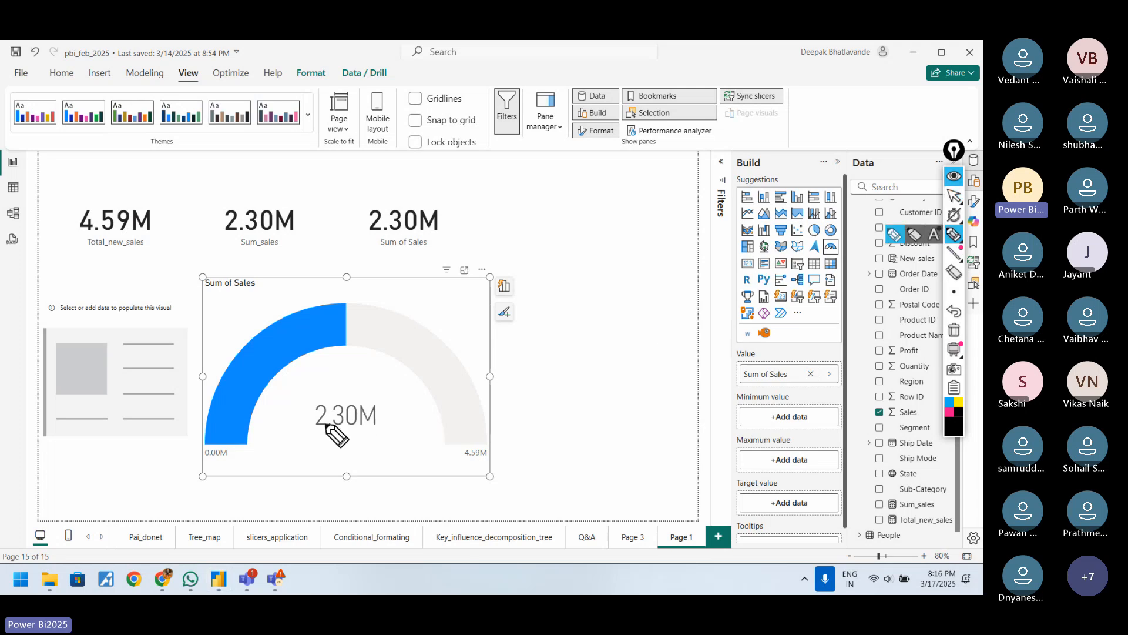
pyautogui.moveTo(319, 430); pyautogui.dragTo(344, 435)
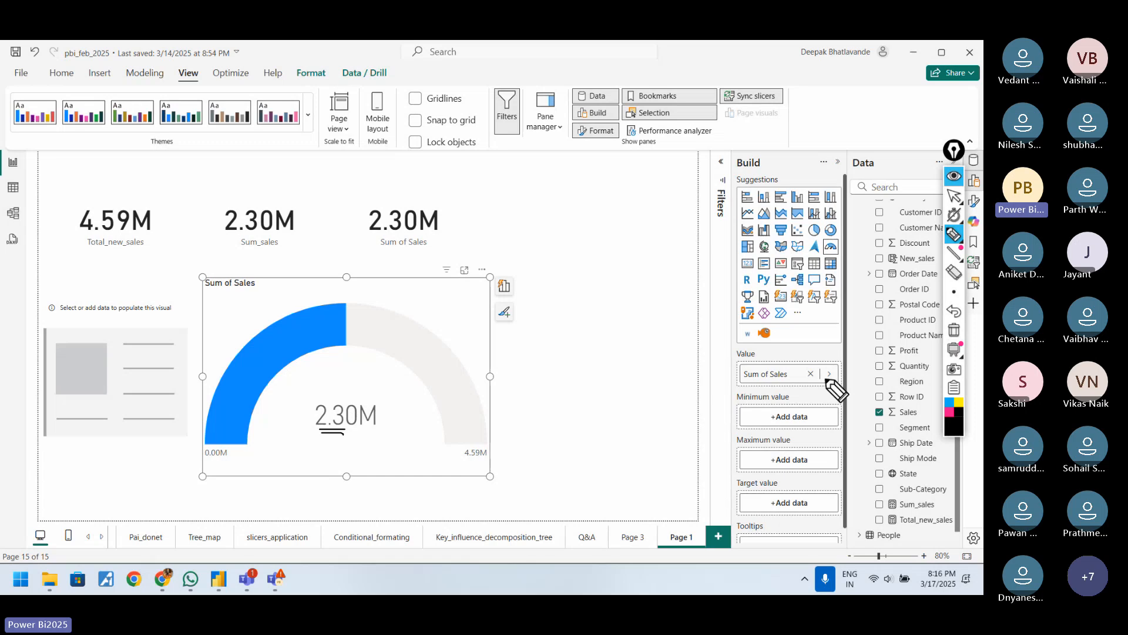
pyautogui.click(953, 332)
pyautogui.click(952, 197)
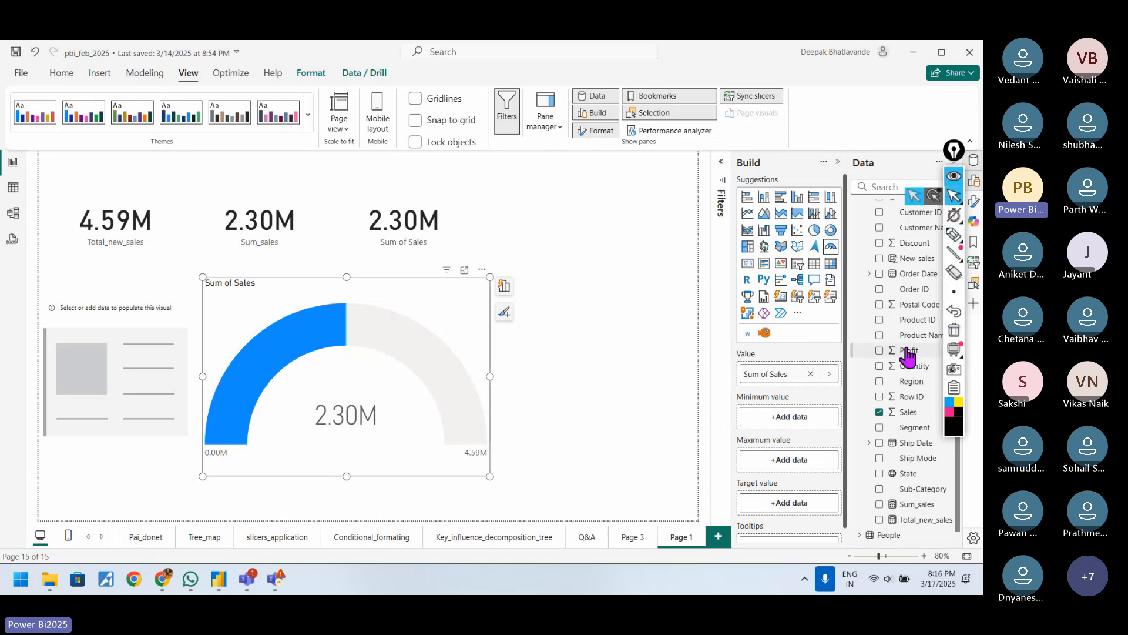
# Deselect the gauge visual on Page 1.
pyautogui.click(567, 334)
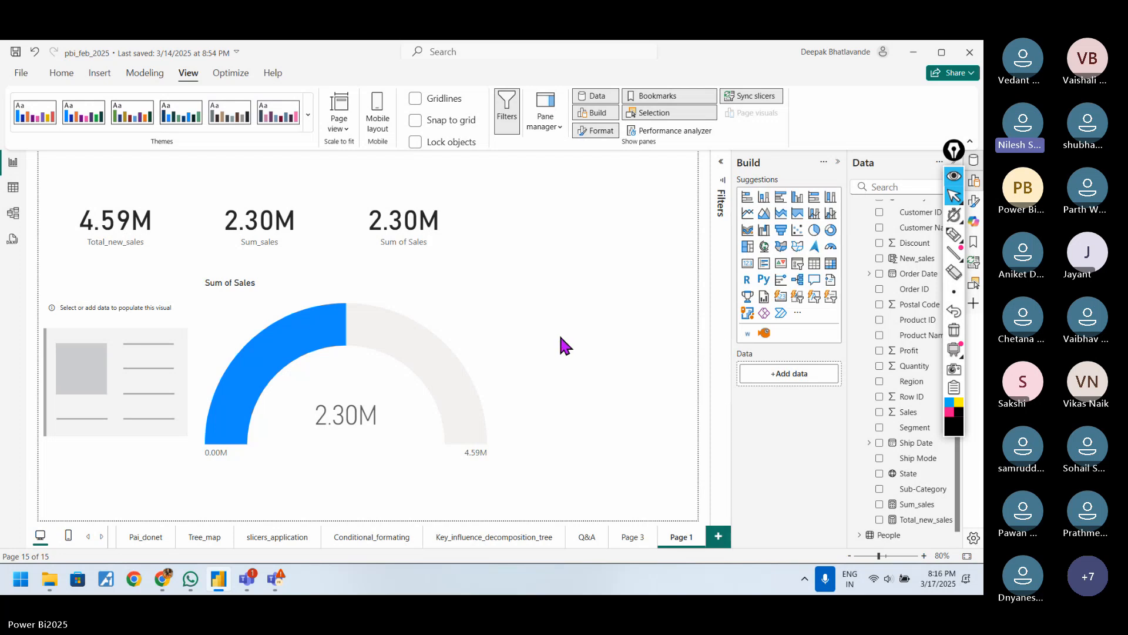
pyautogui.click(485, 324)
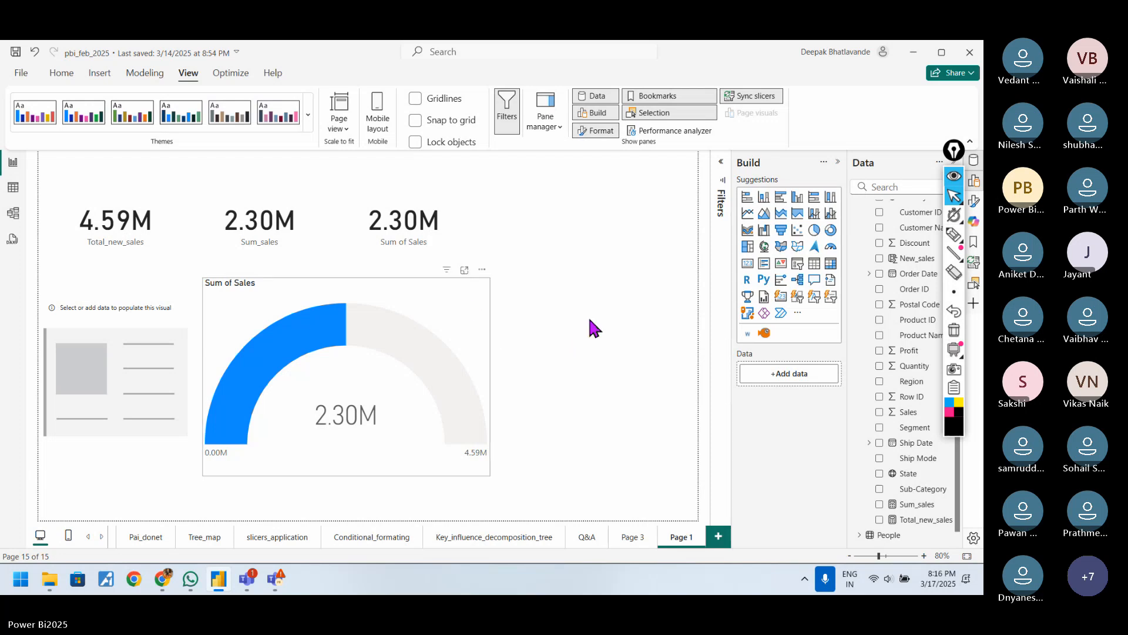
pyautogui.click(675, 320)
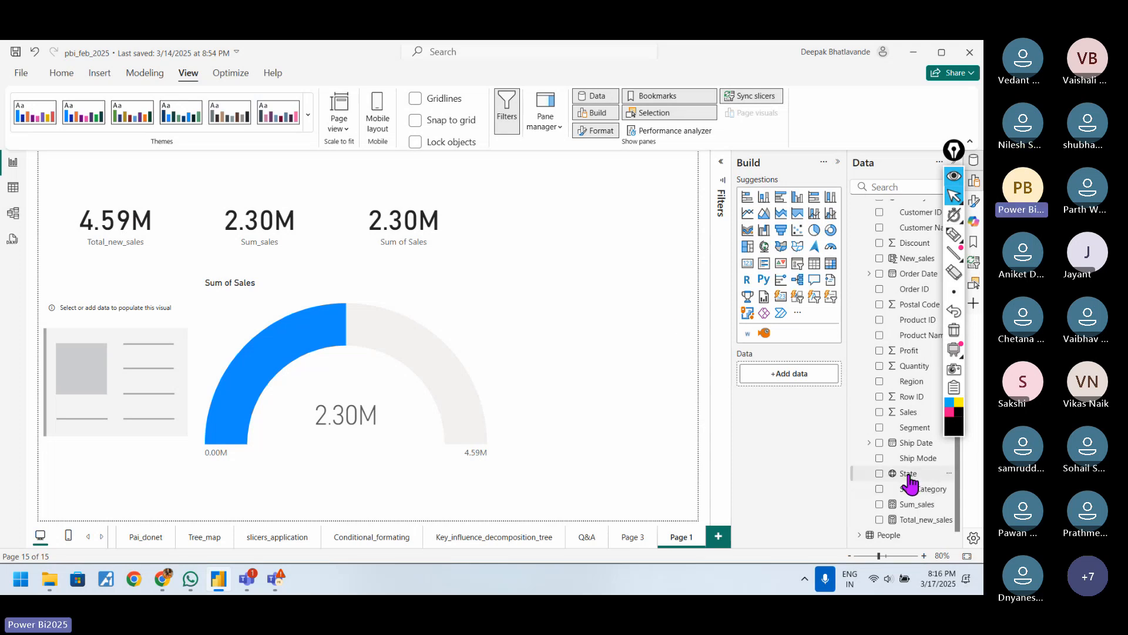
# Add a new measure to the Orders table and name it Min_sales_required.
pyautogui.rightClick(908, 419)
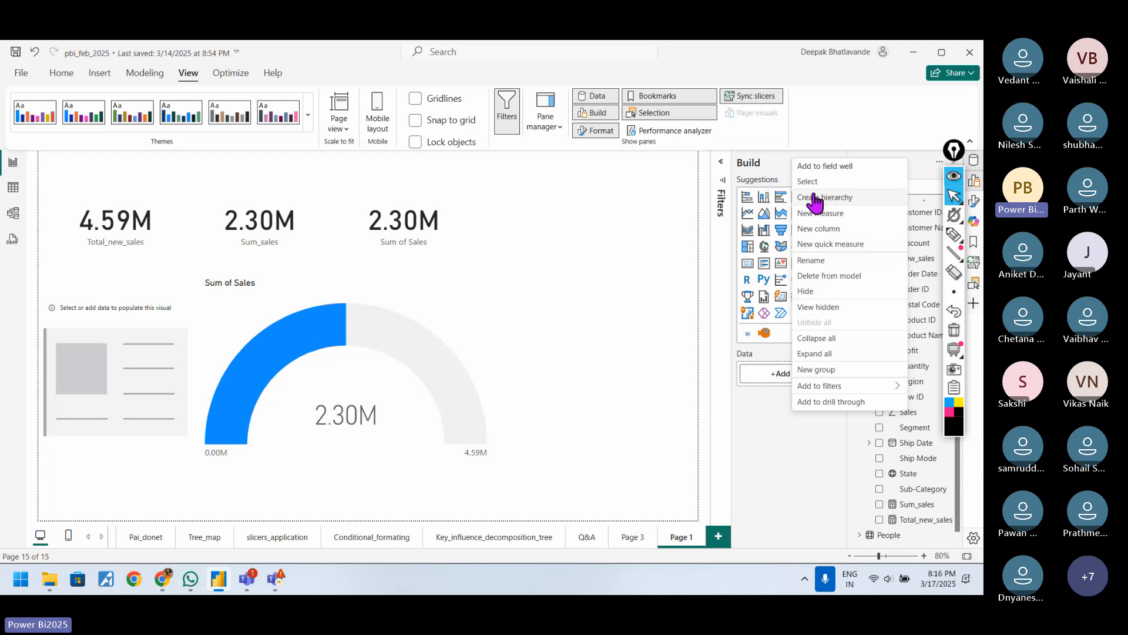
pyautogui.click(821, 214)
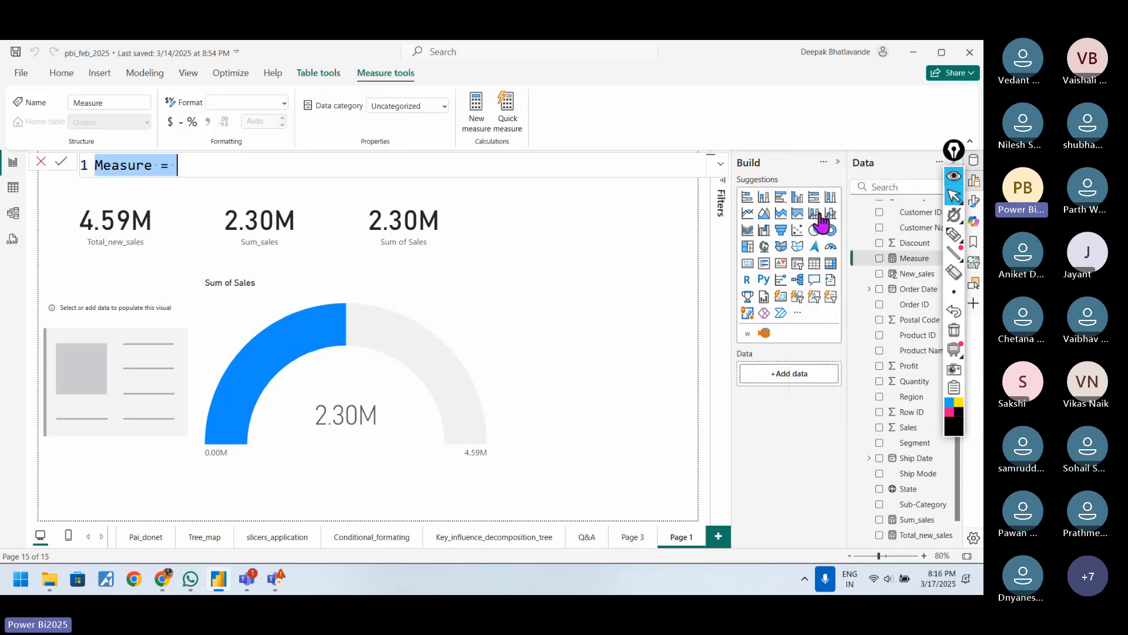
pyautogui.press('Left')
pyautogui.press('Right')
pyautogui.press('Right')
pyautogui.press('Right')
pyautogui.press('Right')
pyautogui.press('Right')
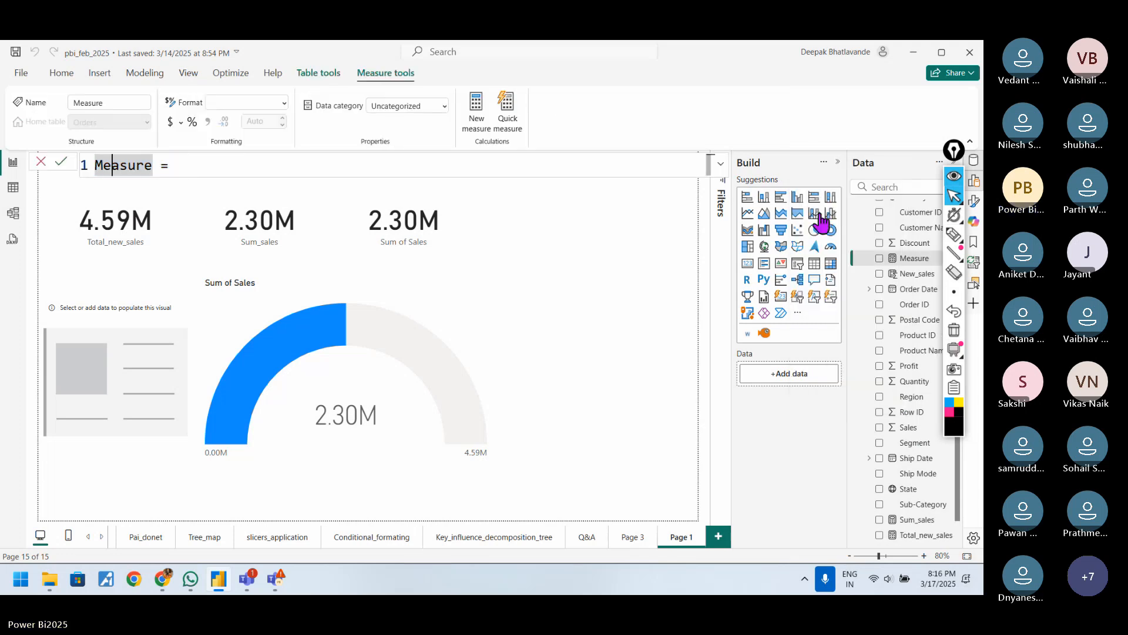
pyautogui.press('BackSpace')
pyautogui.press('BackSpace')
pyautogui.press('BackSpace')
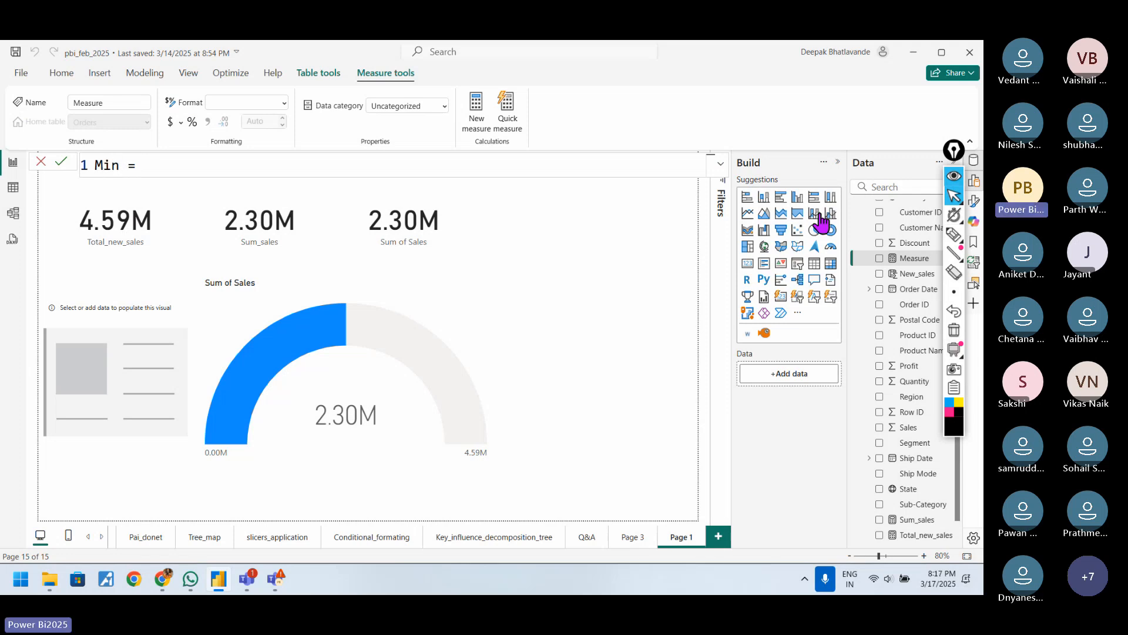
pyautogui.write('_sales_requir')
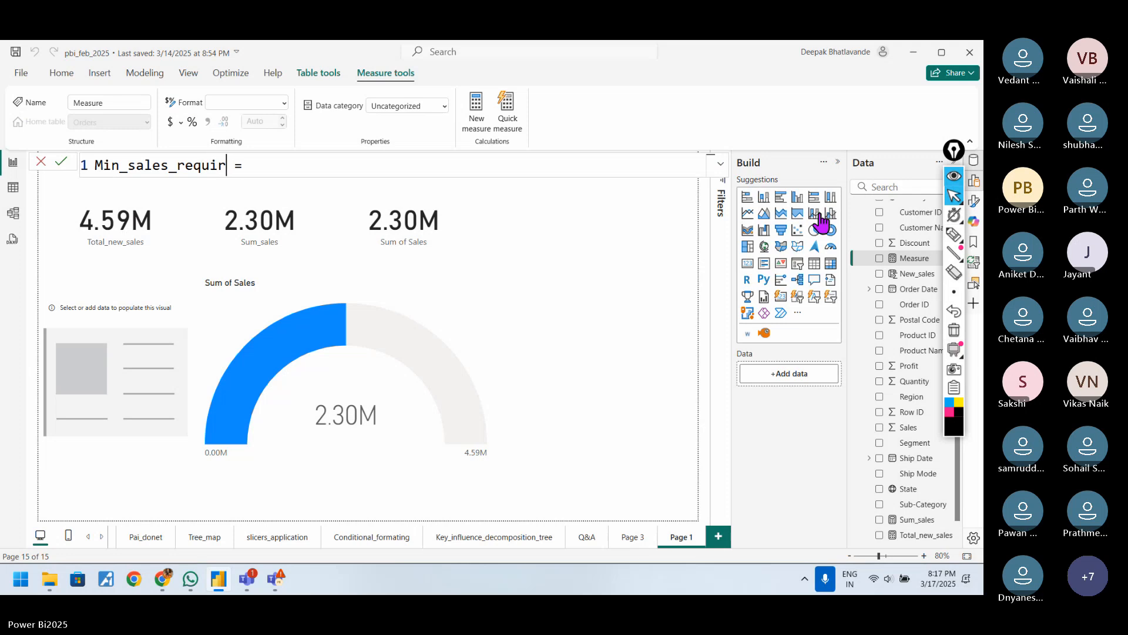
pyautogui.write('ed')
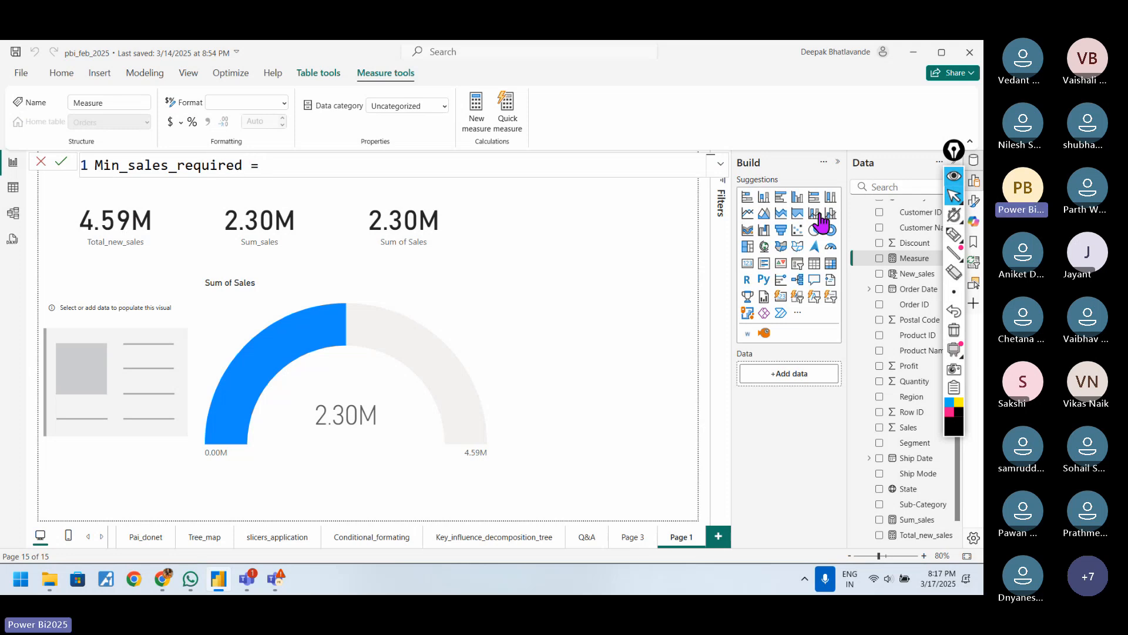
# Define the Min_sales_required measure as SUM(Orders[Sales])/2 and commit the formula.
pyautogui.write('sum')
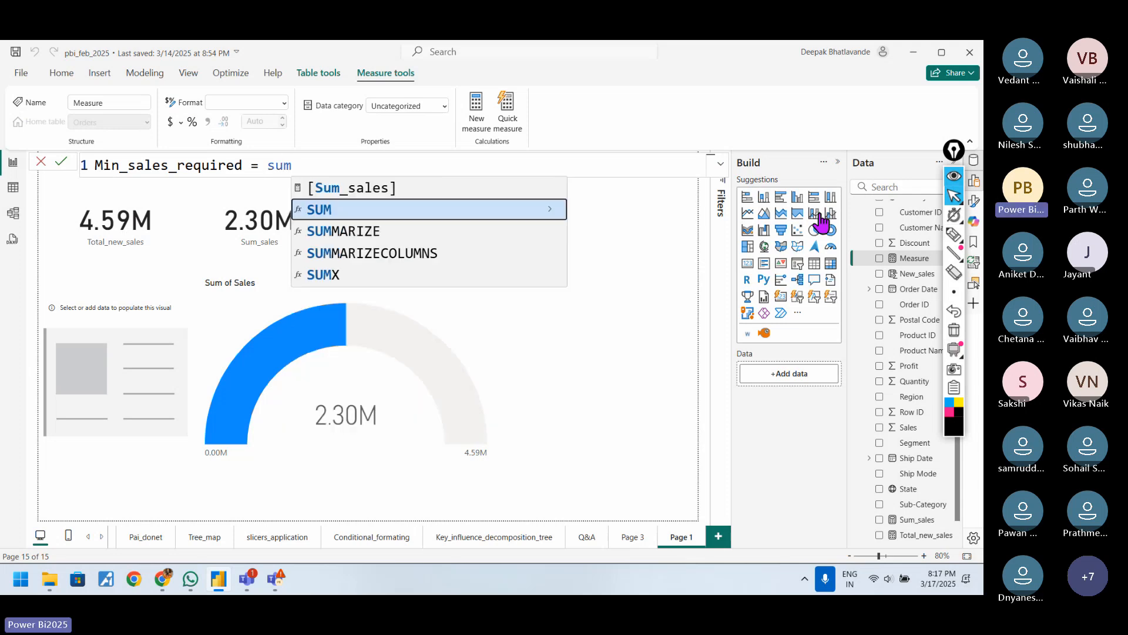
pyautogui.press('Tab')
pyautogui.write('or')
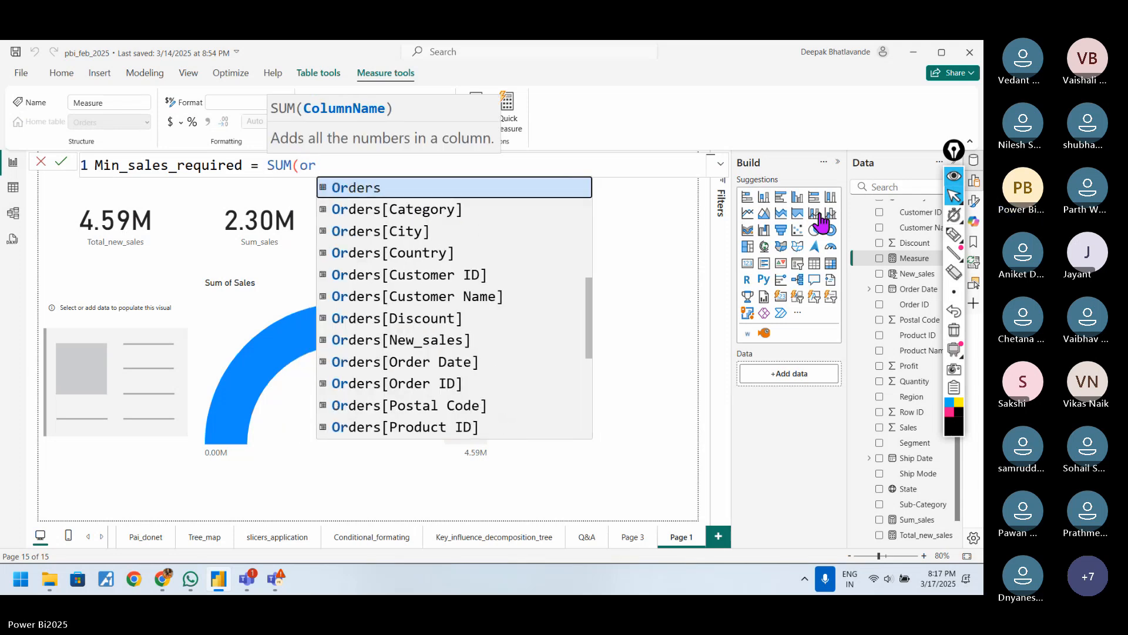
pyautogui.press('Tab')
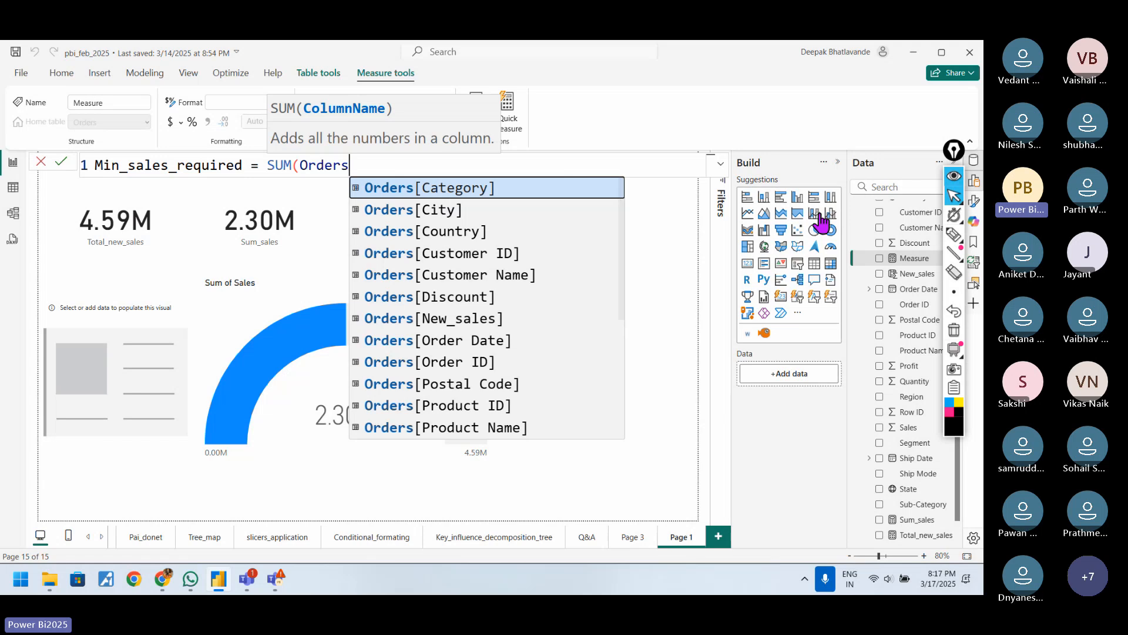
pyautogui.write('[sa')
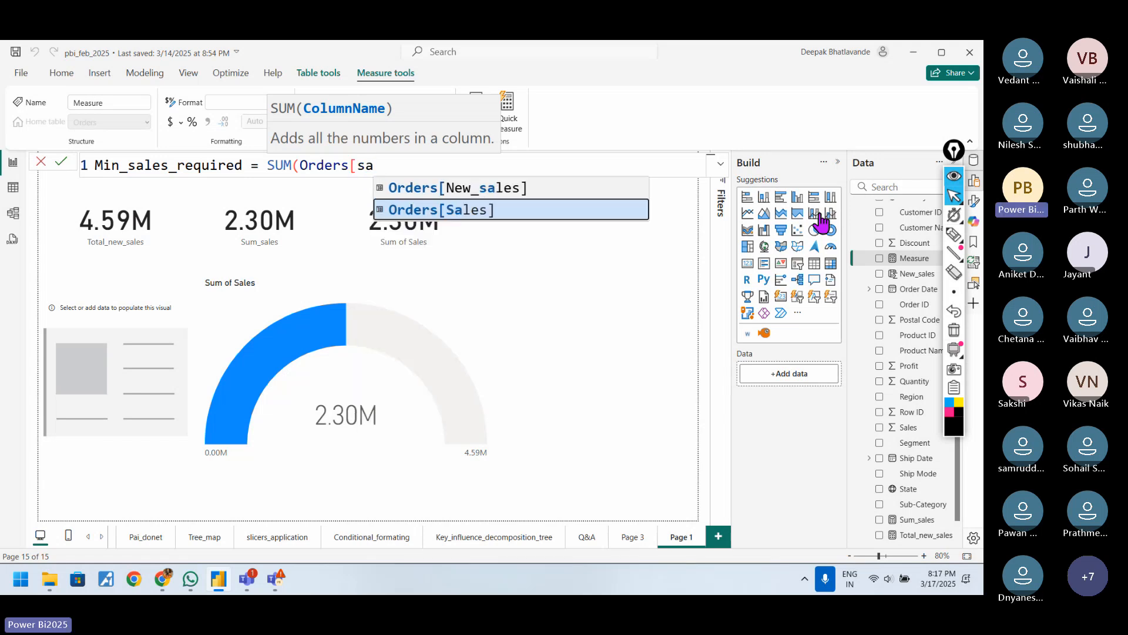
pyautogui.press('Tab')
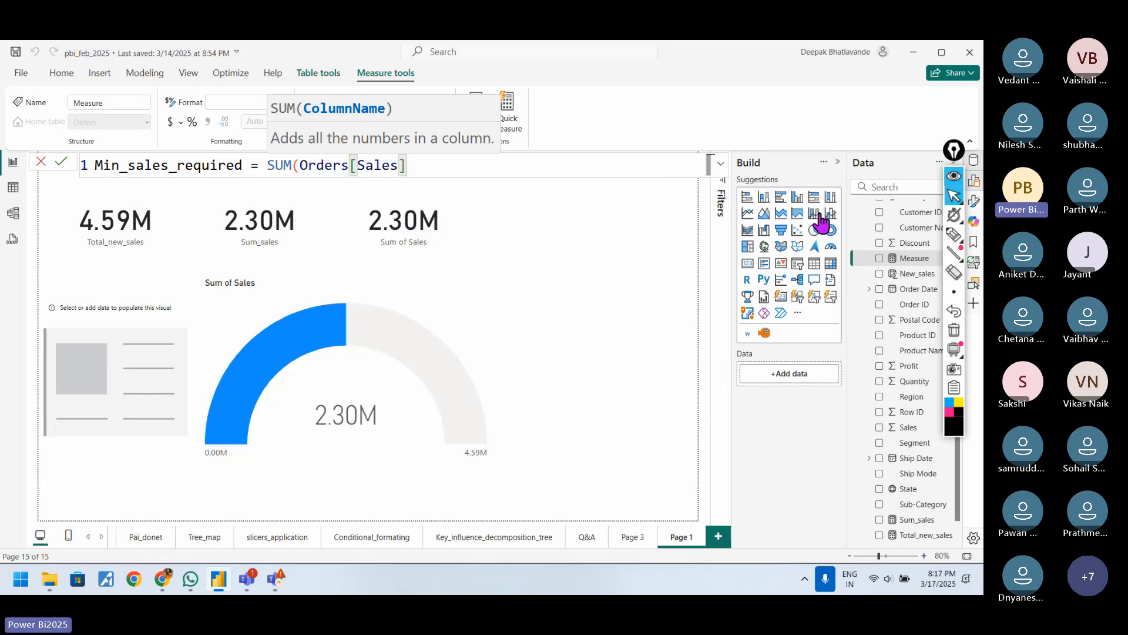
pyautogui.write(')')
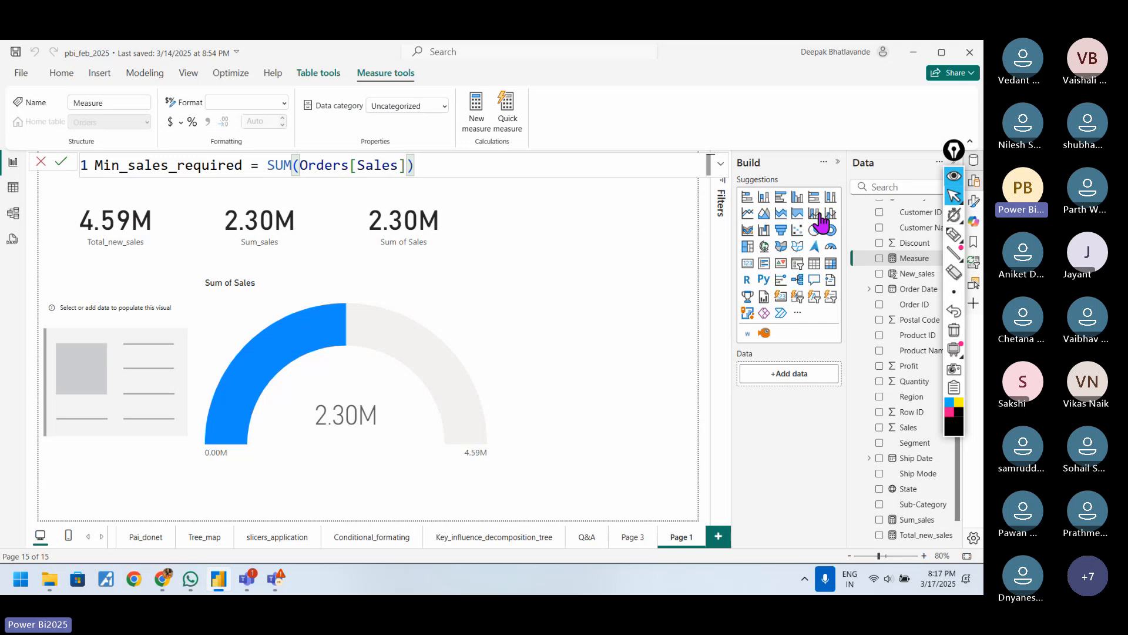
pyautogui.write('/2')
pyautogui.press('Return')
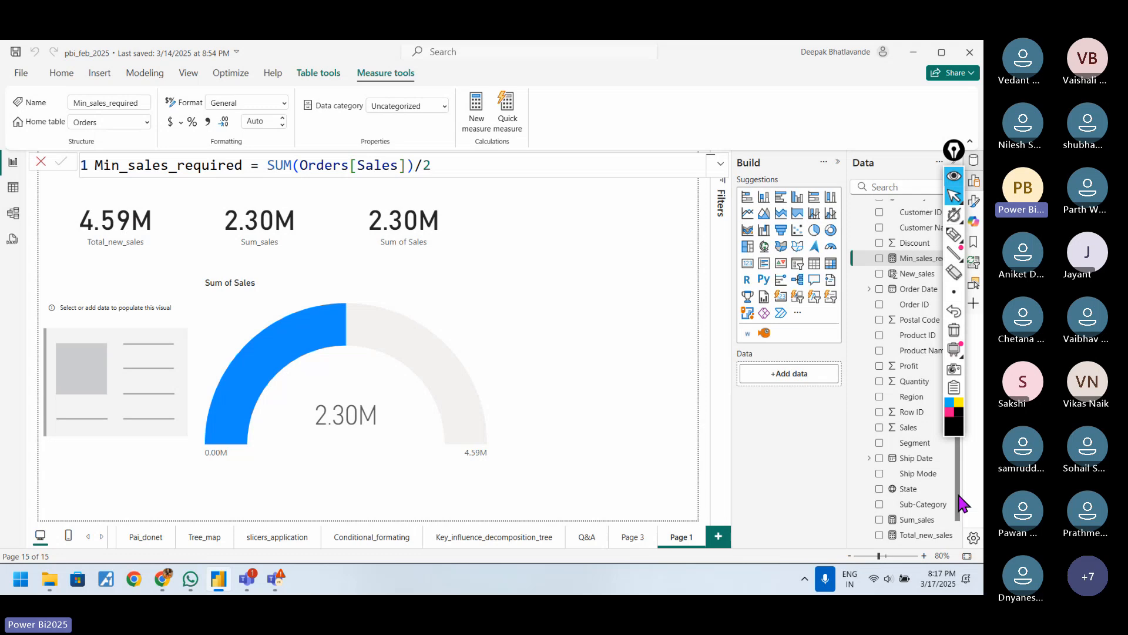
# Assign the Min_sales_required measure as the gauge's minimum value.
pyautogui.click(475, 301)
pyautogui.moveTo(917, 259); pyautogui.dragTo(804, 421)
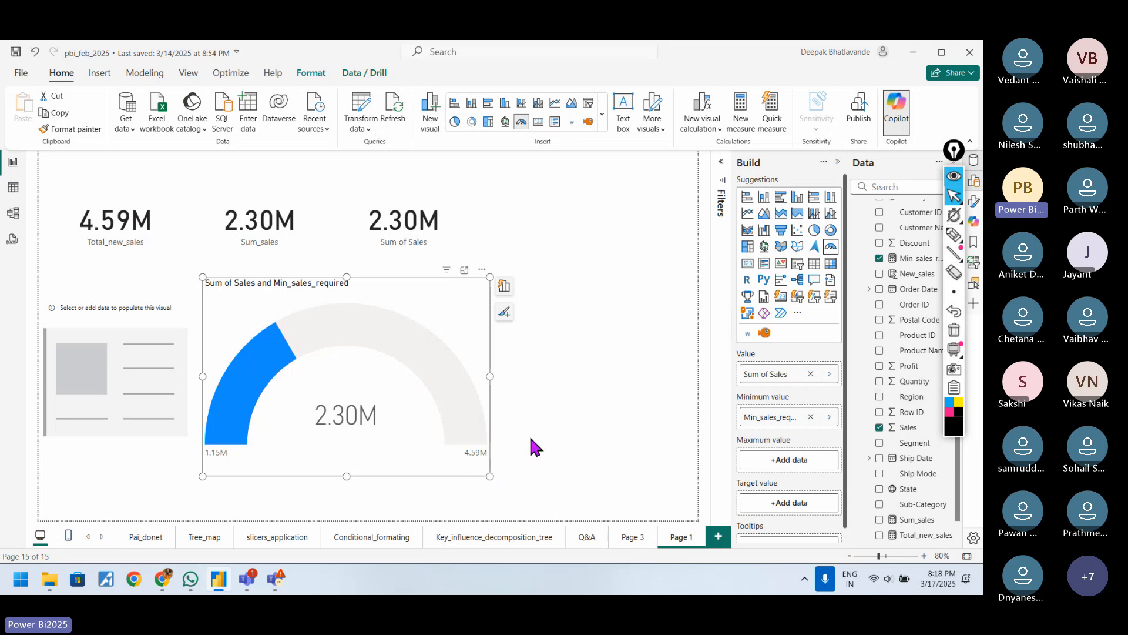
# Try Total_new_sales as the gauge's maximum value, move it to the target value, and remove it from the gauge.
pyautogui.scroll(-1, 958, 474)
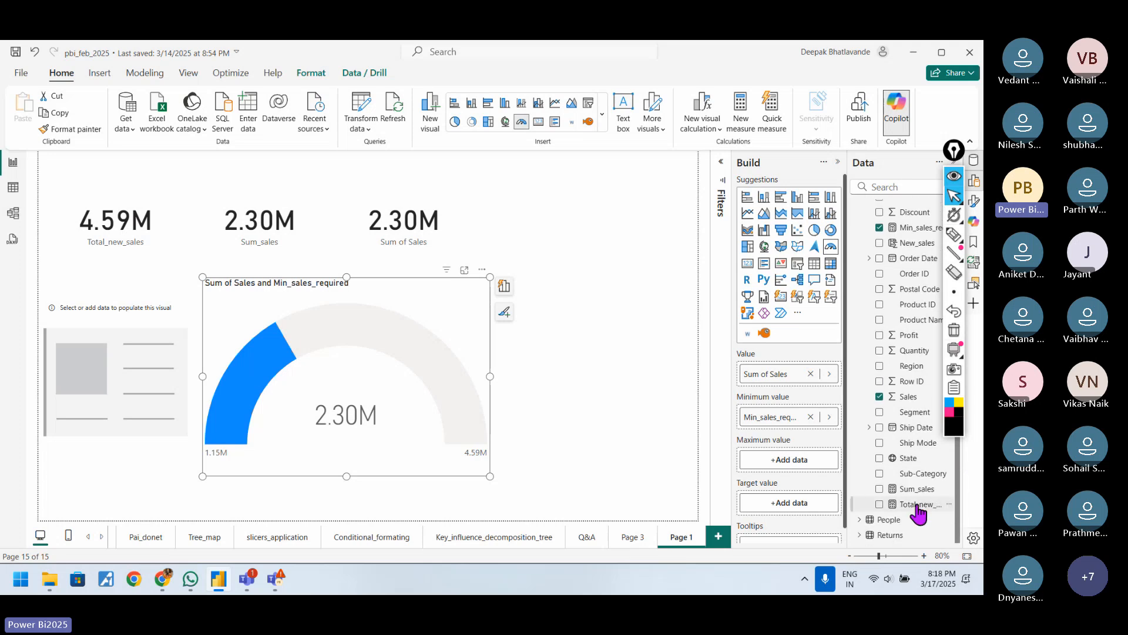
pyautogui.moveTo(918, 505); pyautogui.dragTo(790, 462)
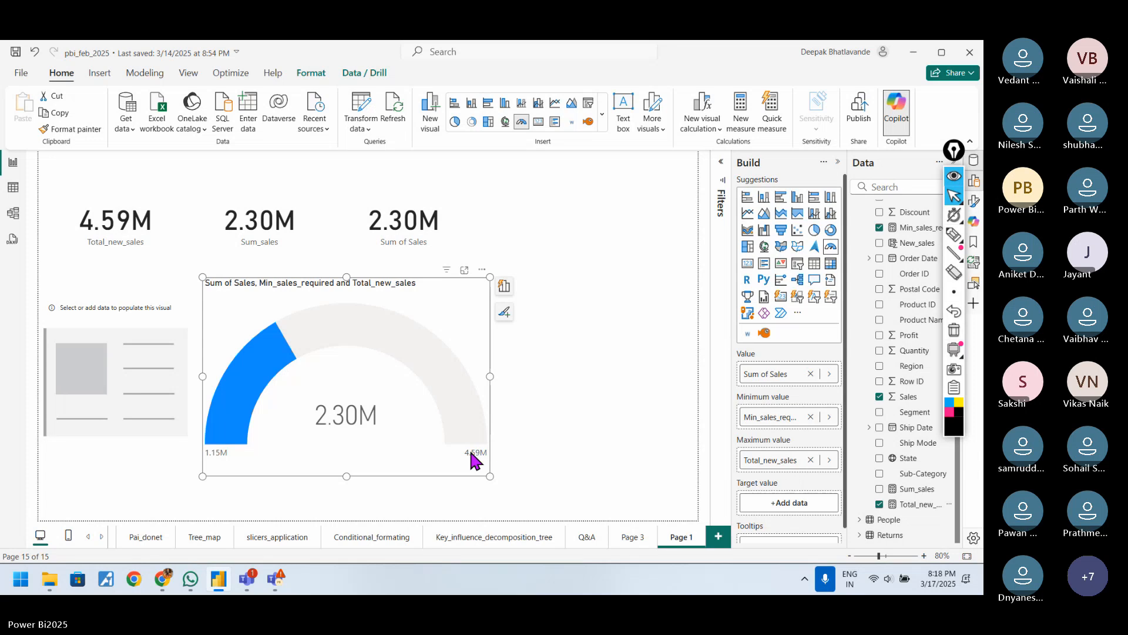
pyautogui.moveTo(760, 475)
pyautogui.mouseDown()
pyautogui.moveTo(773, 466)
pyautogui.moveTo(774, 509)
pyautogui.mouseUp()
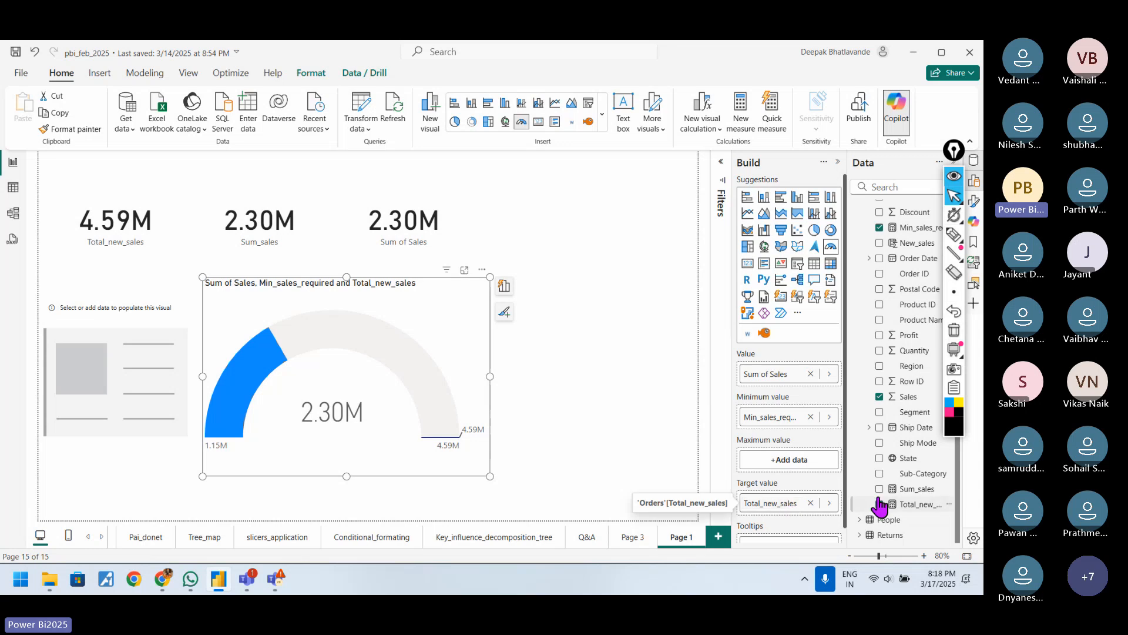
pyautogui.click(811, 504)
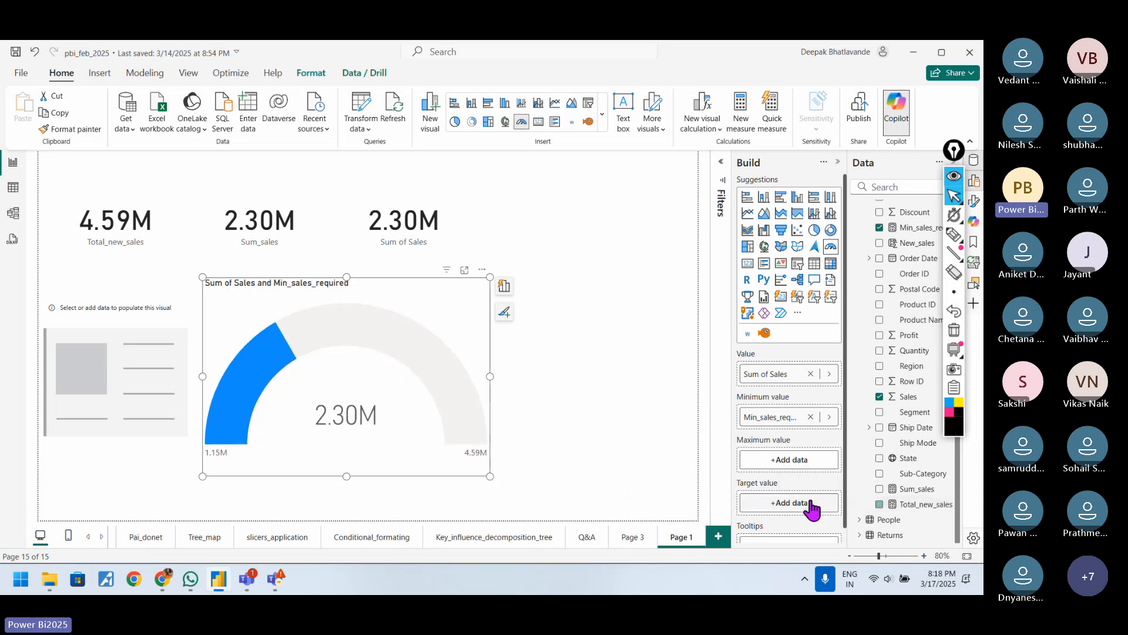
pyautogui.click(924, 506)
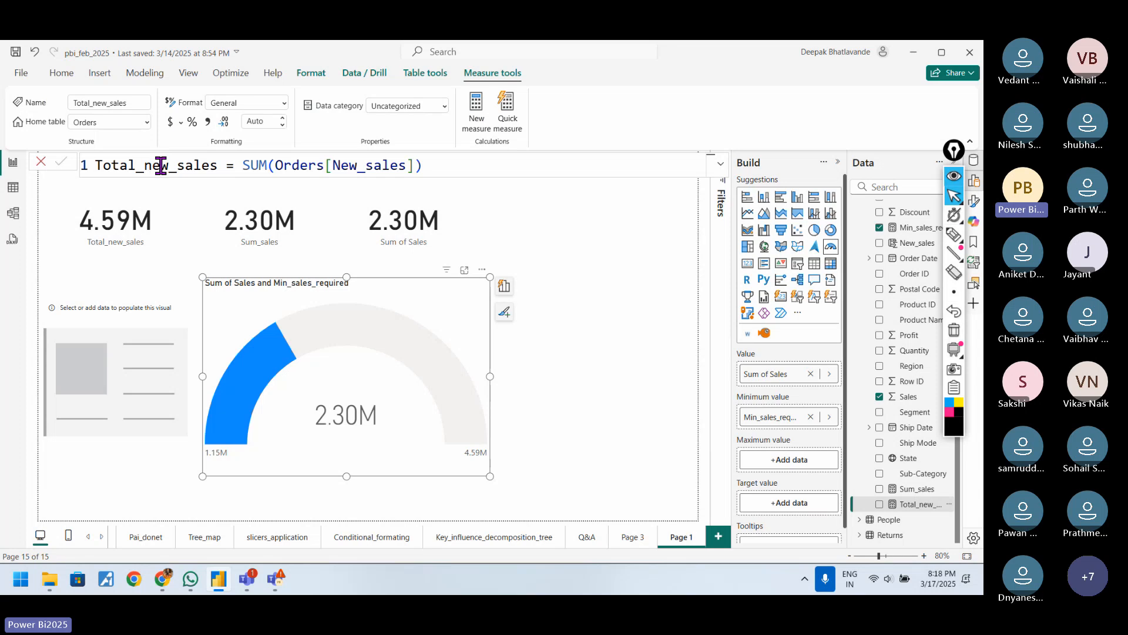
pyautogui.moveTo(217, 165); pyautogui.dragTo(145, 167)
pyautogui.write('Sales')
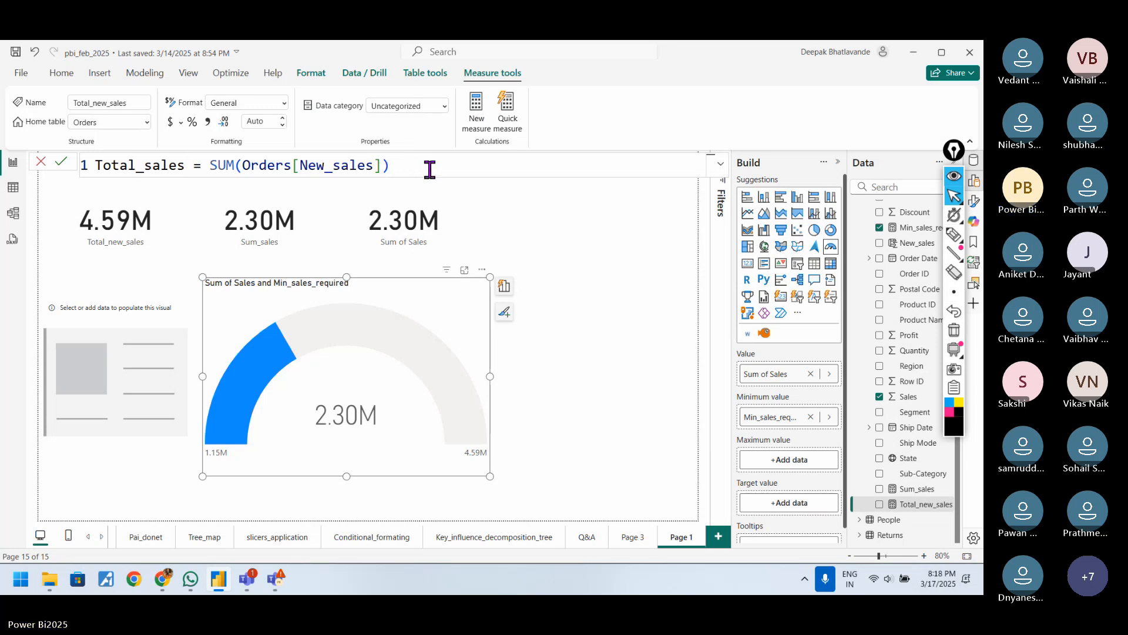
pyautogui.click(42, 163)
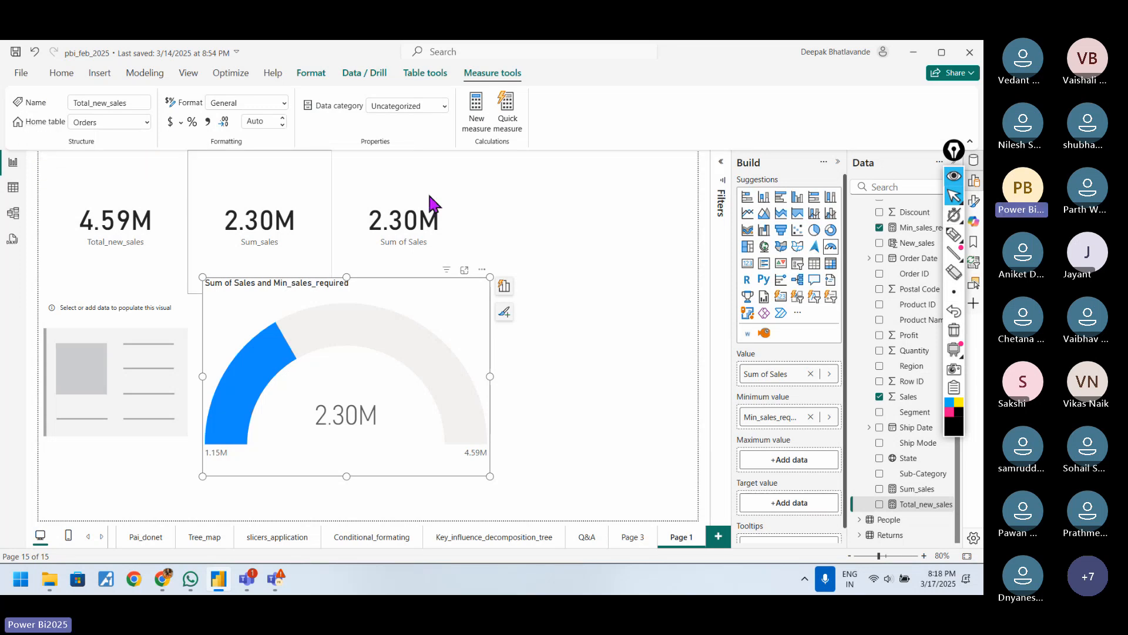
# Add another new measure to the Orders table and name it Target_sales.
pyautogui.rightClick(914, 400)
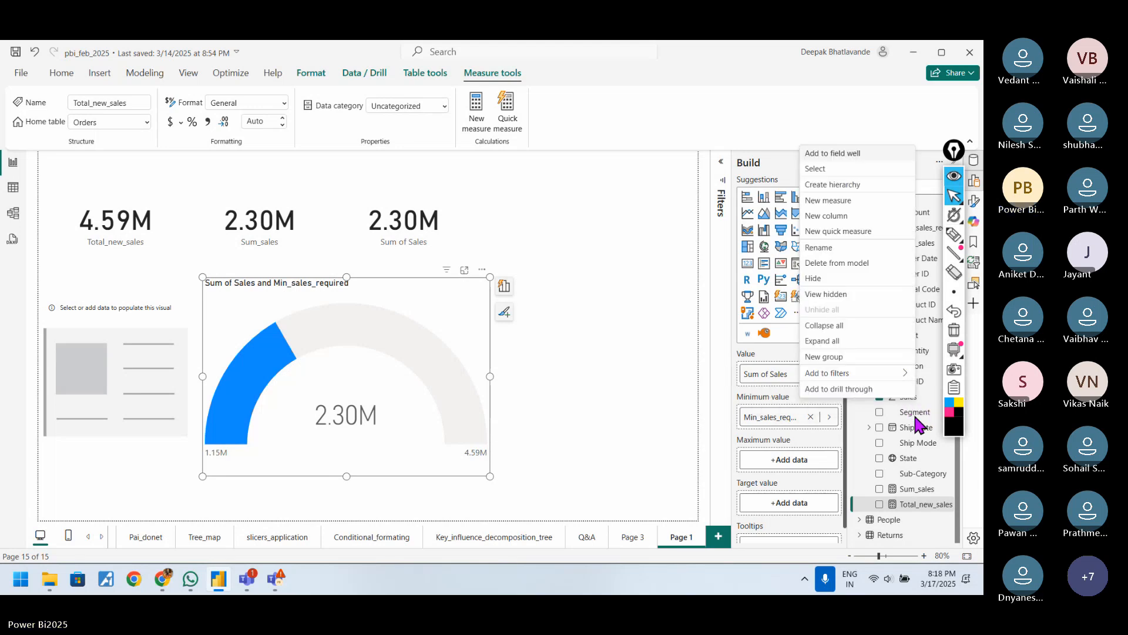
pyautogui.click(906, 414)
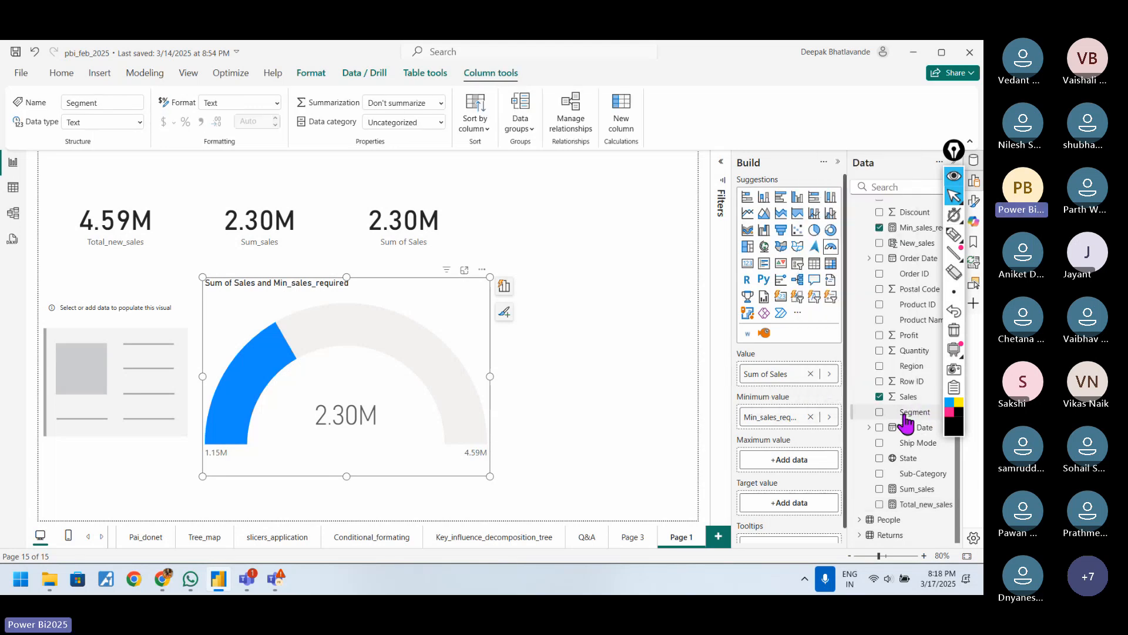
pyautogui.click(908, 400)
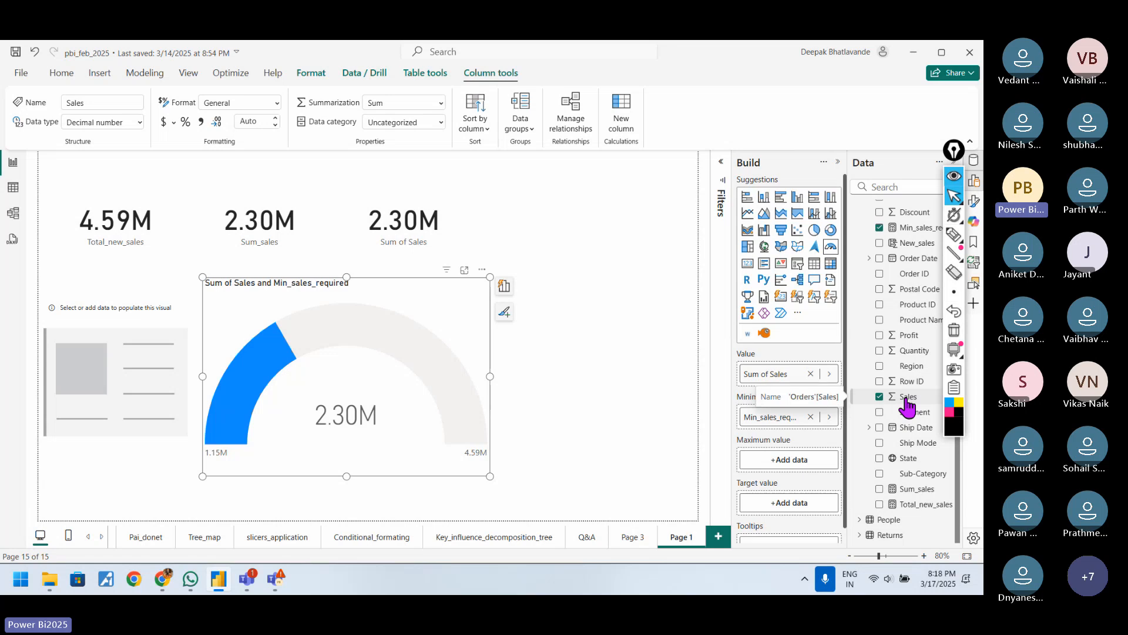
pyautogui.rightClick(908, 399)
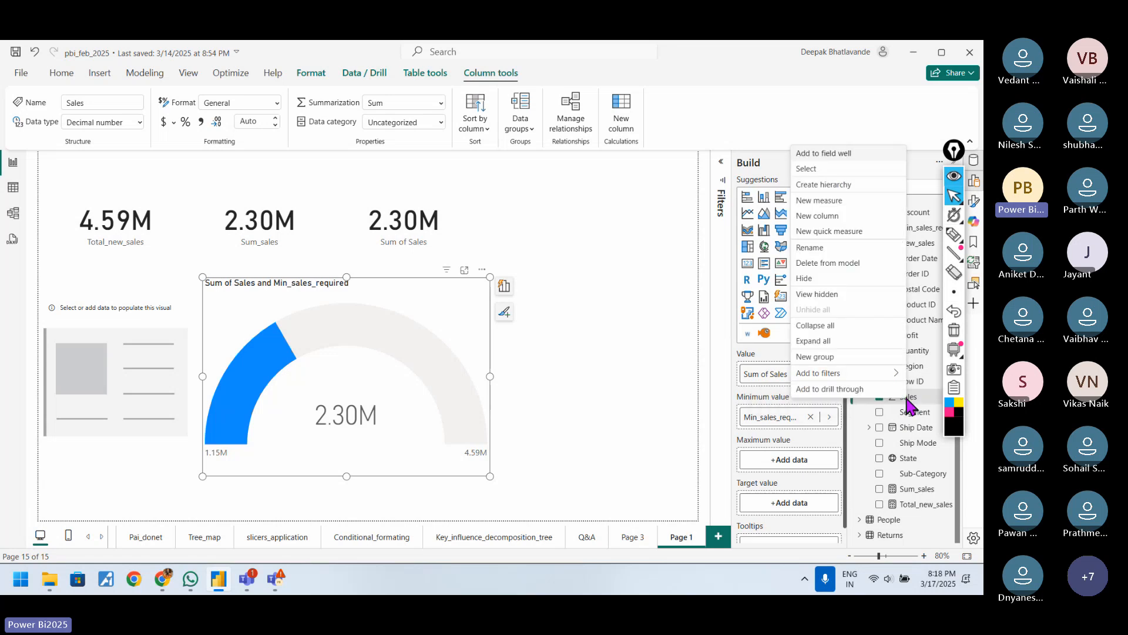
pyautogui.click(825, 200)
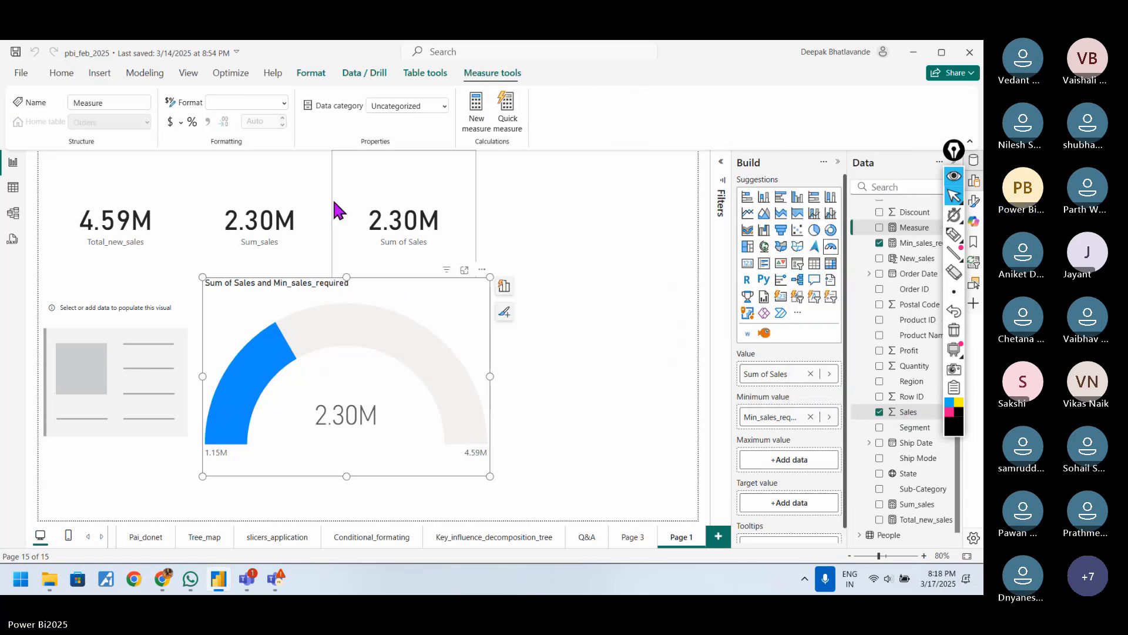
pyautogui.click(156, 164)
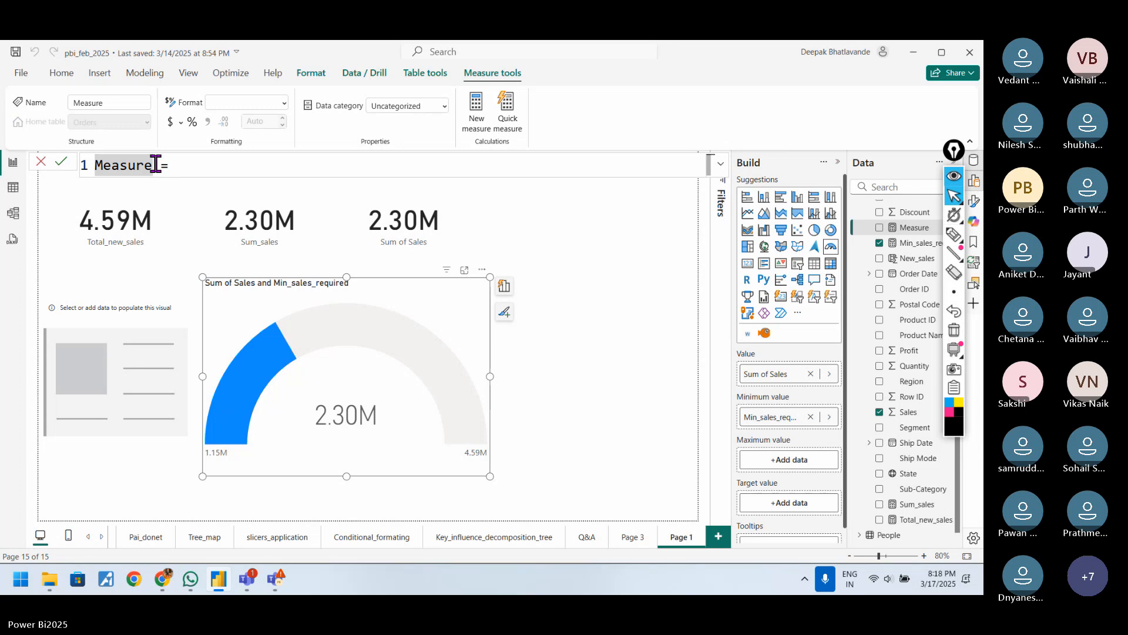
pyautogui.press('BackSpace')
pyautogui.press('BackSpace')
pyautogui.press('BackSpace')
pyautogui.press('BackSpace')
pyautogui.press('BackSpace')
pyautogui.press('BackSpace')
pyautogui.press('BackSpace')
pyautogui.write('Target')
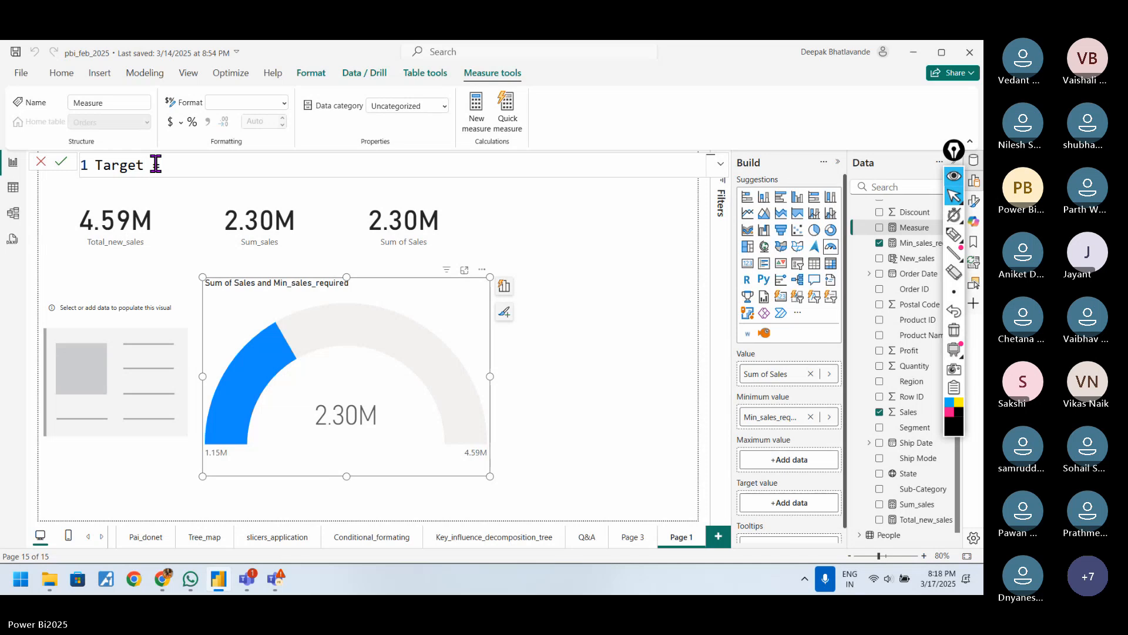
pyautogui.write('_sales')
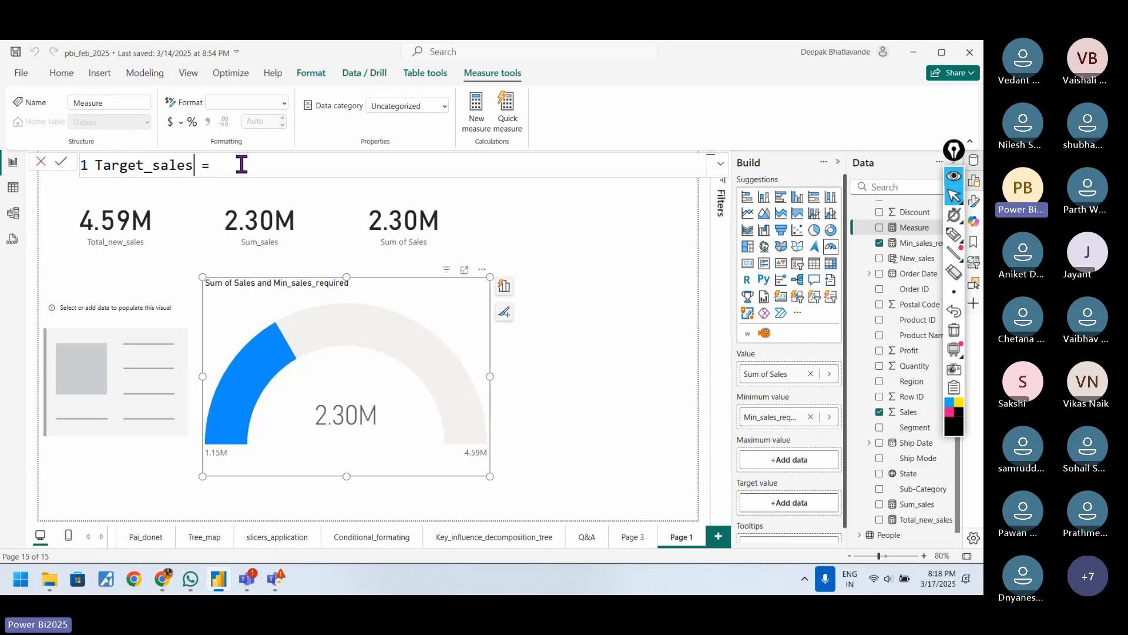
# Enter SUM(Orders[Sales]*2) as the formula of the Target_sales measure and commit it.
pyautogui.click(242, 165)
pyautogui.write('sum')
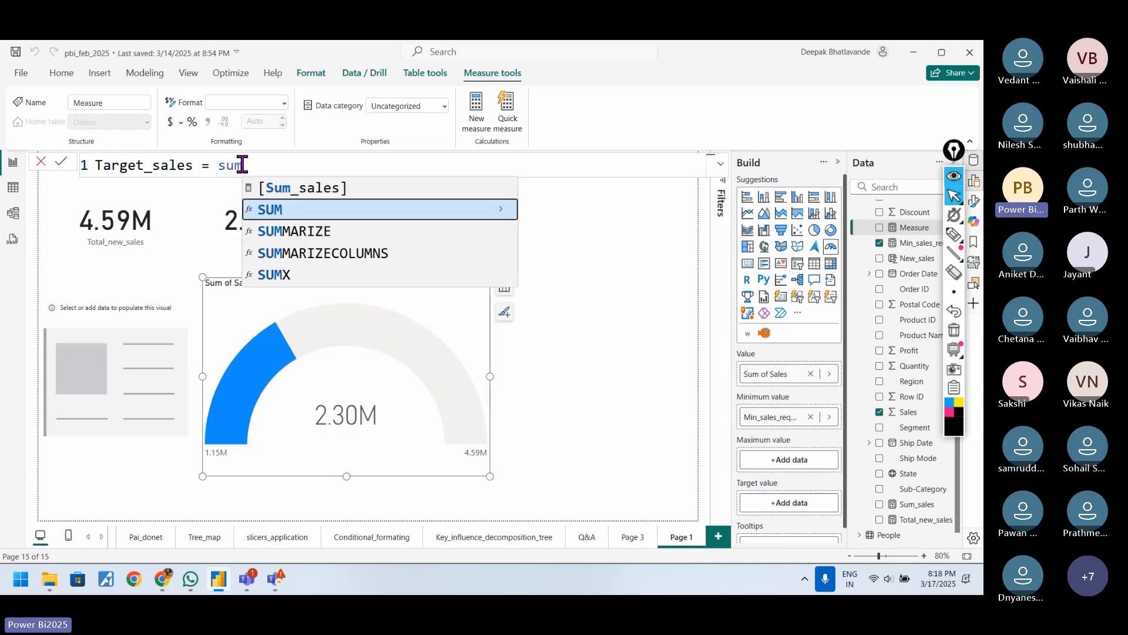
pyautogui.press('Tab')
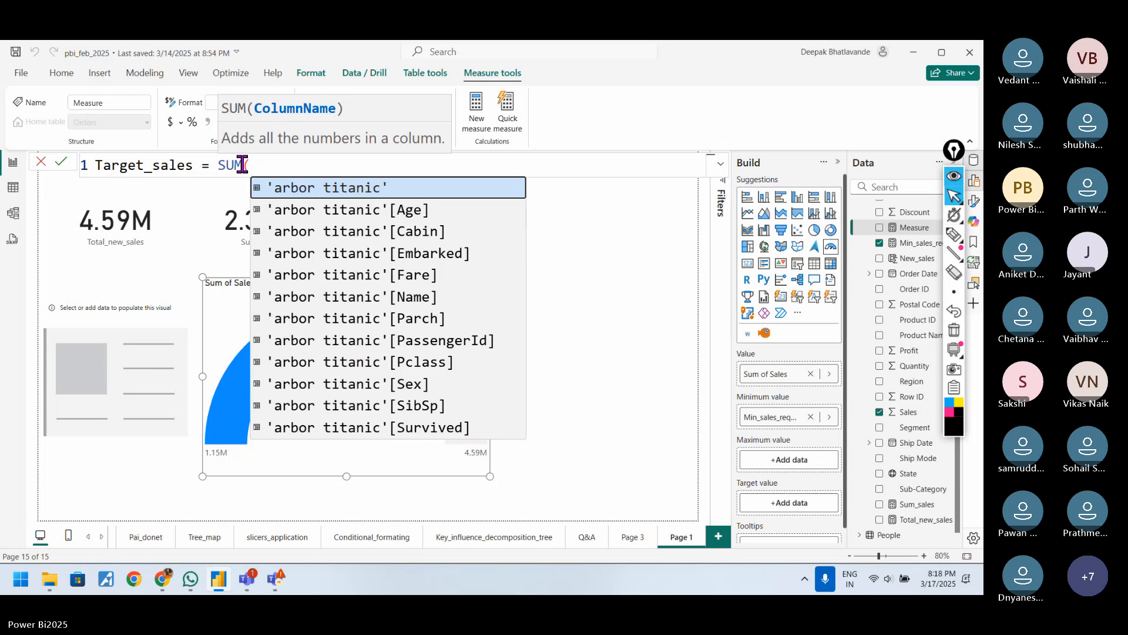
pyautogui.write('o')
pyautogui.press('Tab')
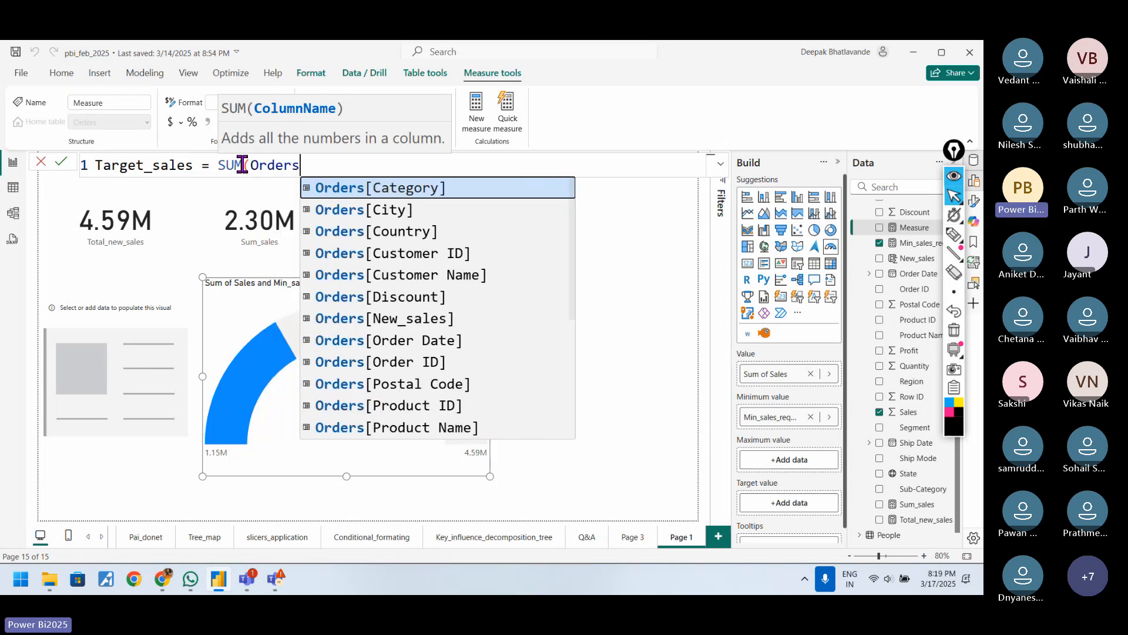
pyautogui.write('[sa')
pyautogui.press('Tab')
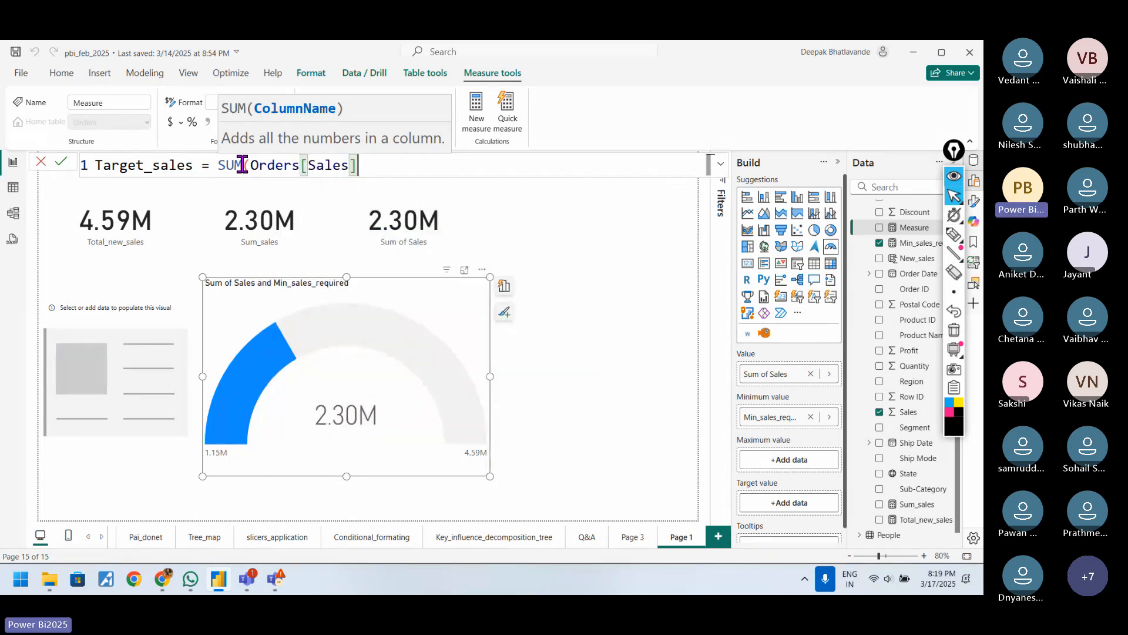
pyautogui.write('*2')
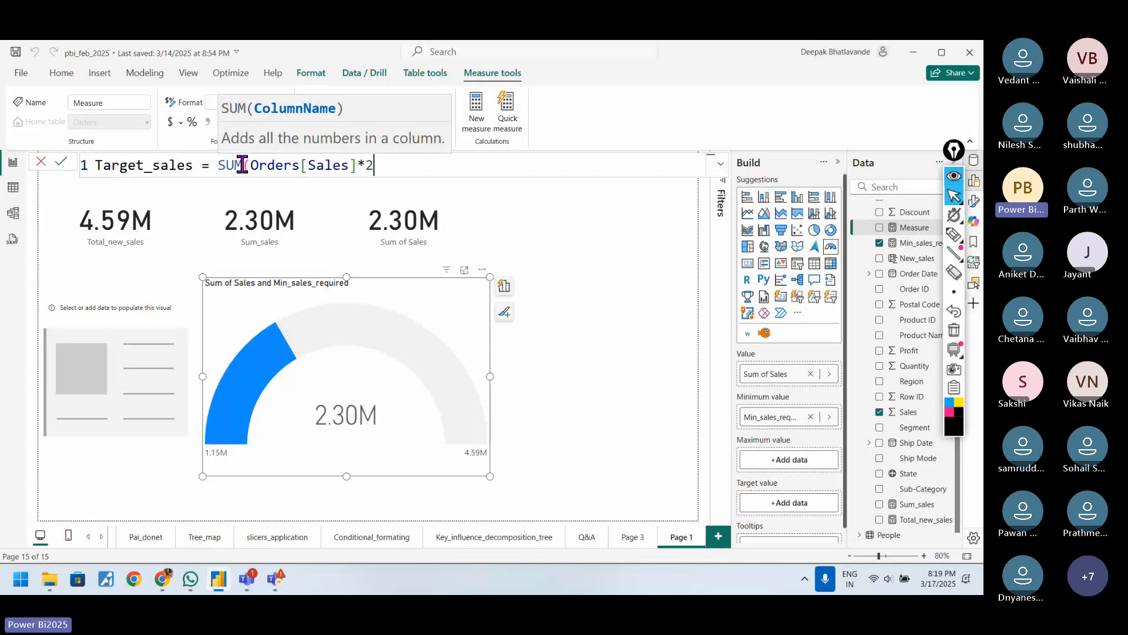
pyautogui.press('Return')
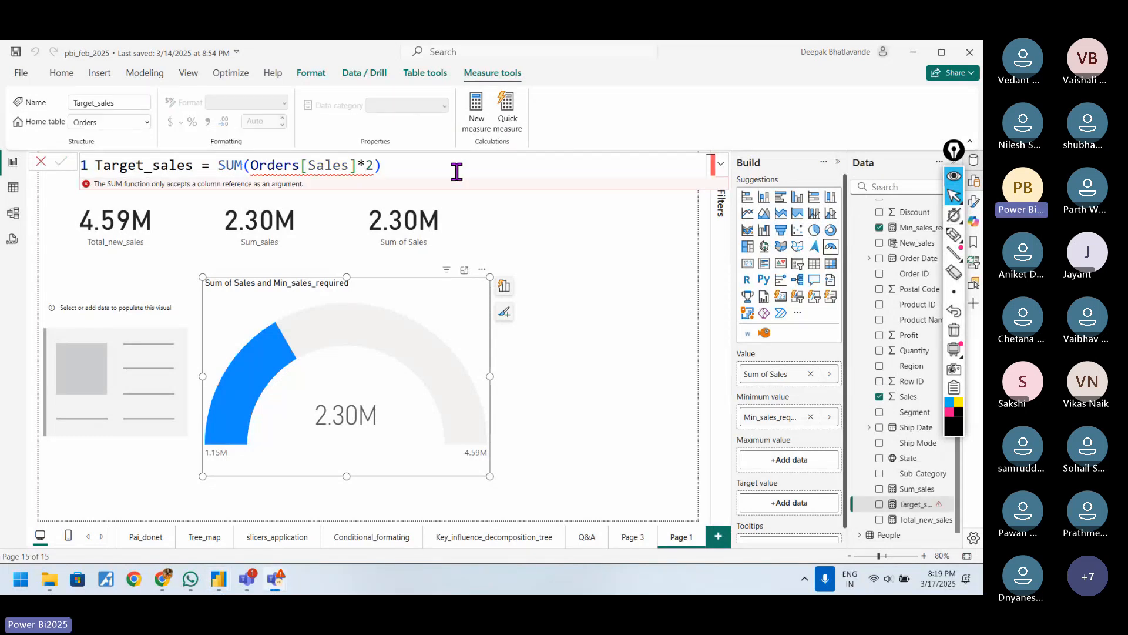
# Rewrite the Target_sales formula as SUM(Orders[Sales])*2, commit it, and assign the measure as the gauge's target value.
pyautogui.click(457, 171)
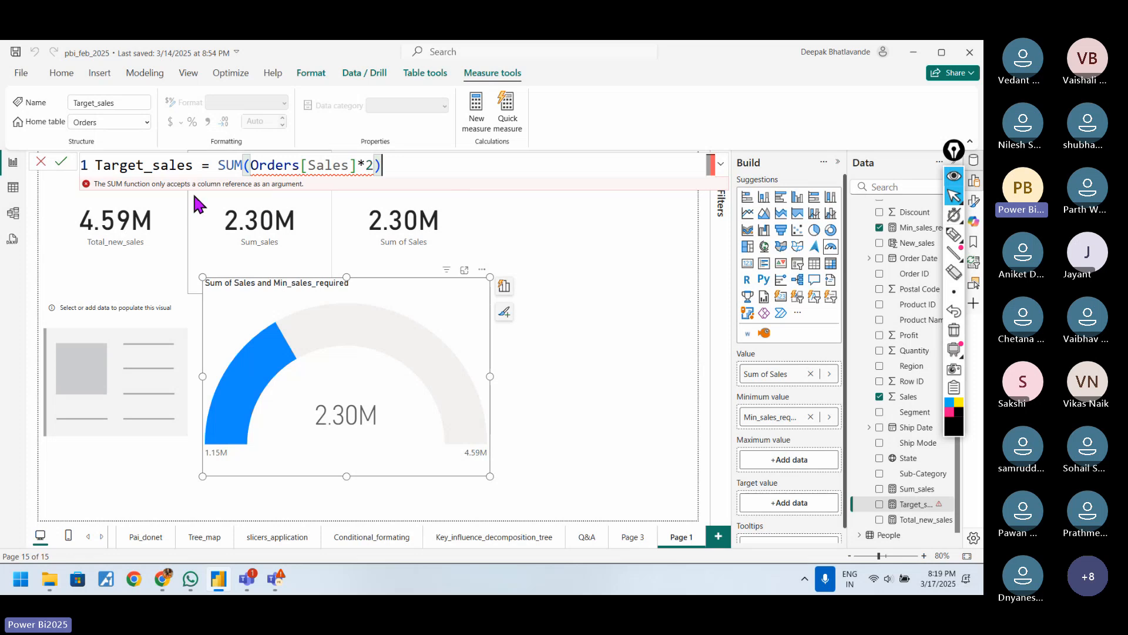
pyautogui.click(357, 168)
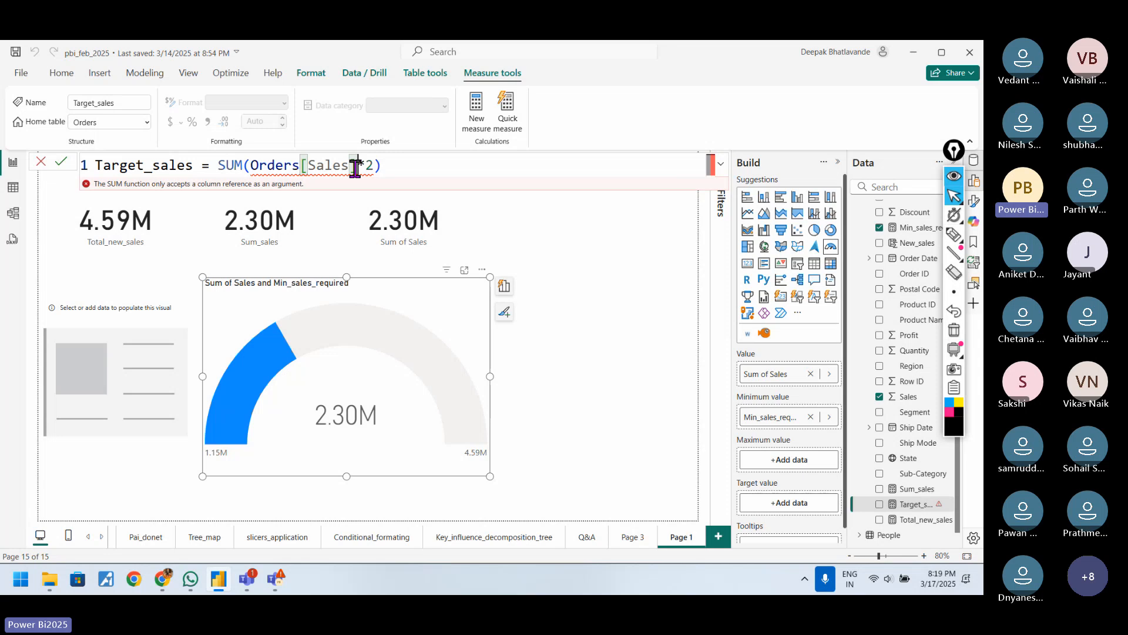
pyautogui.write(')')
pyautogui.click(393, 169)
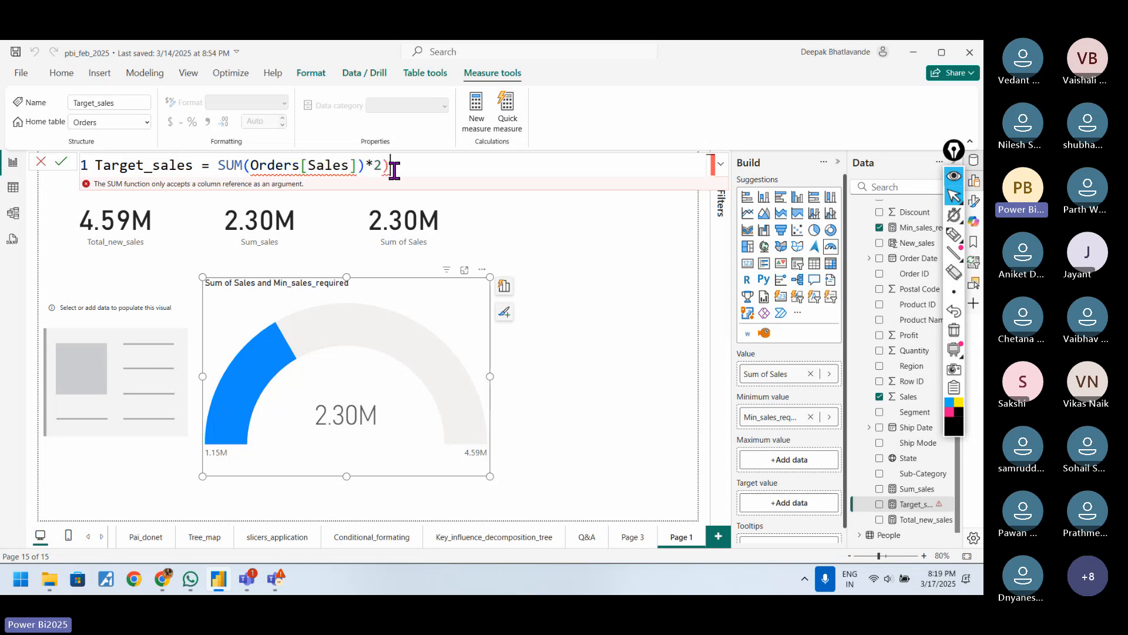
pyautogui.press('BackSpace')
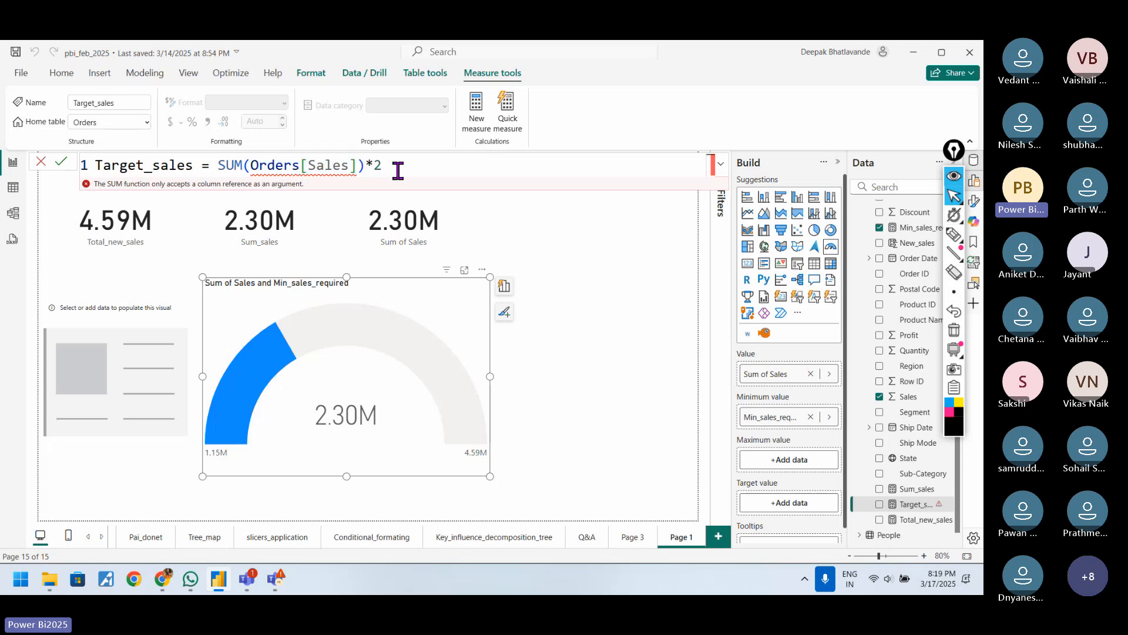
pyautogui.press('BackSpace')
pyautogui.press('BackSpace')
pyautogui.press('BackSpace')
pyautogui.press('BackSpace')
pyautogui.press('BackSpace')
pyautogui.press('BackSpace')
pyautogui.press('BackSpace')
pyautogui.press('BackSpace')
pyautogui.press('BackSpace')
pyautogui.press('BackSpace')
pyautogui.press('BackSpace')
pyautogui.press('BackSpace')
pyautogui.press('BackSpace')
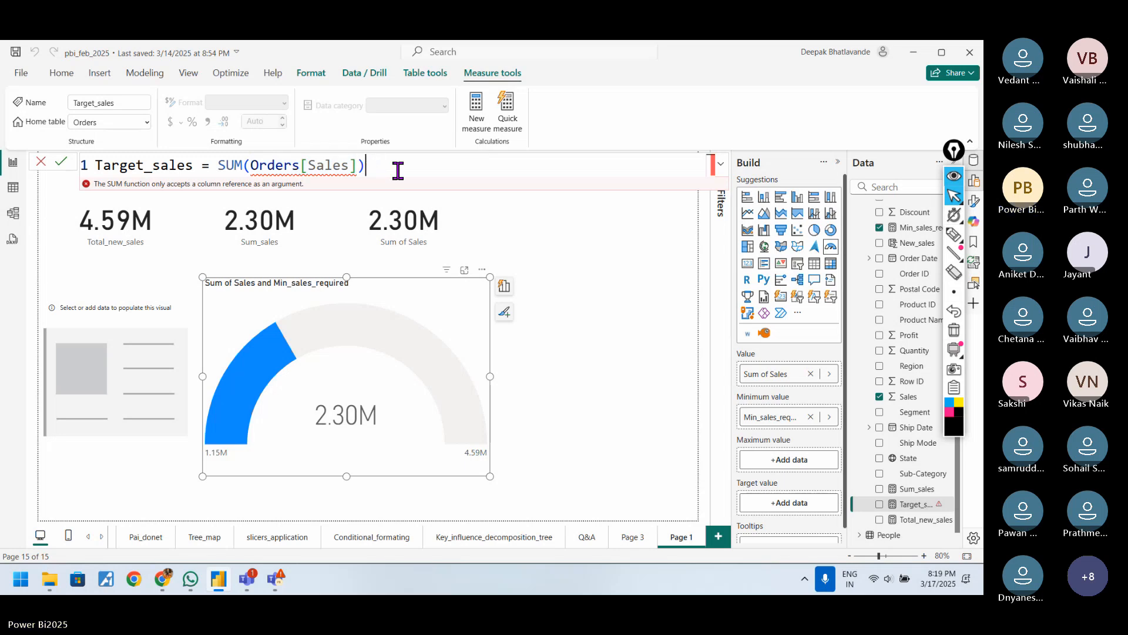
pyautogui.press('BackSpace')
pyautogui.press('BackSpace')
pyautogui.press('BackSpace')
pyautogui.write('or')
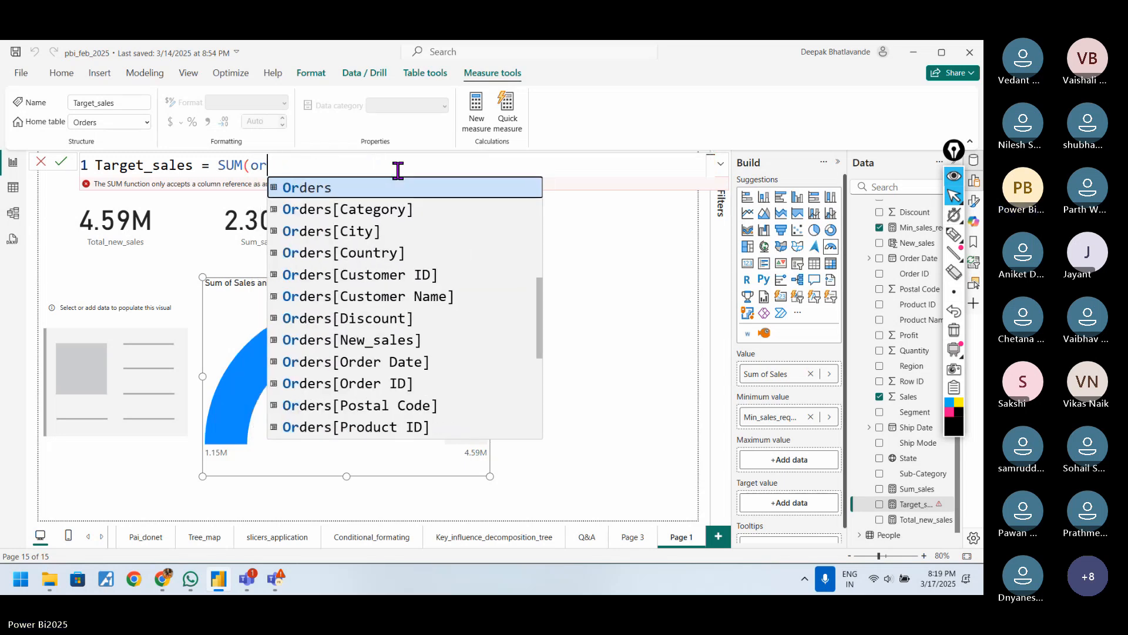
pyautogui.press('Tab')
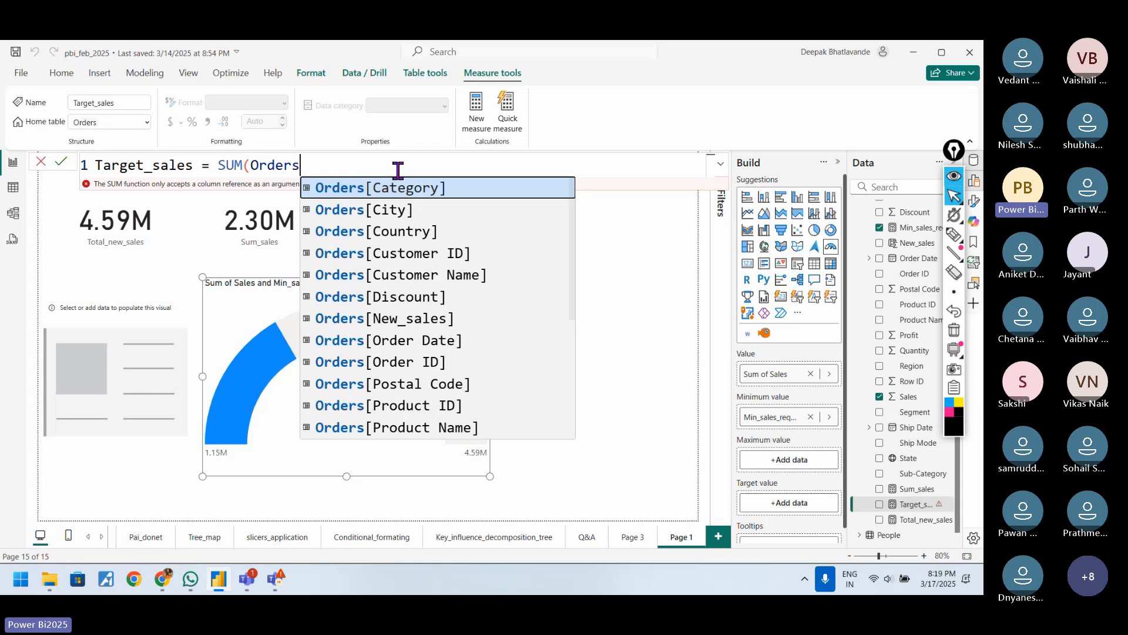
pyautogui.write('[sa')
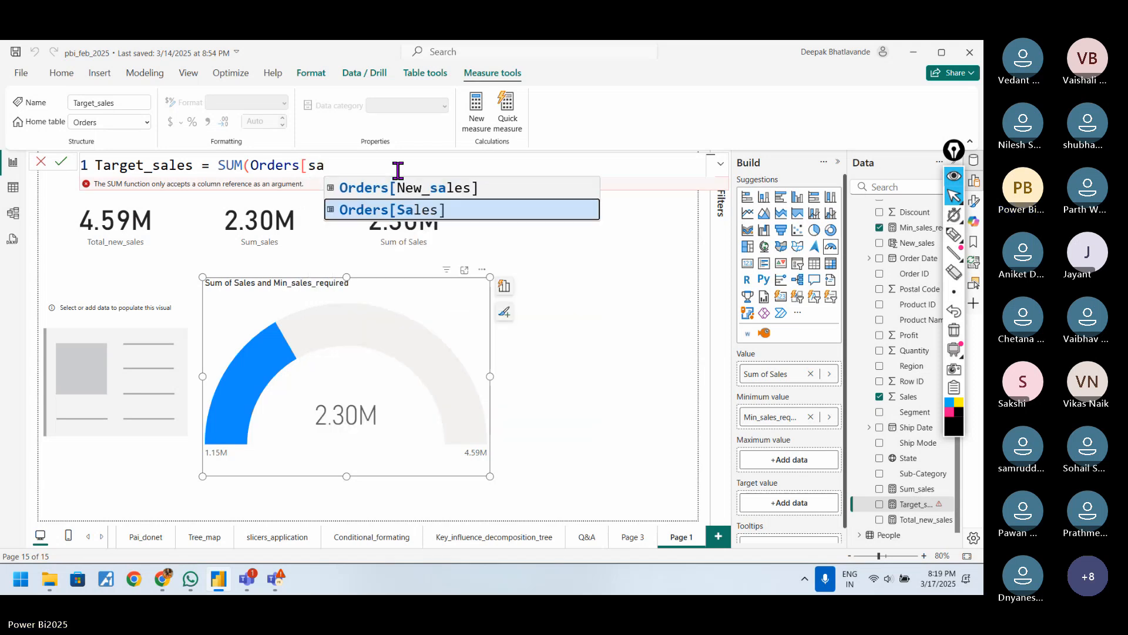
pyautogui.press('Tab')
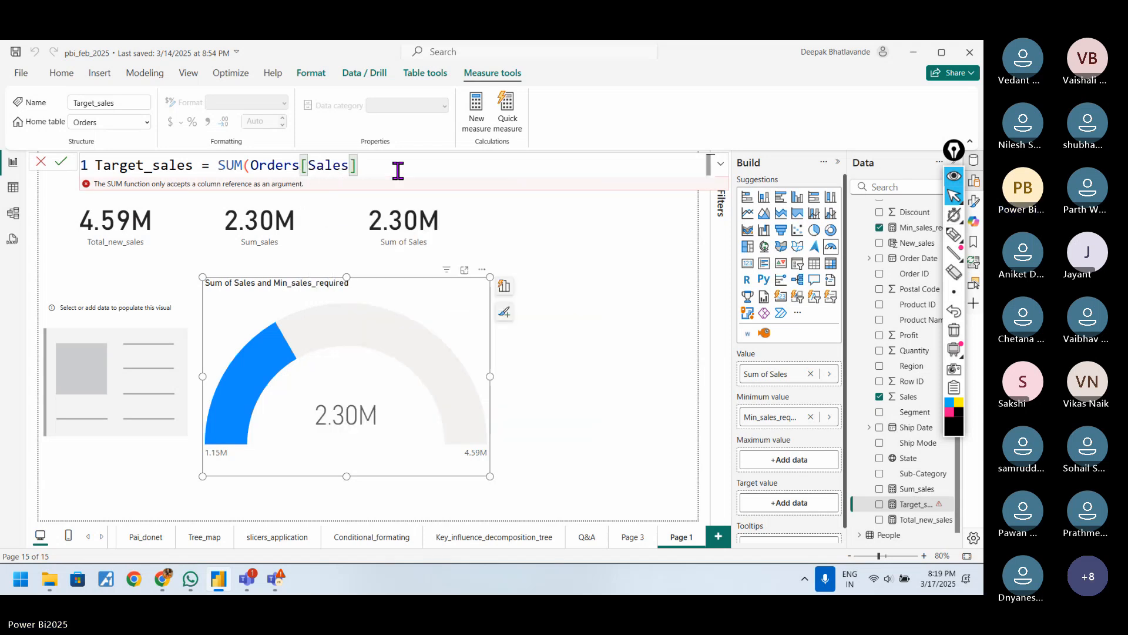
pyautogui.write(')')
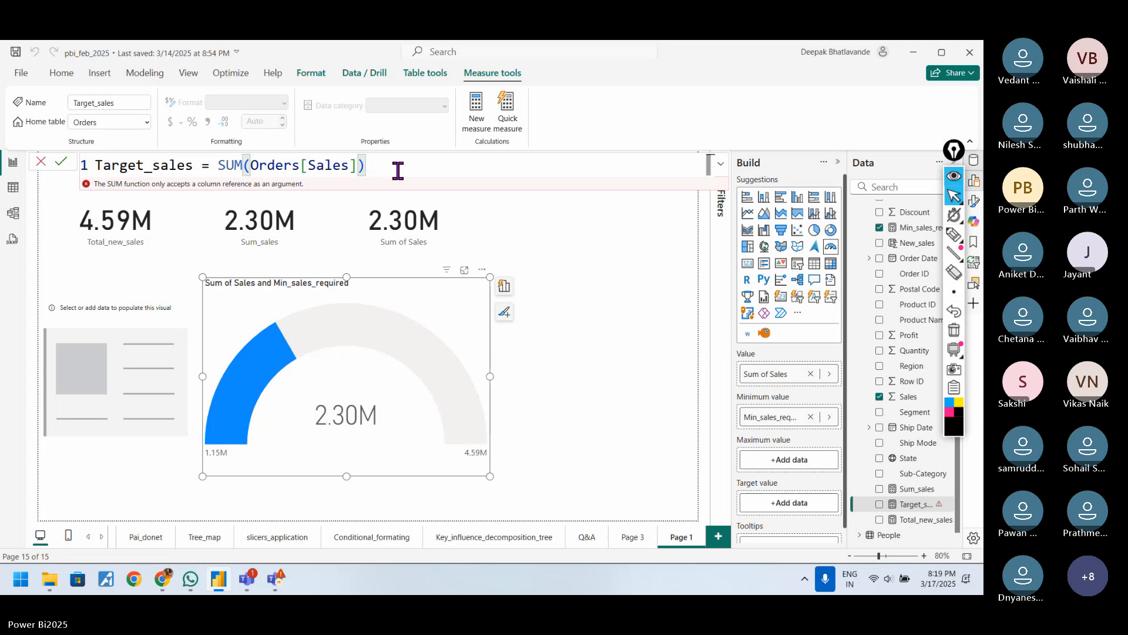
pyautogui.write('*2')
pyautogui.press('Return')
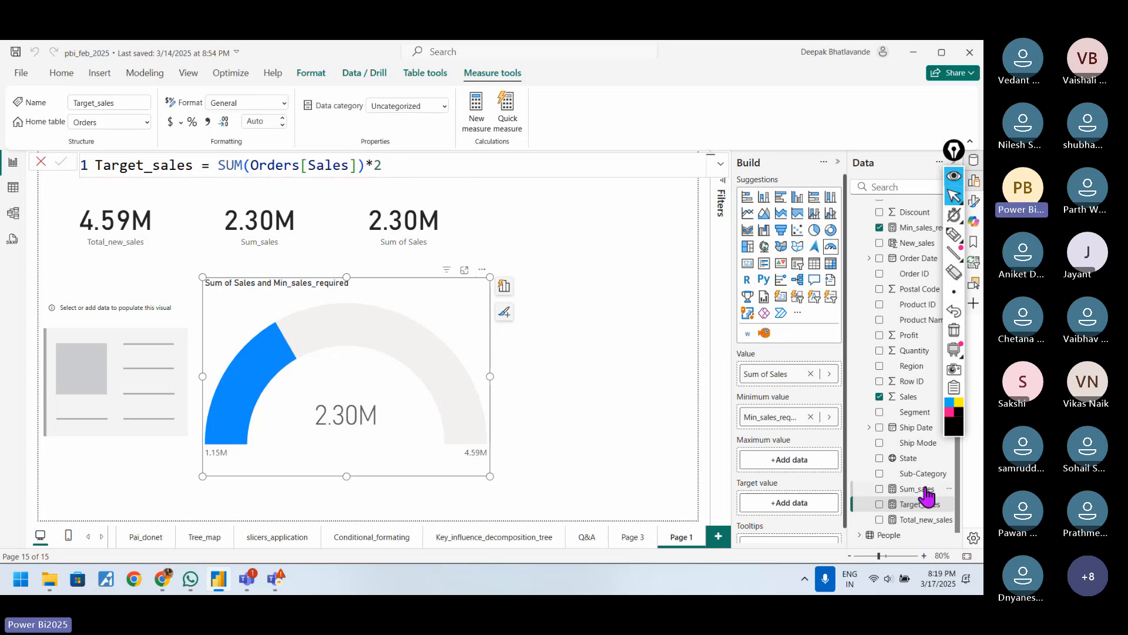
pyautogui.moveTo(920, 504)
pyautogui.mouseDown()
pyautogui.moveTo(801, 469)
pyautogui.moveTo(808, 503)
pyautogui.mouseUp()
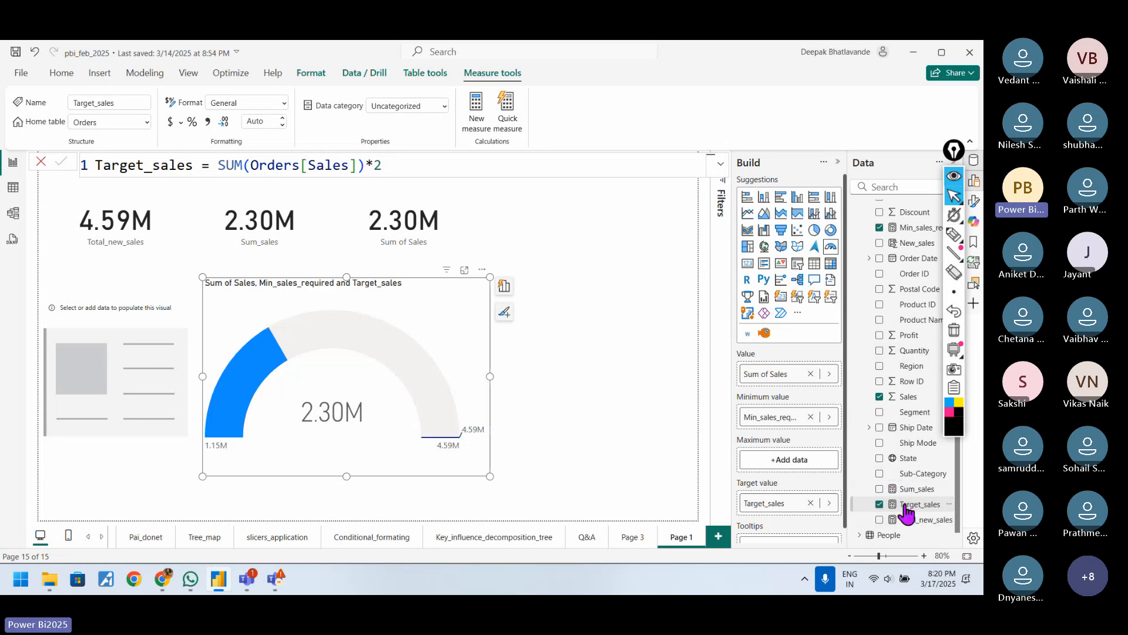
# Add a new measure to the Orders table and name it Max_sales_gauge.
pyautogui.rightClick(911, 399)
pyautogui.click(845, 202)
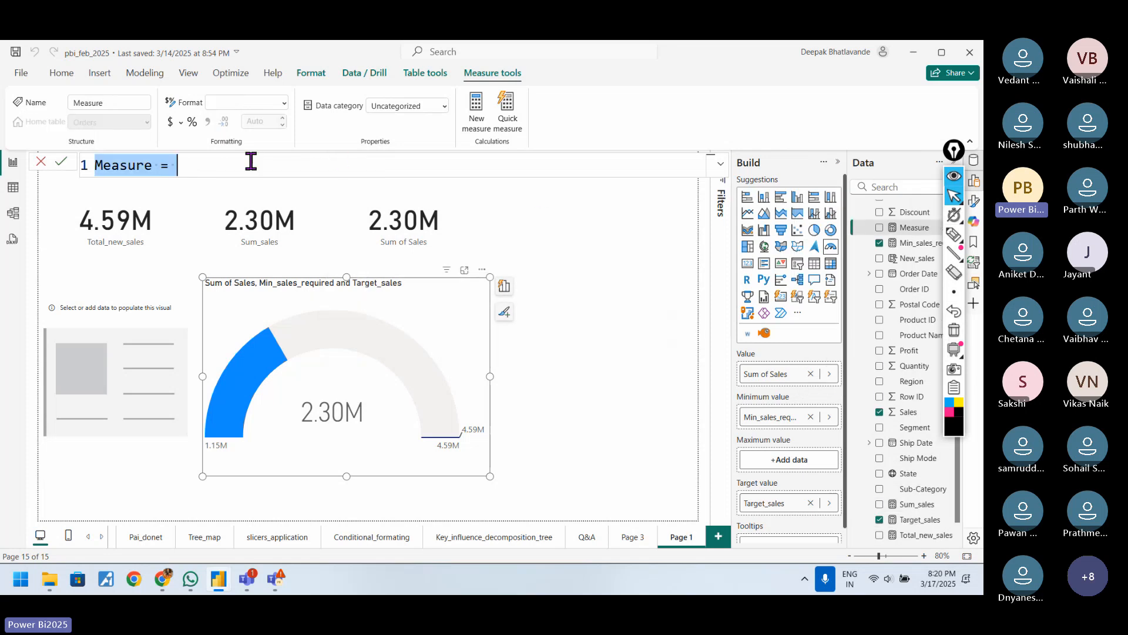
pyautogui.moveTo(158, 165); pyautogui.dragTo(79, 171)
pyautogui.write('Max_sale')
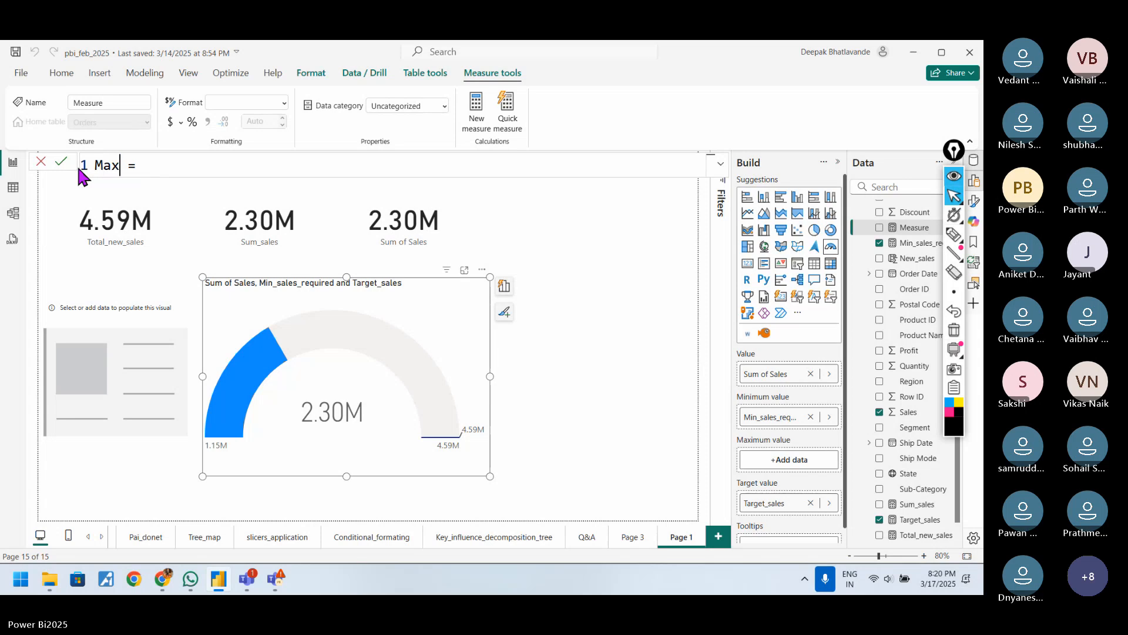
pyautogui.write('s')
pyautogui.click(499, 128)
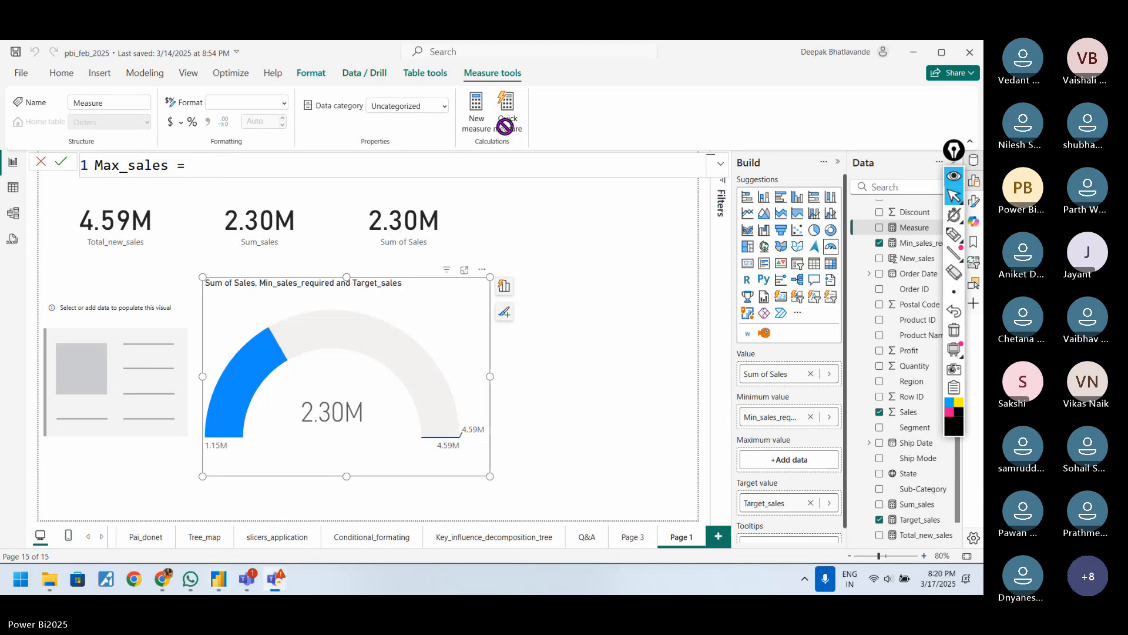
pyautogui.click(124, 168)
pyautogui.write('i')
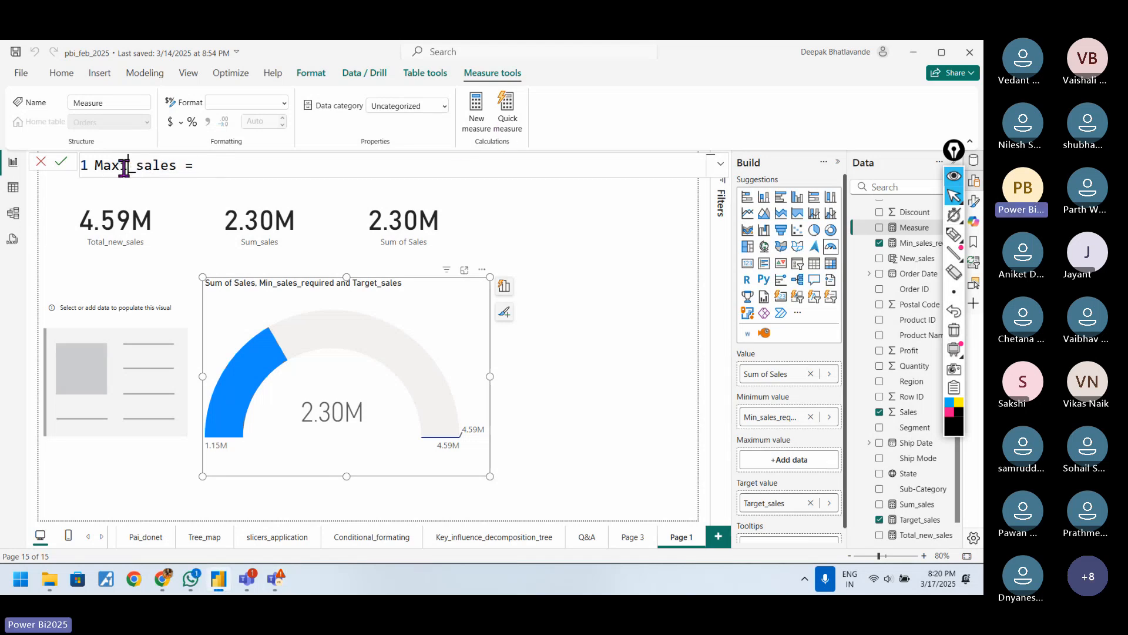
pyautogui.press('BackSpace')
pyautogui.press('Right')
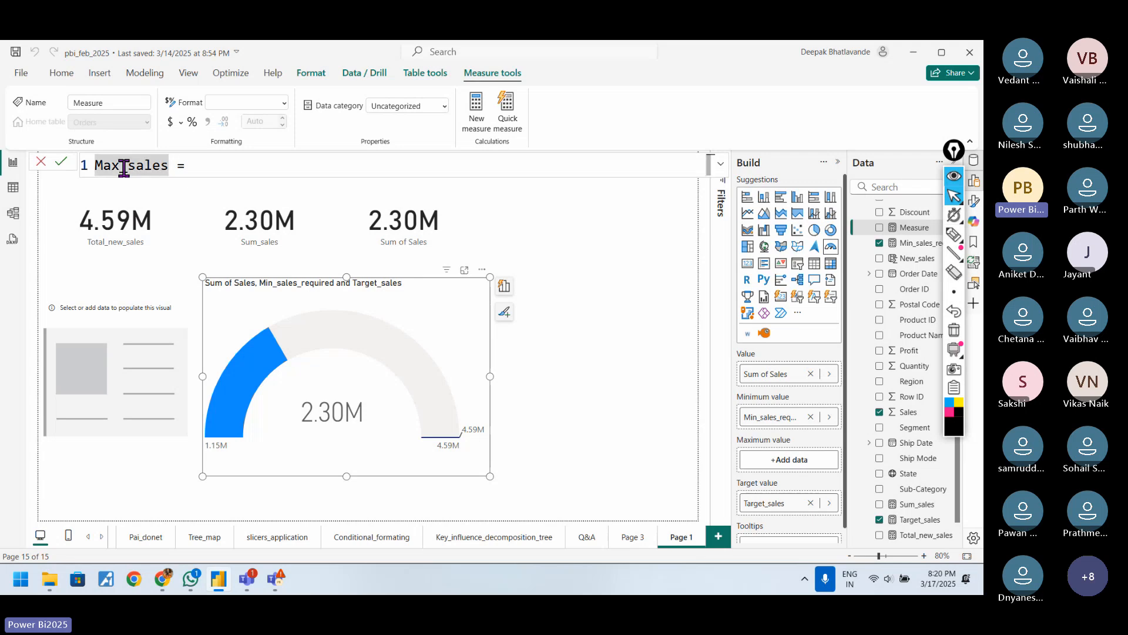
pyautogui.write('_gauge')
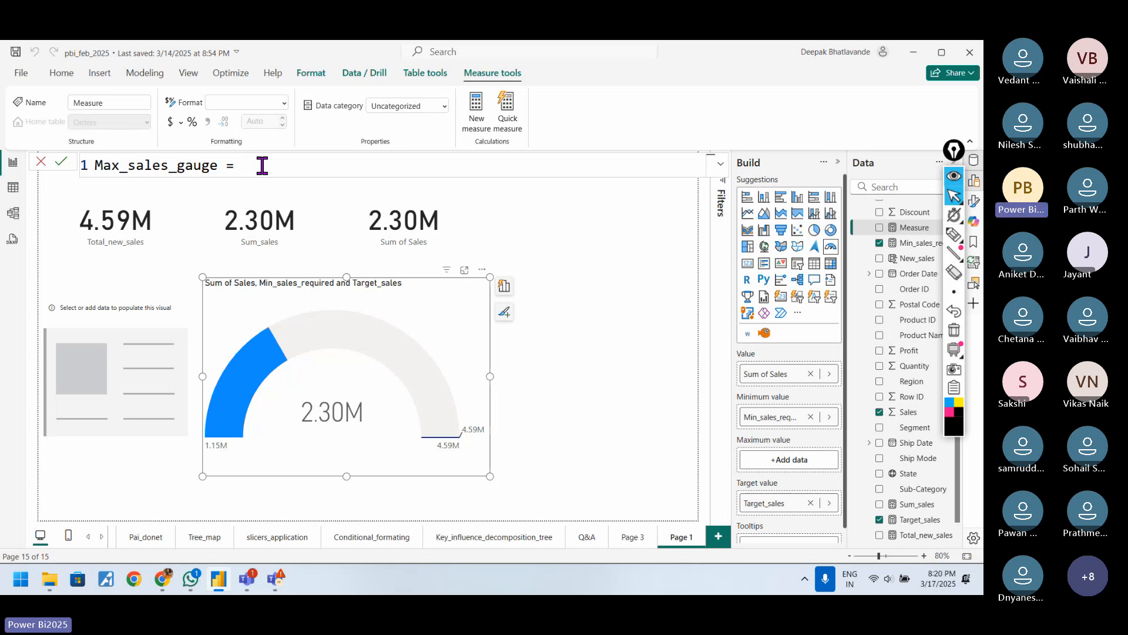
# Begin the Max_sales_gauge formula with the SUM function.
pyautogui.write('or')
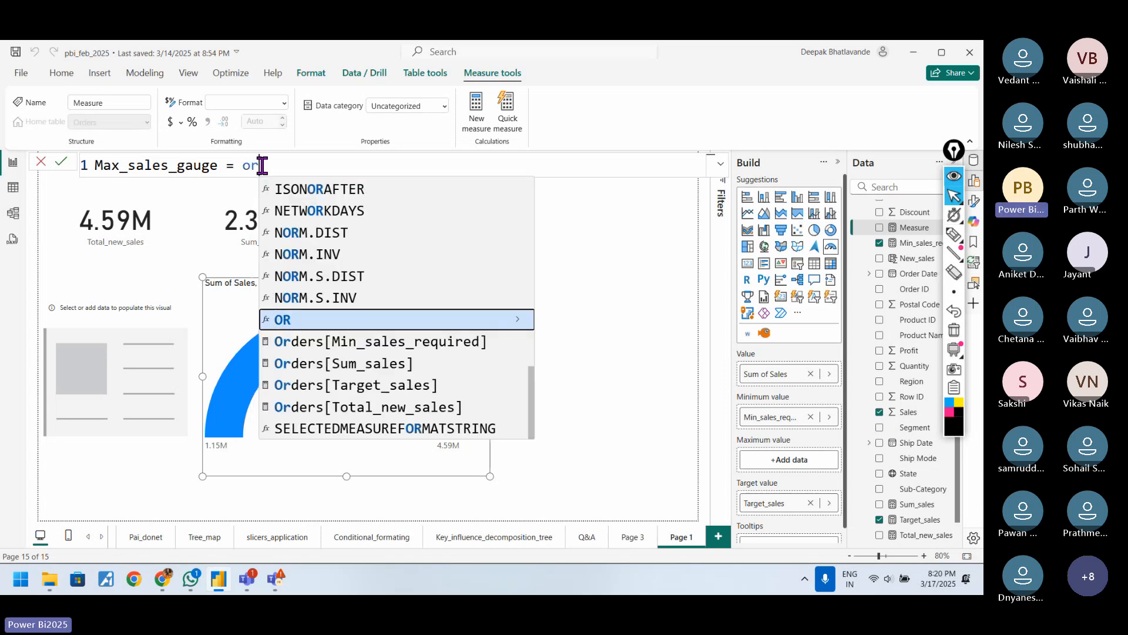
pyautogui.press('BackSpace')
pyautogui.press('BackSpace')
pyautogui.write('sum')
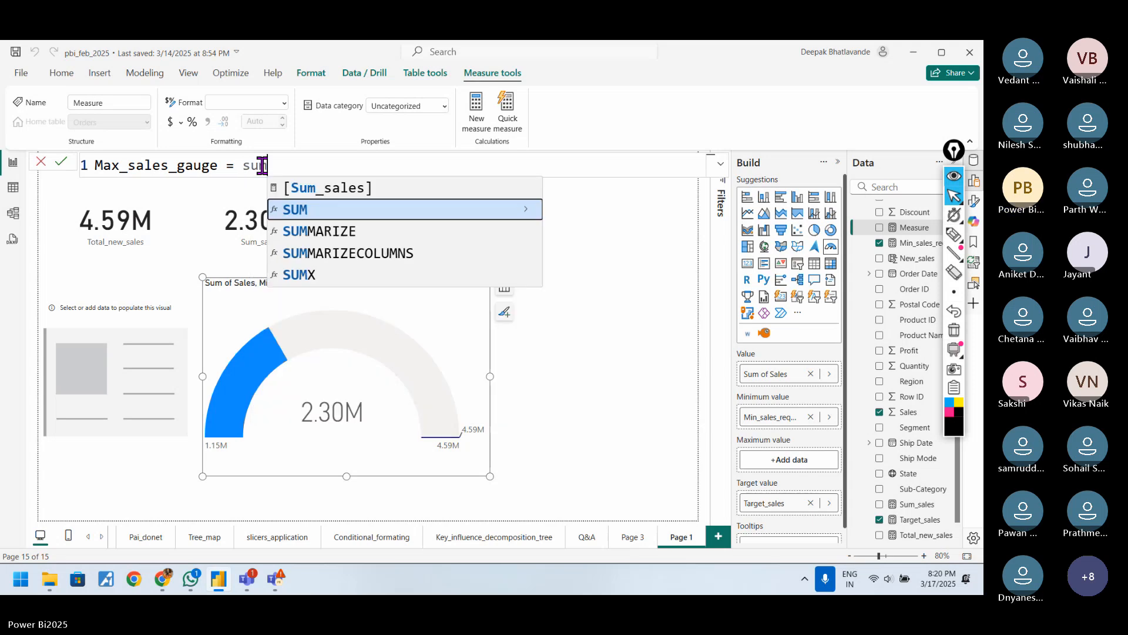
pyautogui.press('Tab')
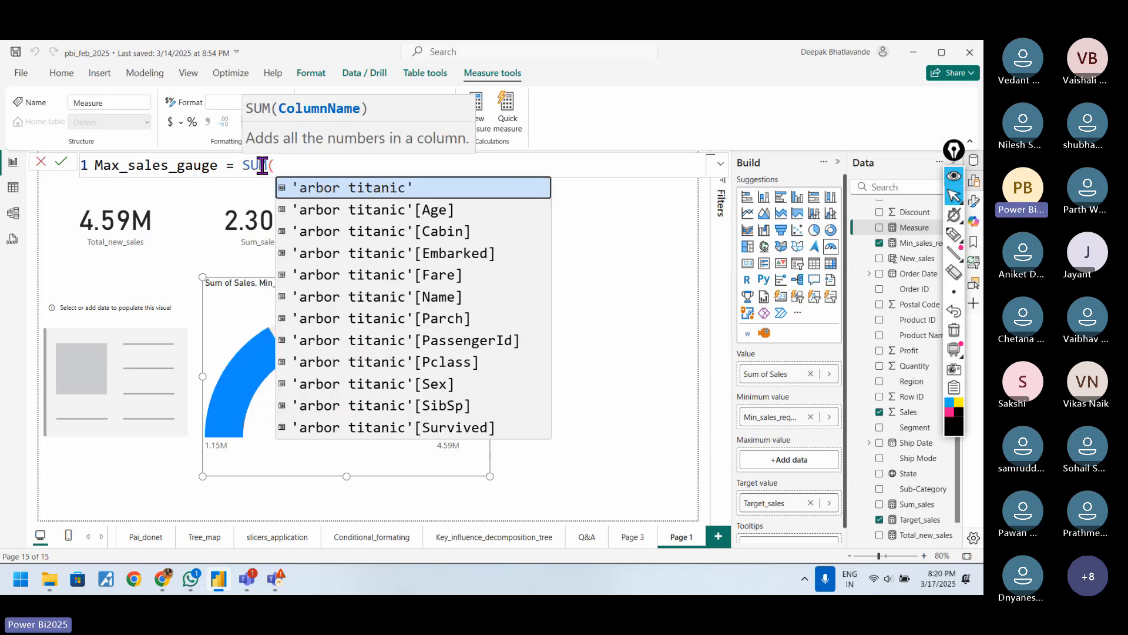
# Enter "order" as the start of the SUM argument and look through the suggested Orders columns for Sales.
pyautogui.write('or')
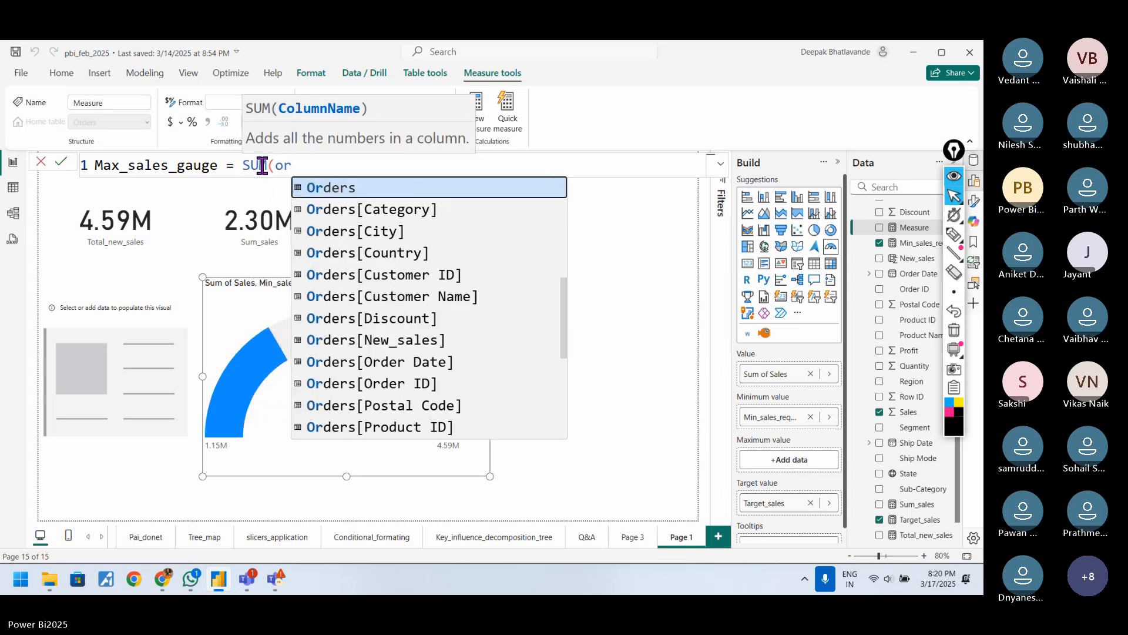
pyautogui.press('Down')
pyautogui.press('Down')
pyautogui.press('Down')
pyautogui.press('Down')
pyautogui.press('Down')
pyautogui.press('Down')
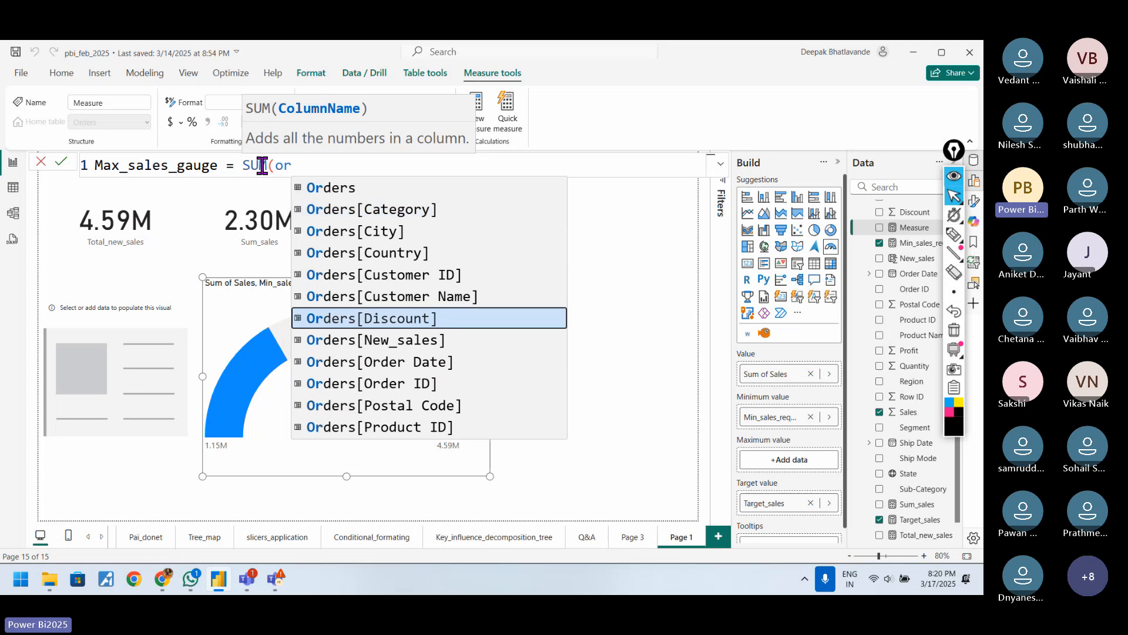
pyautogui.press('Down')
pyautogui.press('Down')
pyautogui.press('Down')
pyautogui.press('Down')
pyautogui.press('Down')
pyautogui.press('Down')
pyautogui.press('Down')
pyautogui.press('Down')
pyautogui.press('Down')
pyautogui.press('Down')
pyautogui.press('Down')
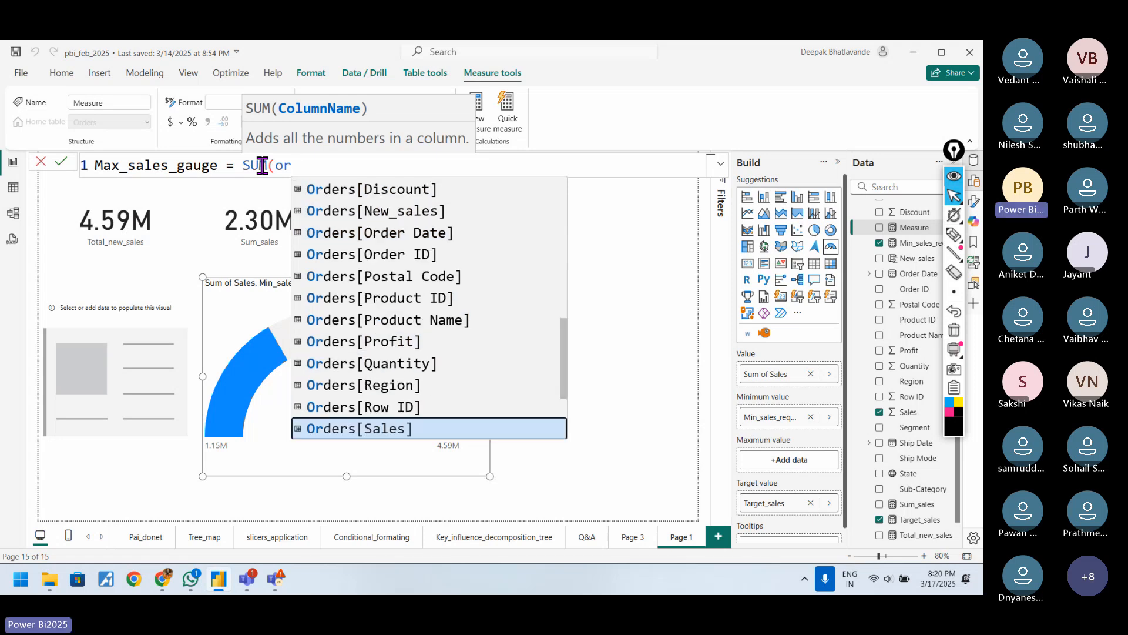
pyautogui.press('Down')
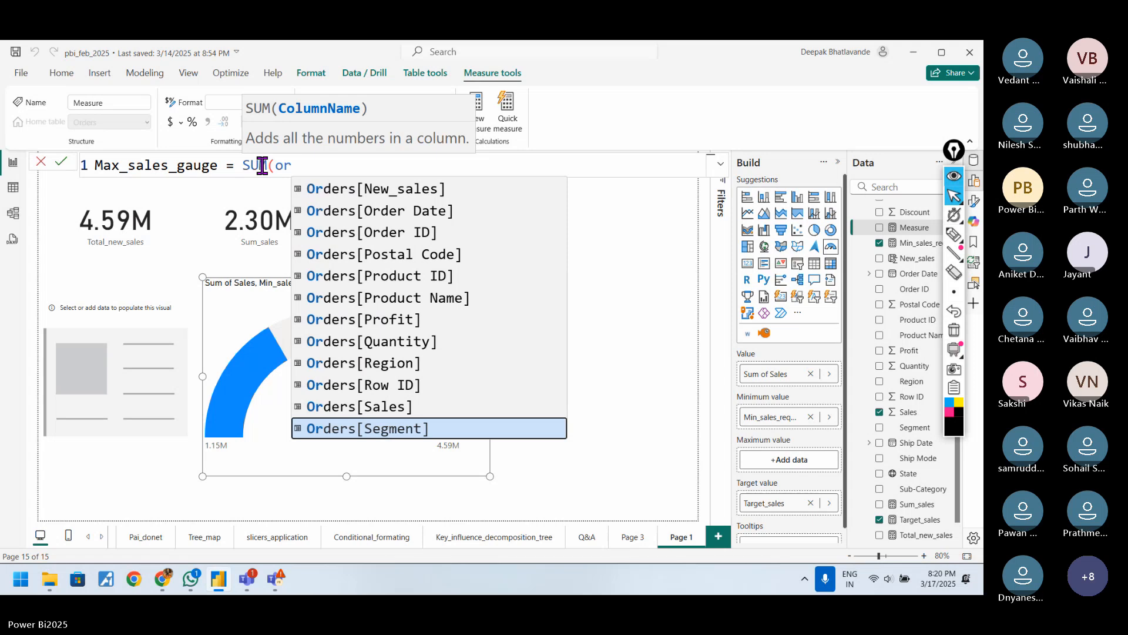
pyautogui.press('Down')
pyautogui.press('Down')
pyautogui.press('Down')
pyautogui.press('Down')
pyautogui.press('Down')
pyautogui.press('Down')
pyautogui.press('Down')
pyautogui.press('Down')
pyautogui.press('Down')
pyautogui.press('Down')
pyautogui.press('Down')
pyautogui.press('Down')
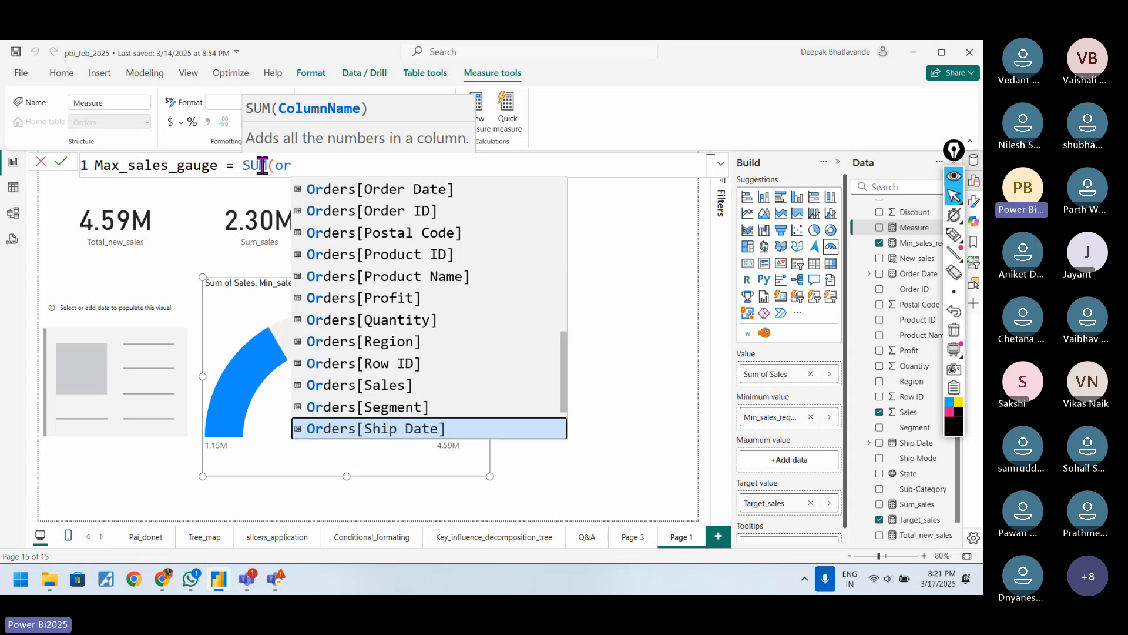
pyautogui.press('Up')
pyautogui.press('Up')
pyautogui.press('Up')
pyautogui.press('Up')
pyautogui.press('Up')
pyautogui.press('Up')
pyautogui.press('Up')
pyautogui.press('Up')
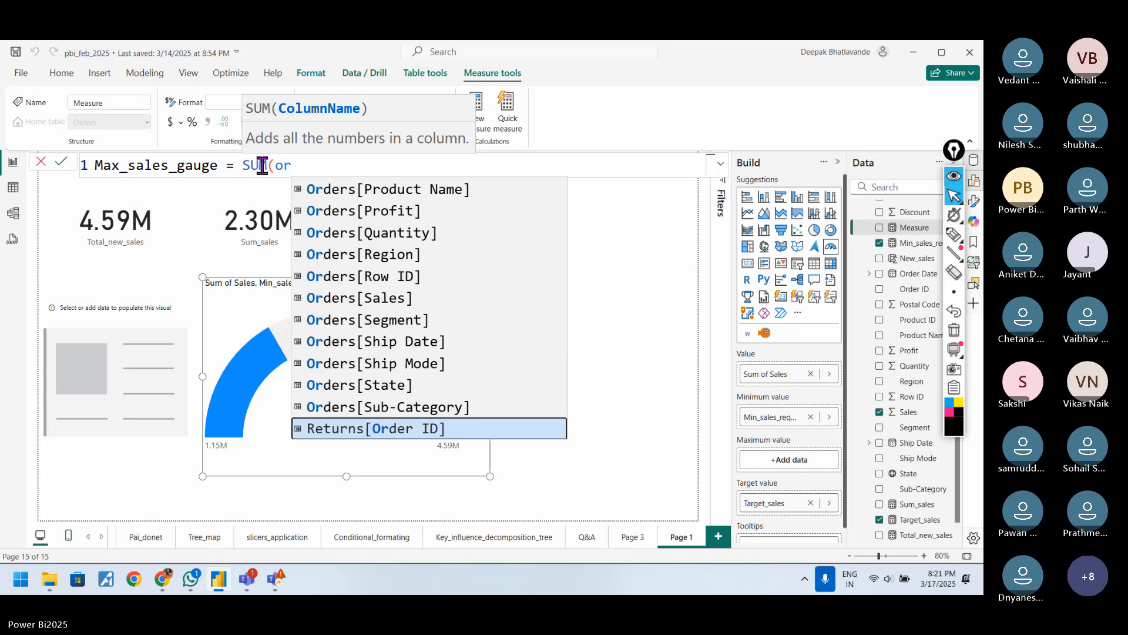
pyautogui.write('der')
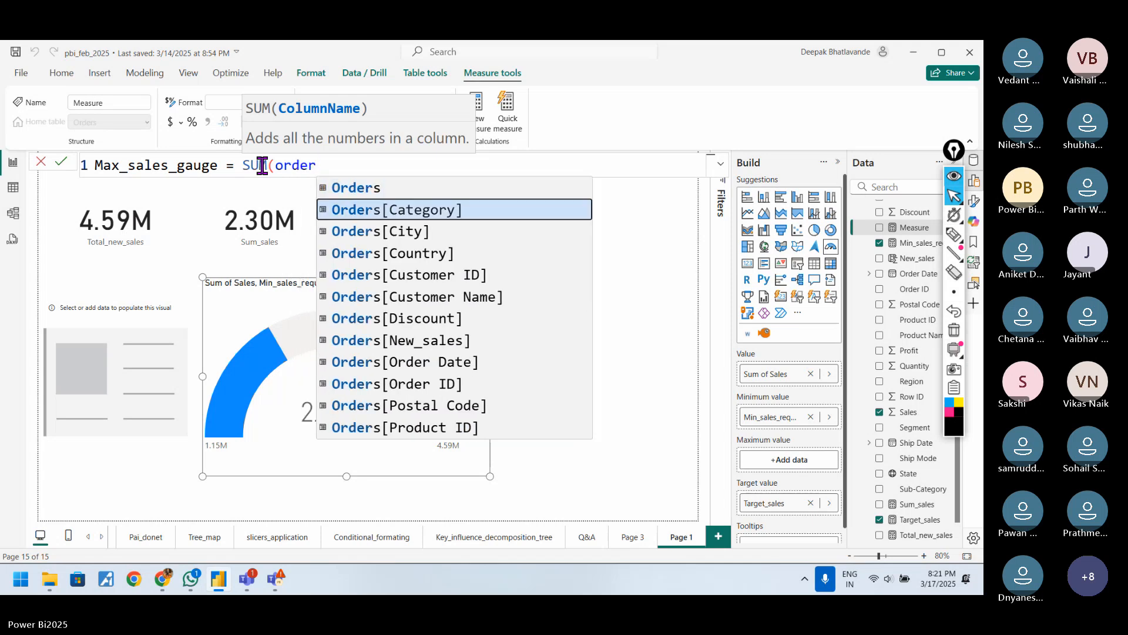
pyautogui.press('Down')
pyautogui.press('Down')
pyautogui.press('Down')
pyautogui.press('Down')
pyautogui.press('Down')
pyautogui.press('Down')
pyautogui.press('Down')
pyautogui.press('Down')
pyautogui.press('Down')
pyautogui.press('Down')
pyautogui.press('Down')
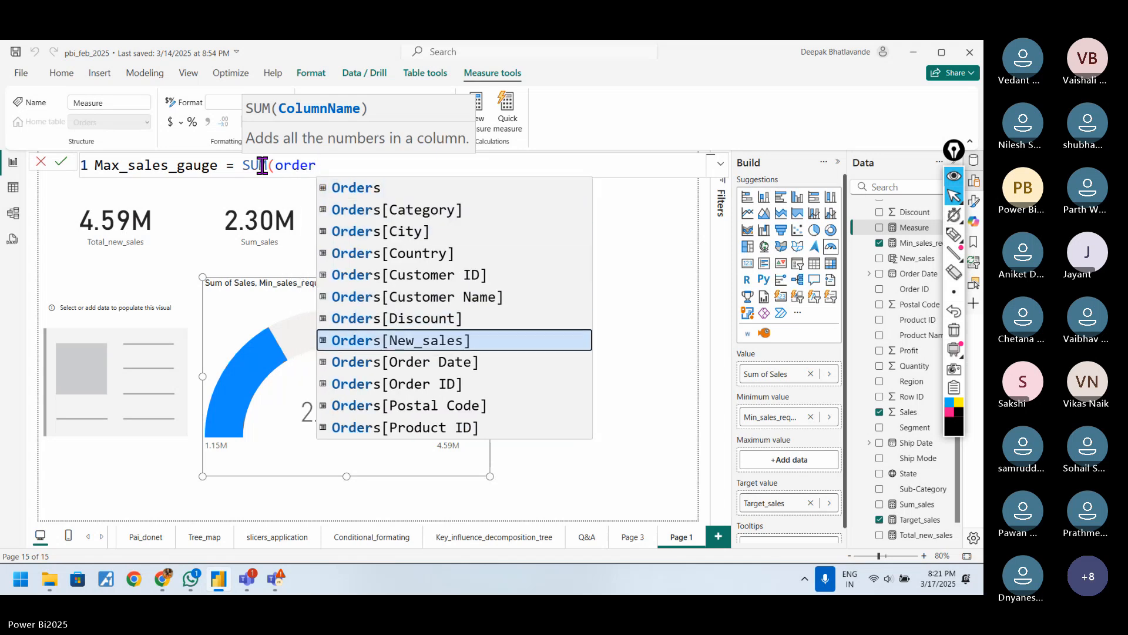
pyautogui.press('Up')
pyautogui.press('Up')
pyautogui.press('Up')
pyautogui.press('Up')
pyautogui.press('Up')
pyautogui.press('Up')
pyautogui.press('Up')
pyautogui.press('Up')
pyautogui.press('Up')
pyautogui.press('Up')
pyautogui.press('Up')
pyautogui.press('Up')
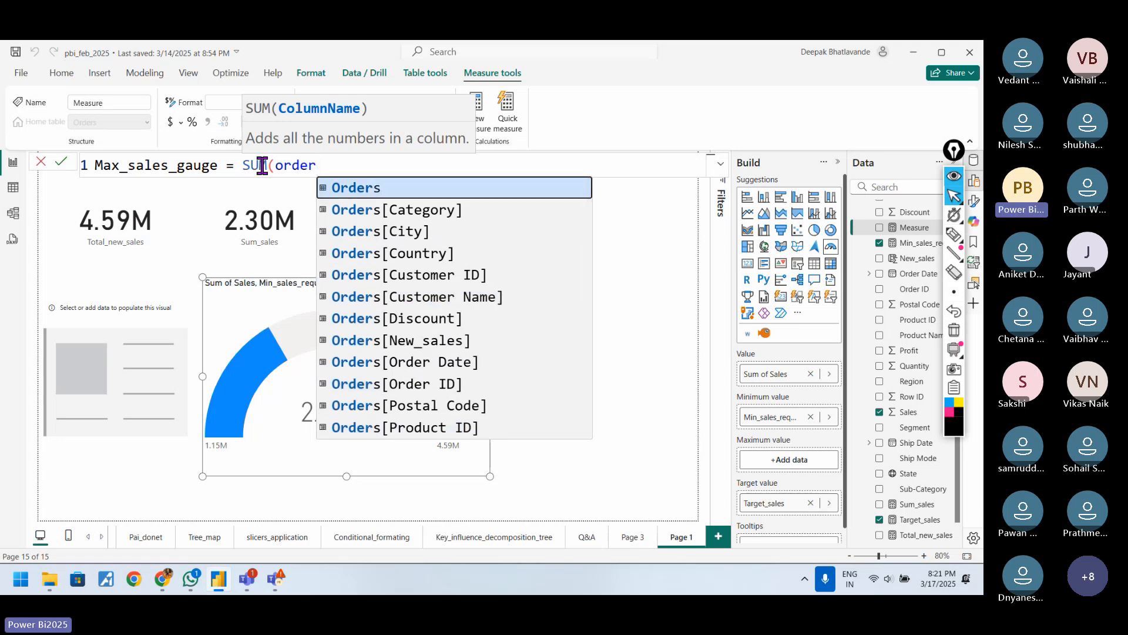
# Complete the Max_sales_gauge formula as SUM(orders[Sales])*3 and commit the measure.
pyautogui.write('[sa')
pyautogui.press('Tab')
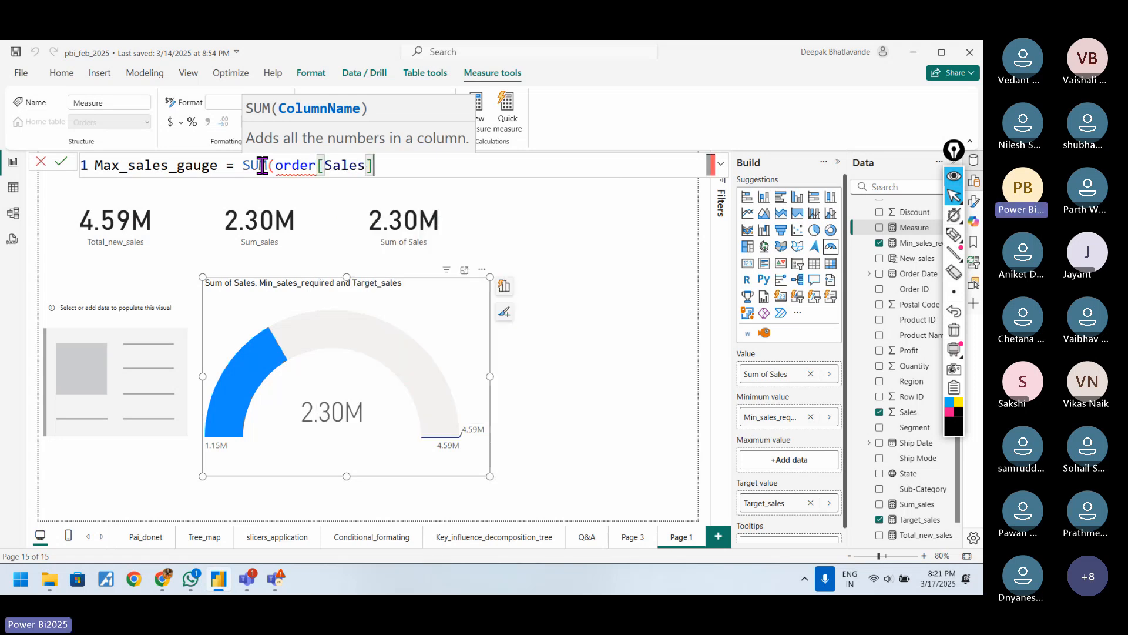
pyautogui.click(317, 166)
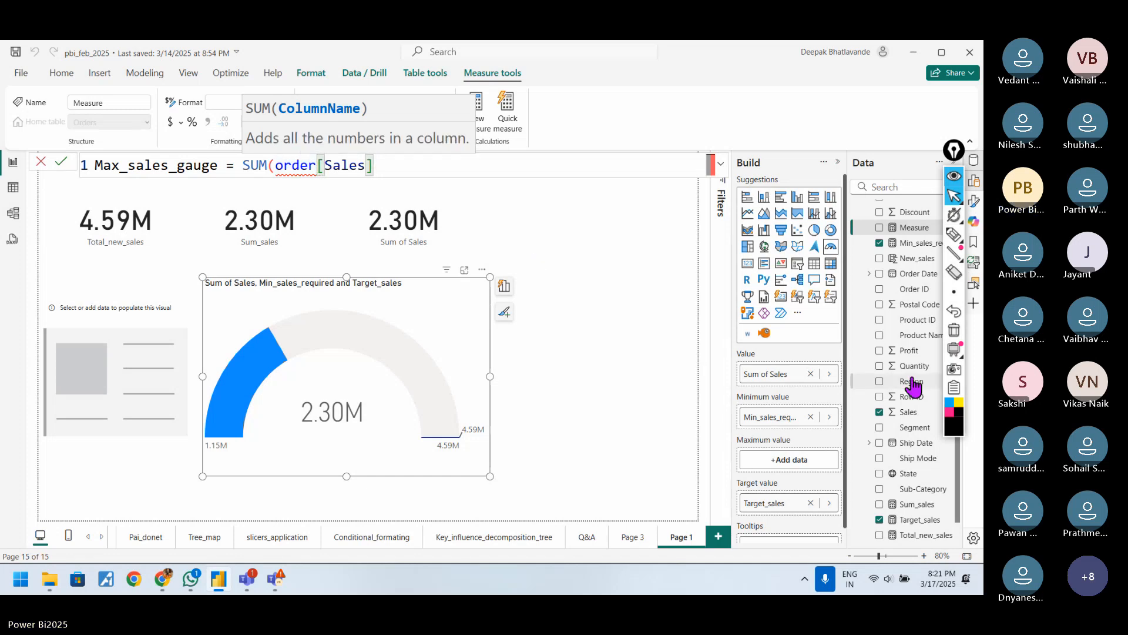
pyautogui.scroll(3, 912, 385)
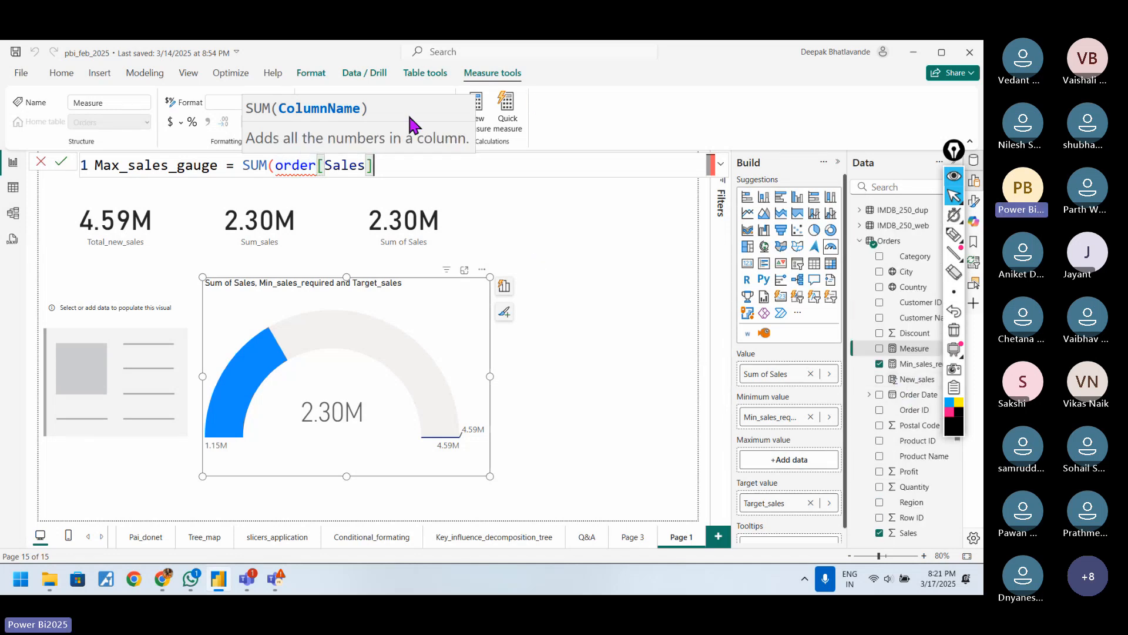
pyautogui.write('s')
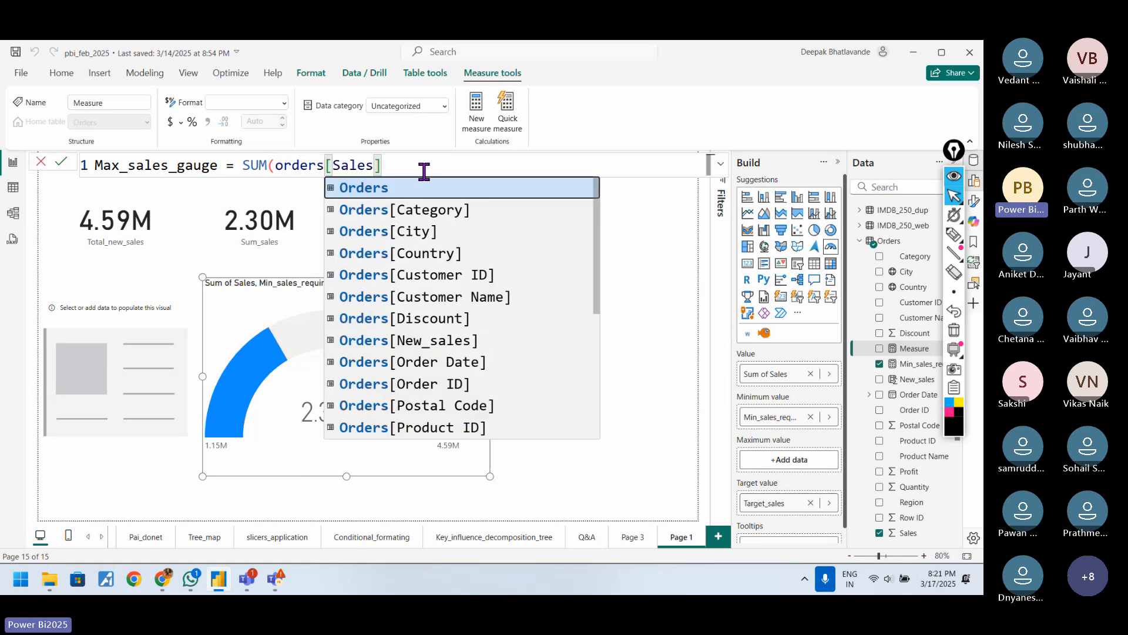
pyautogui.click(430, 172)
pyautogui.write('*')
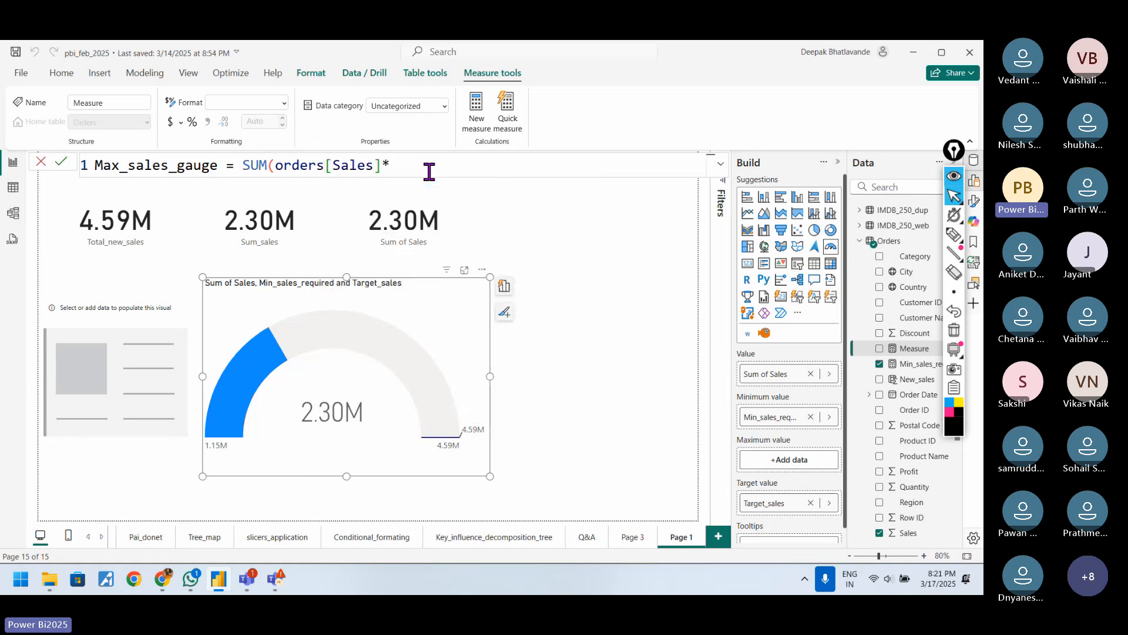
pyautogui.press('BackSpace')
pyautogui.write(')*3')
pyautogui.press('Return')
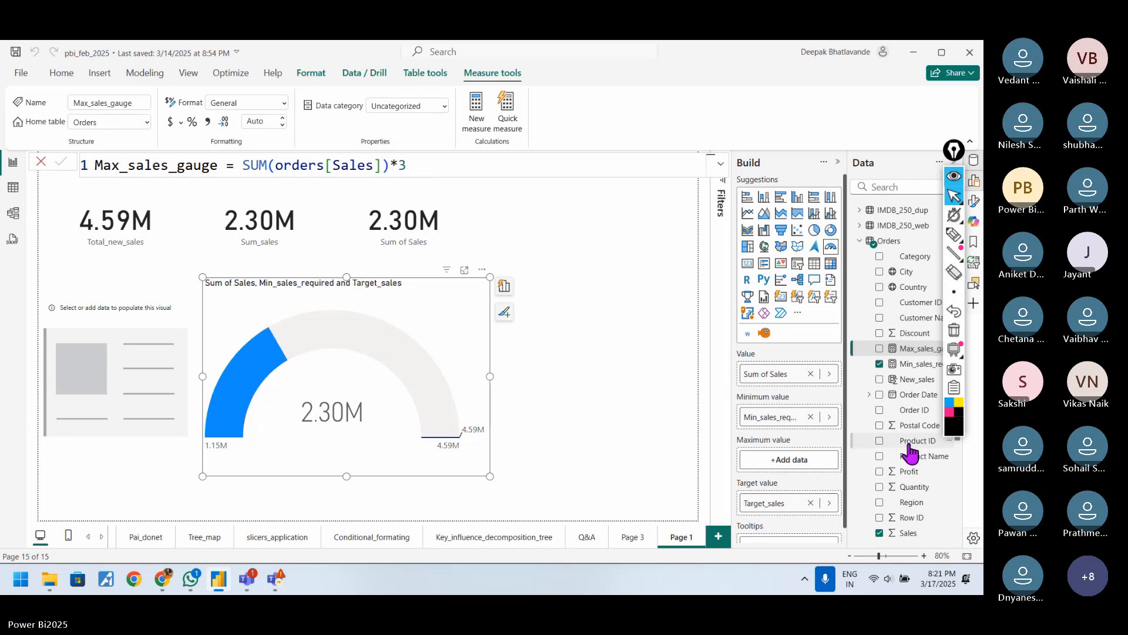
# Assign the Max_sales_gauge measure as the gauge's maximum value.
pyautogui.moveTo(919, 356); pyautogui.dragTo(801, 470)
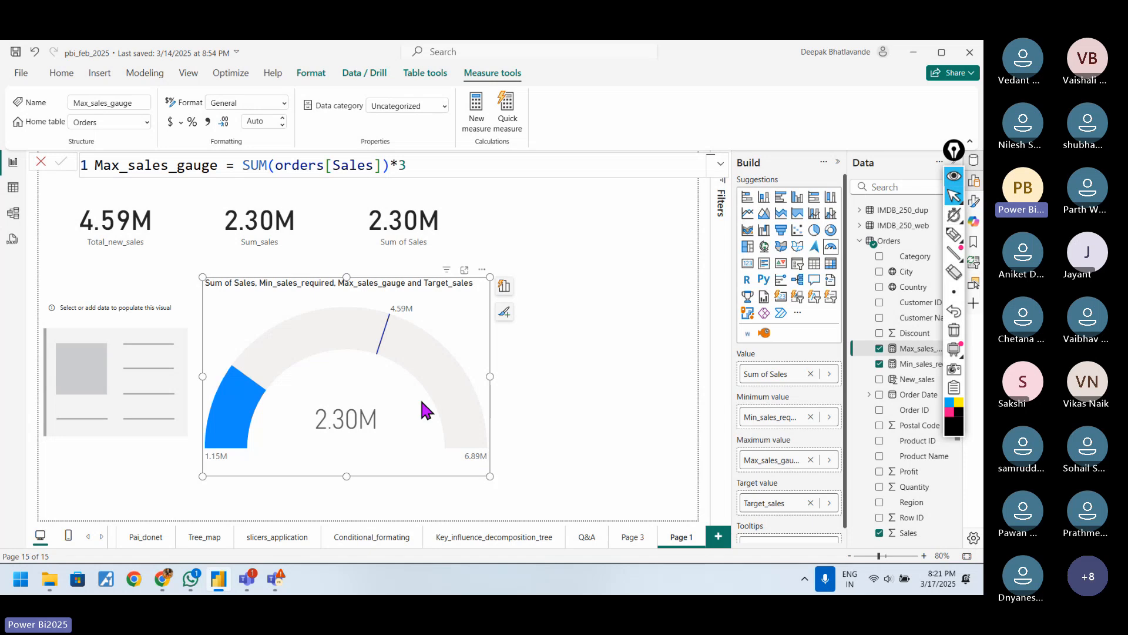
pyautogui.click(954, 235)
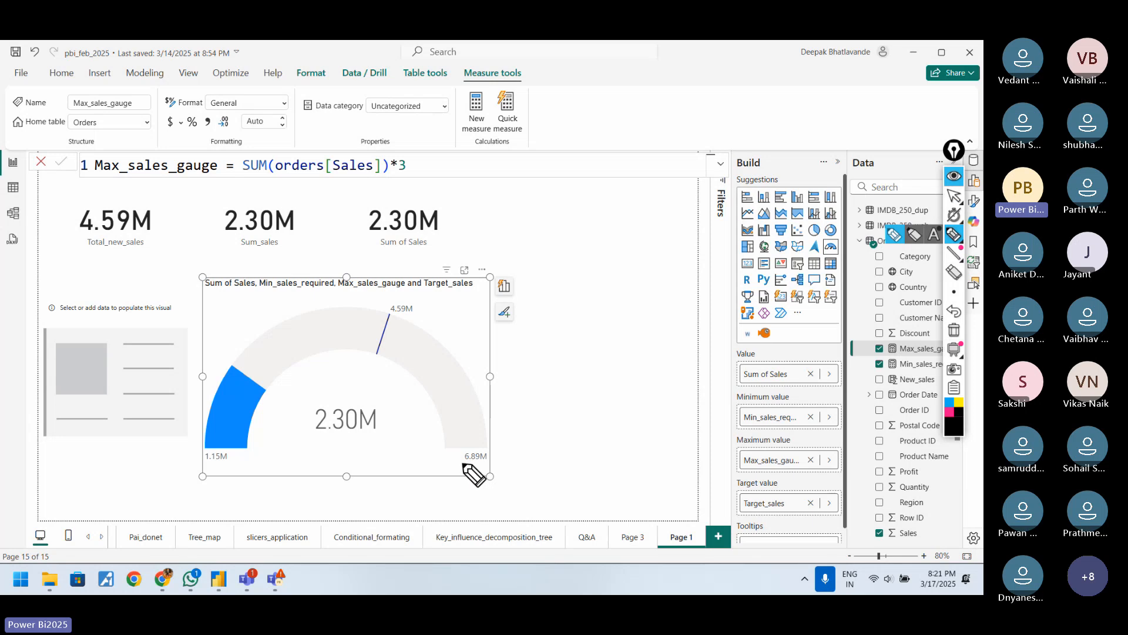
pyautogui.click(955, 198)
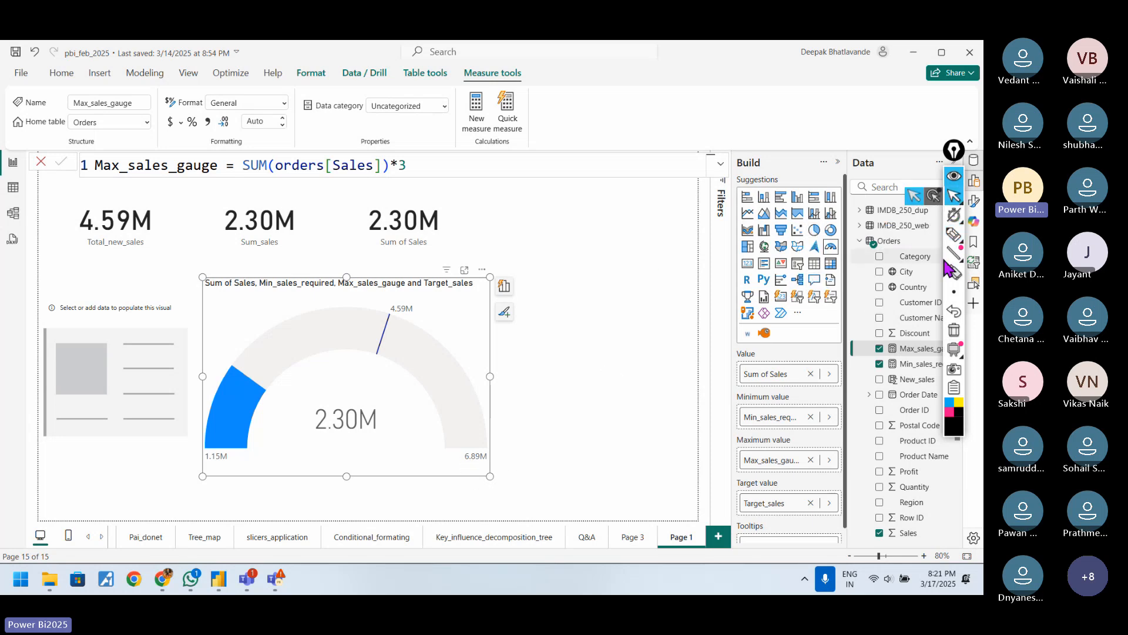
# Open the gauge's format settings and change its fill color to pink.
pyautogui.click(974, 200)
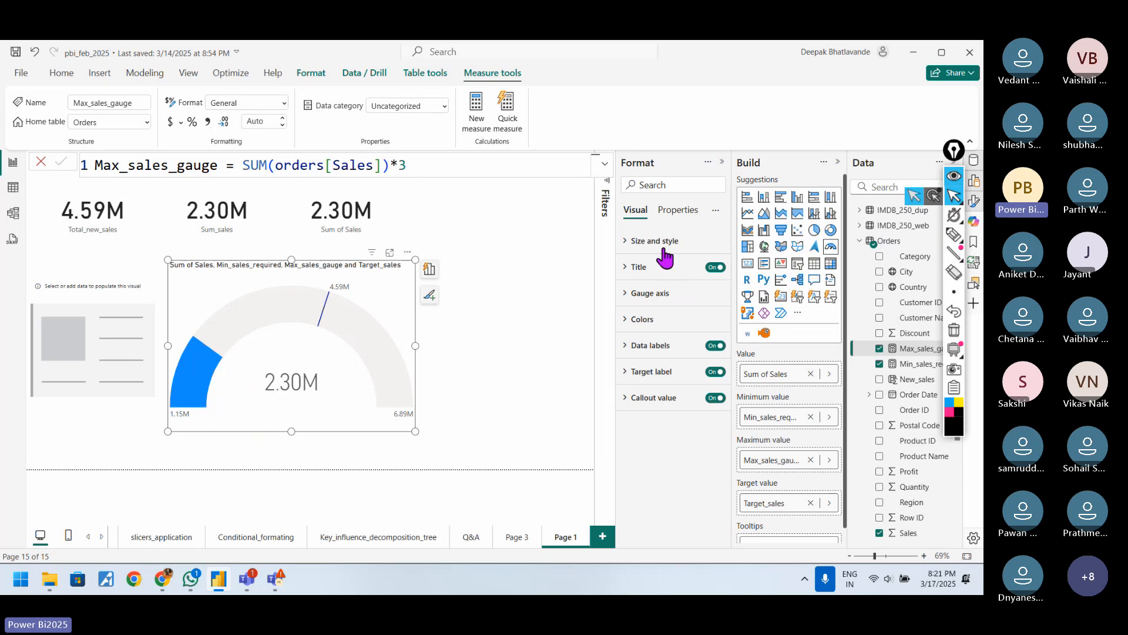
pyautogui.click(661, 299)
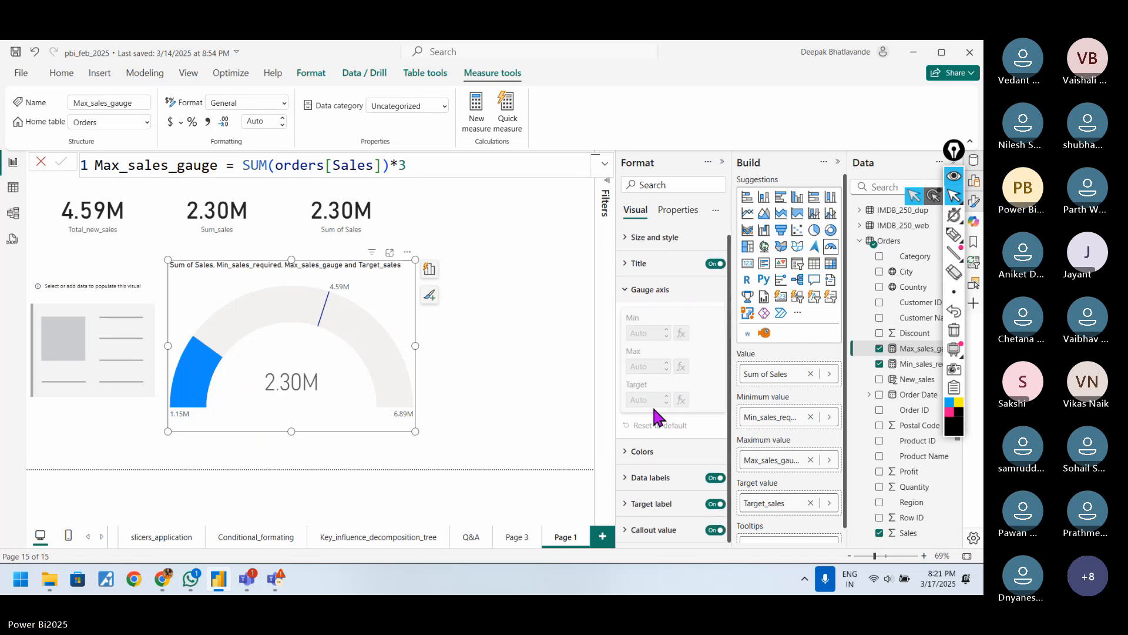
pyautogui.click(646, 455)
pyautogui.moveTo(730, 440); pyautogui.dragTo(723, 490)
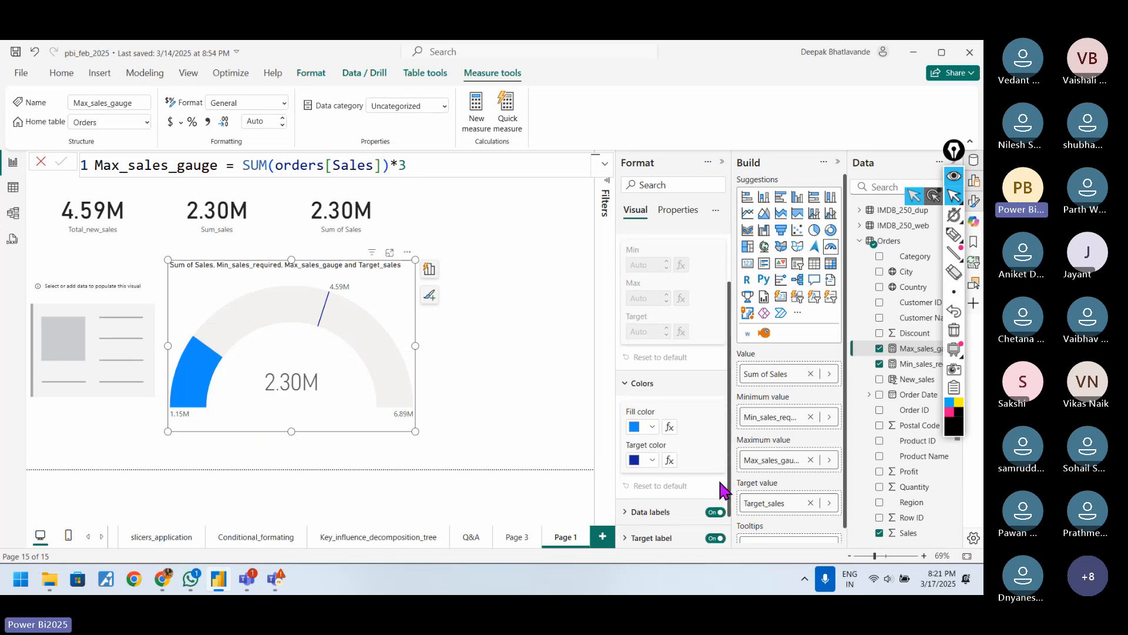
pyautogui.click(652, 421)
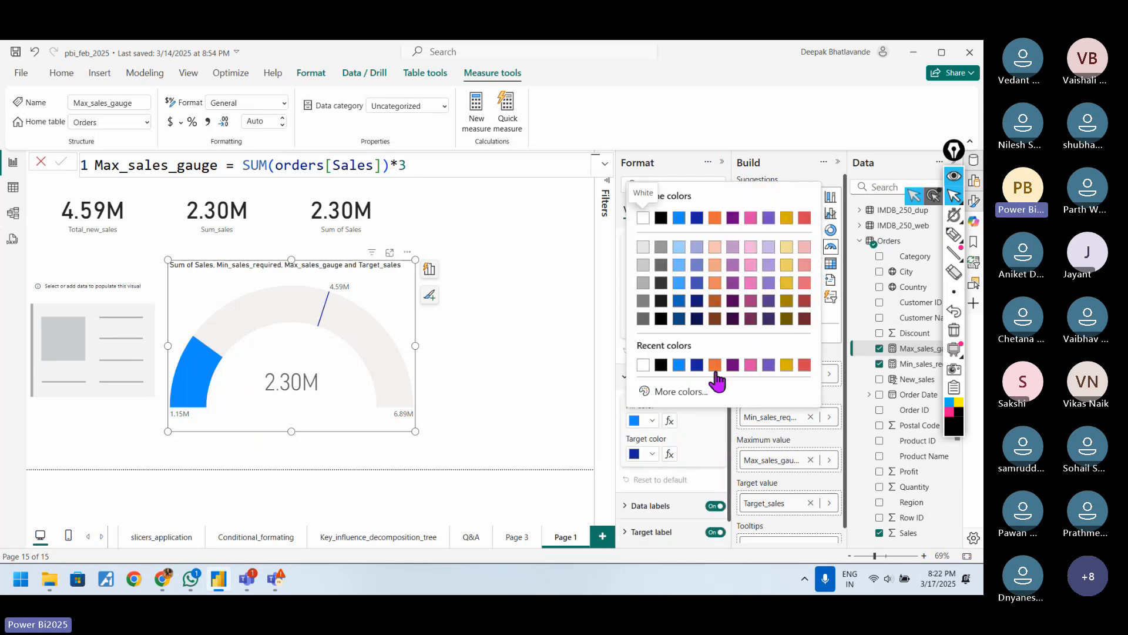
pyautogui.click(750, 367)
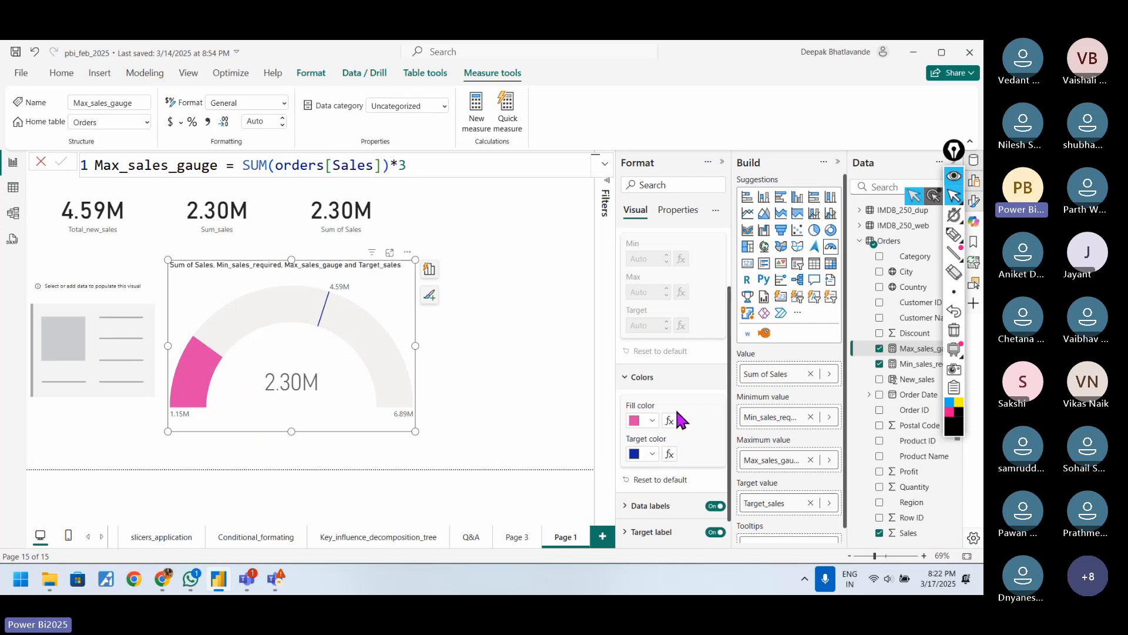
# Try red as the gauge's target color, replace it with a medium blue shade, and collapse the axis and color settings.
pyautogui.click(653, 454)
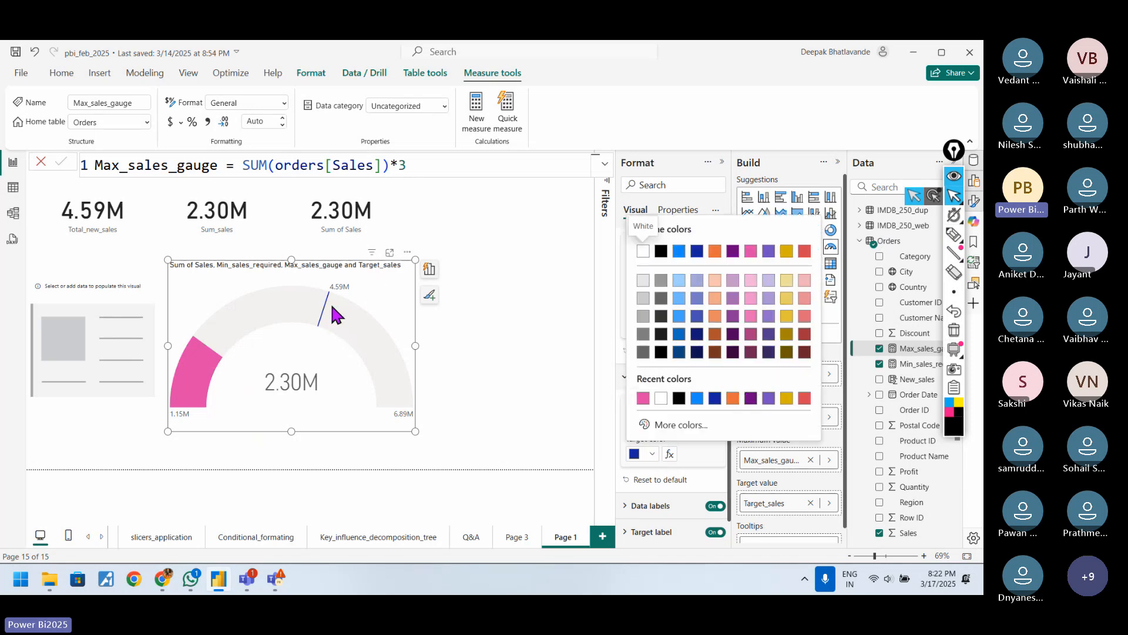
pyautogui.click(804, 399)
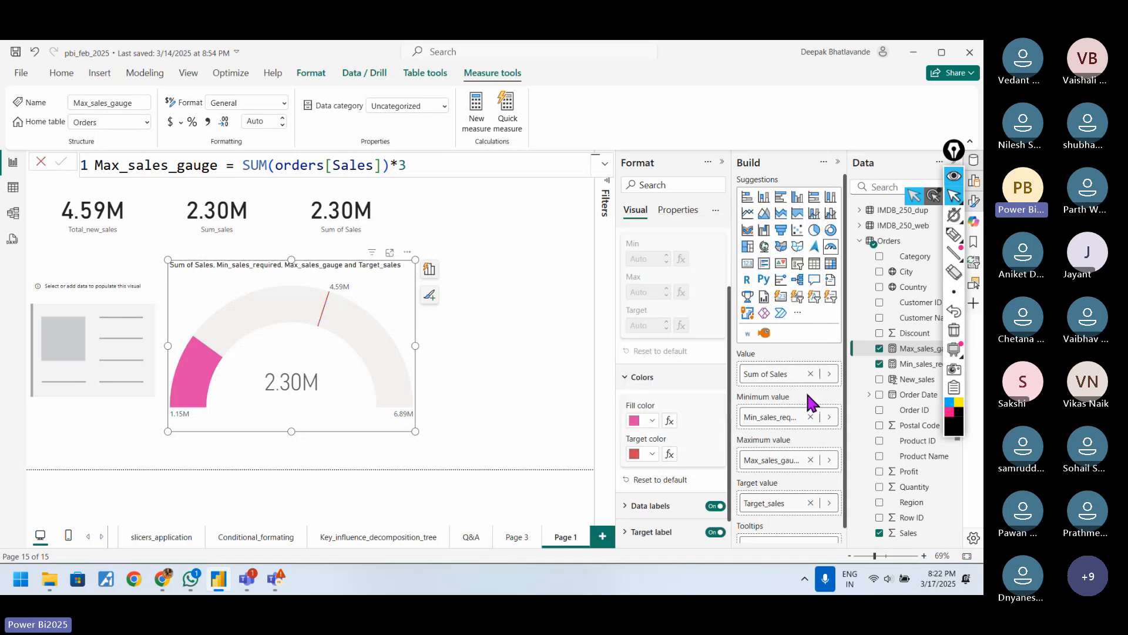
pyautogui.click(652, 456)
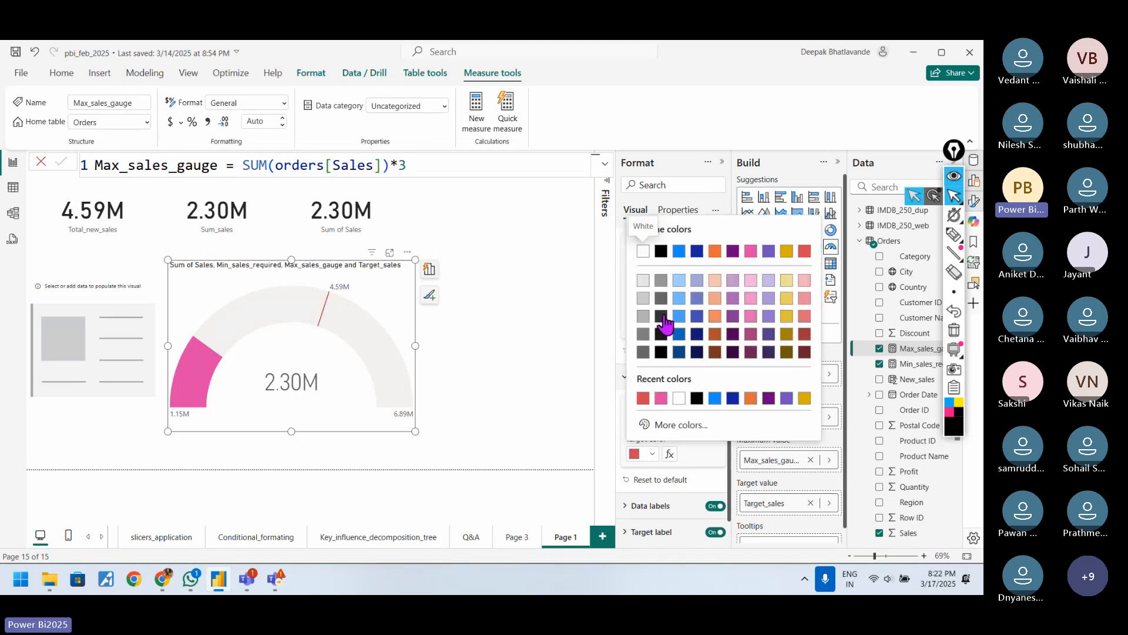
pyautogui.click(697, 317)
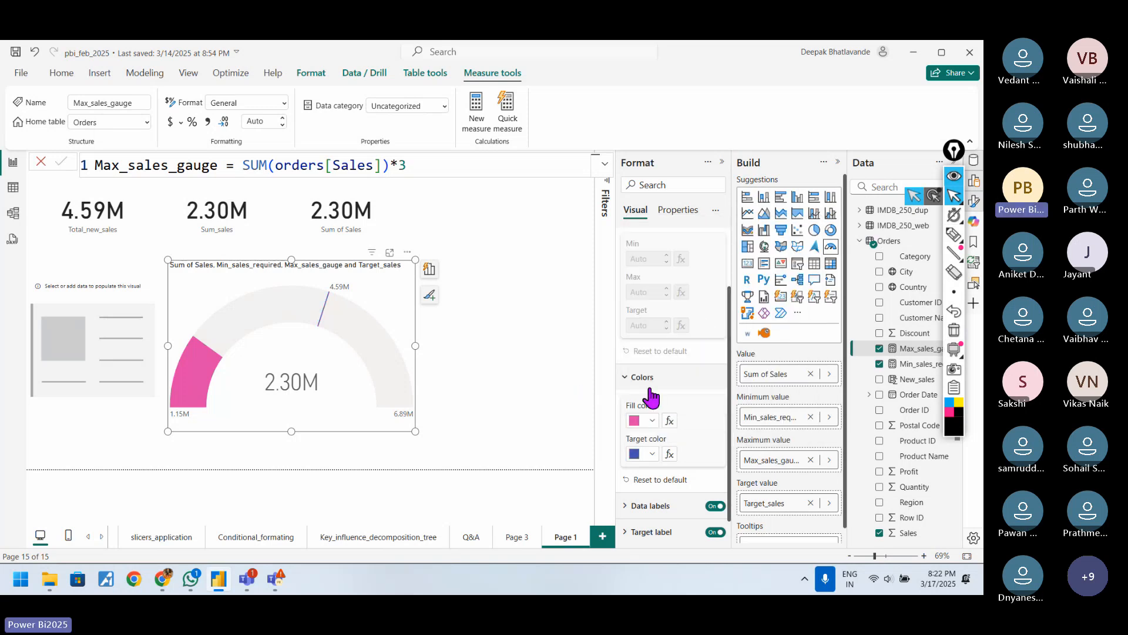
pyautogui.scroll(-1, 727, 454)
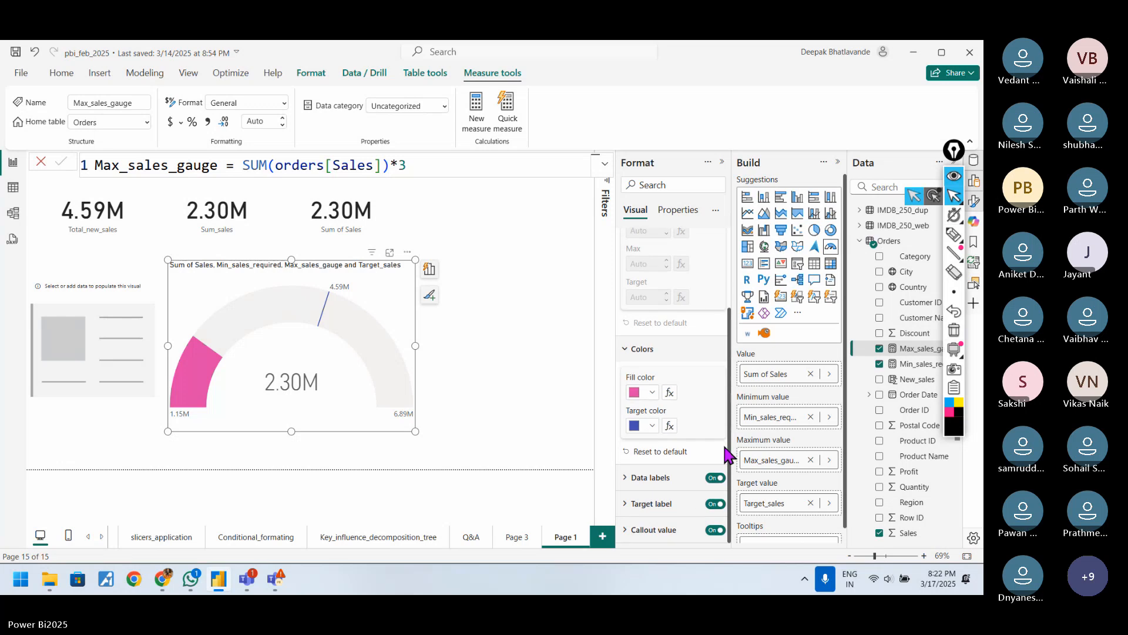
pyautogui.scroll(4, 727, 458)
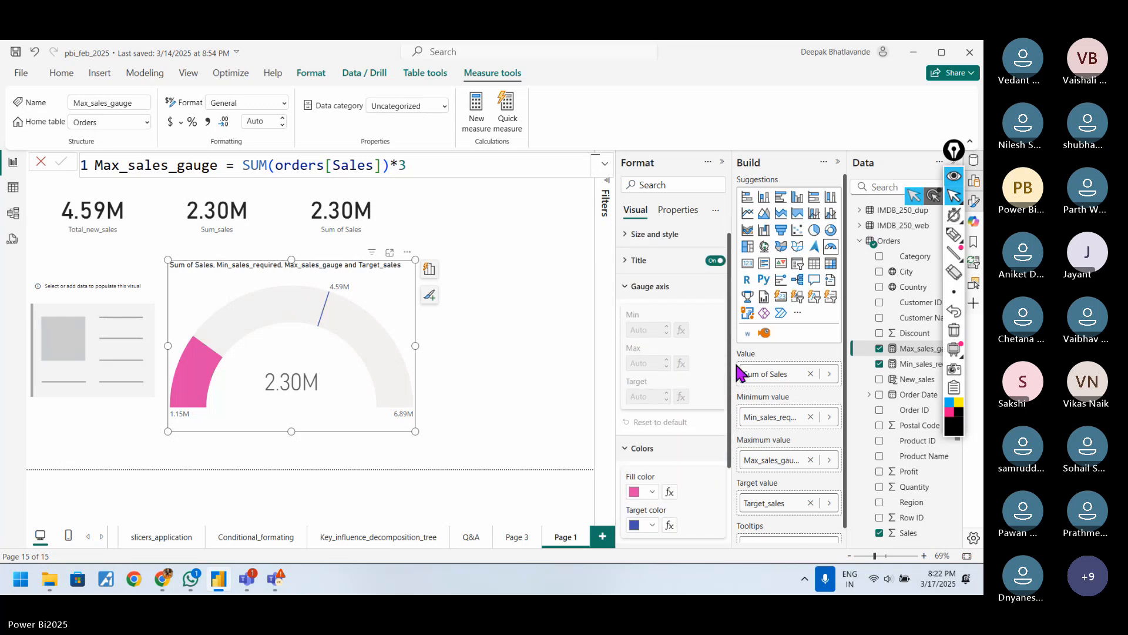
pyautogui.click(655, 288)
pyautogui.click(651, 320)
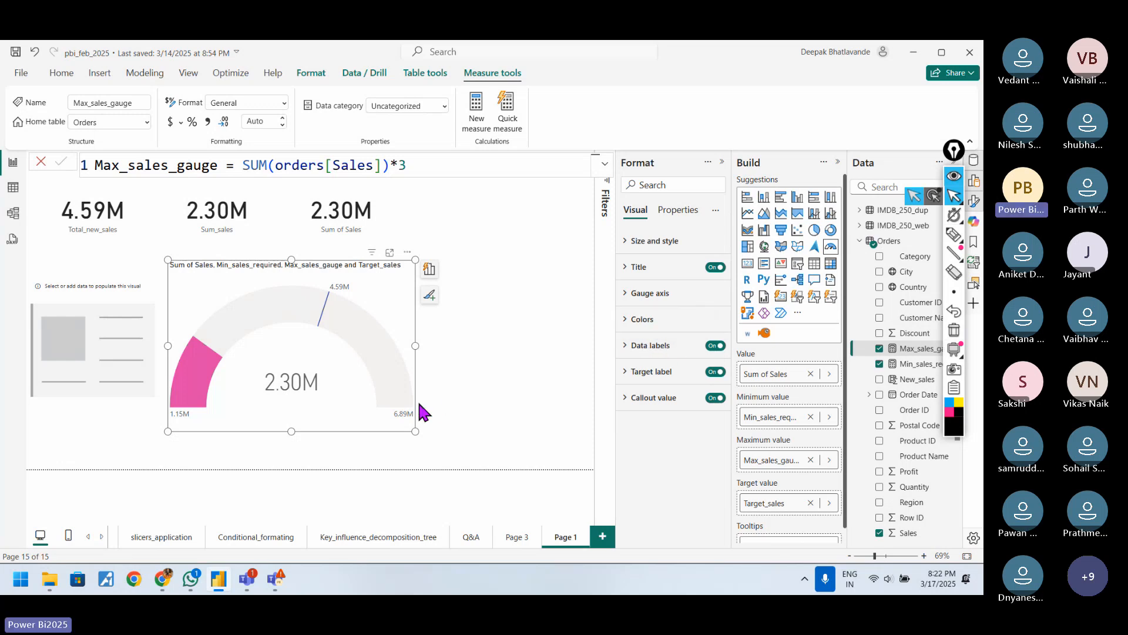
# Set the display units of the gauge's data labels to None.
pyautogui.click(650, 347)
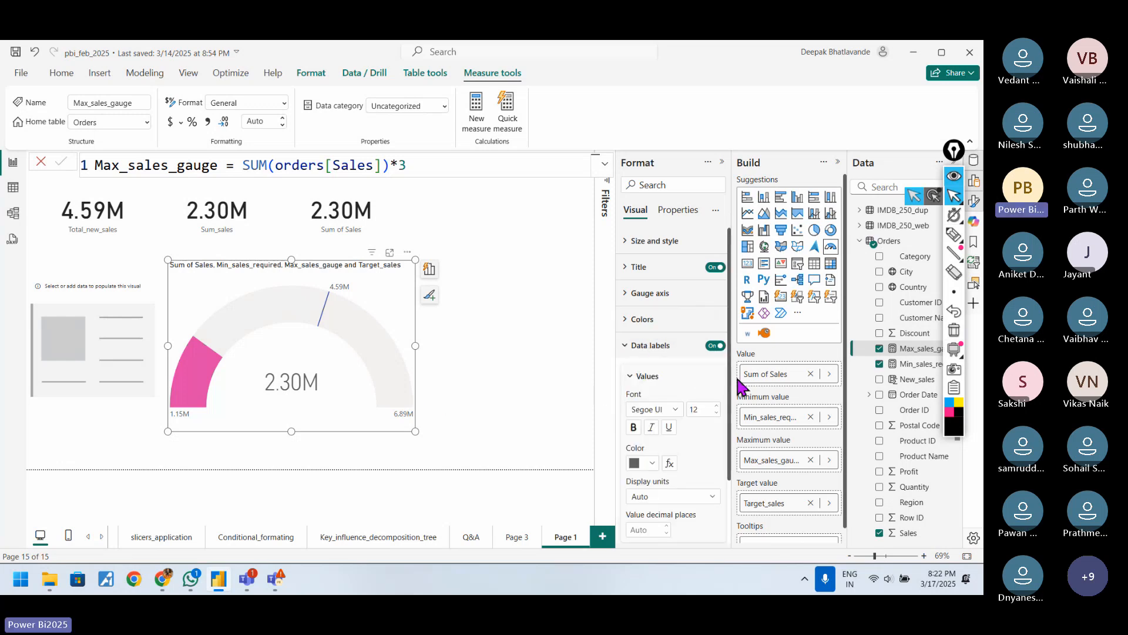
pyautogui.scroll(-2, 732, 411)
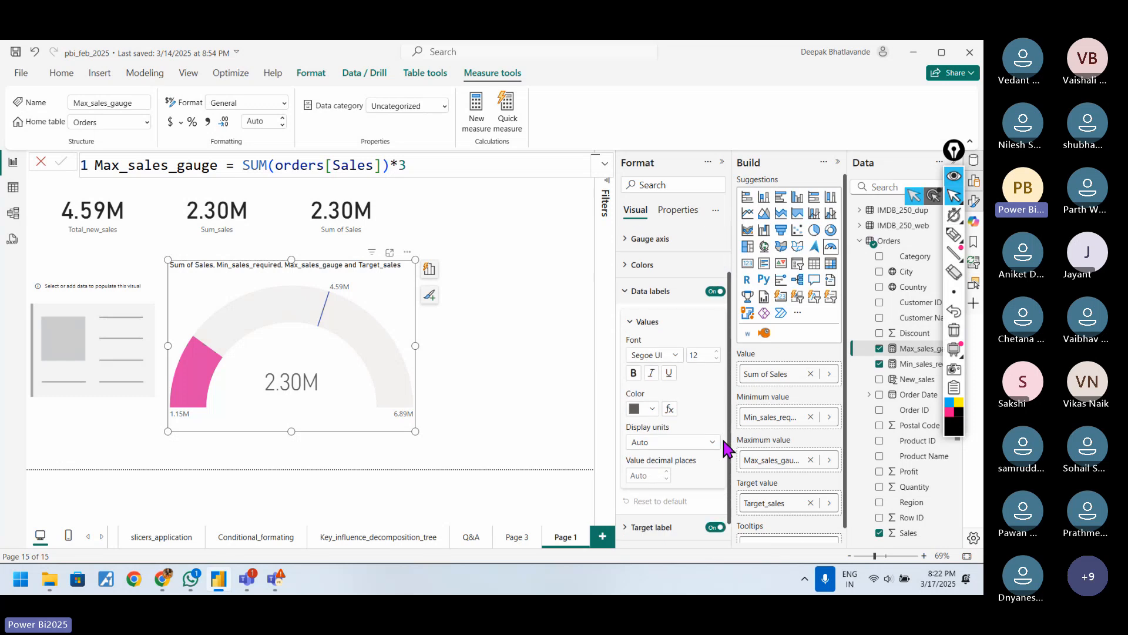
pyautogui.click(712, 432)
pyautogui.click(683, 460)
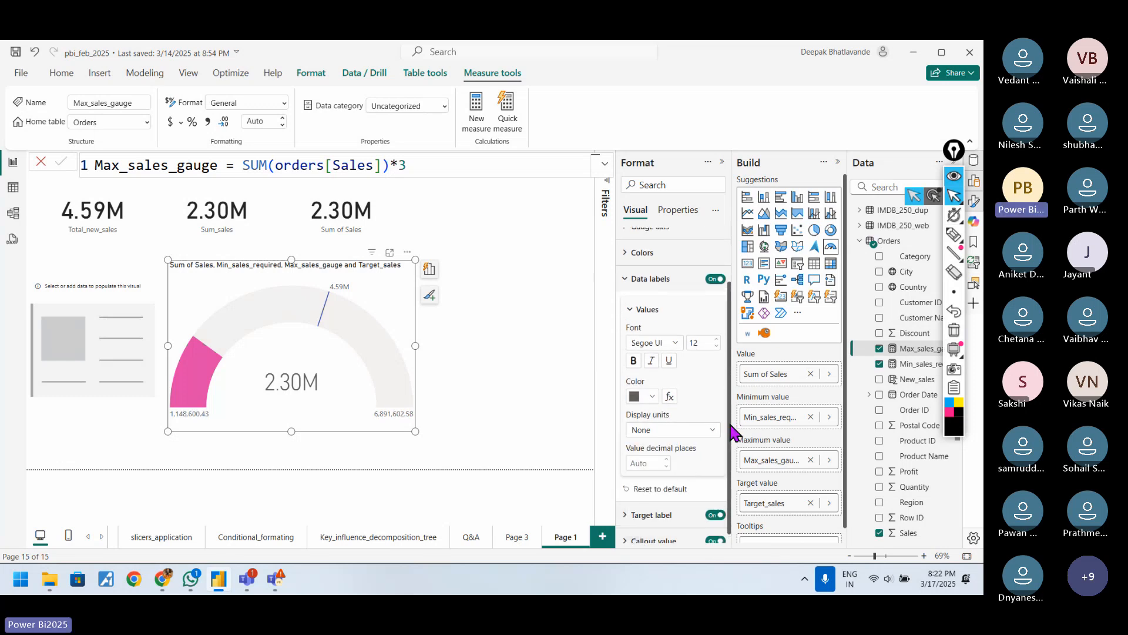
# Set the font size of the gauge's data labels to 18 and collapse their settings.
pyautogui.scroll(-1, 730, 431)
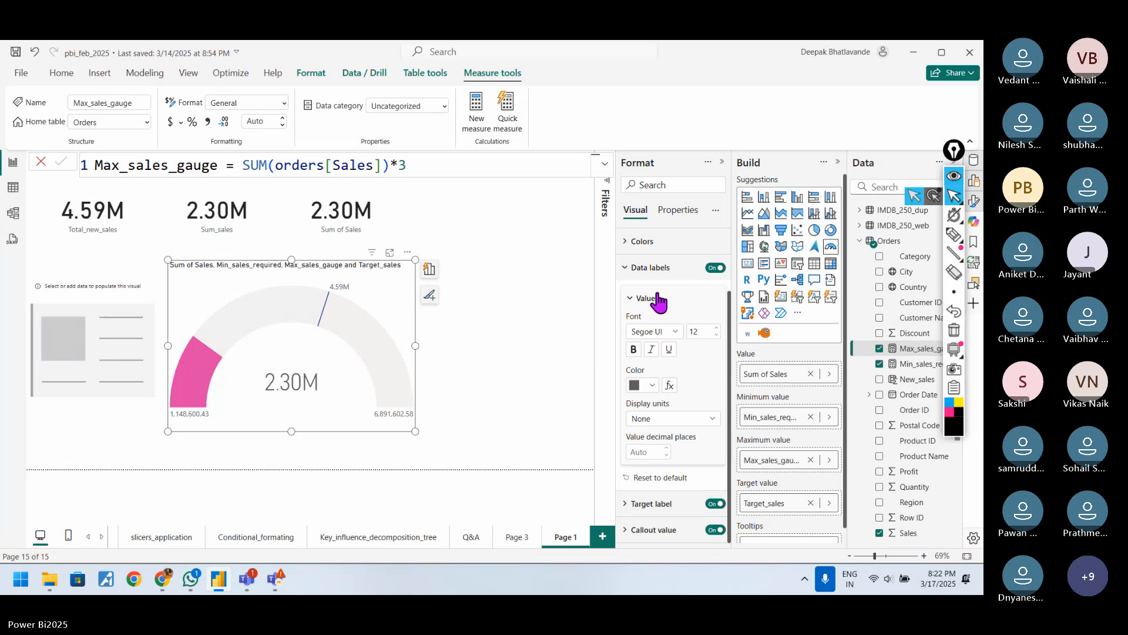
pyautogui.click(698, 331)
pyautogui.write('18')
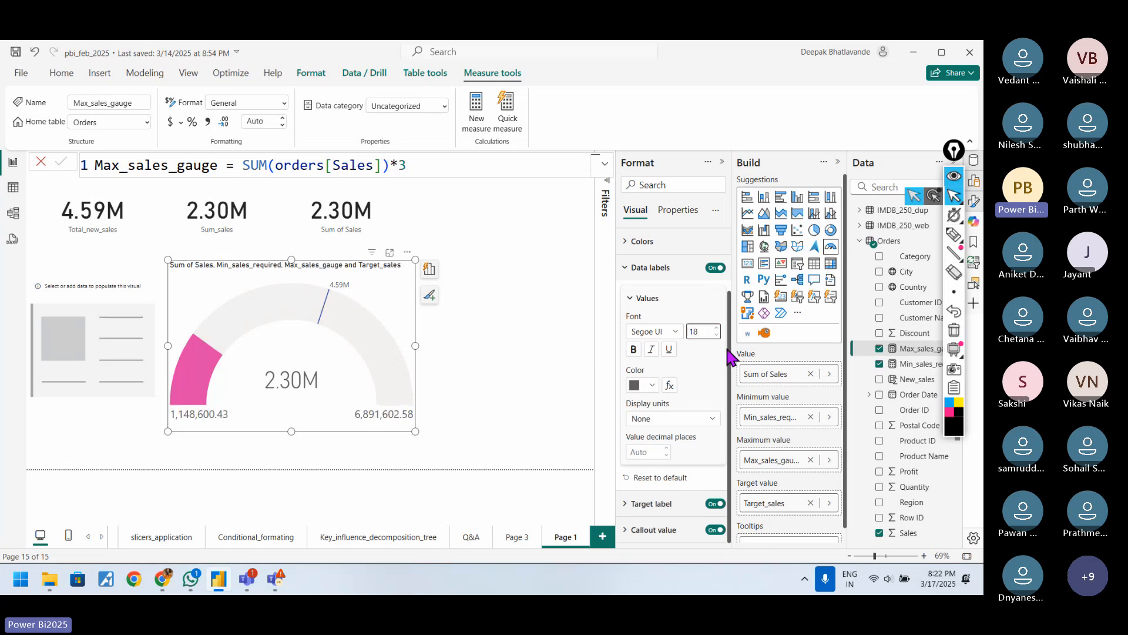
pyautogui.click(651, 299)
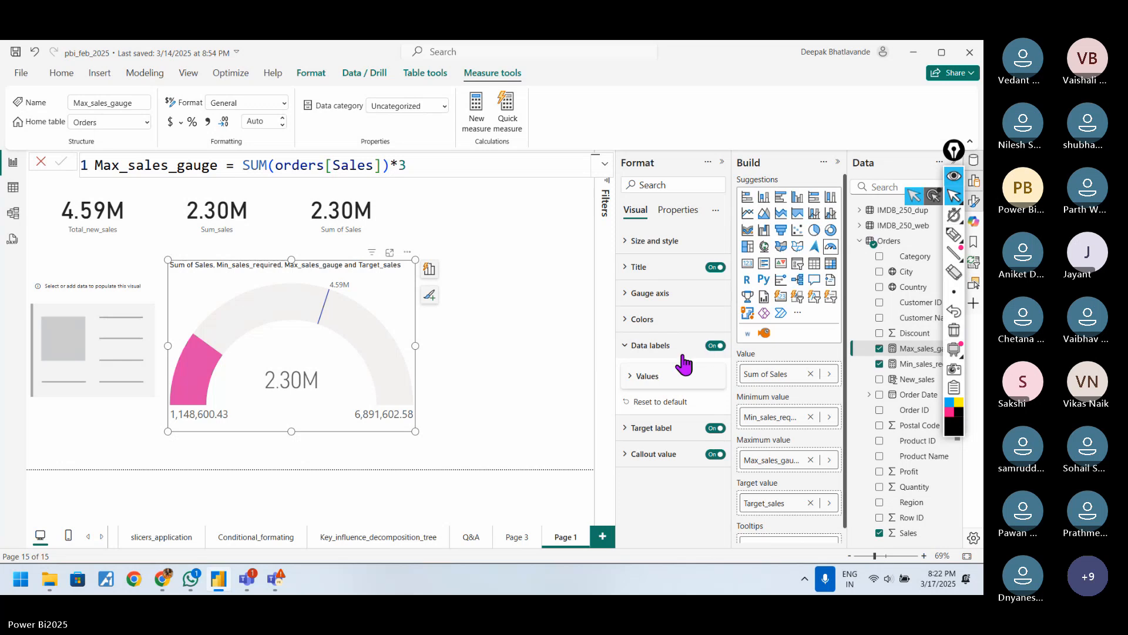
pyautogui.click(649, 347)
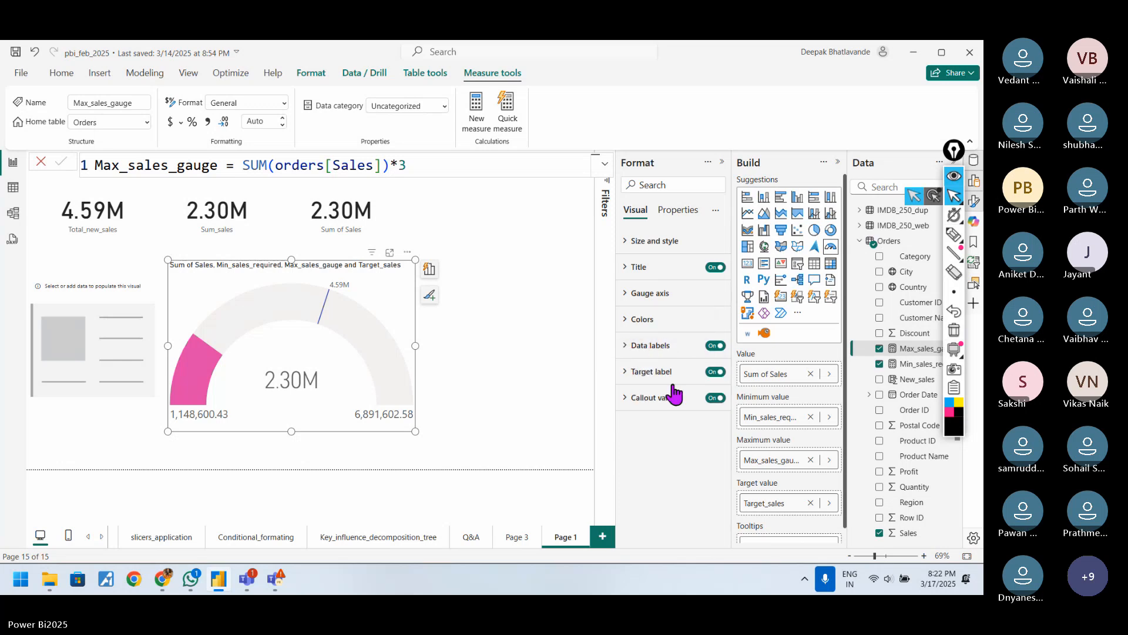
# Set the font size of the gauge's target label to 18.
pyautogui.click(659, 373)
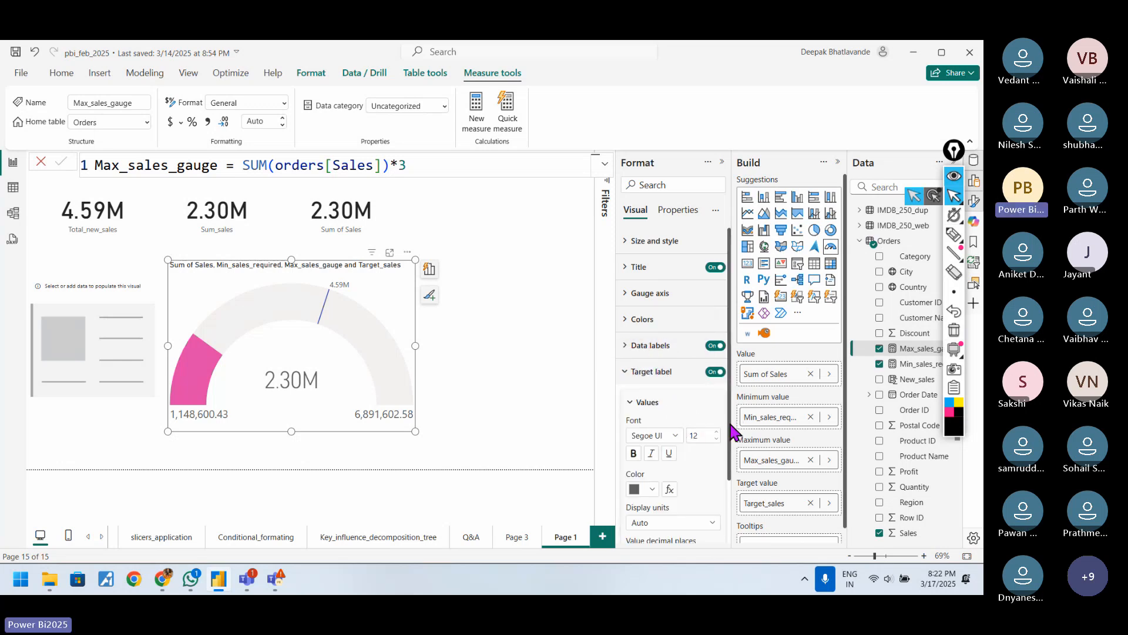
pyautogui.scroll(-1, 713, 427)
pyautogui.doubleClick(704, 399)
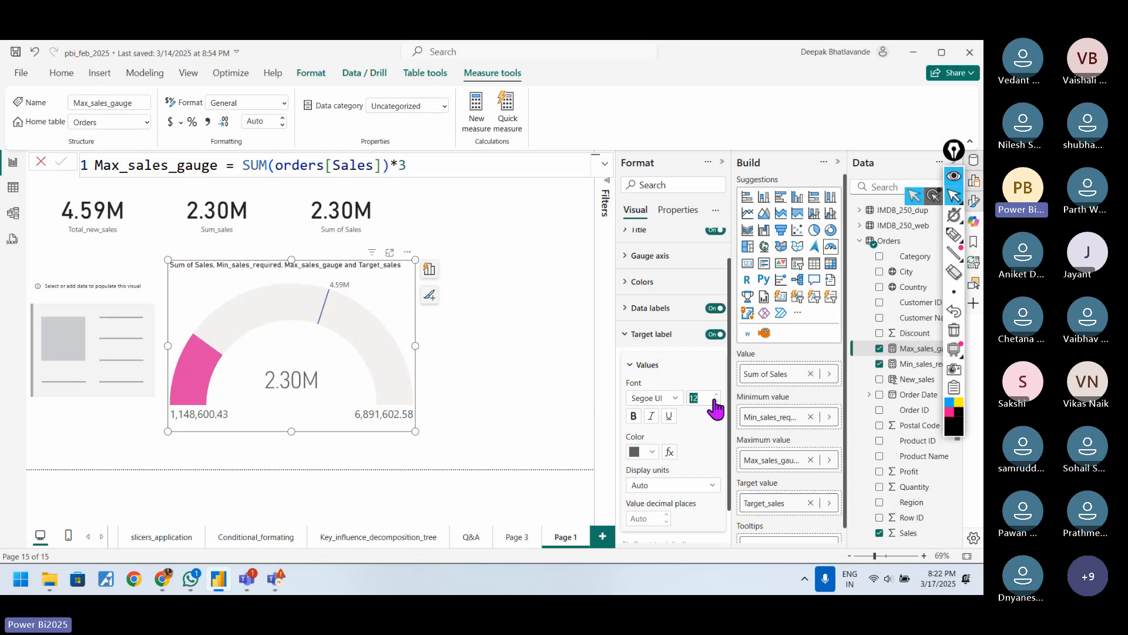
pyautogui.write('18')
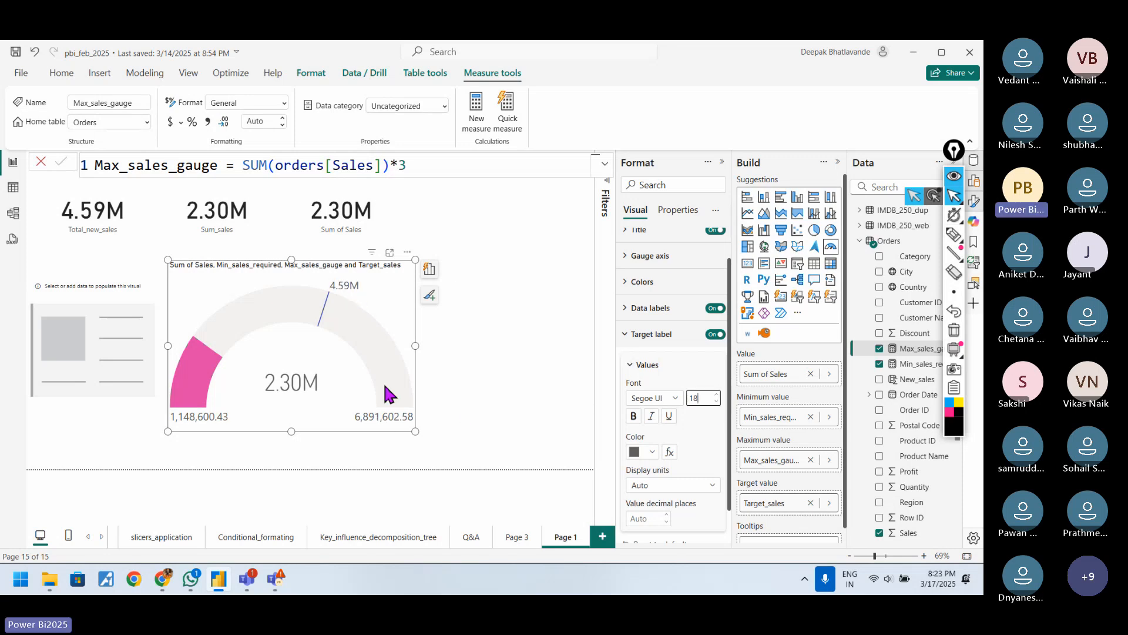
# Try None and Millions as the target label's display units, and settle on Thousands.
pyautogui.click(709, 486)
pyautogui.click(641, 408)
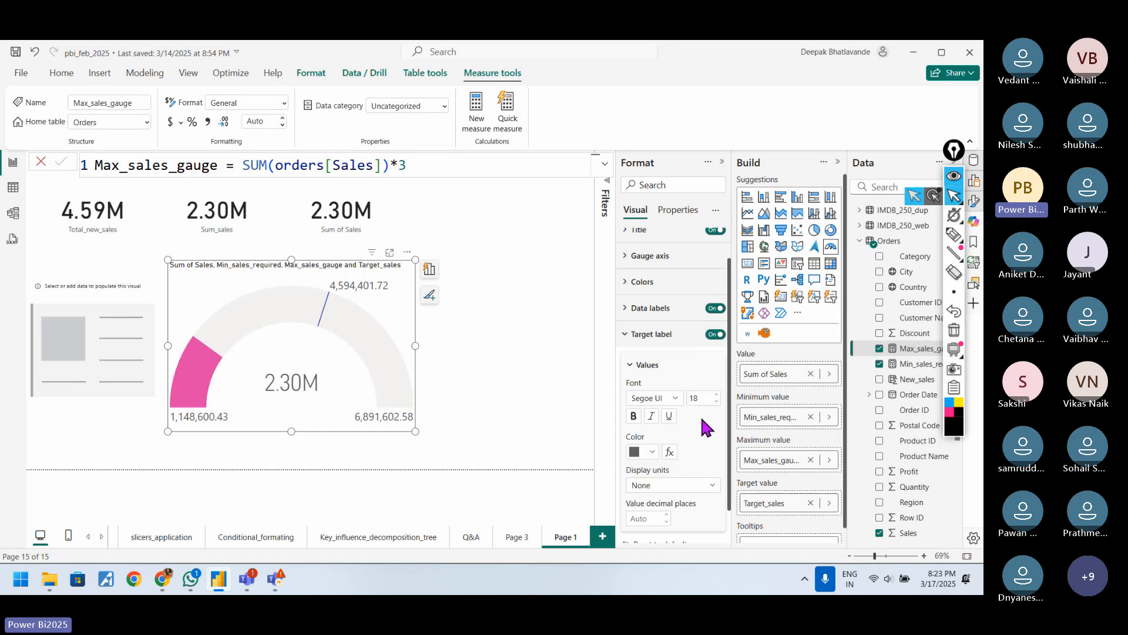
pyautogui.scroll(-1, 729, 446)
pyautogui.click(709, 461)
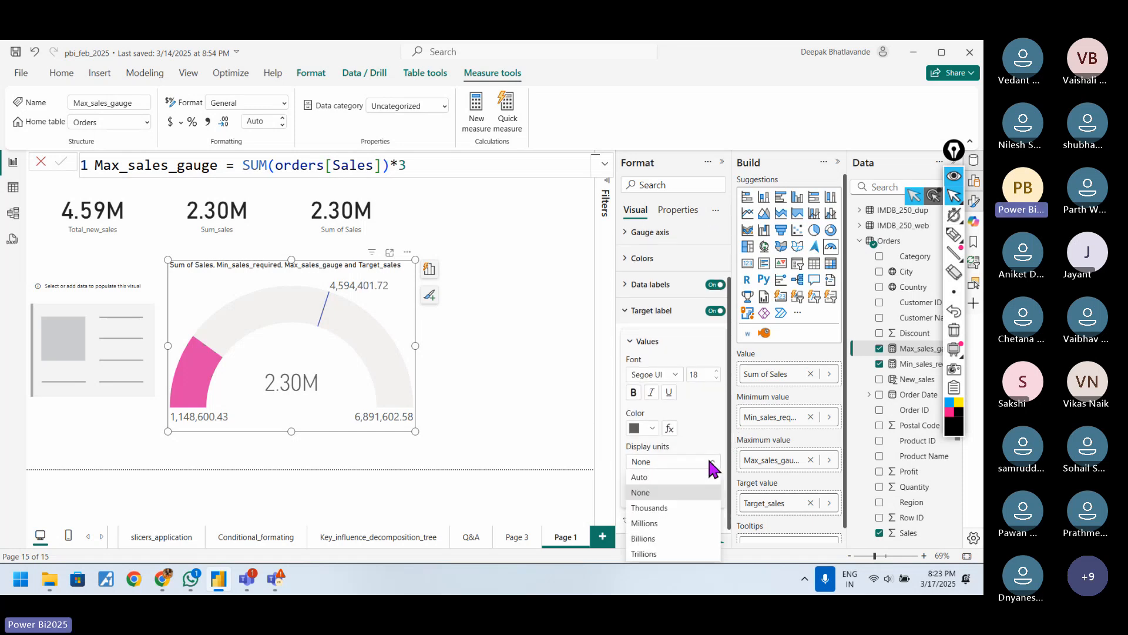
pyautogui.click(663, 523)
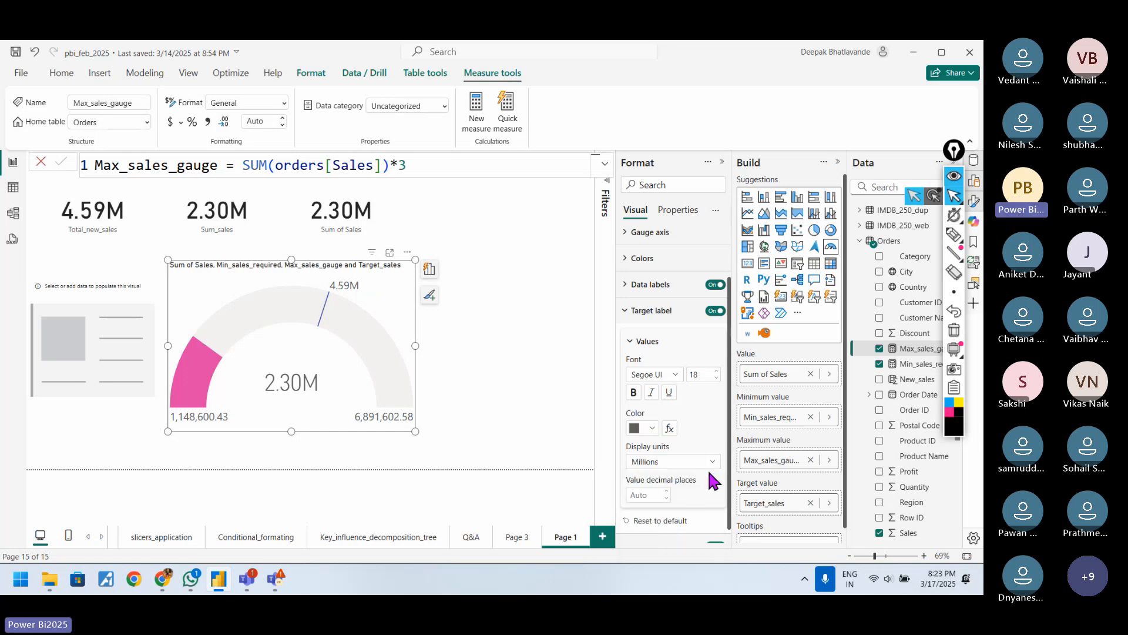
pyautogui.click(711, 462)
pyautogui.click(676, 513)
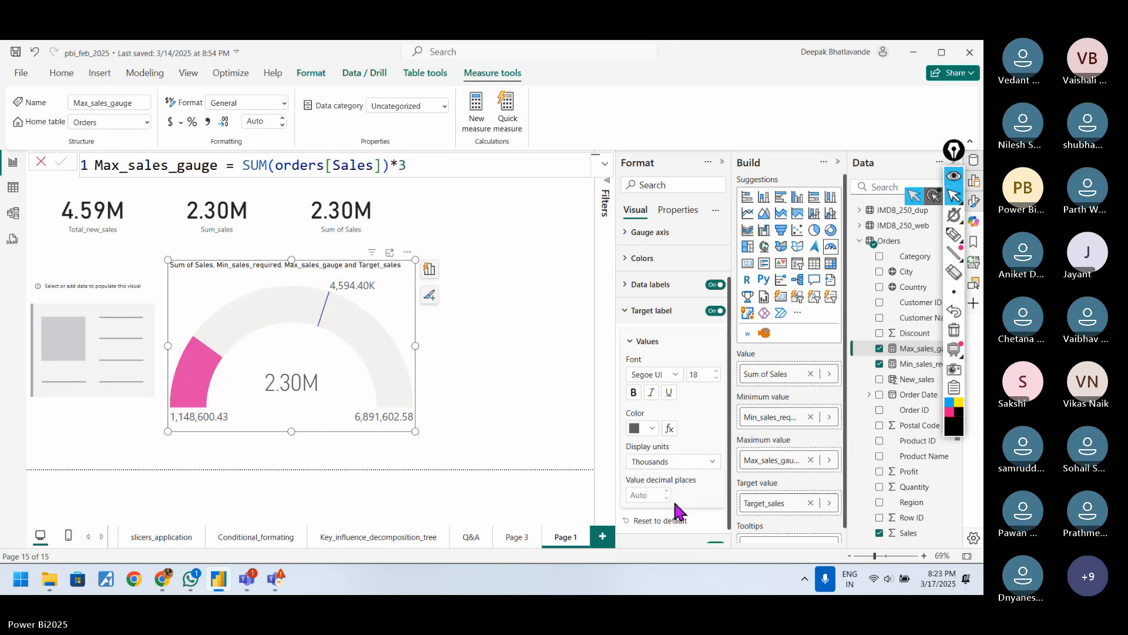
# Set the display units of the gauge's target label to None and collapse its settings.
pyautogui.click(711, 462)
pyautogui.click(679, 492)
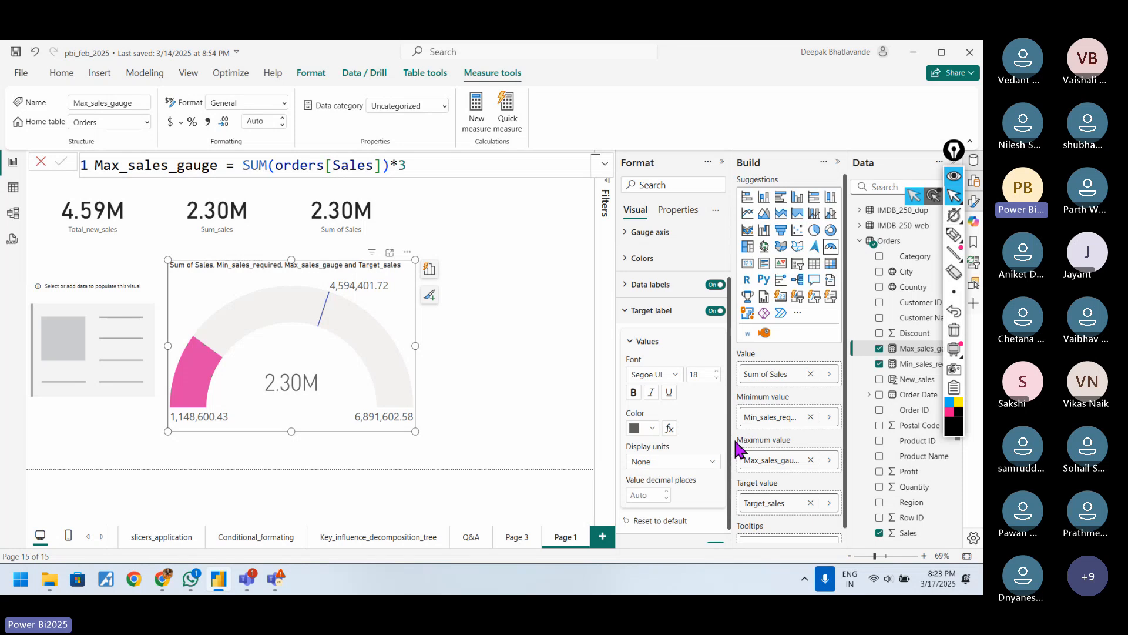
pyautogui.scroll(-1, 718, 467)
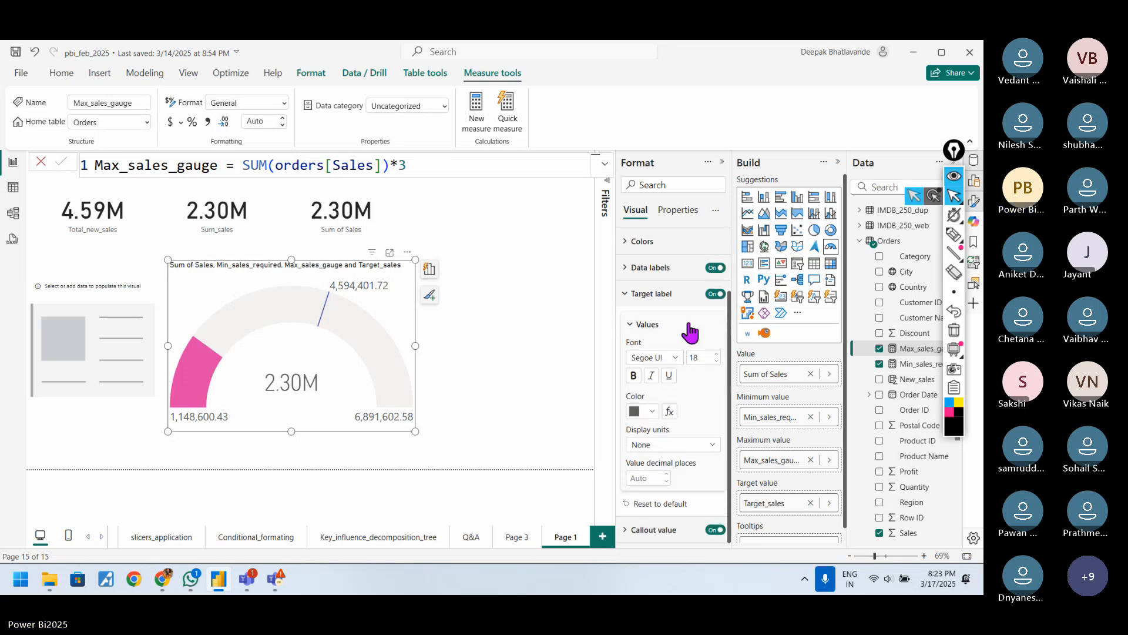
pyautogui.click(652, 412)
pyautogui.click(652, 412)
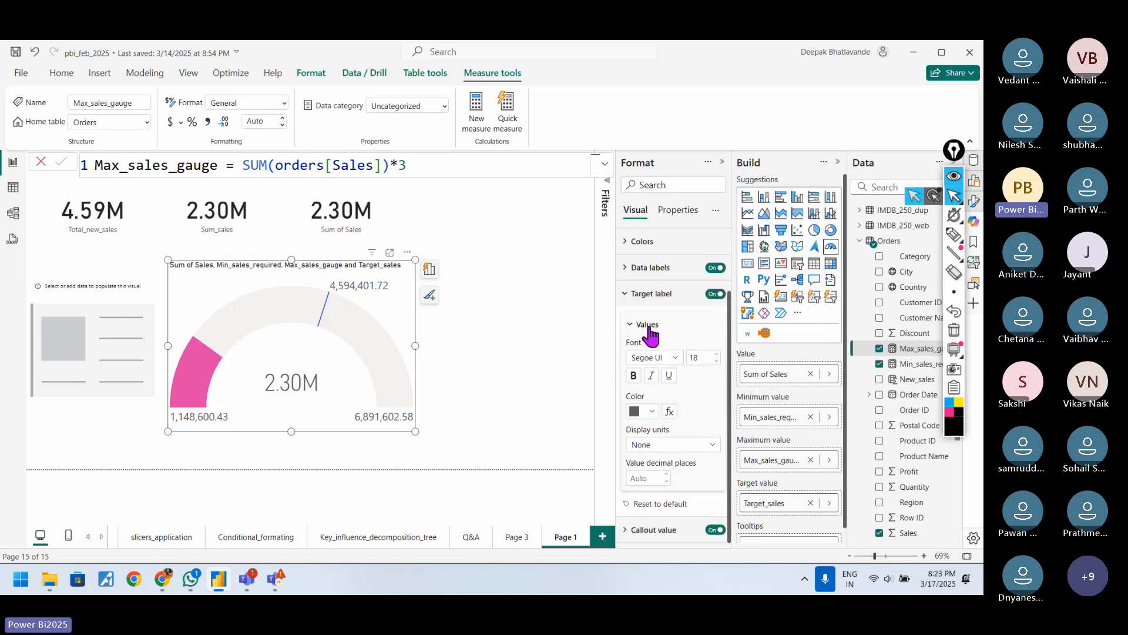
pyautogui.click(646, 329)
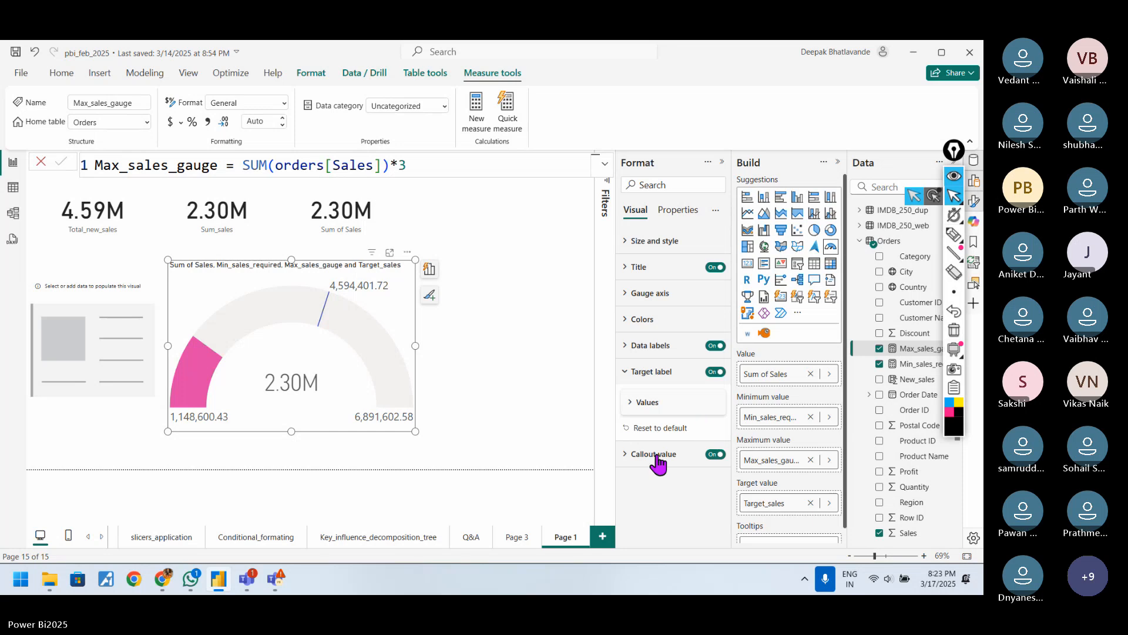
pyautogui.click(649, 373)
# Set the display units of the gauge's callout value to None.
pyautogui.click(662, 400)
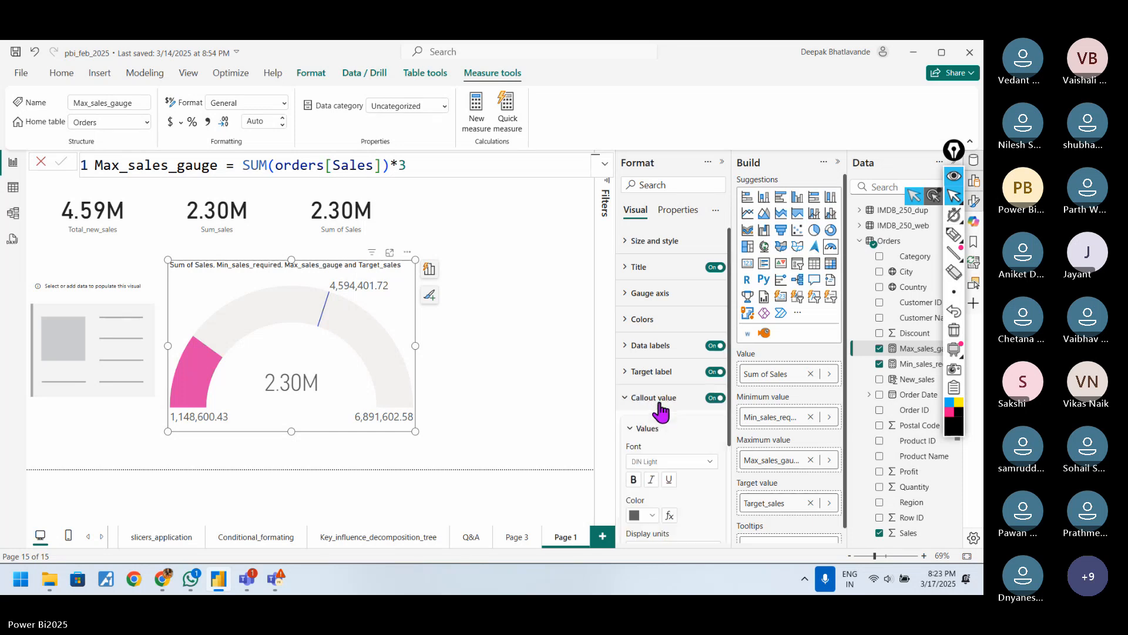
pyautogui.scroll(-3, 725, 459)
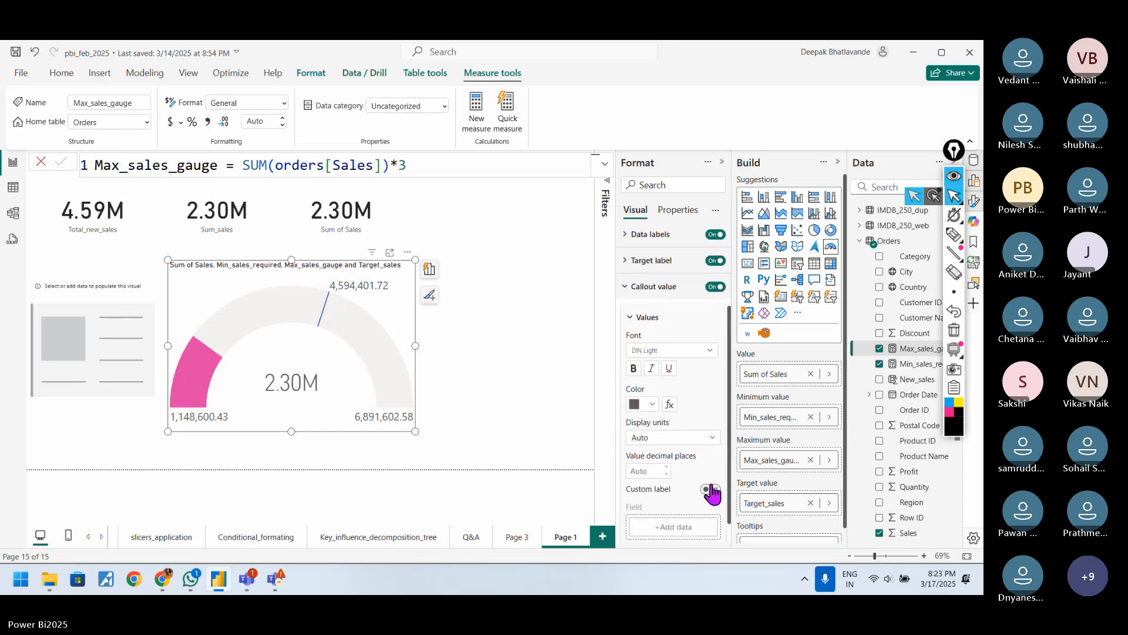
pyautogui.click(651, 404)
pyautogui.click(685, 417)
pyautogui.click(704, 440)
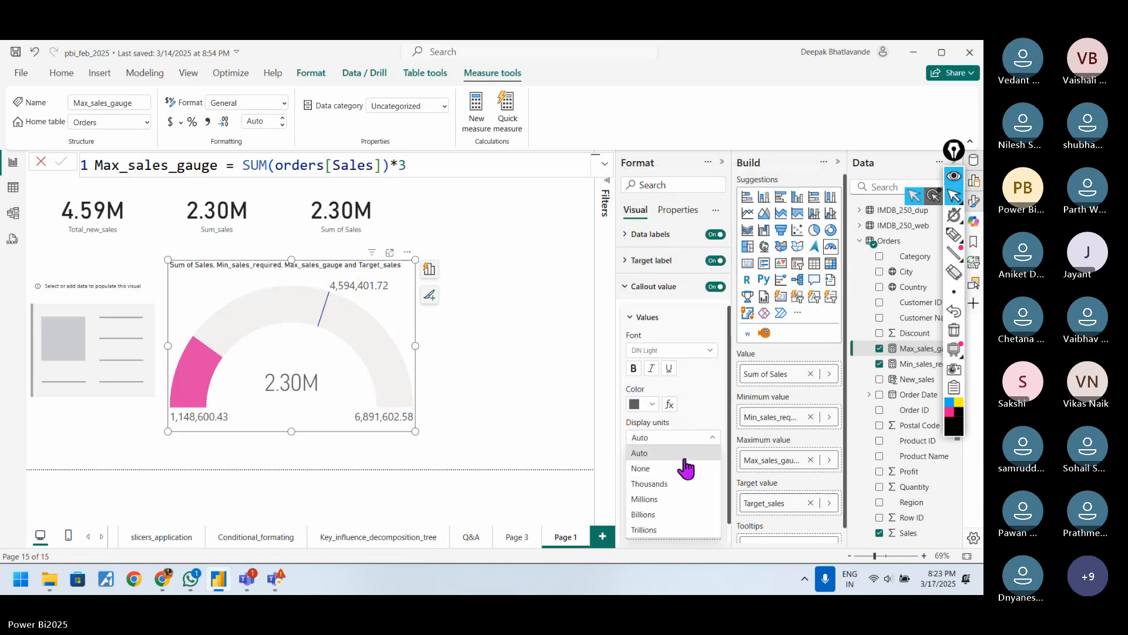
pyautogui.click(662, 470)
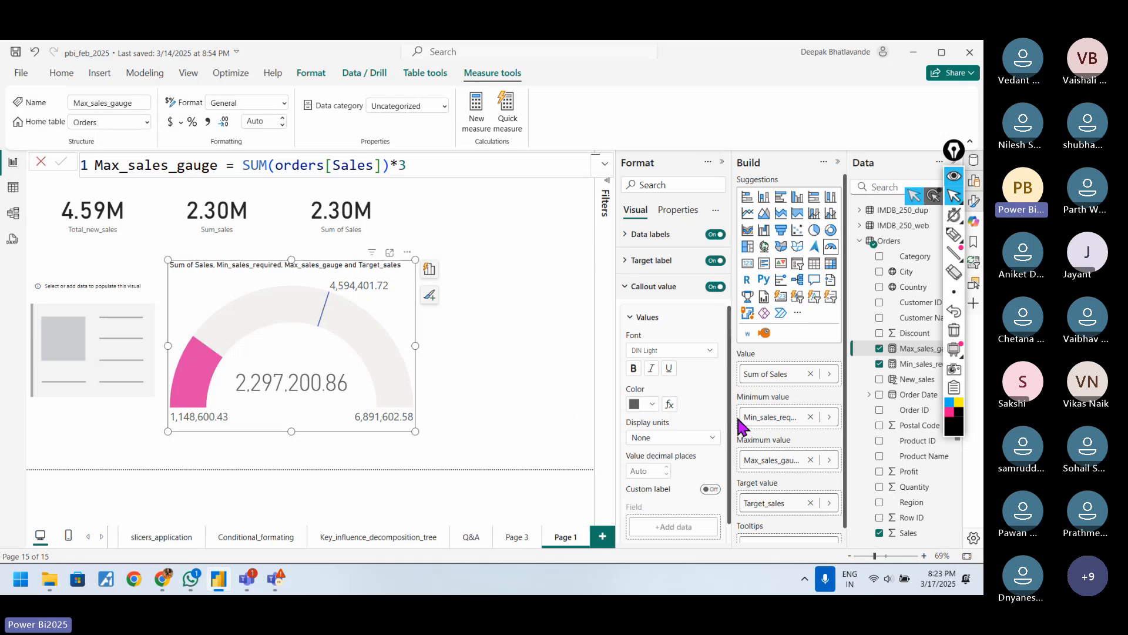
# Turn on the callout value's custom label with Sales from the Orders table as its field, and collapse the callout settings.
pyautogui.scroll(-1, 730, 449)
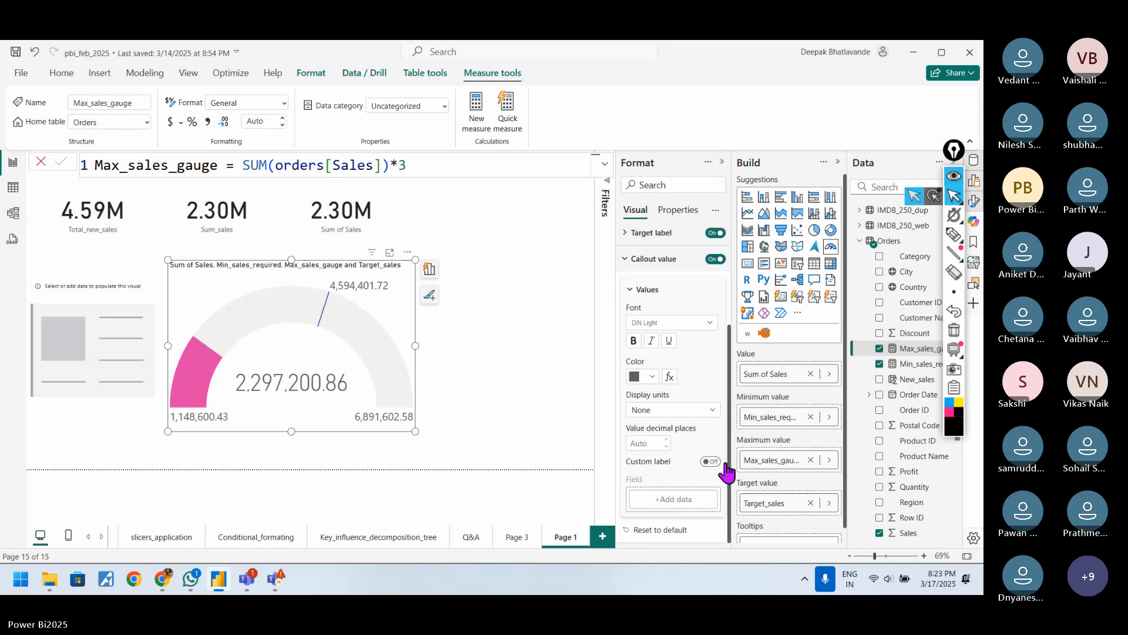
pyautogui.click(719, 462)
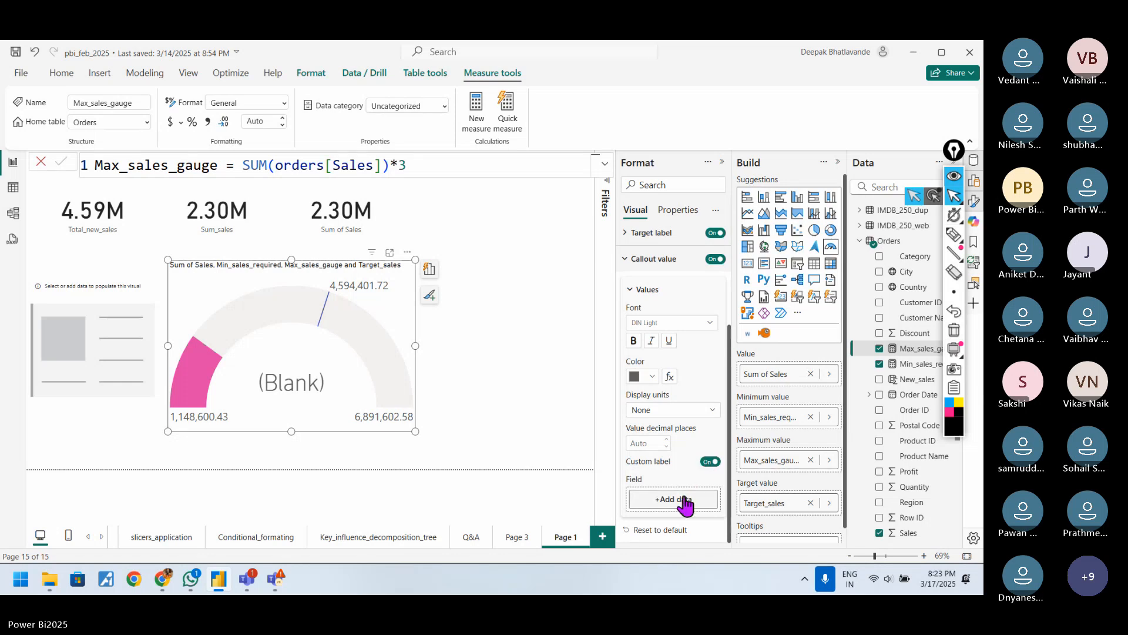
pyautogui.click(693, 501)
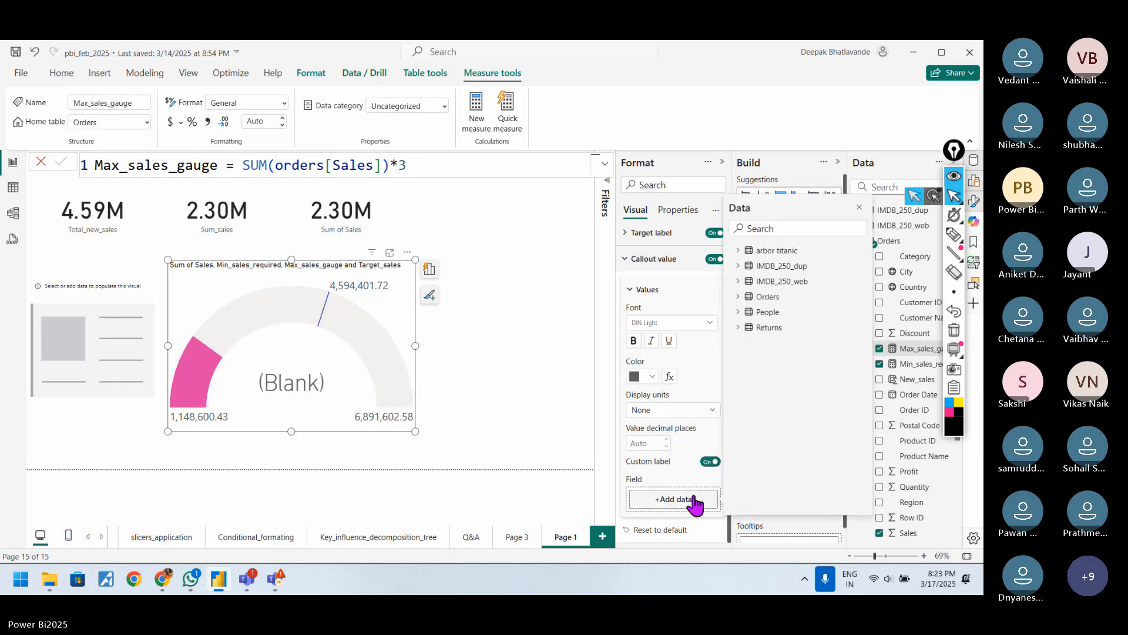
pyautogui.click(764, 297)
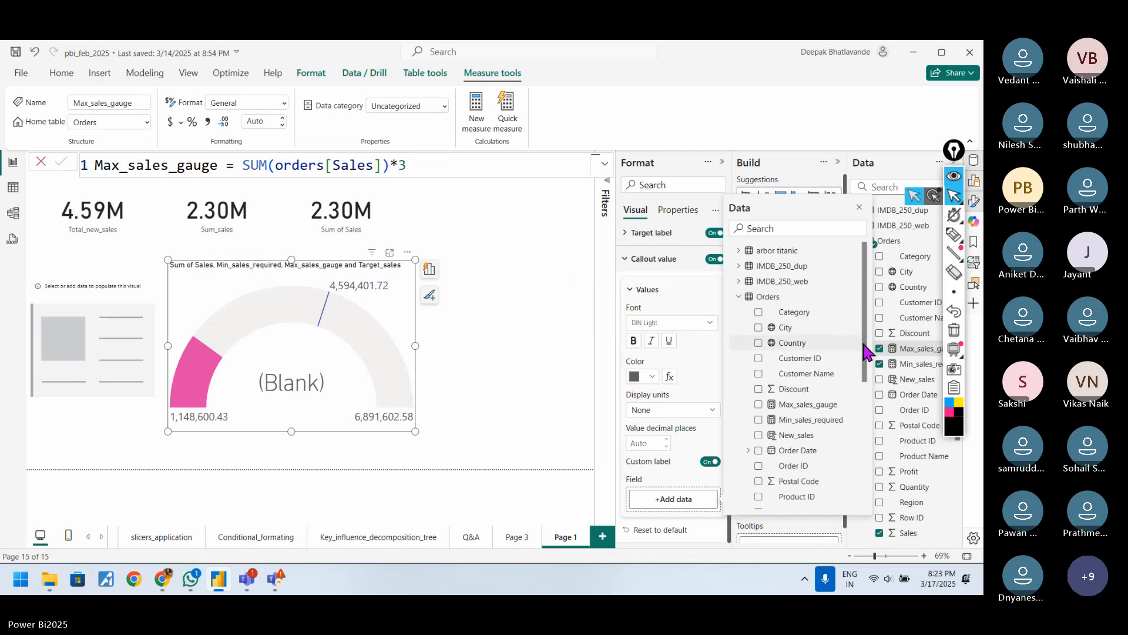
pyautogui.scroll(-6, 864, 376)
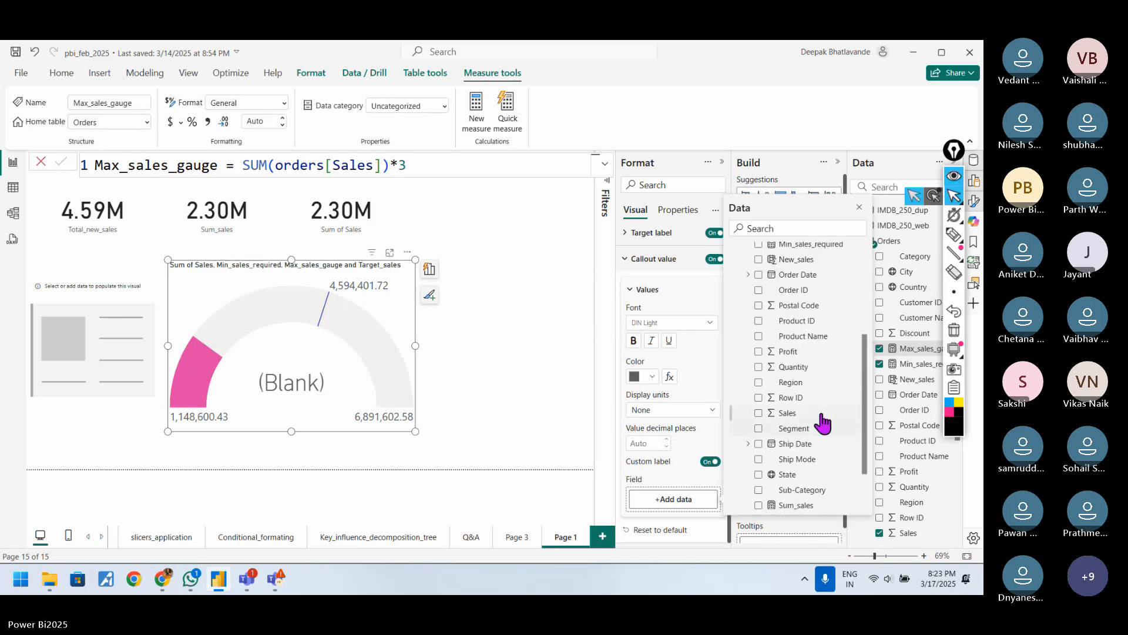
pyautogui.click(809, 413)
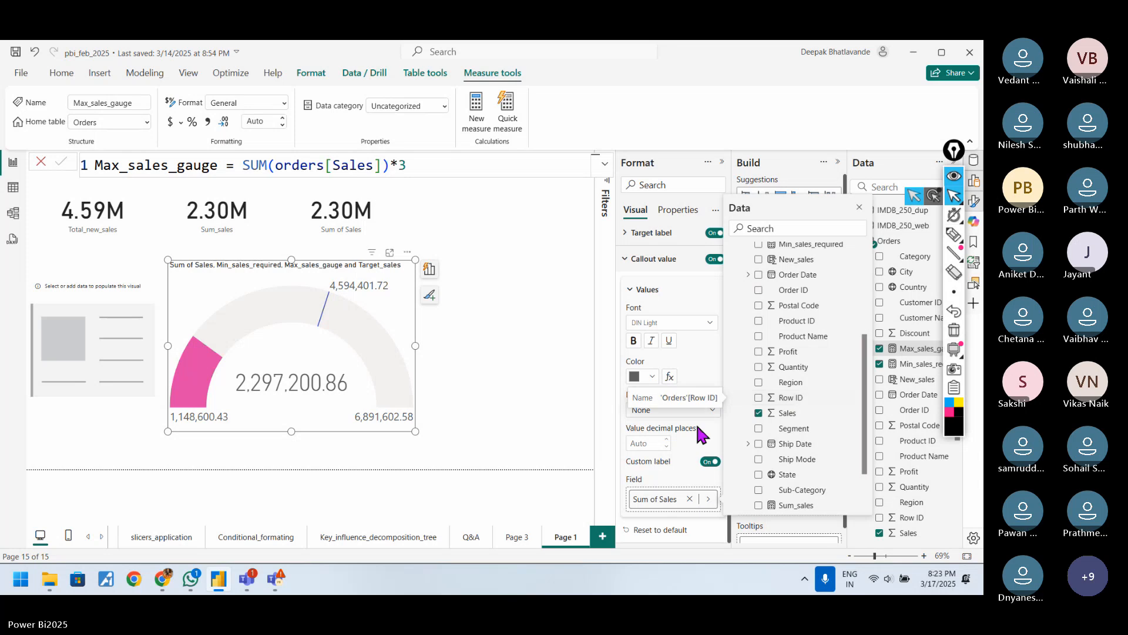
pyautogui.click(632, 475)
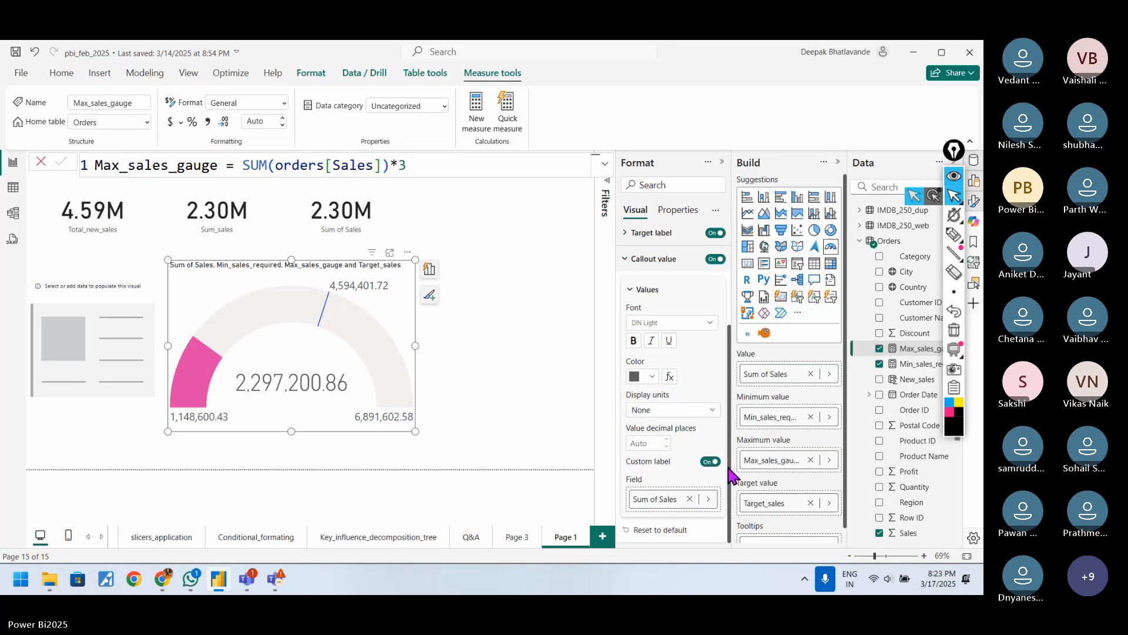
pyautogui.moveTo(730, 468); pyautogui.dragTo(731, 425)
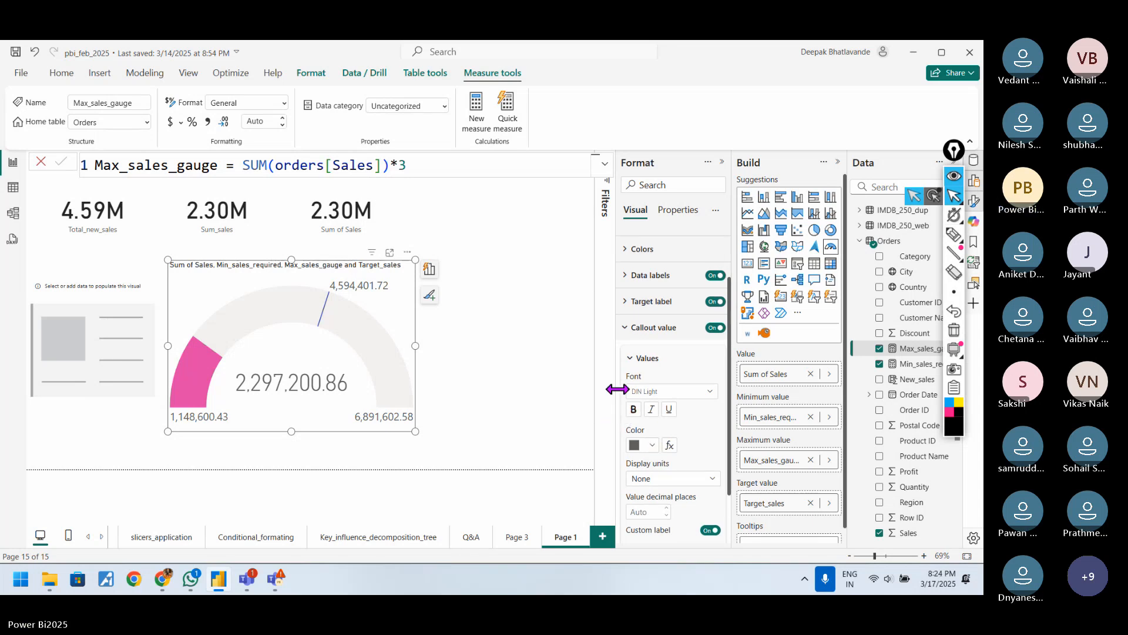
pyautogui.click(646, 359)
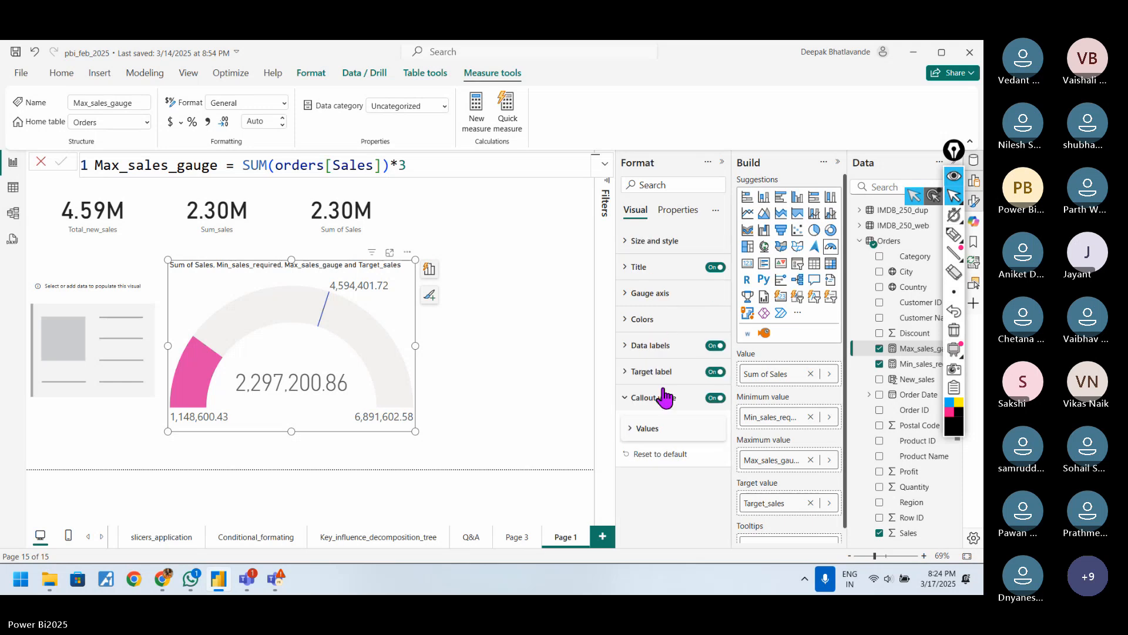
pyautogui.click(628, 398)
pyautogui.click(679, 212)
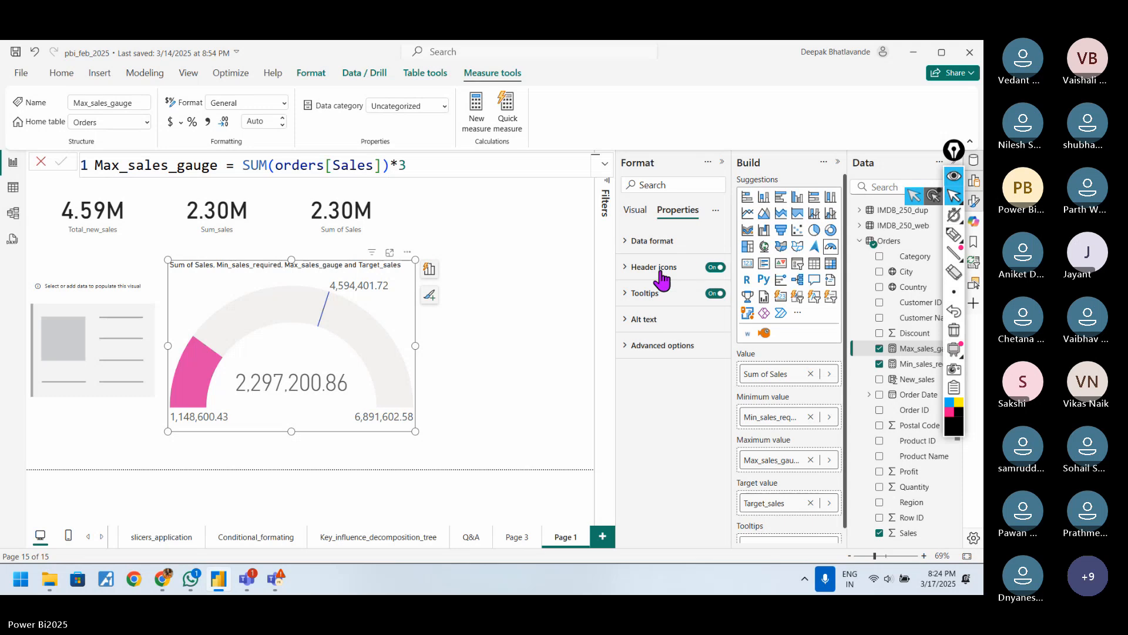
pyautogui.click(627, 242)
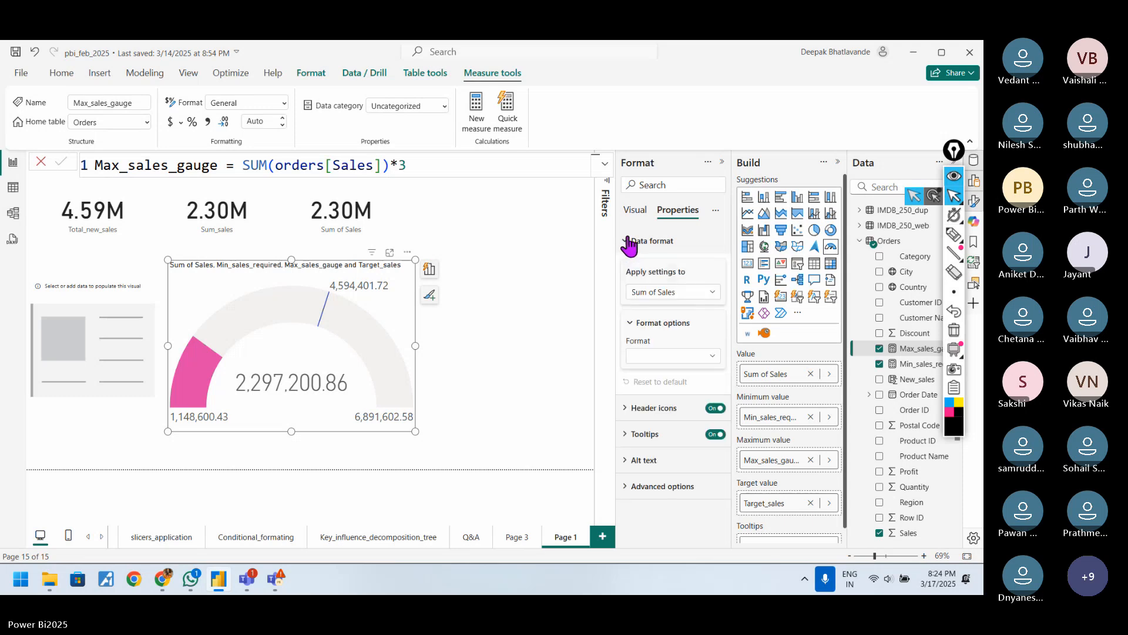
pyautogui.click(630, 241)
pyautogui.click(636, 212)
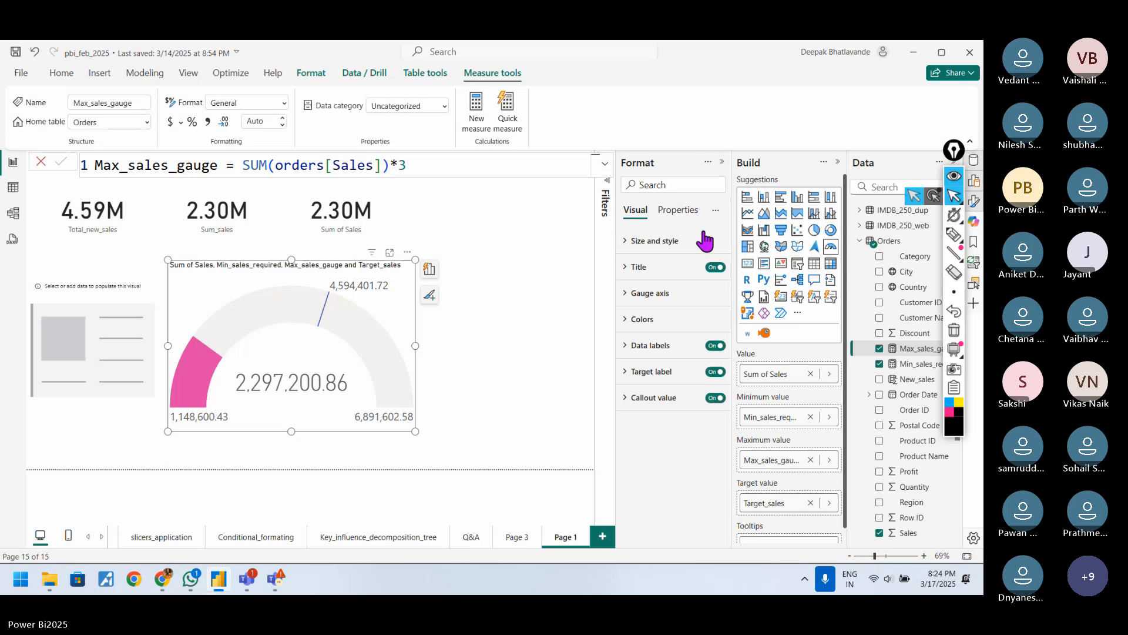
# Set the gauge visual's background color to a light gold theme shade and deselect the visual.
pyautogui.click(689, 242)
pyautogui.moveTo(730, 256); pyautogui.dragTo(710, 410)
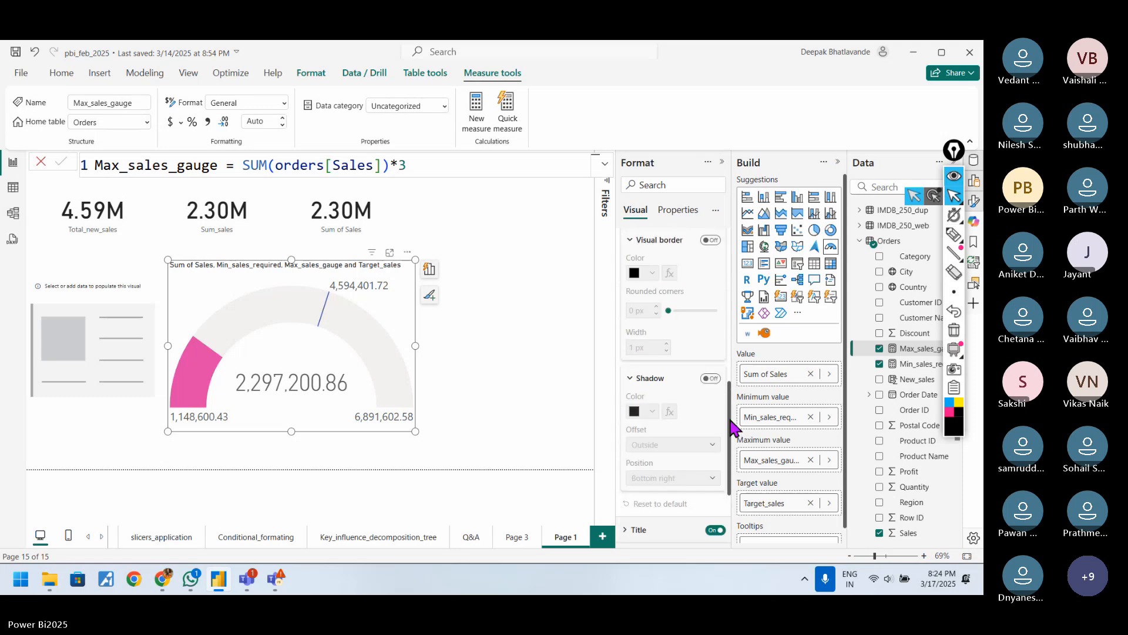
pyautogui.moveTo(731, 415); pyautogui.dragTo(736, 337)
pyautogui.click(650, 344)
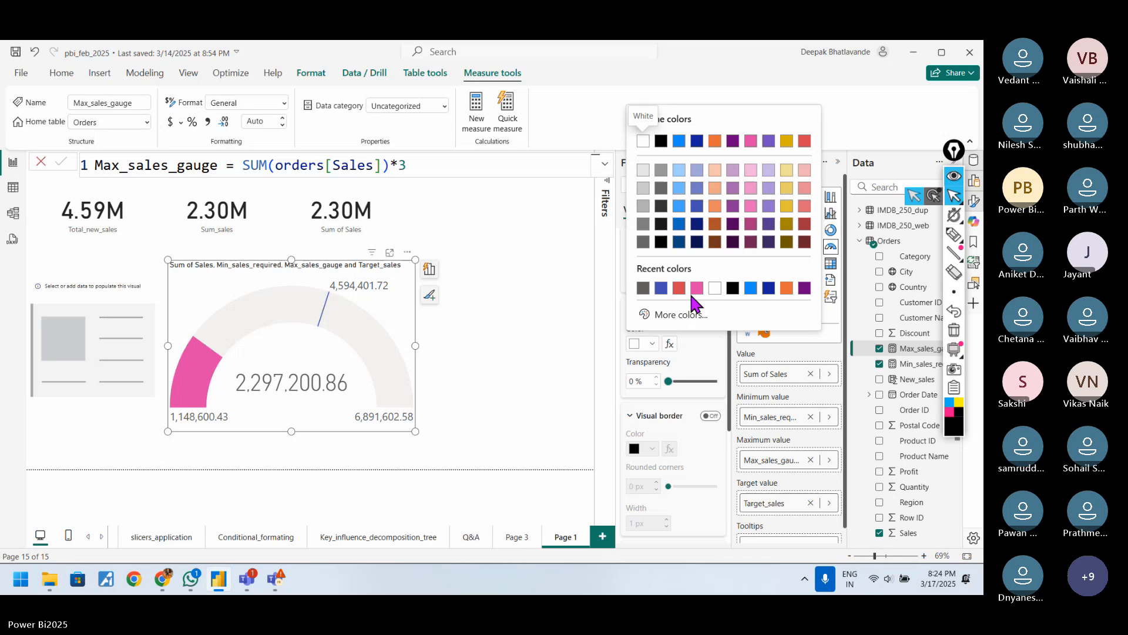
pyautogui.click(787, 189)
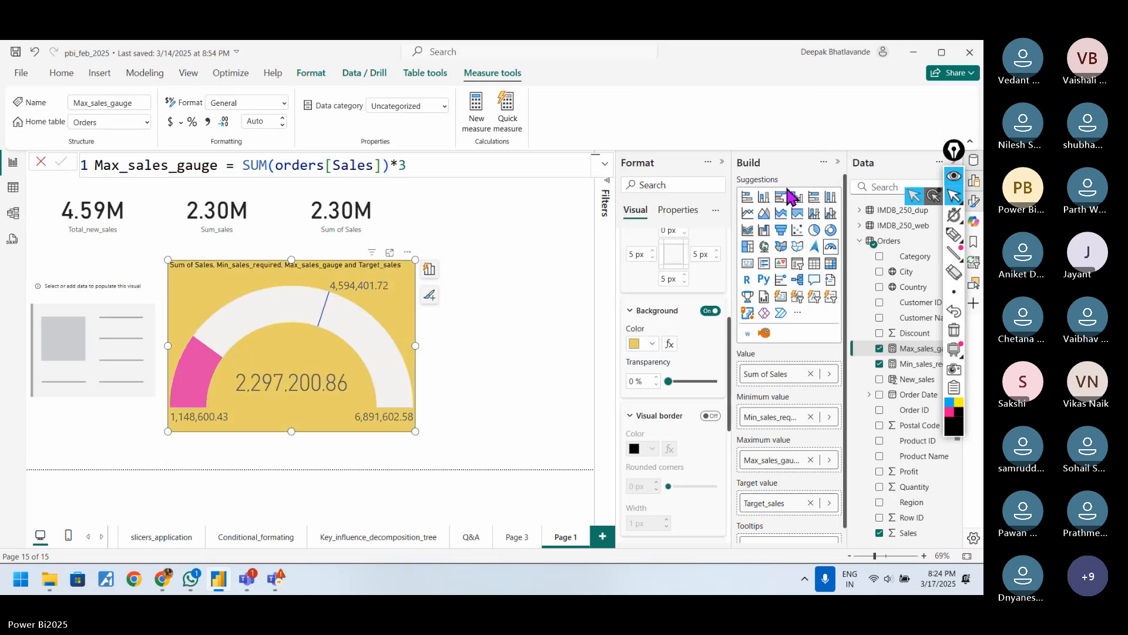
pyautogui.click(497, 324)
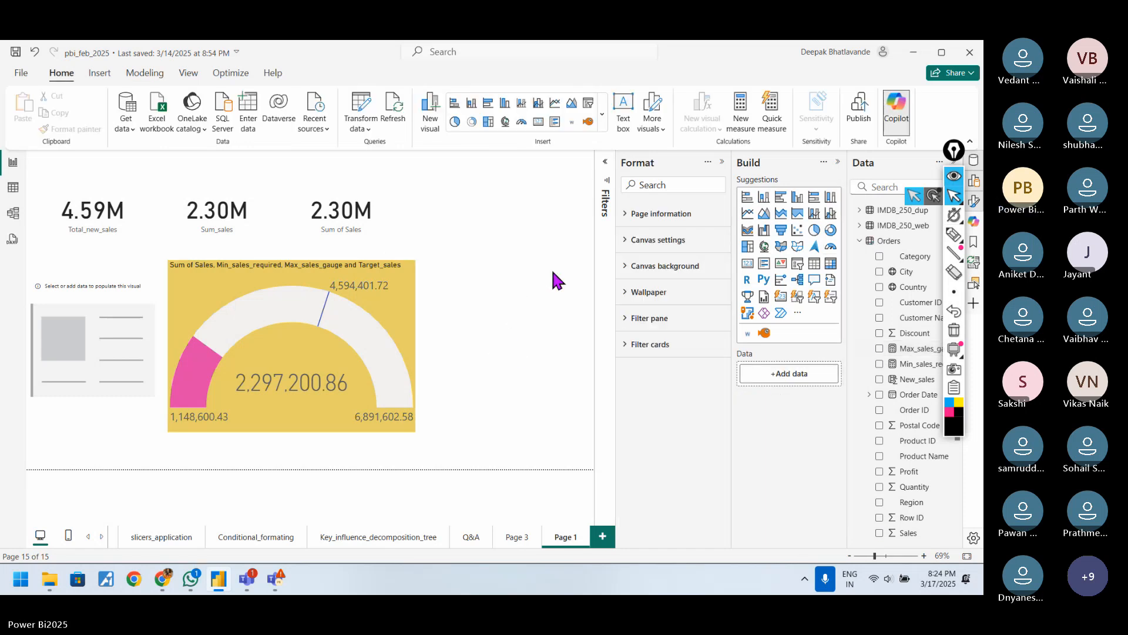
# Change the gauge's title text to "Sales Gauge Meter".
pyautogui.click(405, 311)
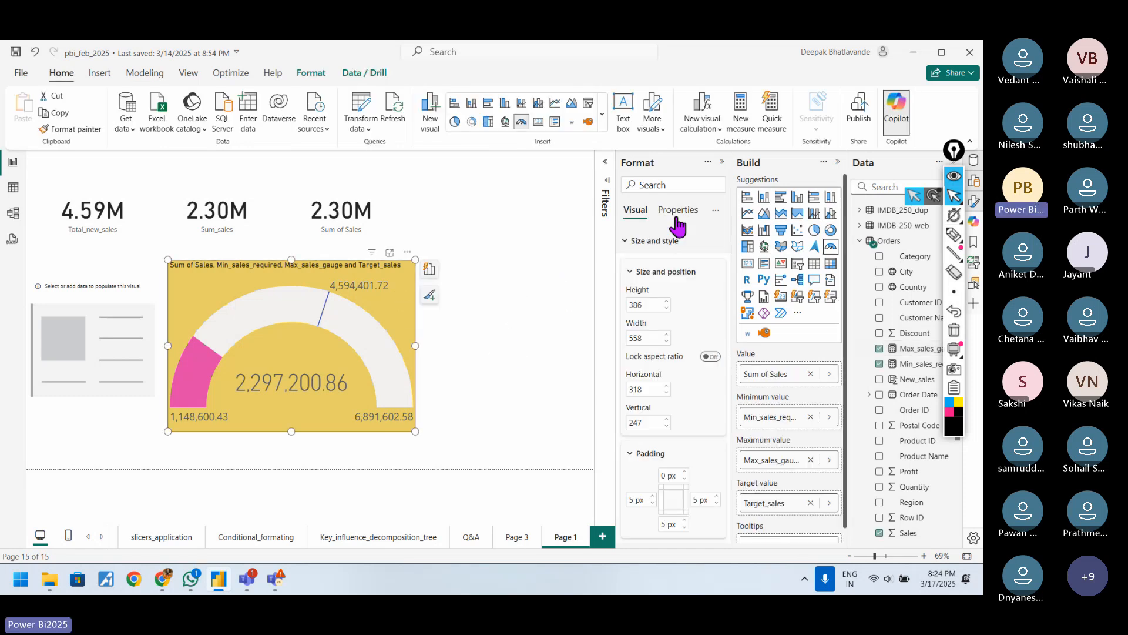
pyautogui.click(640, 270)
pyautogui.click(634, 247)
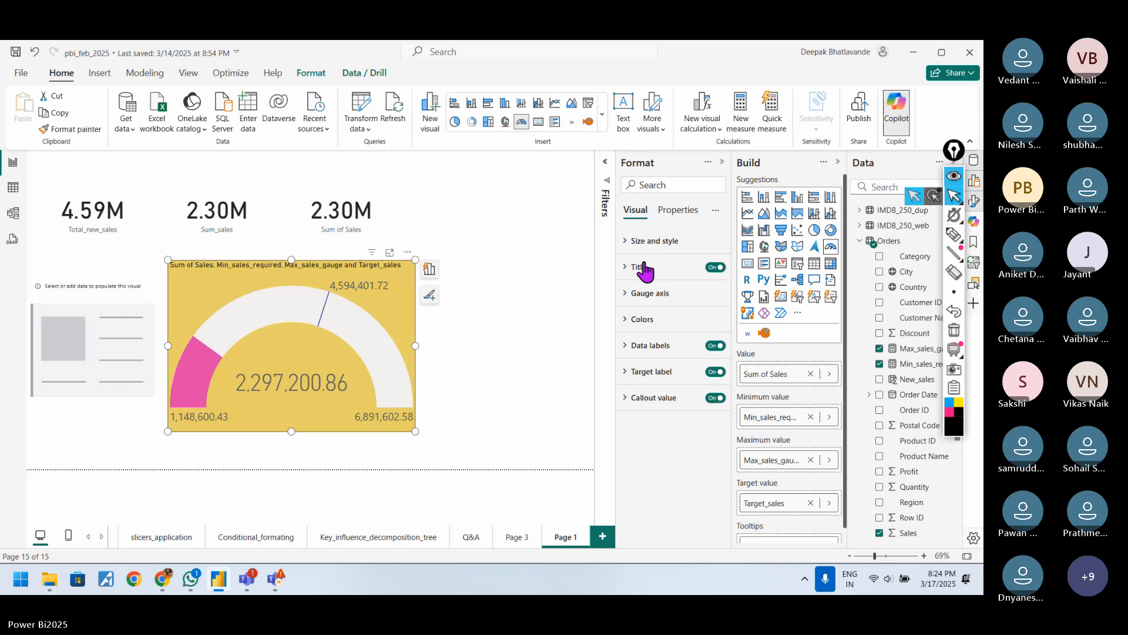
pyautogui.click(645, 270)
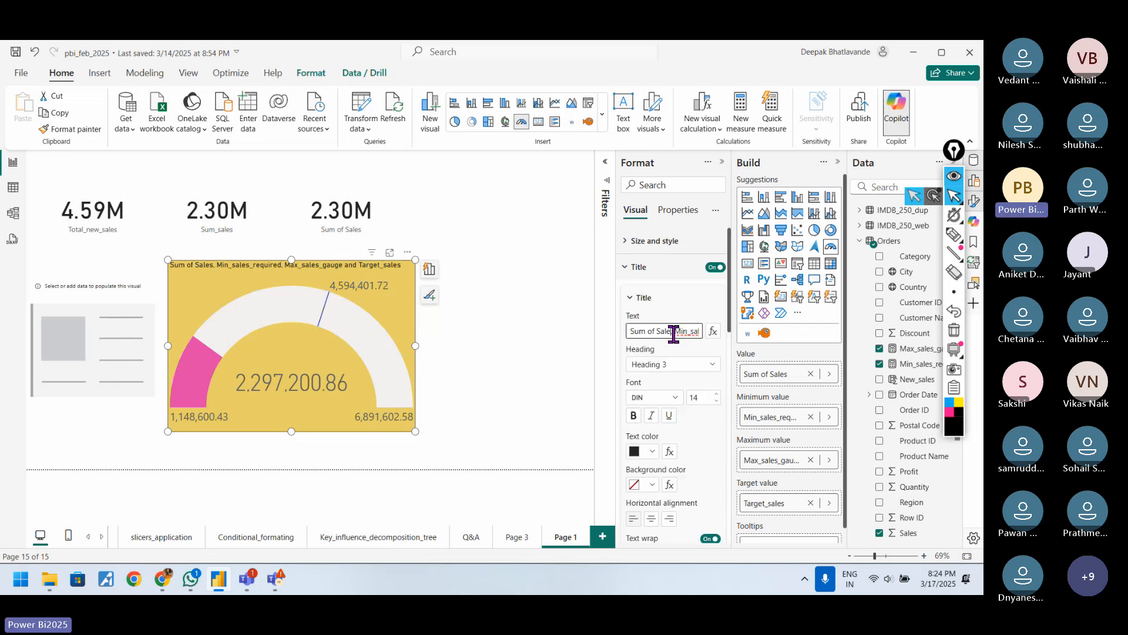
pyautogui.click(673, 333)
pyautogui.press('BackSpace')
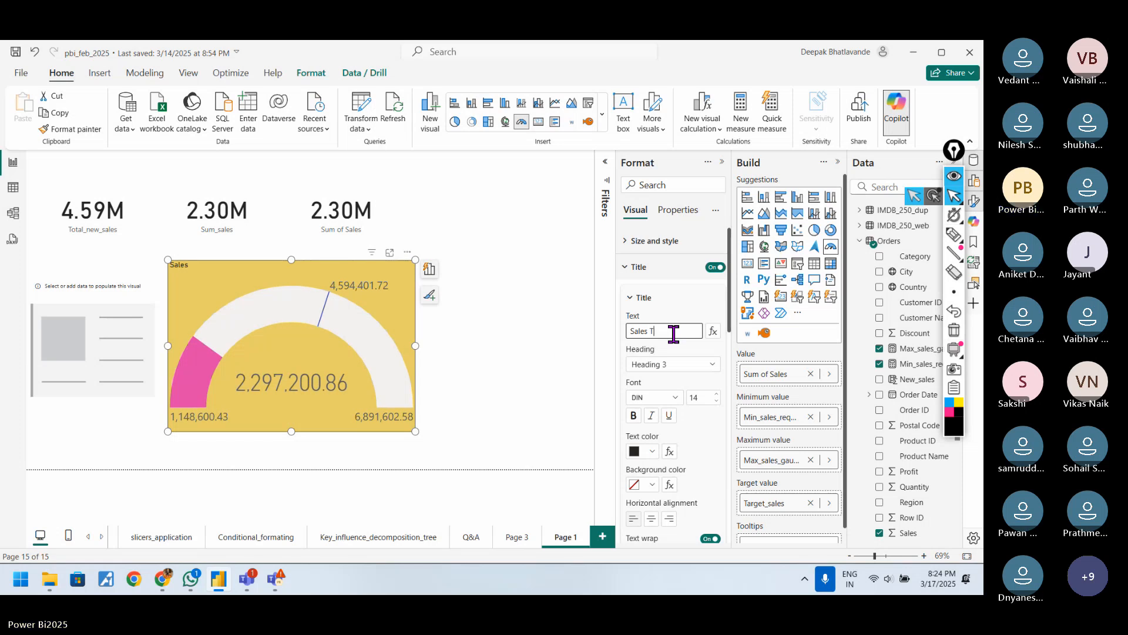
pyautogui.write('t')
pyautogui.press('BackSpace')
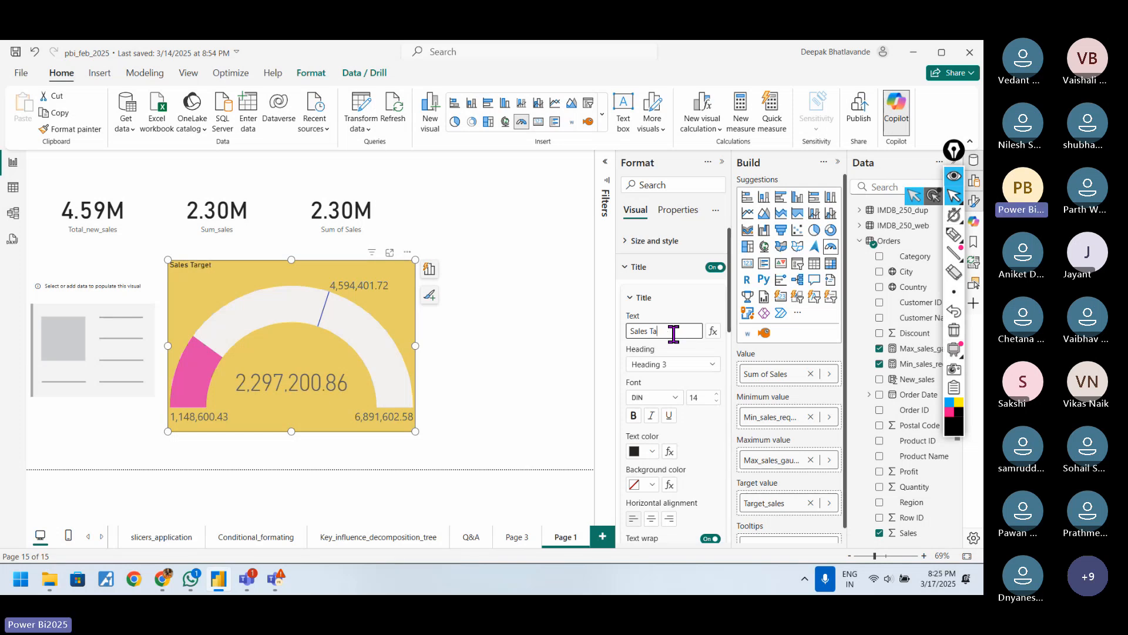
pyautogui.write('Gauge')
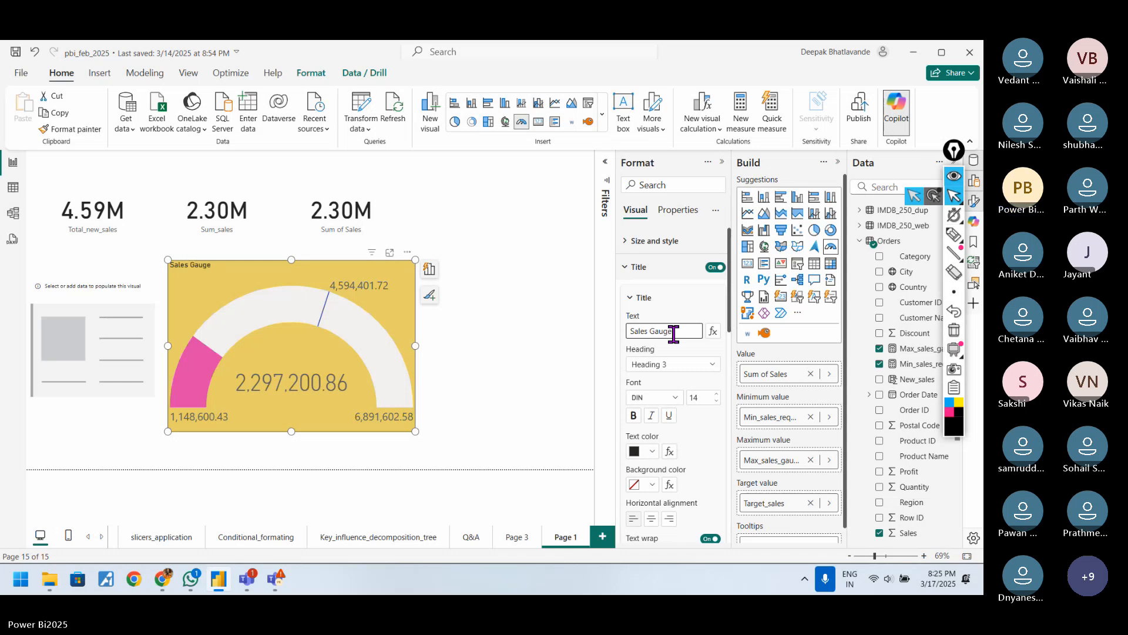
pyautogui.write(' Meter')
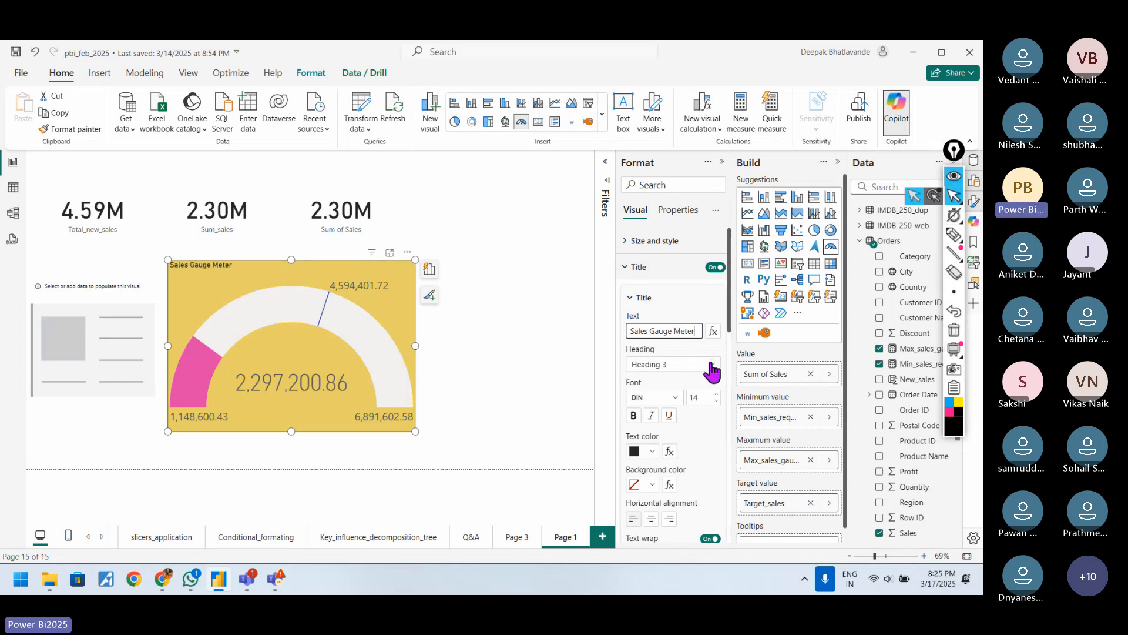
# Format the gauge's title as Heading 2 with font size 18 and center alignment.
pyautogui.click(716, 370)
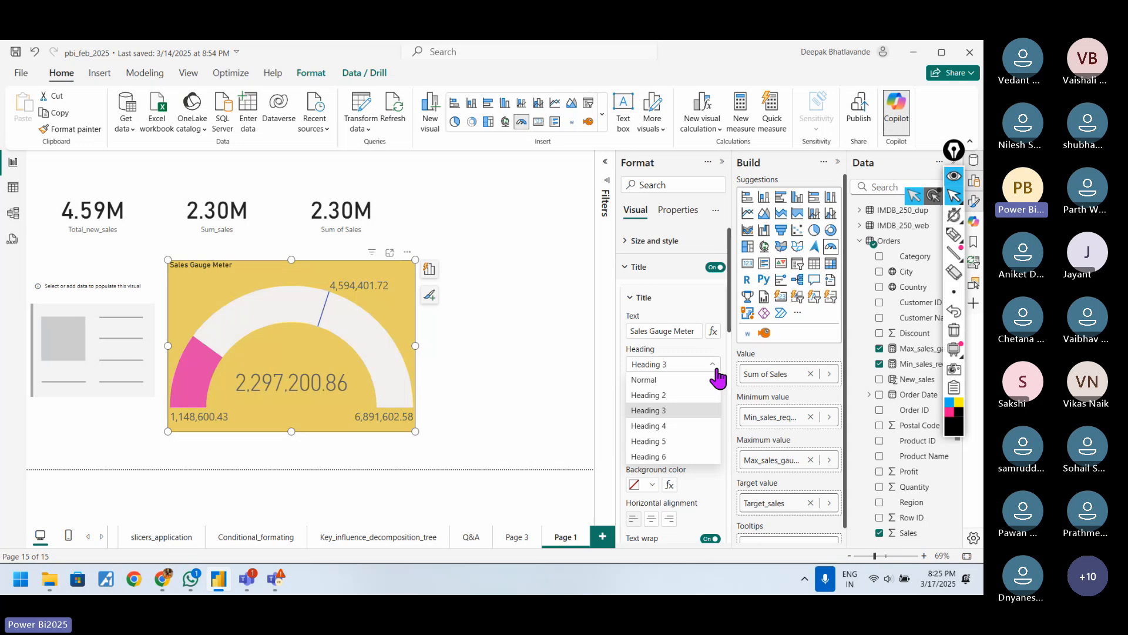
pyautogui.click(660, 396)
pyautogui.click(701, 399)
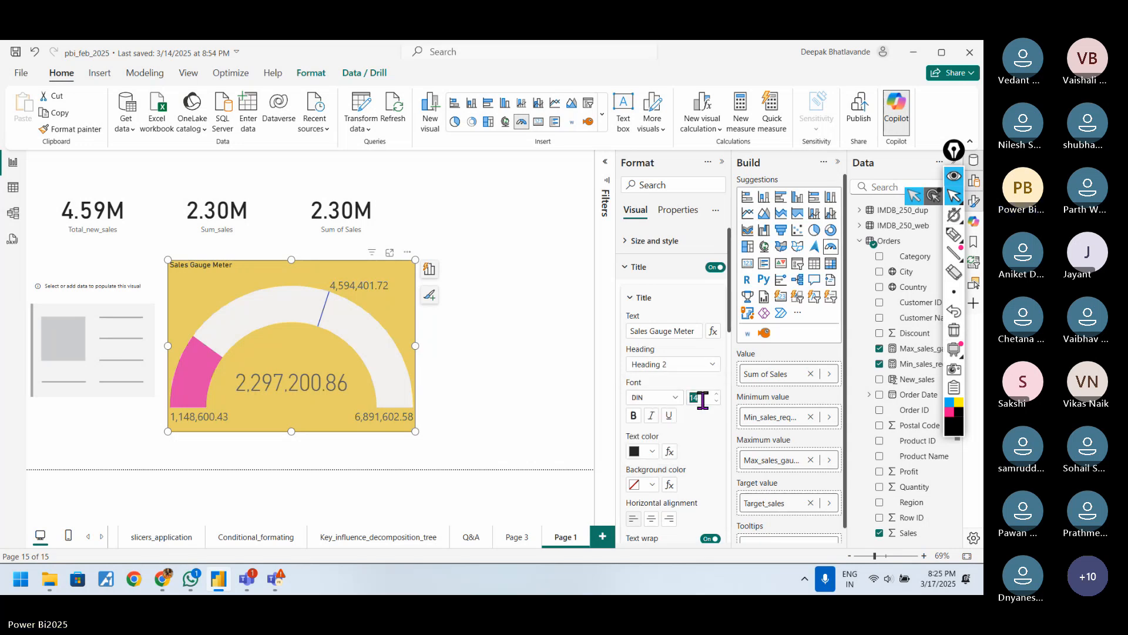
pyautogui.write('18')
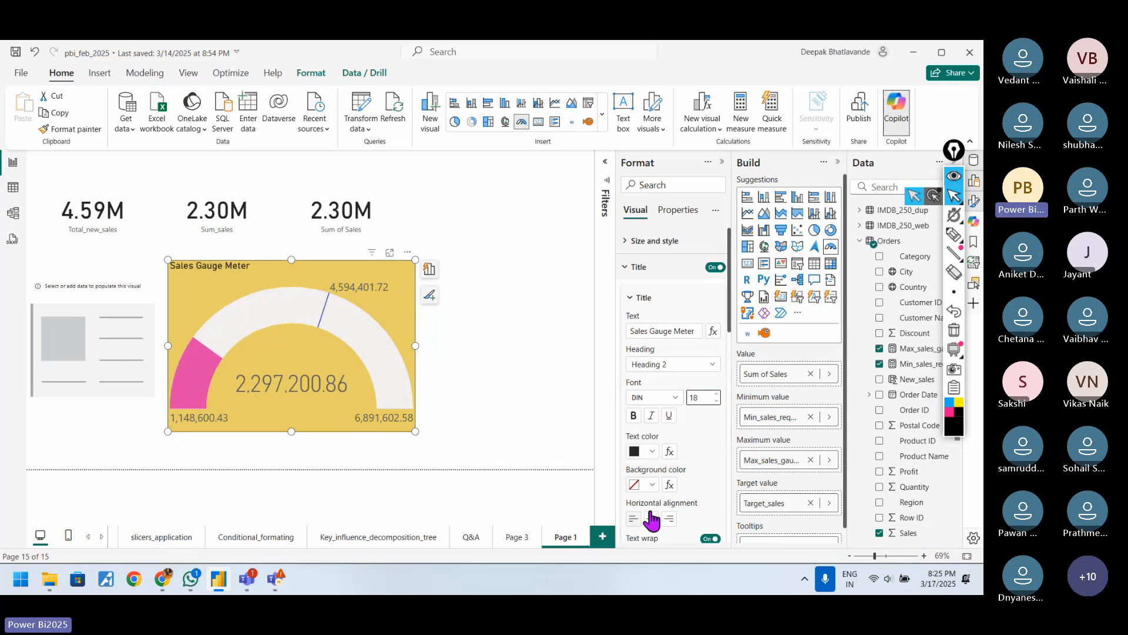
pyautogui.click(651, 520)
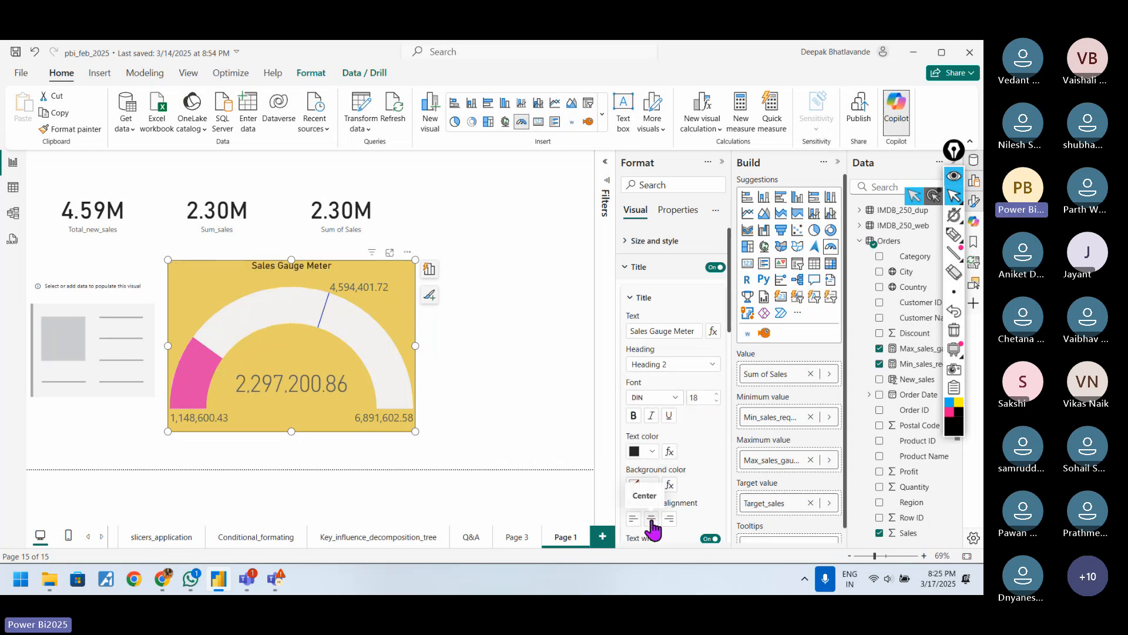
# Set the gauge title's text color to red and its background to a light gray shade, collapse the title settings, and deselect the visual.
pyautogui.click(653, 452)
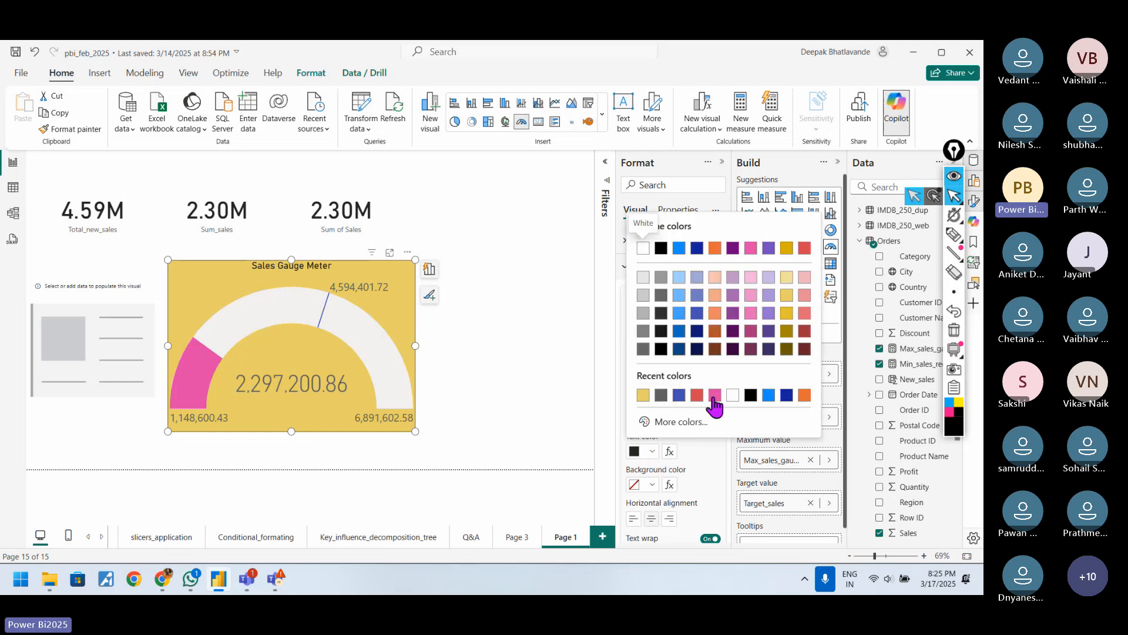
pyautogui.click(697, 395)
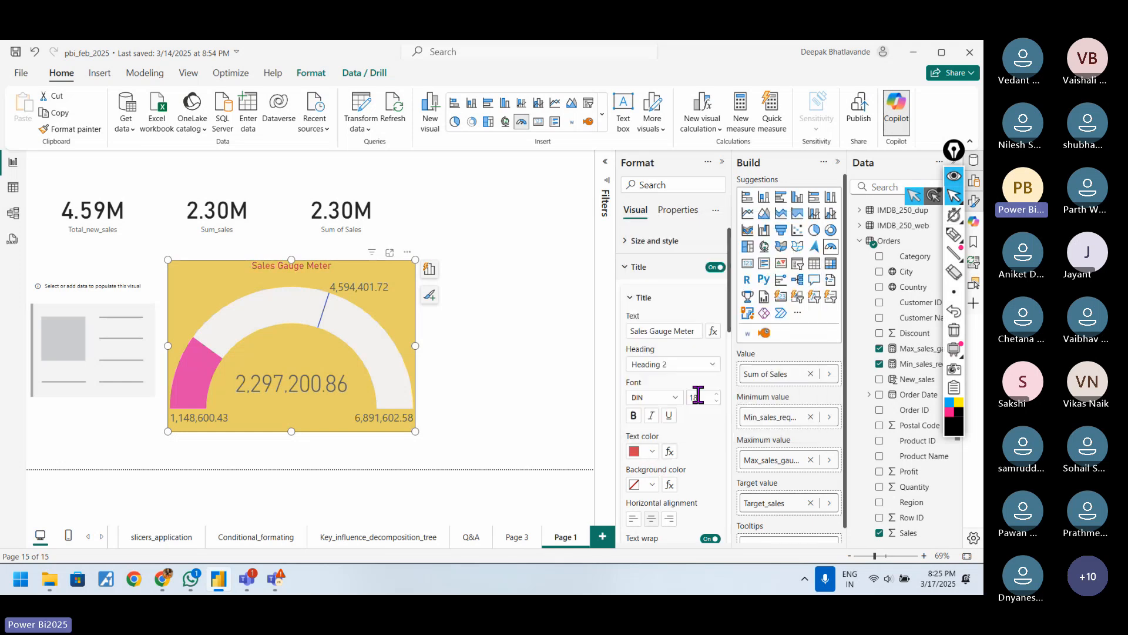
pyautogui.click(652, 486)
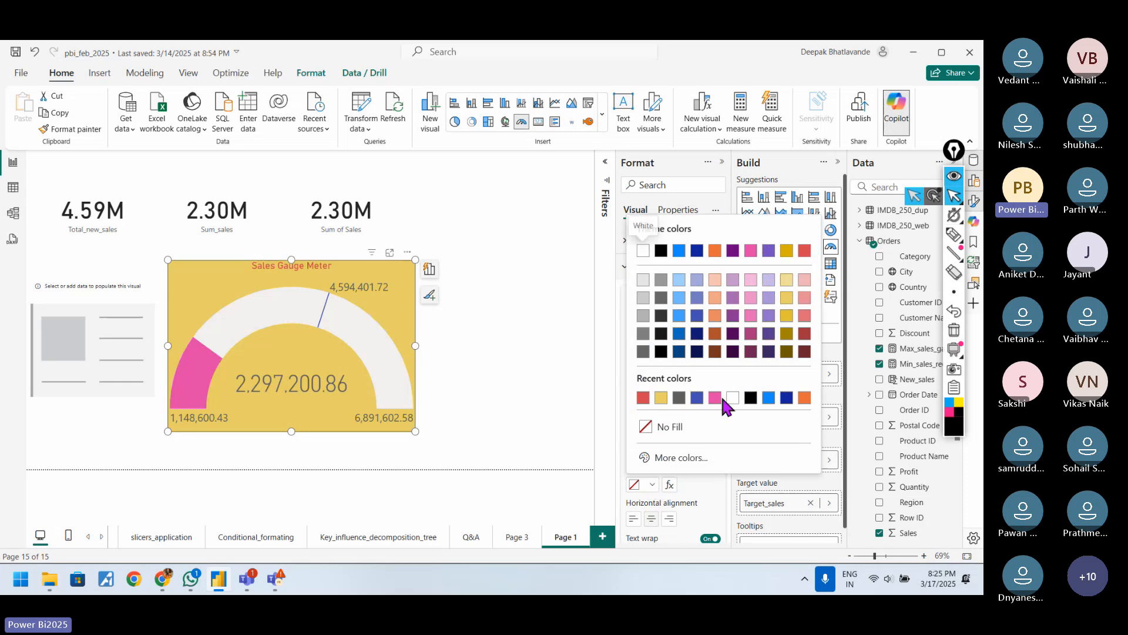
pyautogui.click(643, 279)
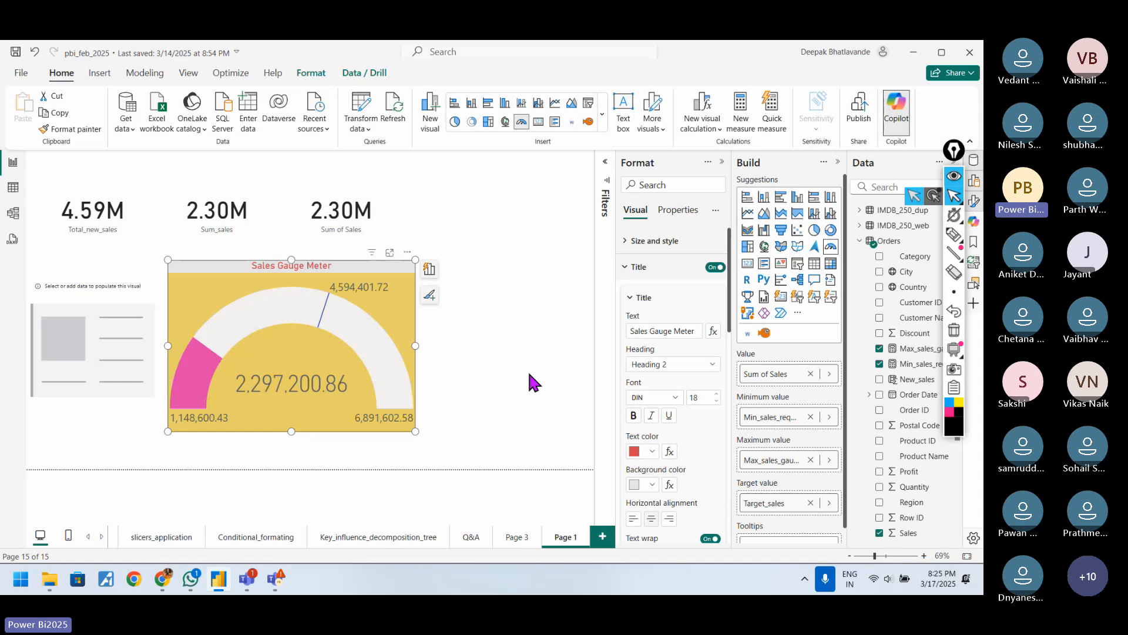
pyautogui.click(636, 268)
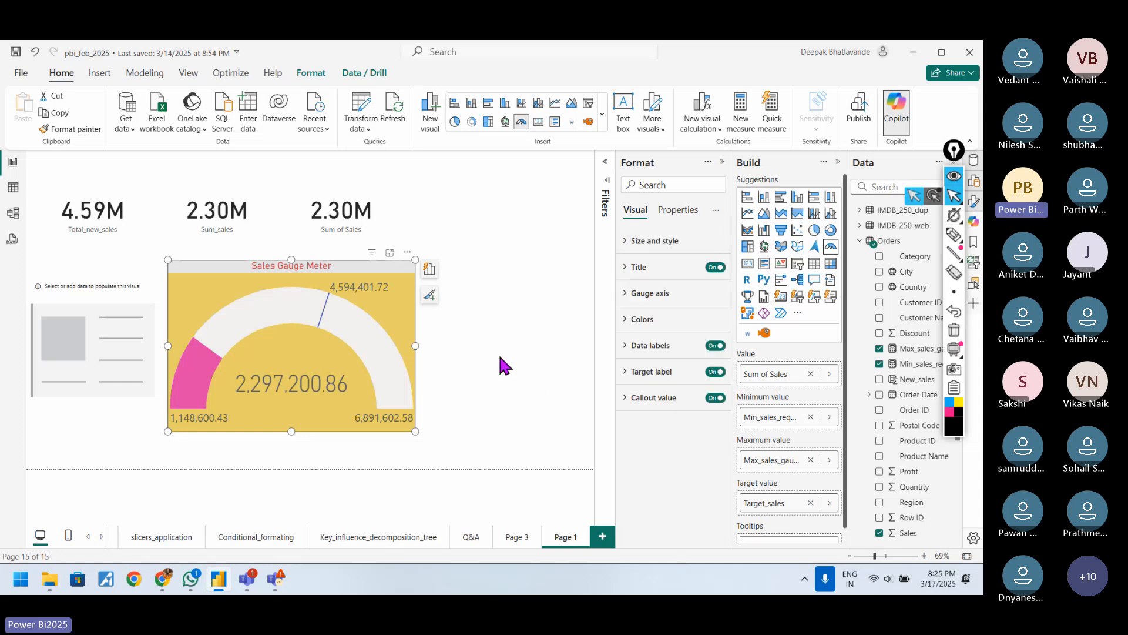
pyautogui.click(501, 365)
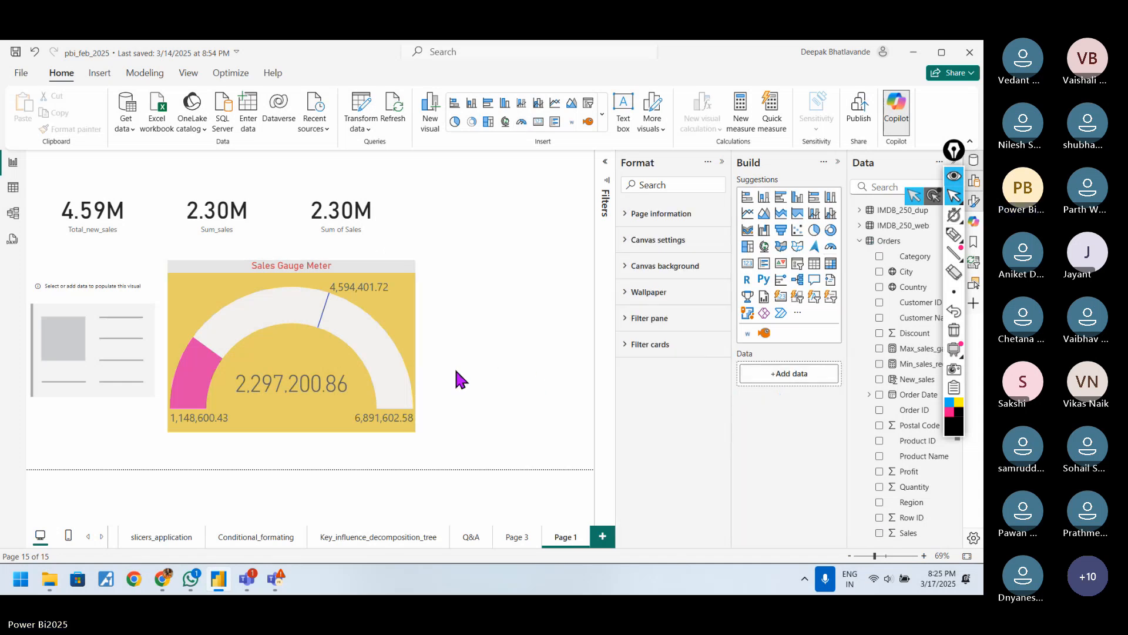
pyautogui.click(381, 266)
pyautogui.click(495, 277)
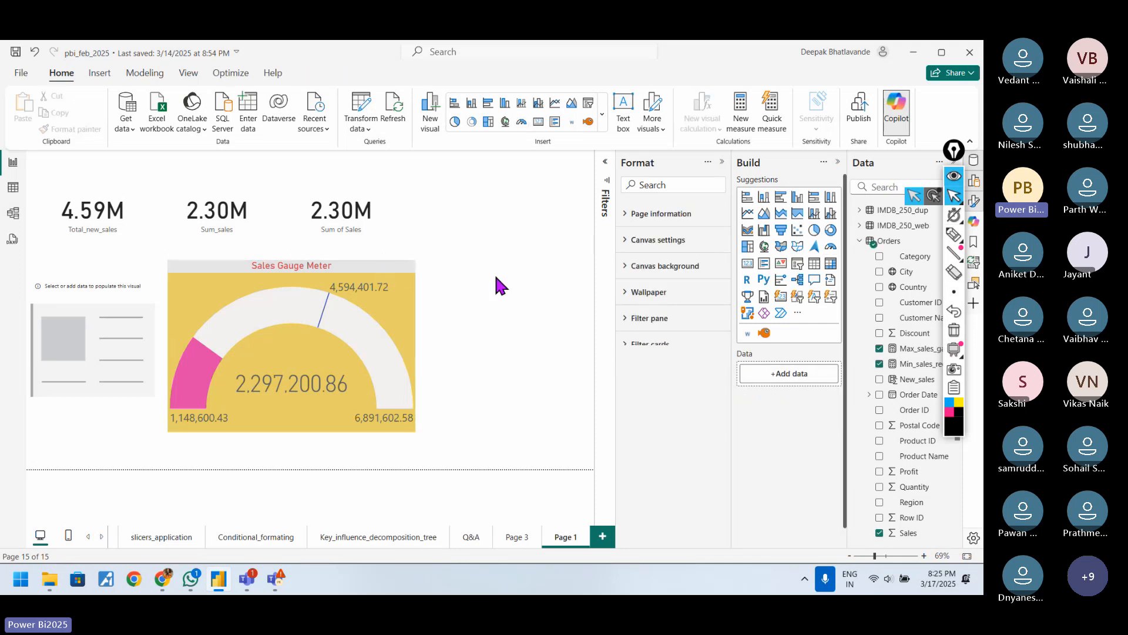
# Move the Sales Gauge Meter visual toward the right edge of the page, clear of the Sum of Sales card above it, and deselect it.
pyautogui.moveTo(360, 272); pyautogui.dragTo(521, 274)
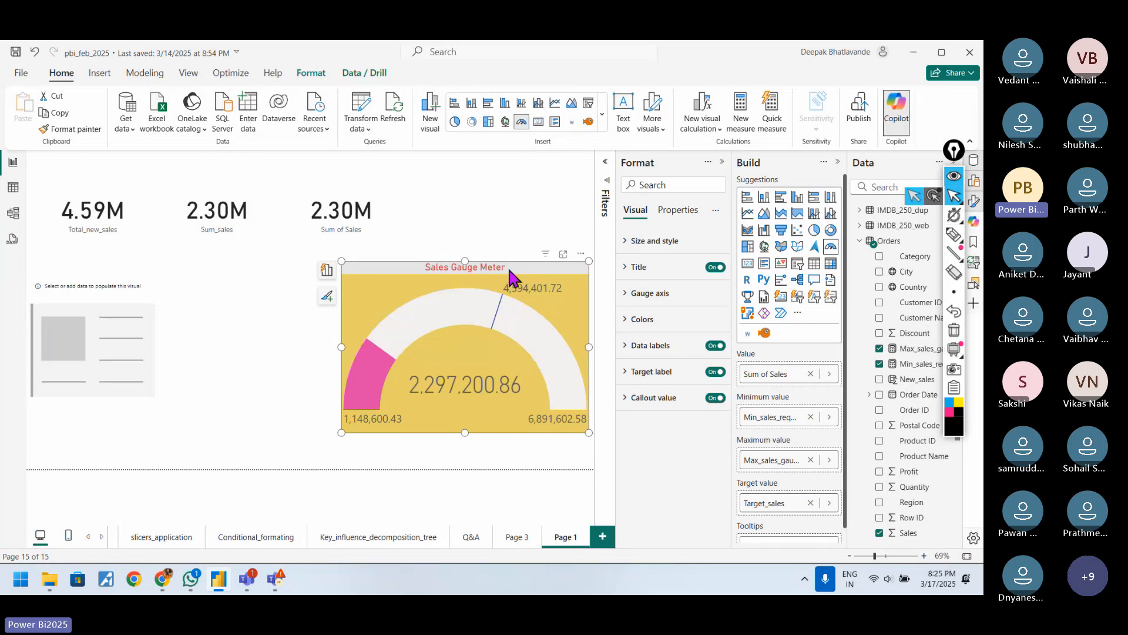
pyautogui.click(248, 387)
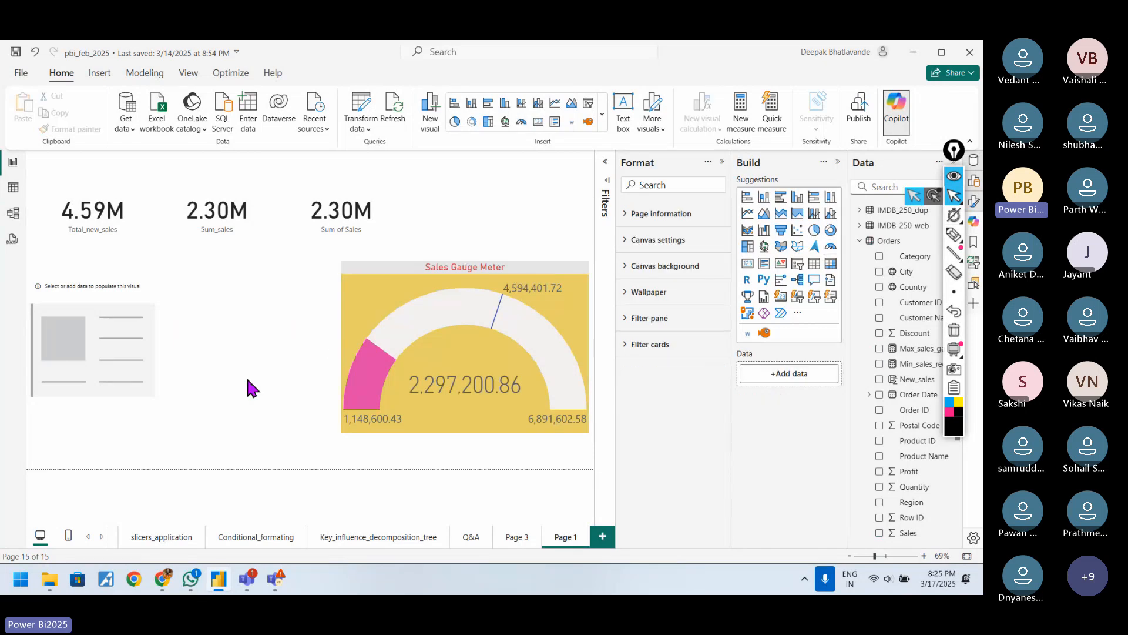
pyautogui.click(212, 222)
pyautogui.click(327, 215)
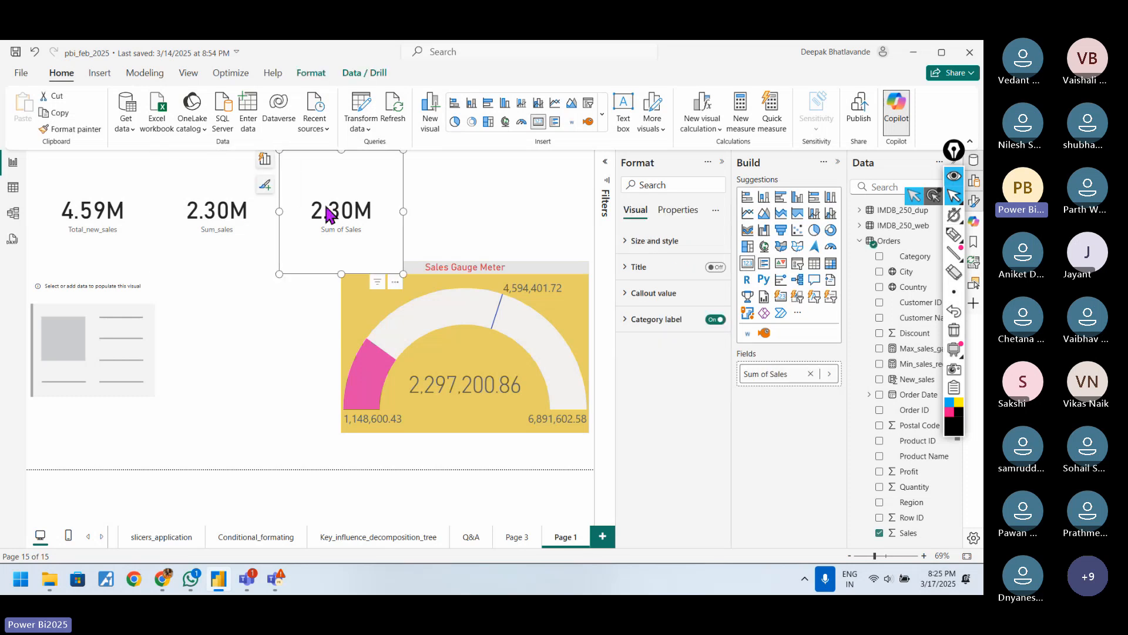
pyautogui.click(457, 288)
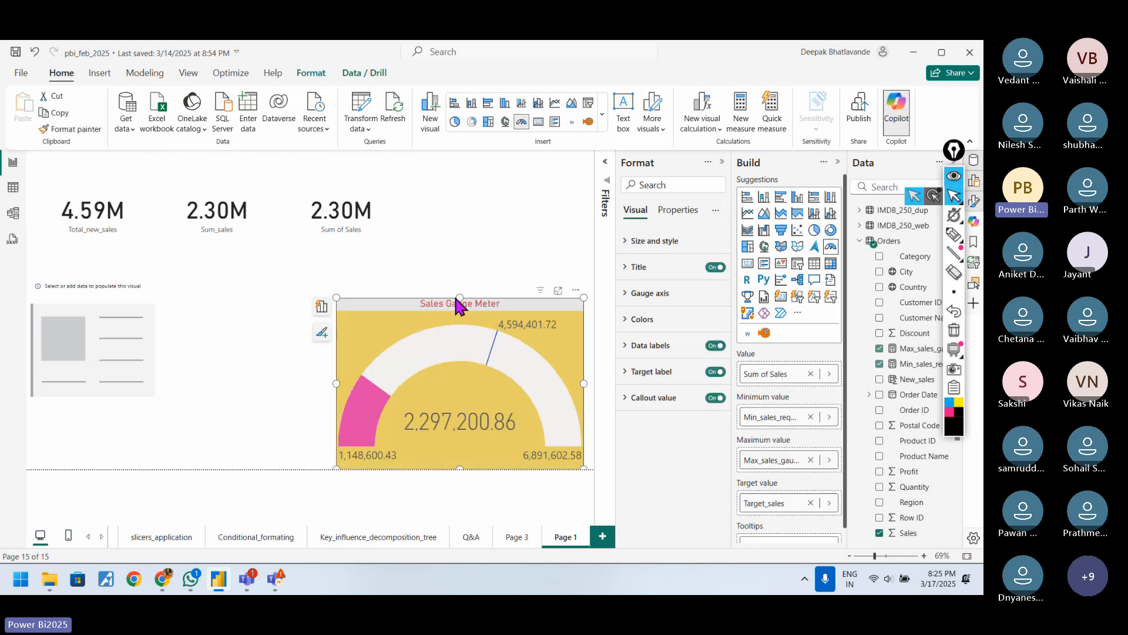
pyautogui.moveTo(433, 300); pyautogui.dragTo(430, 278)
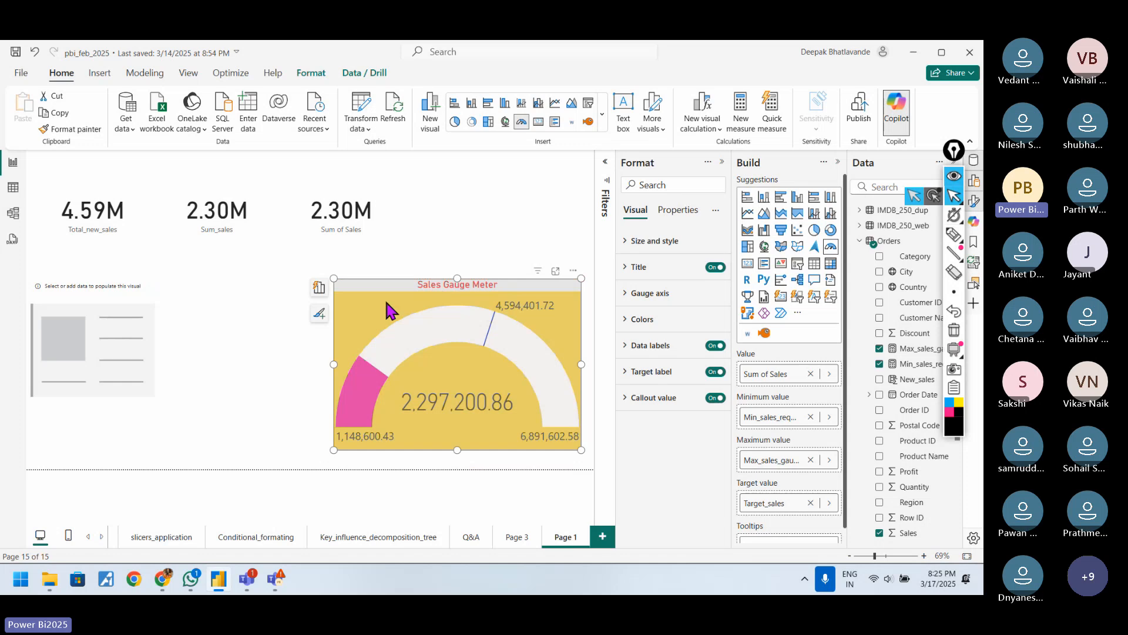
pyautogui.click(253, 370)
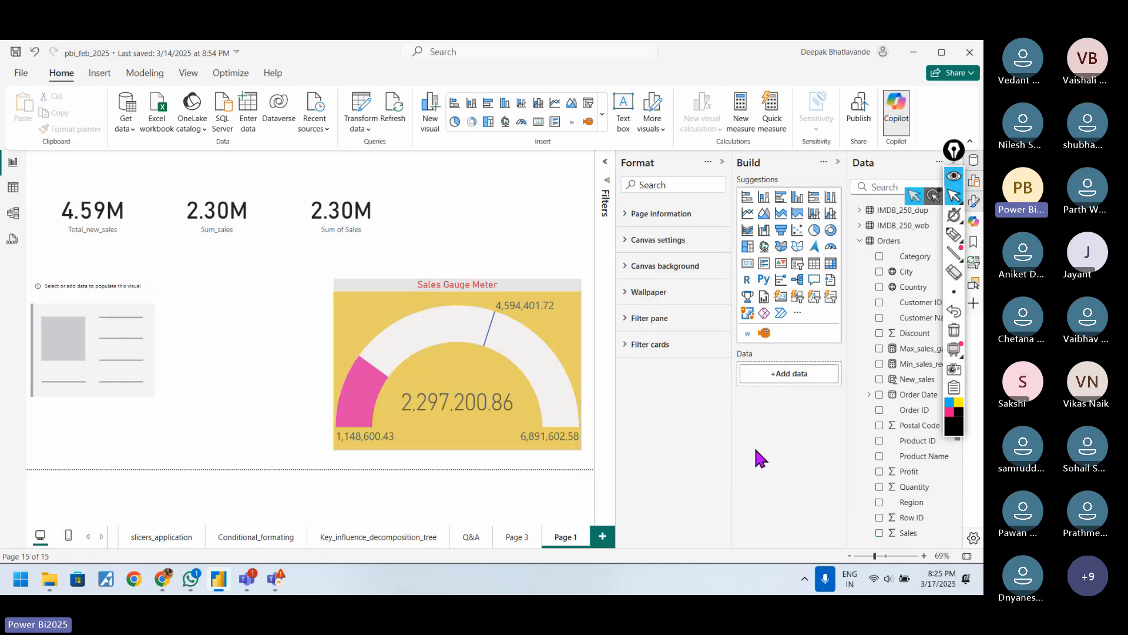
pyautogui.click(967, 580)
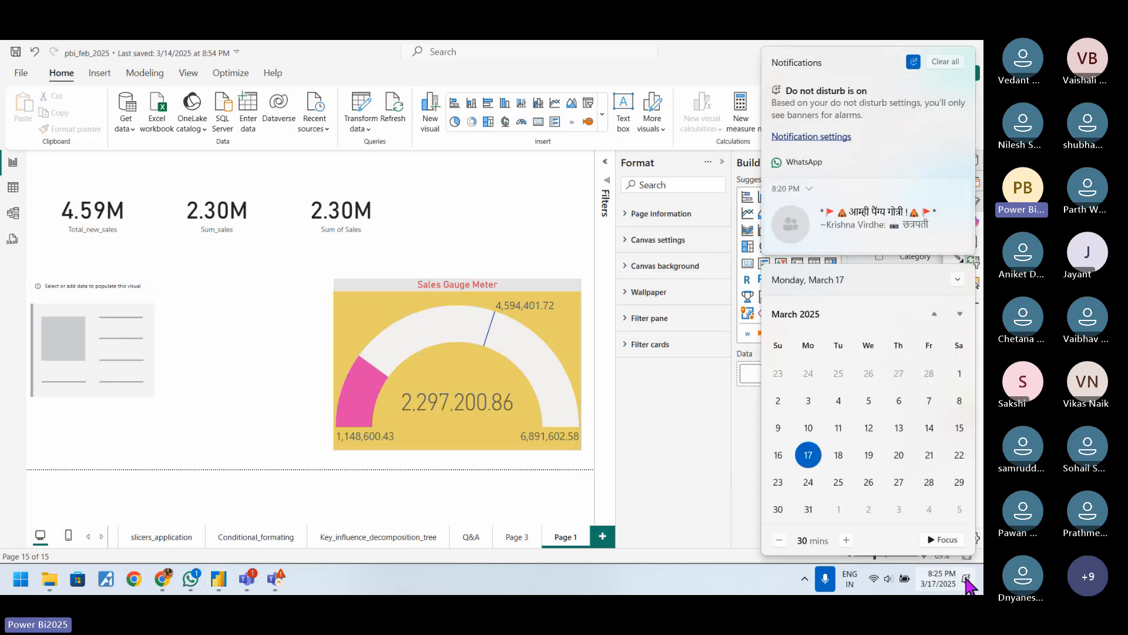
pyautogui.click(246, 448)
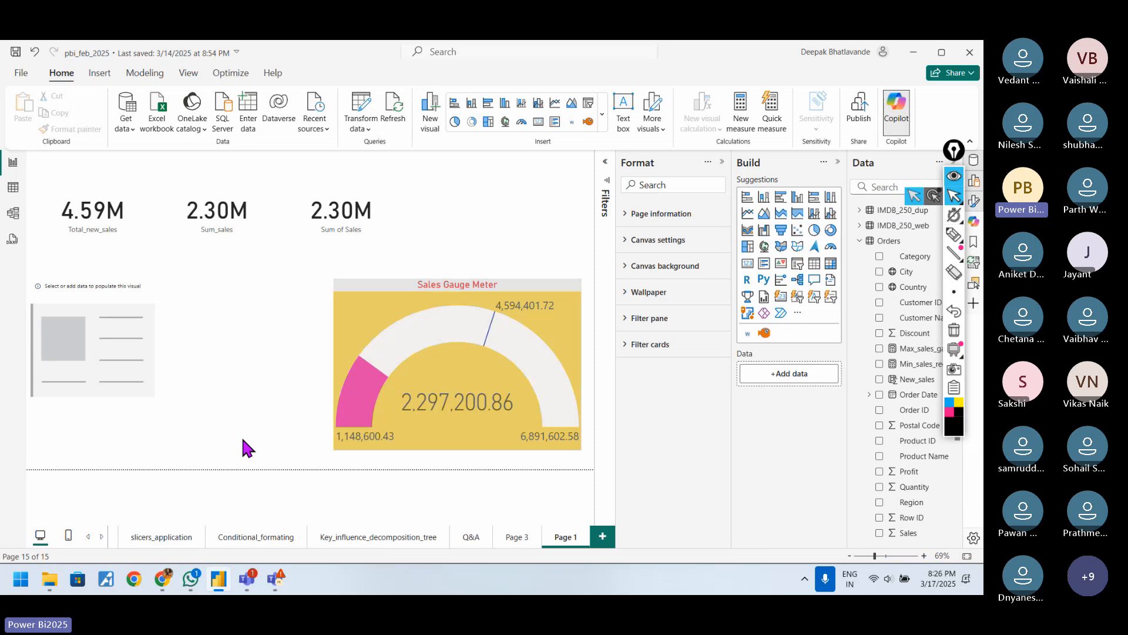
# Add the Sales and Quantity fields from the Orders table to the empty new card visual.
pyautogui.click(104, 296)
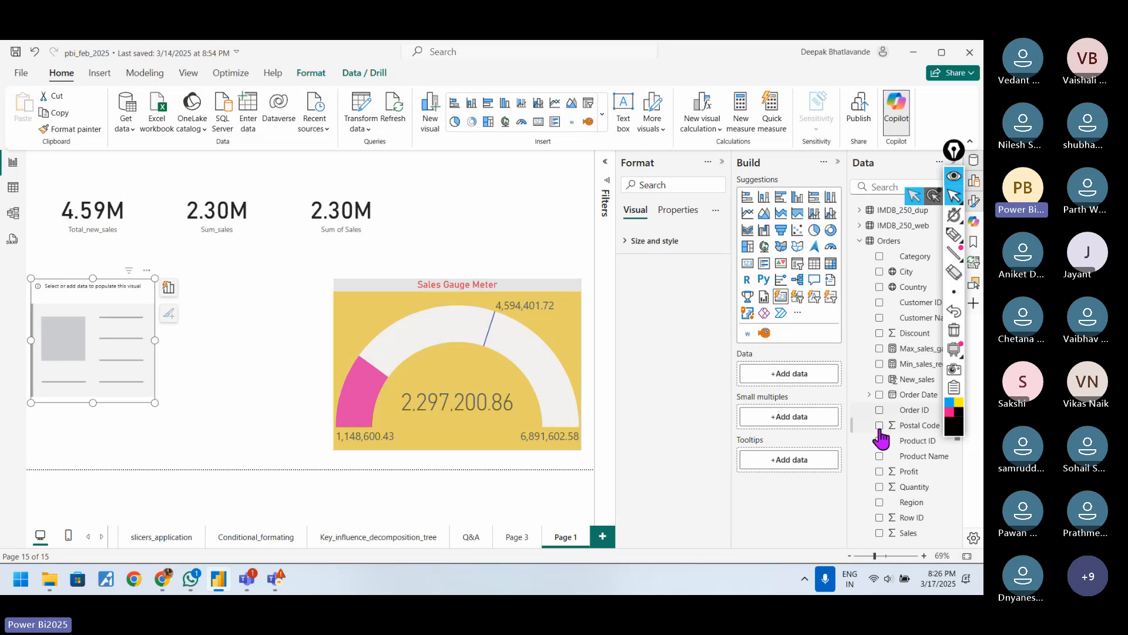
pyautogui.click(954, 183)
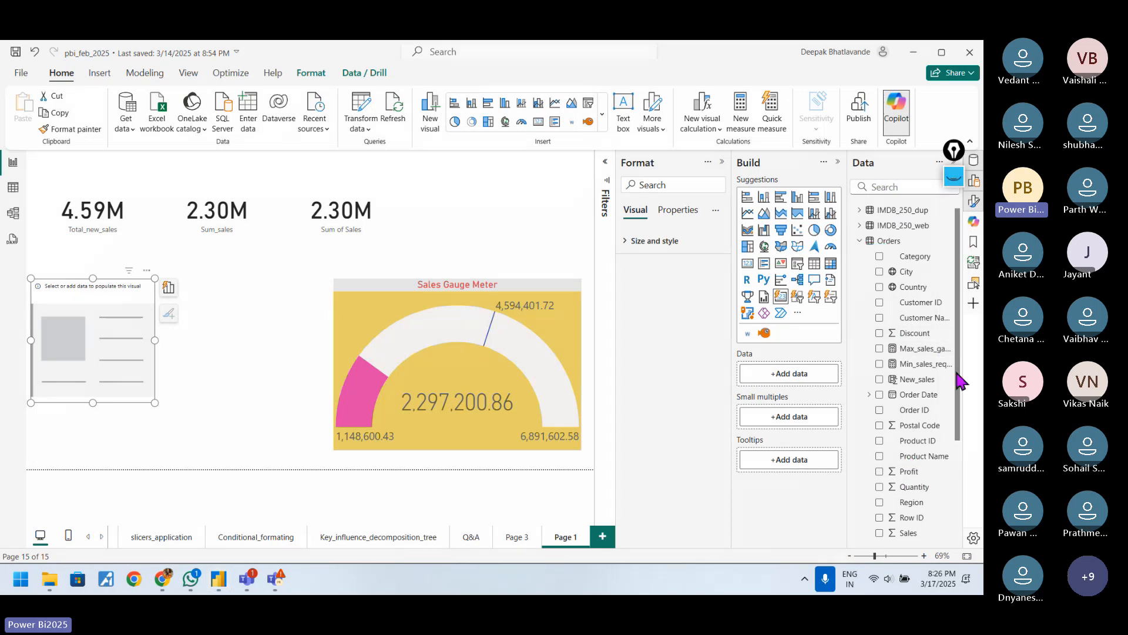
pyautogui.moveTo(958, 385); pyautogui.dragTo(967, 496)
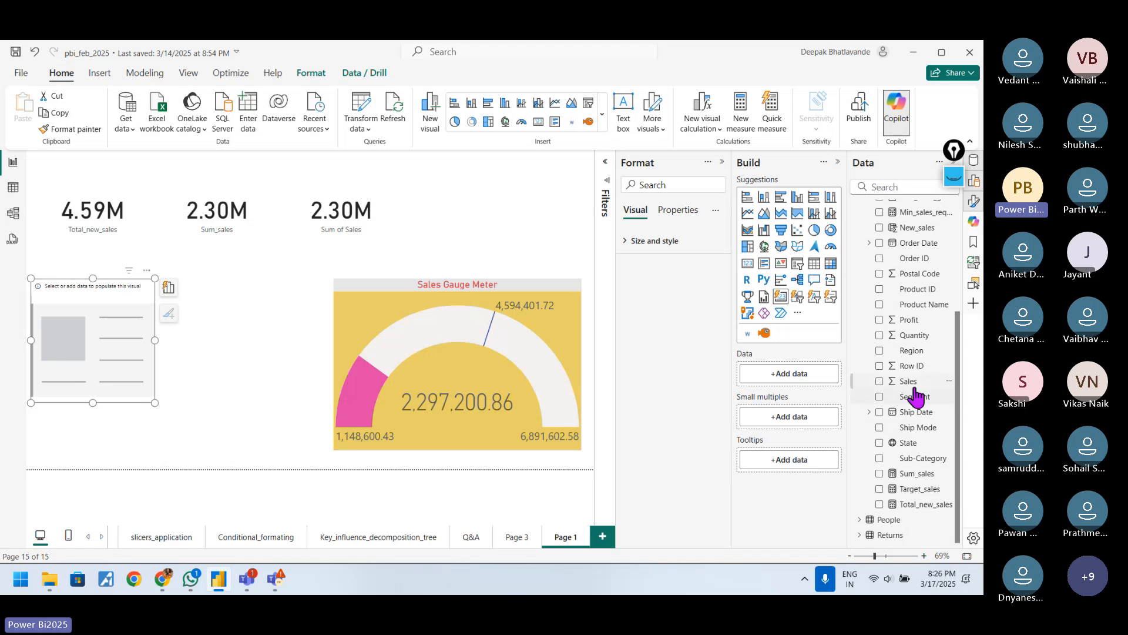
pyautogui.click(879, 381)
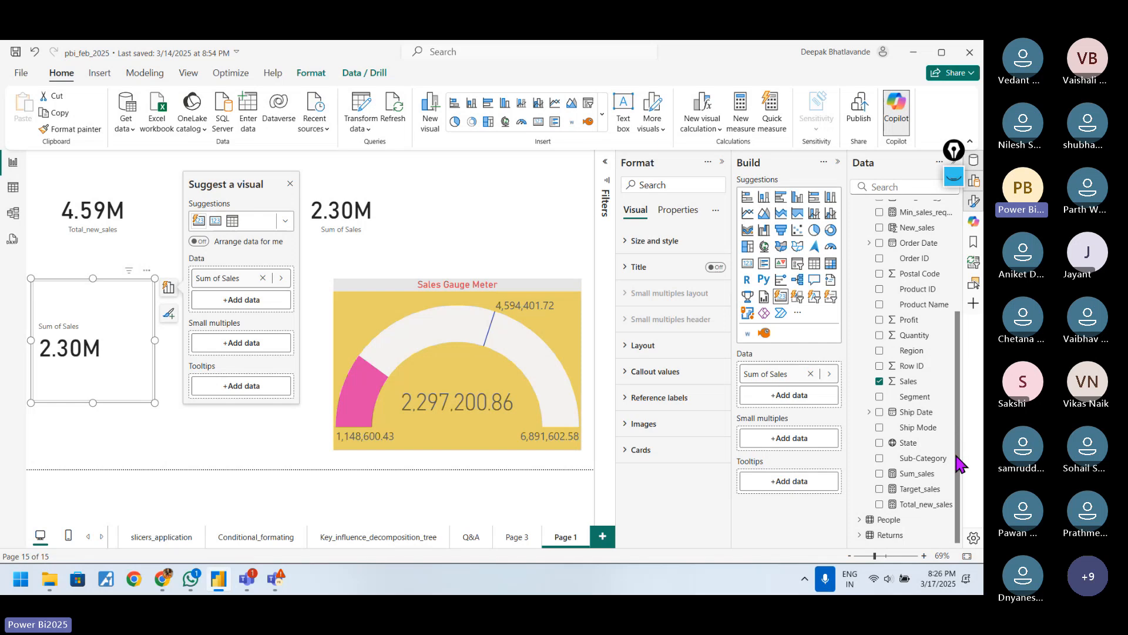
pyautogui.click(880, 335)
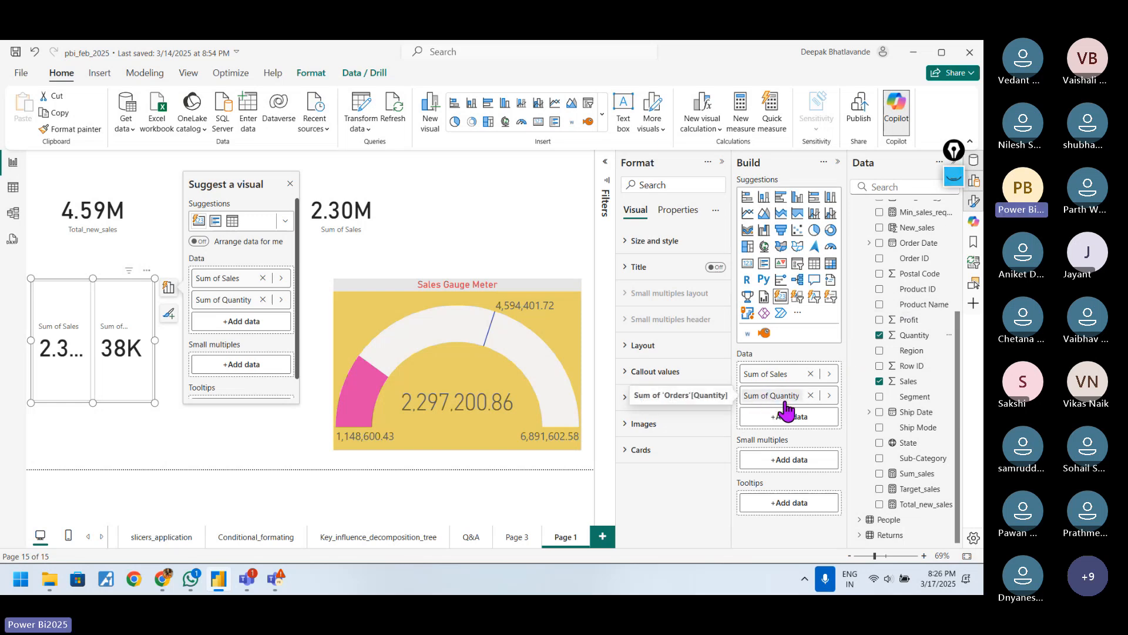
# Change the summarization of the card's Quantity field to Count.
pyautogui.click(830, 396)
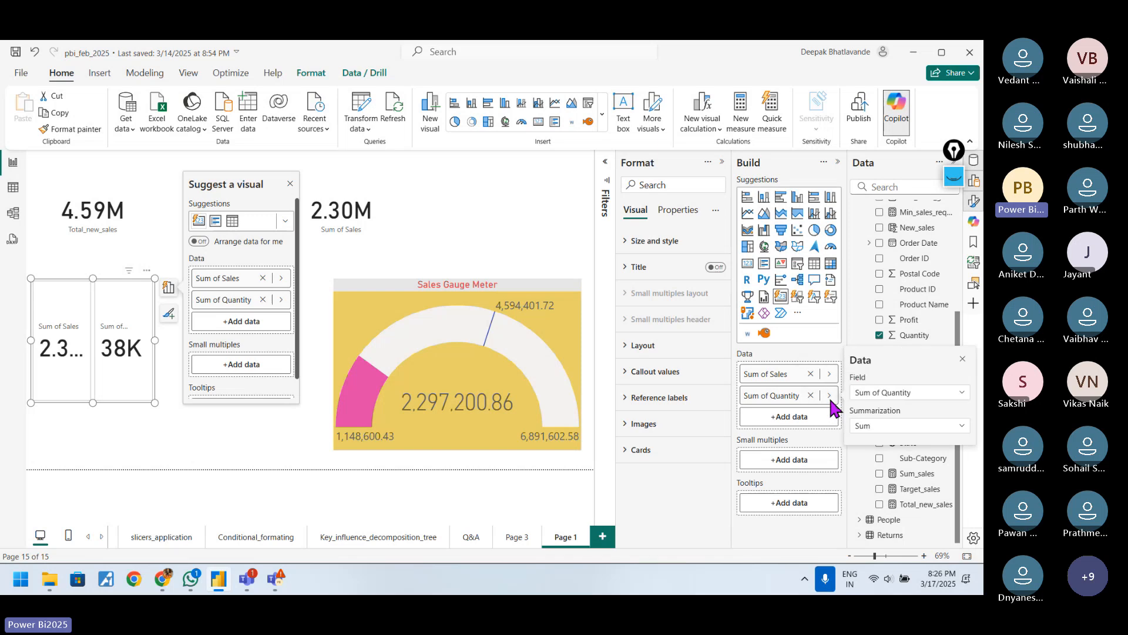
pyautogui.click(879, 432)
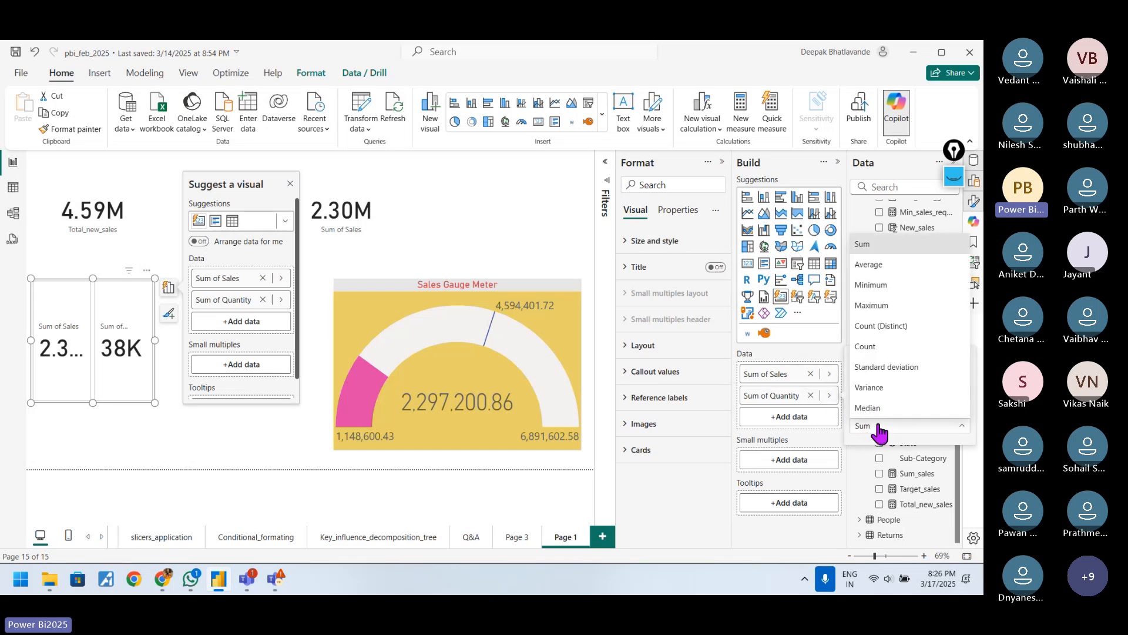
pyautogui.click(890, 349)
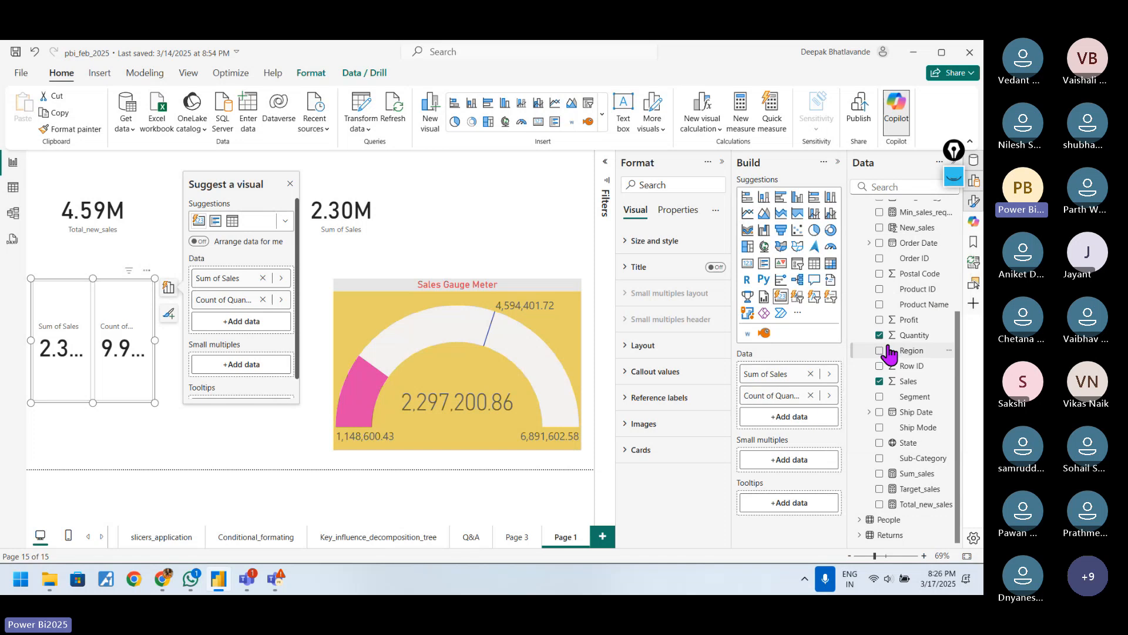
# Set the summarization of the card's Quantity field to Count (Distinct).
pyautogui.click(827, 404)
pyautogui.click(894, 396)
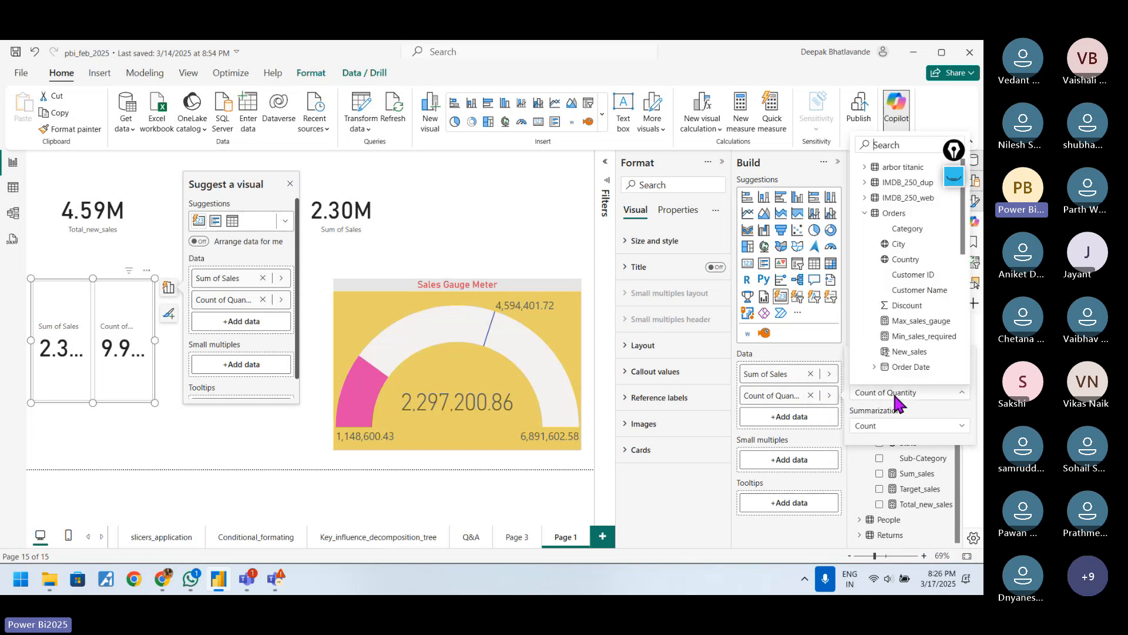
pyautogui.click(879, 428)
pyautogui.click(878, 428)
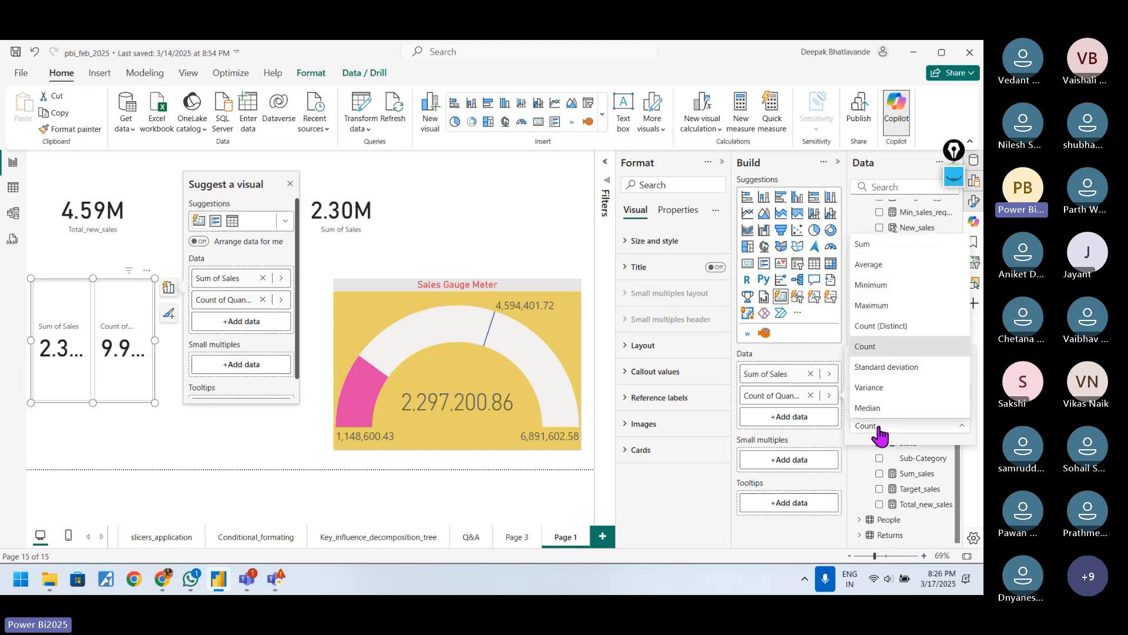
pyautogui.click(891, 331)
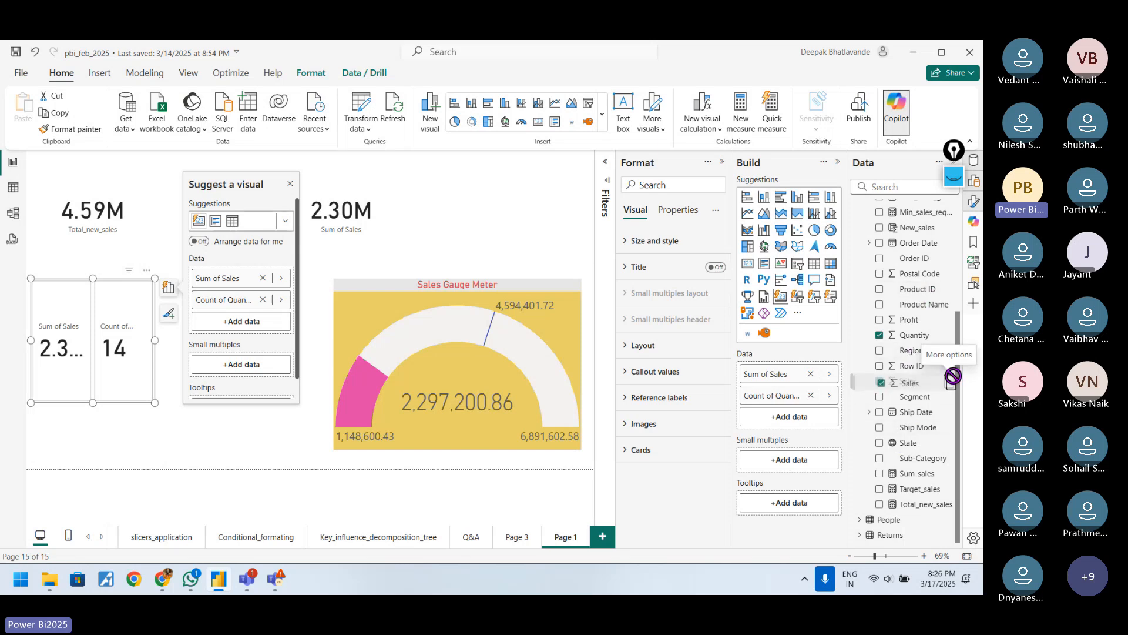
# Add the Profit field to the new card visual's data and summarize it by Maximum.
pyautogui.moveTo(909, 319); pyautogui.dragTo(809, 428)
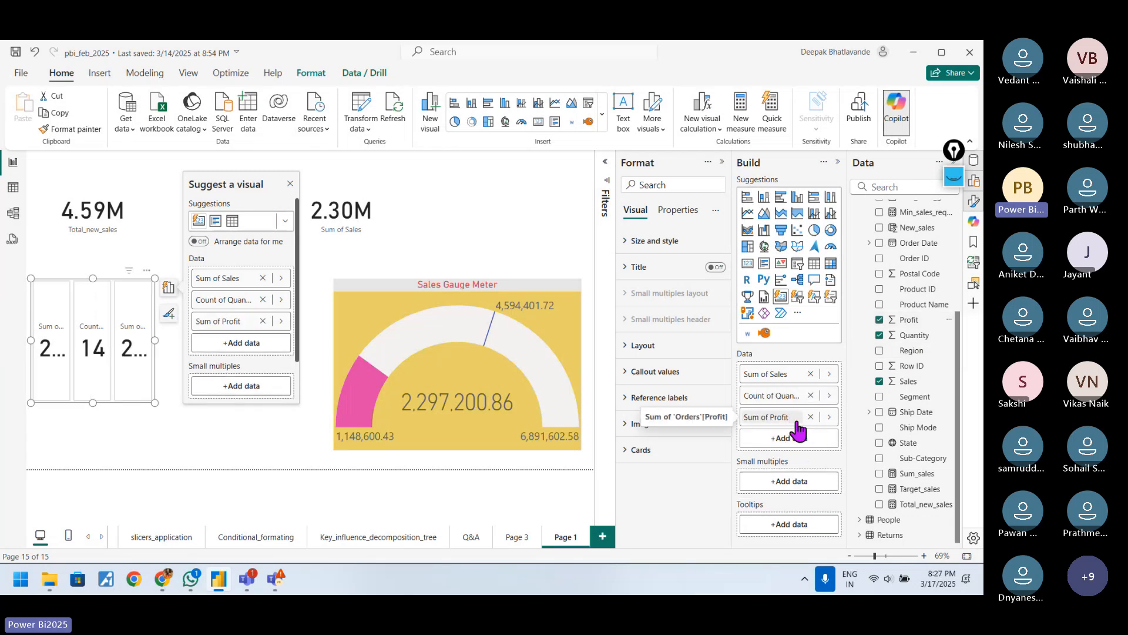
pyautogui.click(829, 418)
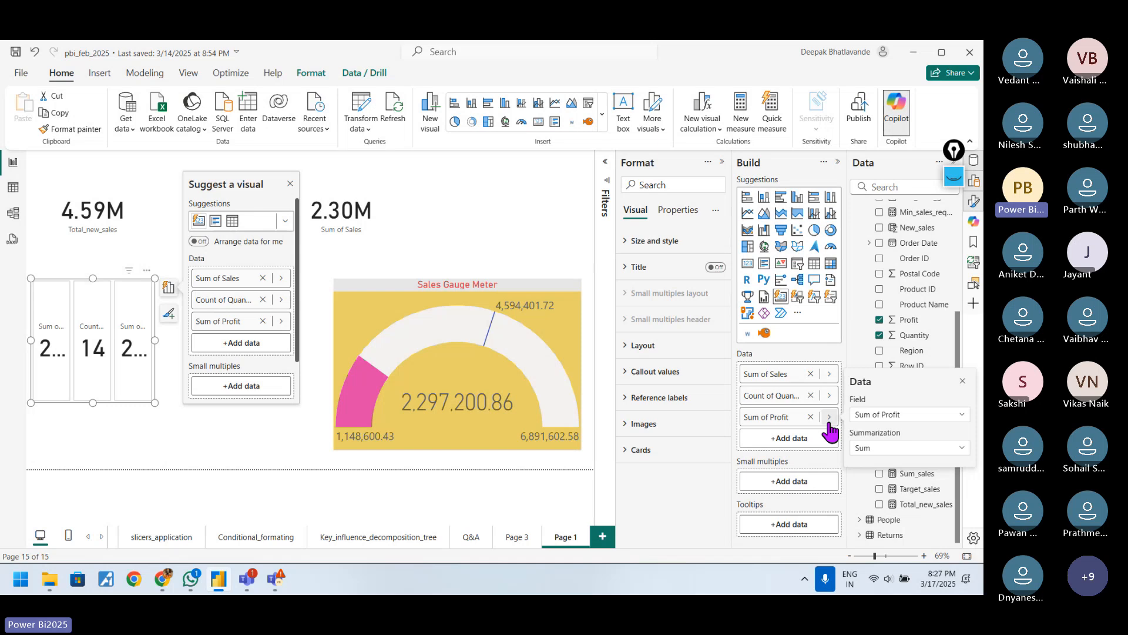
pyautogui.click(865, 449)
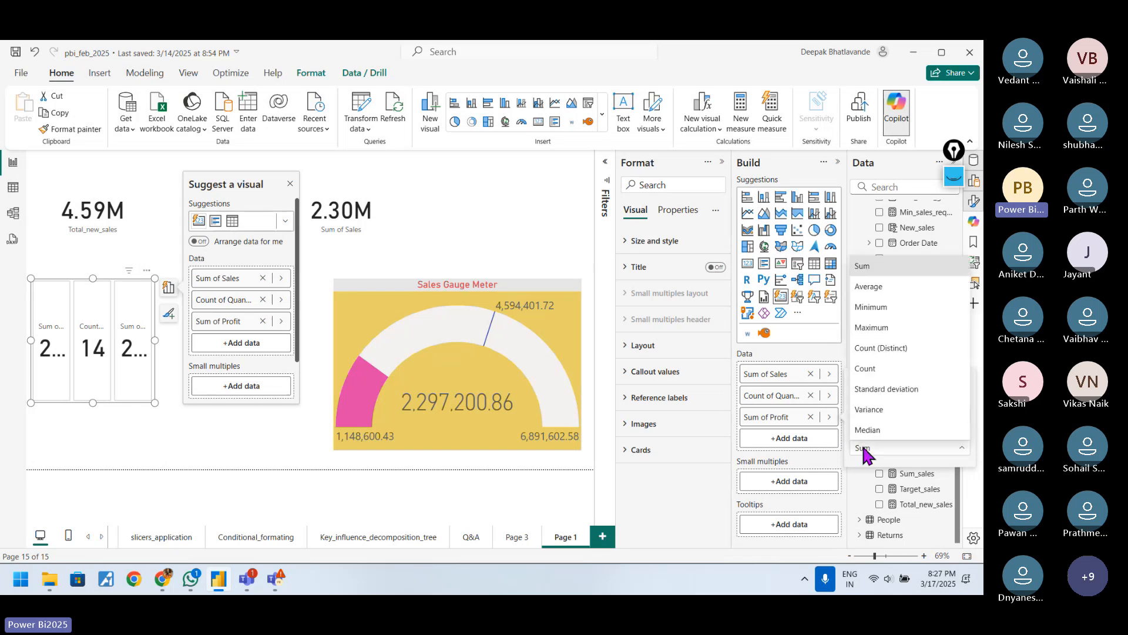
pyautogui.click(881, 327)
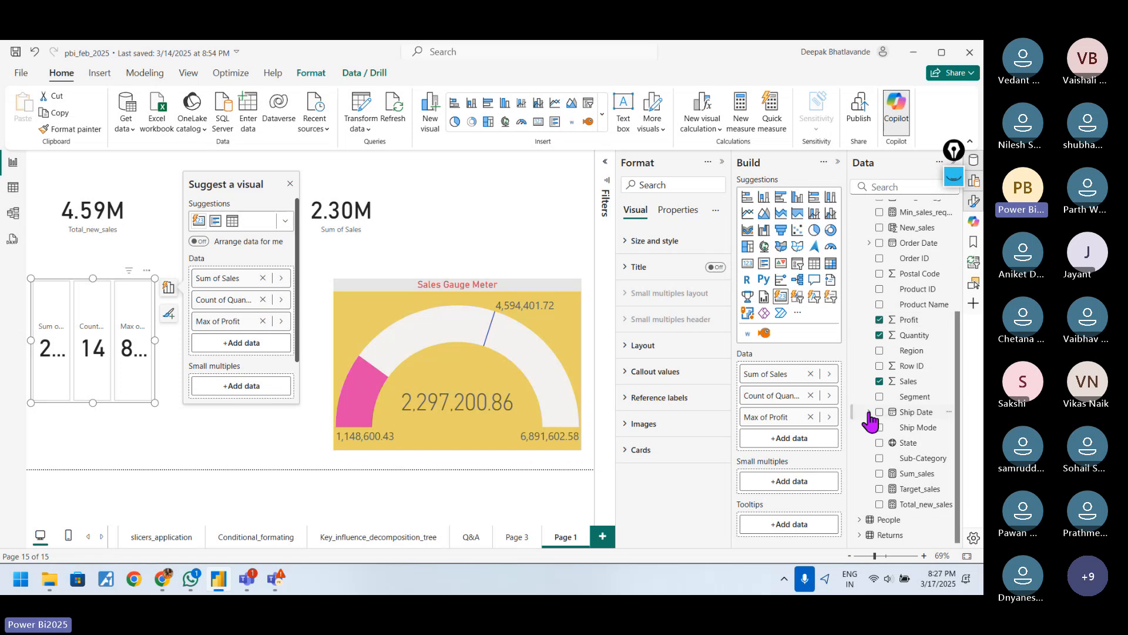
# Add the Discount field to the new card visual summarized as Average, and widen the visual almost to the gauge.
pyautogui.scroll(2, 871, 385)
pyautogui.scroll(2, 871, 385)
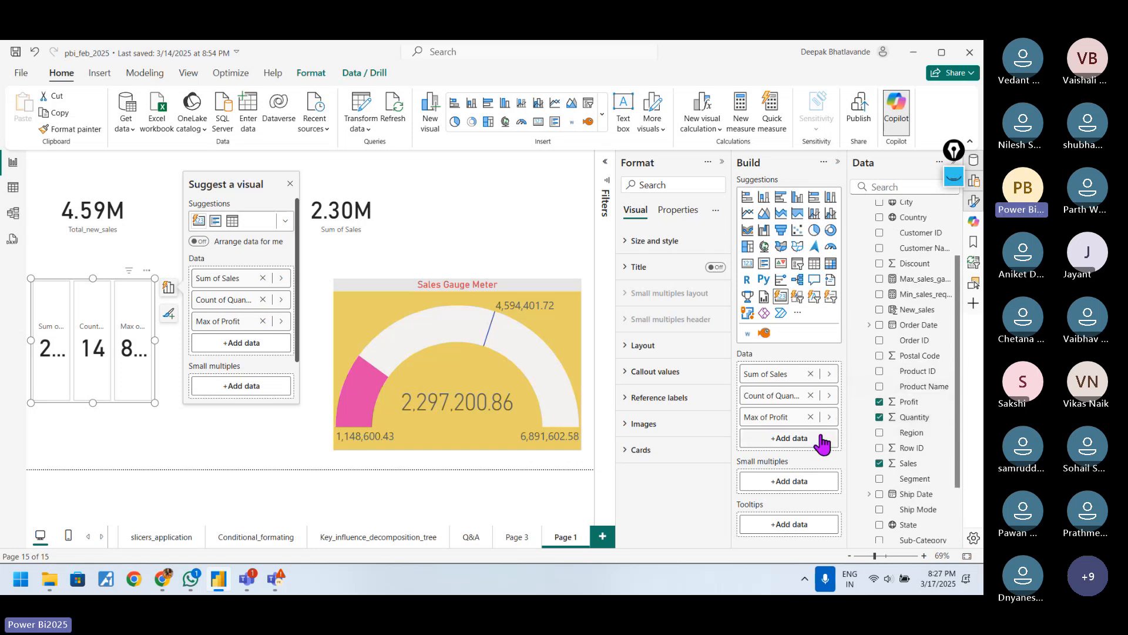
pyautogui.moveTo(907, 275); pyautogui.dragTo(799, 454)
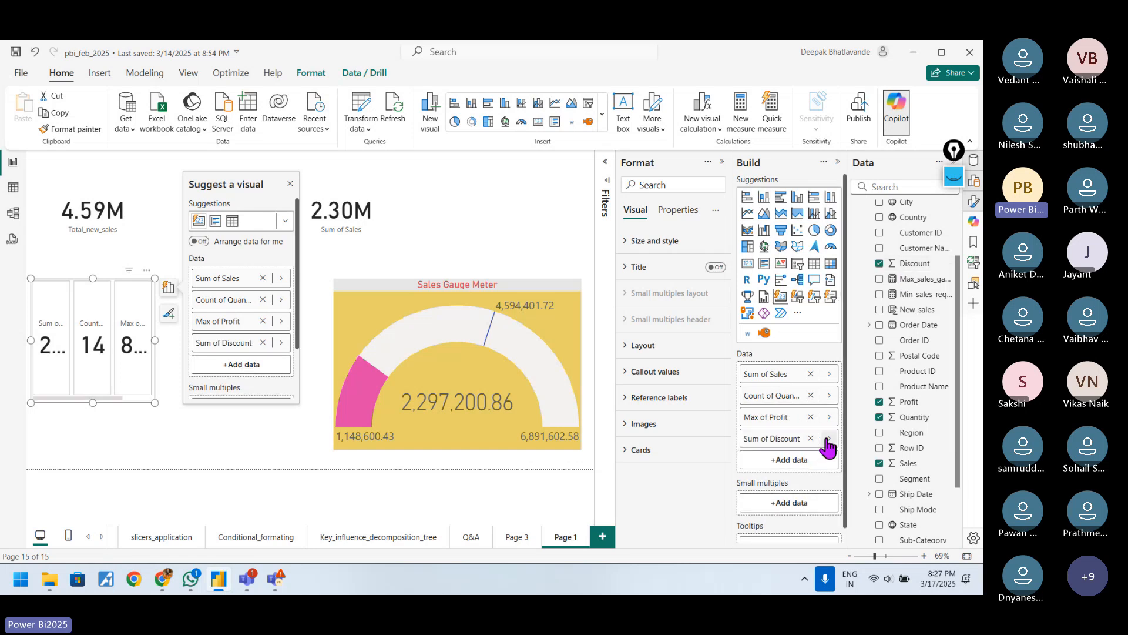
pyautogui.click(829, 439)
pyautogui.click(874, 470)
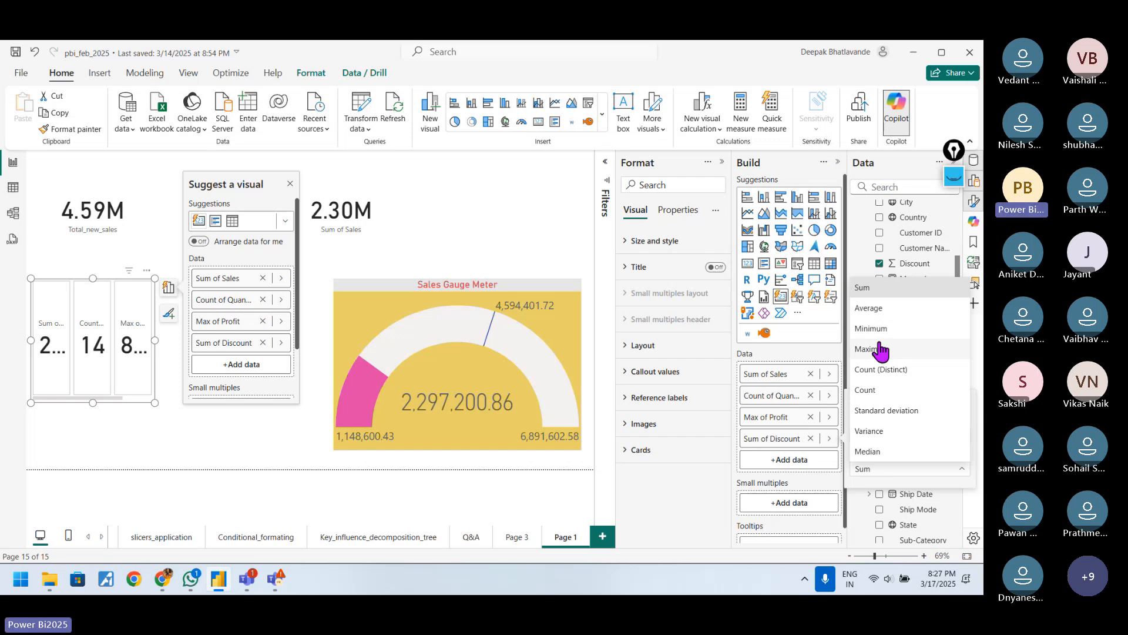
pyautogui.click(870, 308)
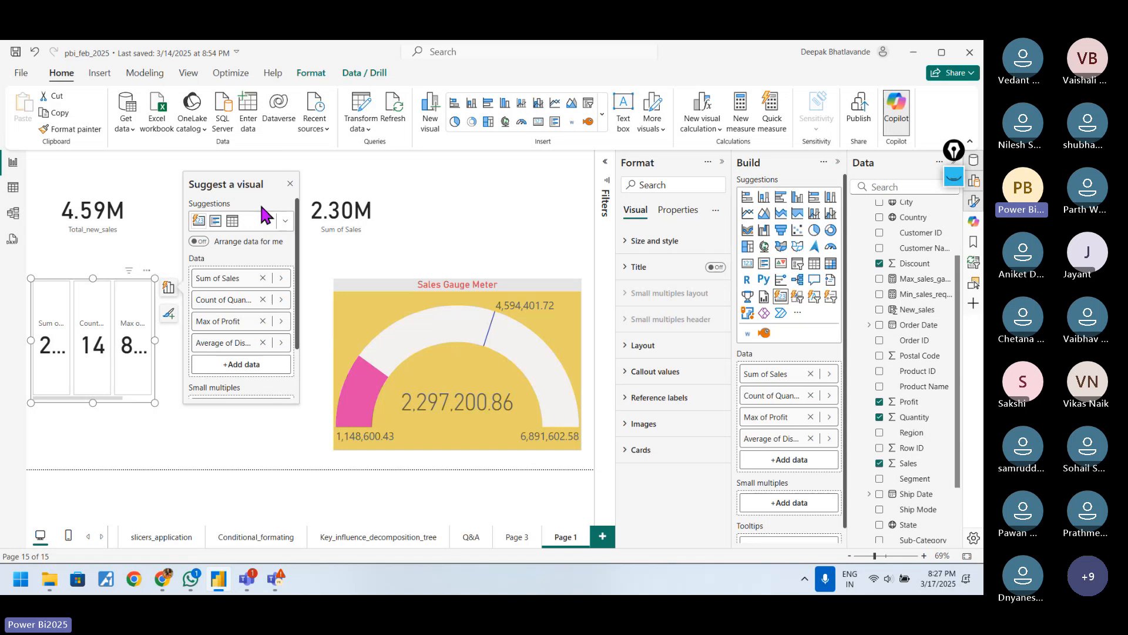
pyautogui.moveTo(154, 338); pyautogui.dragTo(321, 336)
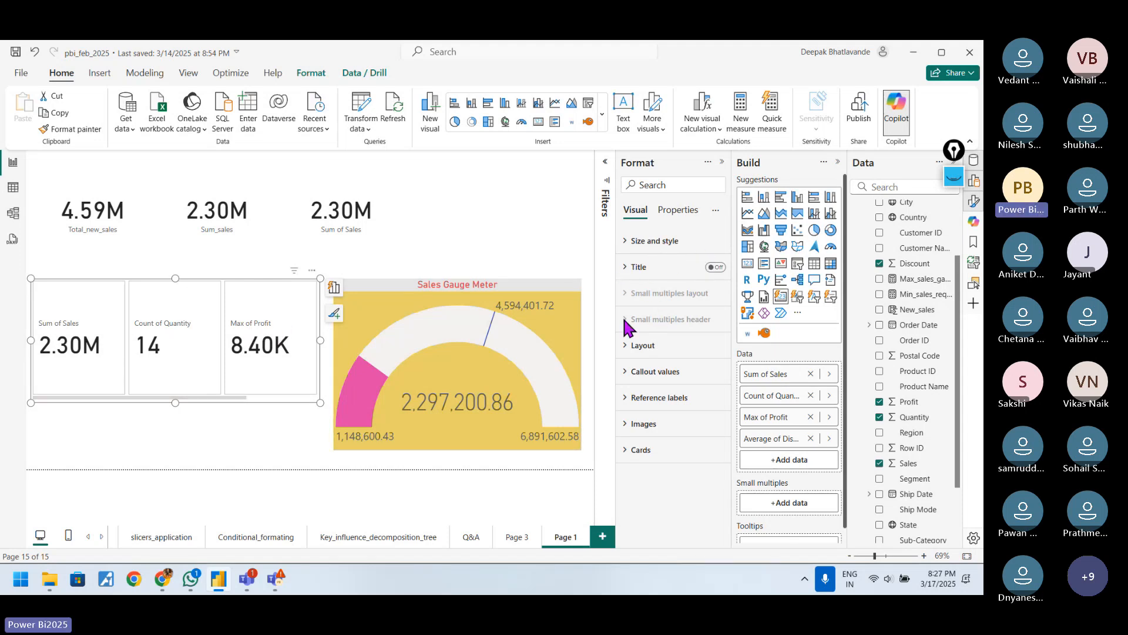
# Set the maximum number of cards shown in the card visual's layout to 4.
pyautogui.click(641, 347)
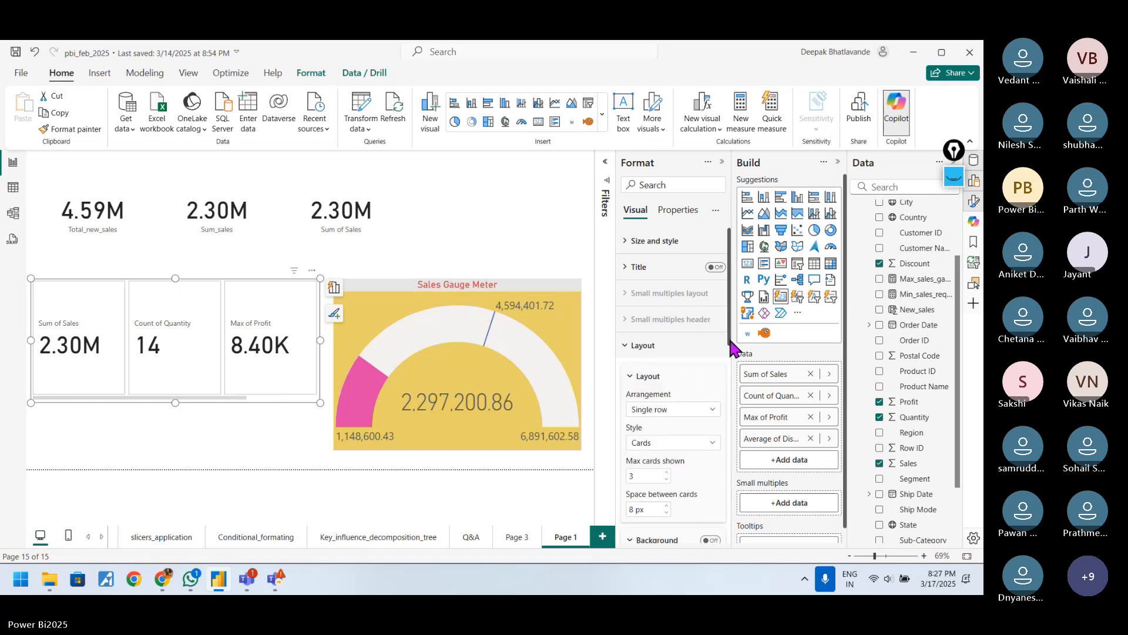
pyautogui.moveTo(730, 341); pyautogui.dragTo(729, 386)
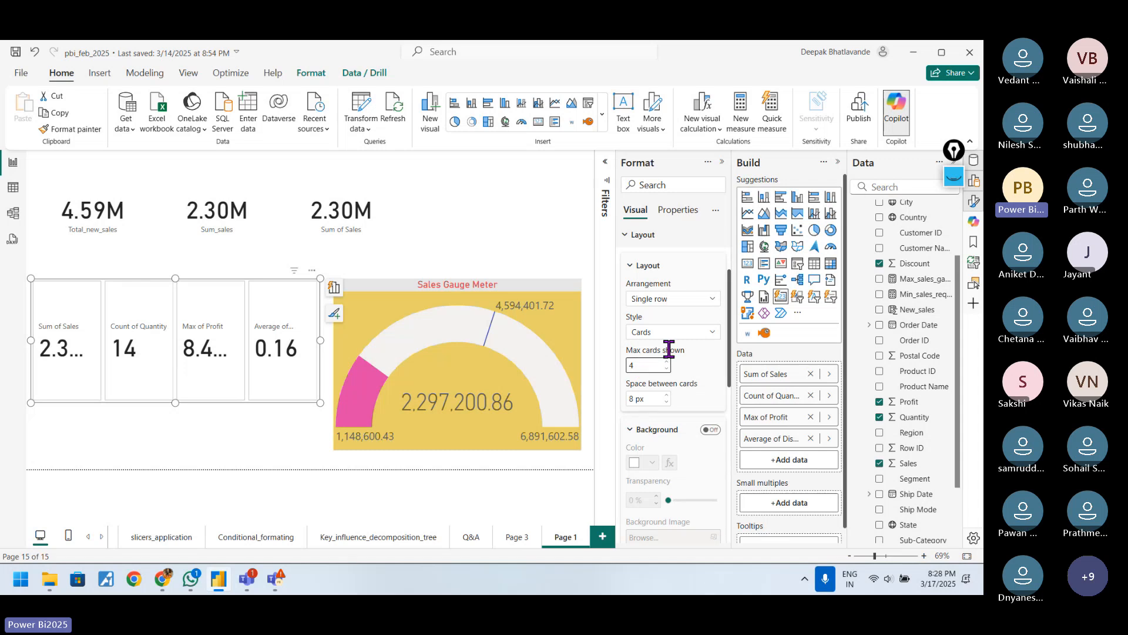
pyautogui.click(668, 363)
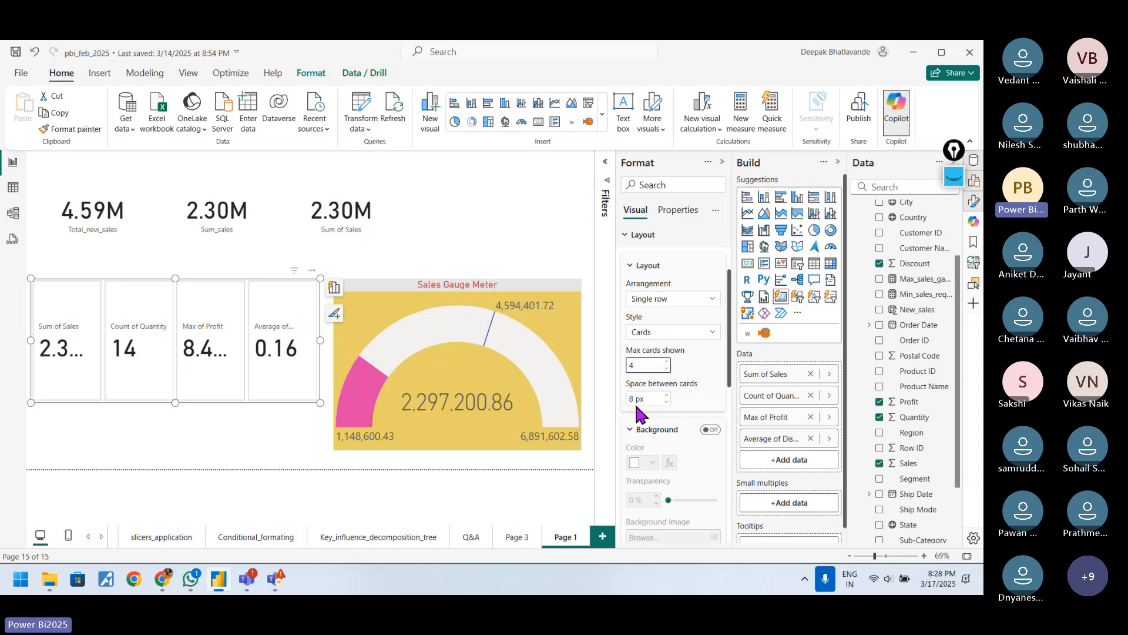
pyautogui.click(641, 265)
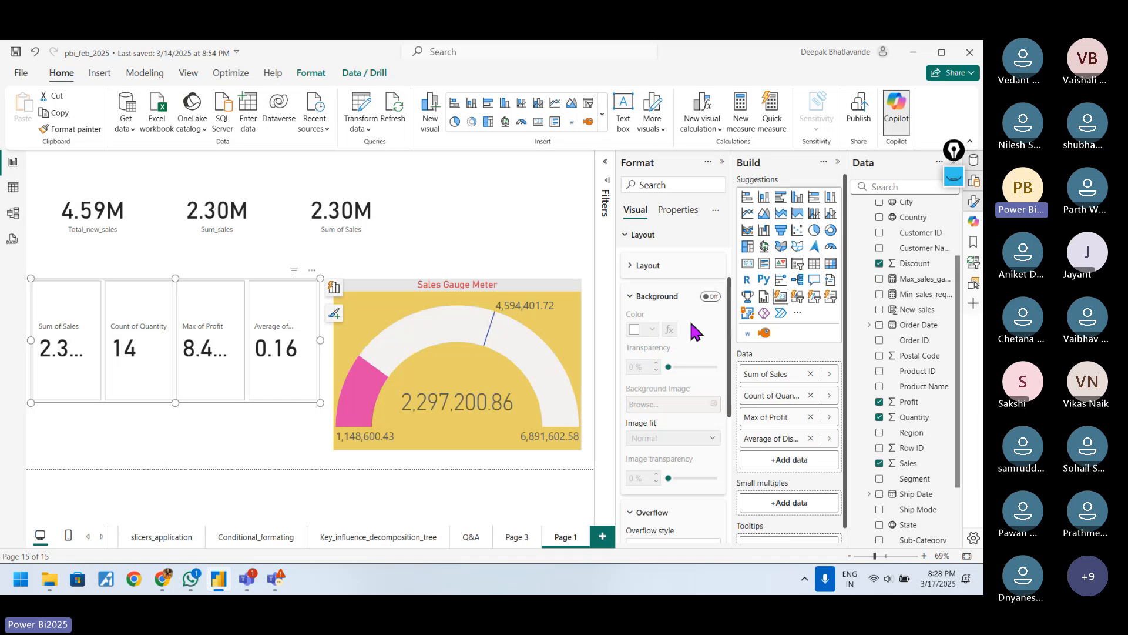
pyautogui.click(633, 299)
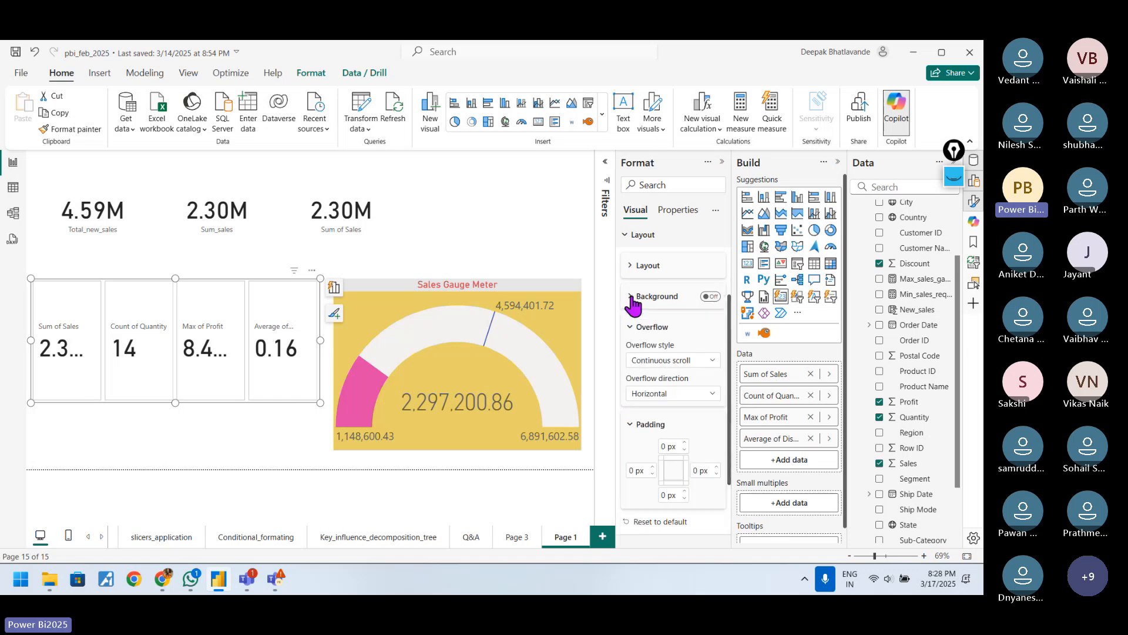
pyautogui.click(633, 329)
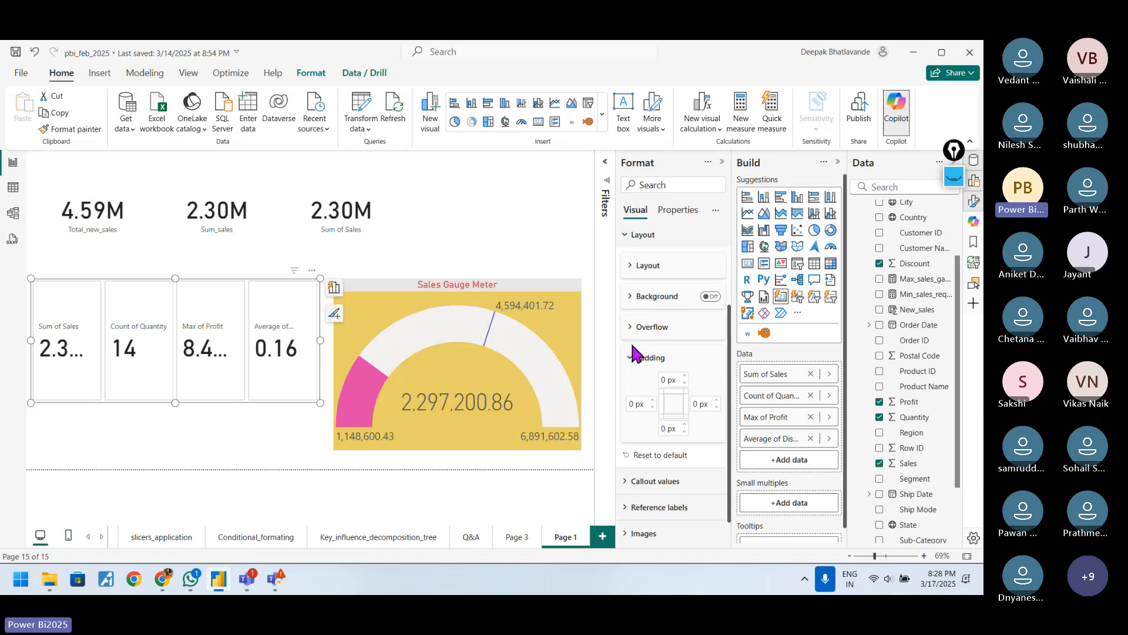
pyautogui.scroll(1, 625, 302)
pyautogui.click(628, 286)
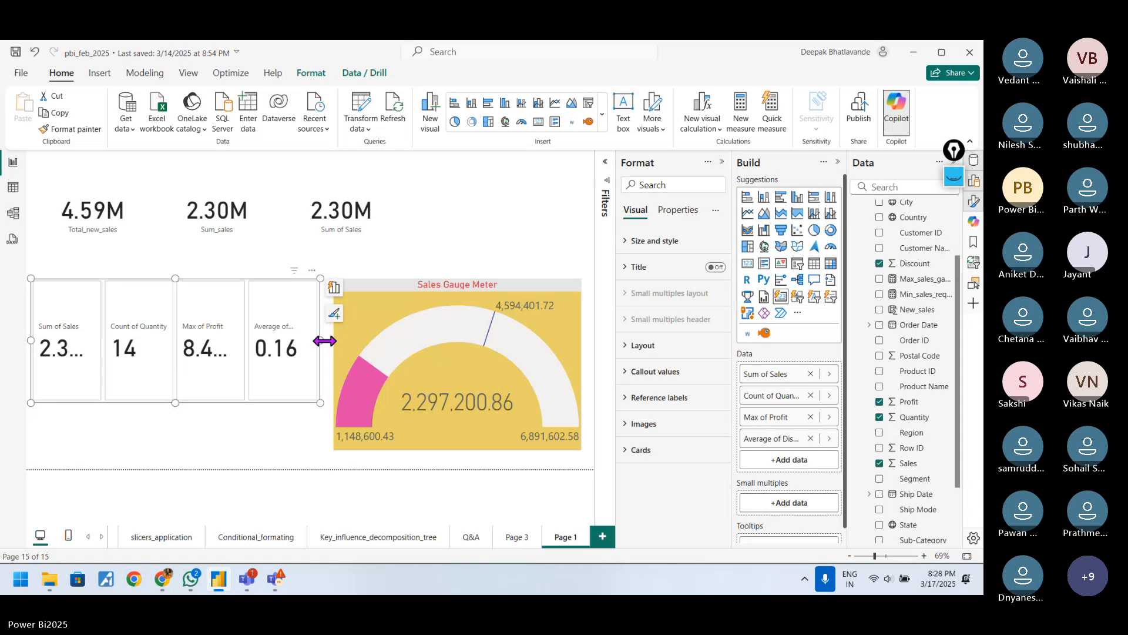
# Widen and shorten the card visual so its four values fit in full, and move the Sales gauge clear of it.
pyautogui.moveTo(321, 340); pyautogui.dragTo(342, 340)
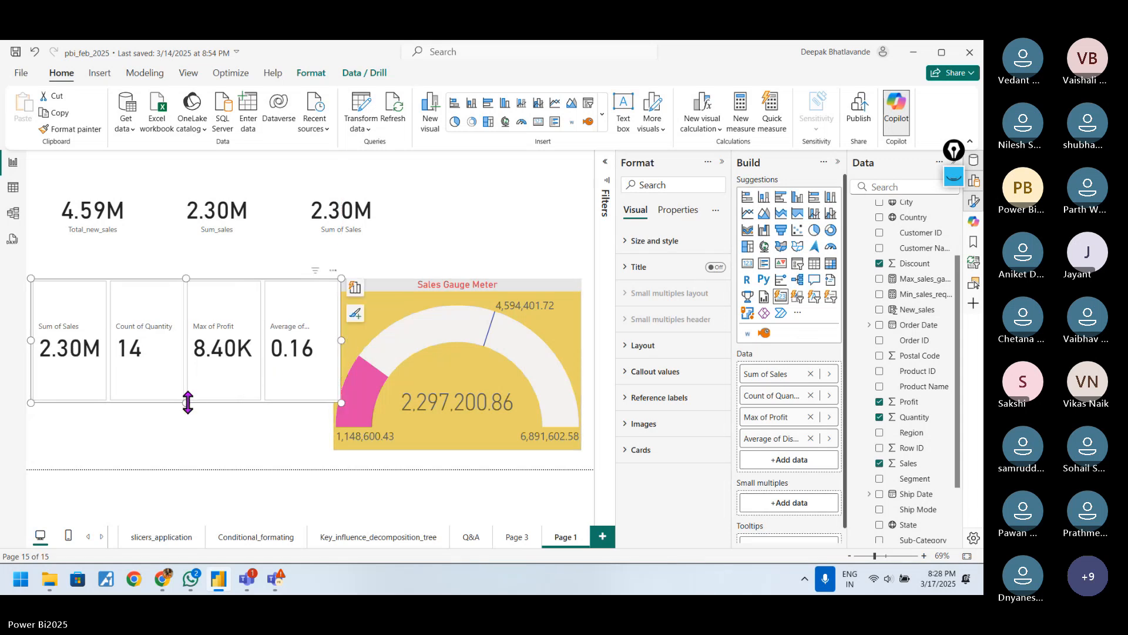
pyautogui.moveTo(188, 402); pyautogui.dragTo(188, 361)
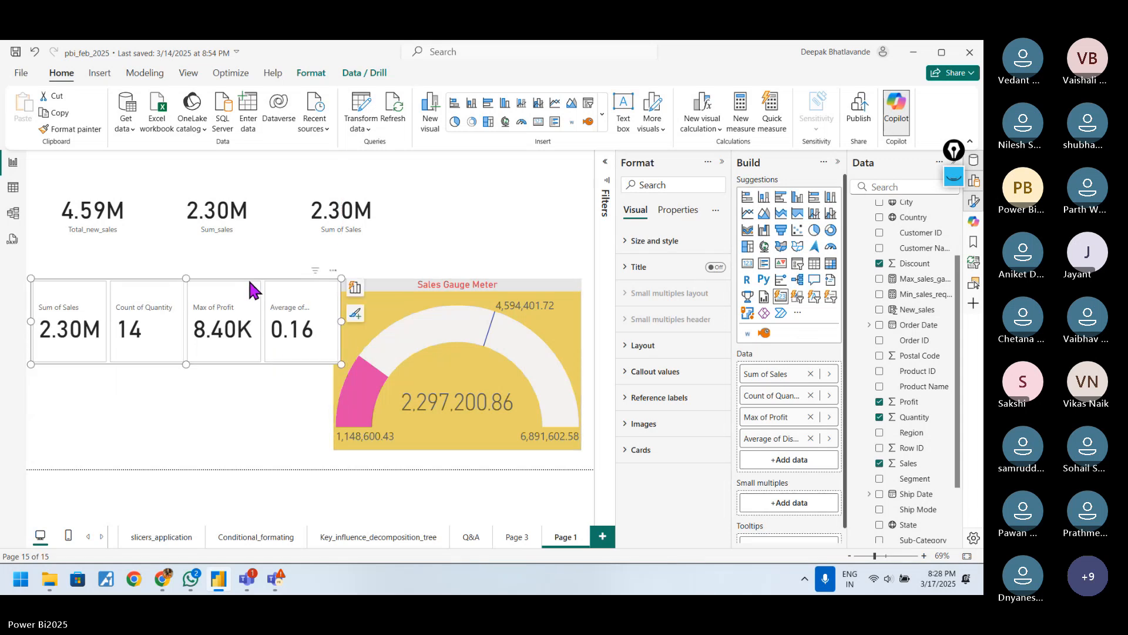
pyautogui.moveTo(248, 276)
pyautogui.mouseDown()
pyautogui.moveTo(242, 250)
pyautogui.moveTo(241, 286)
pyautogui.mouseUp()
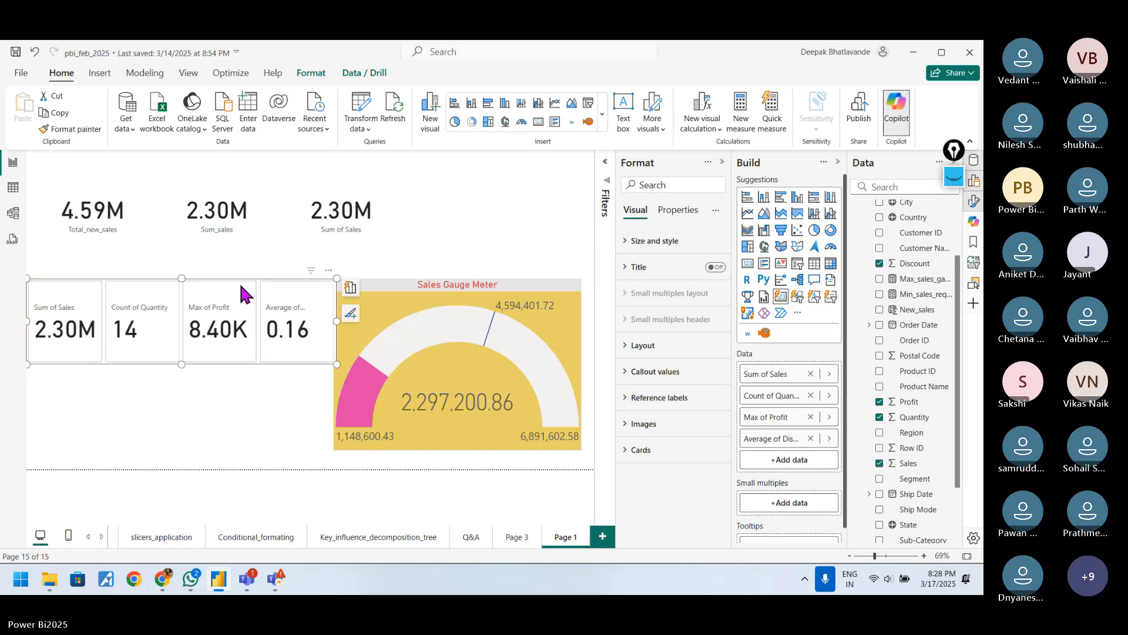
pyautogui.moveTo(413, 286); pyautogui.dragTo(432, 274)
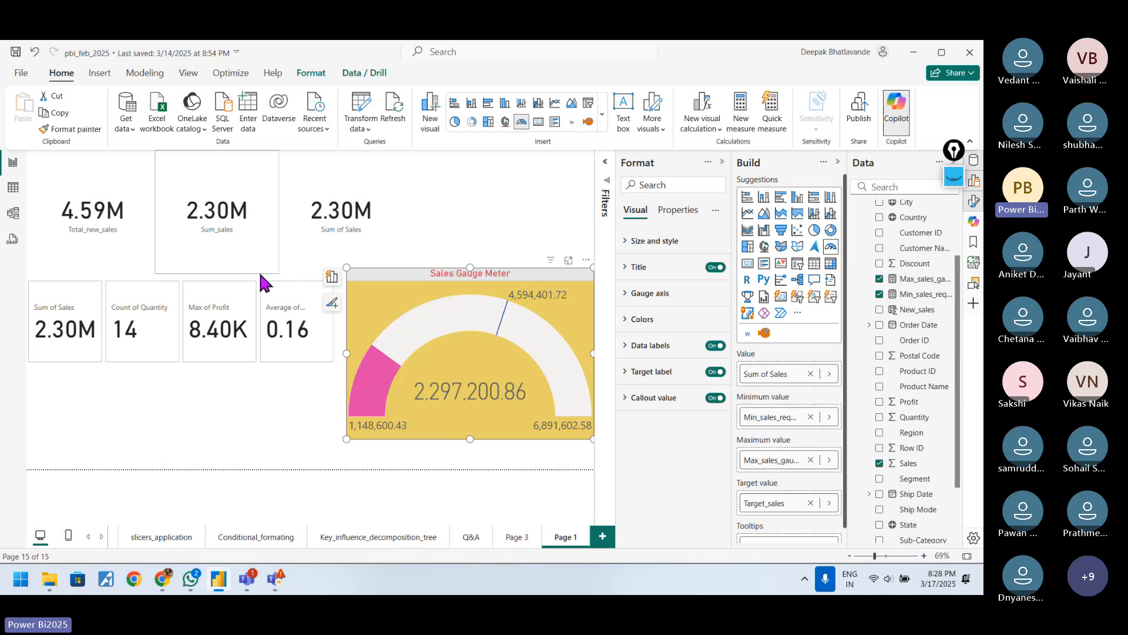
# Change the arrangement of the card visual's layout to Single column.
pyautogui.click(259, 288)
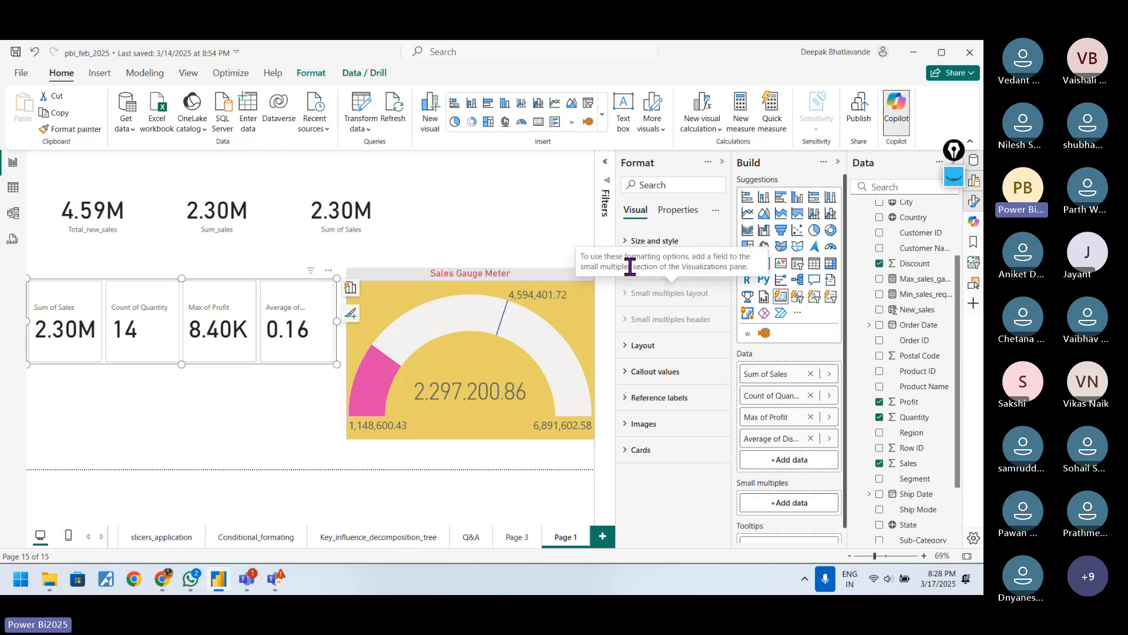
pyautogui.click(627, 352)
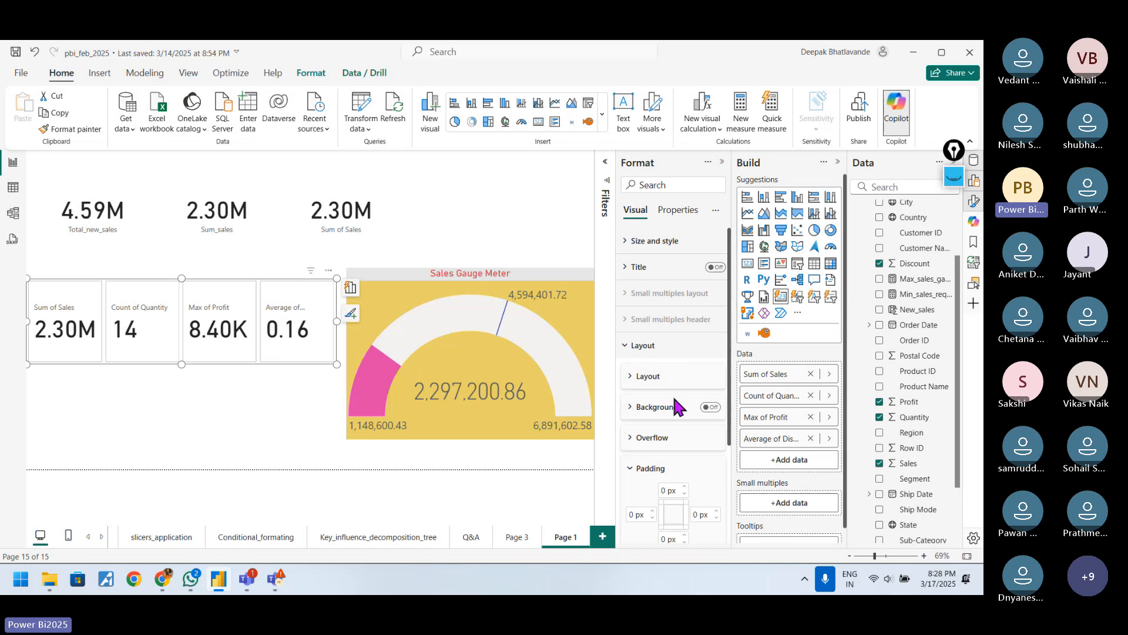
pyautogui.click(638, 381)
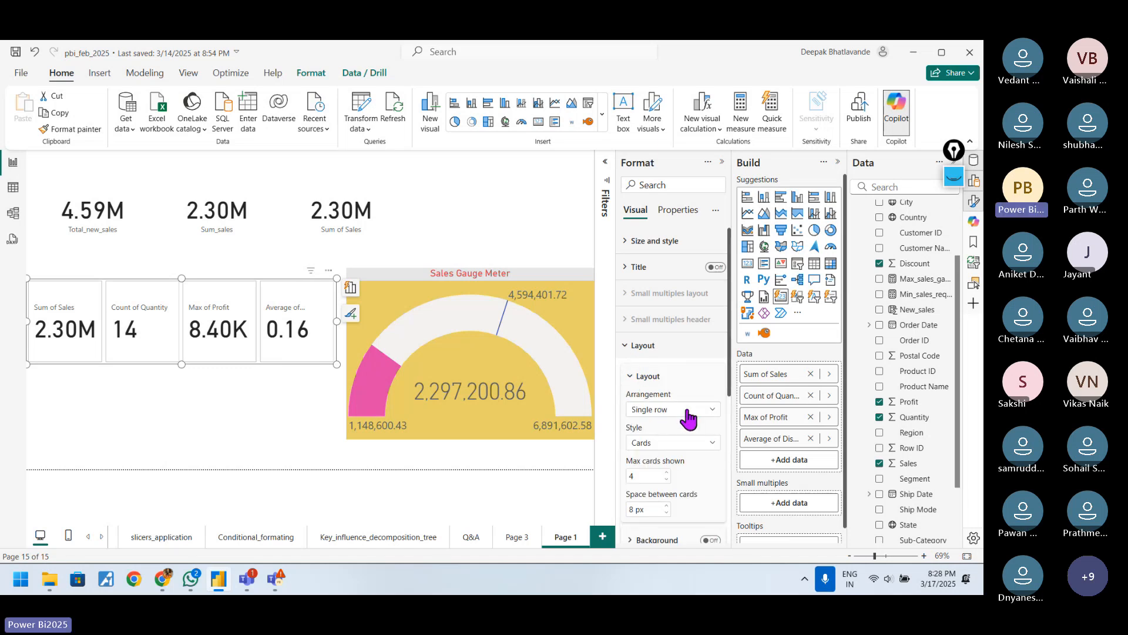
pyautogui.click(710, 409)
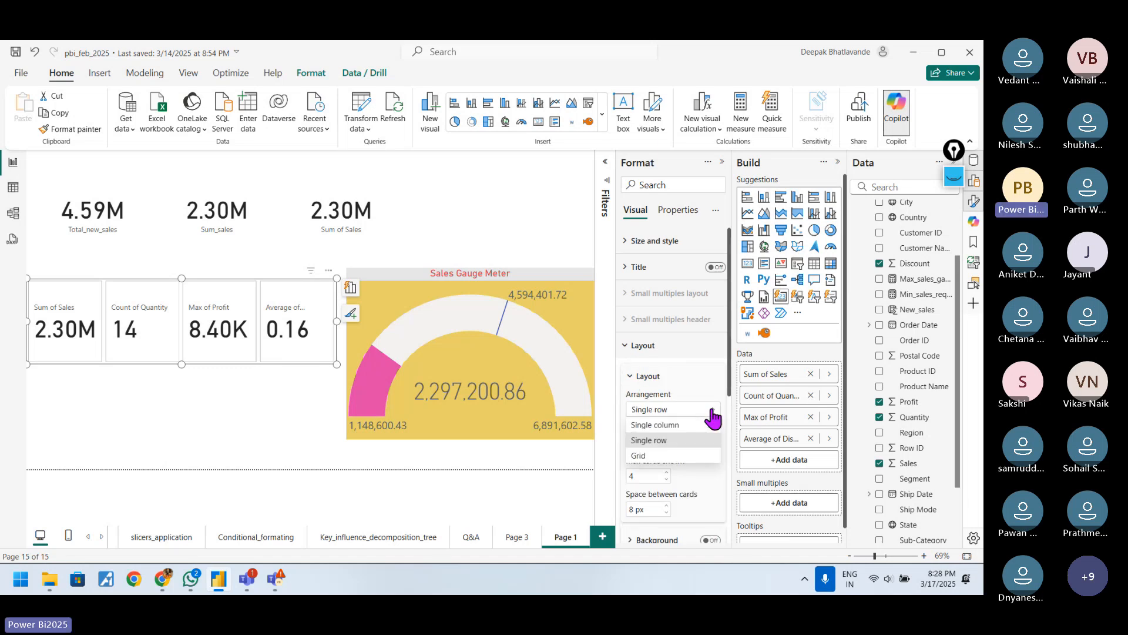
pyautogui.click(680, 440)
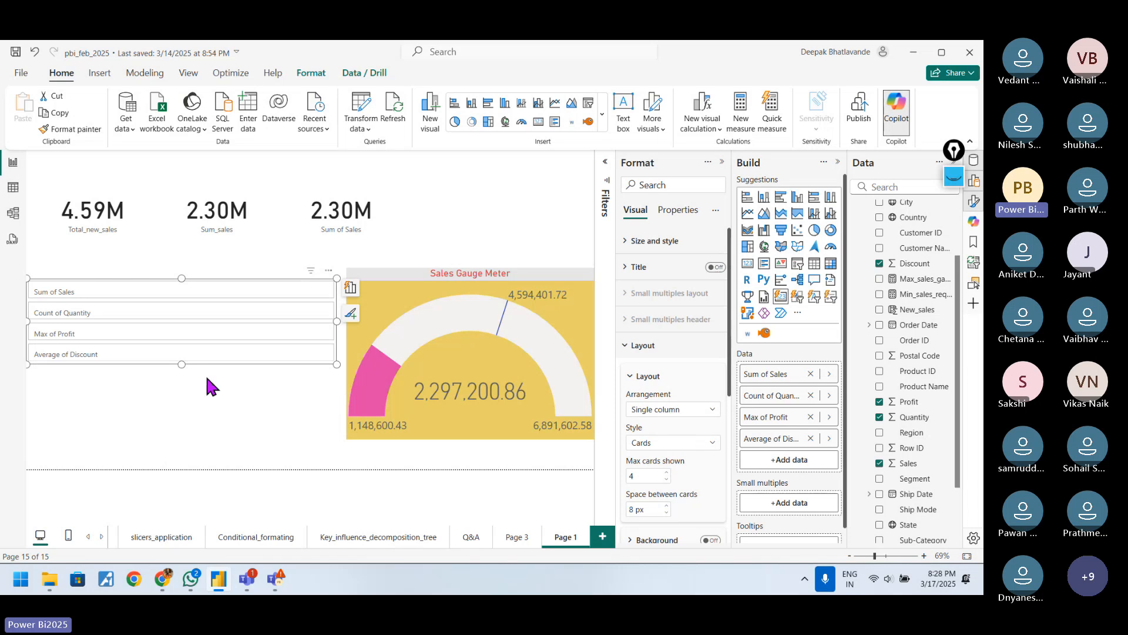
# Stretch the card visual vertically to fit its four stacked cards, and place it directly beside the Sales gauge with extra width for the values.
pyautogui.moveTo(179, 365); pyautogui.dragTo(171, 466)
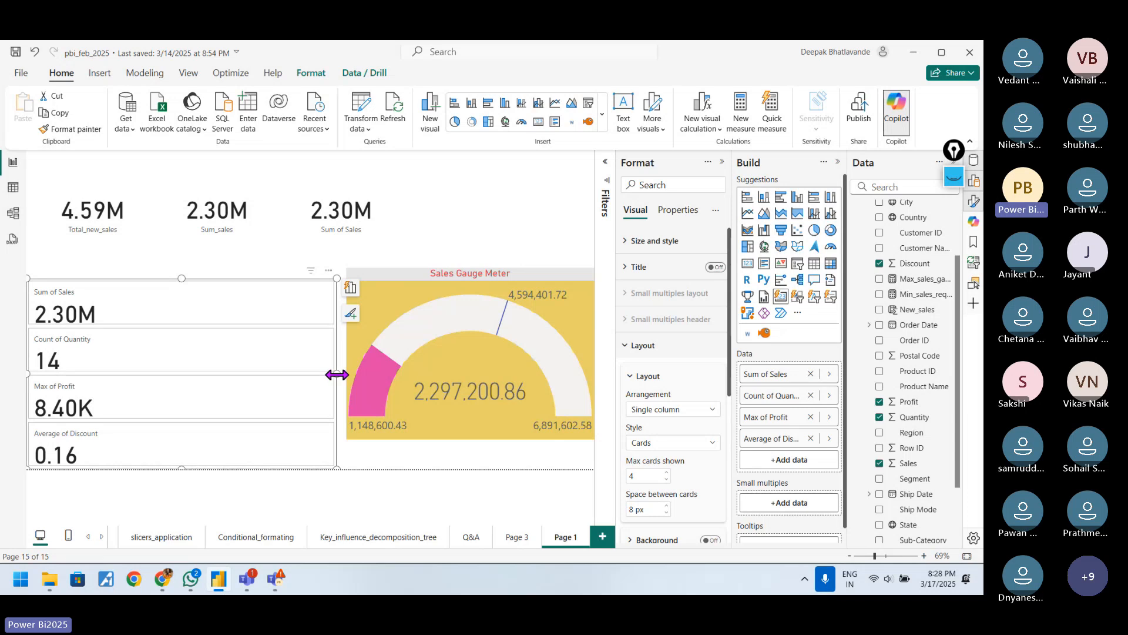
pyautogui.moveTo(337, 372); pyautogui.dragTo(116, 387)
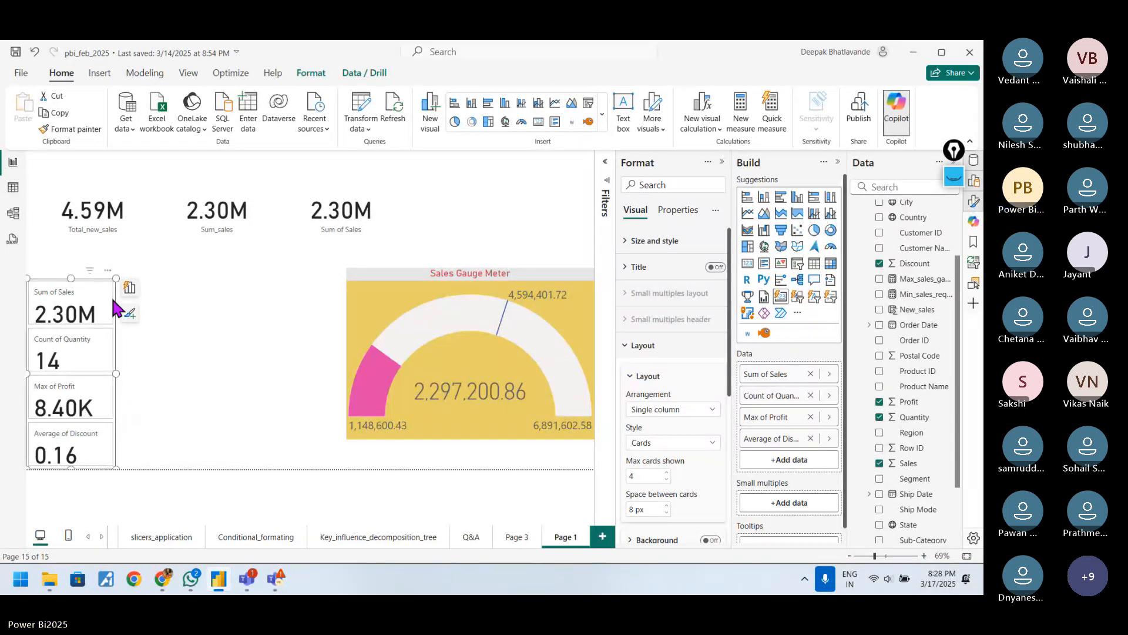
pyautogui.moveTo(93, 281); pyautogui.dragTo(301, 261)
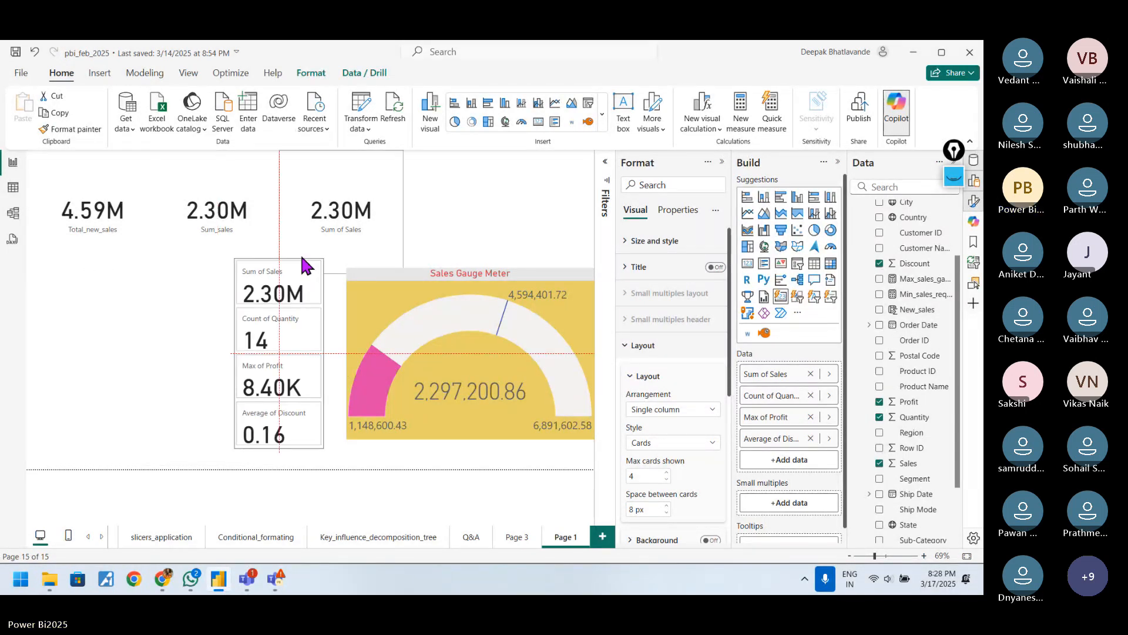
pyautogui.click(487, 227)
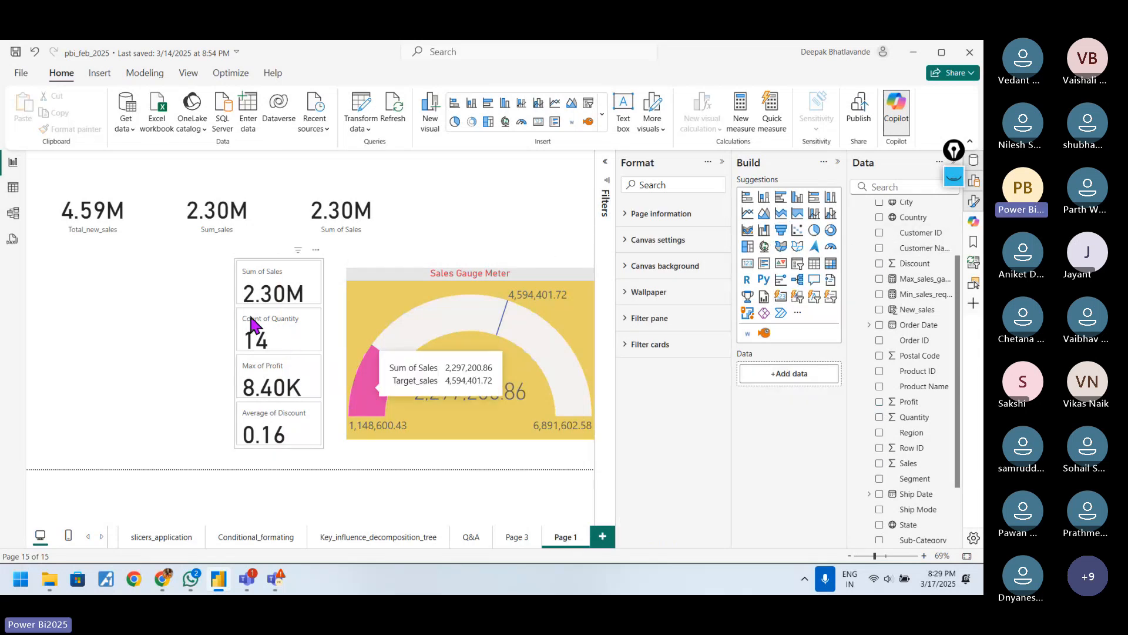
pyautogui.click(240, 348)
pyautogui.moveTo(235, 355); pyautogui.dragTo(108, 361)
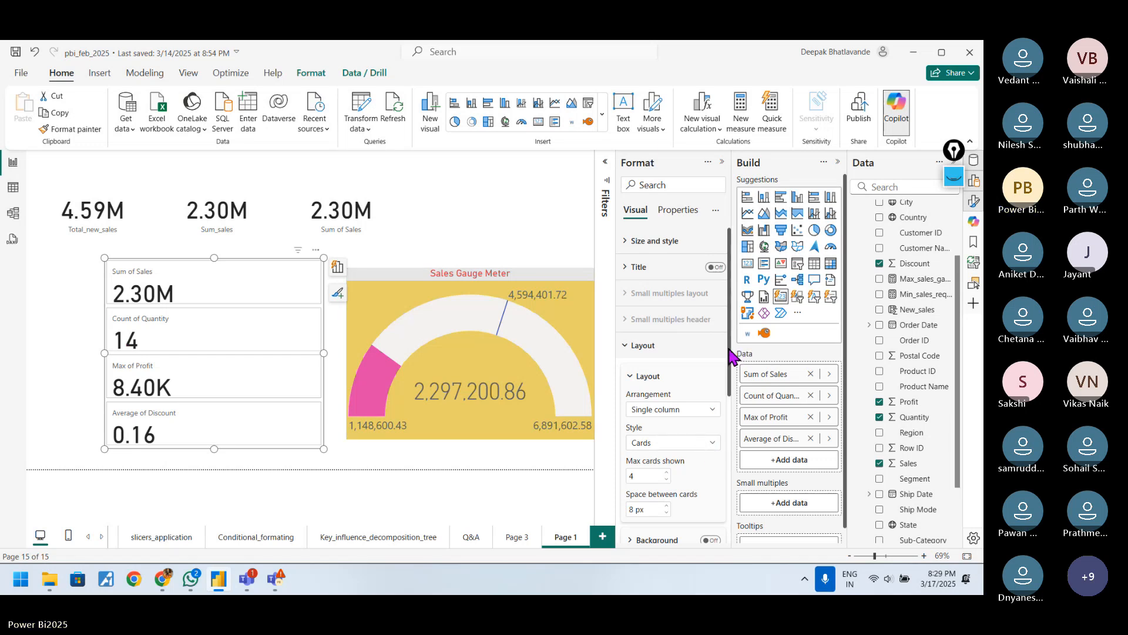
# Set the display units of the card visual's Sum of Sales callout value to None.
pyautogui.click(661, 347)
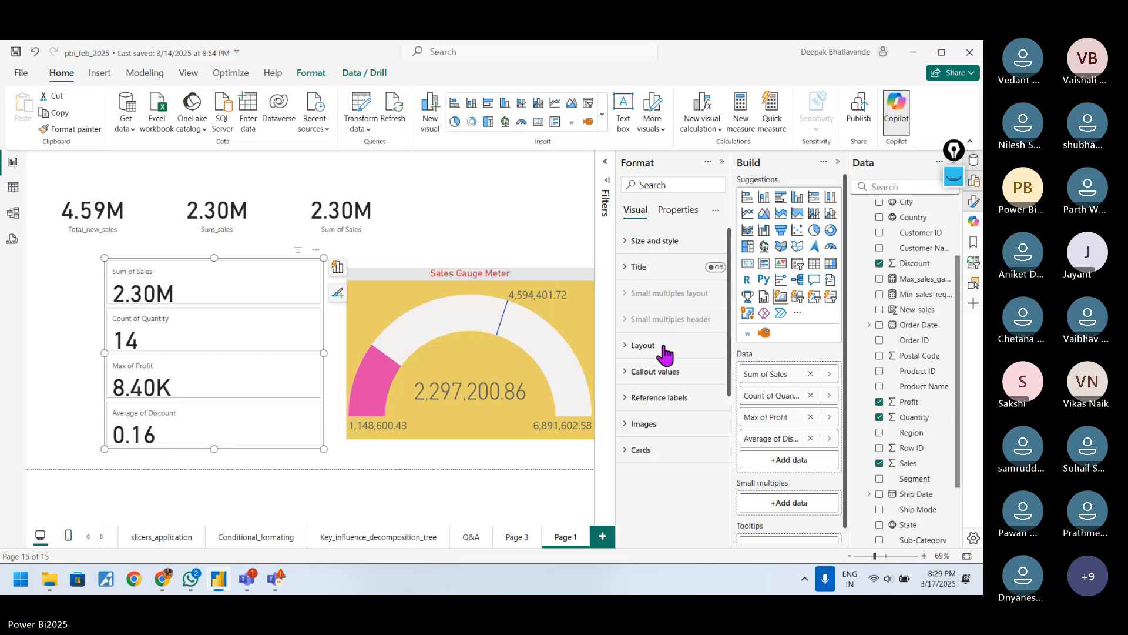
pyautogui.click(670, 382)
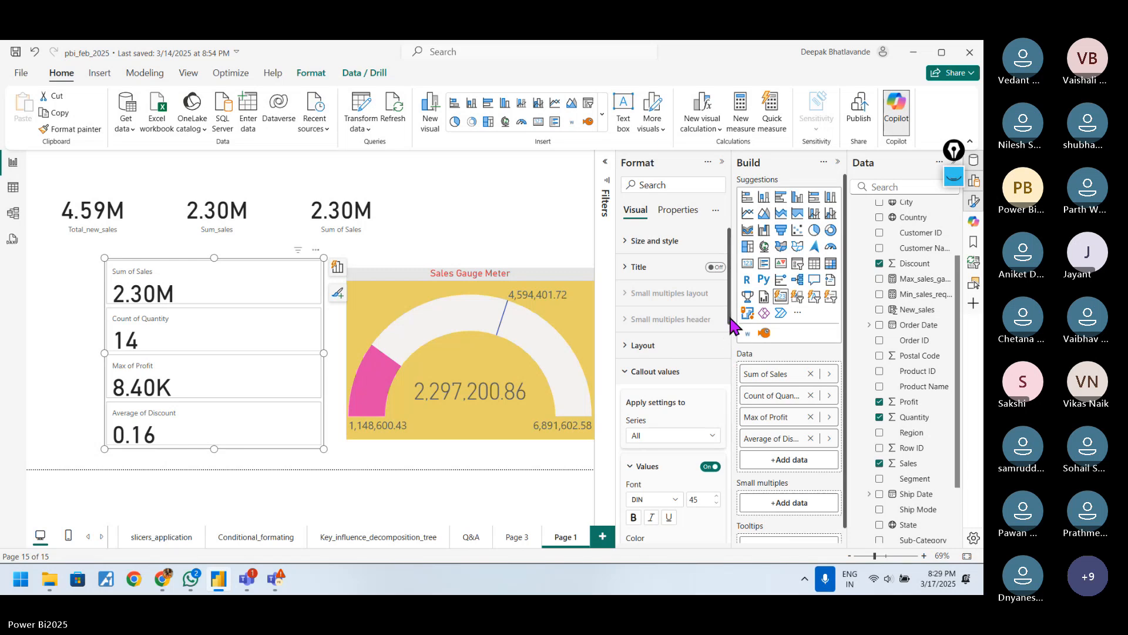
pyautogui.scroll(-4, 732, 325)
pyautogui.click(704, 318)
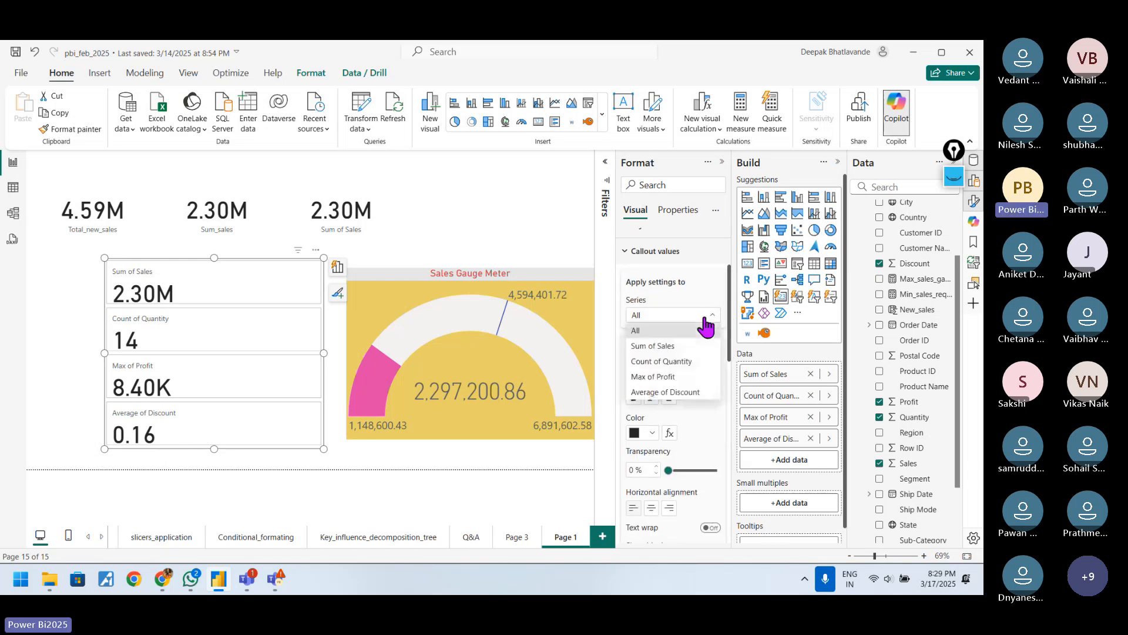
pyautogui.click(673, 348)
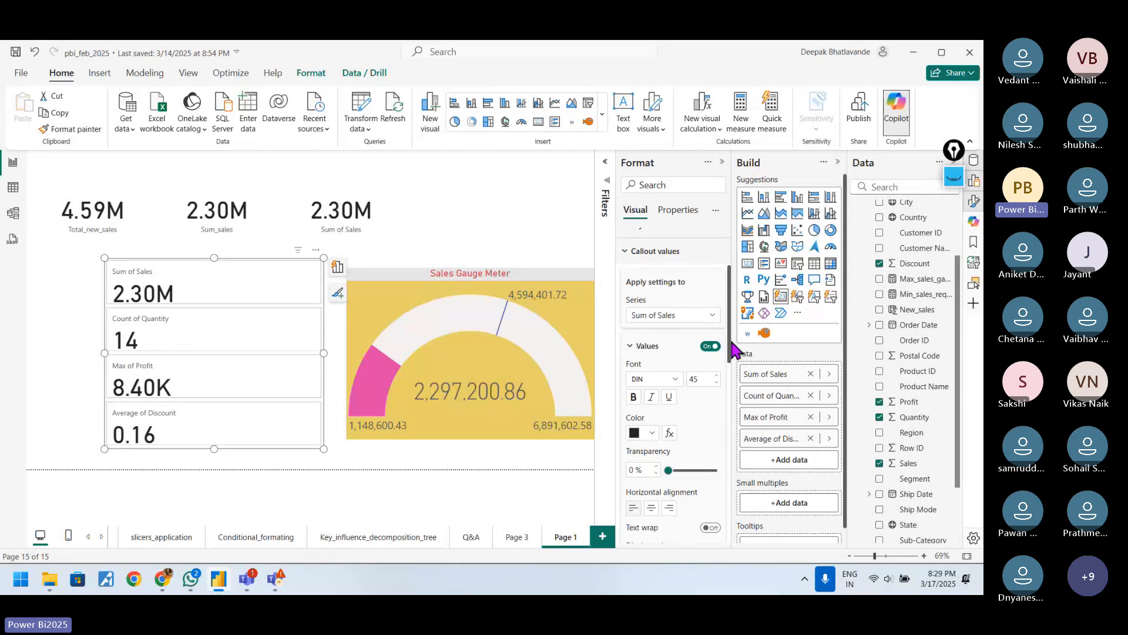
pyautogui.moveTo(732, 352); pyautogui.dragTo(730, 411)
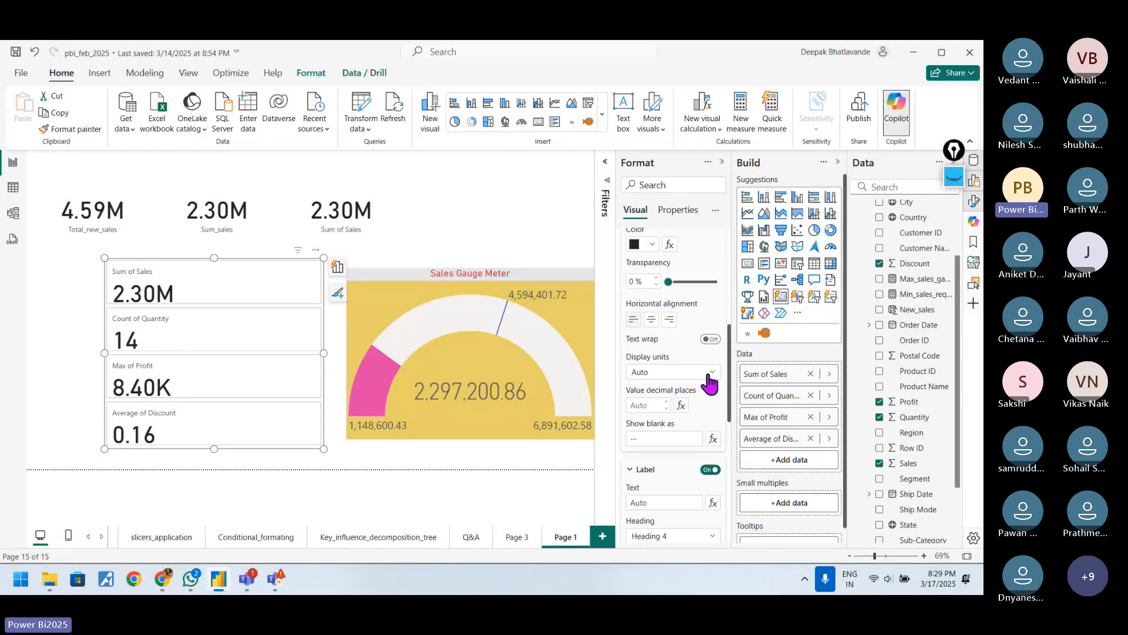
pyautogui.click(711, 371)
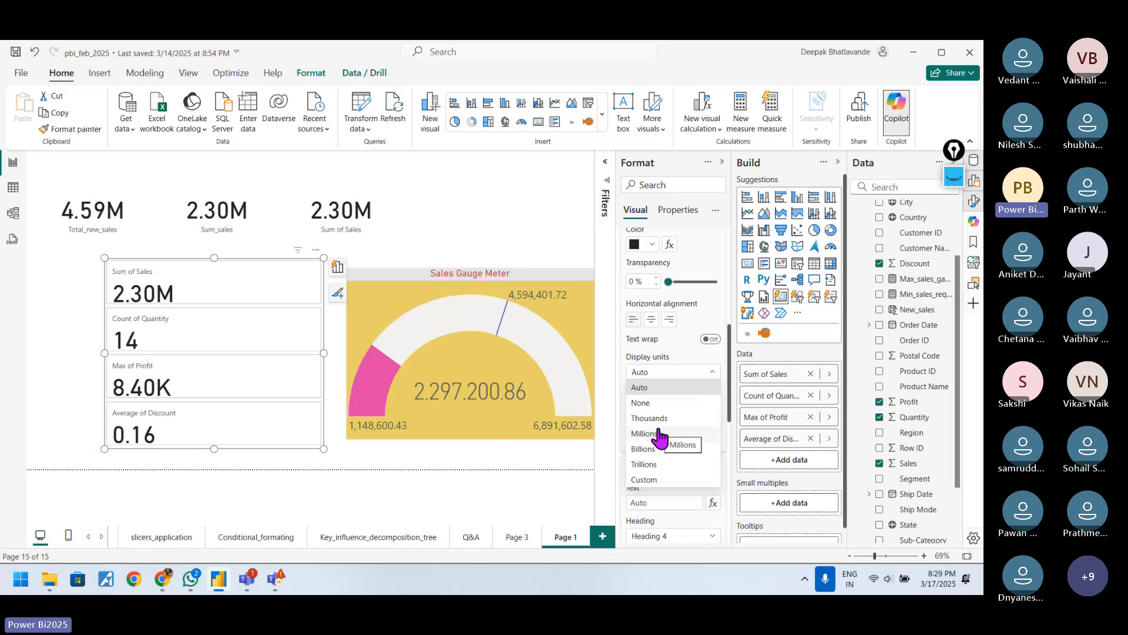
pyautogui.click(652, 403)
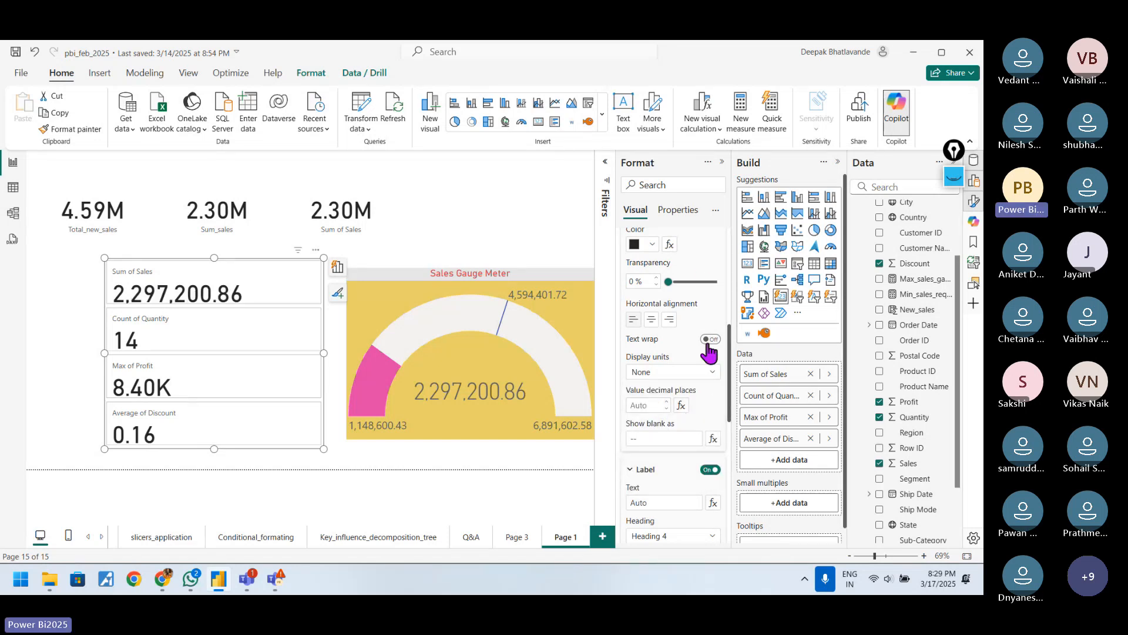
# Try Thousands as the display units of the Max of Profit callout value, and set them to None instead.
pyautogui.scroll(3, 730, 329)
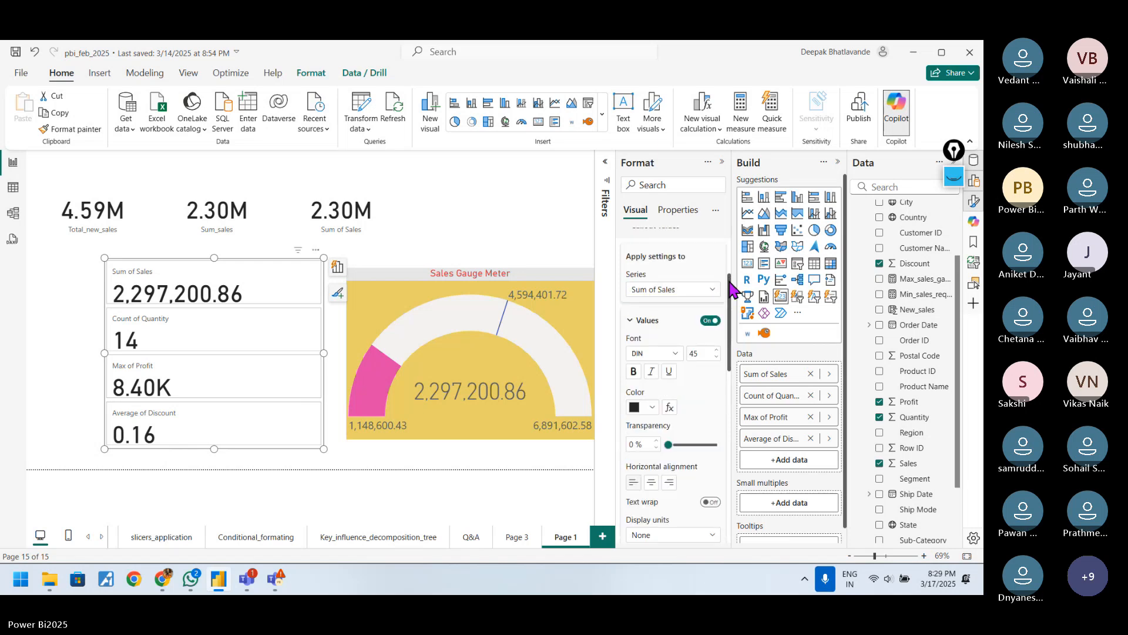
pyautogui.click(714, 288)
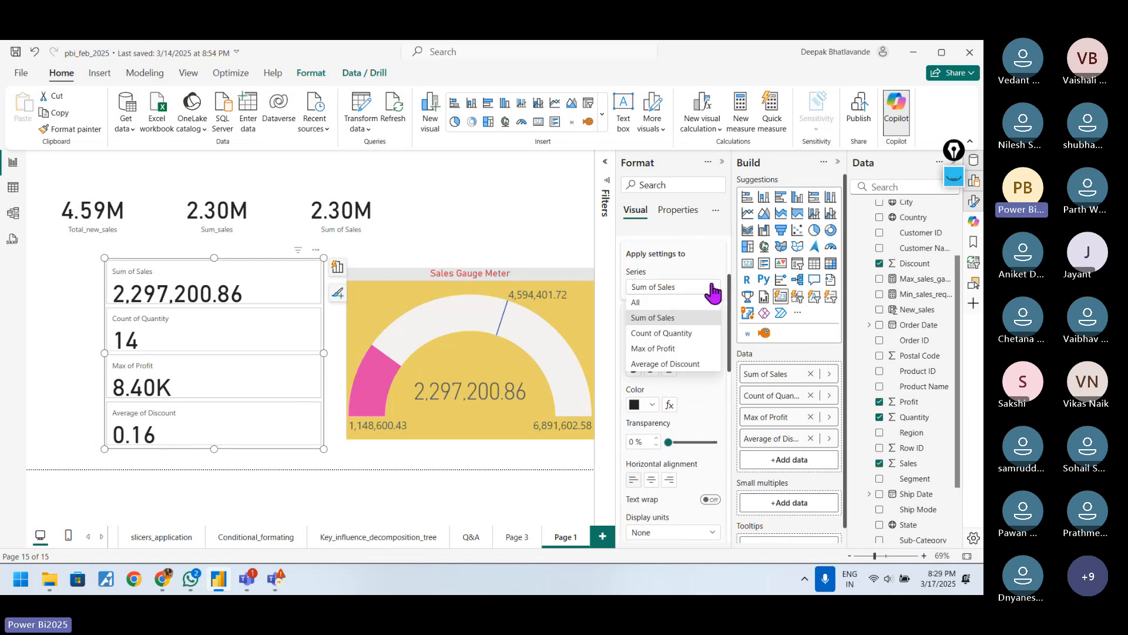
pyautogui.click(676, 349)
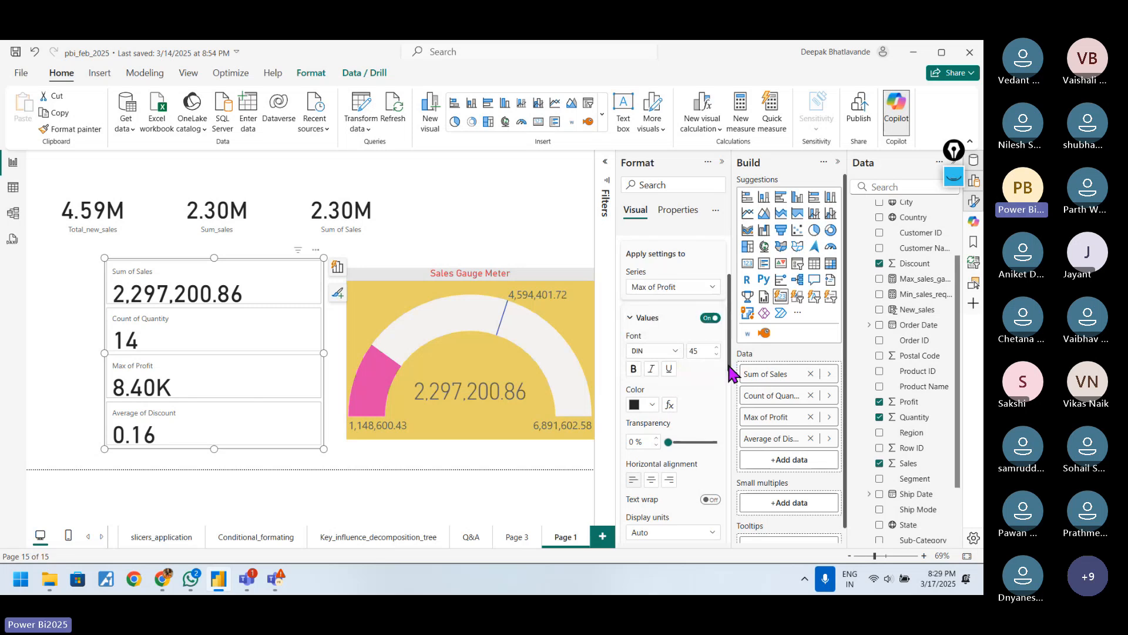
pyautogui.moveTo(731, 374); pyautogui.dragTo(734, 425)
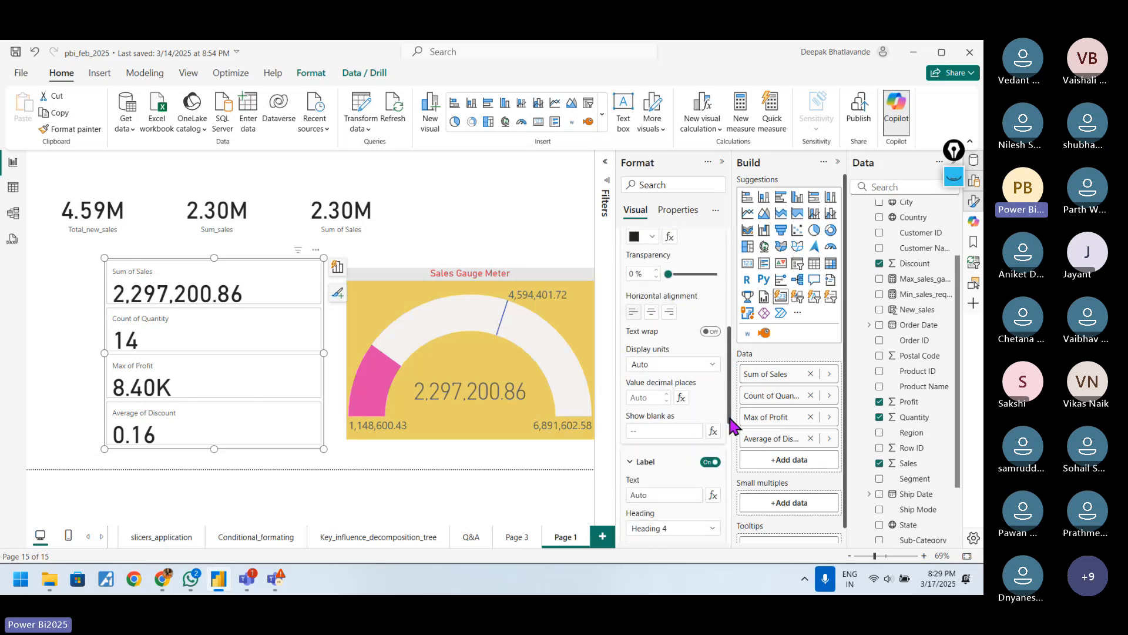
pyautogui.click(711, 366)
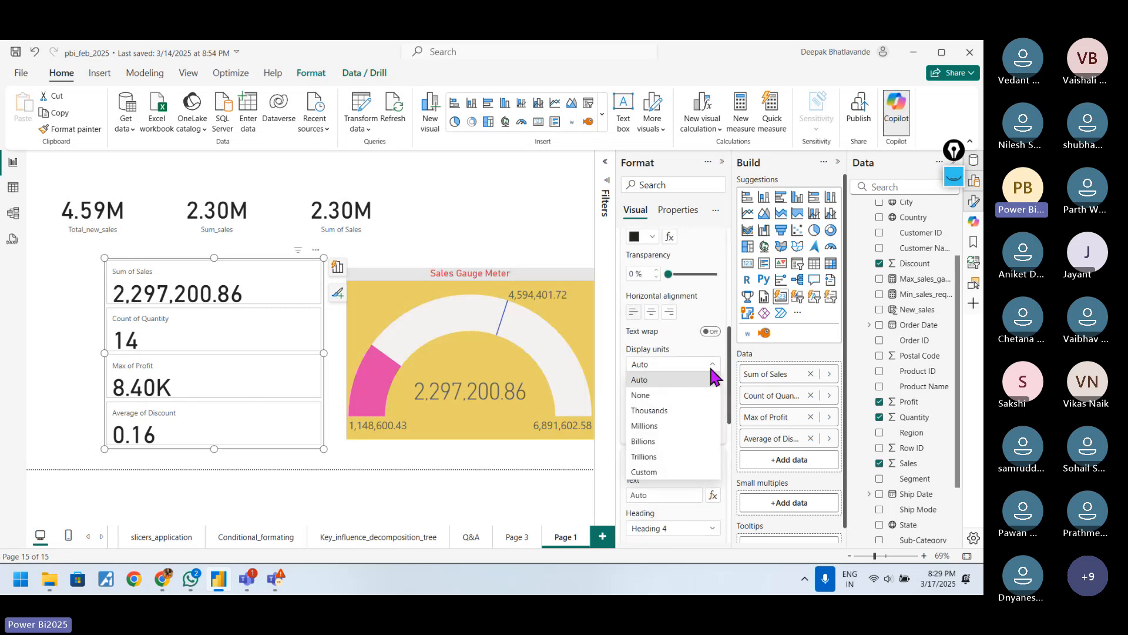
pyautogui.click(672, 412)
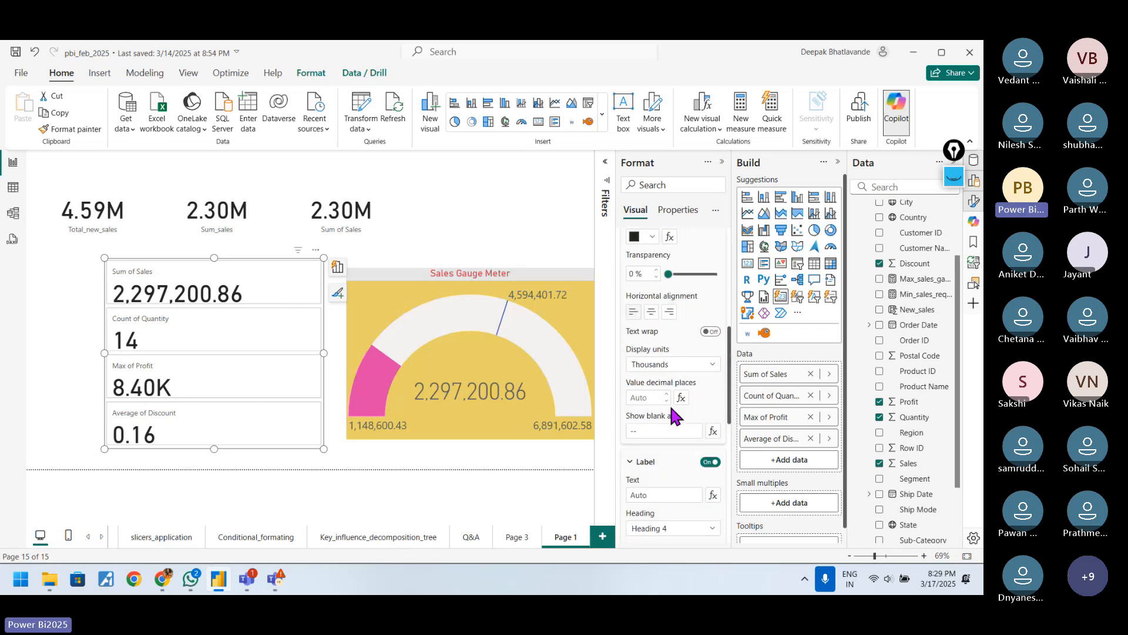
pyautogui.click(710, 365)
pyautogui.click(680, 395)
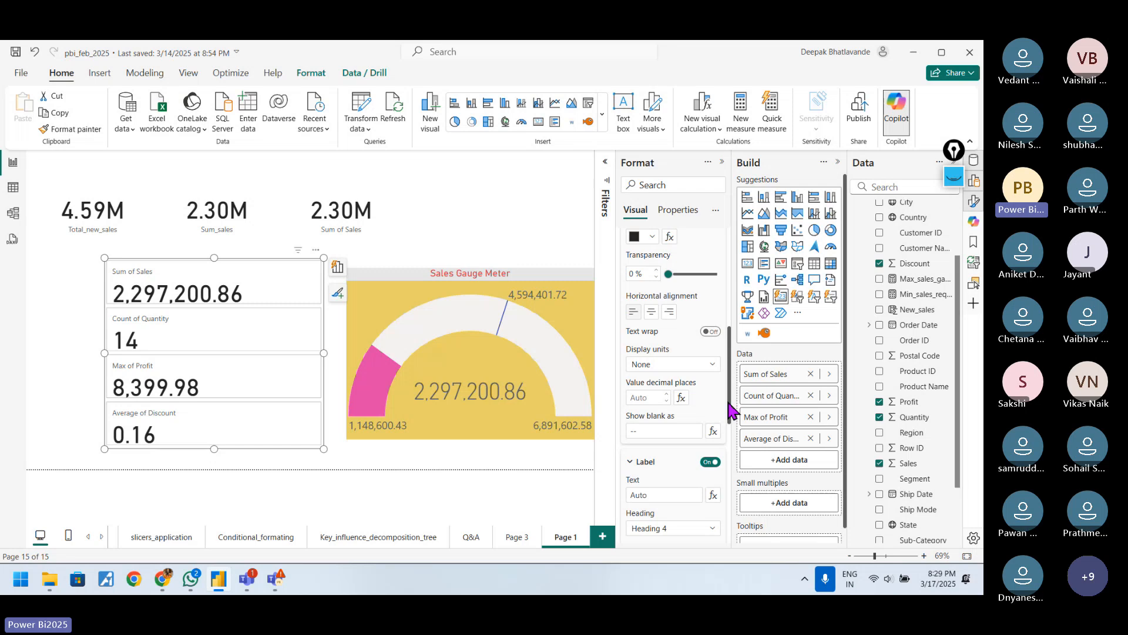
# Set the display units of the Average of Discount callout value to None, and extend the card visual down to the page's lower edge.
pyautogui.moveTo(730, 410); pyautogui.dragTo(734, 357)
pyautogui.click(714, 294)
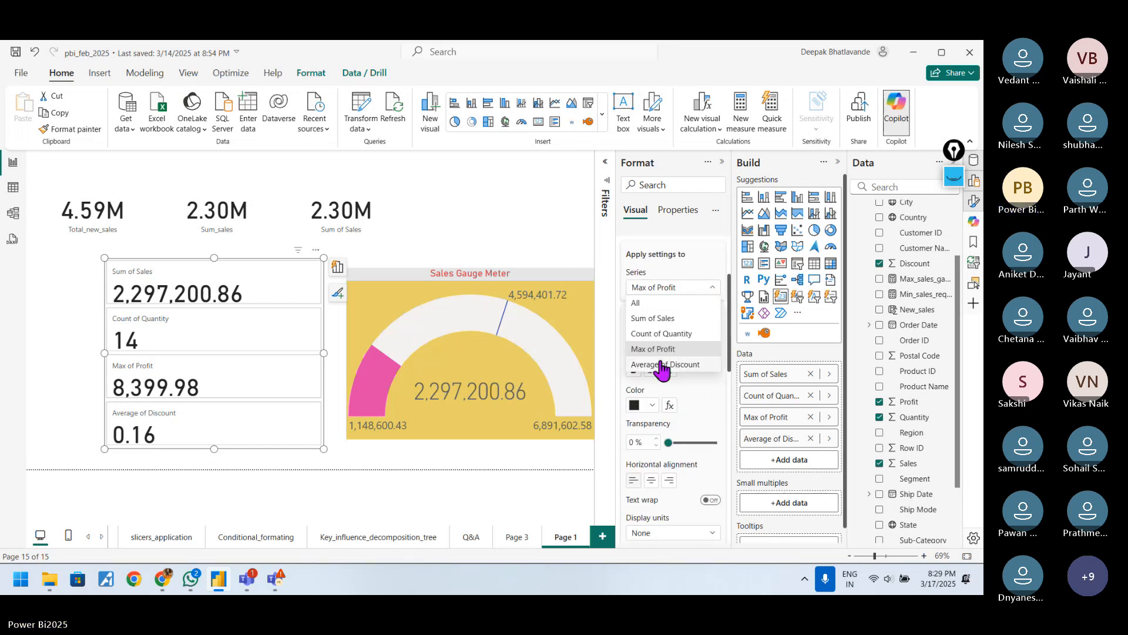
pyautogui.click(662, 366)
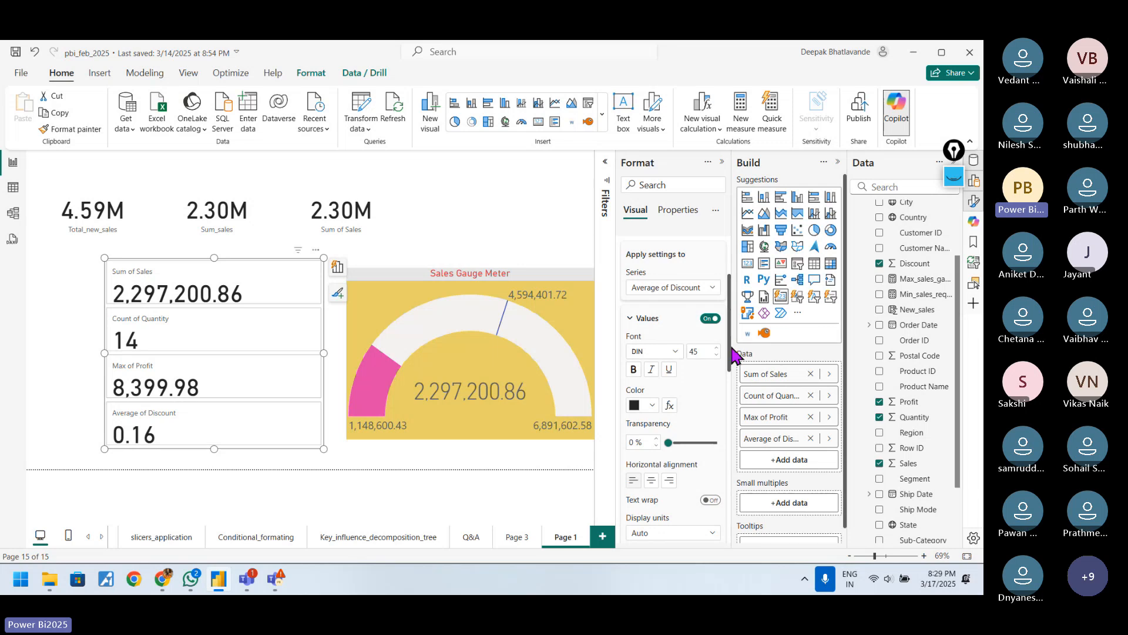
pyautogui.scroll(-3, 732, 354)
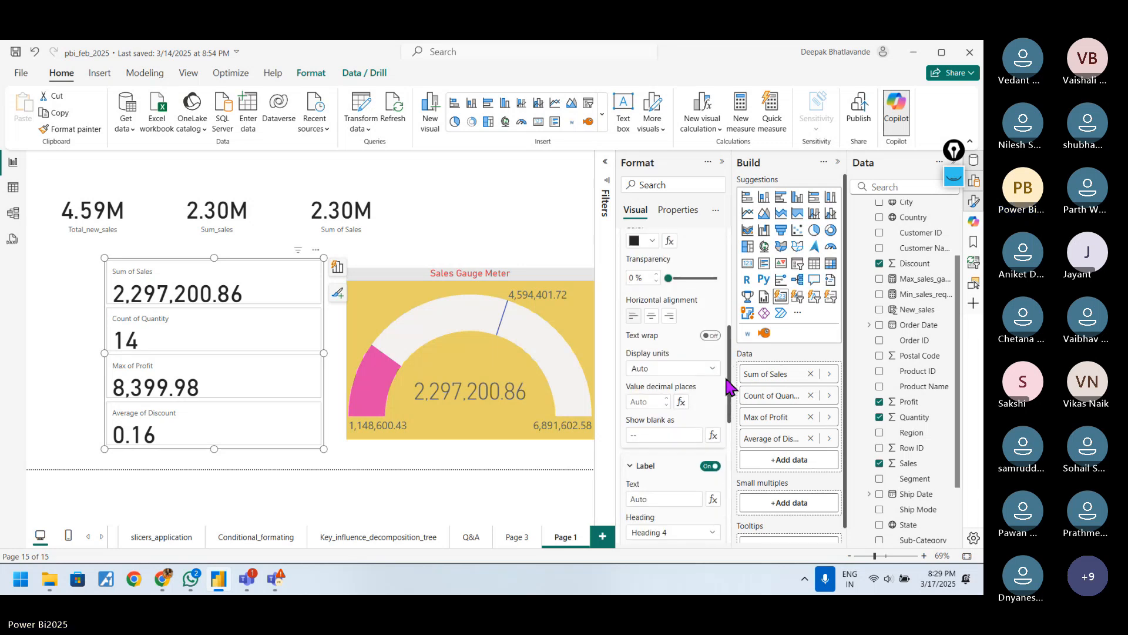
pyautogui.click(714, 369)
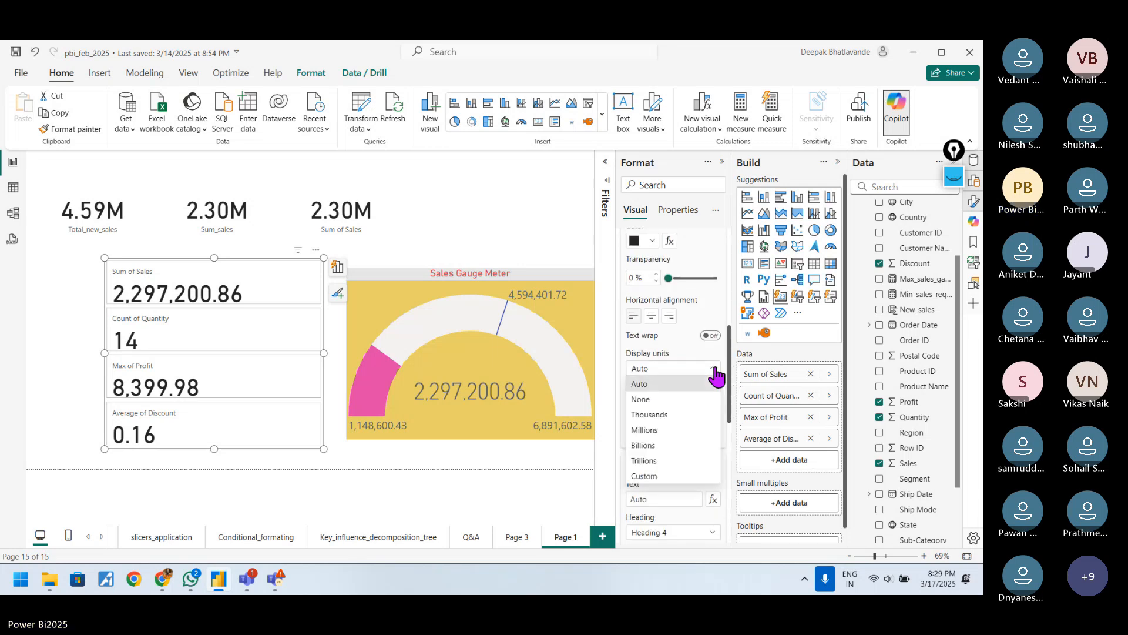
pyautogui.click(665, 399)
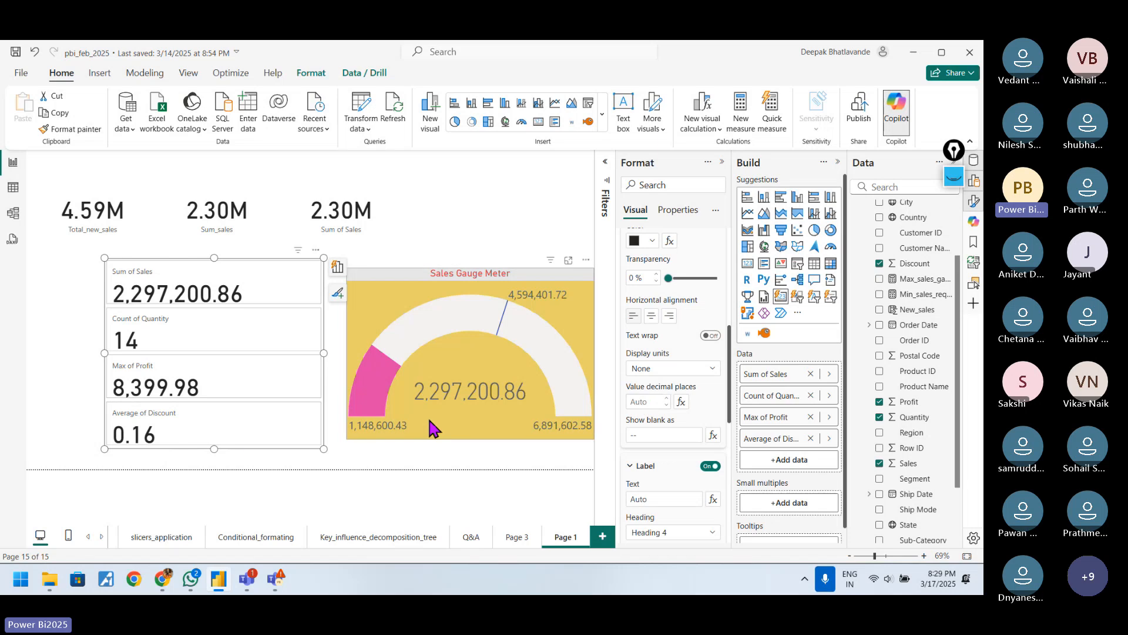
pyautogui.moveTo(214, 449); pyautogui.dragTo(212, 465)
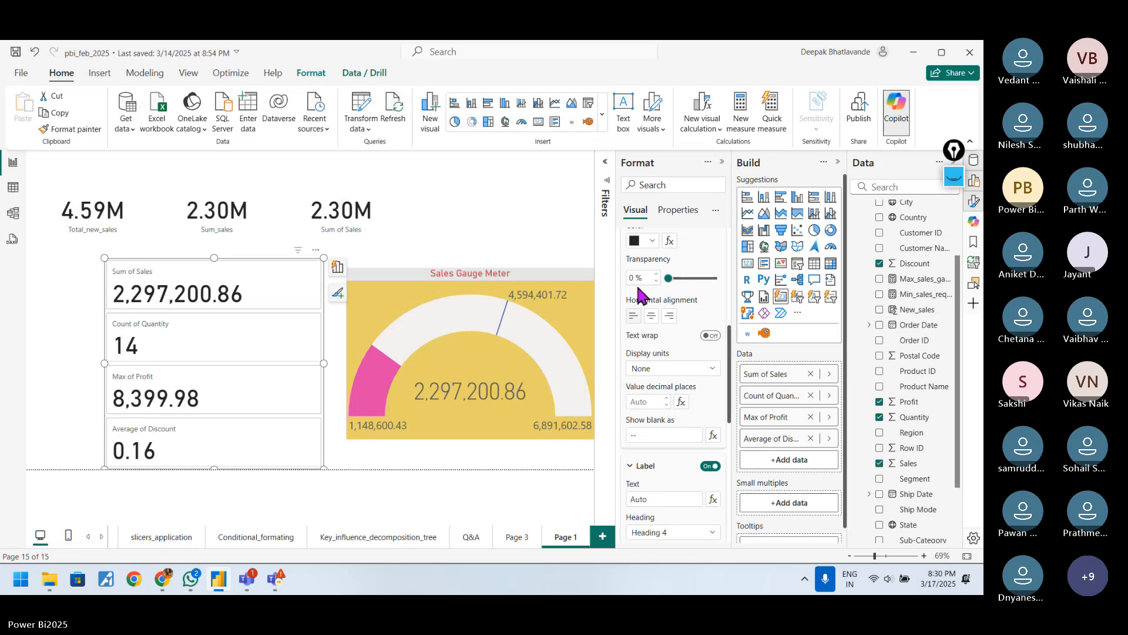
# Try adding Sales from the Orders table as a reference label for the Sum of Sales card, and remove it.
pyautogui.scroll(-3, 685, 350)
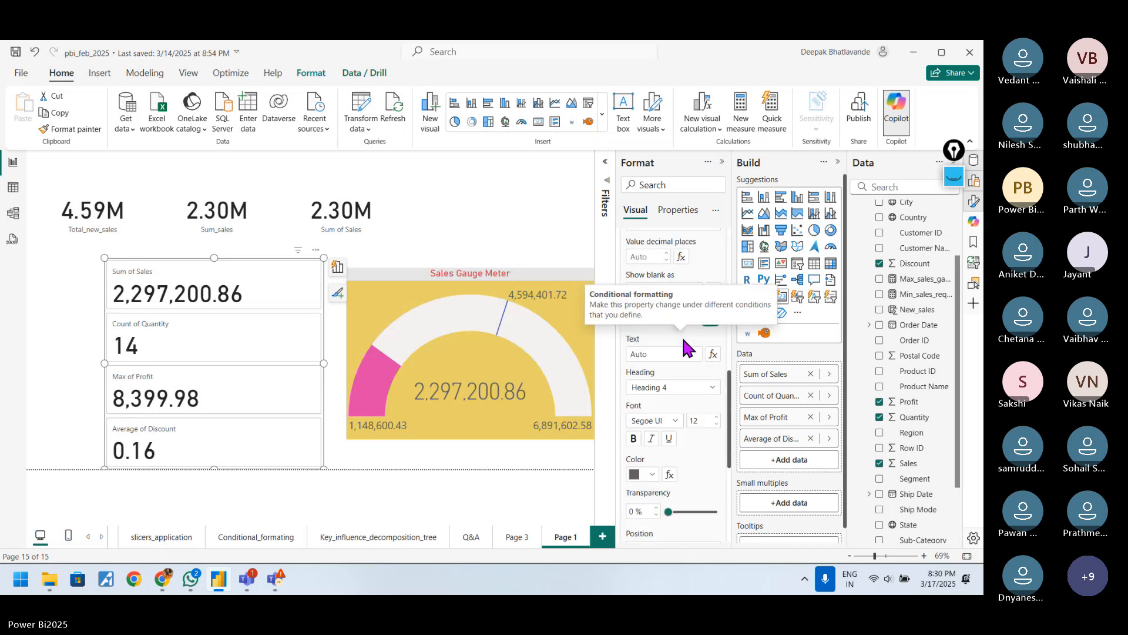
pyautogui.scroll(5, 684, 346)
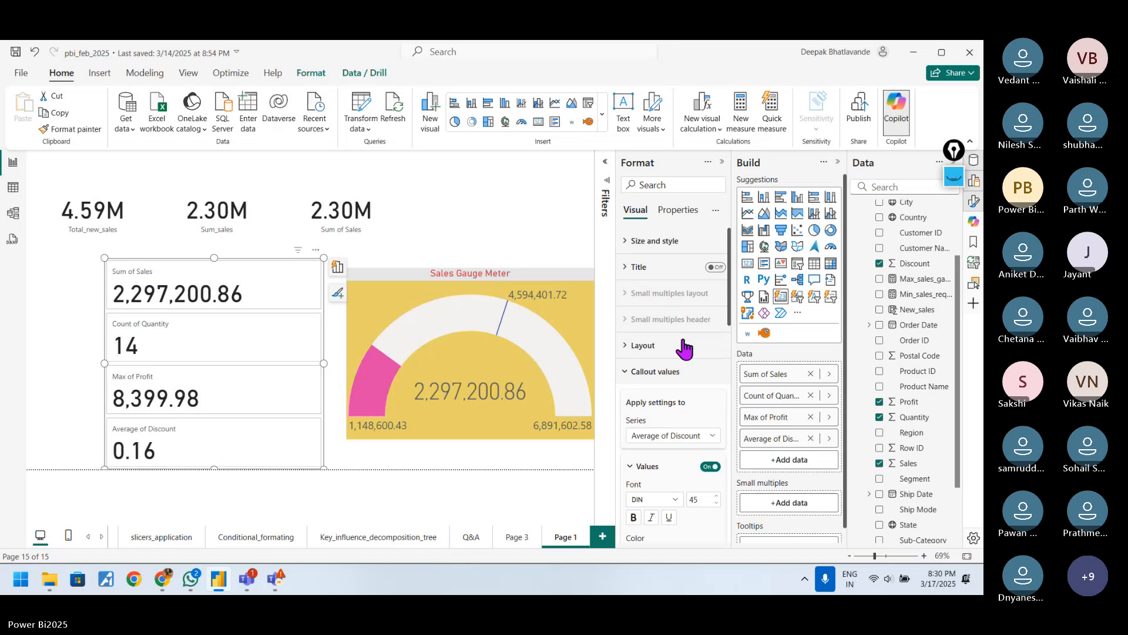
pyautogui.click(635, 373)
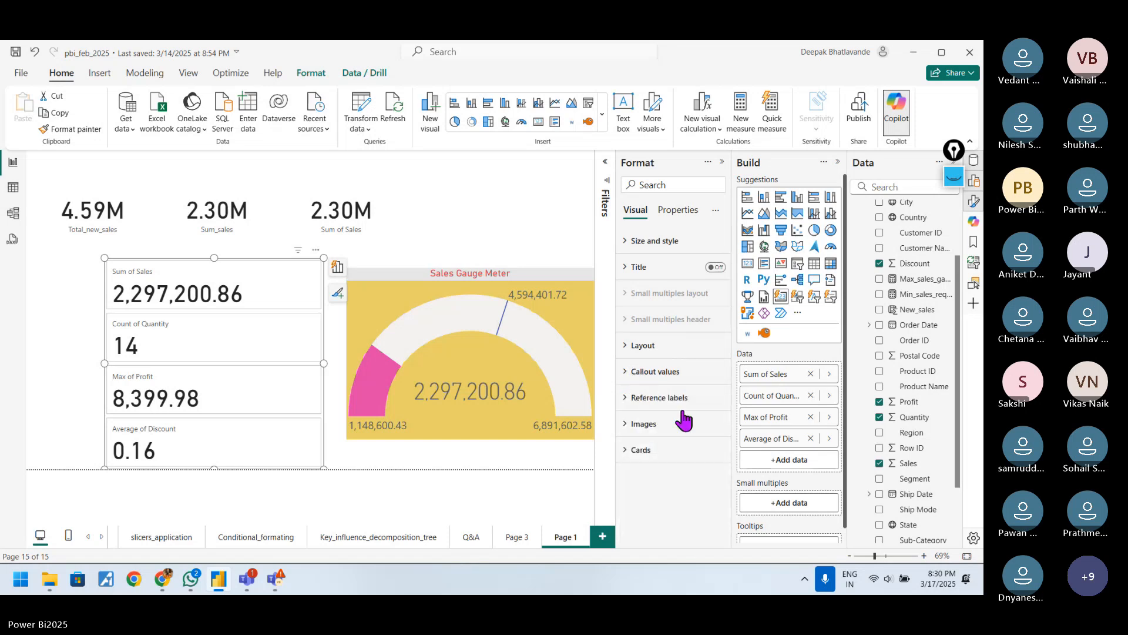
pyautogui.click(640, 399)
pyautogui.scroll(-3, 644, 400)
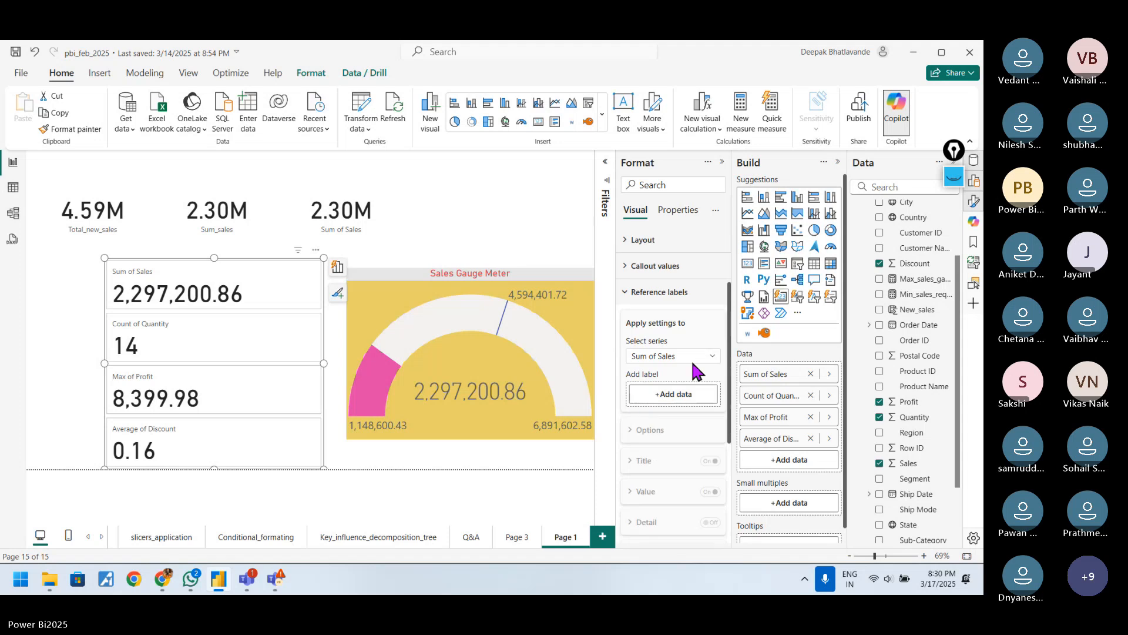
pyautogui.click(716, 356)
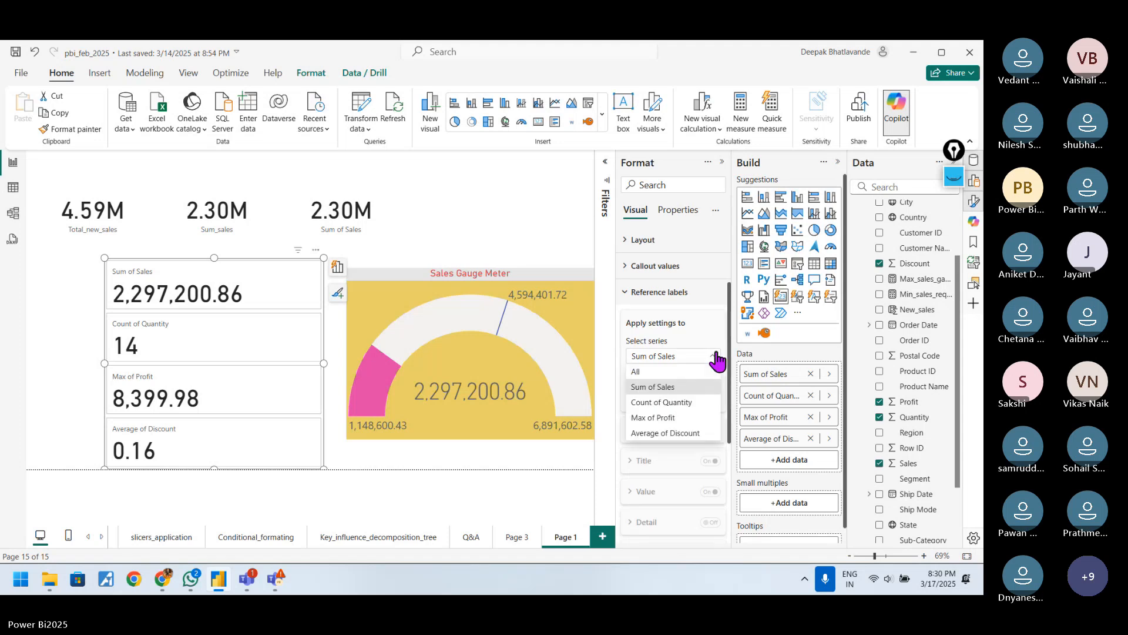
pyautogui.click(717, 357)
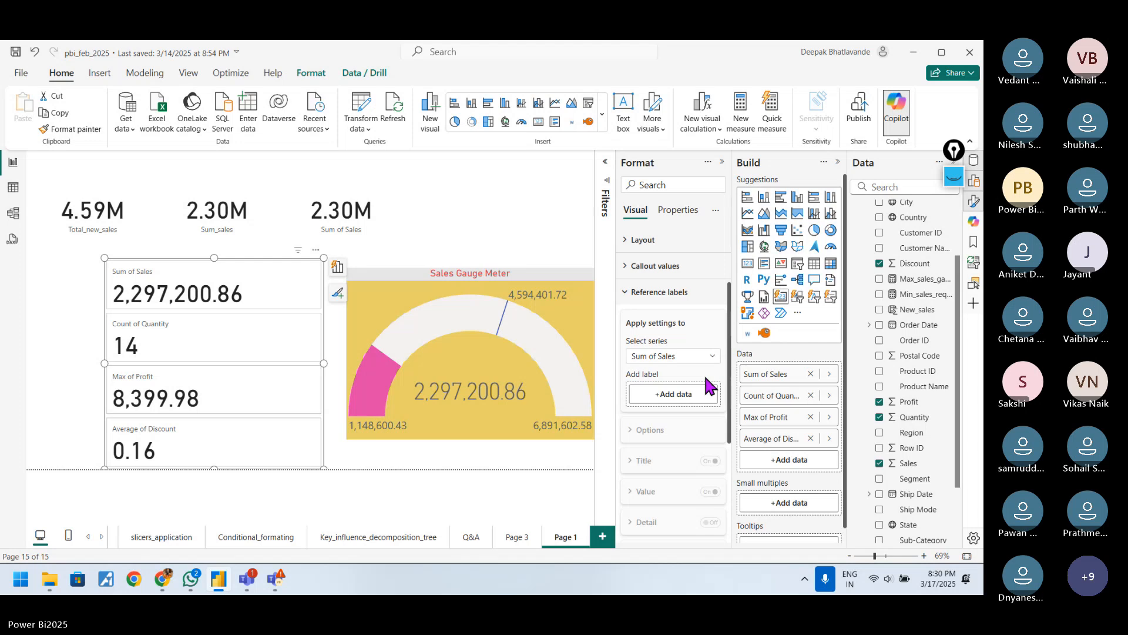
pyautogui.click(674, 394)
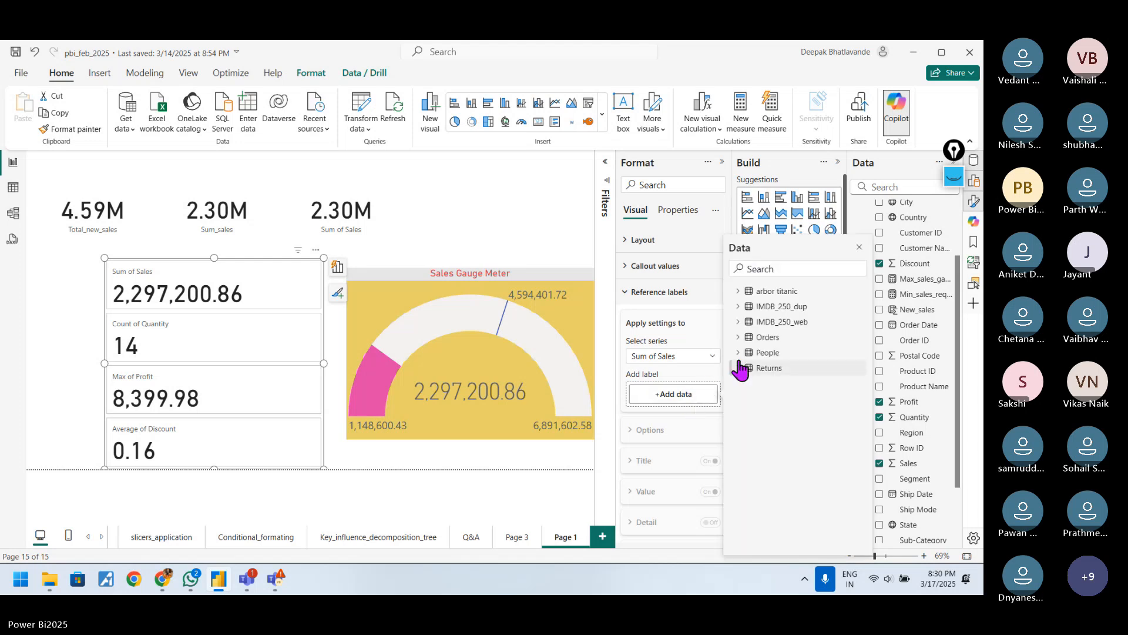
pyautogui.click(738, 340)
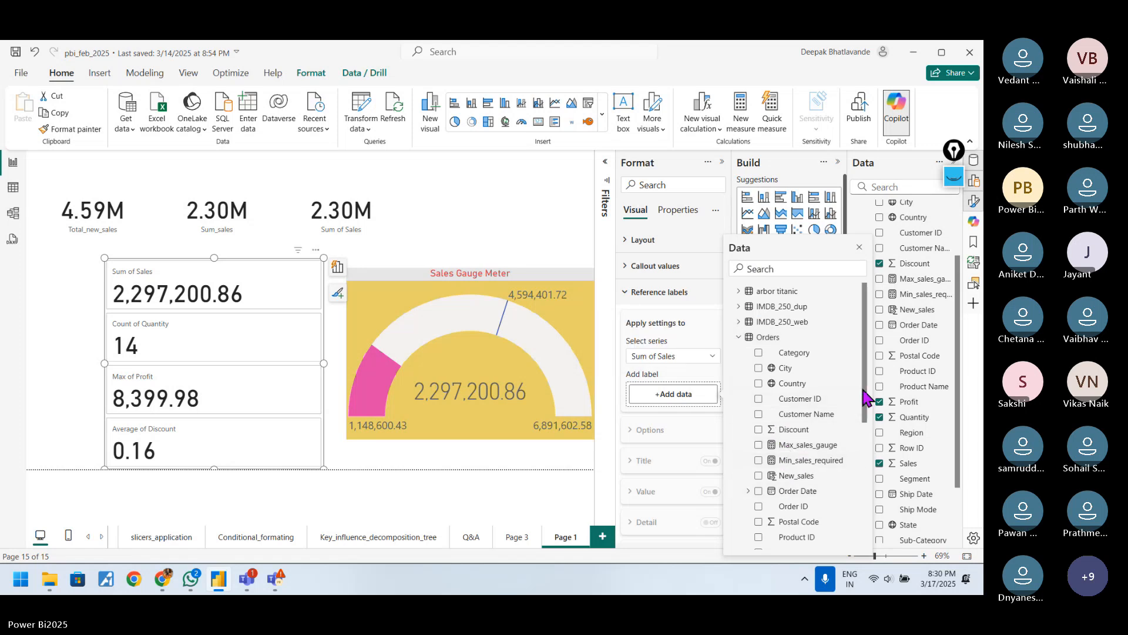
pyautogui.moveTo(865, 399); pyautogui.dragTo(868, 465)
pyautogui.click(786, 504)
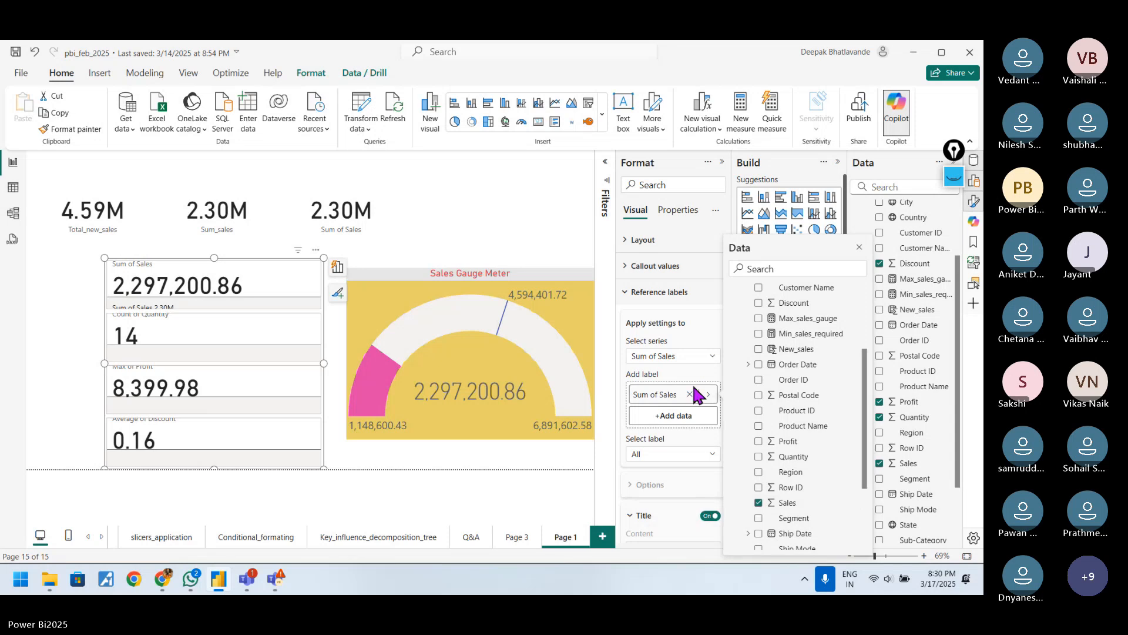
pyautogui.click(691, 394)
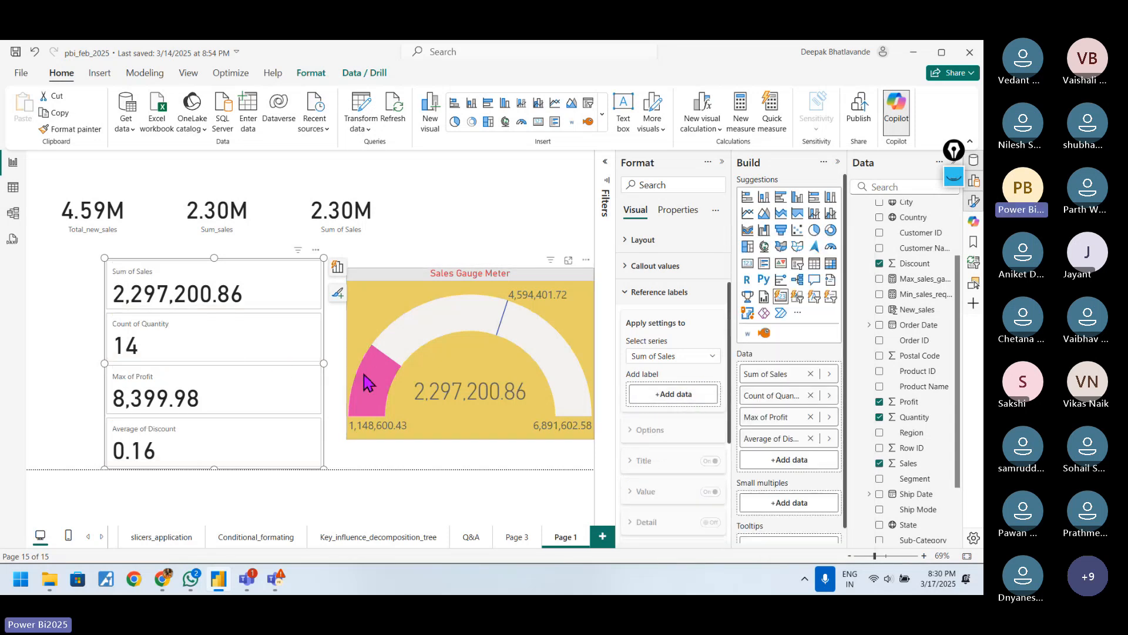
pyautogui.click(622, 299)
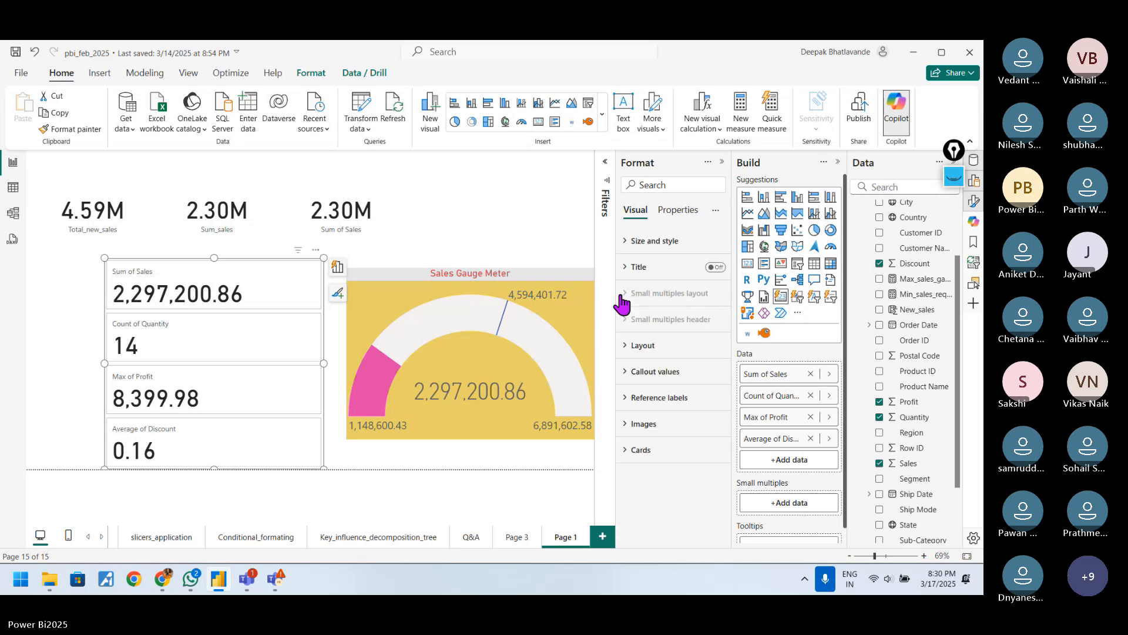
# Examine the formatting options for the cards, including shape, padding, alignment, background, border, shadow, glow and accent bar.
pyautogui.click(621, 449)
pyautogui.scroll(-3, 623, 461)
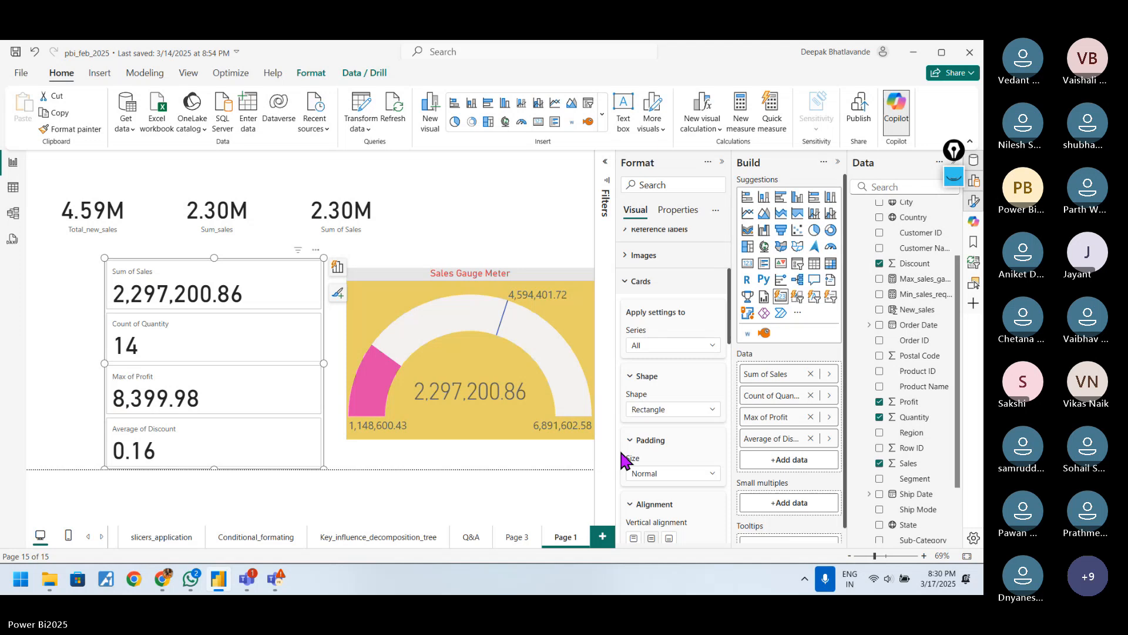
pyautogui.click(708, 412)
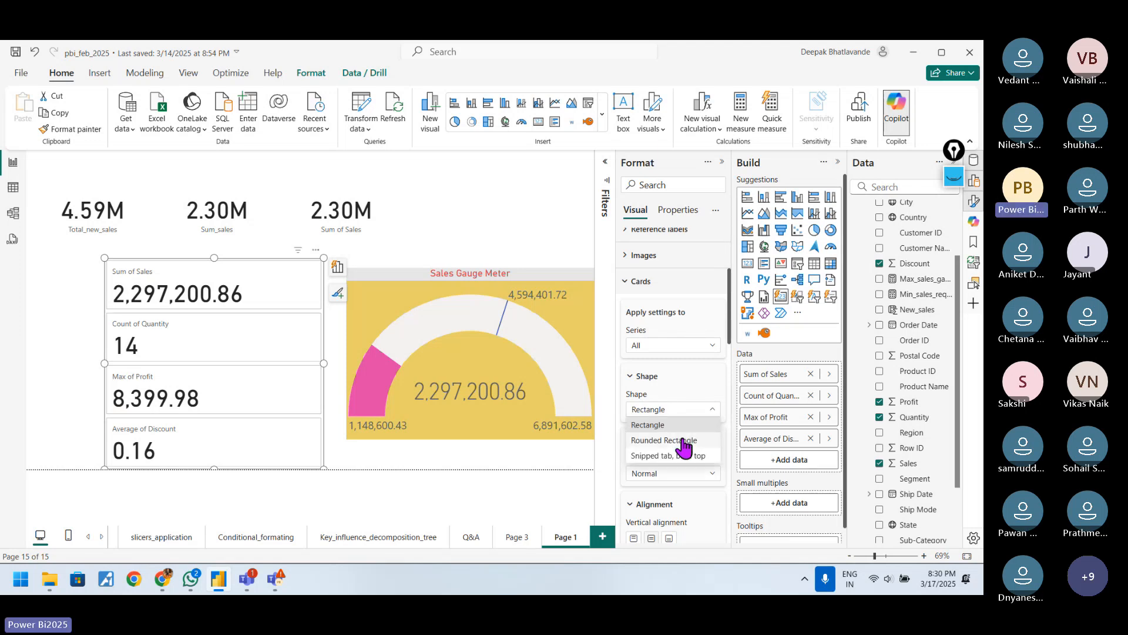
pyautogui.click(621, 463)
pyautogui.scroll(-5, 622, 465)
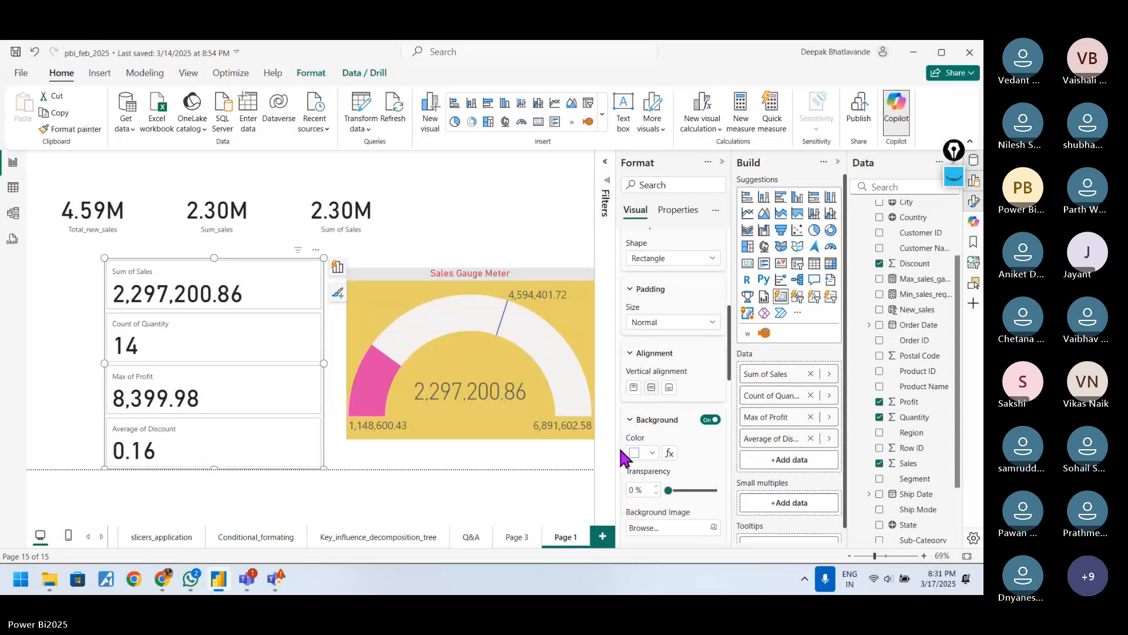
pyautogui.scroll(-2, 625, 457)
pyautogui.scroll(-4, 623, 458)
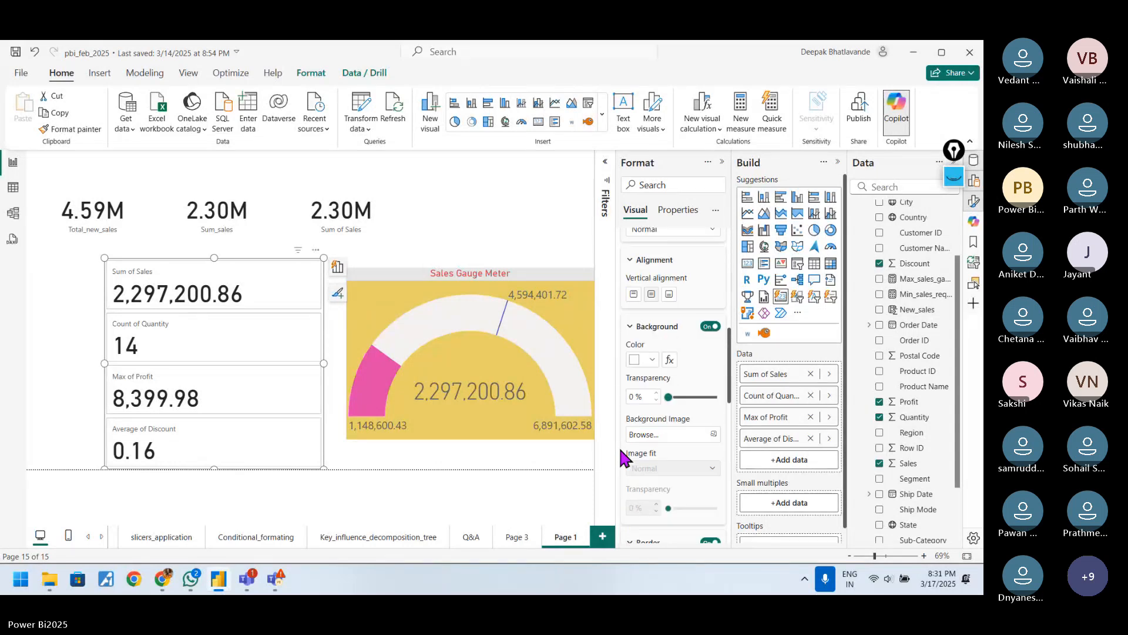
pyautogui.scroll(-4, 625, 457)
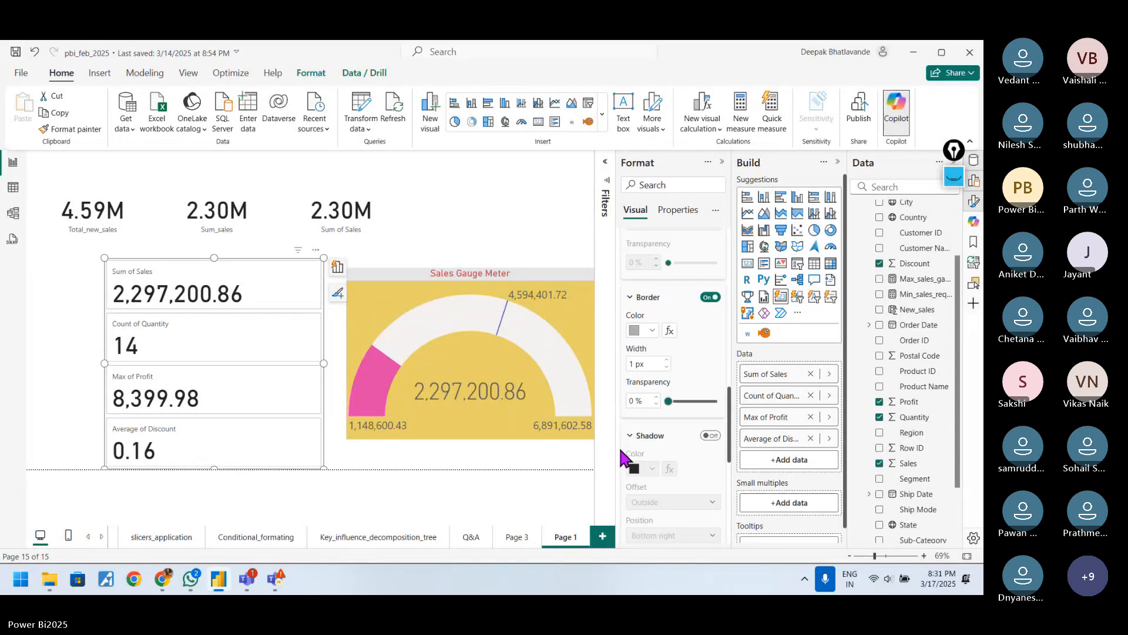
pyautogui.scroll(-10, 622, 453)
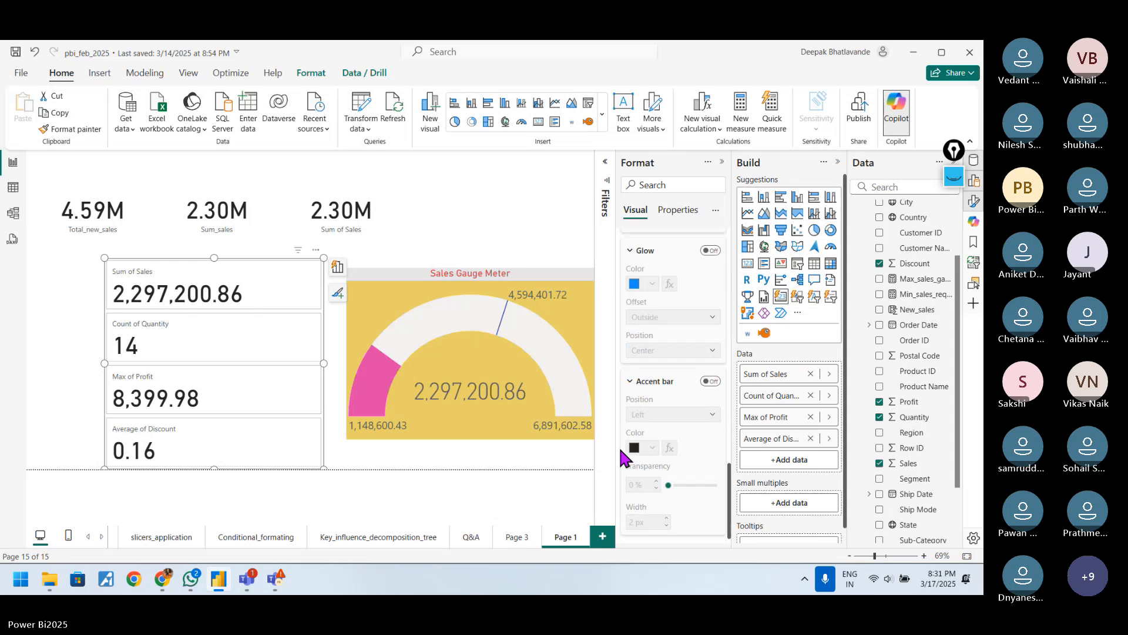
pyautogui.scroll(8, 622, 454)
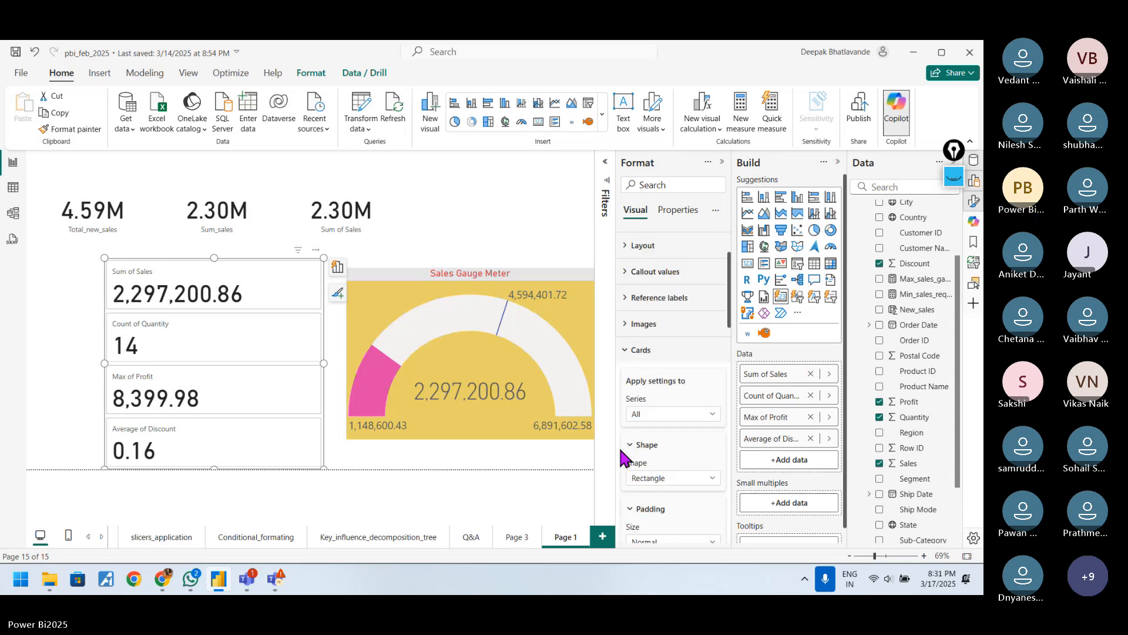
pyautogui.scroll(2, 623, 456)
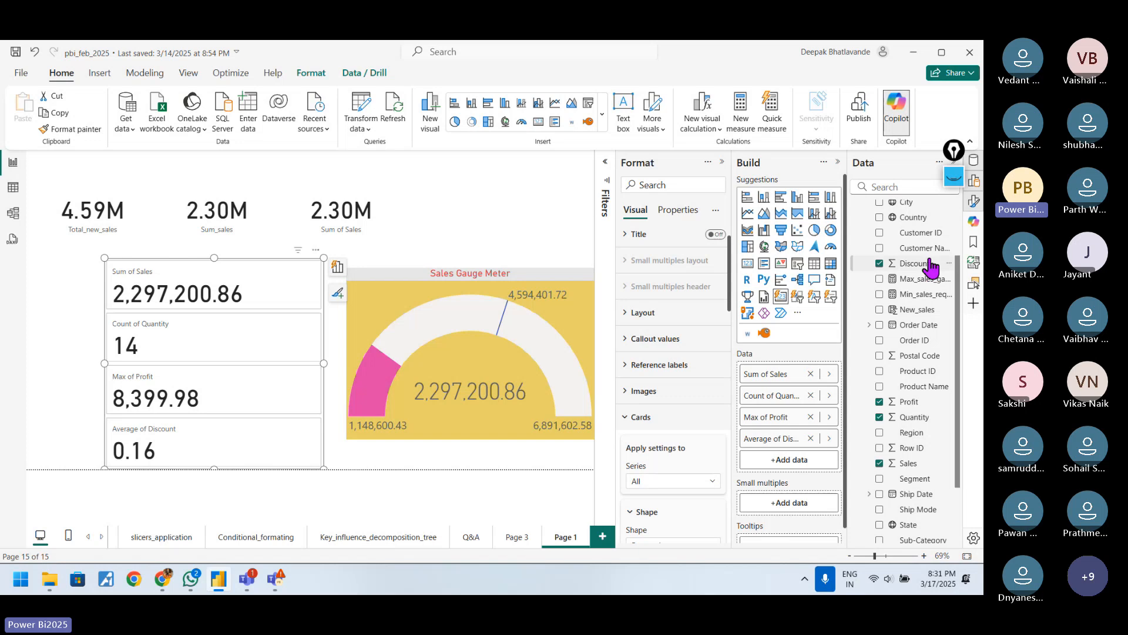
# Draw a freehand pen arrow pointing at each of the four cards in the card visual.
pyautogui.click(950, 194)
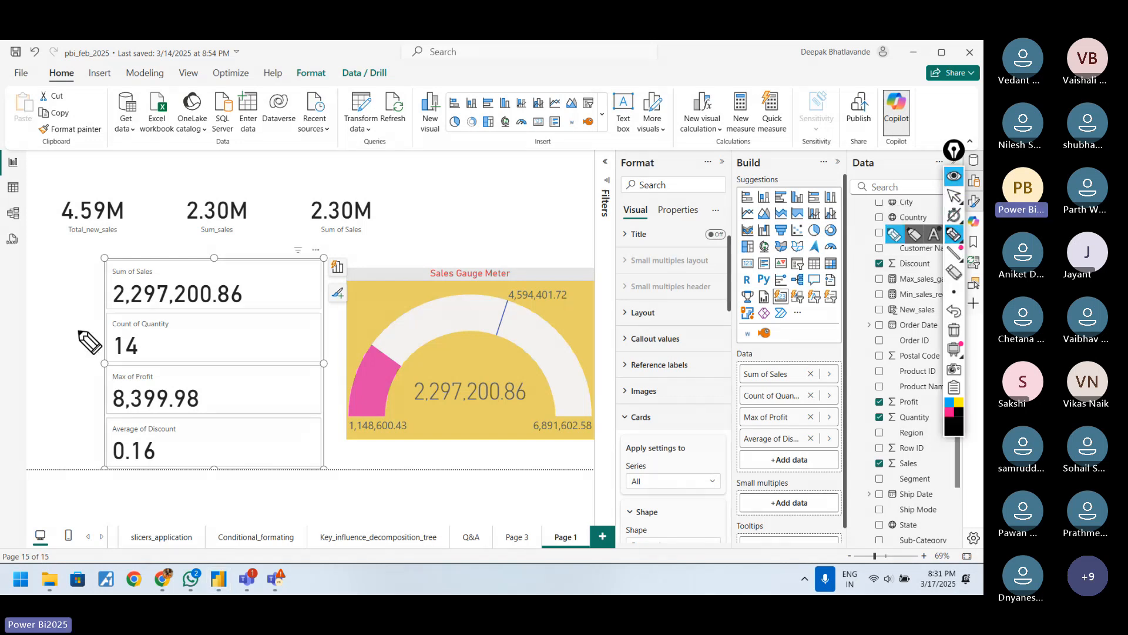
pyautogui.moveTo(55, 328); pyautogui.dragTo(90, 312)
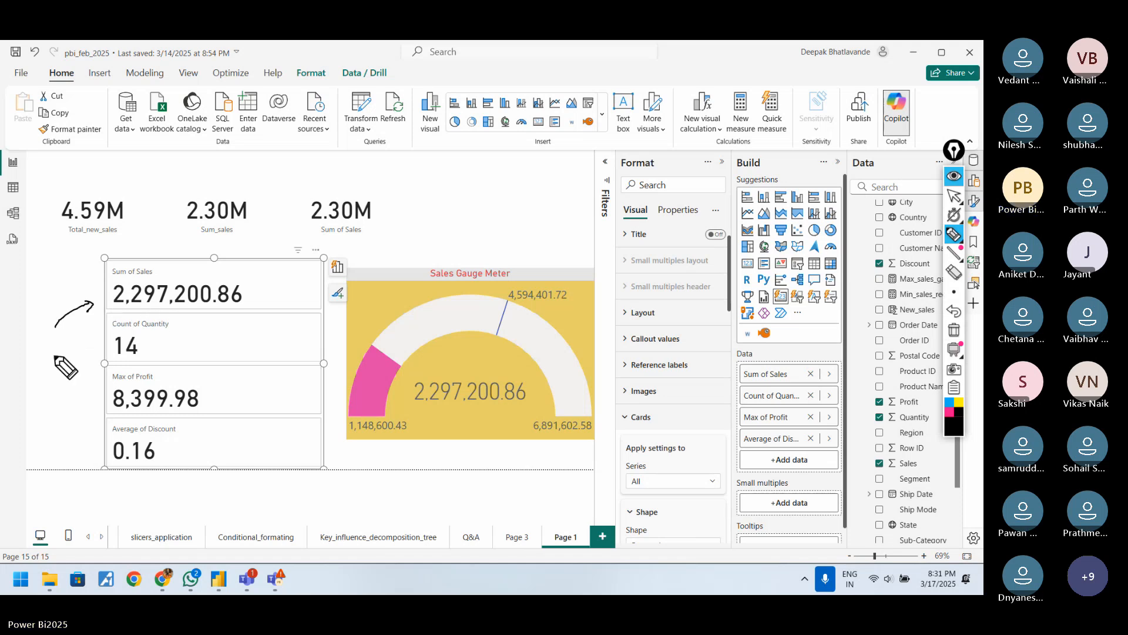
pyautogui.moveTo(48, 366); pyautogui.dragTo(92, 341)
pyautogui.moveTo(88, 339); pyautogui.dragTo(87, 347)
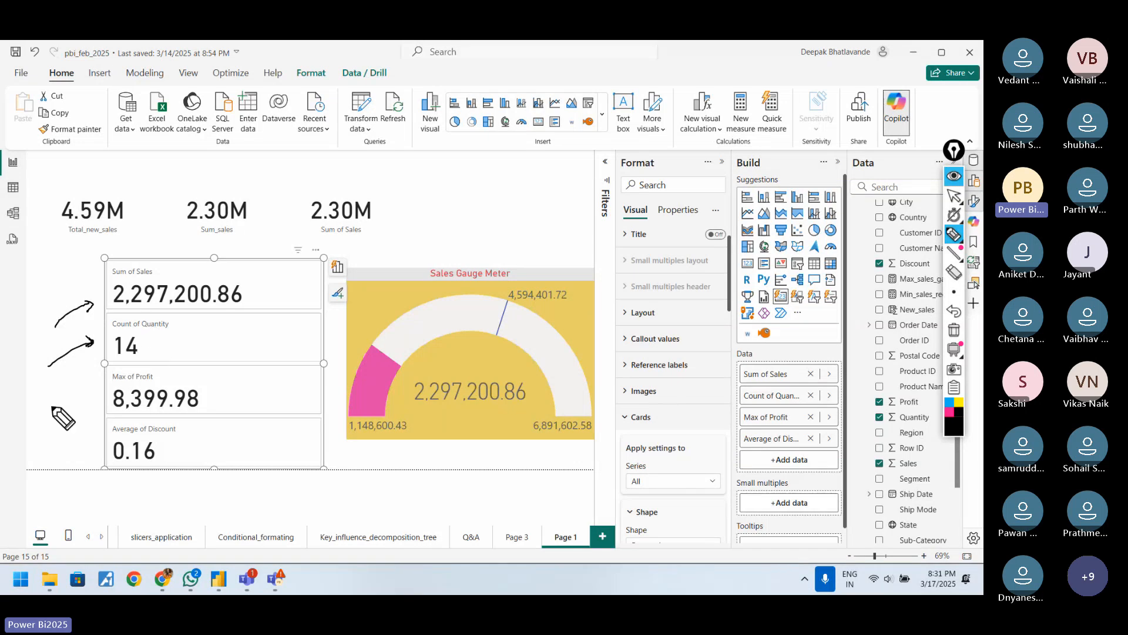
pyautogui.moveTo(42, 411); pyautogui.dragTo(74, 406)
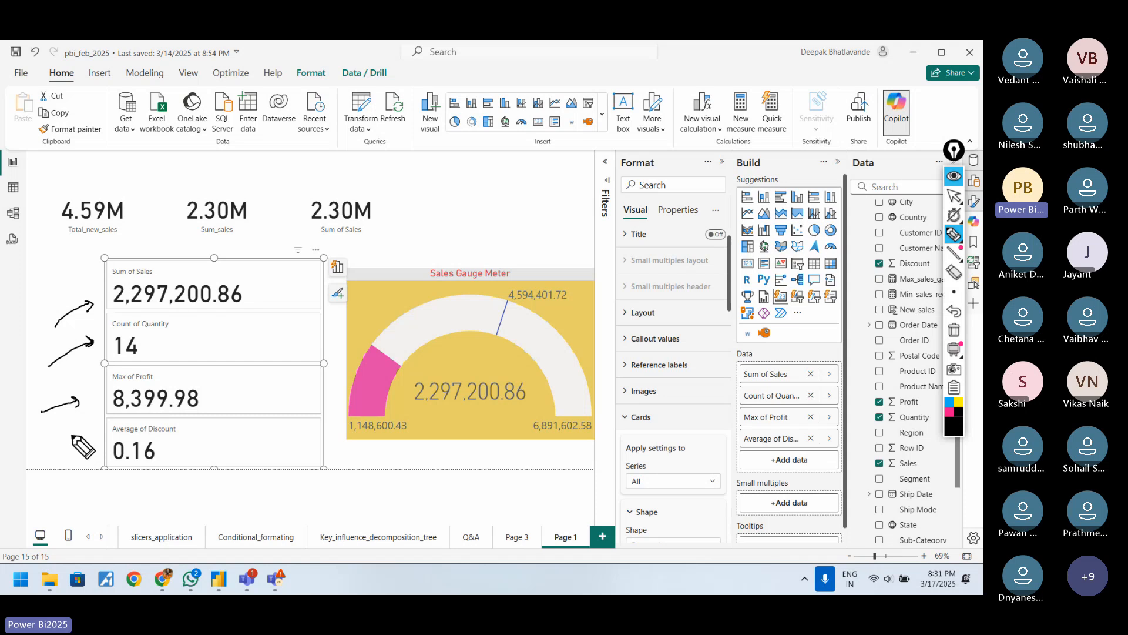
pyautogui.moveTo(58, 450); pyautogui.dragTo(96, 436)
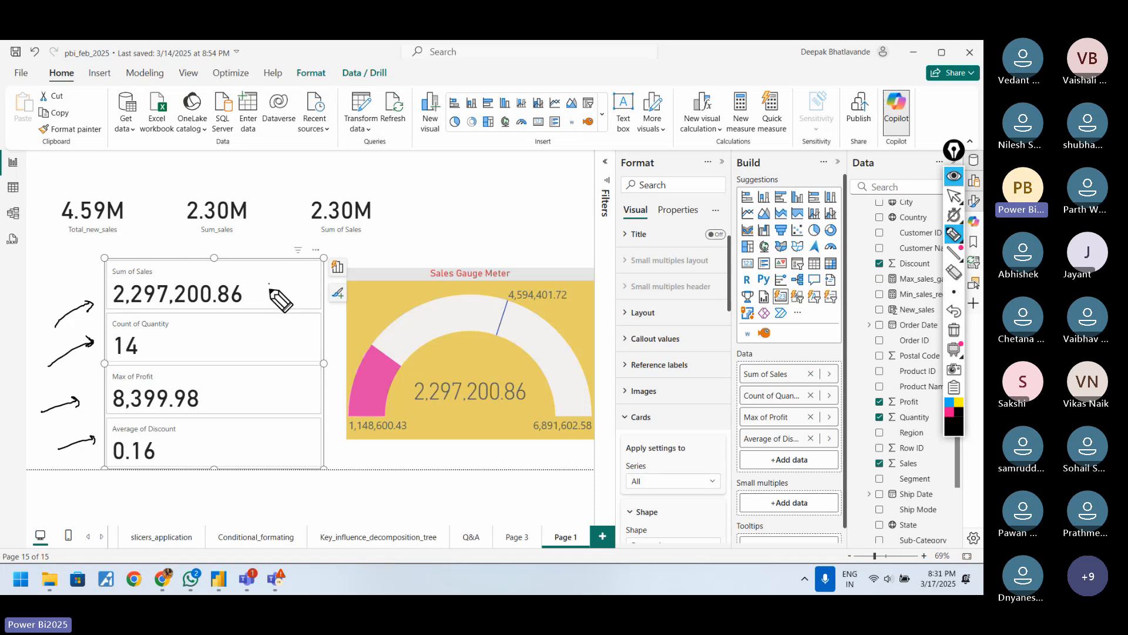
# Draw a pen check mark on each of the four cards, and clear all the pen annotations.
pyautogui.moveTo(268, 282); pyautogui.dragTo(287, 275)
pyautogui.moveTo(253, 330); pyautogui.dragTo(287, 319)
pyautogui.moveTo(232, 379); pyautogui.dragTo(255, 373)
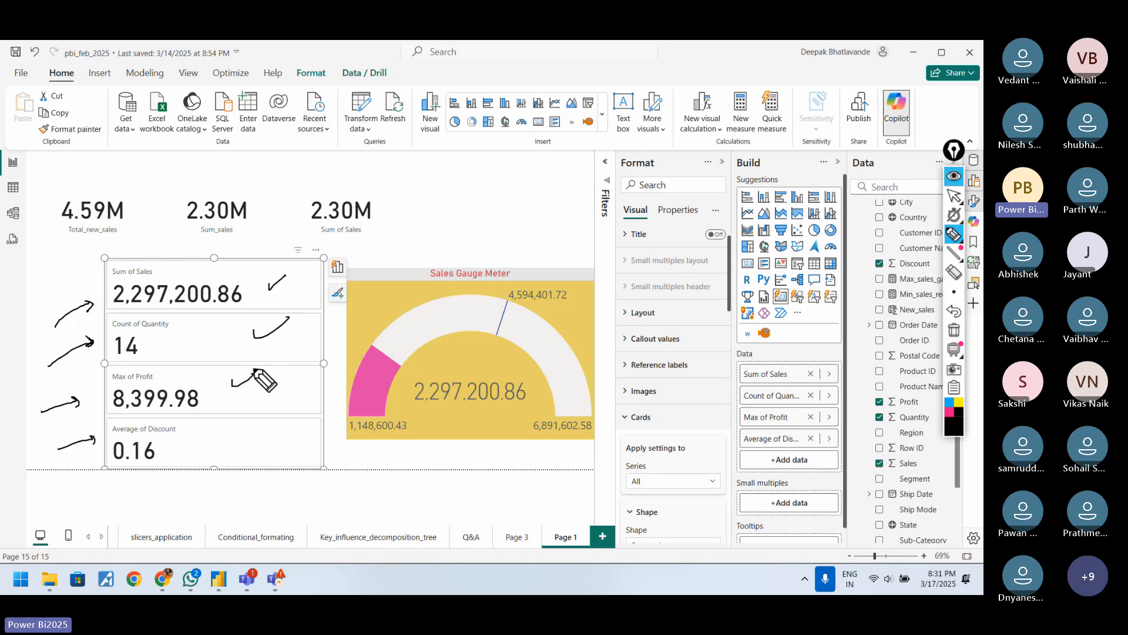
pyautogui.moveTo(198, 448); pyautogui.dragTo(247, 422)
pyautogui.click(954, 330)
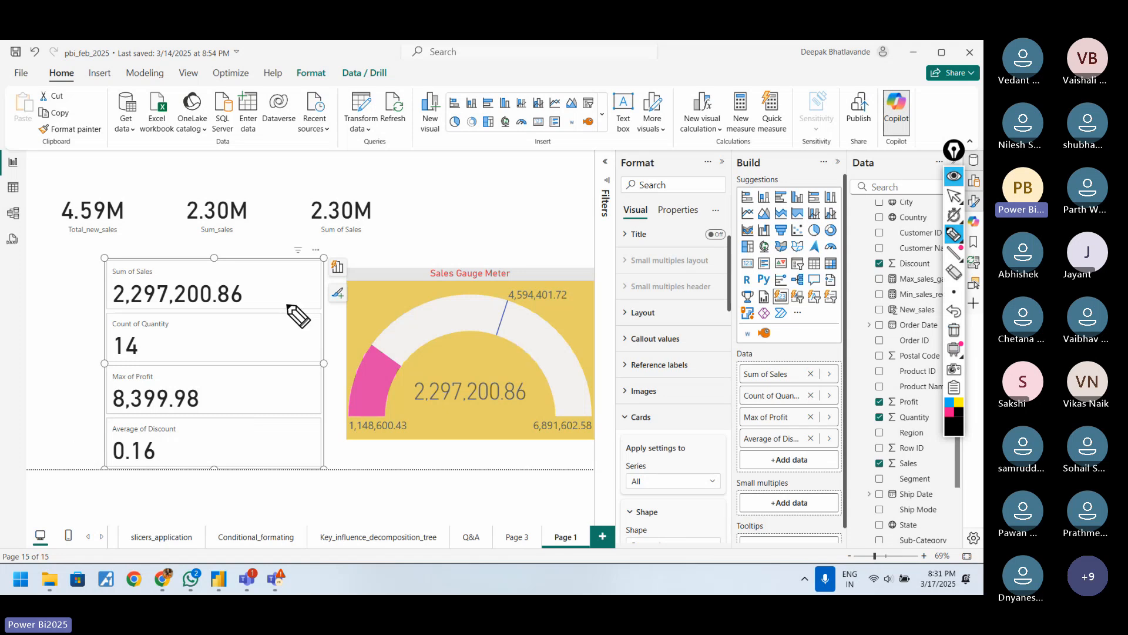
pyautogui.click(953, 196)
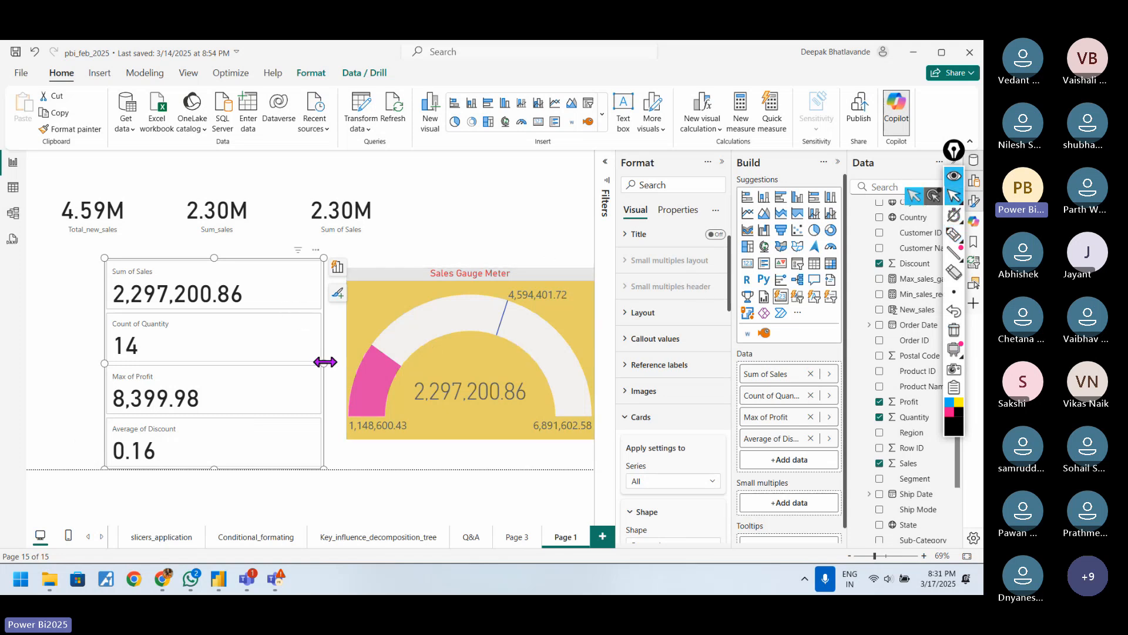
# Narrow the card visual to fit its values and move it horizontally to the page's left edge.
pyautogui.moveTo(325, 362); pyautogui.dragTo(290, 363)
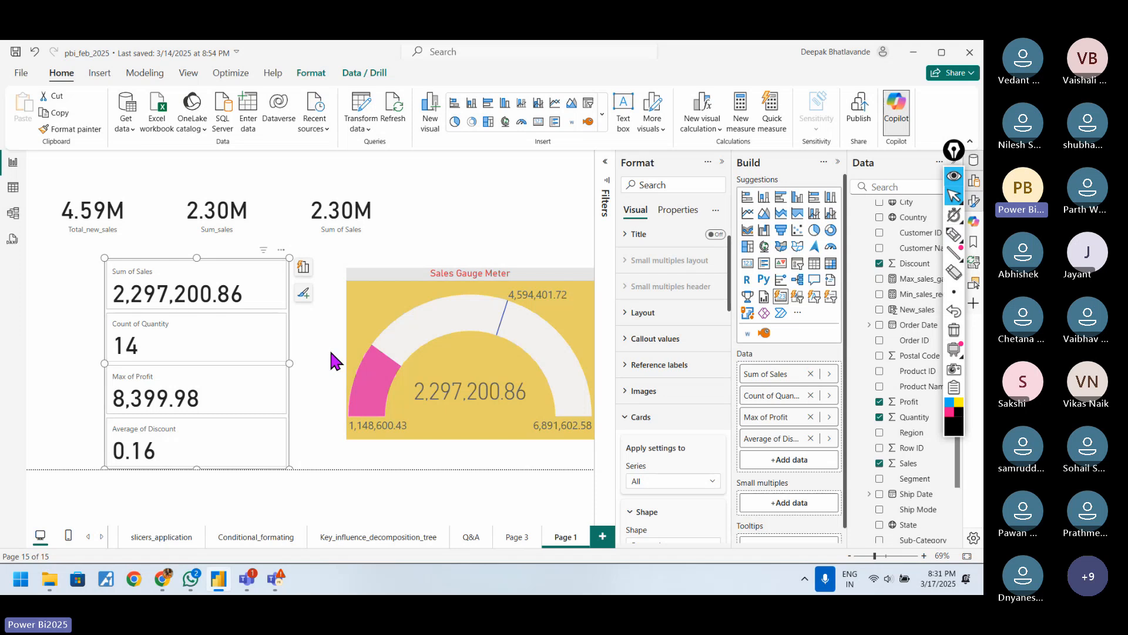
pyautogui.moveTo(234, 263); pyautogui.dragTo(156, 265)
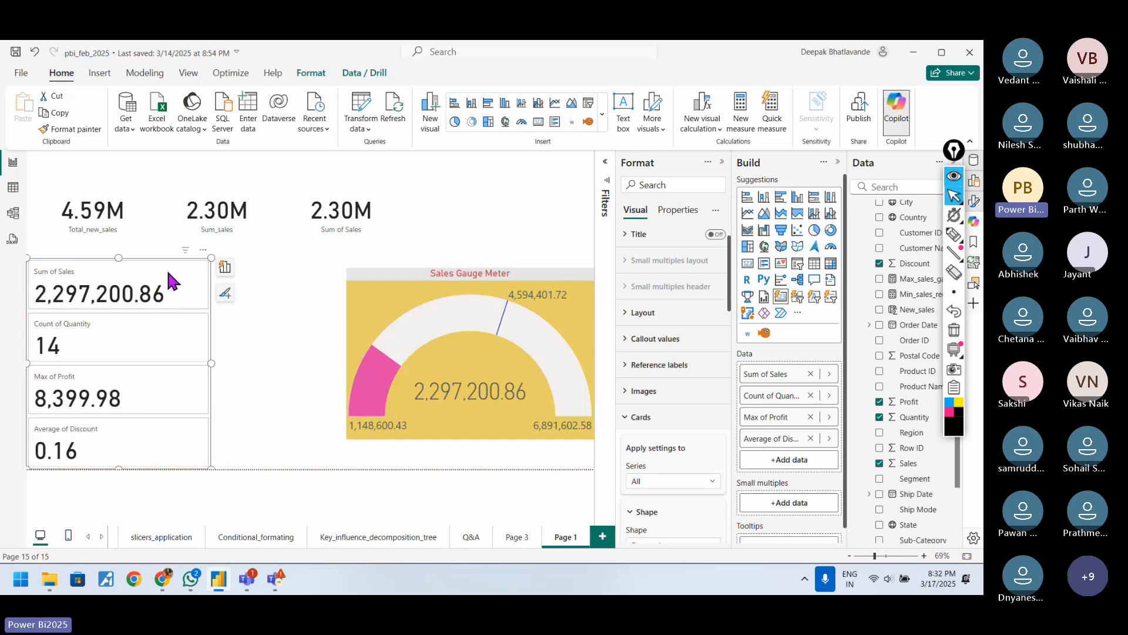
# Write the pen notes Sum, Count and max beside the matching cards, and clear all the pen annotations.
pyautogui.click(294, 313)
pyautogui.click(951, 235)
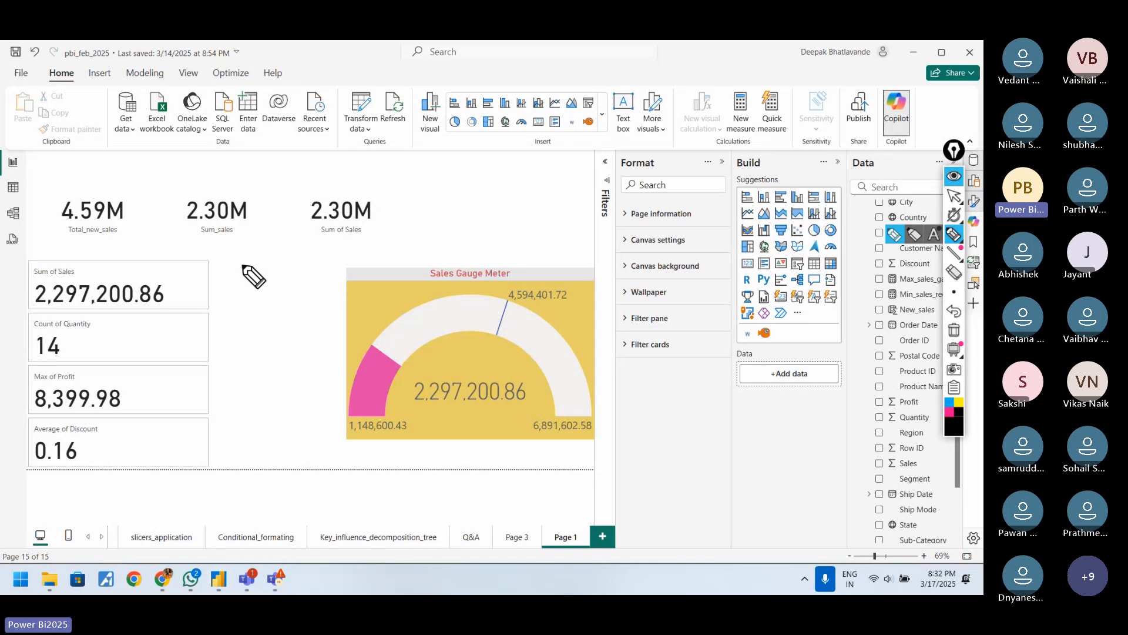
pyautogui.moveTo(242, 266)
pyautogui.mouseDown()
pyautogui.moveTo(240, 279)
pyautogui.moveTo(273, 280)
pyautogui.moveTo(251, 257)
pyautogui.moveTo(222, 278)
pyautogui.moveTo(276, 293)
pyautogui.moveTo(268, 258)
pyautogui.mouseUp()
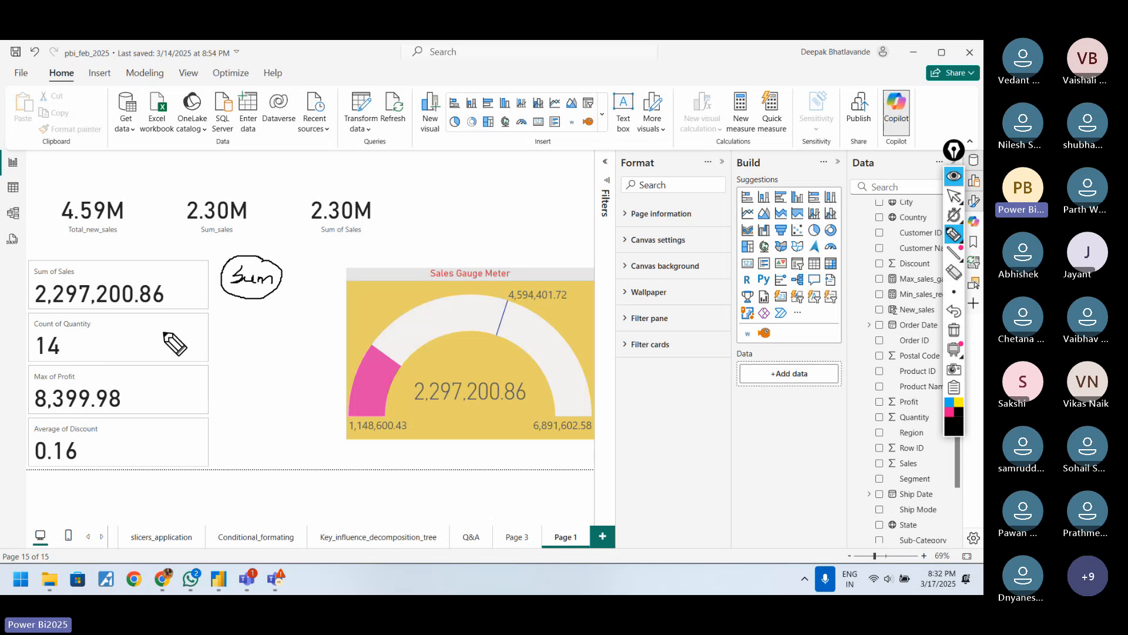
pyautogui.moveTo(236, 330)
pyautogui.mouseDown()
pyautogui.moveTo(252, 339)
pyautogui.moveTo(288, 331)
pyautogui.moveTo(222, 332)
pyautogui.moveTo(298, 328)
pyautogui.mouseUp()
pyautogui.moveTo(224, 384); pyautogui.dragTo(269, 387)
pyautogui.moveTo(271, 375); pyautogui.dragTo(262, 388)
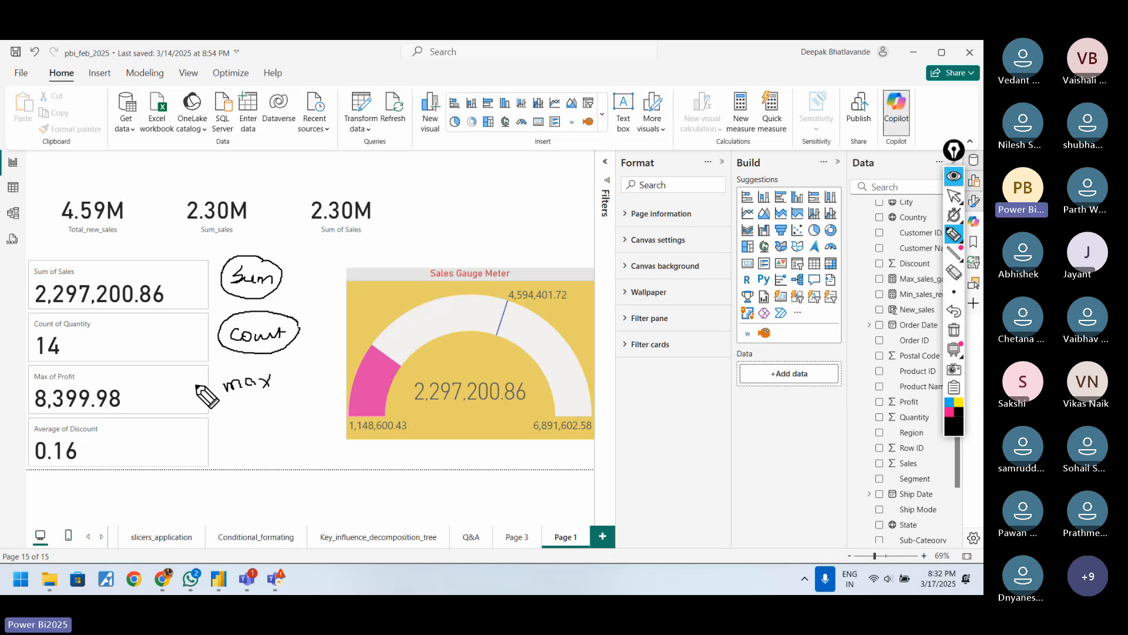
pyautogui.click(235, 434)
pyautogui.click(954, 331)
pyautogui.click(954, 196)
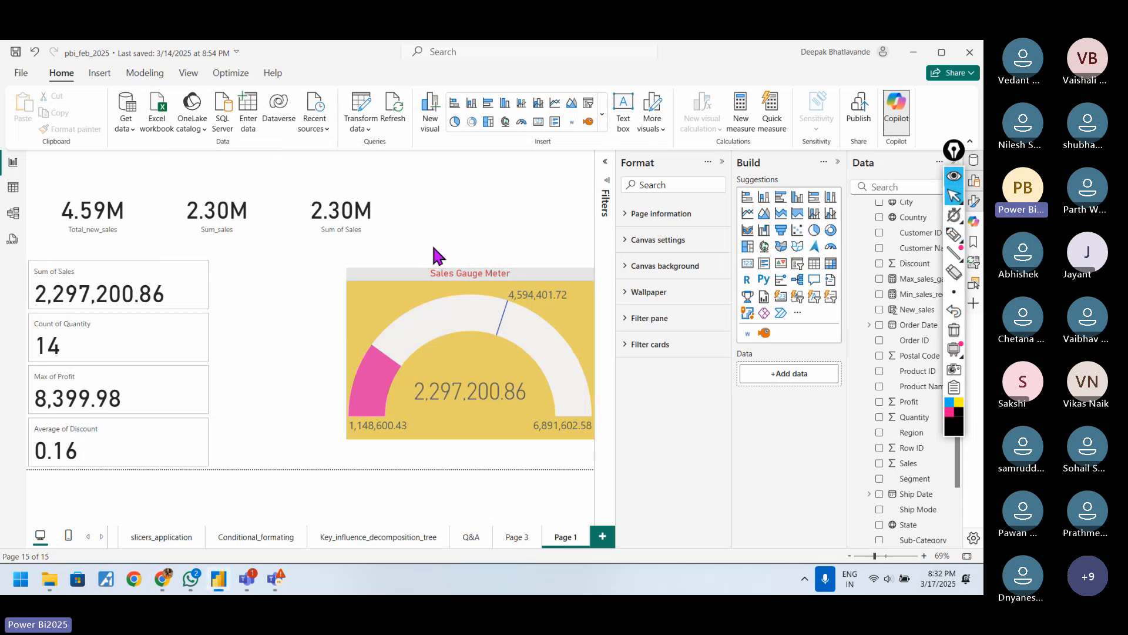
# Shorten the Total_new_sales, Sum_sales and Sum of Sales cards to the same height, passing the format between them with Format Painter.
pyautogui.click(134, 250)
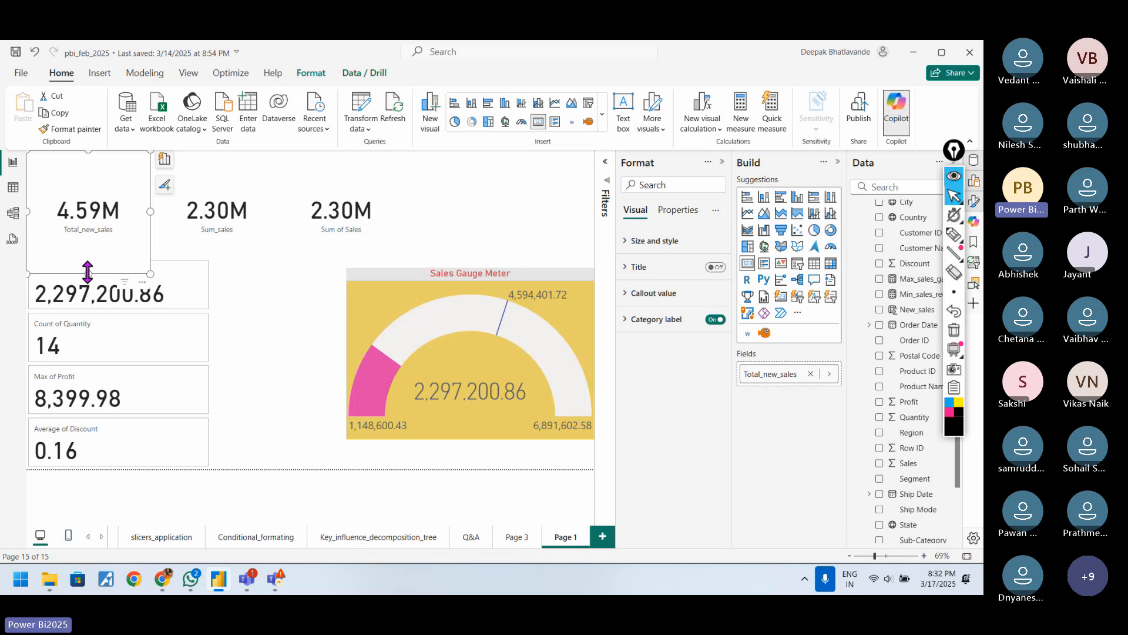
pyautogui.moveTo(88, 272); pyautogui.dragTo(90, 217)
pyautogui.click(233, 201)
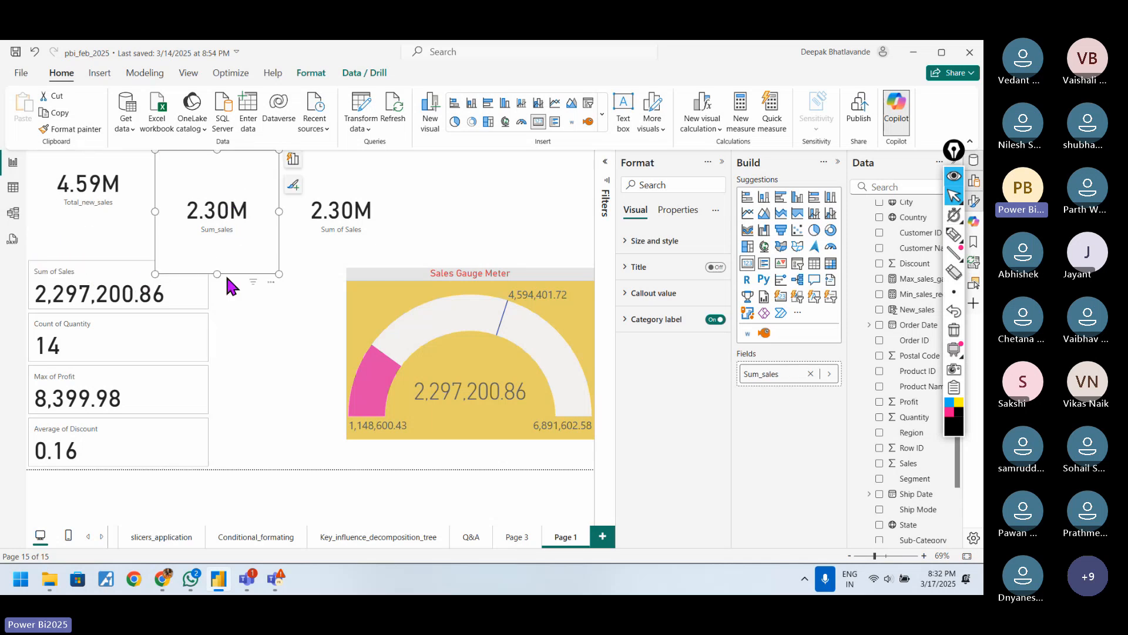
pyautogui.click(112, 187)
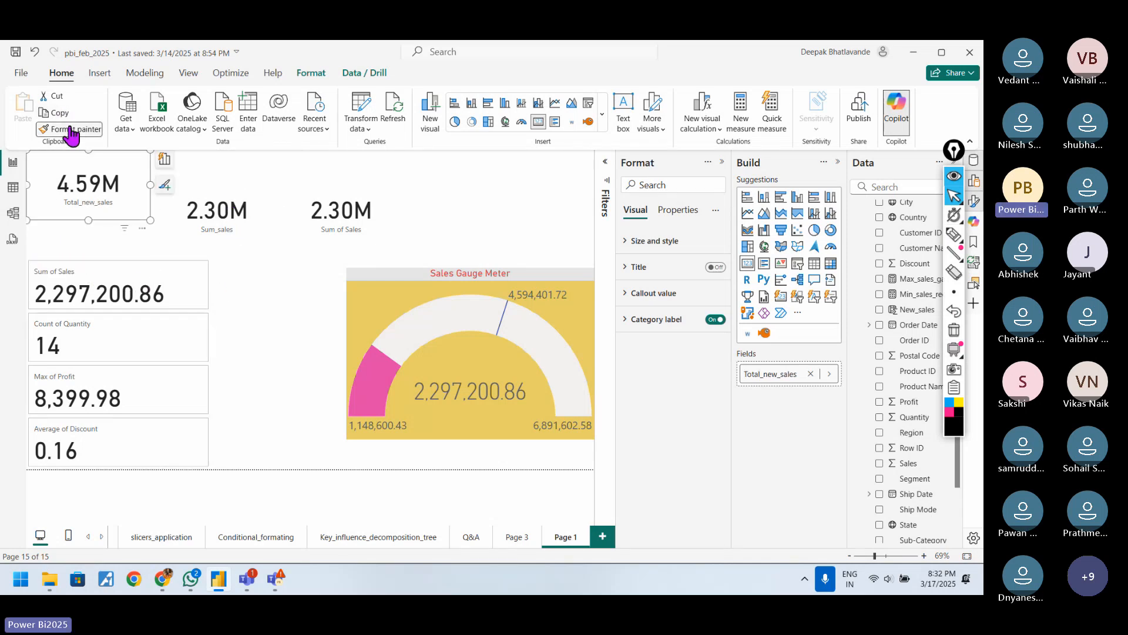
pyautogui.click(72, 135)
pyautogui.click(228, 195)
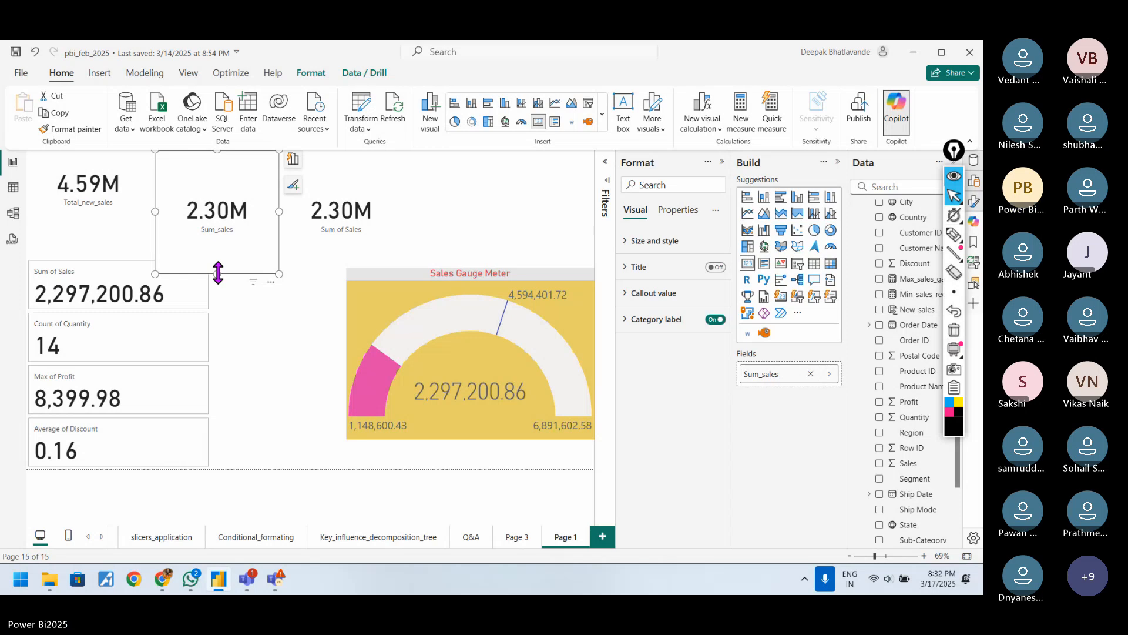
pyautogui.moveTo(217, 272); pyautogui.dragTo(213, 220)
pyautogui.click(73, 129)
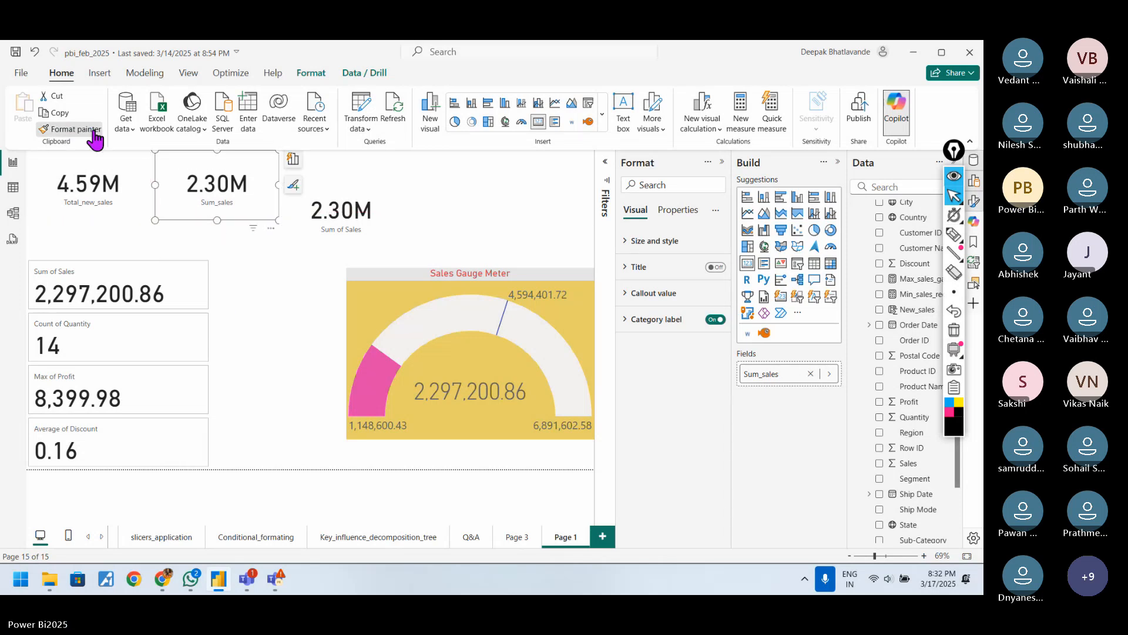
pyautogui.click(347, 203)
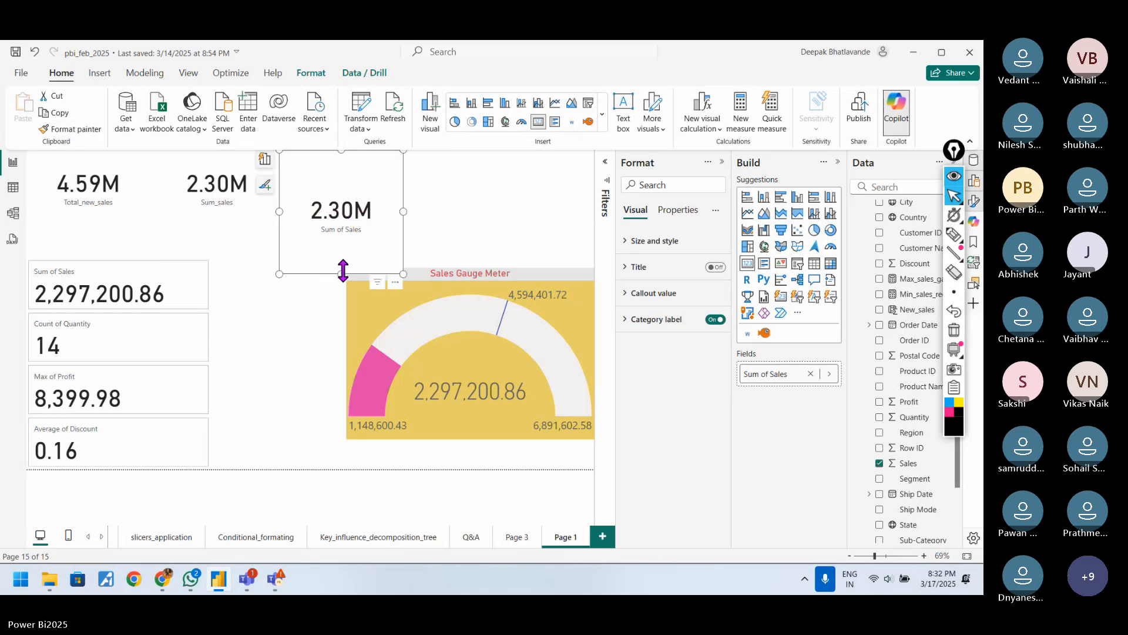
pyautogui.moveTo(343, 270); pyautogui.dragTo(342, 210)
# Extend the four-field card visual upward toward the single-value cards, and add an empty new card visual beside it.
pyautogui.click(146, 256)
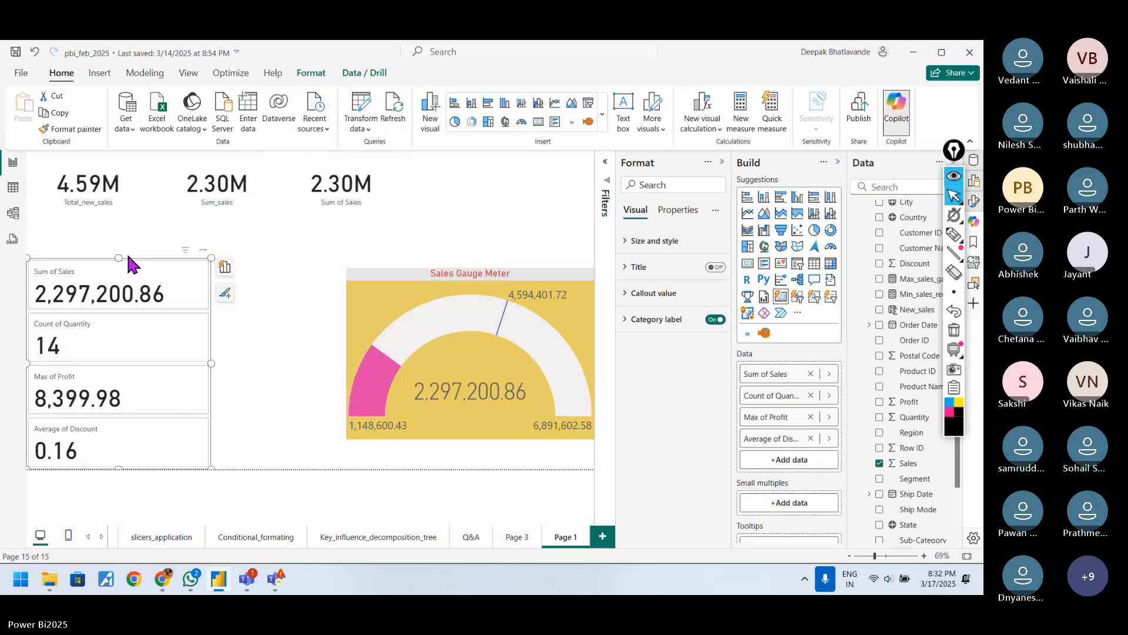
pyautogui.moveTo(118, 255); pyautogui.dragTo(119, 231)
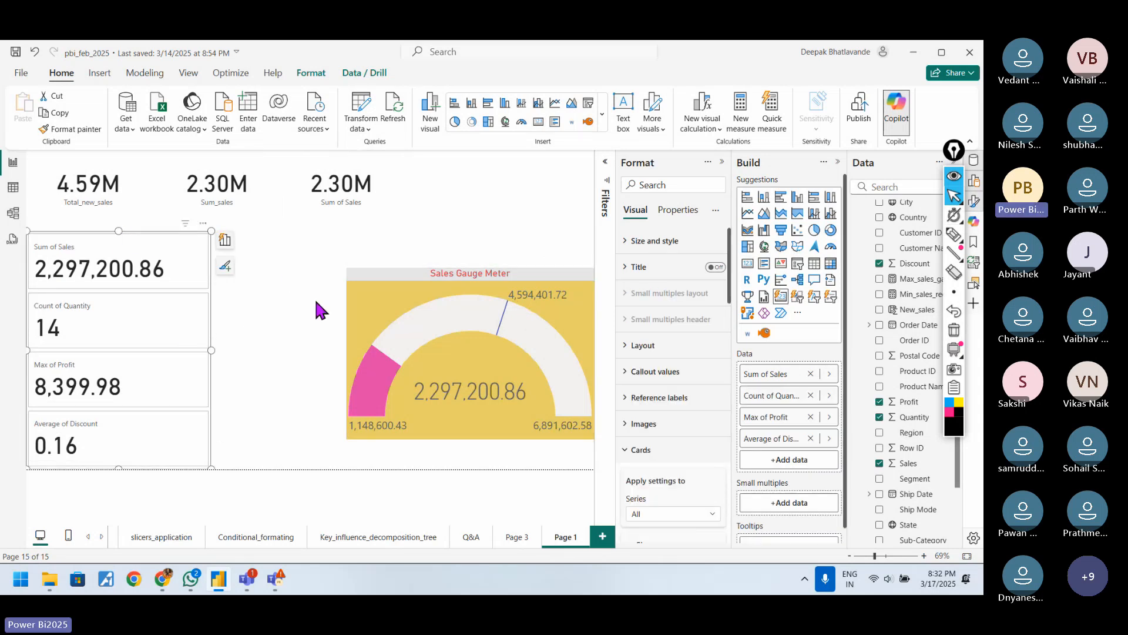
pyautogui.click(302, 318)
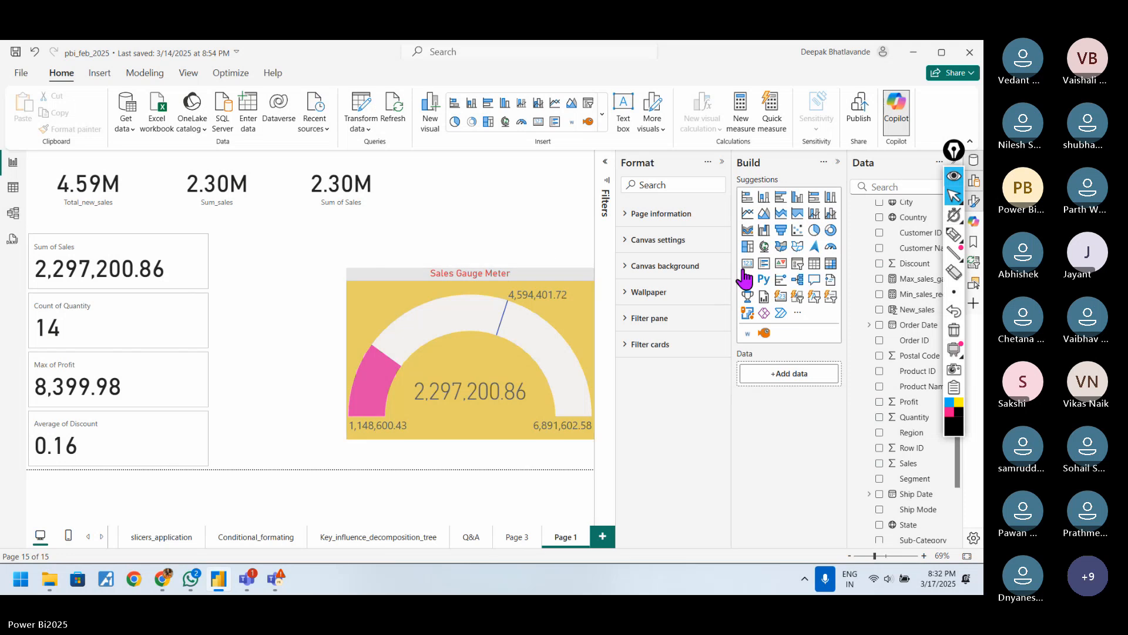
pyautogui.click(781, 297)
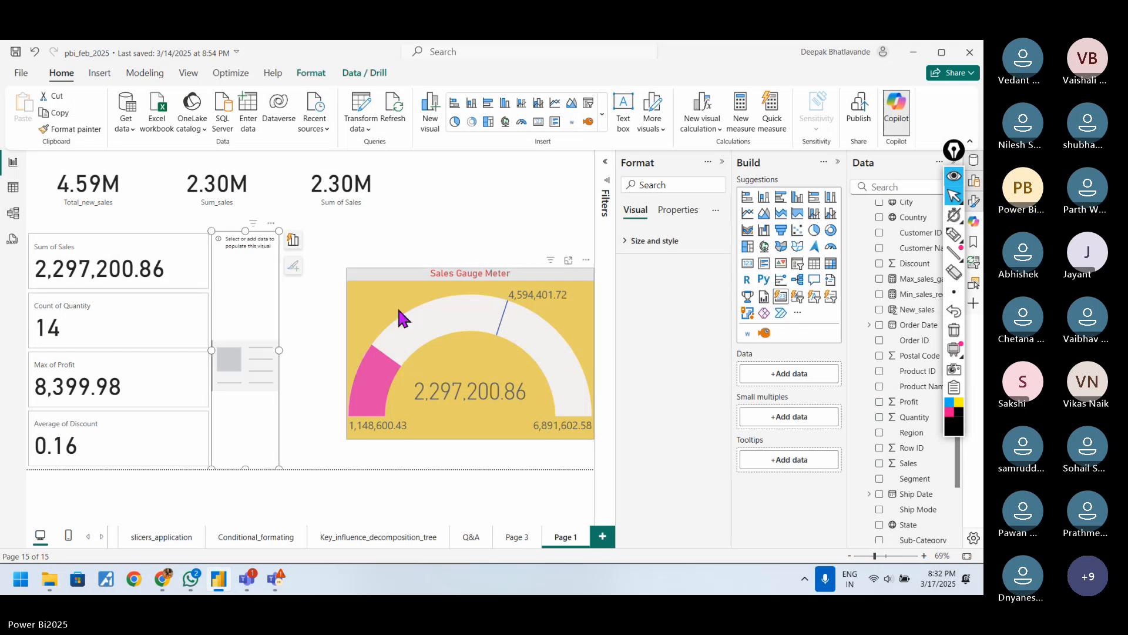
# Move the Sales gauge up to the top of the page and shrink it, and widen the empty card visual to the gauge's near edge.
pyautogui.moveTo(400, 273); pyautogui.dragTo(431, 155)
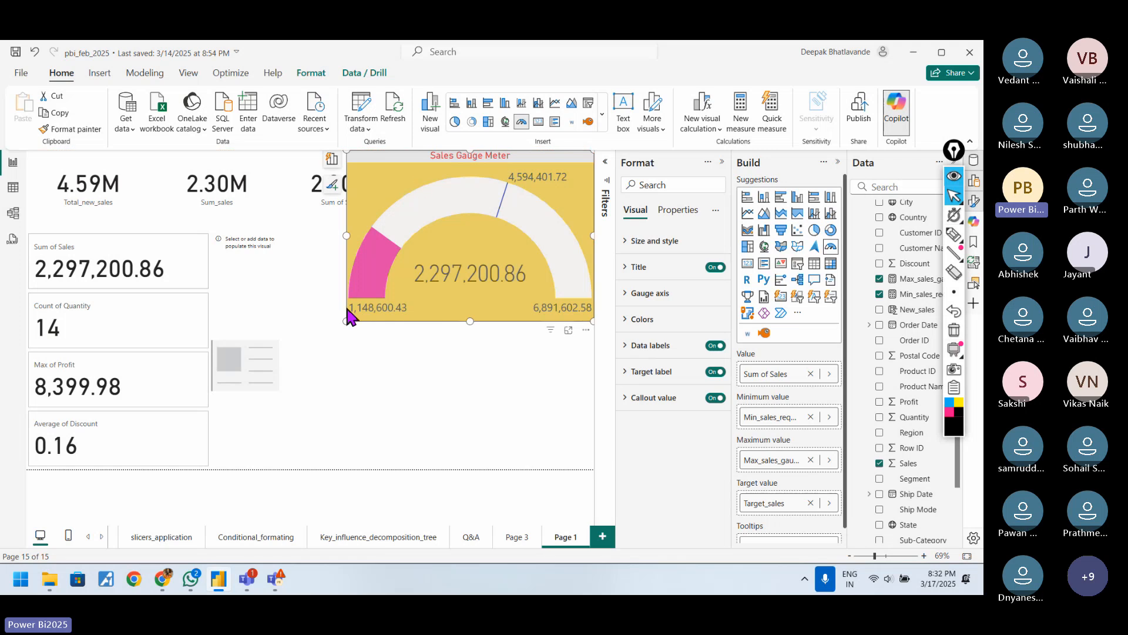
pyautogui.moveTo(346, 321); pyautogui.dragTo(404, 260)
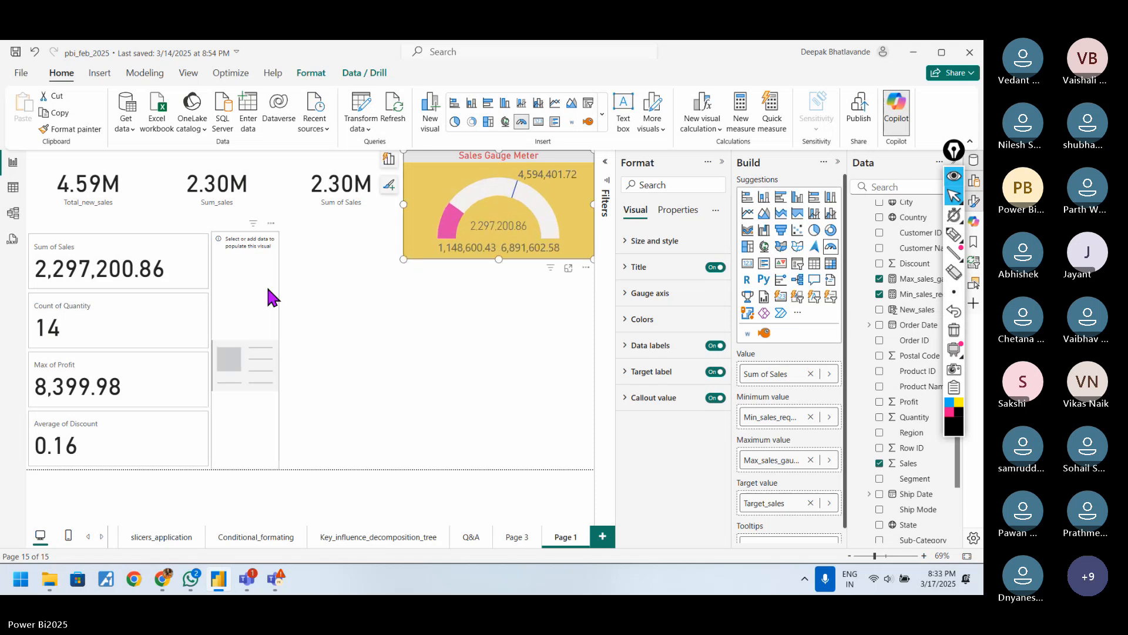
pyautogui.click(276, 329)
pyautogui.moveTo(280, 348); pyautogui.dragTo(404, 345)
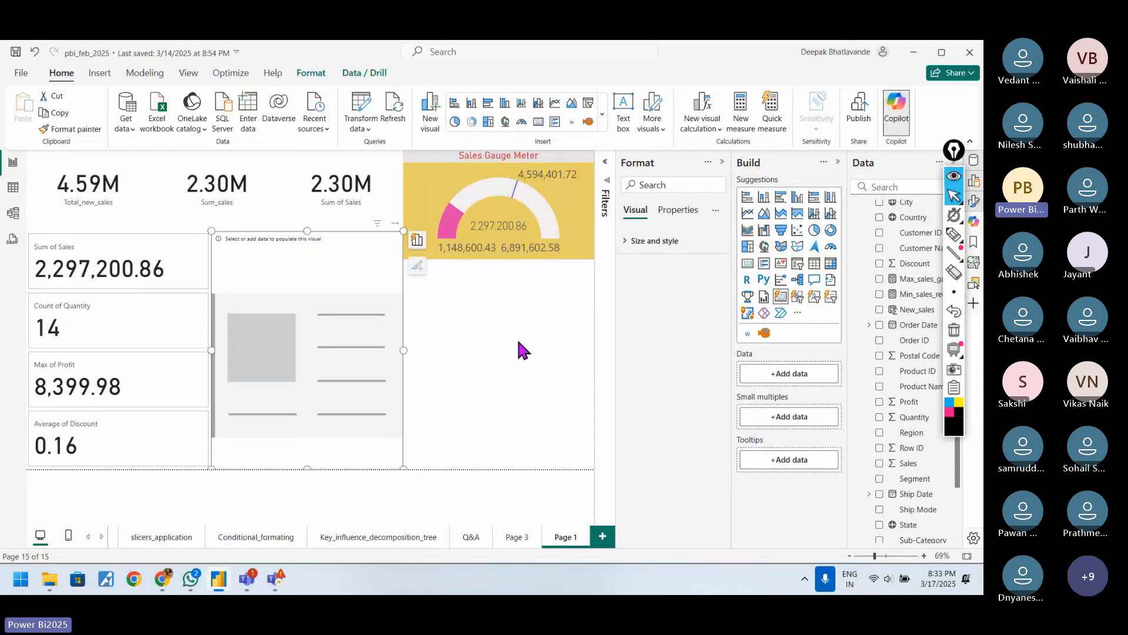
pyautogui.click(565, 355)
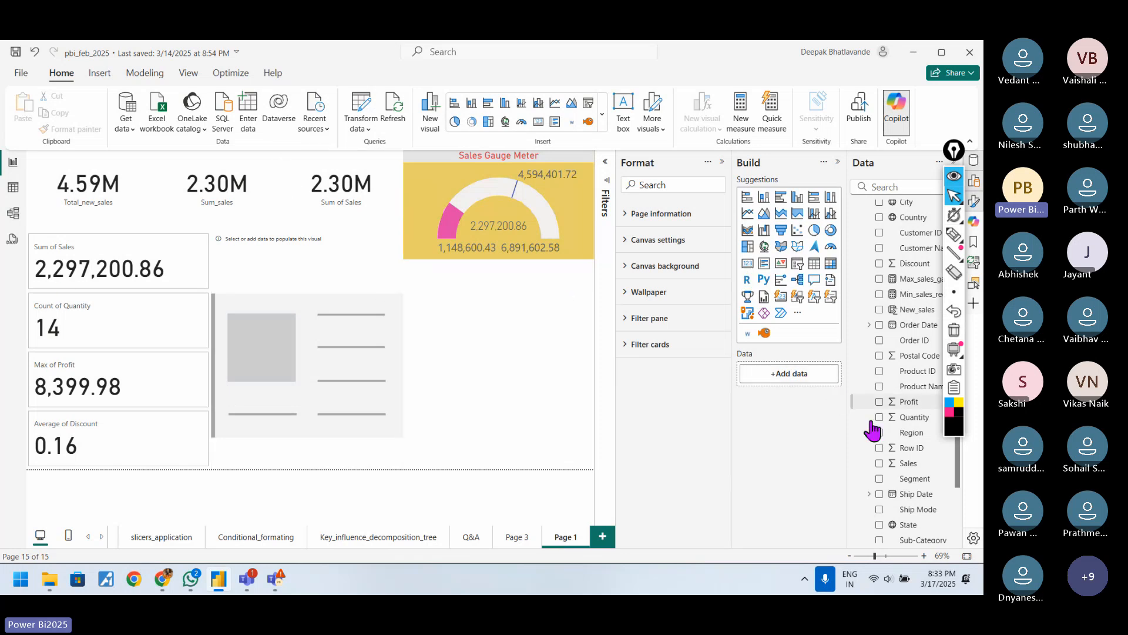
# Add Target_sales to the empty card visual, and replace it with the Sum_sales measure.
pyautogui.moveTo(961, 476); pyautogui.dragTo(965, 529)
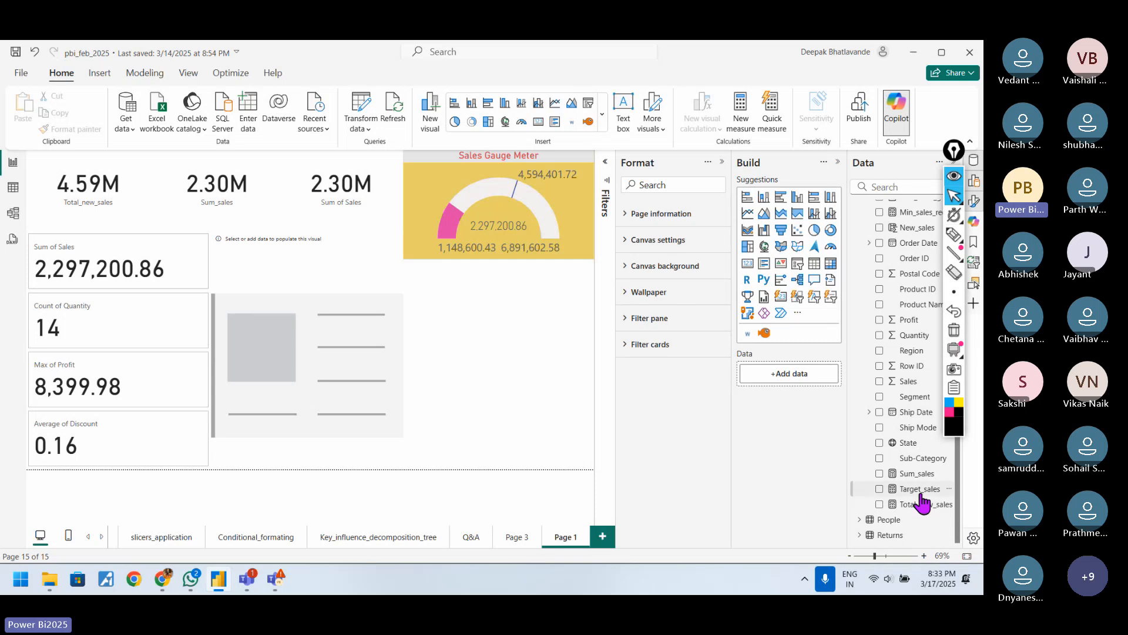
pyautogui.moveTo(920, 494); pyautogui.dragTo(355, 355)
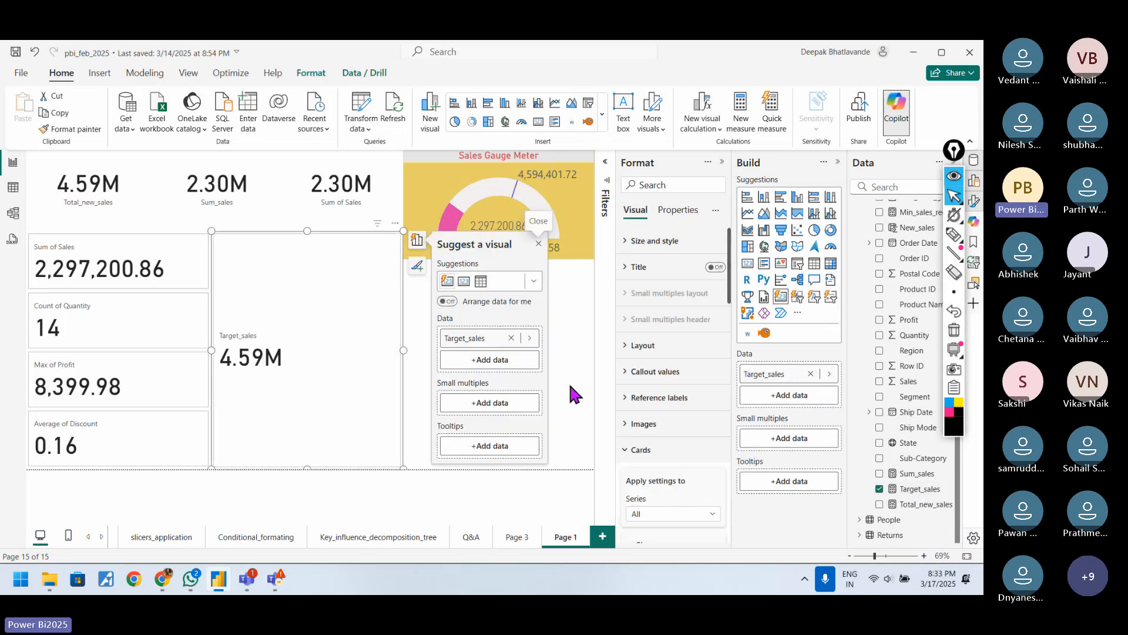
pyautogui.click(880, 489)
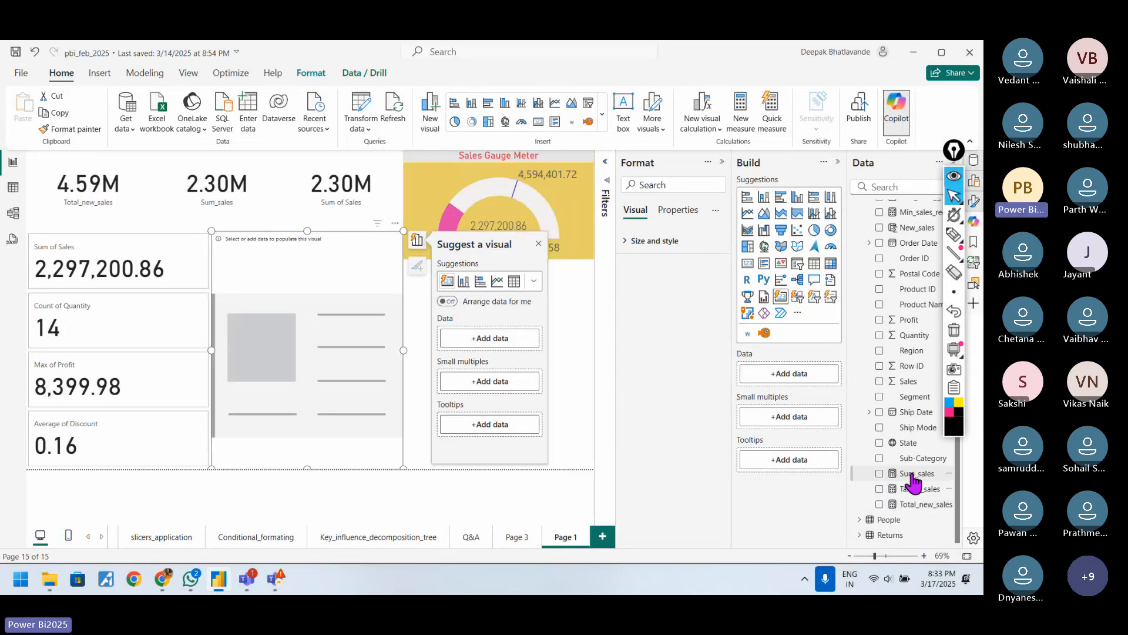
pyautogui.moveTo(914, 473); pyautogui.dragTo(335, 307)
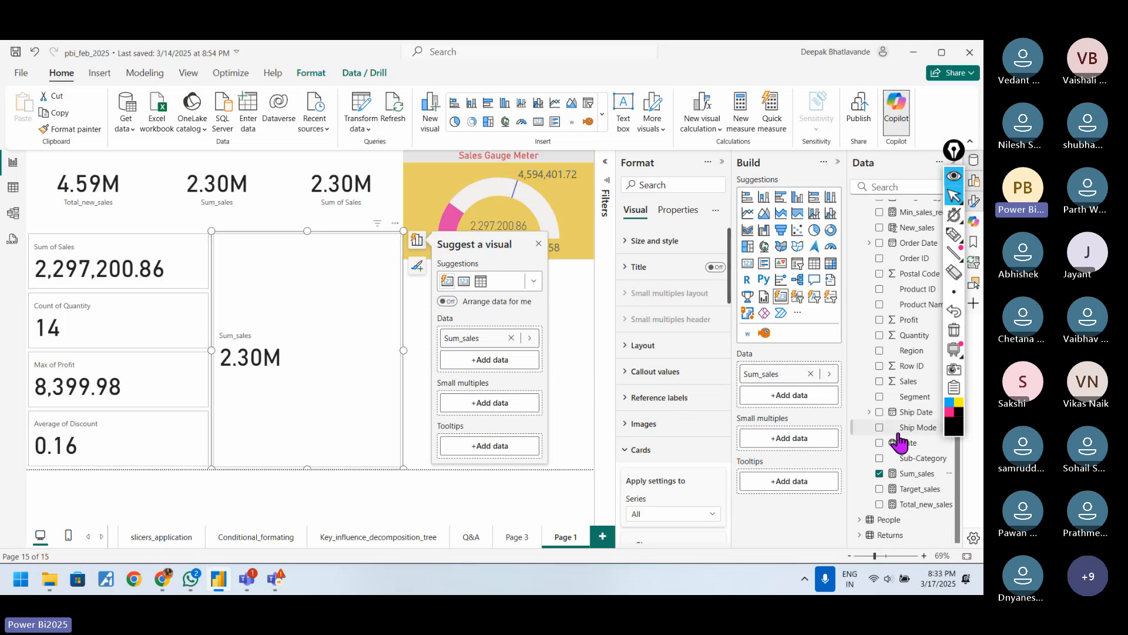
# Create a new measure named Qty_measure in the Orders table and start its formula with a count function.
pyautogui.scroll(2, 921, 380)
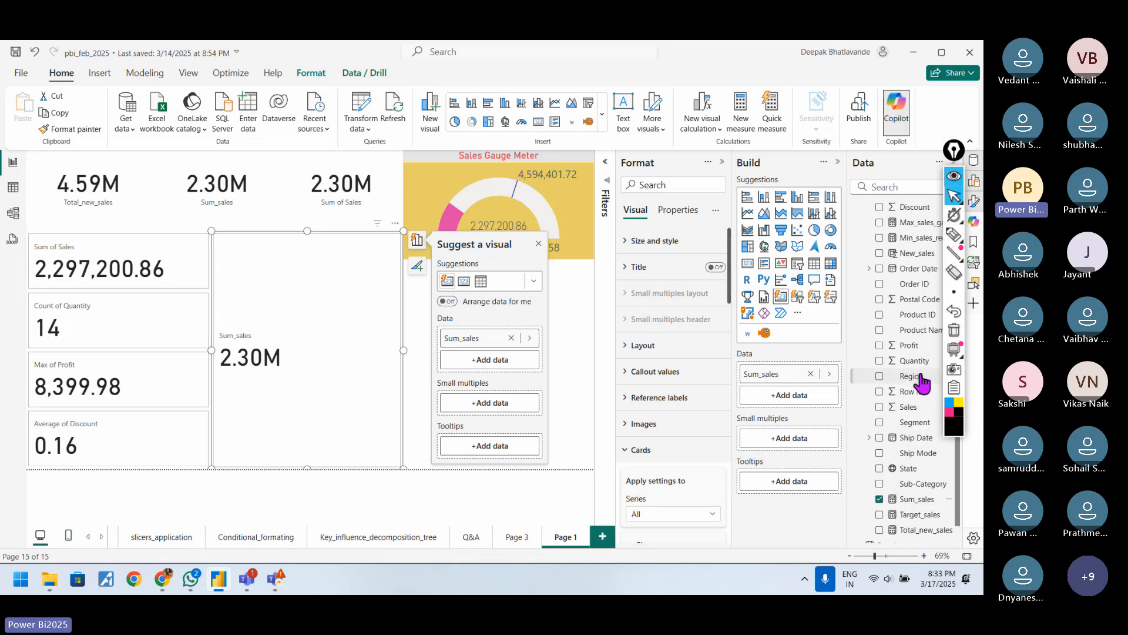
pyautogui.scroll(3, 921, 382)
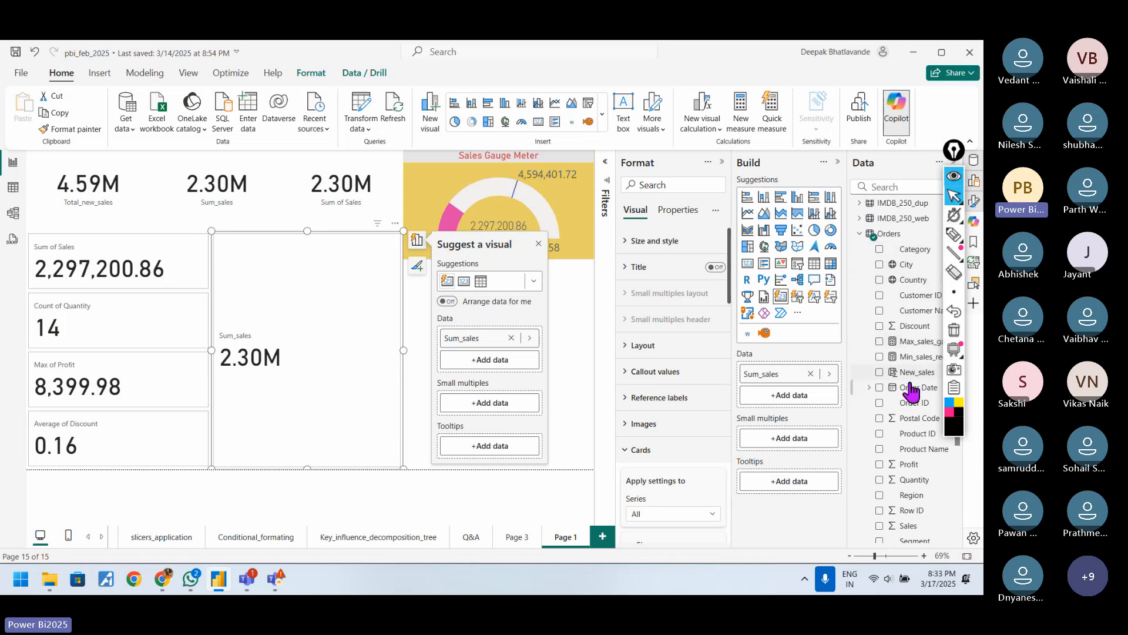
pyautogui.scroll(-2, 912, 391)
pyautogui.scroll(-2, 912, 390)
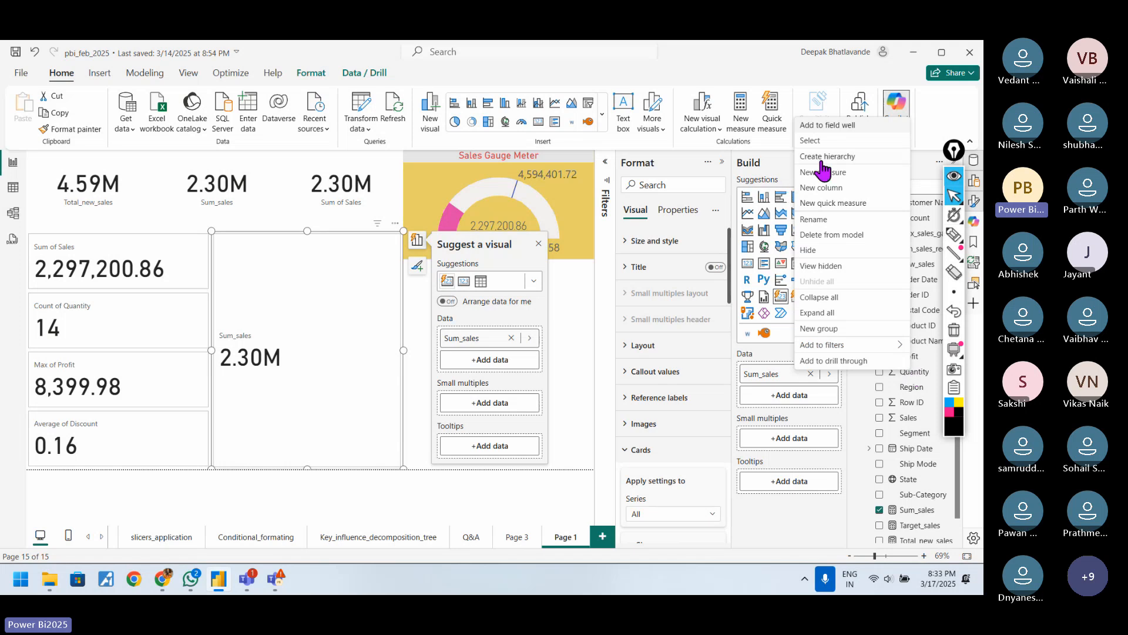
pyautogui.click(839, 173)
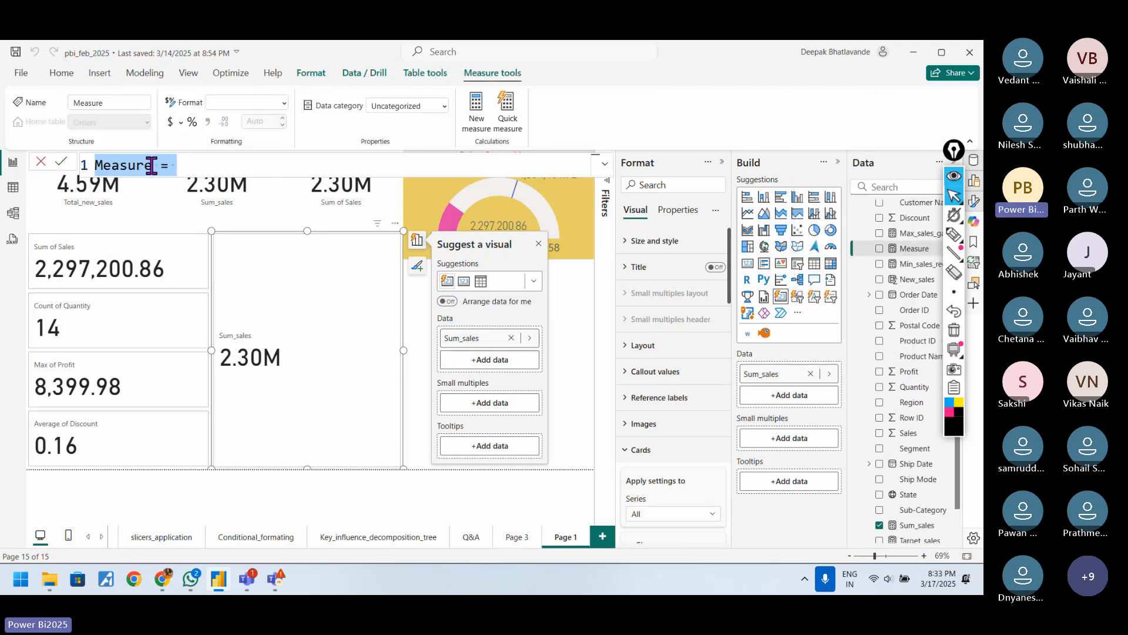
pyautogui.click(152, 167)
pyautogui.moveTo(151, 167); pyautogui.dragTo(91, 169)
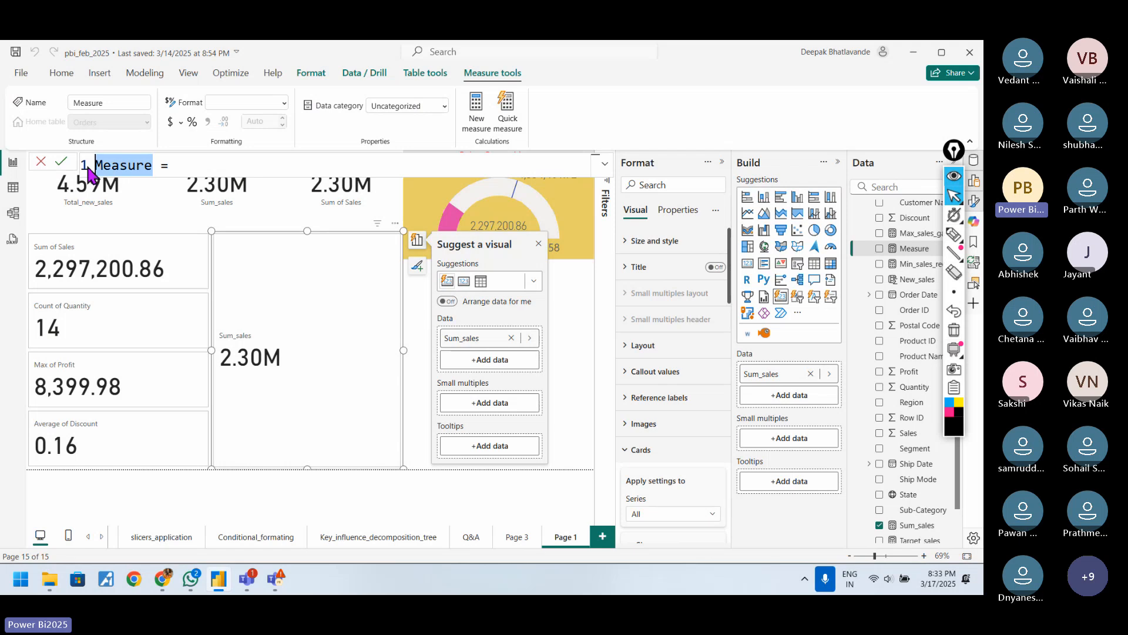
pyautogui.write('Qty')
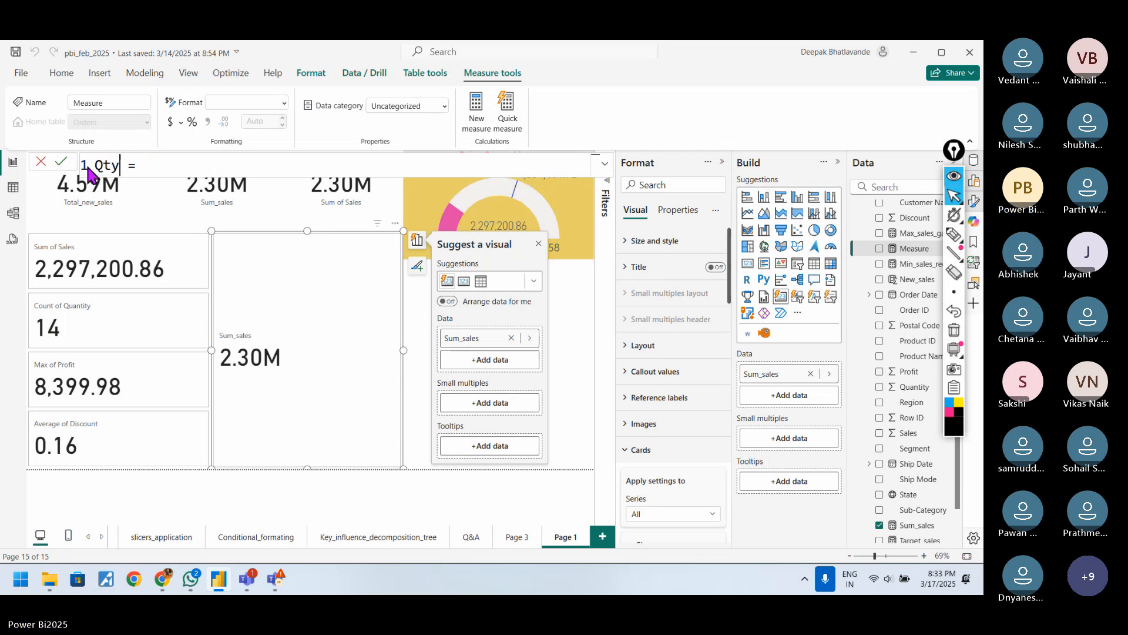
pyautogui.write('_meas')
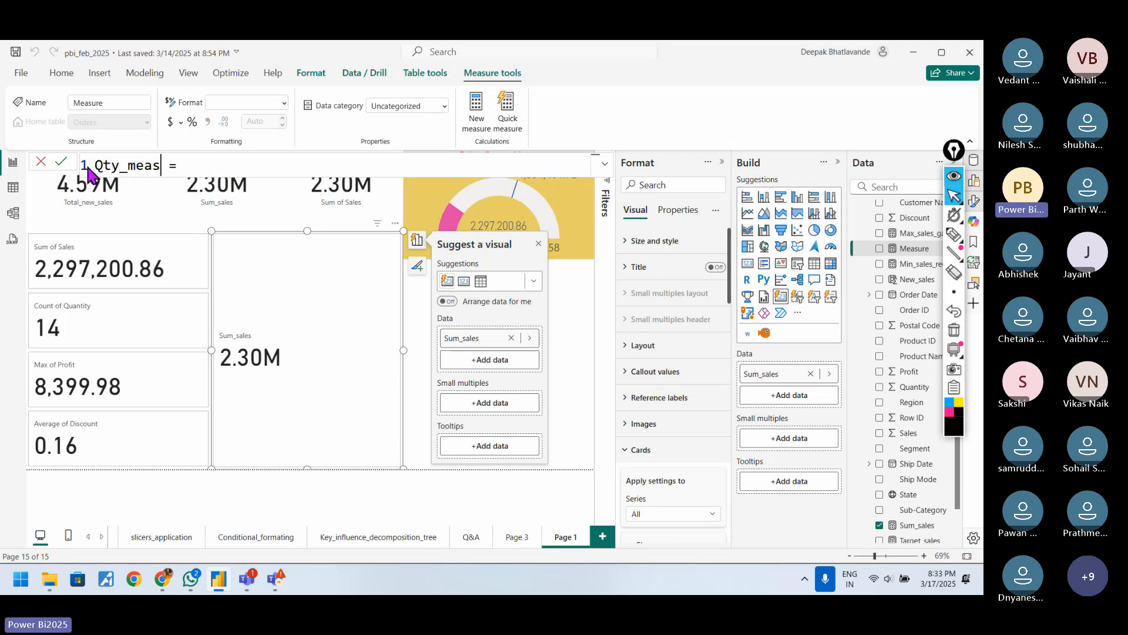
pyautogui.write('ure = count')
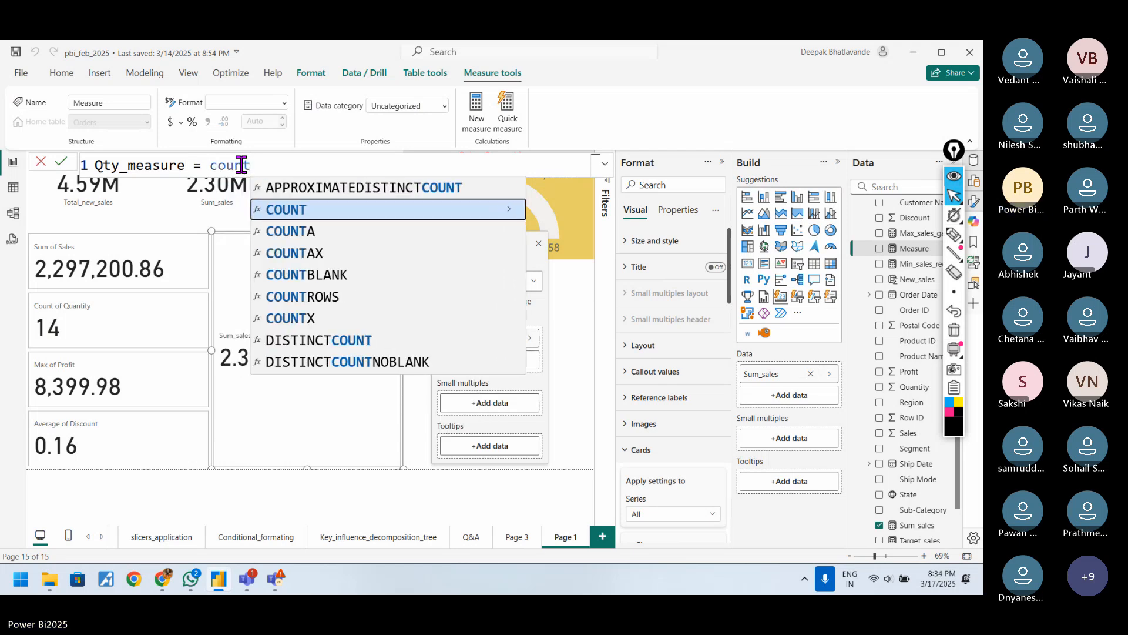
# Use DISTINCTCOUNT as the function in the Qty_measure formula.
pyautogui.press('Down')
pyautogui.press('Down')
pyautogui.press('Down')
pyautogui.press('Down')
pyautogui.press('Down')
pyautogui.press('Down')
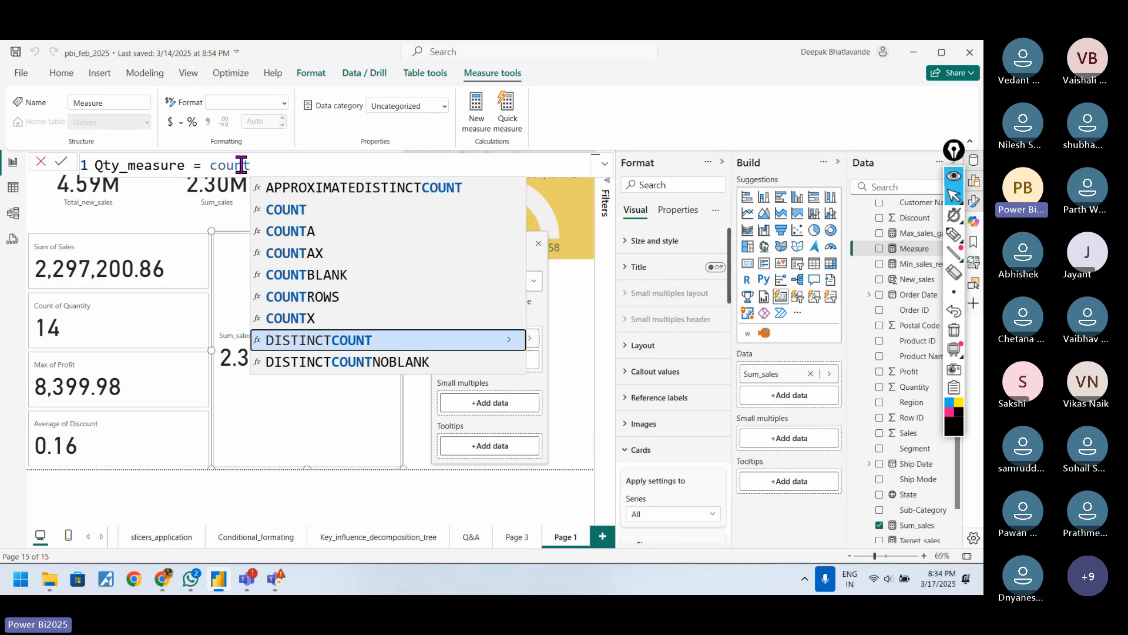
pyautogui.press('Tab')
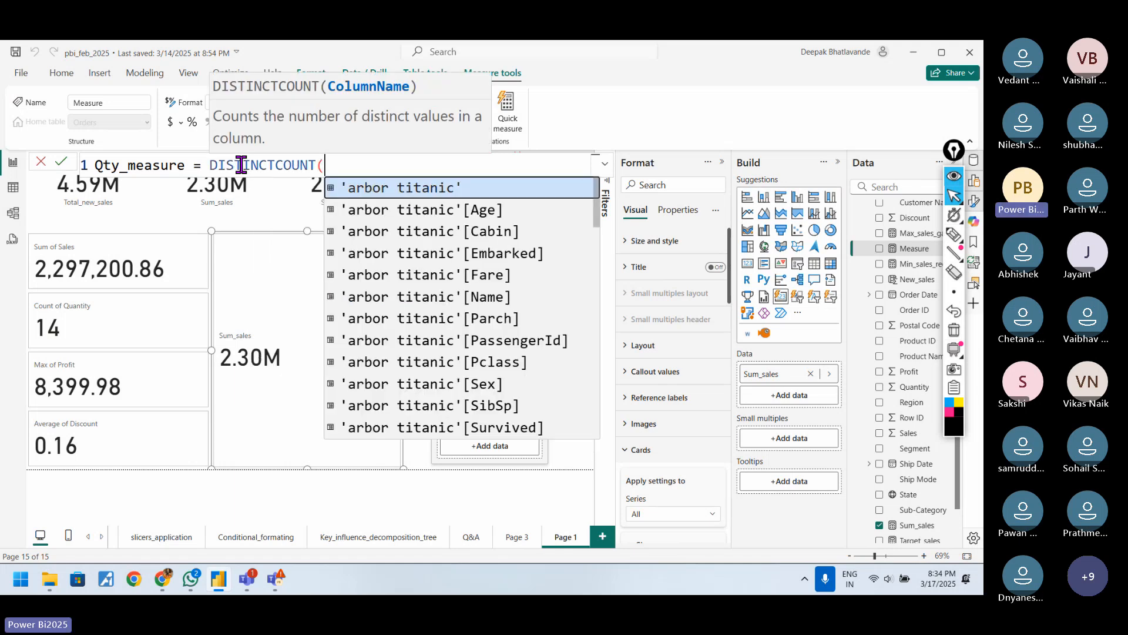
# Complete Qty_measure with Orders[Quantity] as the counted column, and add the measure to the card visual holding Sum_sales.
pyautogui.write('ord')
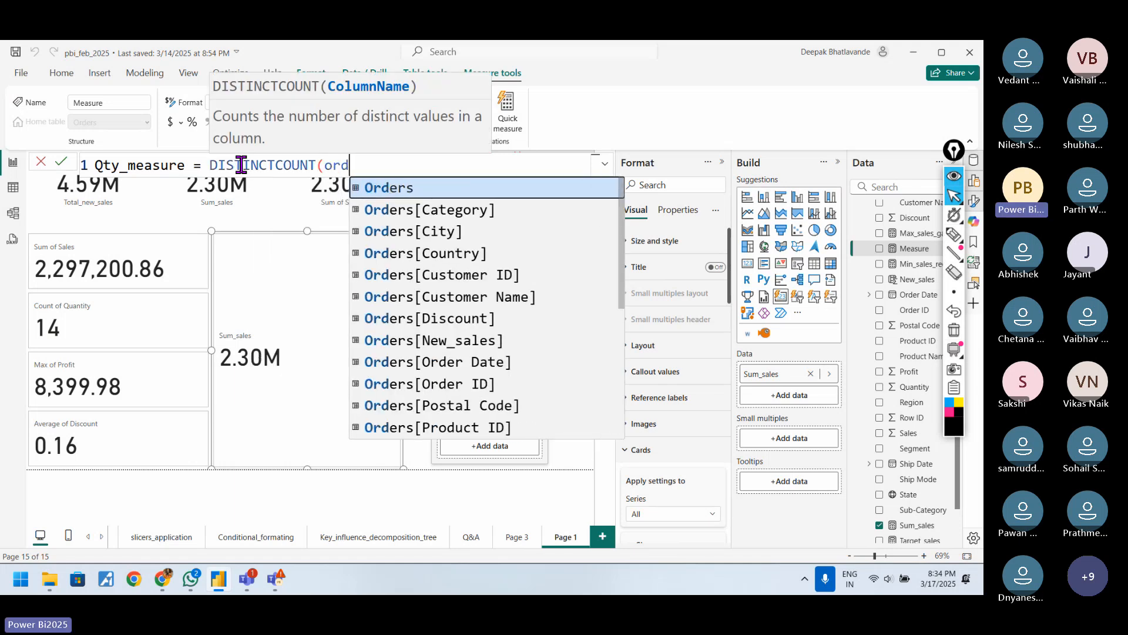
pyautogui.press('Tab')
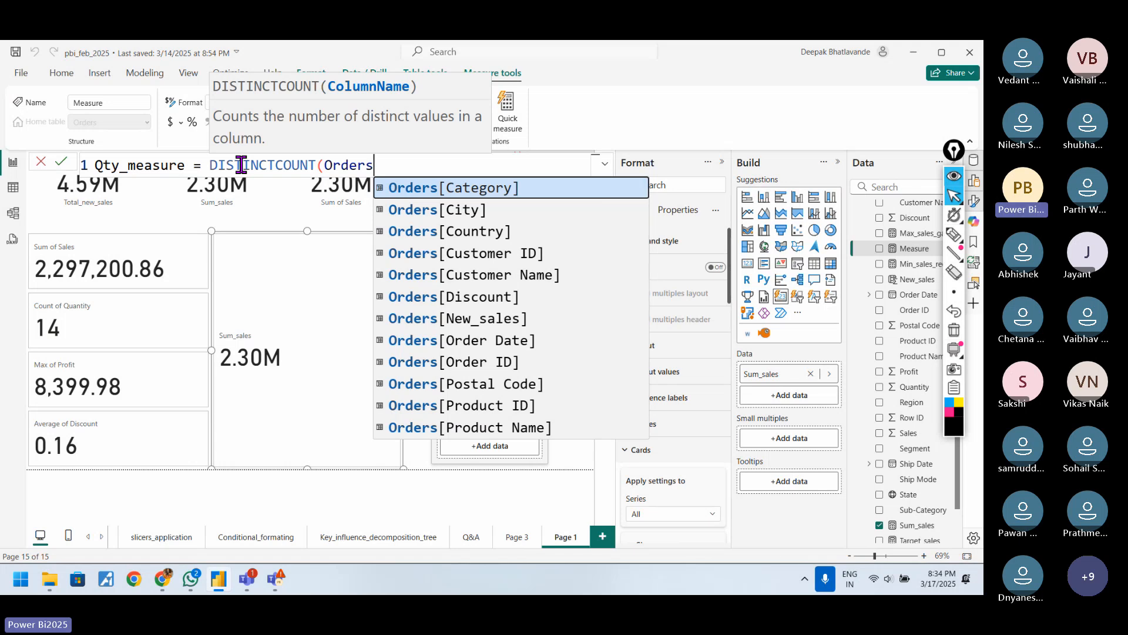
pyautogui.write('q')
pyautogui.press('BackSpace')
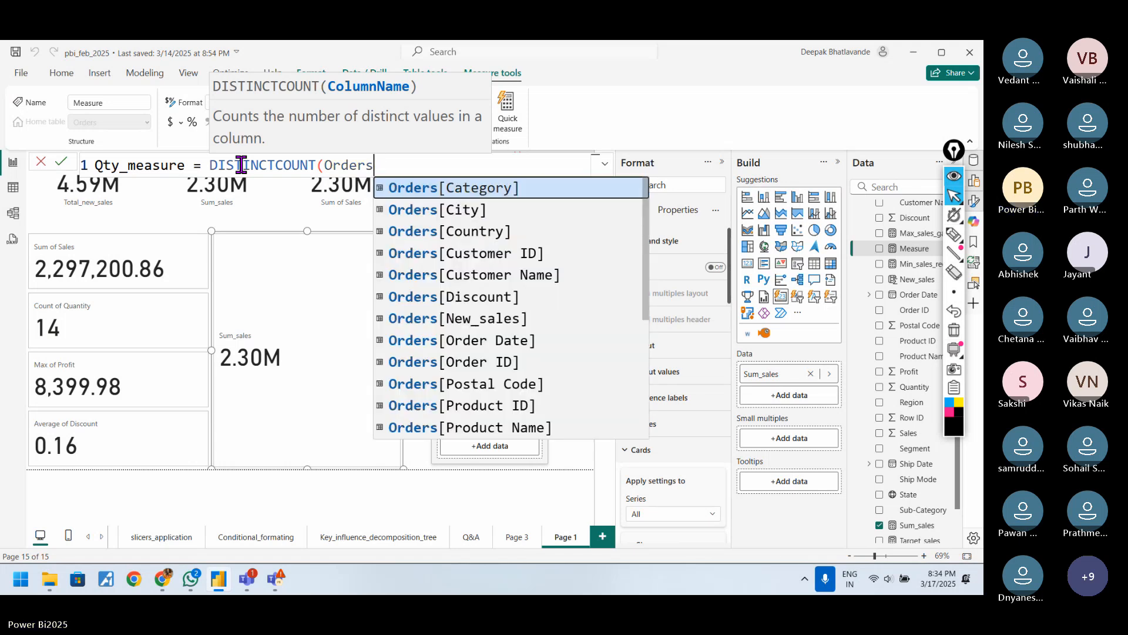
pyautogui.write('[q')
pyautogui.press('Tab')
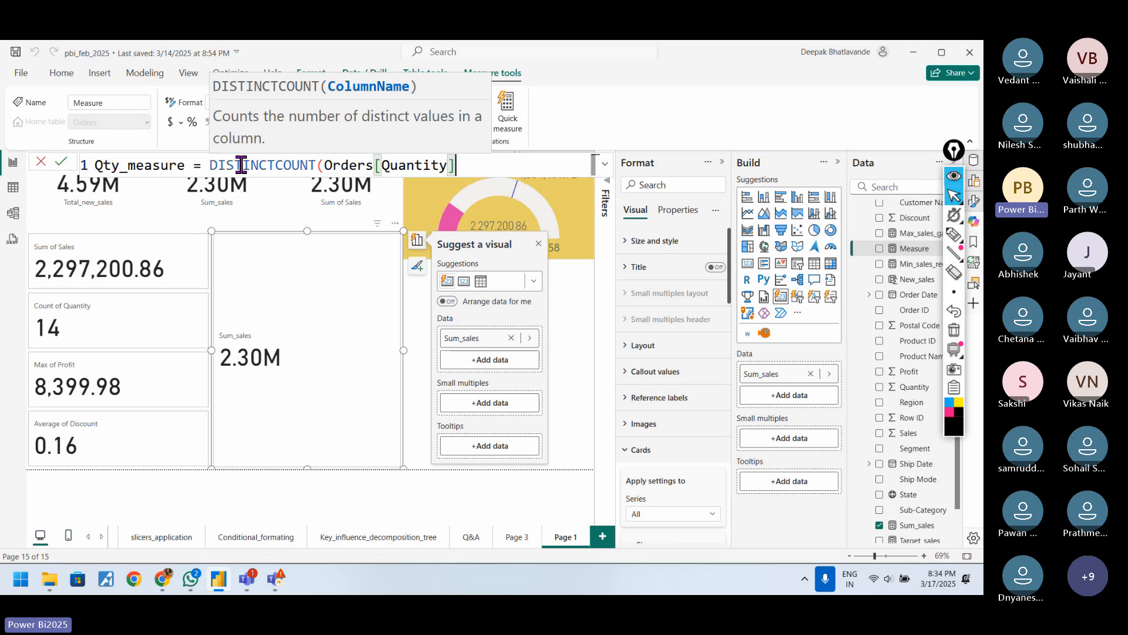
pyautogui.write(')')
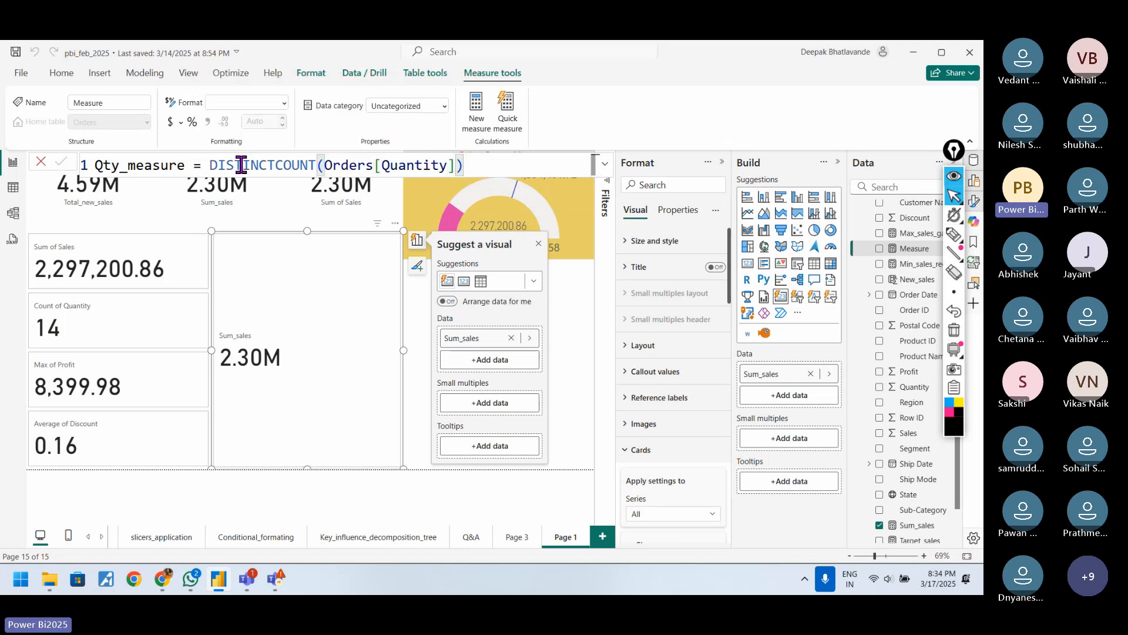
pyautogui.press('Return')
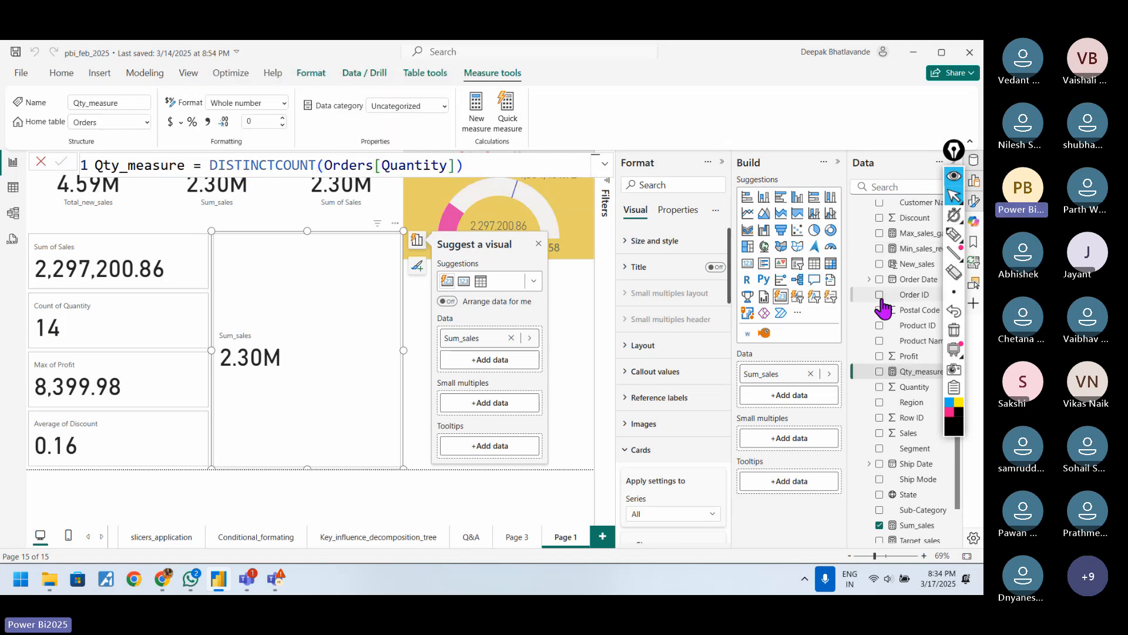
pyautogui.moveTo(919, 371); pyautogui.dragTo(280, 372)
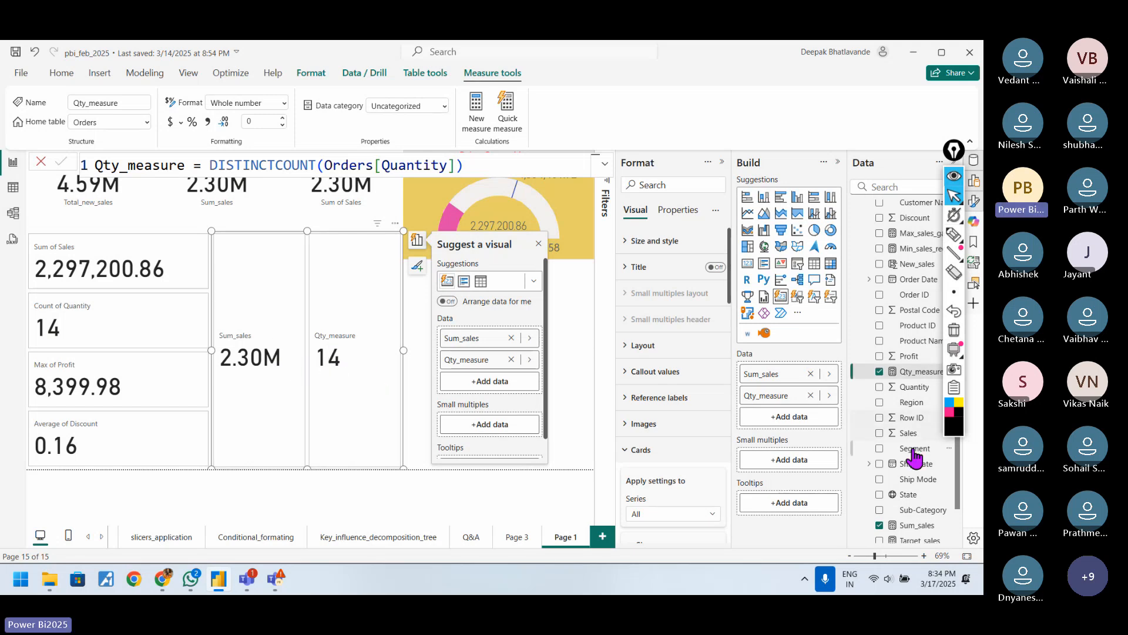
# Create another new measure in the Orders table and name it Max_profit.
pyautogui.rightClick(908, 365)
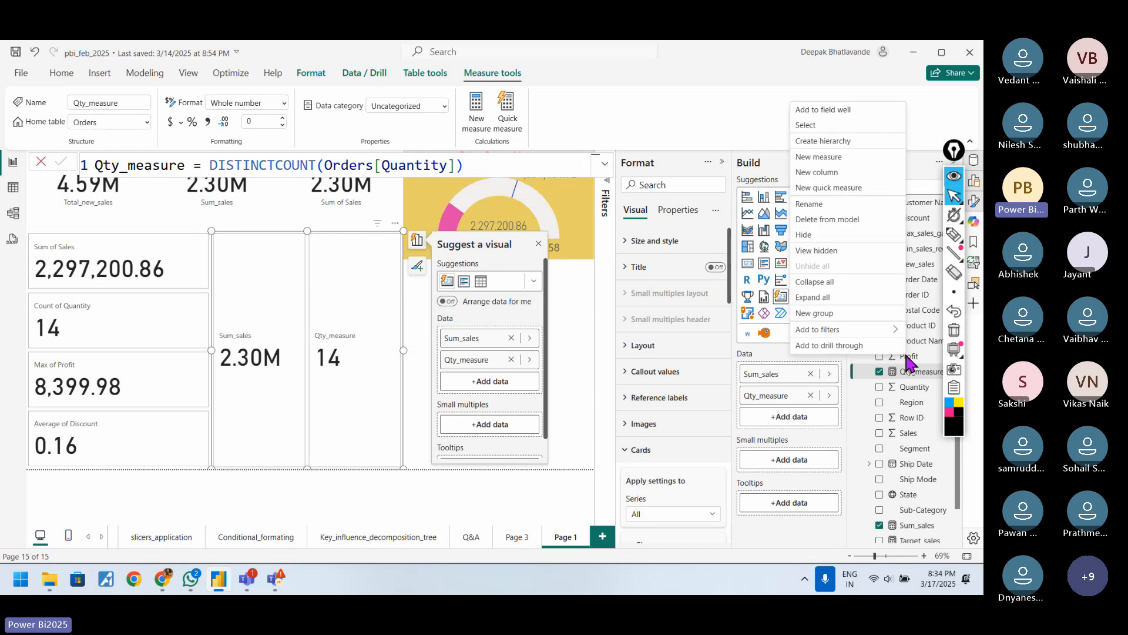
pyautogui.click(834, 158)
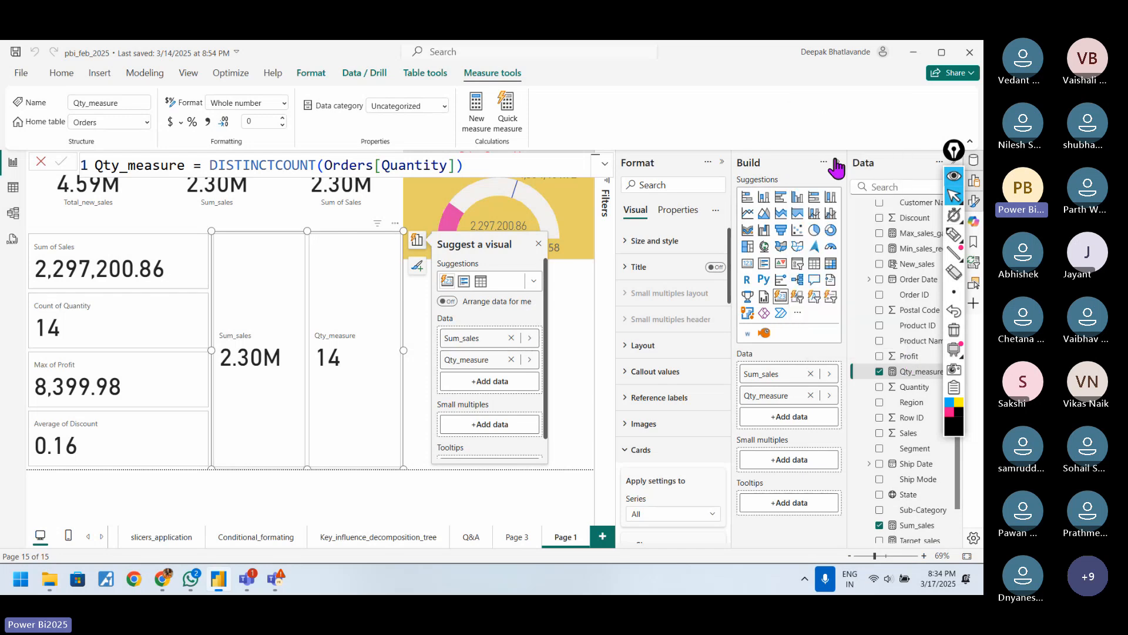
pyautogui.click(153, 166)
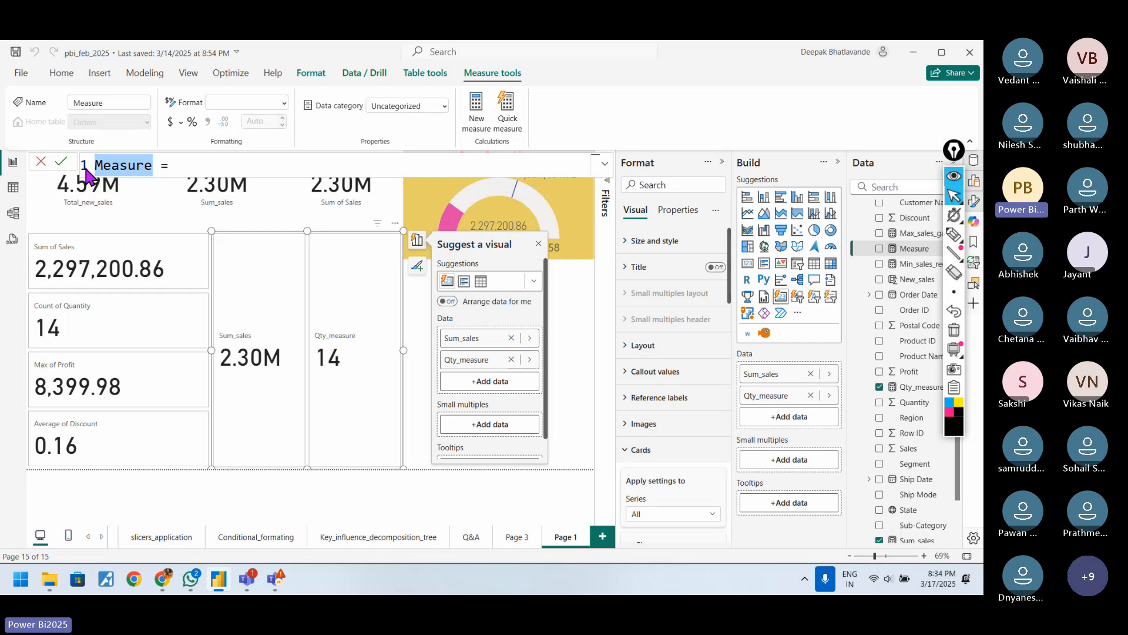
pyautogui.write('Max')
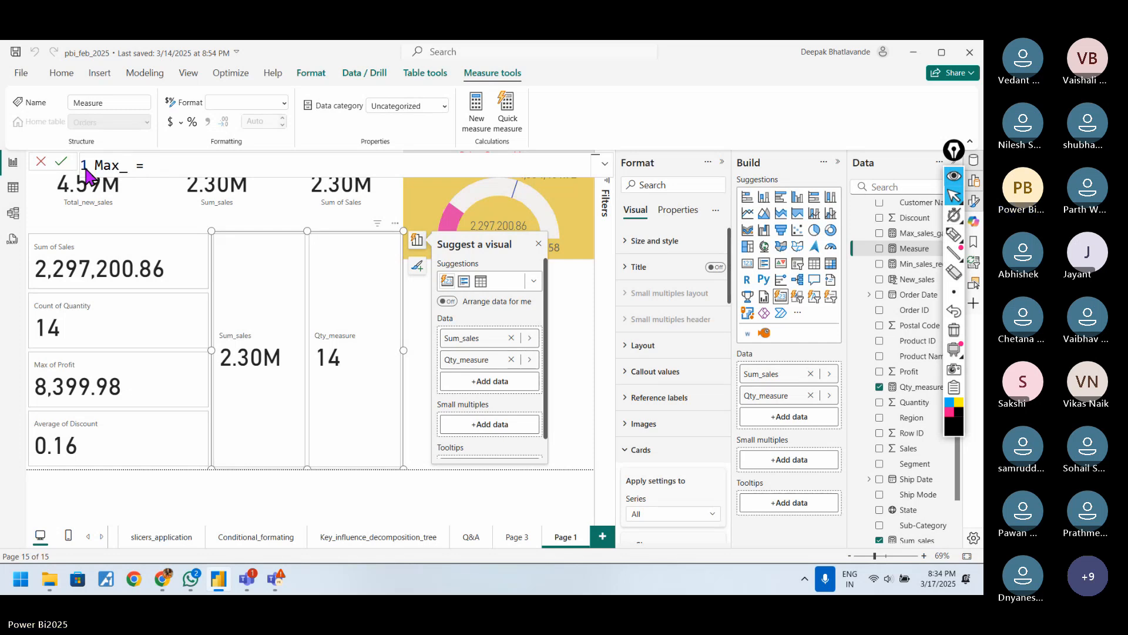
pyautogui.write('_profit')
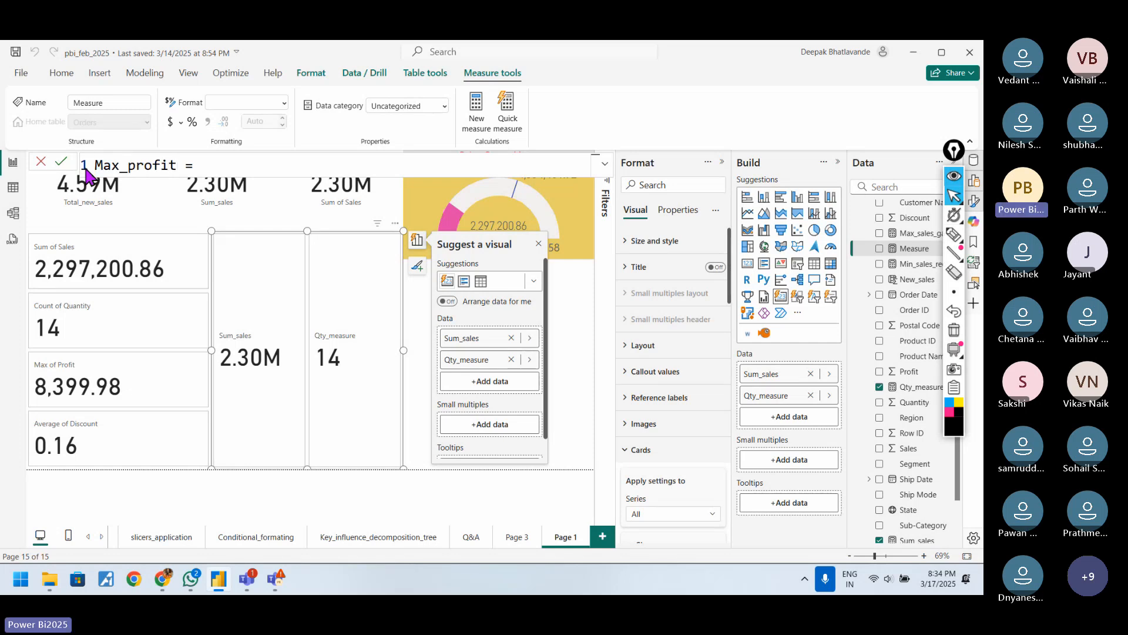
# Define Max_profit as MAX(Orders[Profit]), and add it to the card visual with Sum_sales and Qty_measure.
pyautogui.click(215, 165)
pyautogui.write('max')
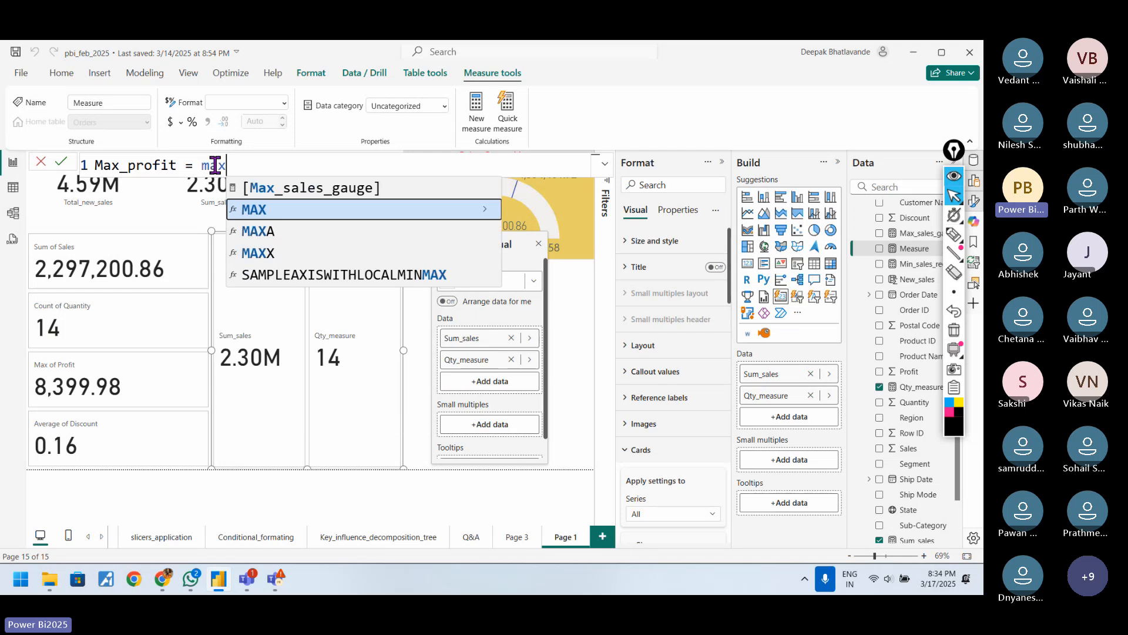
pyautogui.press('Tab')
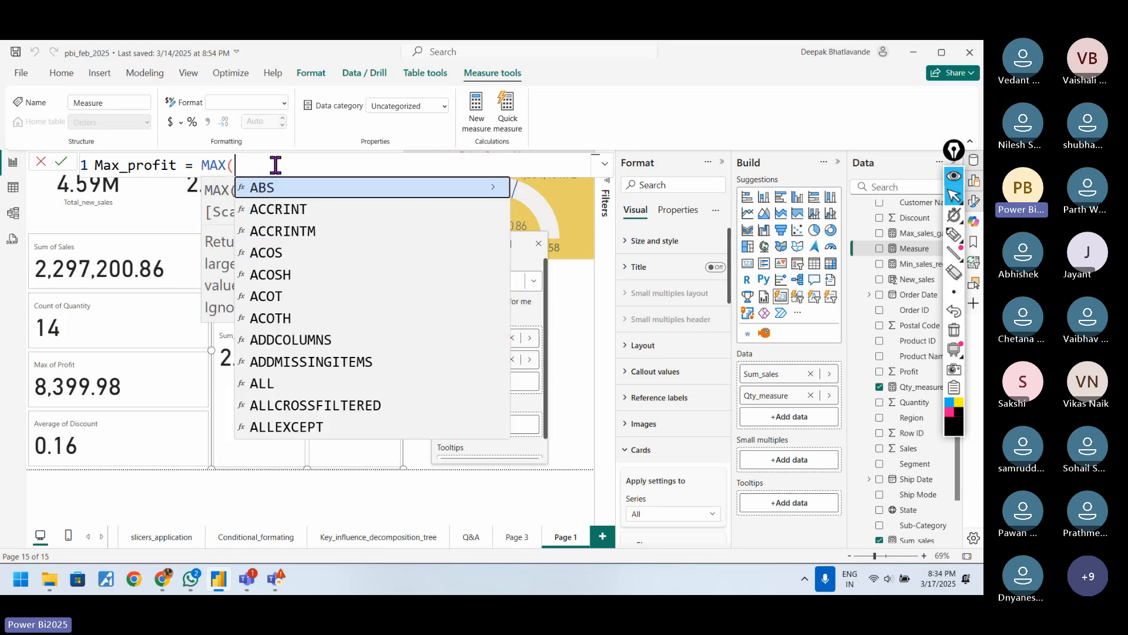
pyautogui.write('or')
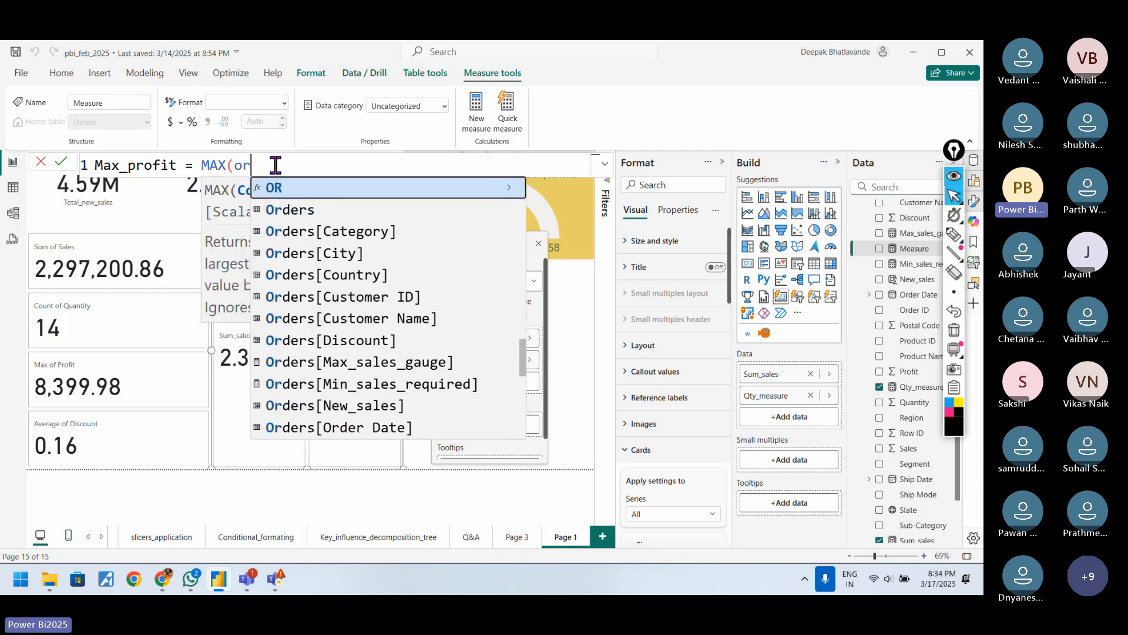
pyautogui.click(302, 209)
pyautogui.press('Tab')
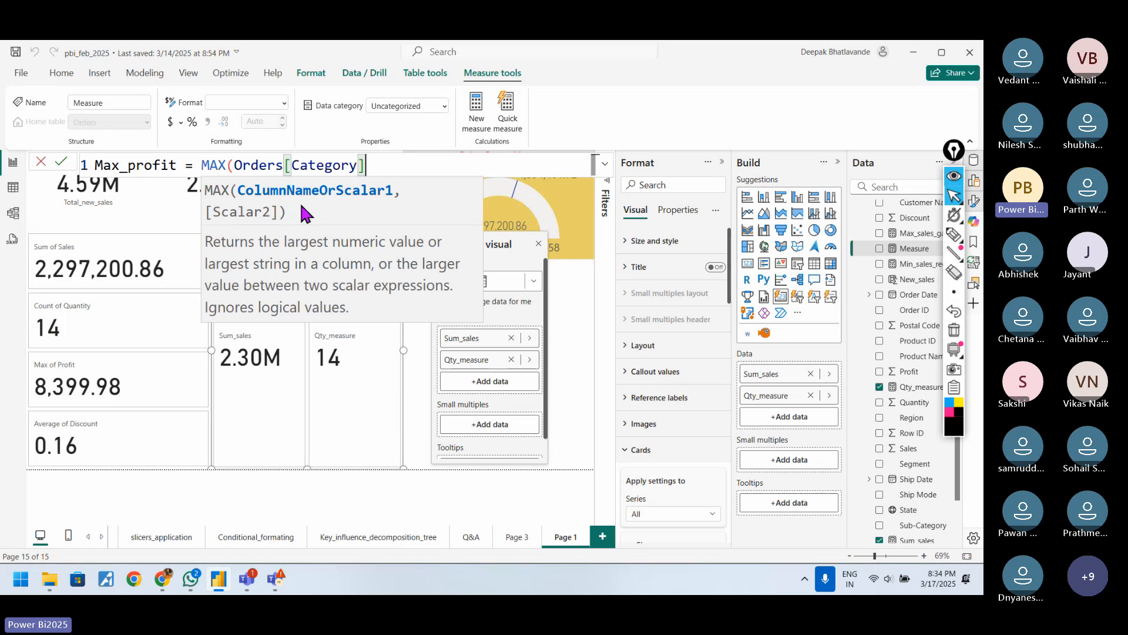
pyautogui.press('BackSpace')
pyautogui.press('BackSpace')
pyautogui.press('BackSpace')
pyautogui.press('BackSpace')
pyautogui.press('BackSpace')
pyautogui.press('BackSpace')
pyautogui.press('BackSpace')
pyautogui.press('BackSpace')
pyautogui.press('BackSpace')
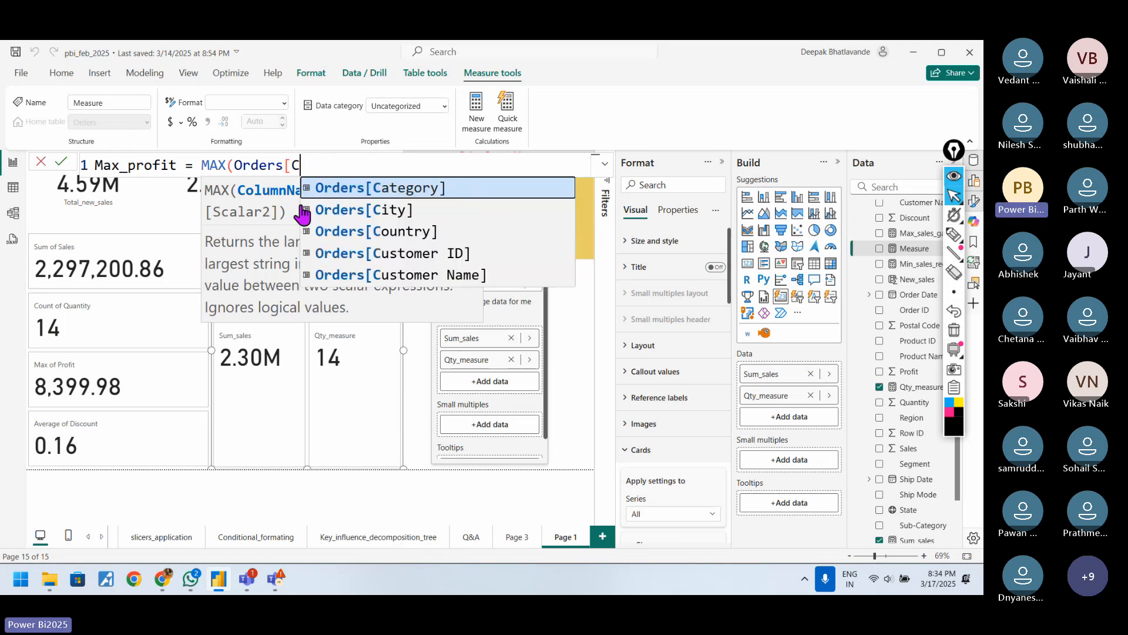
pyautogui.write('p')
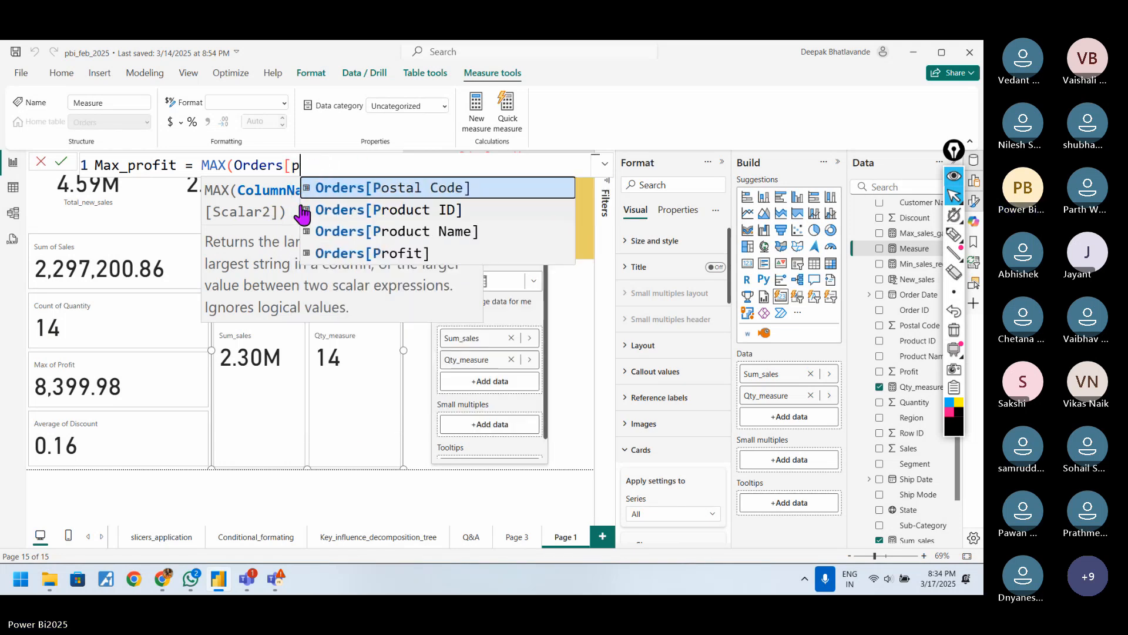
pyautogui.write('rofit])')
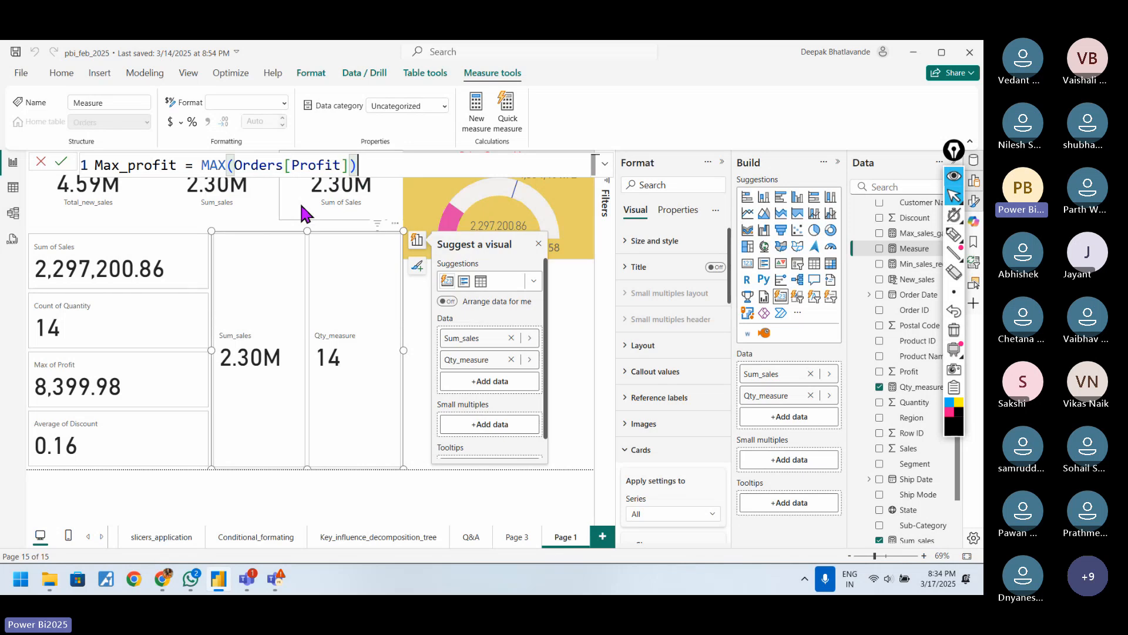
pyautogui.press('Return')
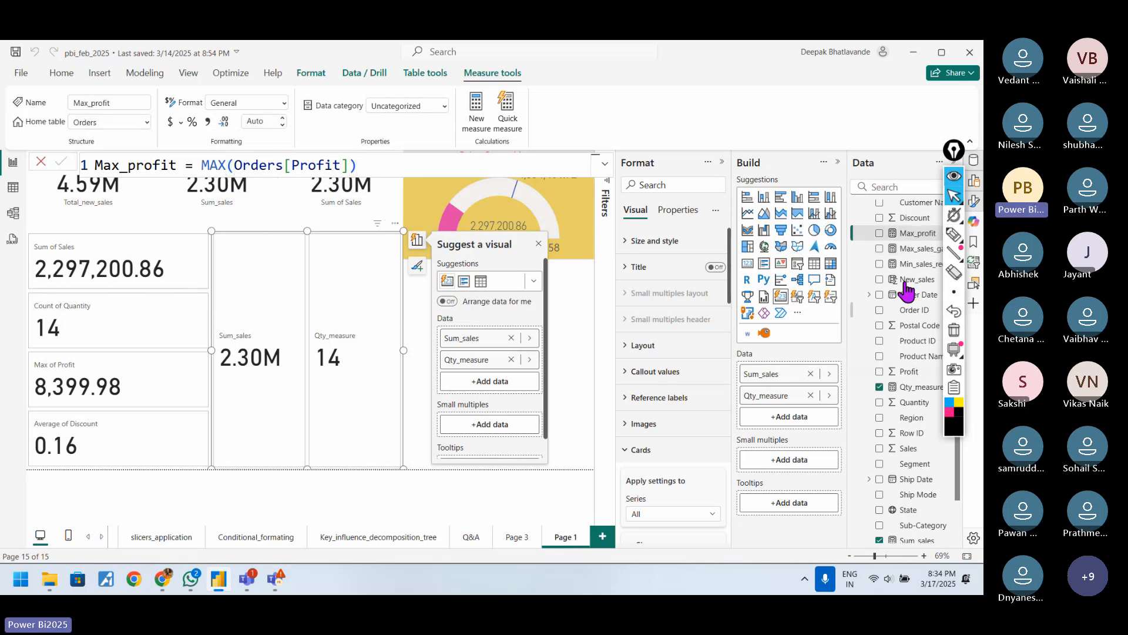
pyautogui.moveTo(931, 238); pyautogui.dragTo(374, 381)
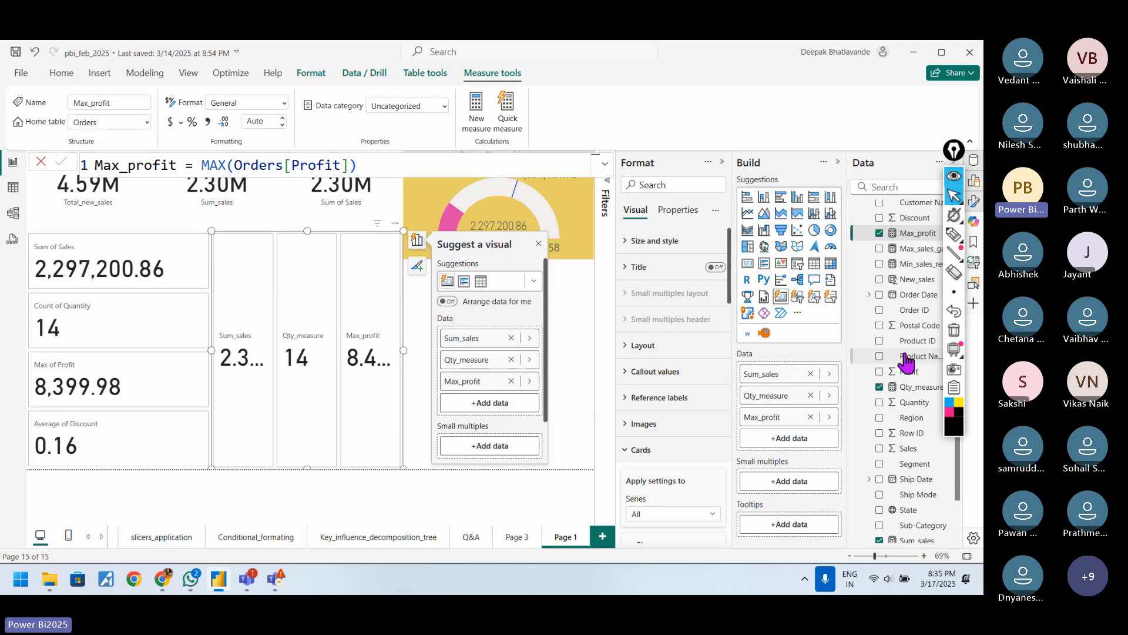
# Create another new measure in the Orders table and name it Avg_dsic.
pyautogui.scroll(2, 907, 360)
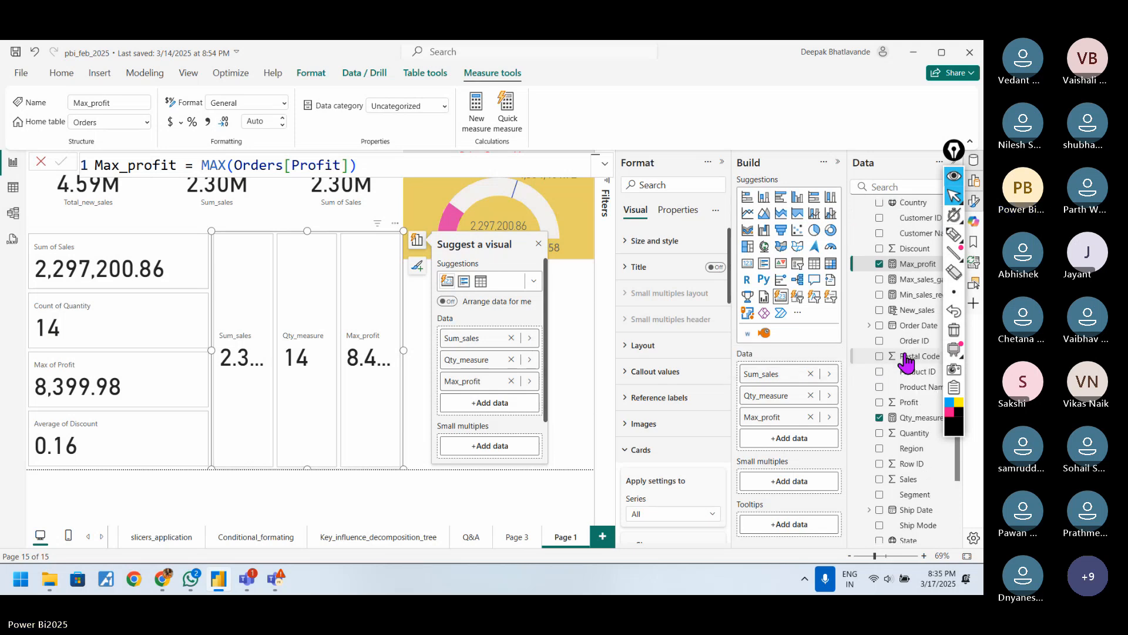
pyautogui.rightClick(909, 259)
pyautogui.click(845, 311)
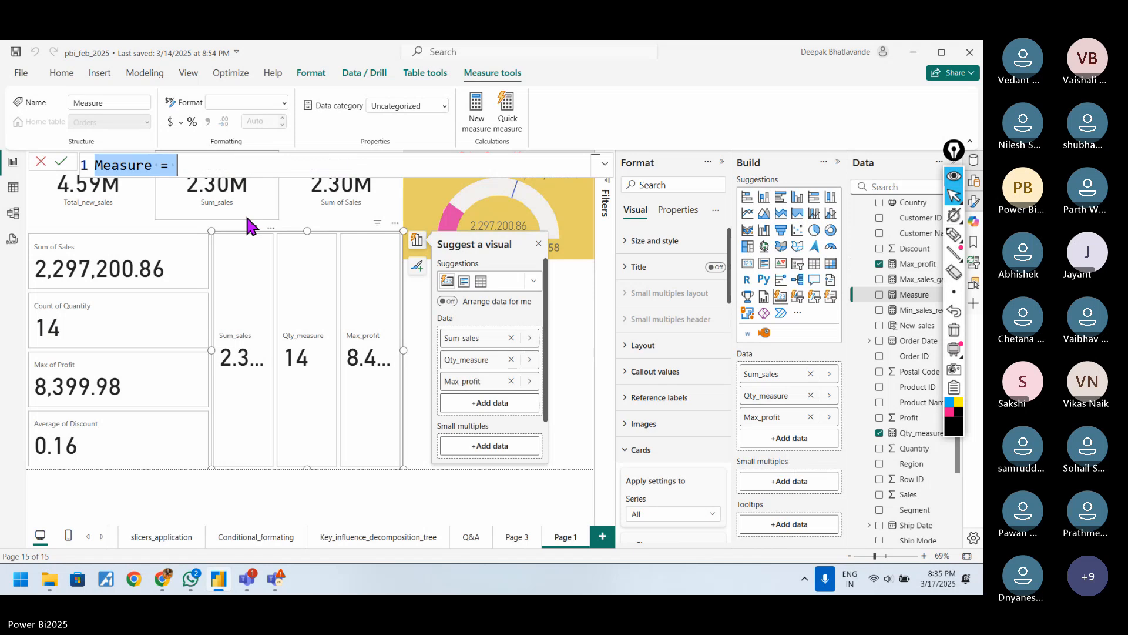
pyautogui.click(139, 168)
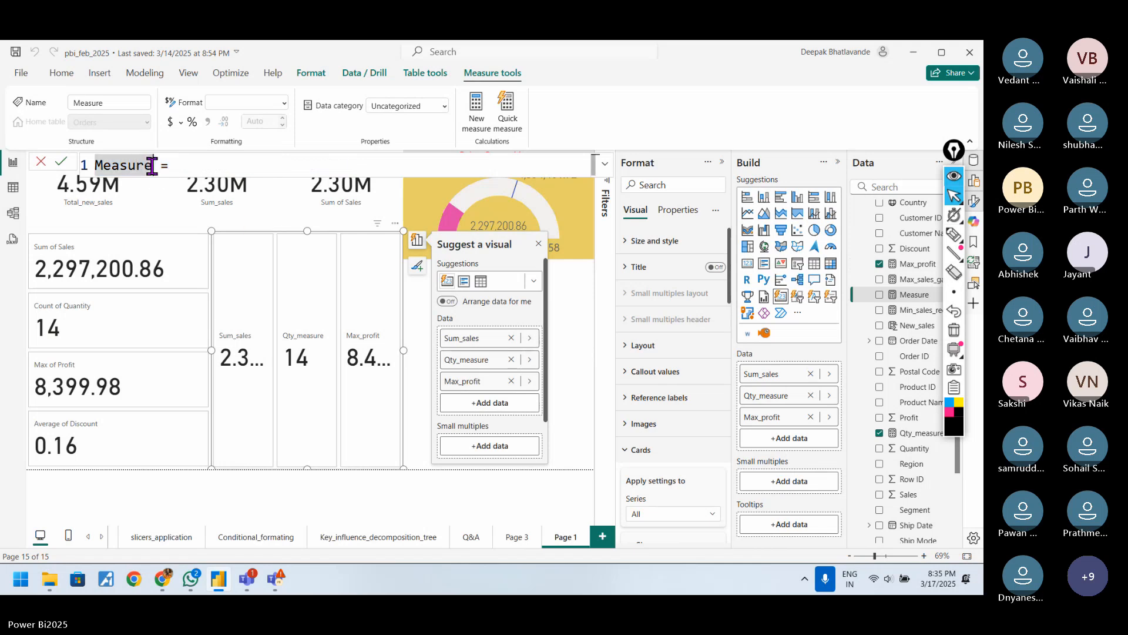
pyautogui.doubleClick(152, 166)
pyautogui.write('Avg')
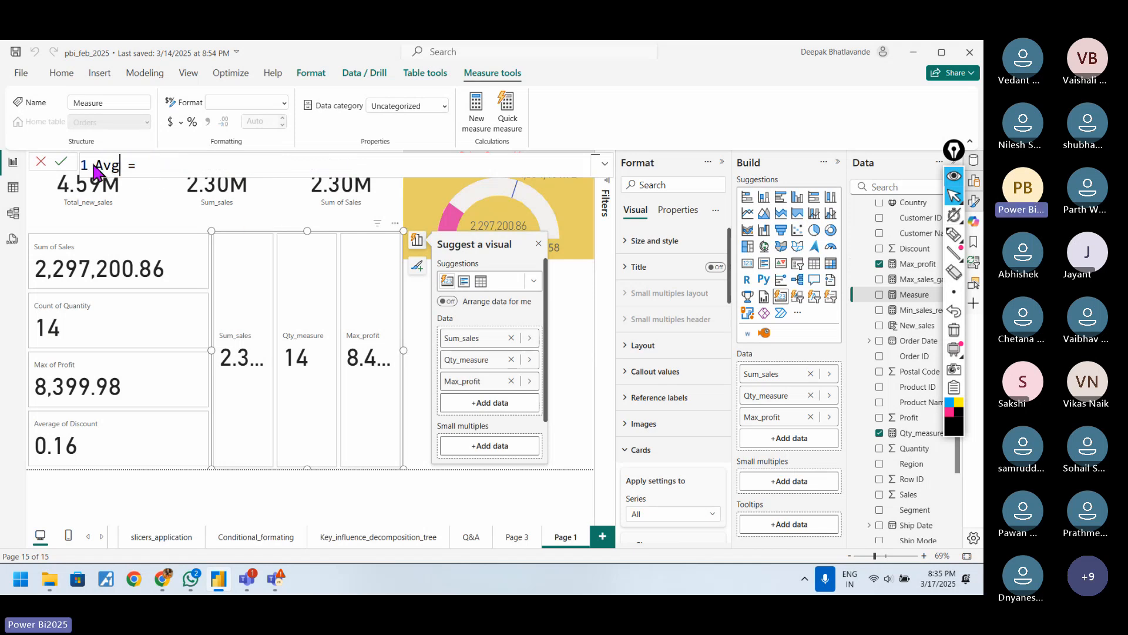
pyautogui.write('_dsic')
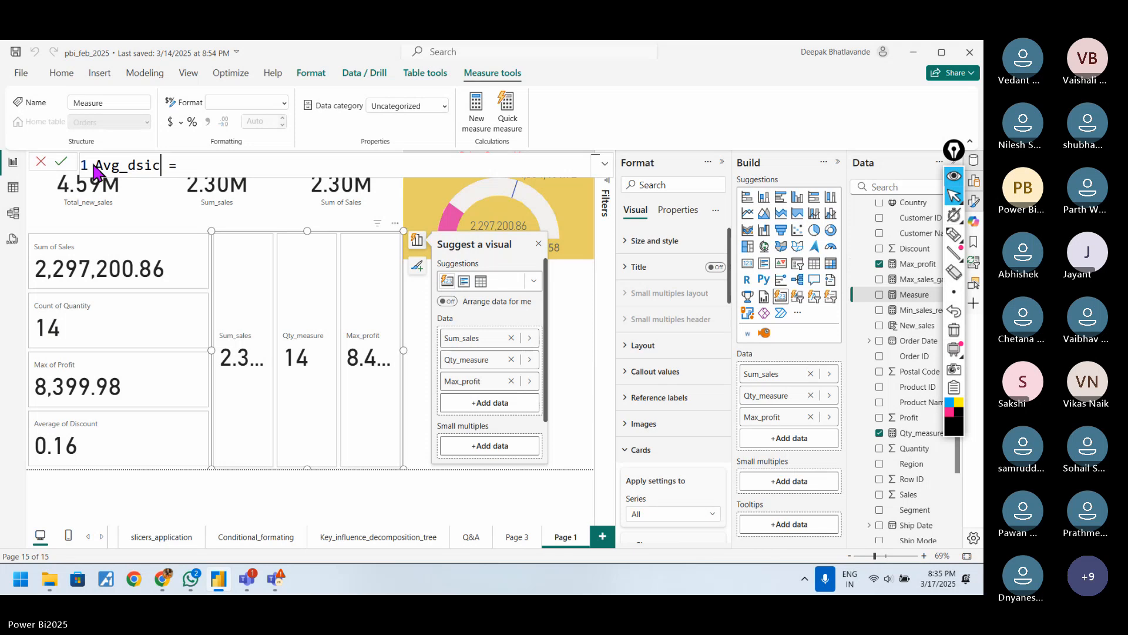
# Define the Avg_dsic measure as AVERAGE(Orders[Discount]).
pyautogui.click(210, 168)
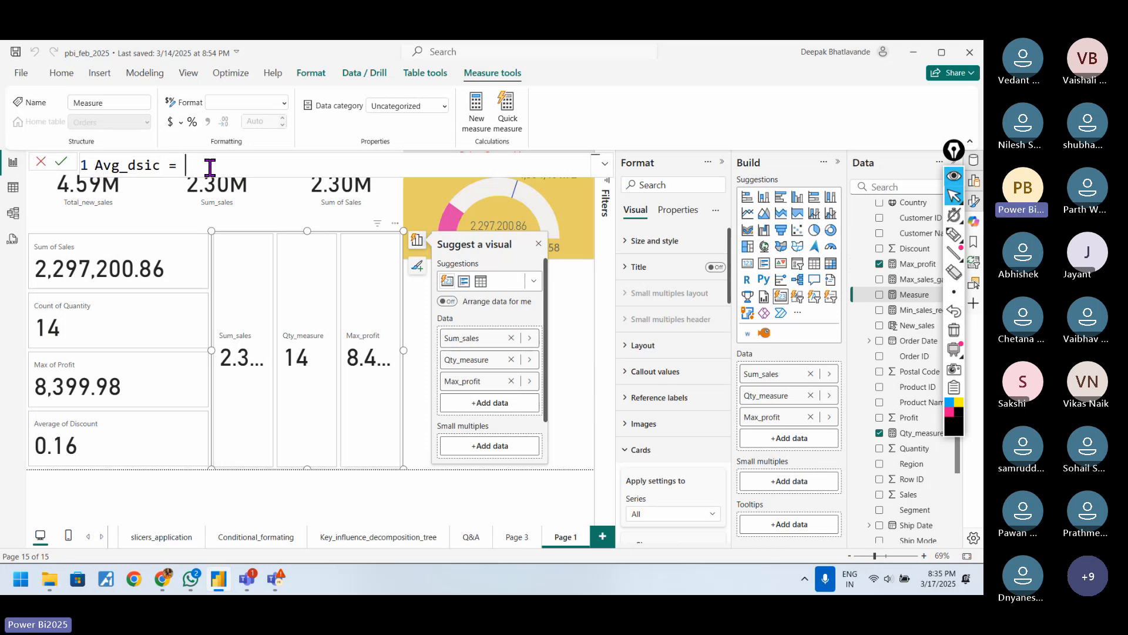
pyautogui.write('av')
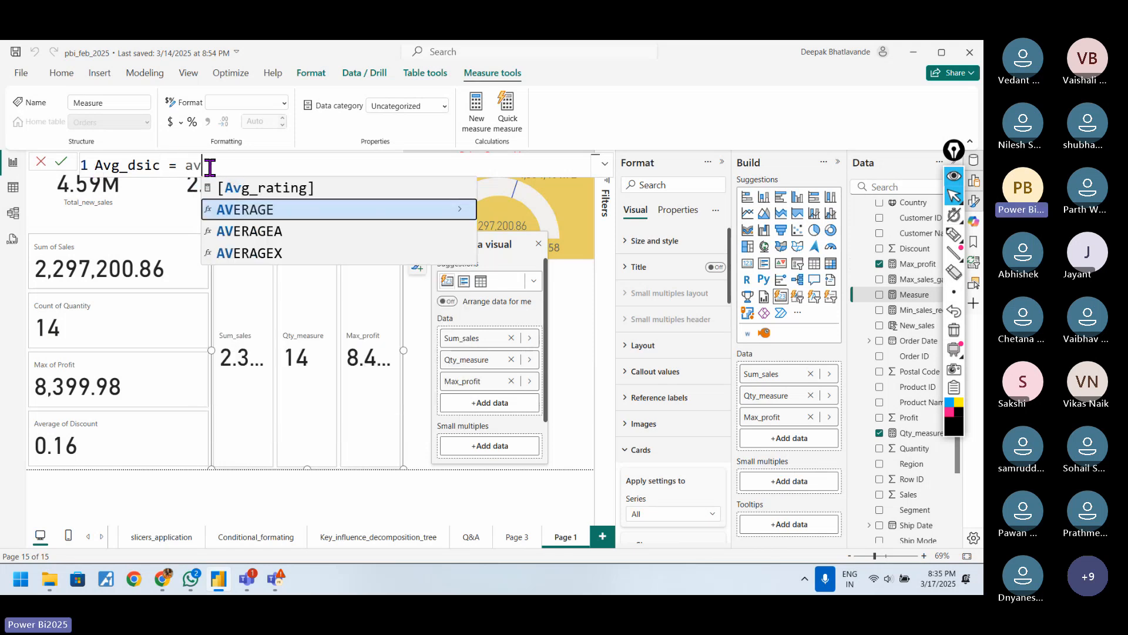
pyautogui.press('Tab')
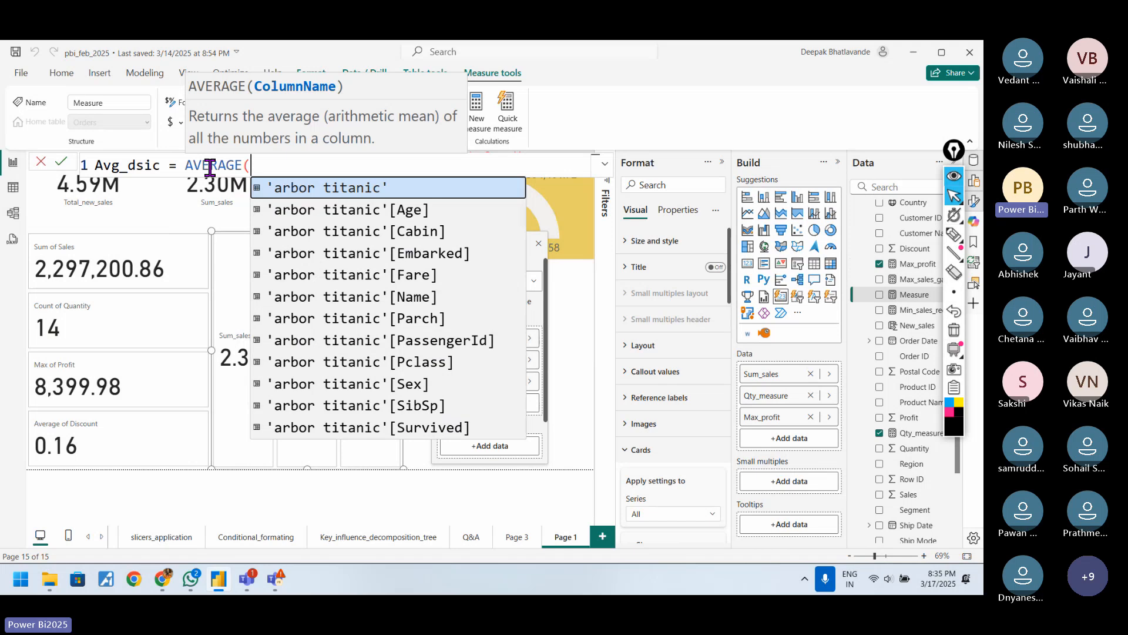
pyautogui.write('or')
pyautogui.press('Tab')
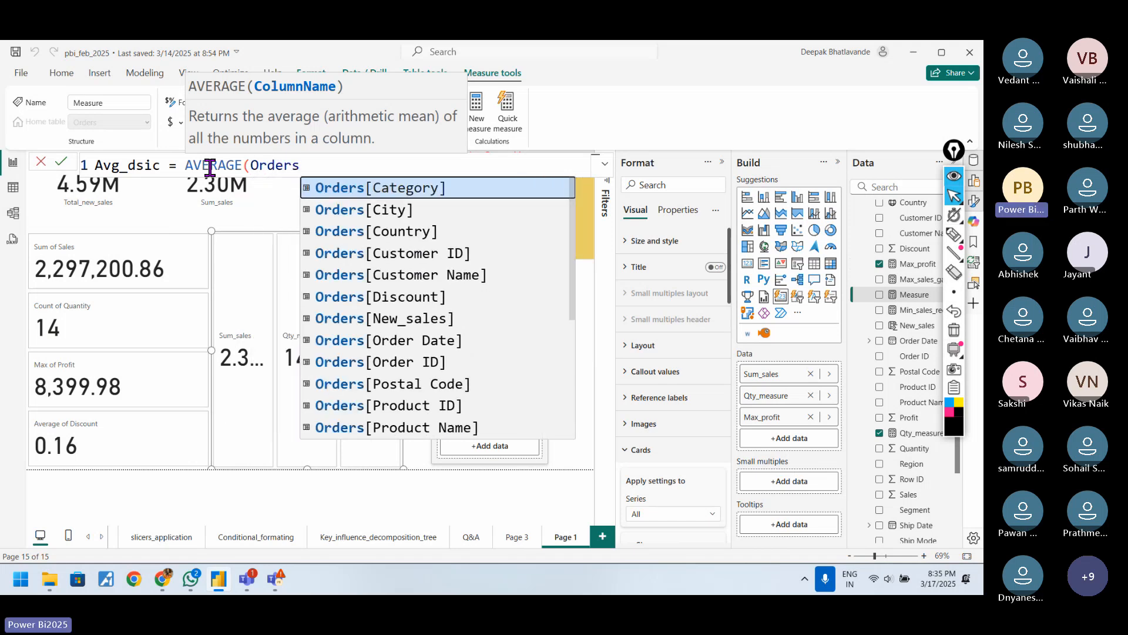
pyautogui.write('[')
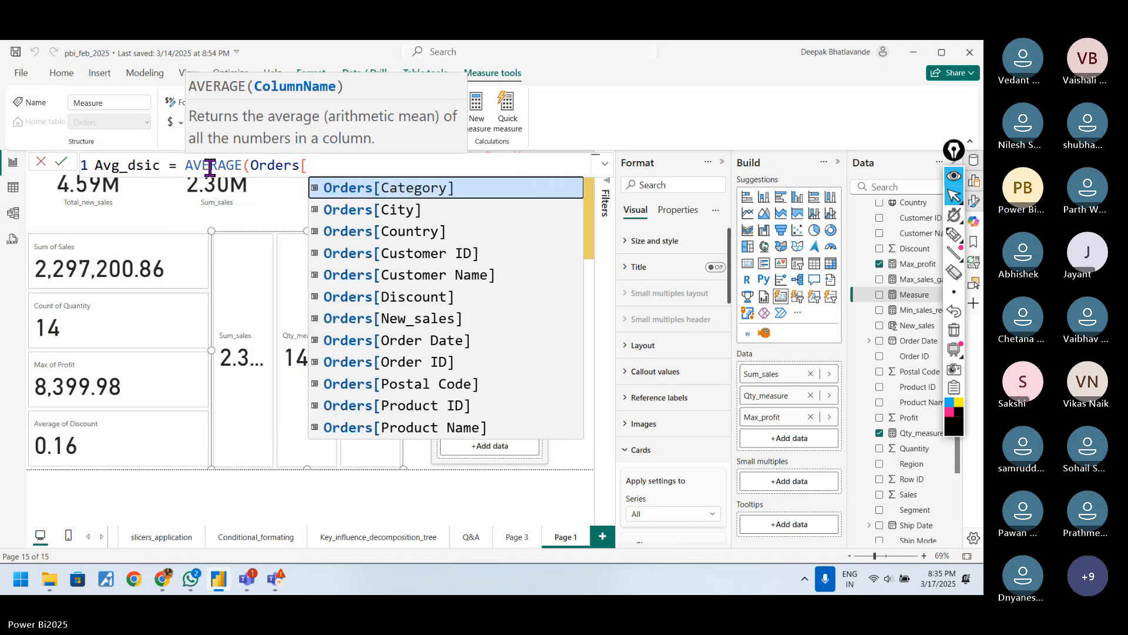
pyautogui.write('du')
pyautogui.press('BackSpace')
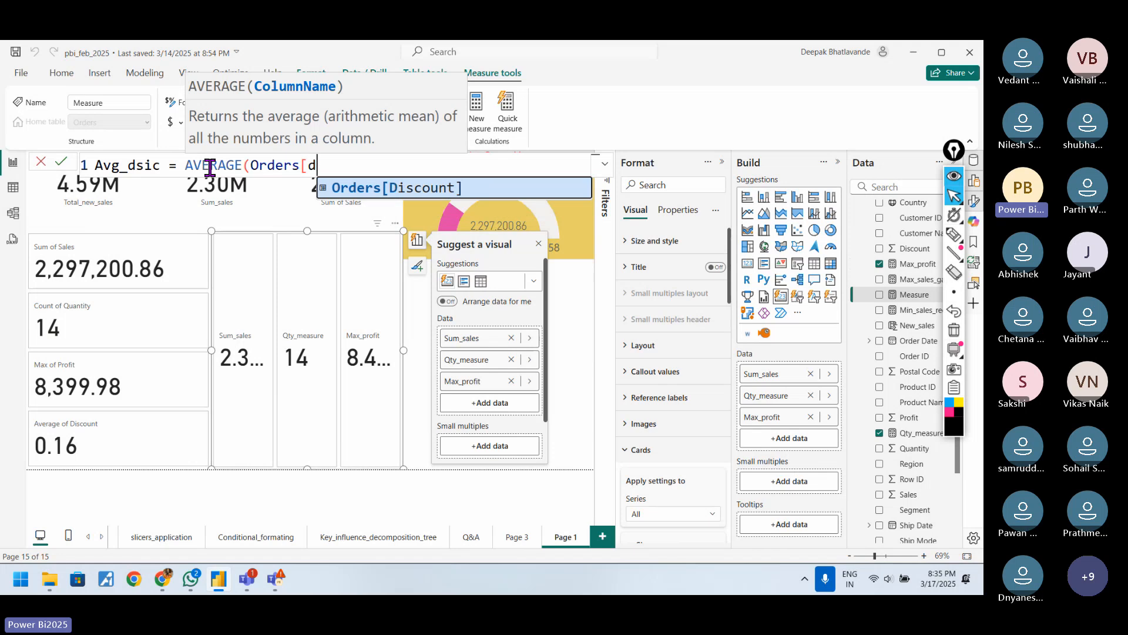
pyautogui.write('isc')
pyautogui.press('Tab')
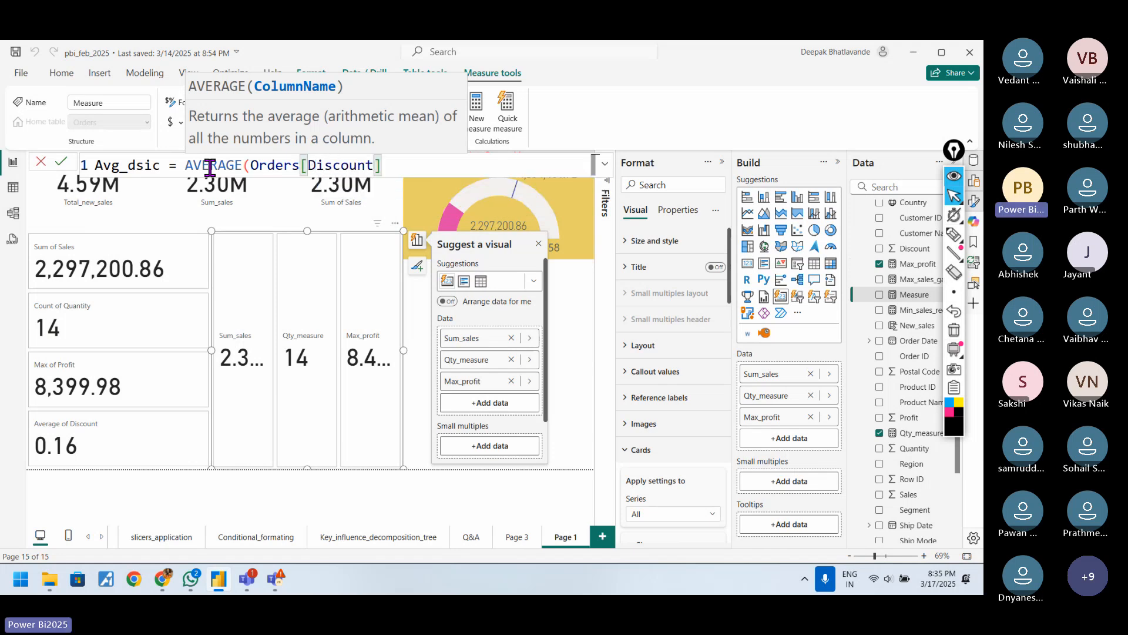
pyautogui.write(')')
pyautogui.press('Return')
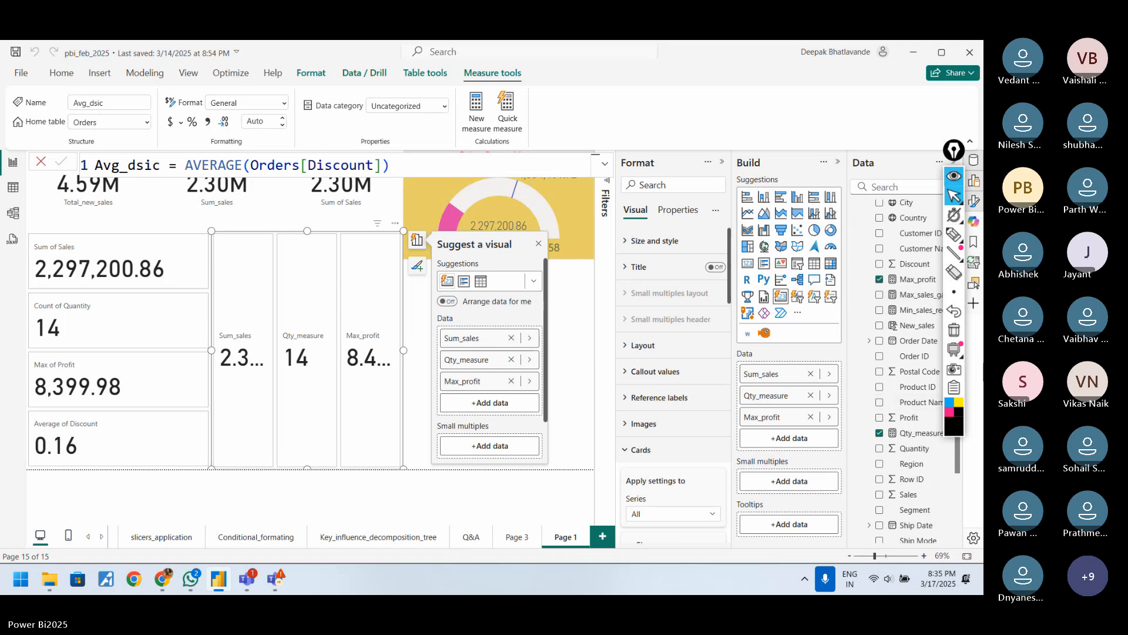
# Add the Avg_dsic measure to the card visual holding Sum_sales, Qty_measure and Max_profit.
pyautogui.click(953, 178)
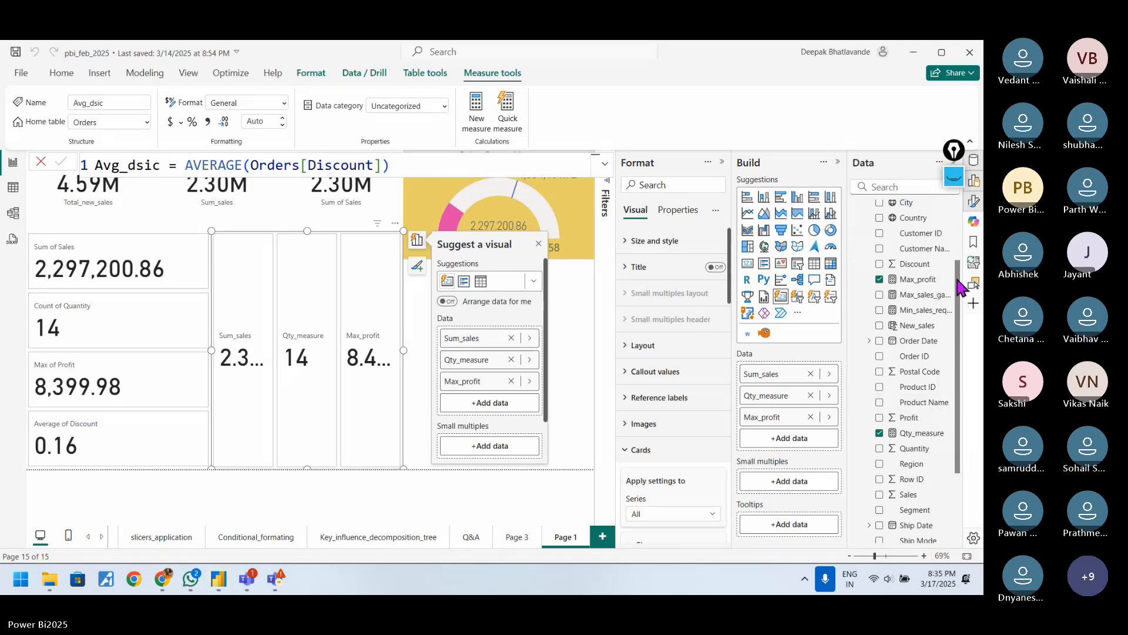
pyautogui.moveTo(958, 281); pyautogui.dragTo(952, 242)
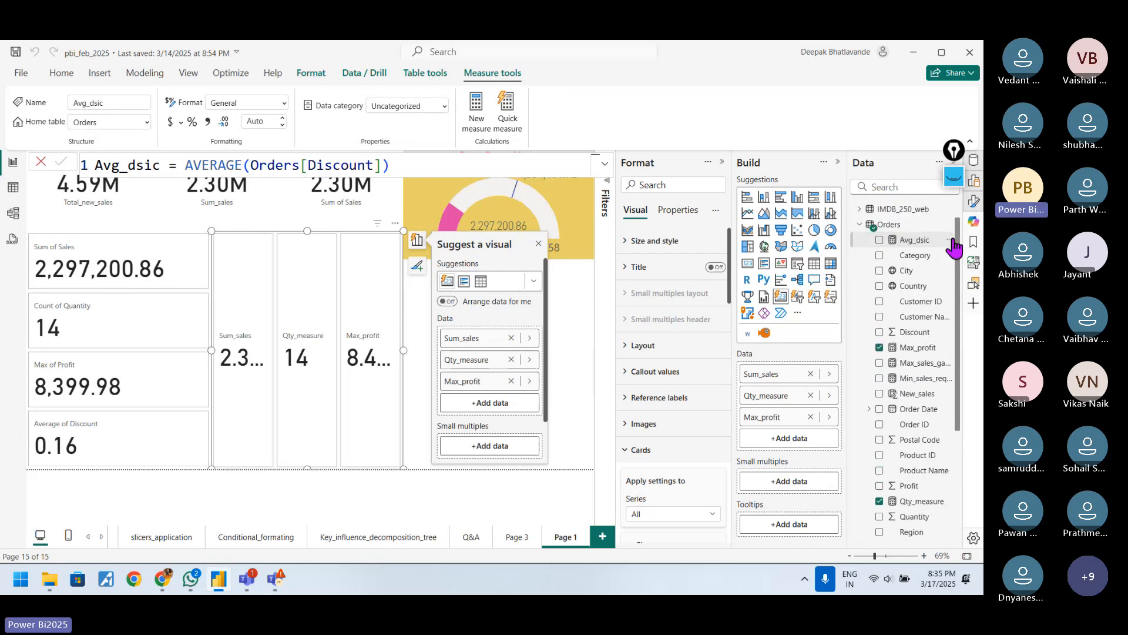
pyautogui.click(921, 243)
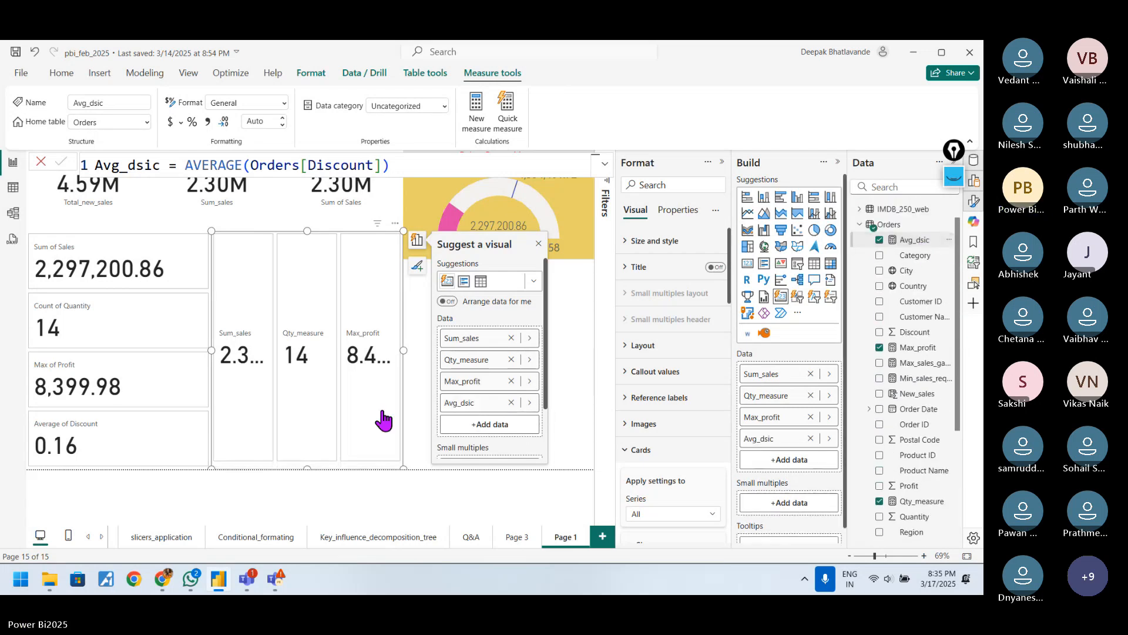
# Copy the formatting of the Sum of Sales card visual onto the measures card with Format Painter, and make the measures card narrower.
pyautogui.click(163, 259)
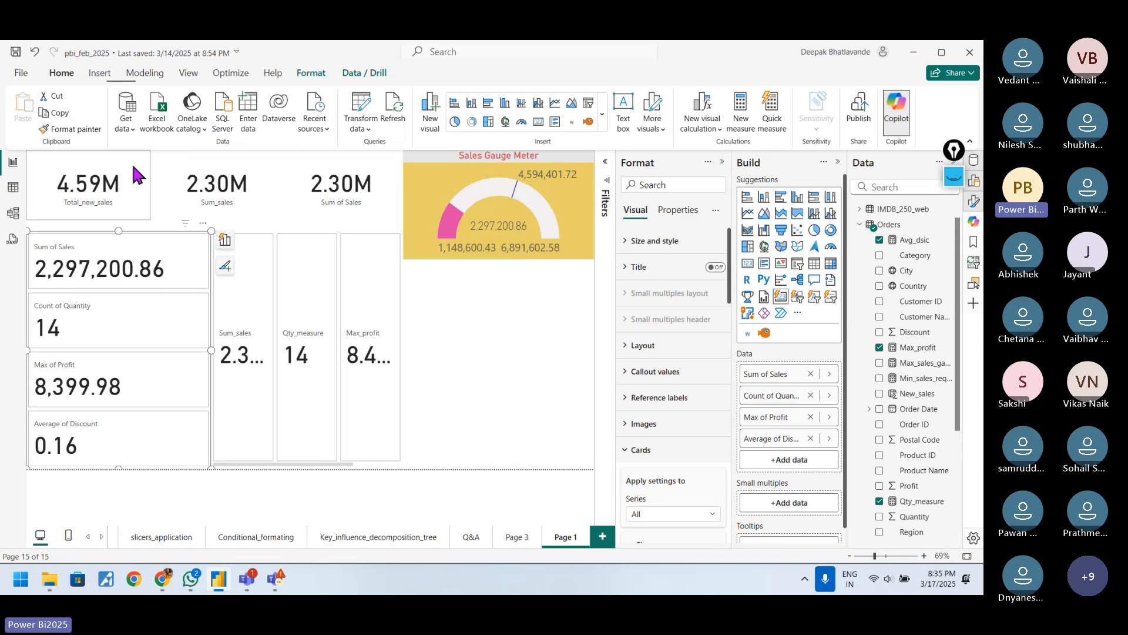
pyautogui.click(69, 128)
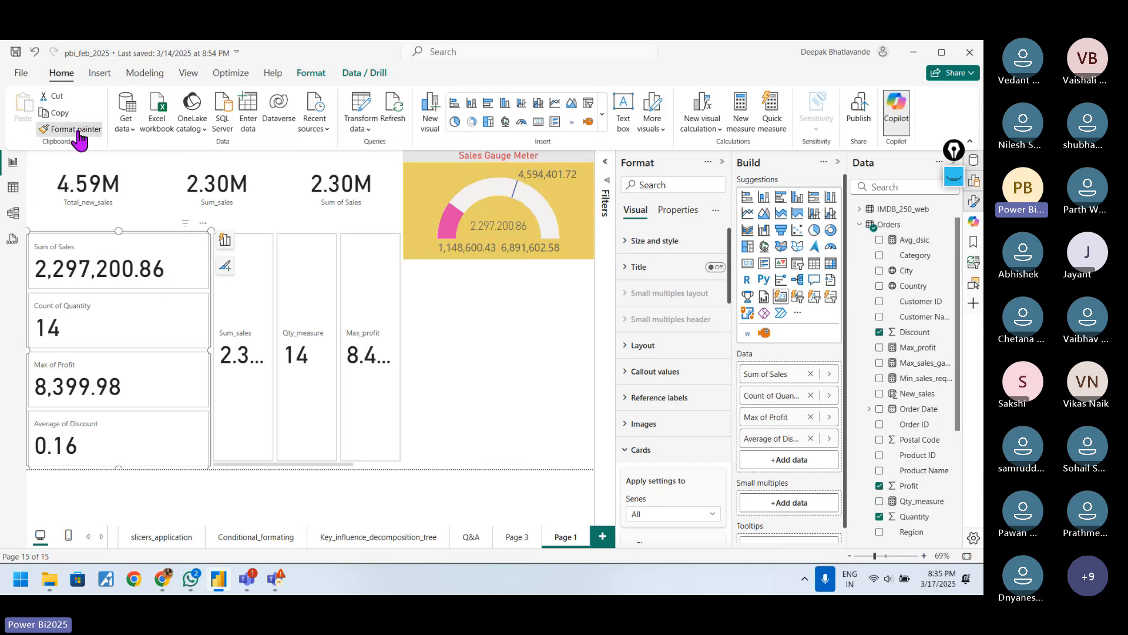
pyautogui.click(283, 271)
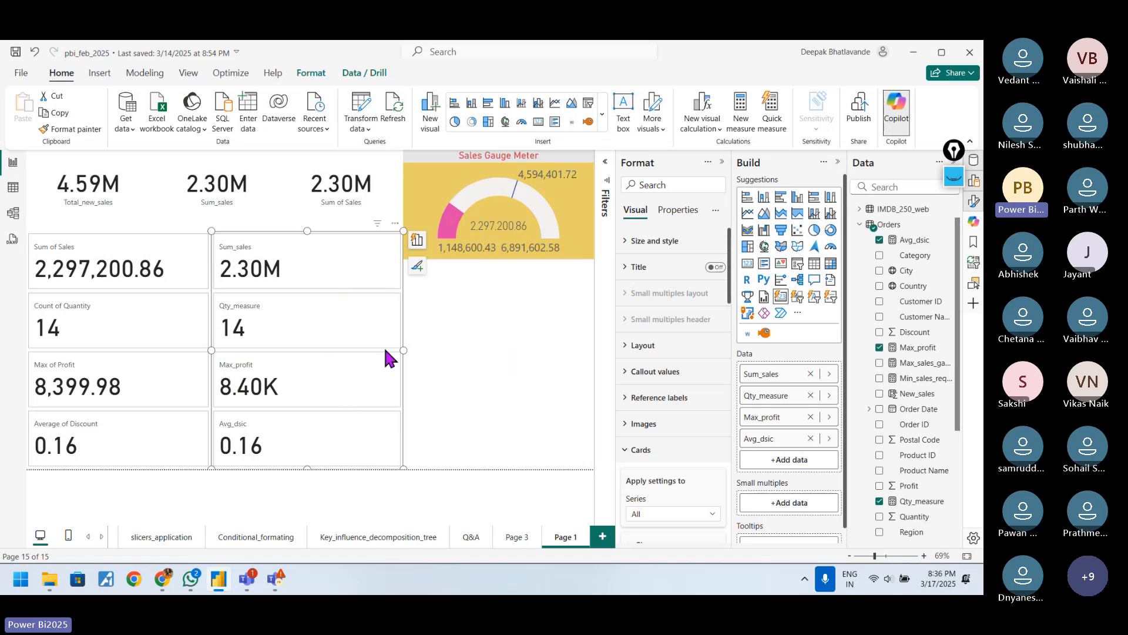
pyautogui.moveTo(403, 350); pyautogui.dragTo(341, 350)
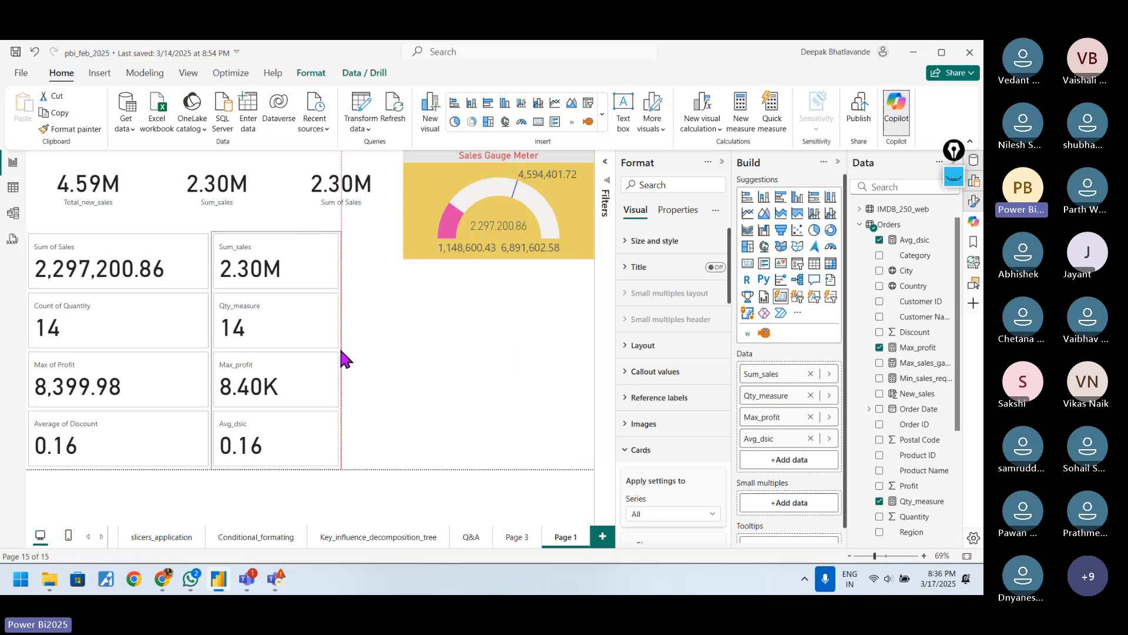
pyautogui.click(375, 358)
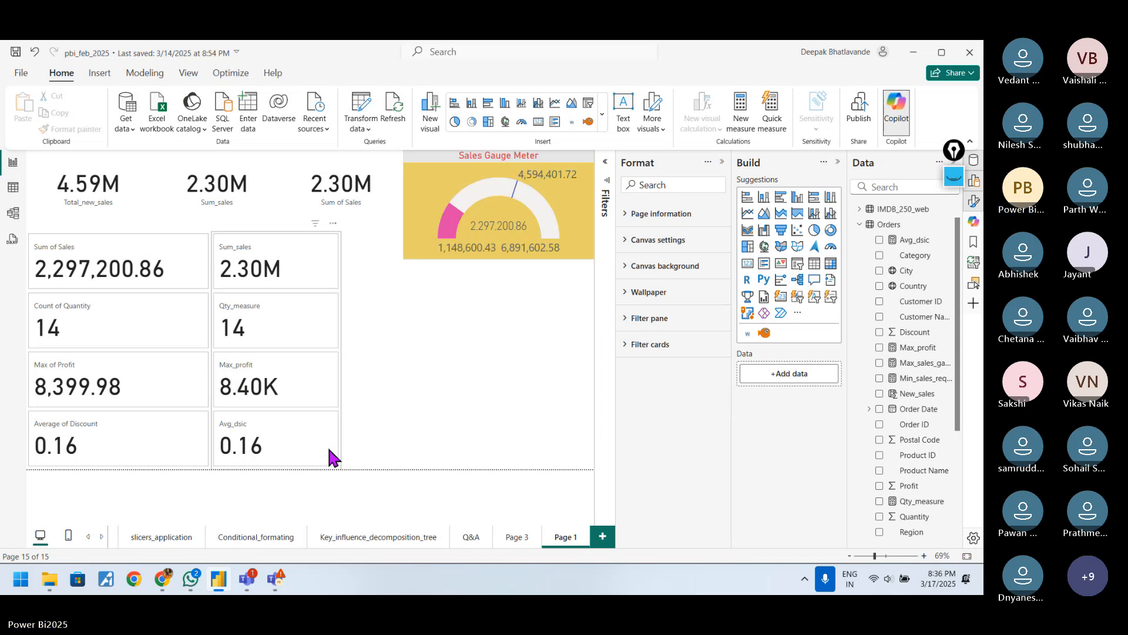
# Switch from the report page to the table view of the Orders data.
pyautogui.click(965, 579)
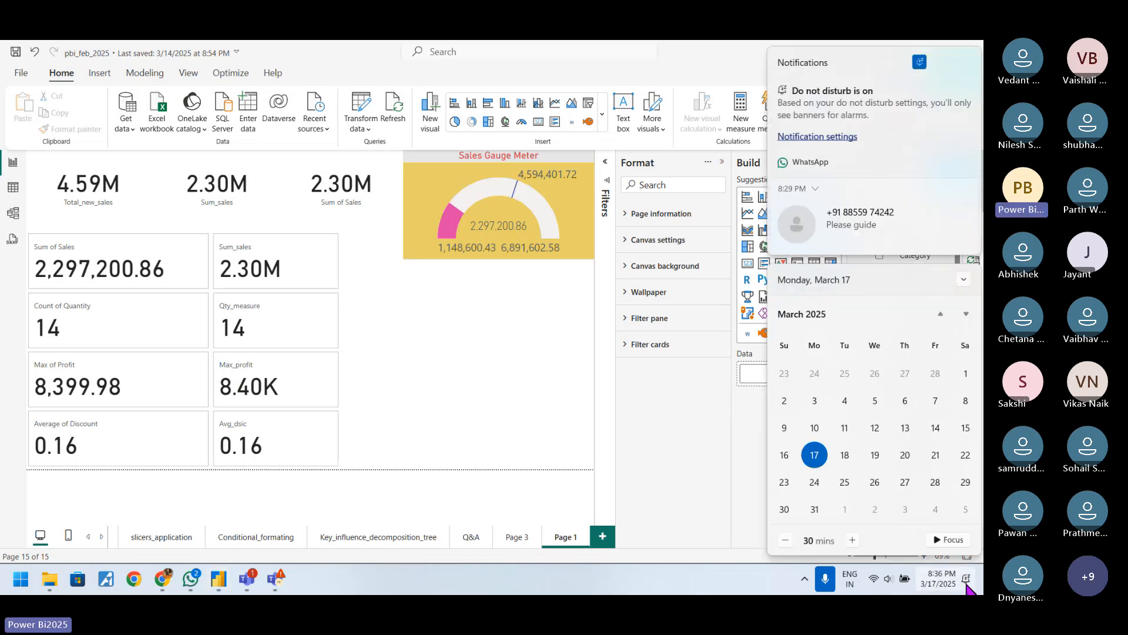
pyautogui.click(966, 581)
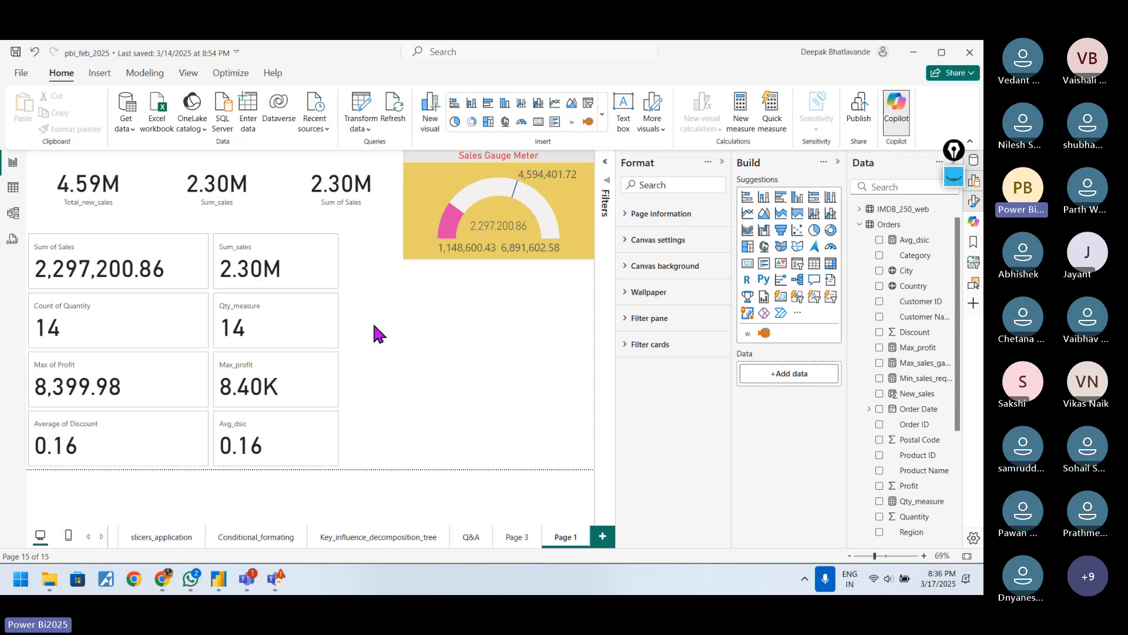
pyautogui.click(14, 194)
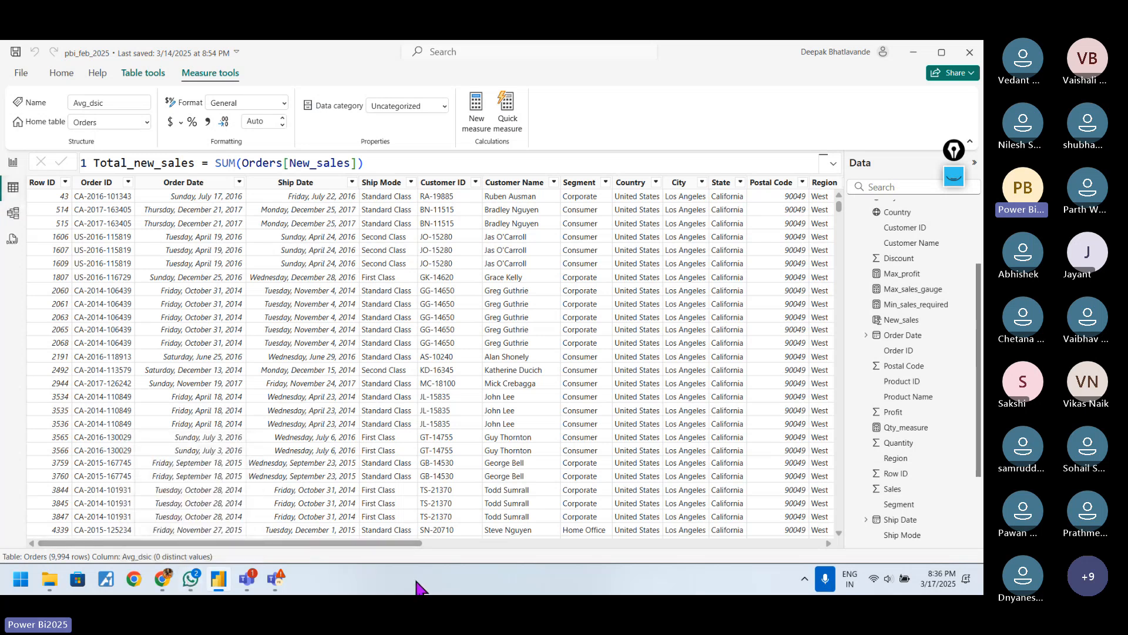
# Handwrite the function names Power, Sqrt and log and the operators *, + and - above the table and beside the Total_new_sales formula.
pyautogui.click(954, 179)
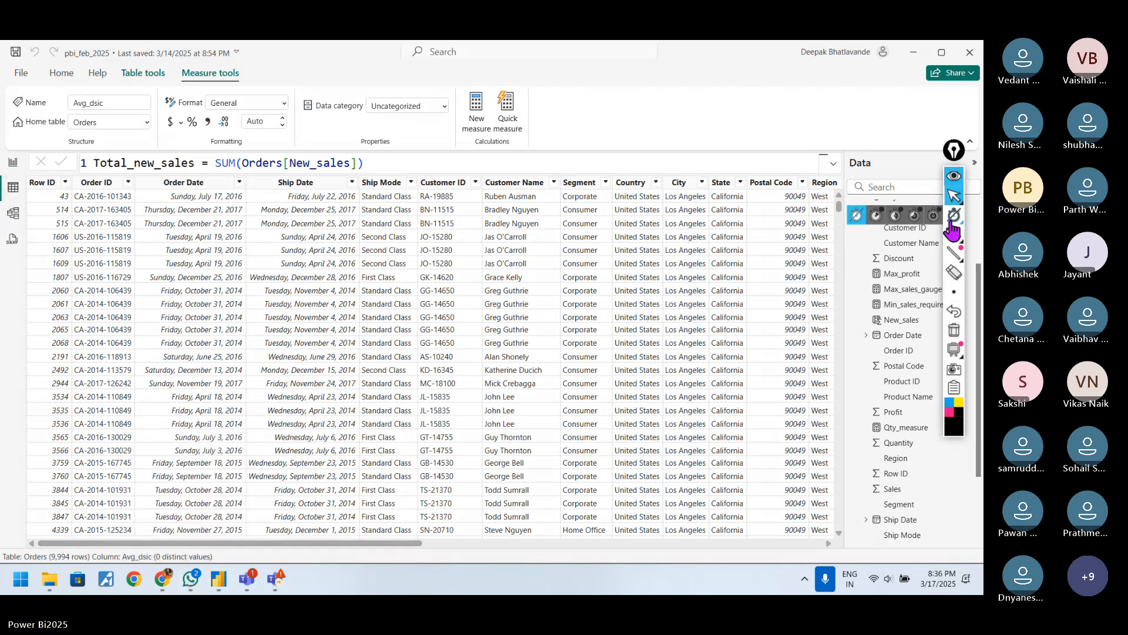
pyautogui.click(953, 235)
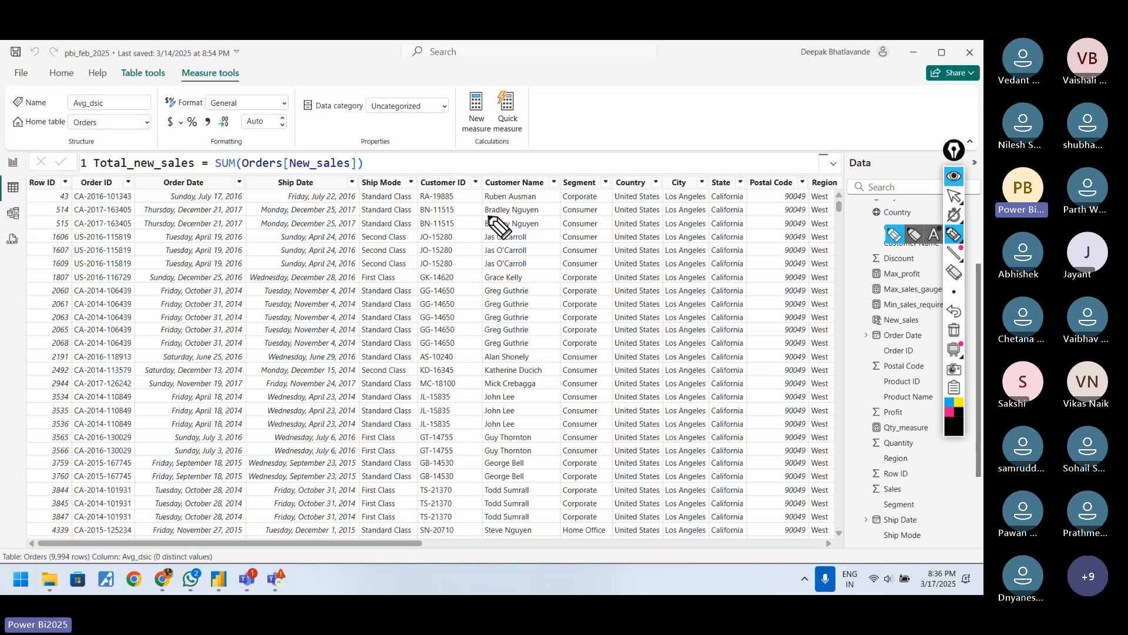
pyautogui.moveTo(626, 98); pyautogui.dragTo(618, 120)
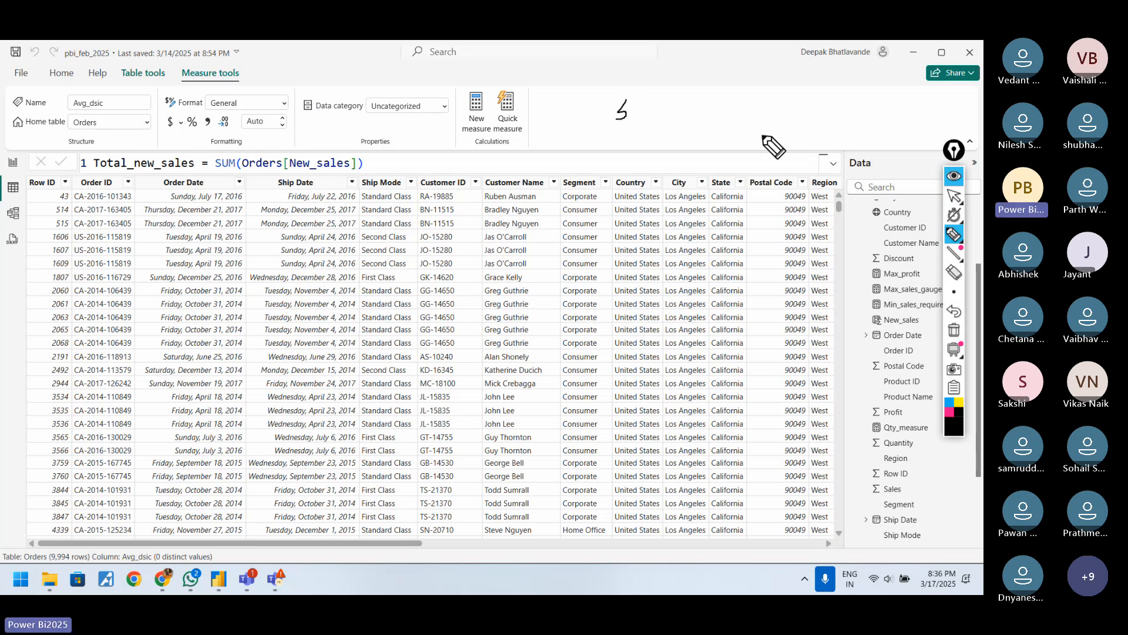
pyautogui.click(954, 330)
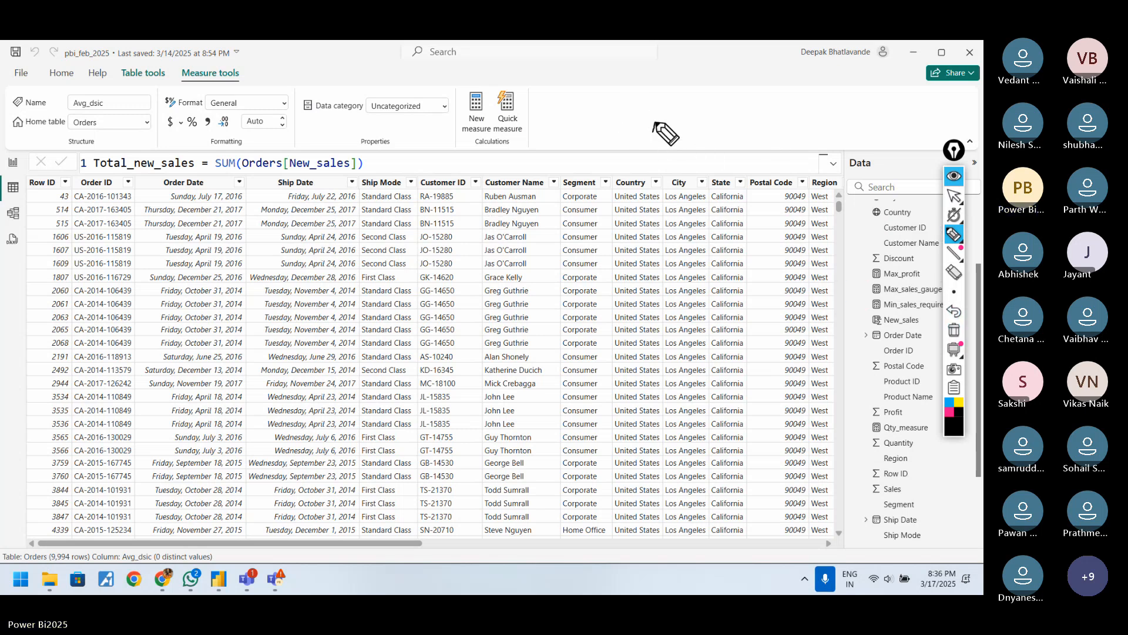
pyautogui.moveTo(654, 132)
pyautogui.mouseDown()
pyautogui.moveTo(708, 119)
pyautogui.moveTo(671, 169)
pyautogui.moveTo(677, 145)
pyautogui.moveTo(703, 141)
pyautogui.mouseUp()
pyautogui.click(664, 122)
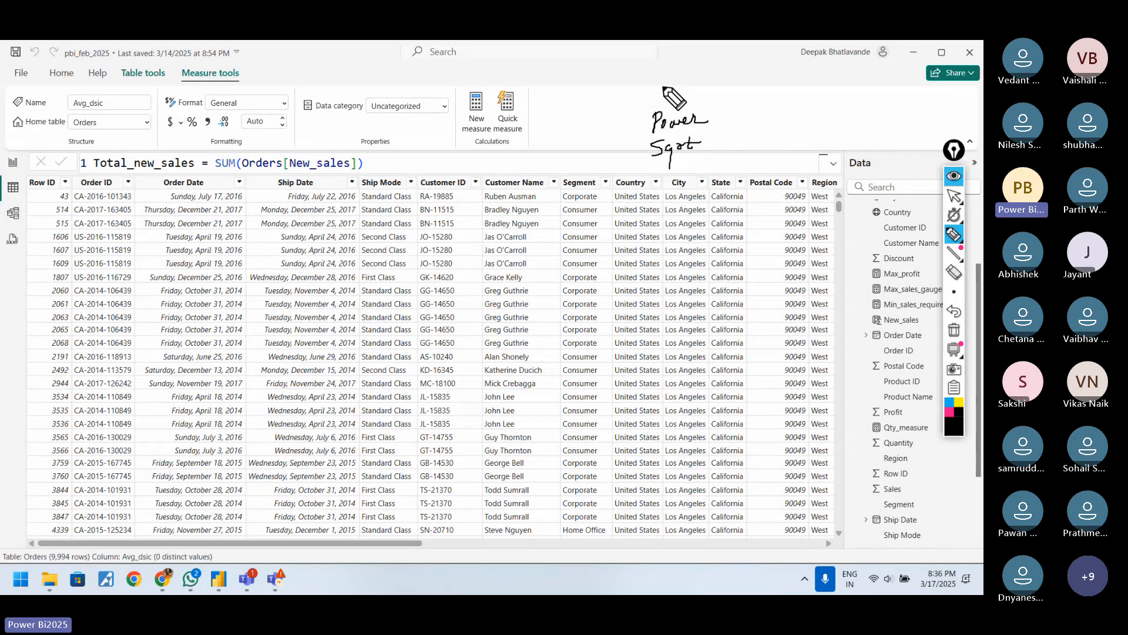
pyautogui.moveTo(659, 84)
pyautogui.mouseDown()
pyautogui.moveTo(671, 95)
pyautogui.moveTo(699, 88)
pyautogui.mouseUp()
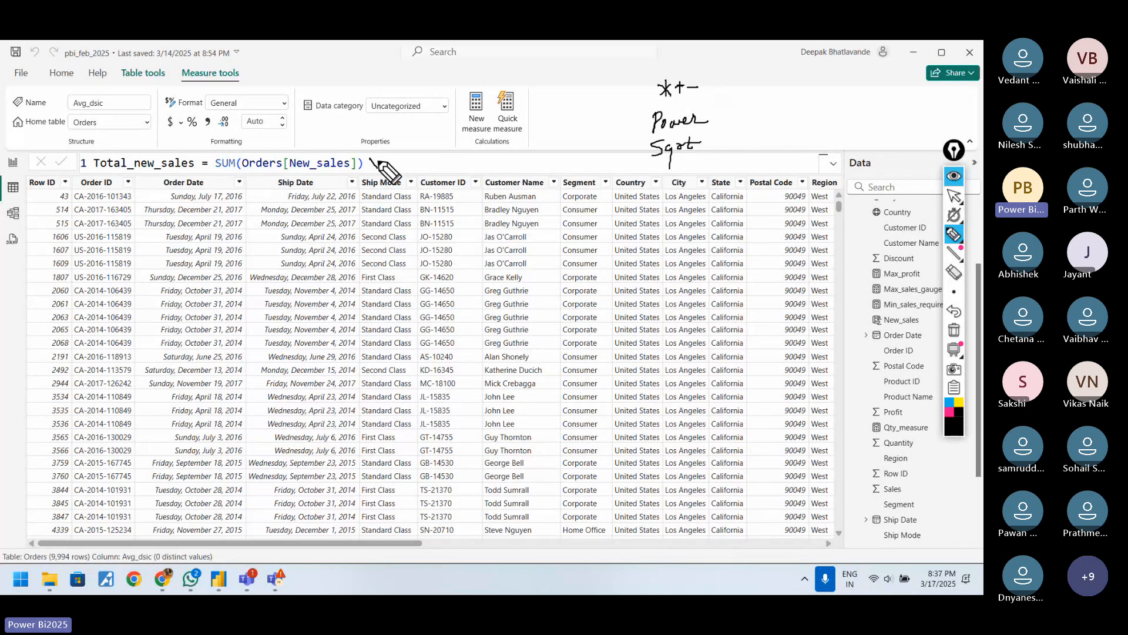
pyautogui.moveTo(386, 164); pyautogui.dragTo(399, 164)
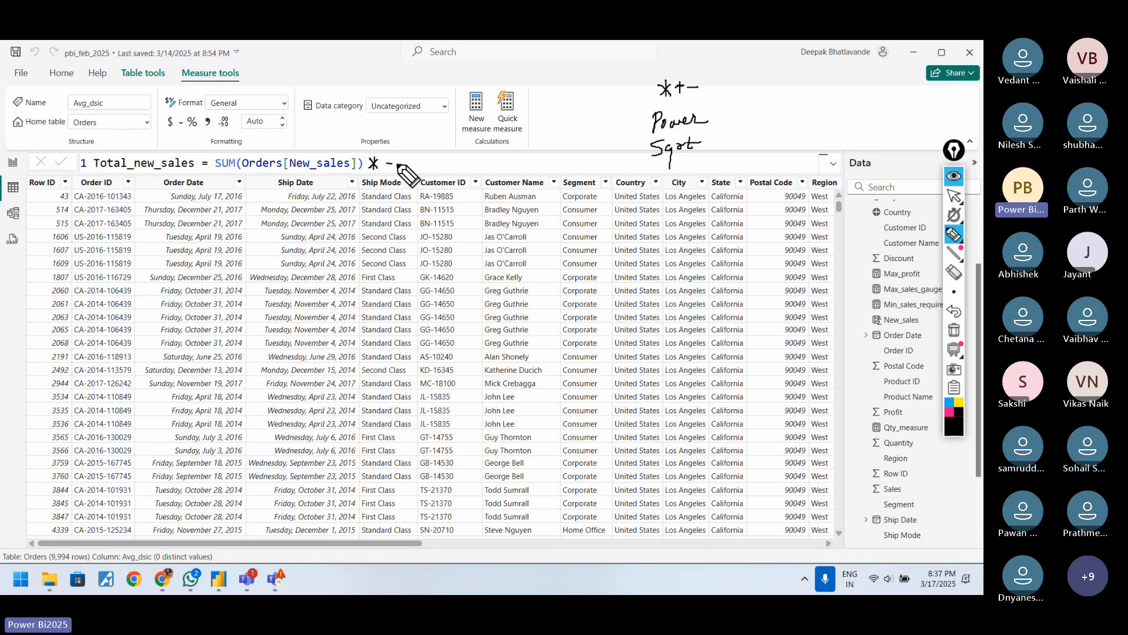
pyautogui.moveTo(421, 160); pyautogui.dragTo(405, 160)
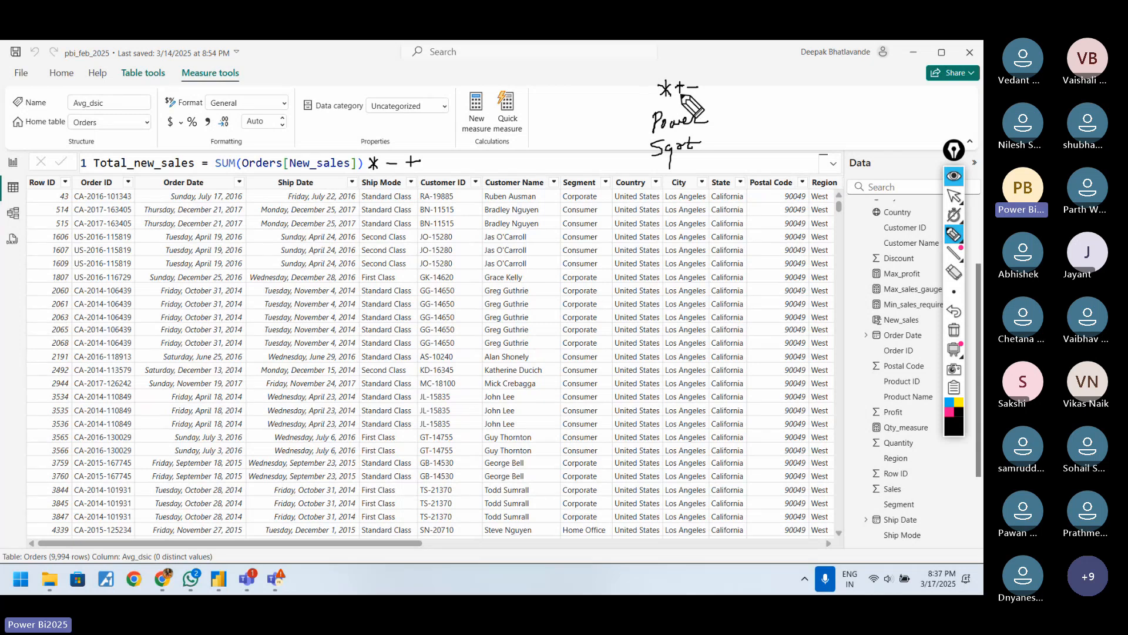
pyautogui.moveTo(665, 52)
pyautogui.mouseDown()
pyautogui.moveTo(663, 68)
pyautogui.moveTo(671, 62)
pyautogui.moveTo(682, 75)
pyautogui.mouseUp()
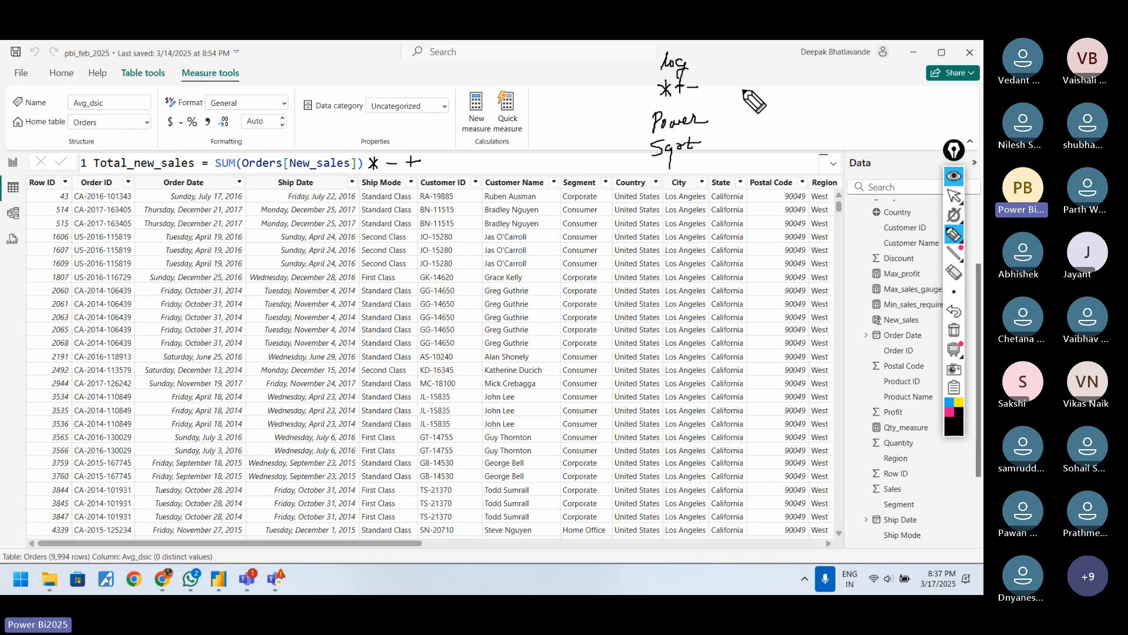
# Circle the Customer Name header, handwrite upper, lower and a circled sample name above the table, and clear all the pen annotations.
pyautogui.moveTo(500, 174)
pyautogui.mouseDown()
pyautogui.moveTo(483, 182)
pyautogui.moveTo(558, 161)
pyautogui.mouseUp()
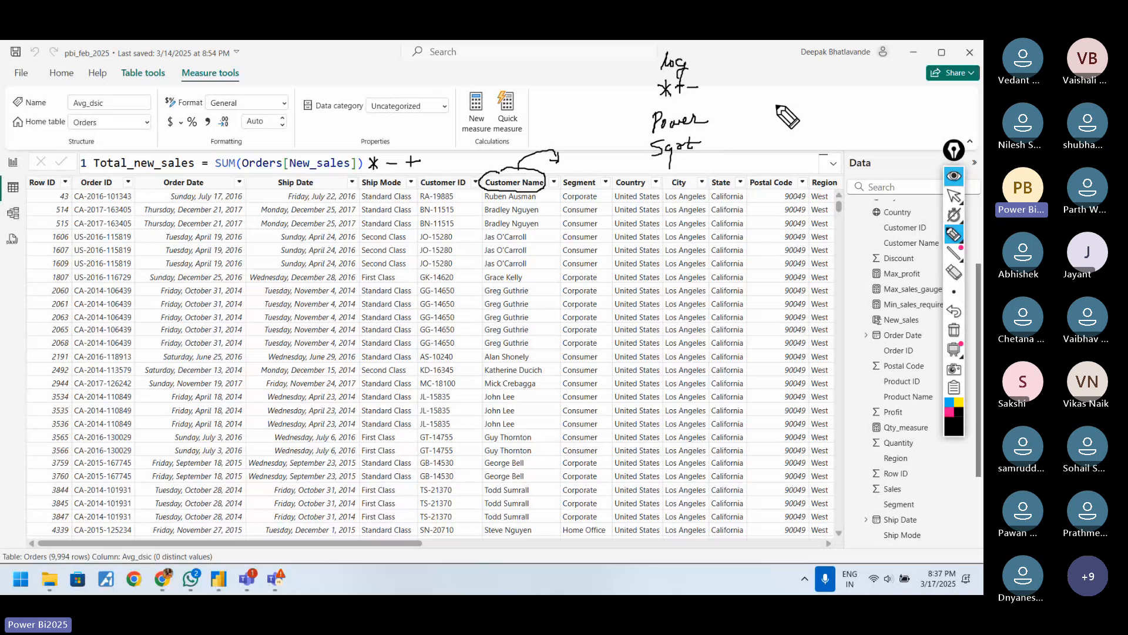
pyautogui.moveTo(749, 105)
pyautogui.mouseDown()
pyautogui.moveTo(798, 116)
pyautogui.moveTo(759, 138)
pyautogui.moveTo(794, 134)
pyautogui.mouseUp()
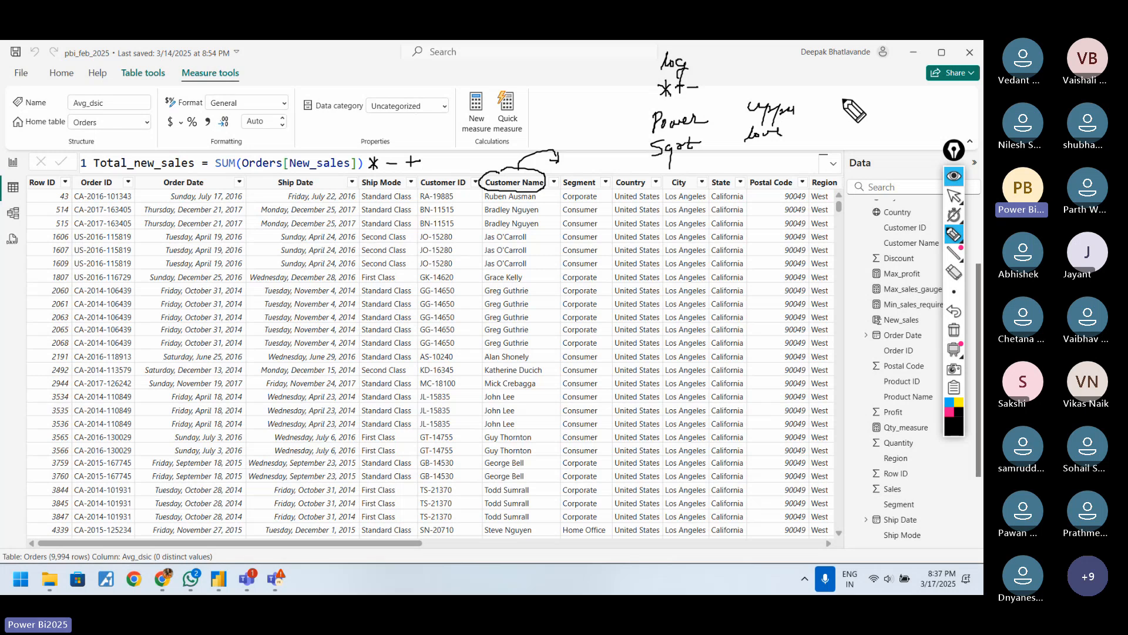
pyautogui.moveTo(844, 101)
pyautogui.mouseDown()
pyautogui.moveTo(880, 125)
pyautogui.moveTo(893, 101)
pyautogui.mouseUp()
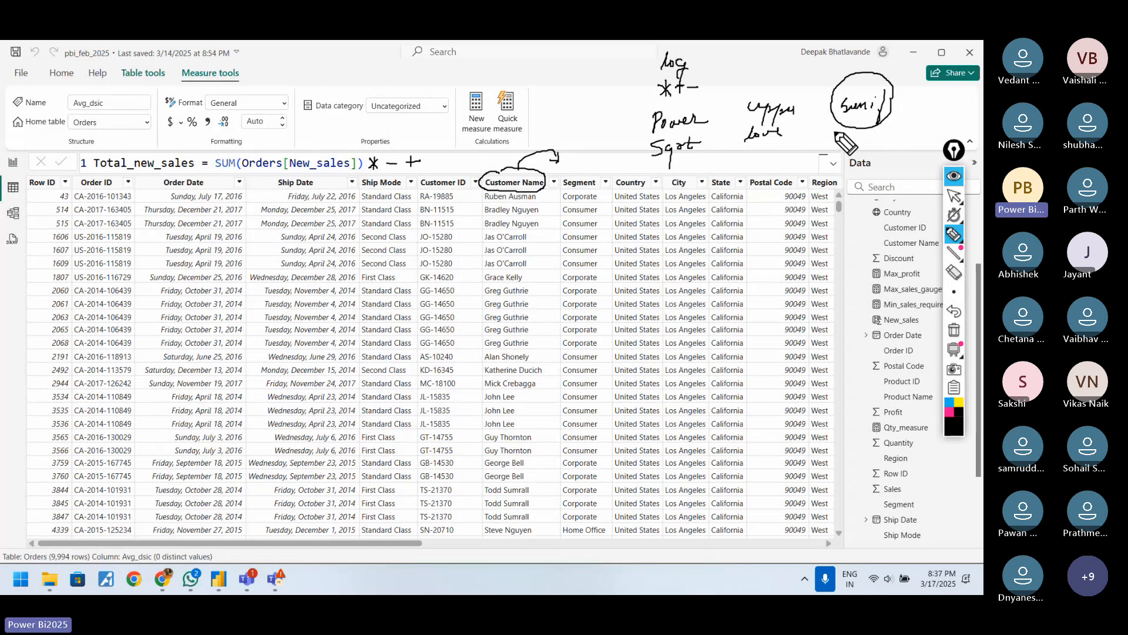
pyautogui.click(954, 332)
pyautogui.click(954, 195)
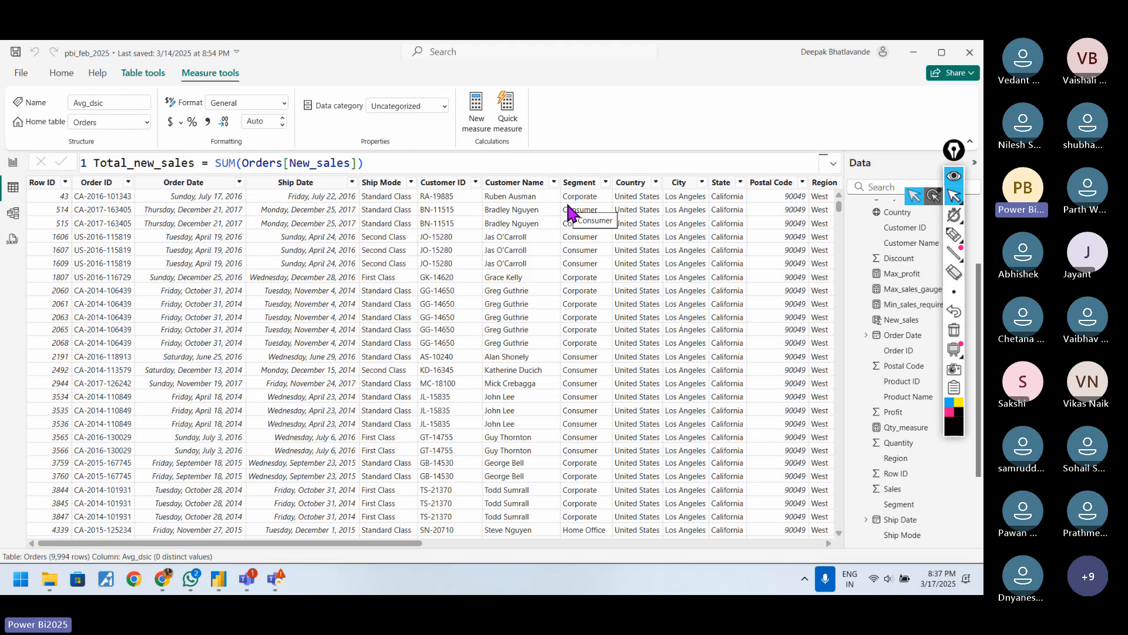
# Dismiss the WhatsApp notifications from the system notification list and close the list.
pyautogui.click(942, 579)
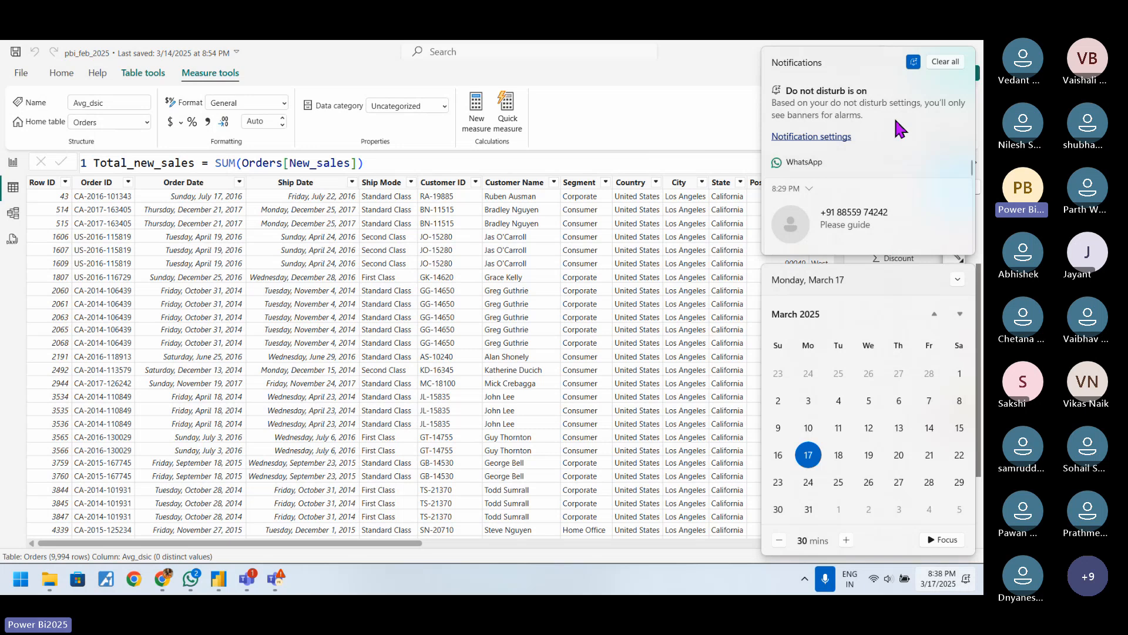
pyautogui.click(941, 62)
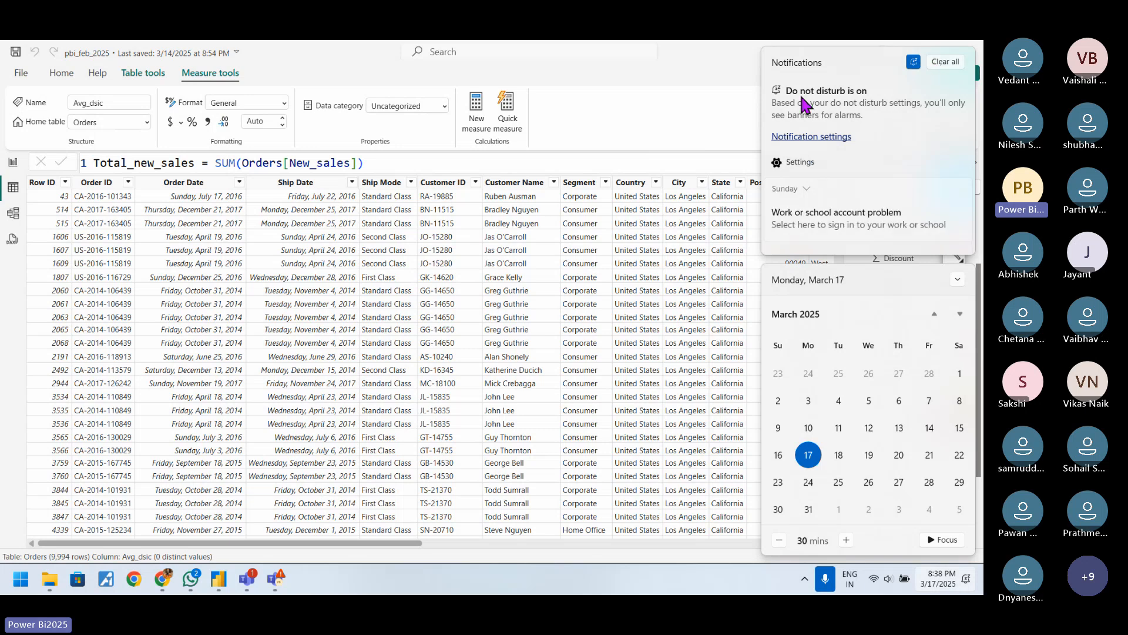
pyautogui.click(727, 93)
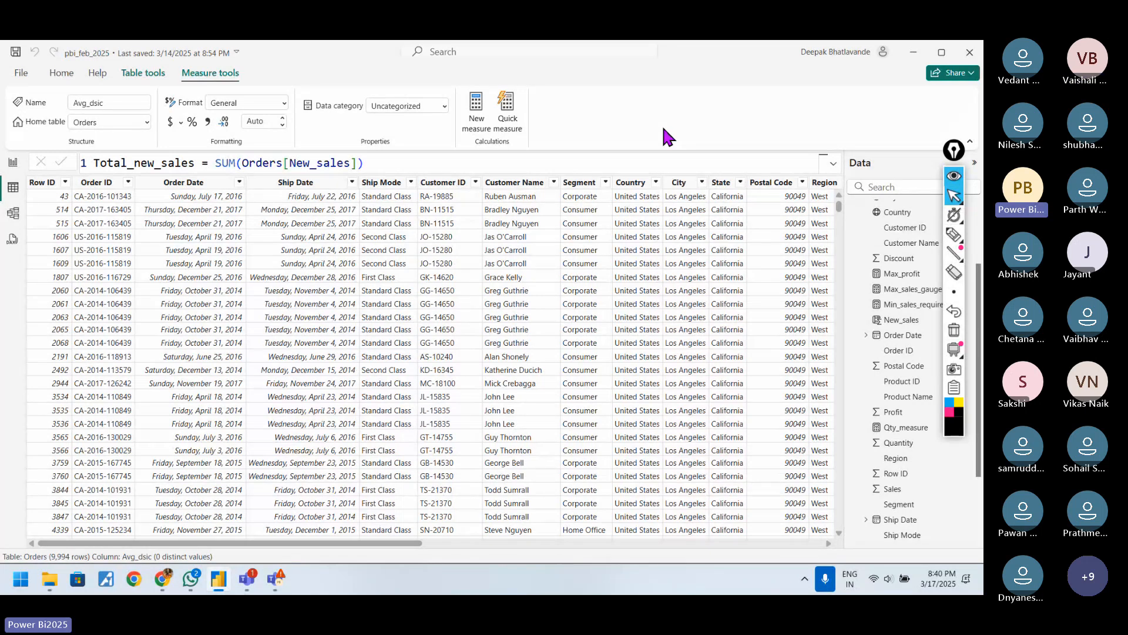
pyautogui.click(553, 56)
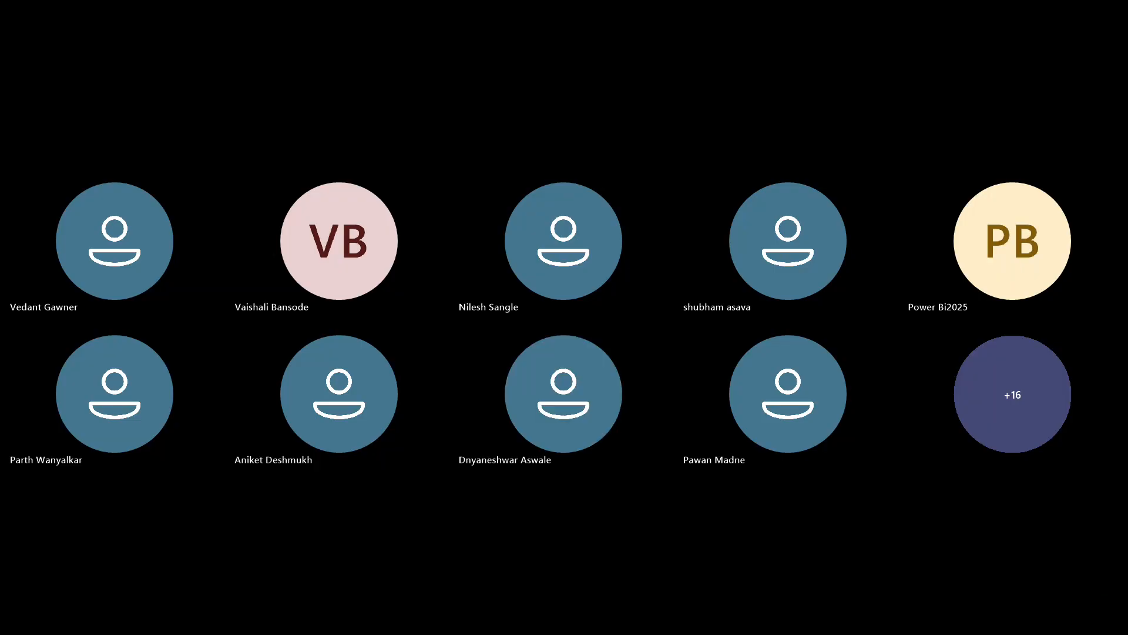